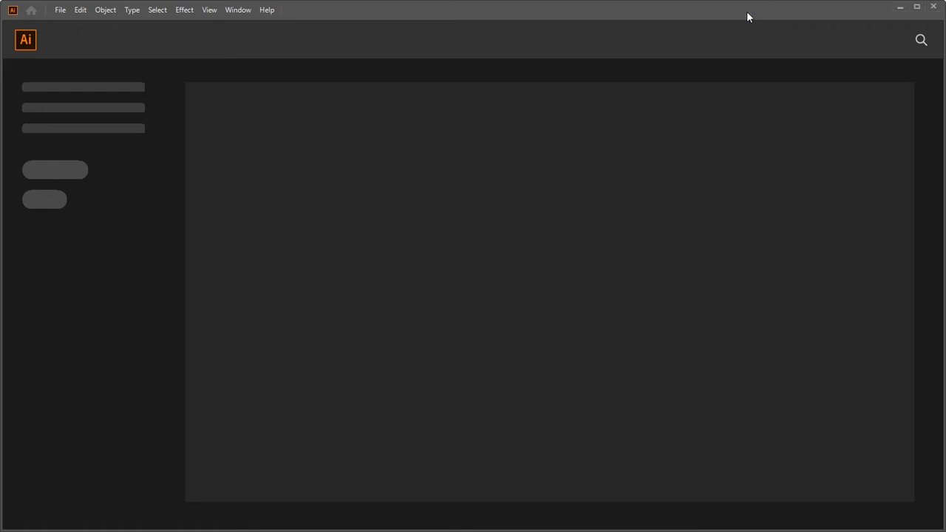
Step: Start a new document from the Web presets with a width and height of 360 px
key(ctrl+n)
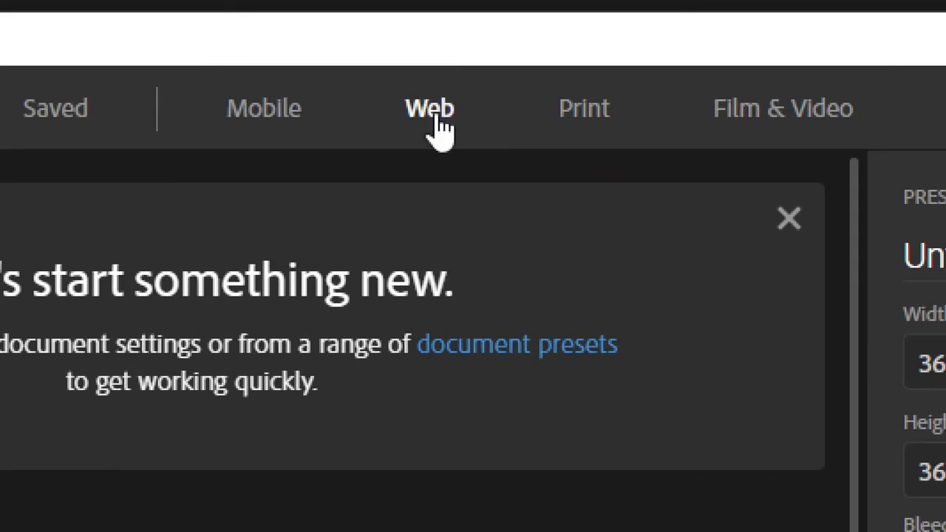
click(435, 126)
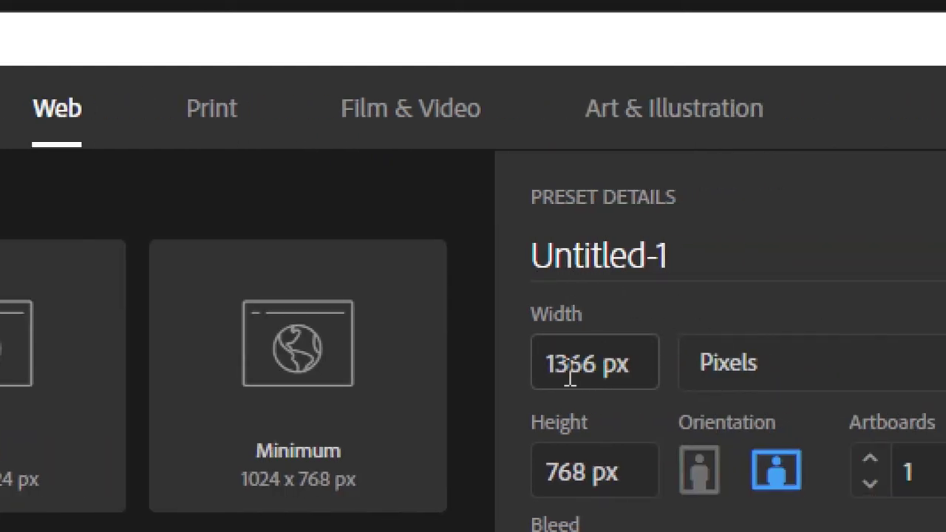
click(570, 376)
drag(616, 372, 541, 362)
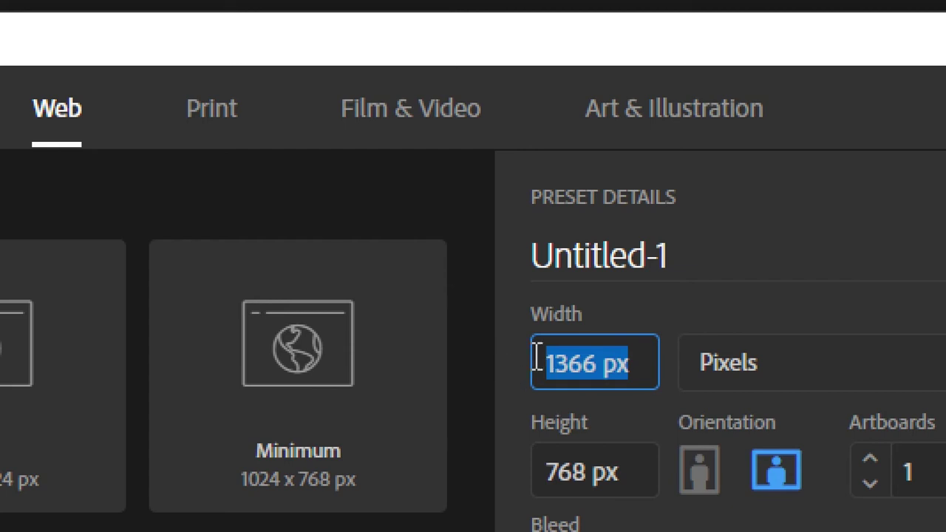
text(360)
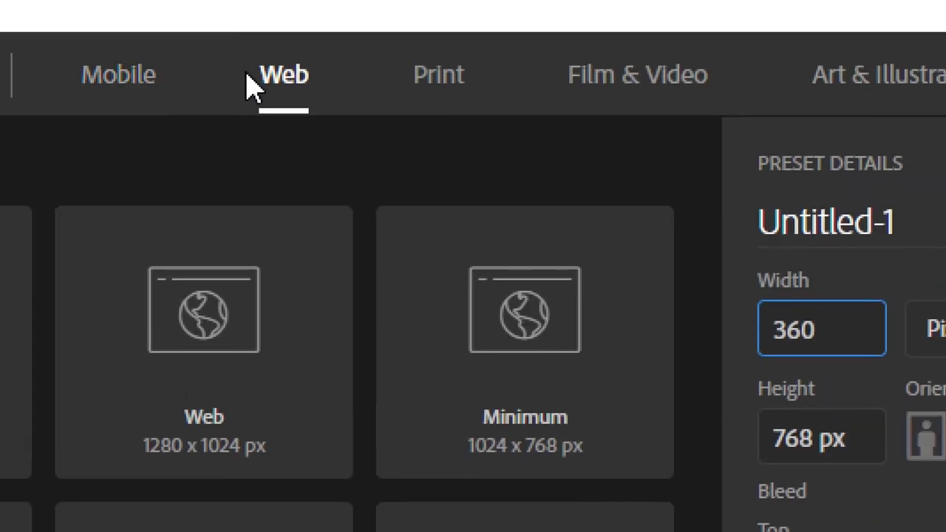
double_click(782, 430)
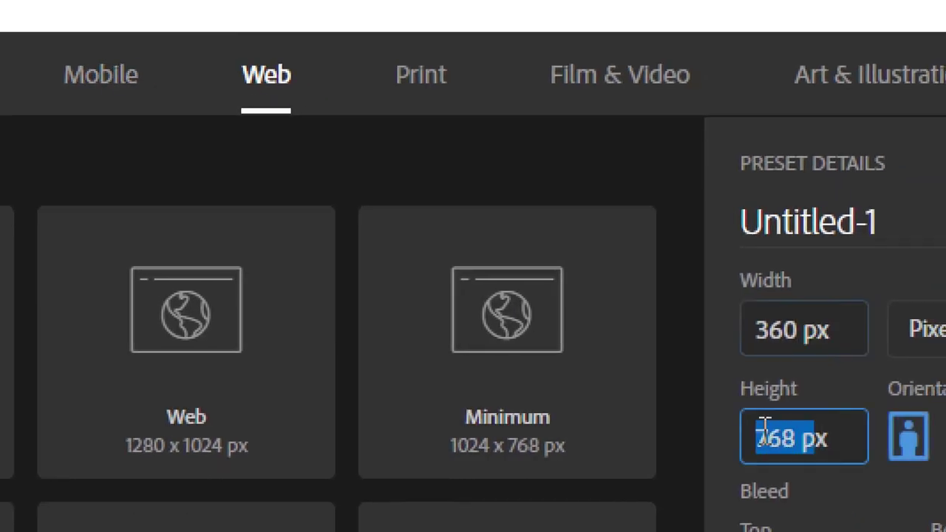
drag(714, 439, 751, 436)
click(823, 437)
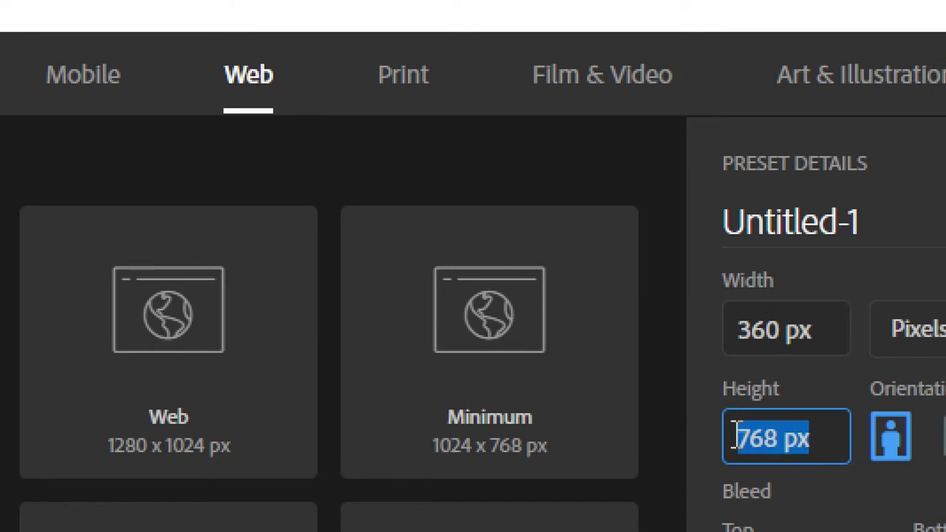
text(360)
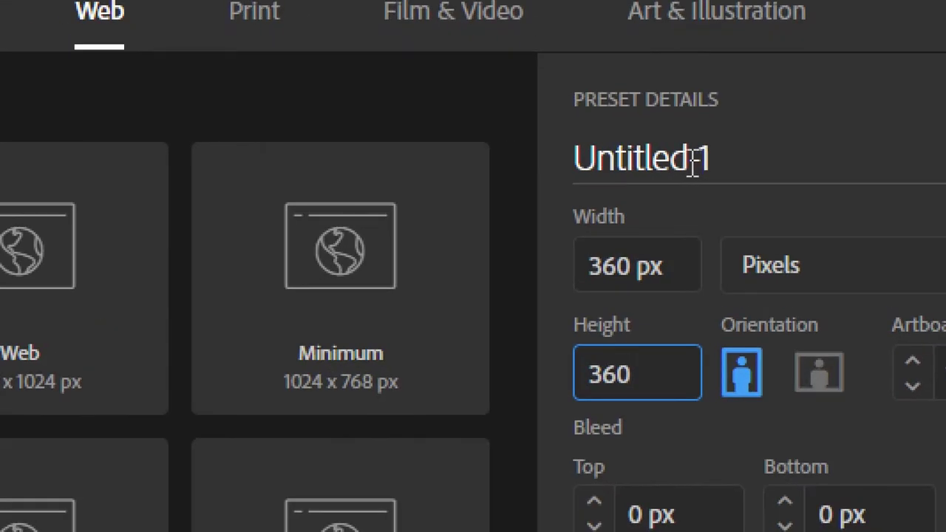
Step: Name the new document 동물-1 and create it
drag(693, 163, 569, 173)
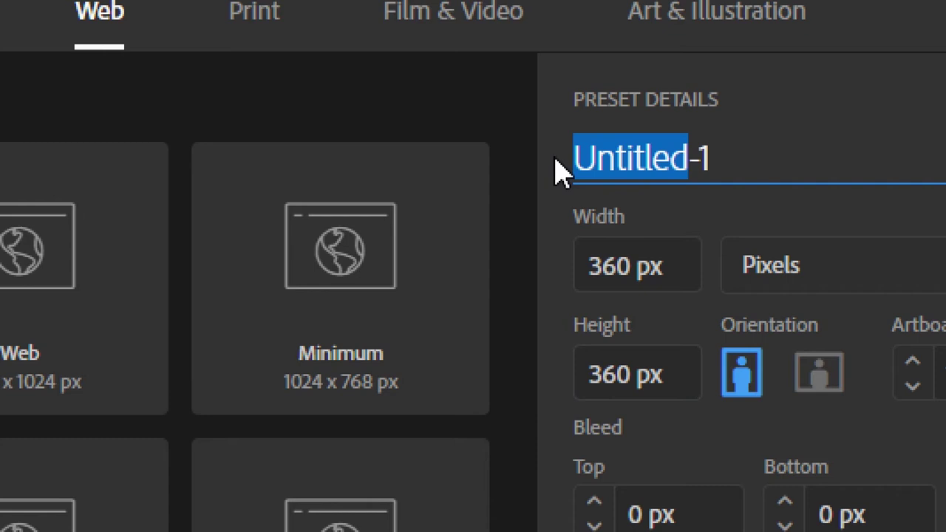
text(tt)
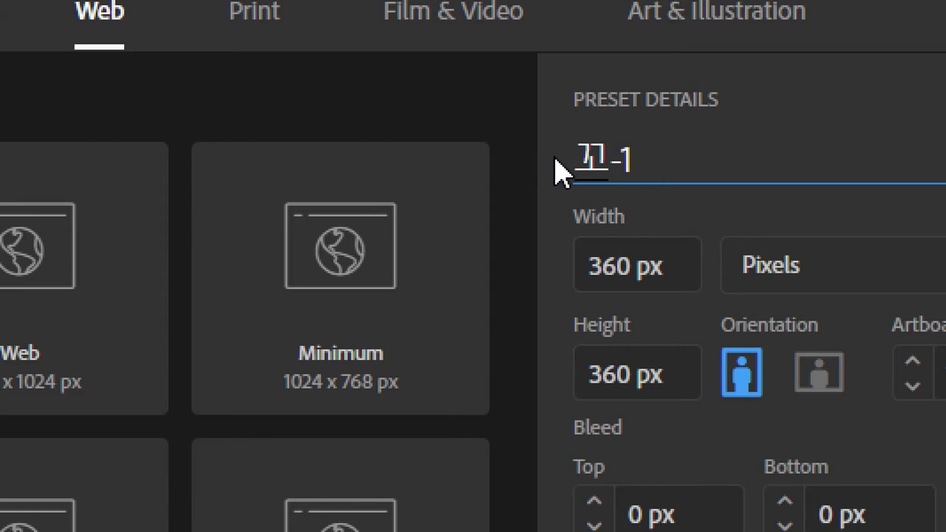
key(BackSpace)
key(BackSpace)
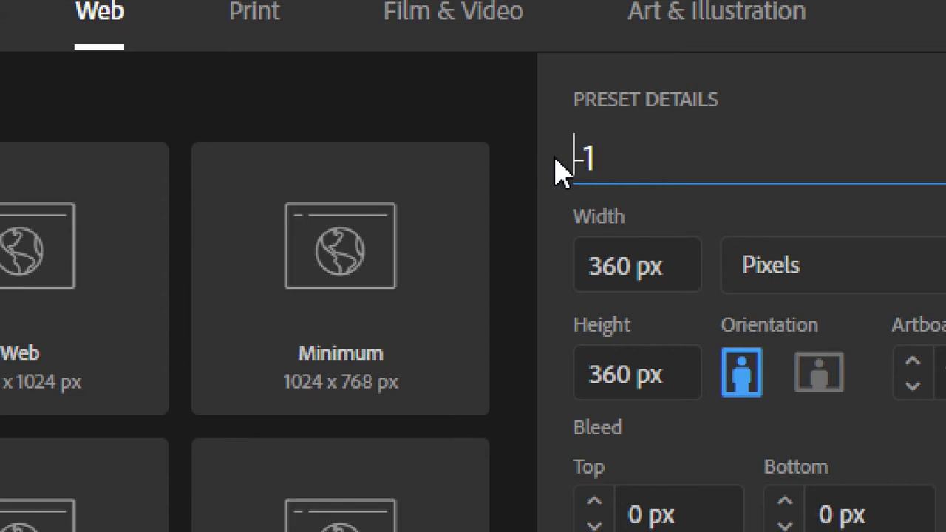
text(동)
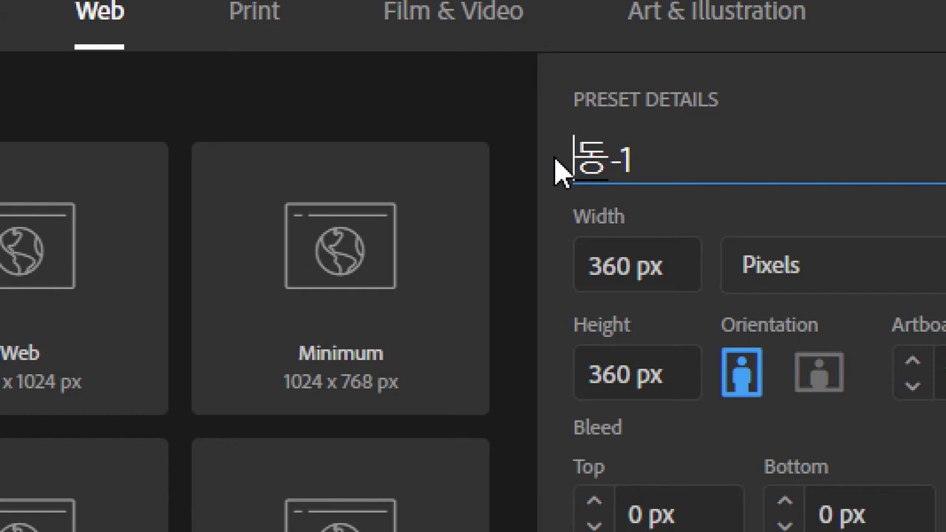
text(물)
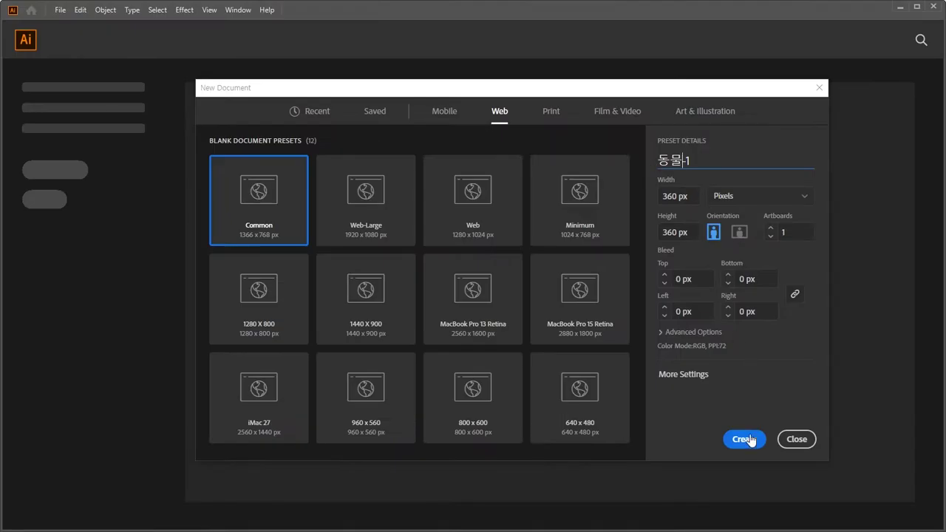
click(745, 441)
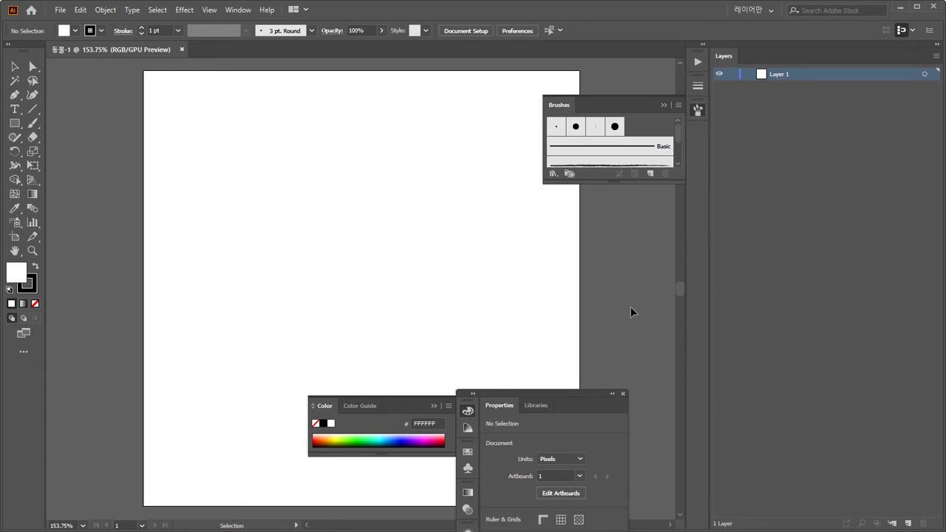
Step: Toggle all tools and panels out of view and back to compare the workspace with and without them
key(Tab)
key(Tab)
key(Tab)
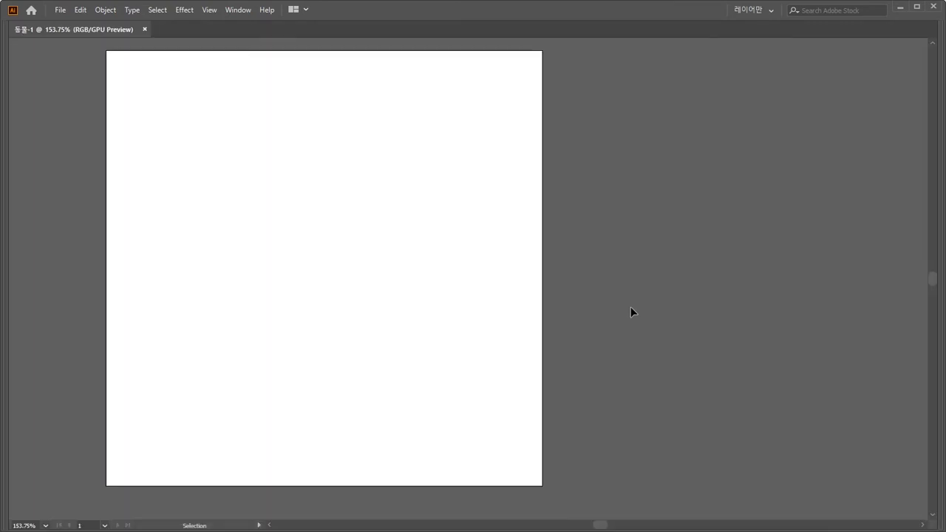
key(Tab)
key(Tab)
key(Tab)
key(Tab)
key(Tab)
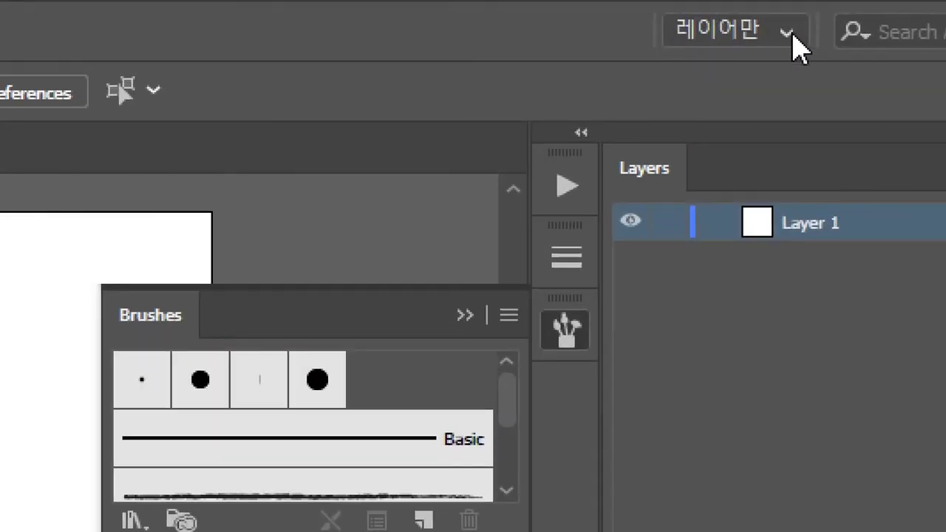
Step: Switch the workspace to Essentials Classic and reset it to its default layout
click(771, 11)
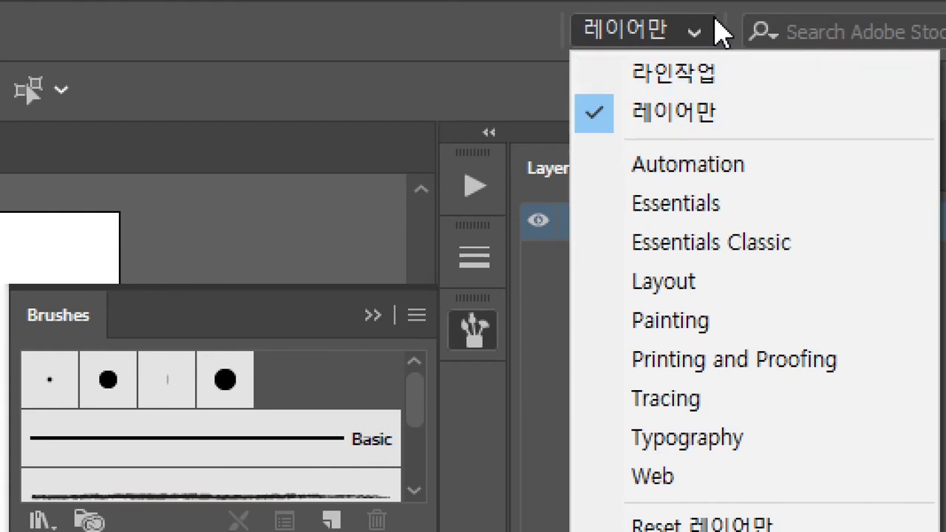
click(714, 260)
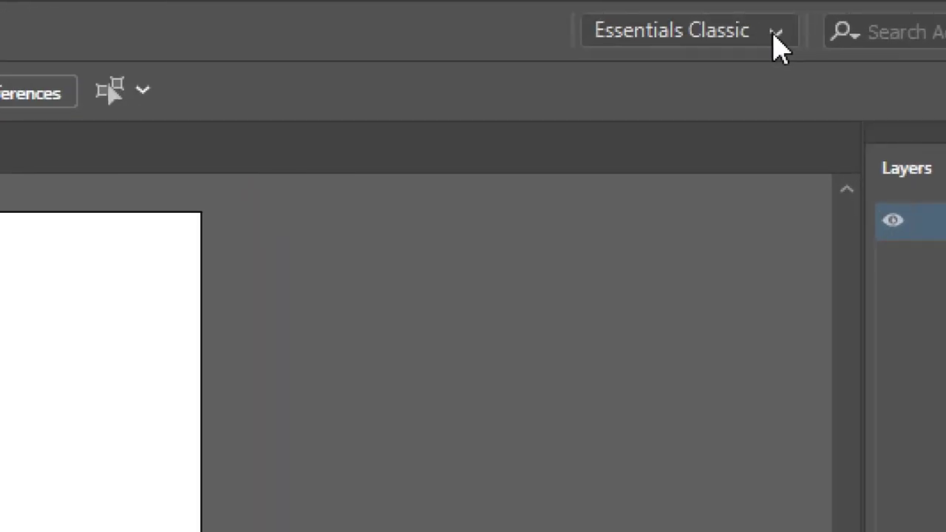
click(776, 34)
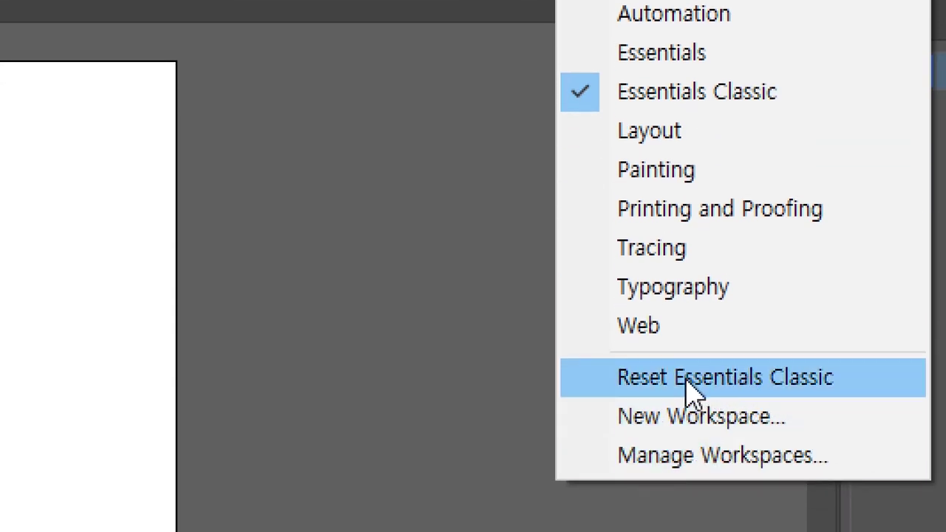
click(730, 376)
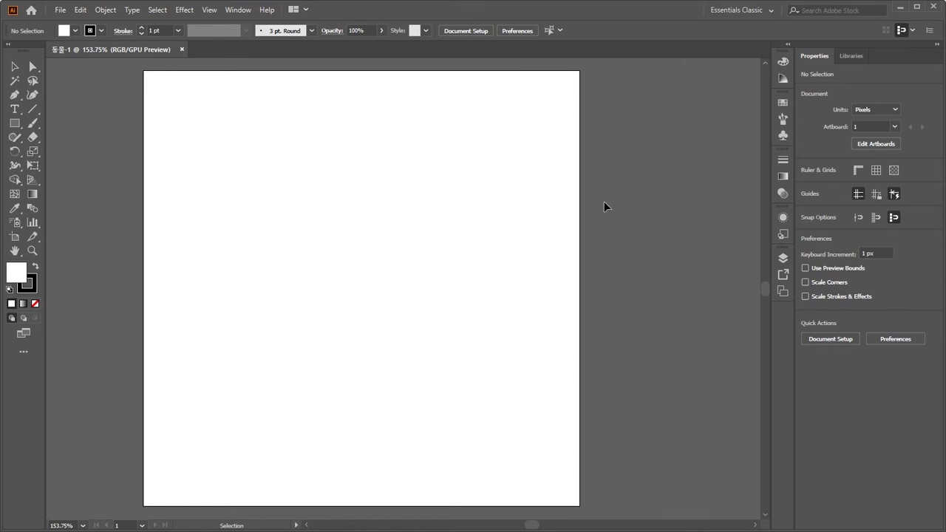
Step: View the artboard at actual size, at several smaller and larger magnifications, fitted to the window, and at 100% again
key(ctrl+1)
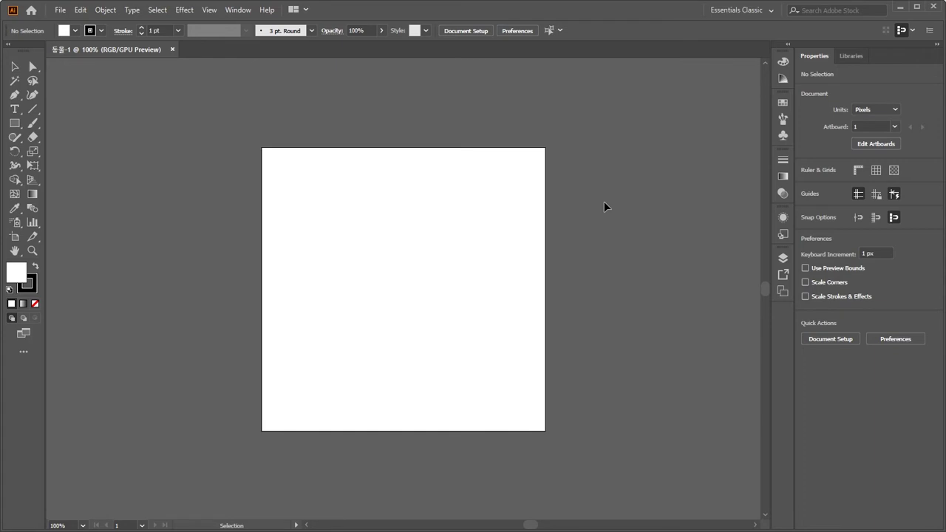
key(ctrl+minus)
key(ctrl+minus)
key(ctrl+minus)
key(ctrl+minus)
key(ctrl+minus)
key(ctrl+minus)
key(ctrl+minus)
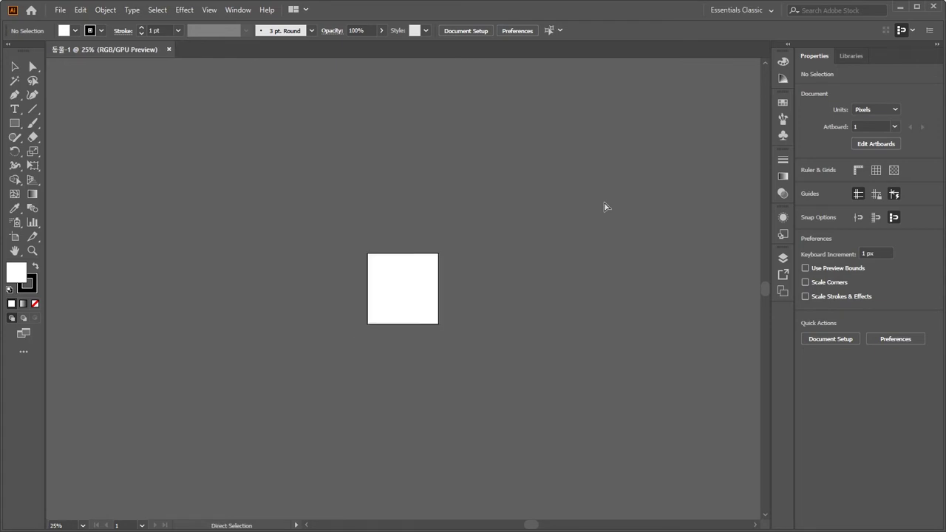
key(ctrl+plus)
key(ctrl+plus)
key(ctrl+plus)
key(ctrl+plus)
key(ctrl+plus)
key(ctrl+plus)
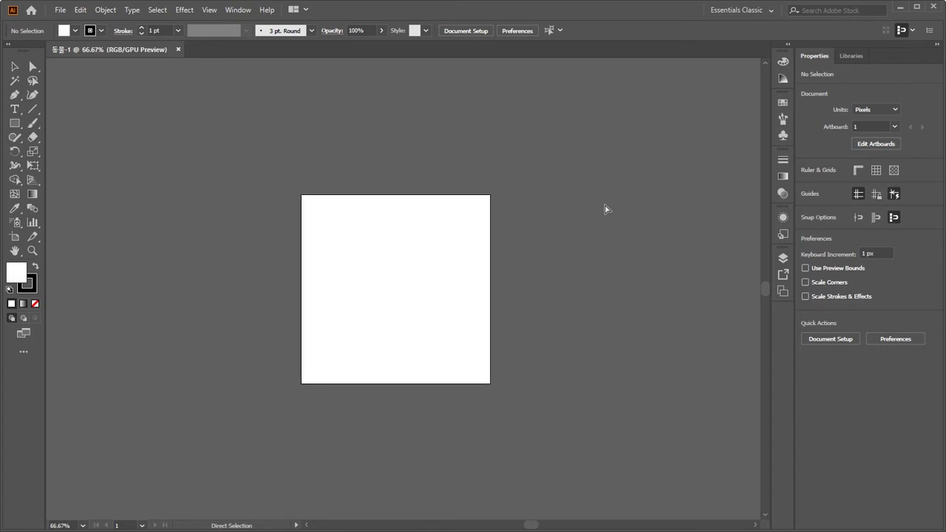
key(ctrl+0)
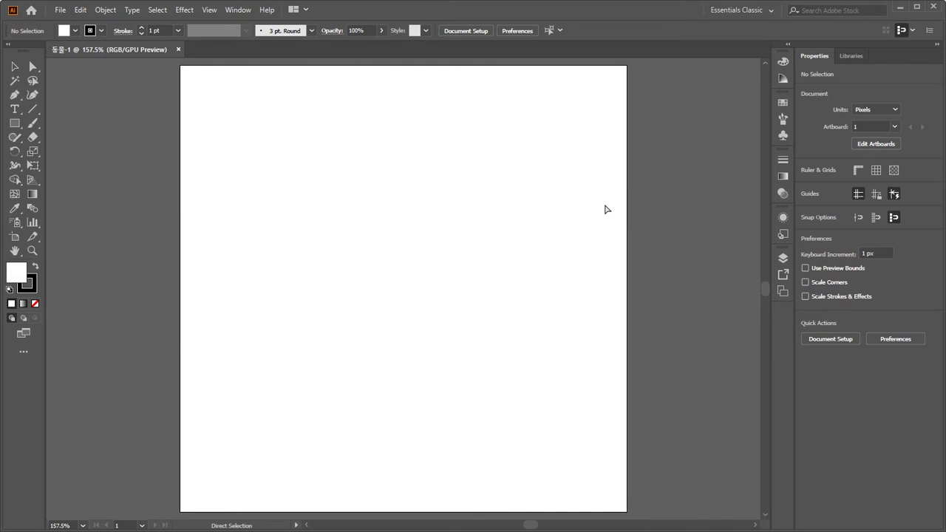
key(ctrl+1)
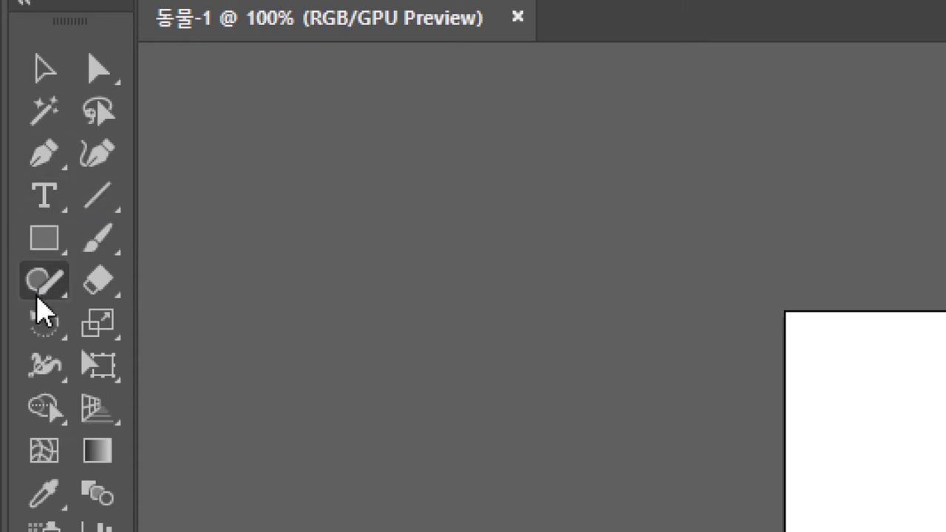
Step: Draw a rectangle about 104 by 133 px across the artboard's left edge with the Rectangle tool
click(51, 247)
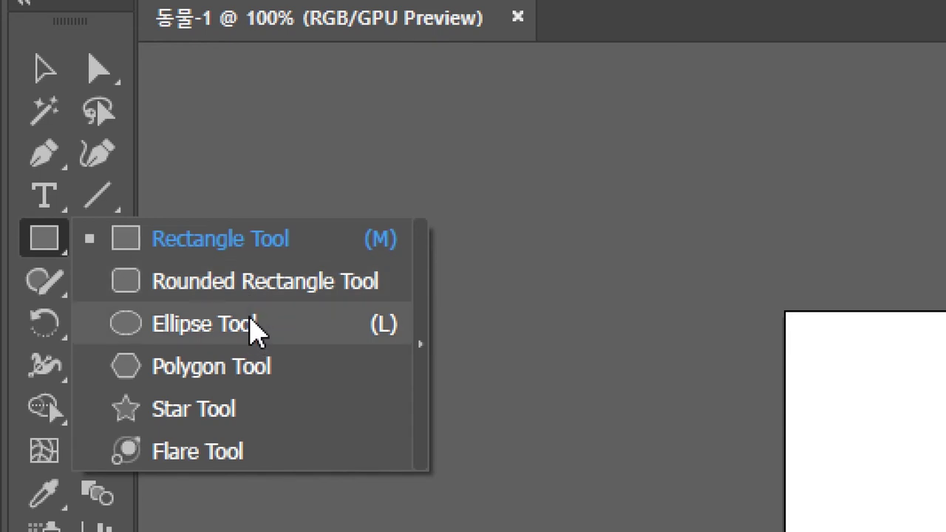
click(220, 250)
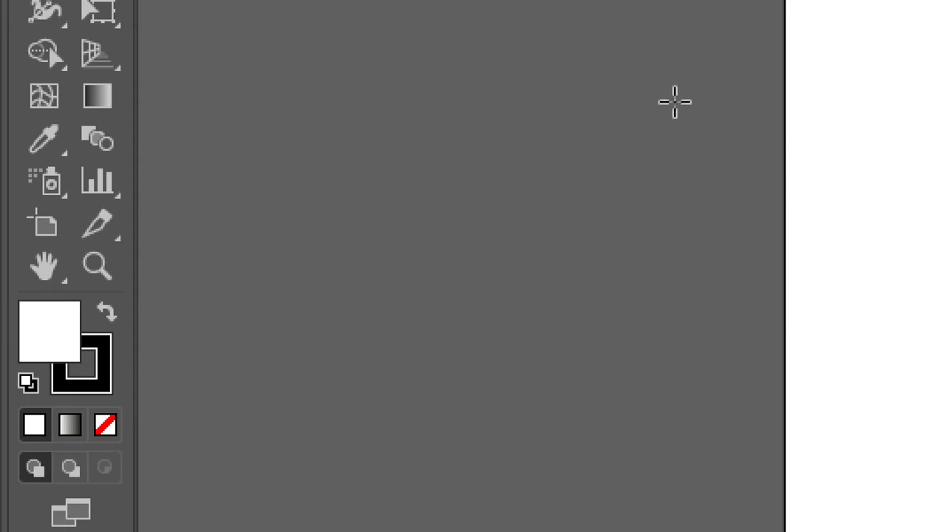
drag(676, 101, 818, 416)
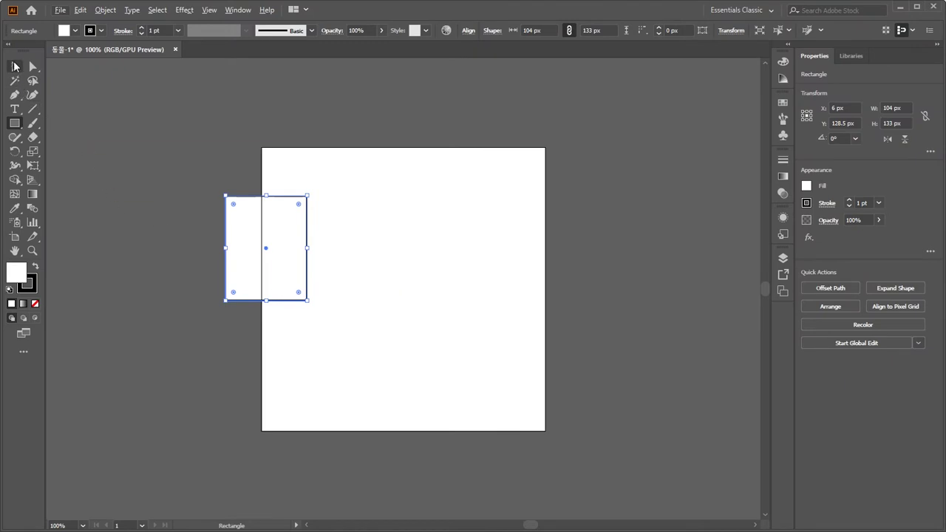
Step: Move the rectangle completely off the artboard into the empty canvas to its left
click(13, 67)
mouse_move(250, 230)
mouse_down()
mouse_move(261, 228)
mouse_move(233, 237)
mouse_up()
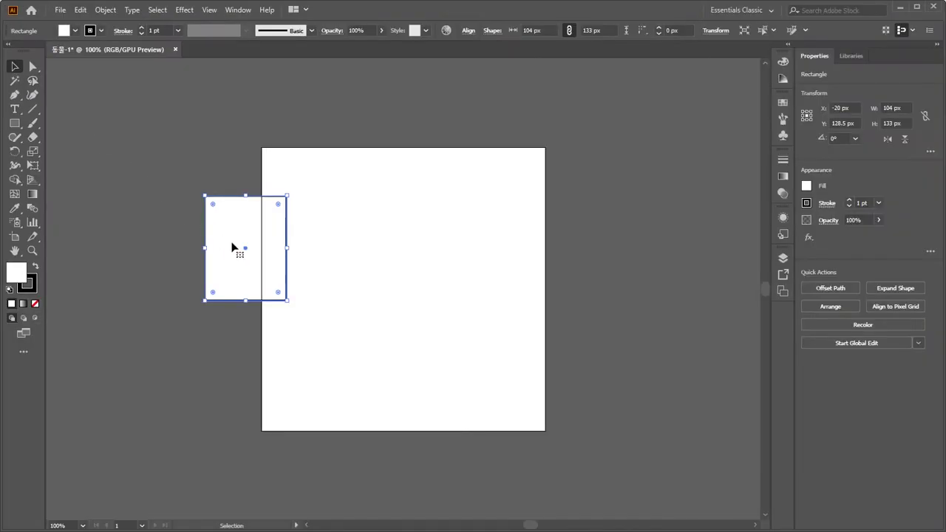
mouse_move(232, 248)
mouse_down()
mouse_move(277, 182)
mouse_move(241, 232)
mouse_move(240, 257)
mouse_up()
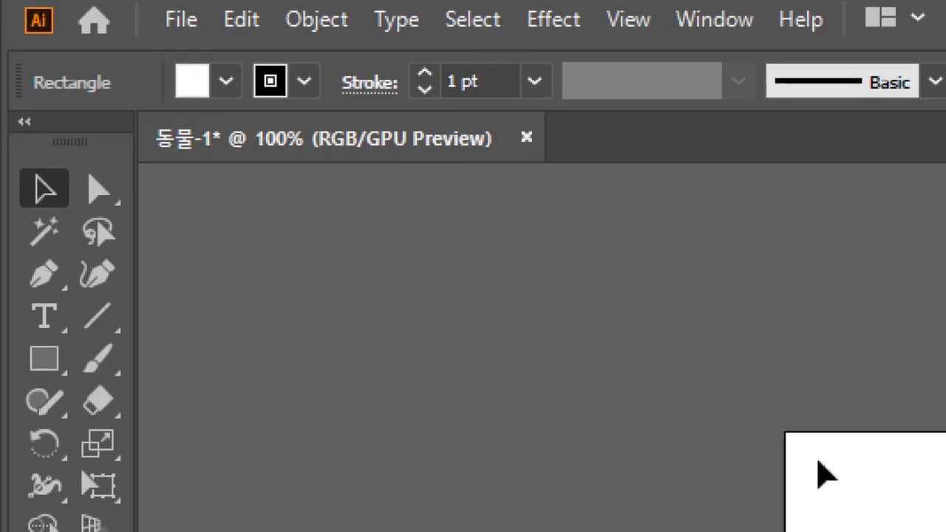
drag(818, 470, 637, 422)
drag(791, 453, 477, 232)
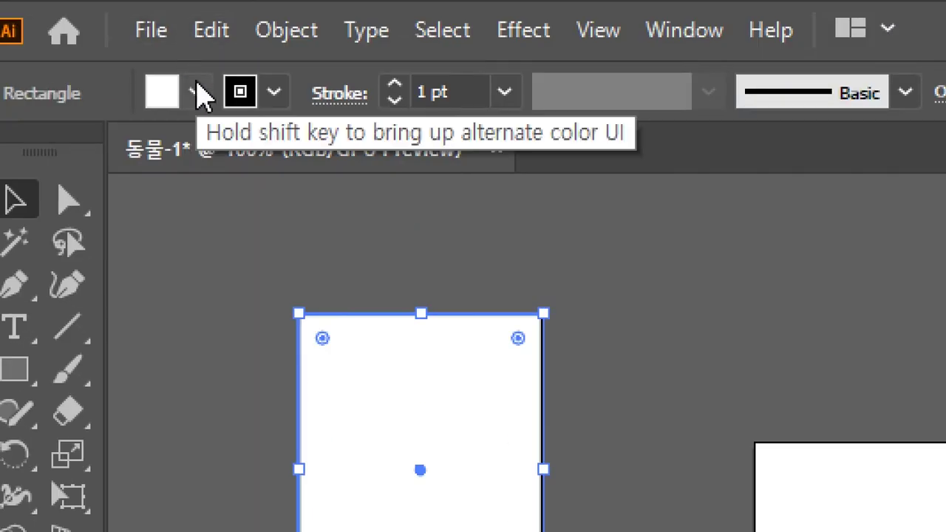
Step: Fill the rectangle with the yellow-green swatch
click(198, 93)
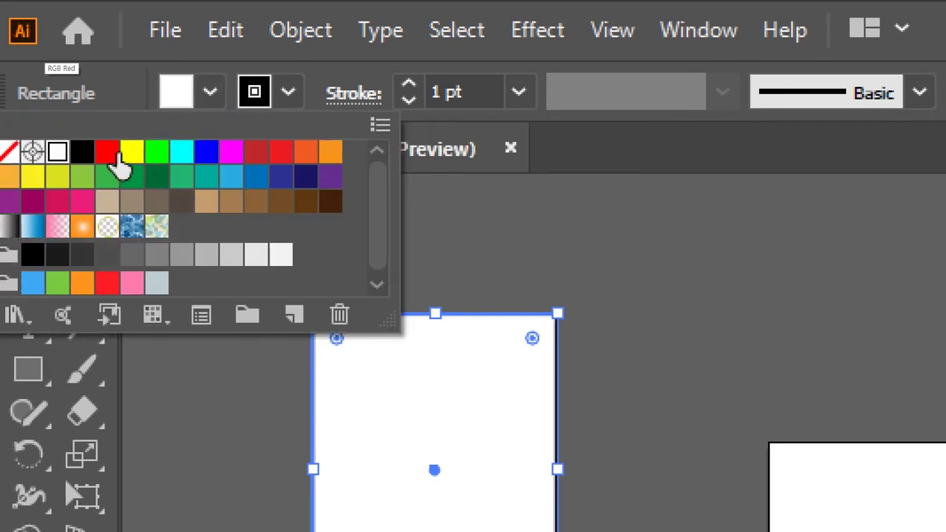
click(80, 180)
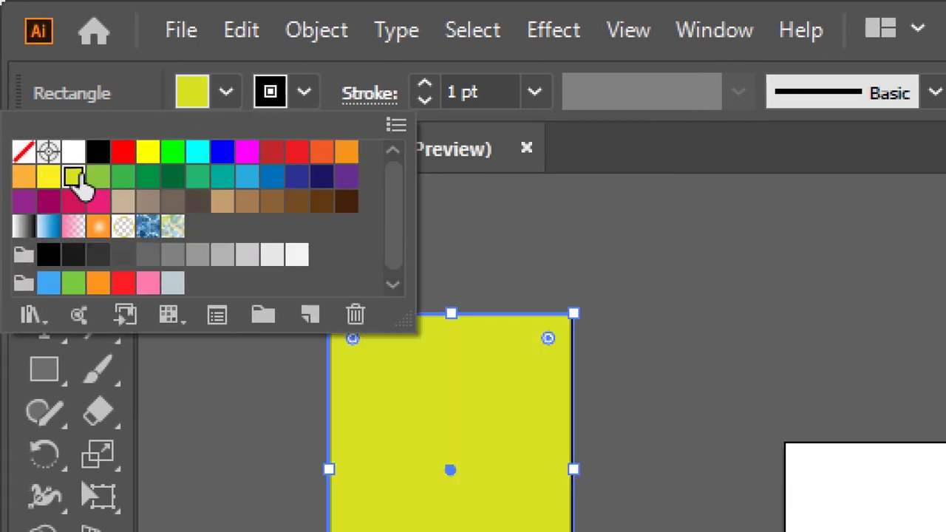
click(437, 239)
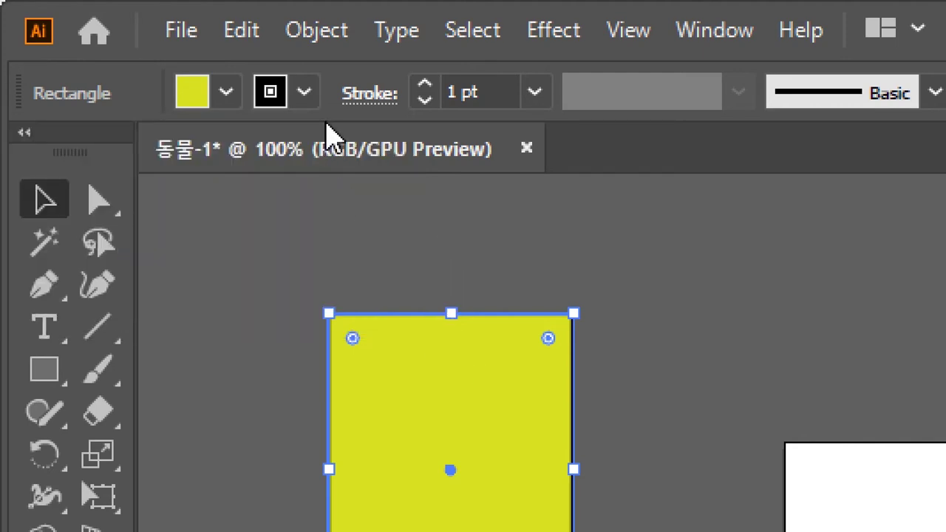
Step: Increase the rectangle's stroke weight to 6 pt
click(425, 83)
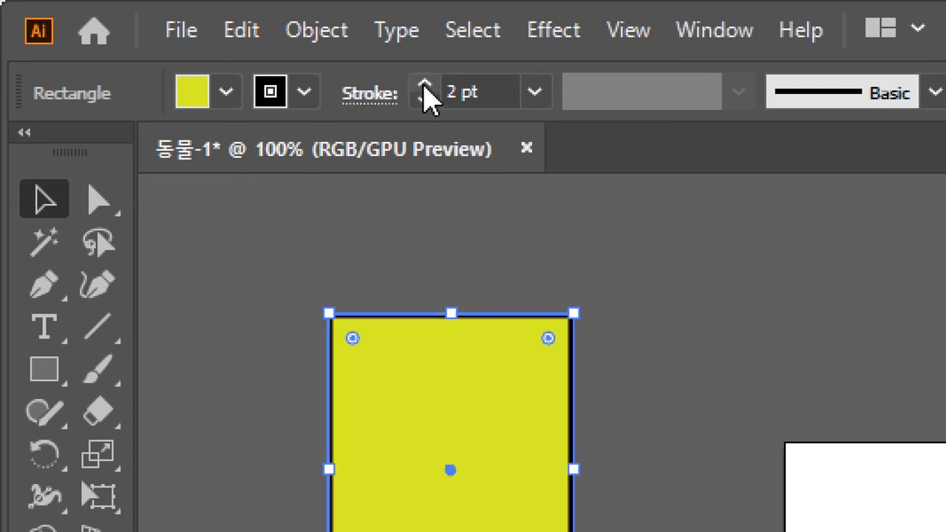
click(425, 83)
click(424, 84)
click(425, 83)
click(425, 84)
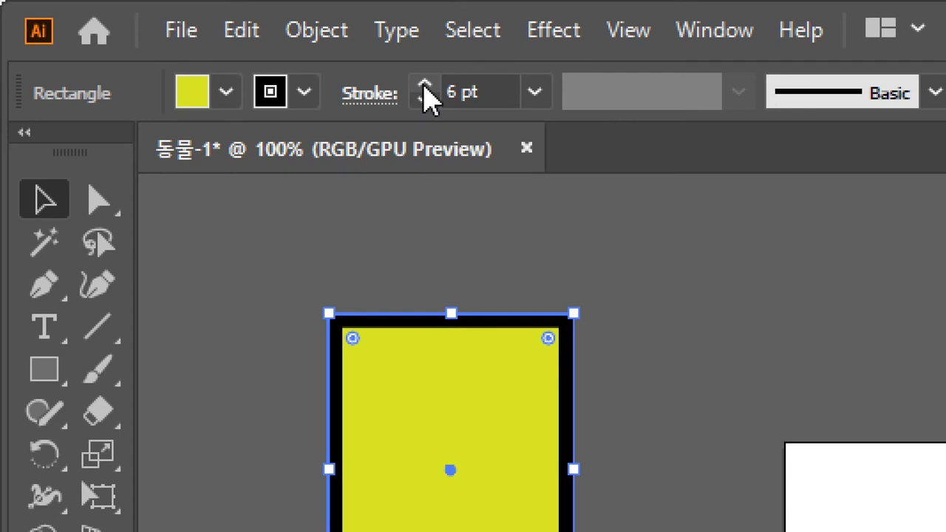
Step: Try the inside and outside stroke alignments on the rectangle and settle on aligning the stroke to the path's center
click(382, 98)
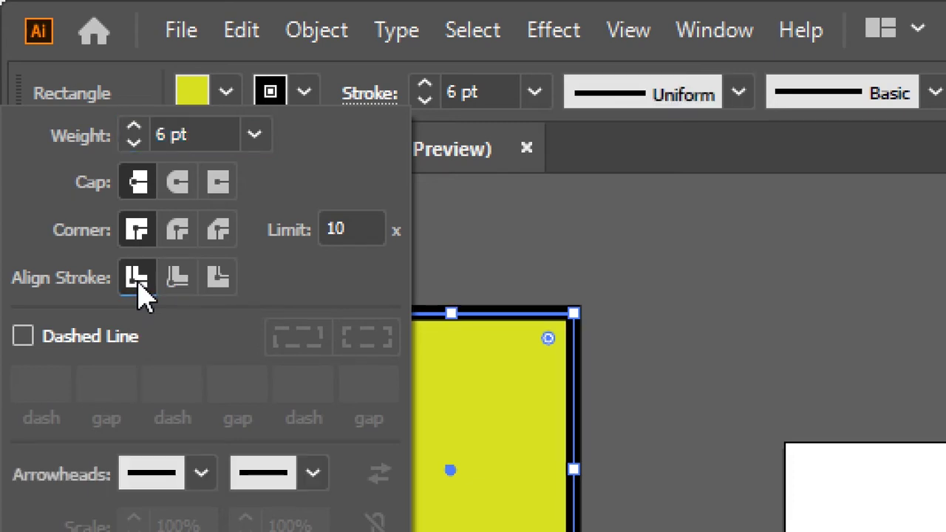
click(175, 281)
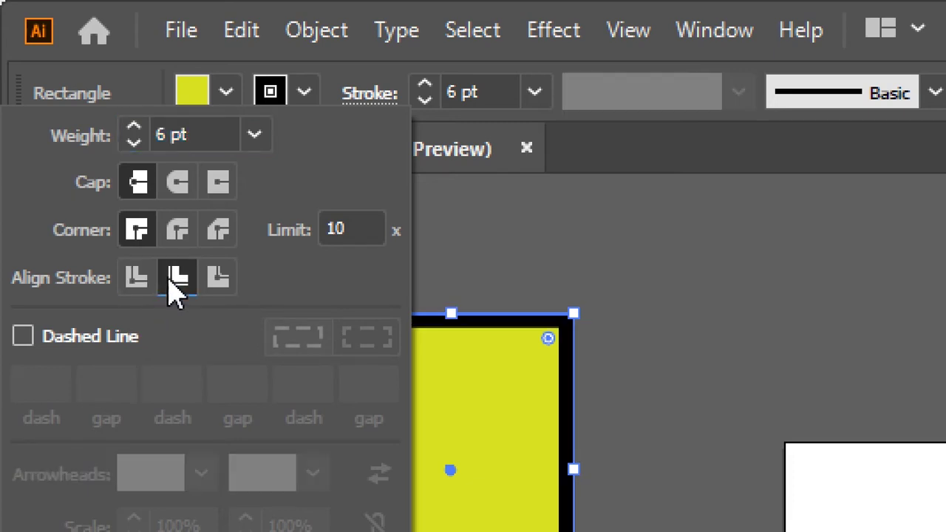
click(212, 284)
click(184, 281)
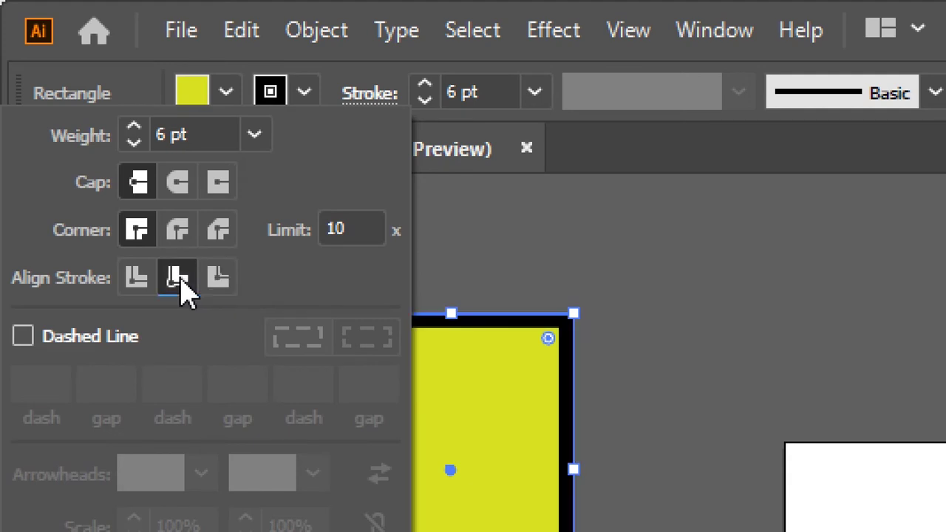
click(142, 283)
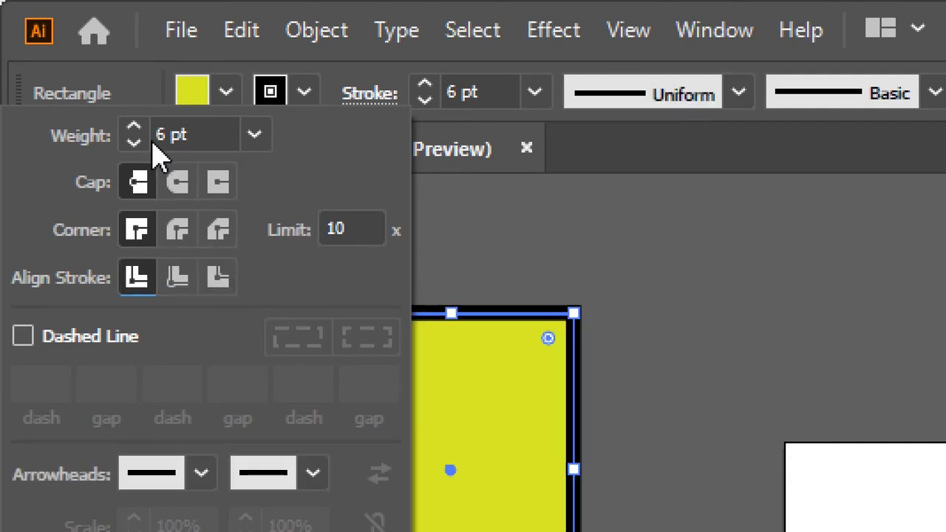
Step: Increase the rectangle's stroke weight to 13 pt
click(133, 130)
click(133, 130)
click(133, 130)
click(133, 130)
click(133, 130)
click(133, 130)
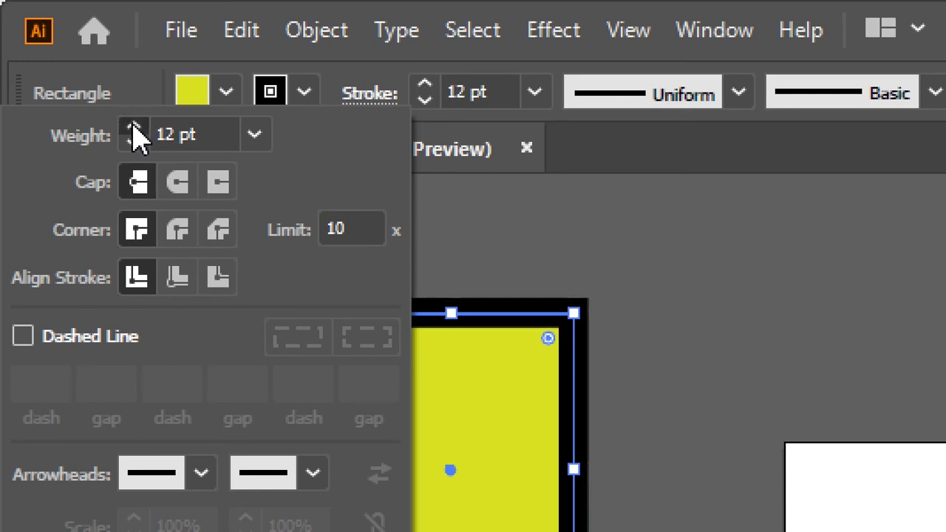
click(133, 130)
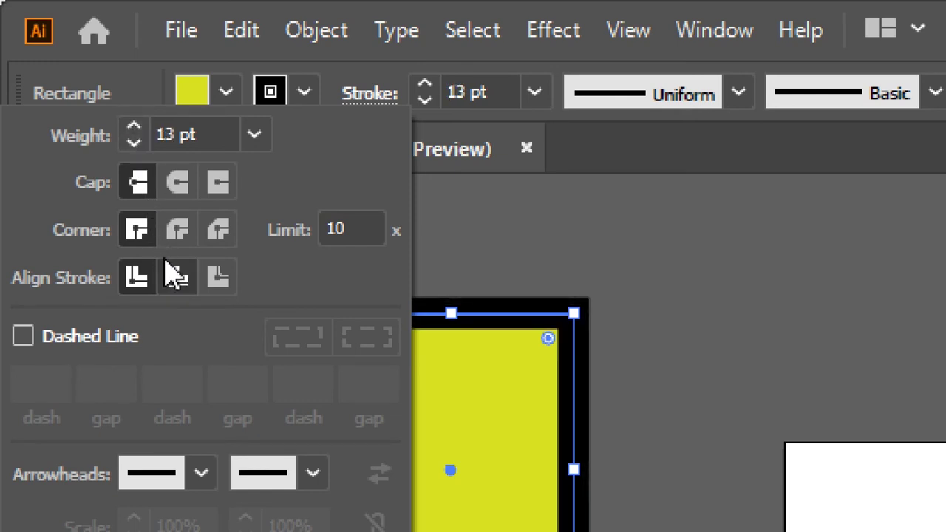
Step: Compare inside and outside alignment on the 13 pt stroke, restore center alignment and deselect the rectangle
click(177, 280)
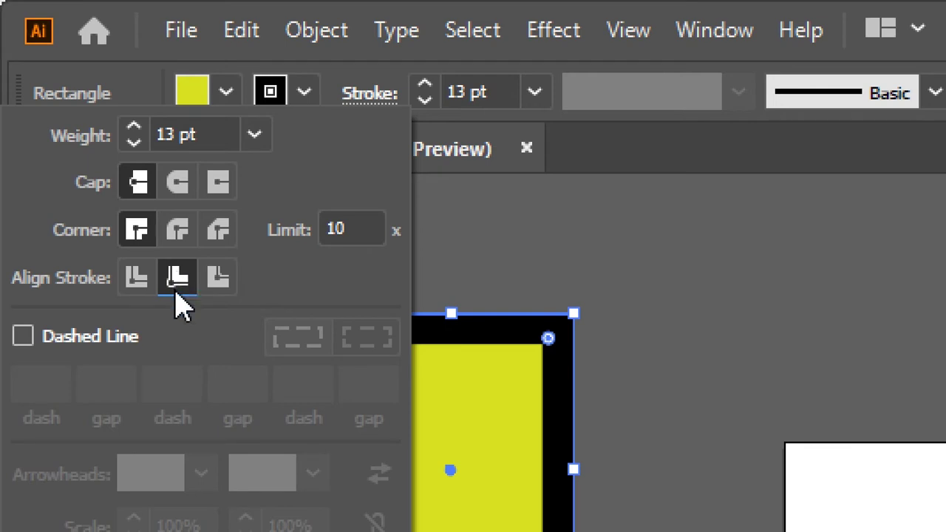
click(217, 279)
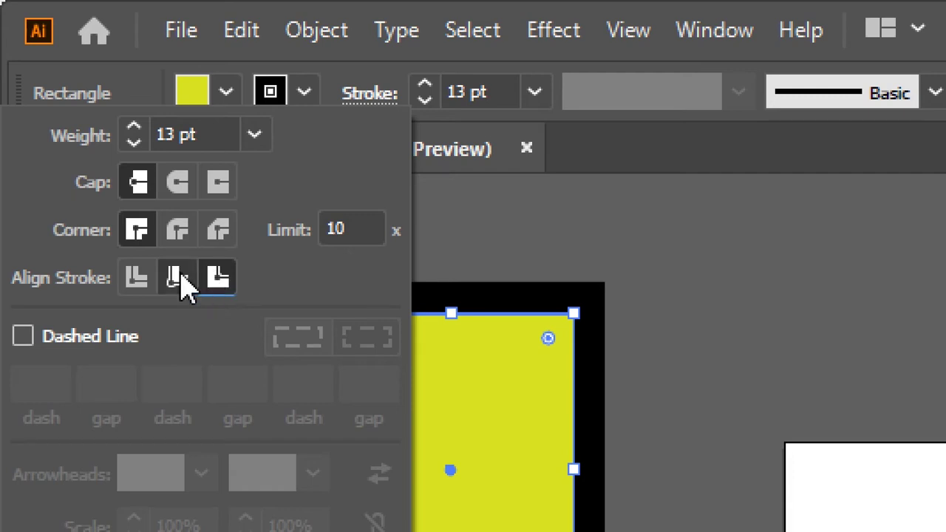
click(182, 281)
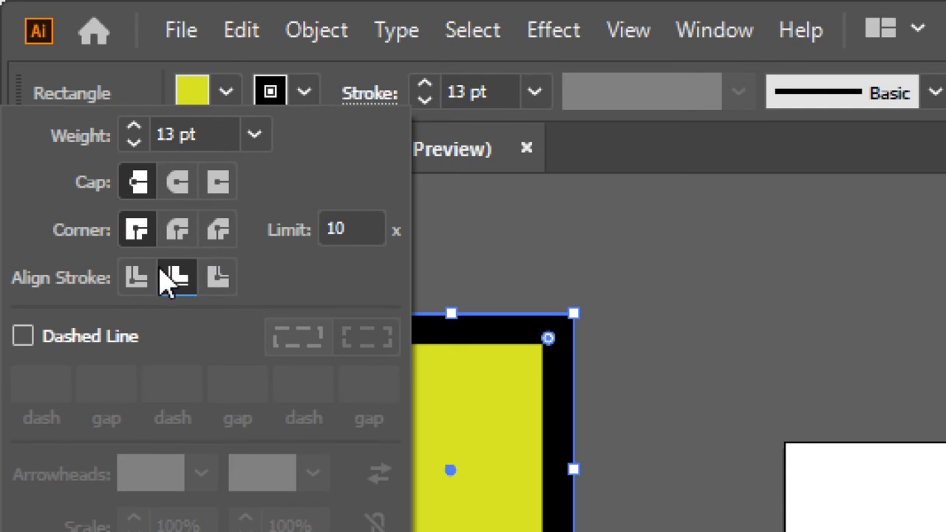
click(139, 279)
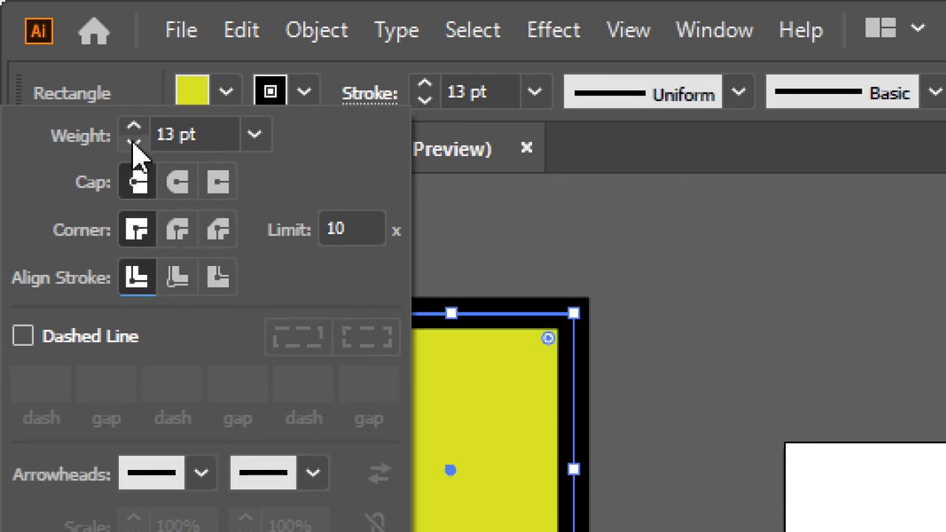
click(575, 151)
click(621, 259)
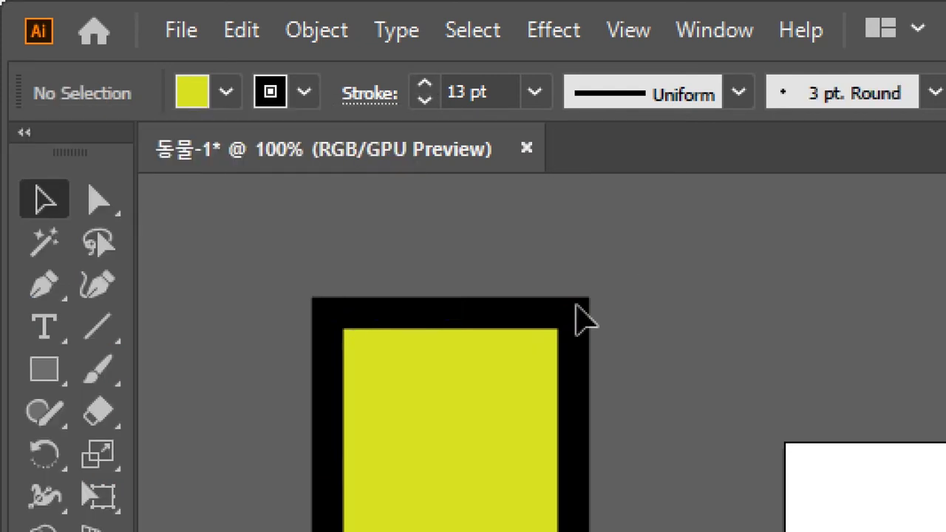
Step: Select the rectangle and raise its stroke weight to 15 pt
click(545, 362)
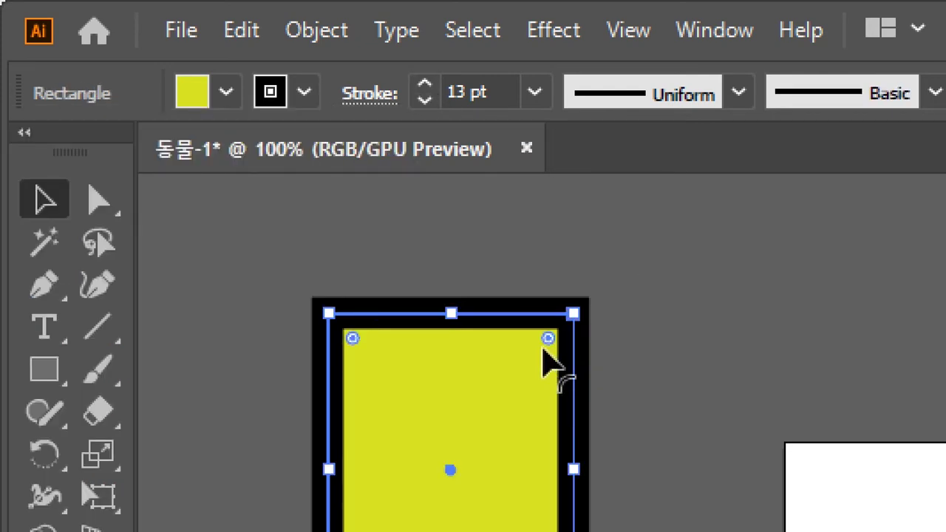
click(427, 91)
click(427, 92)
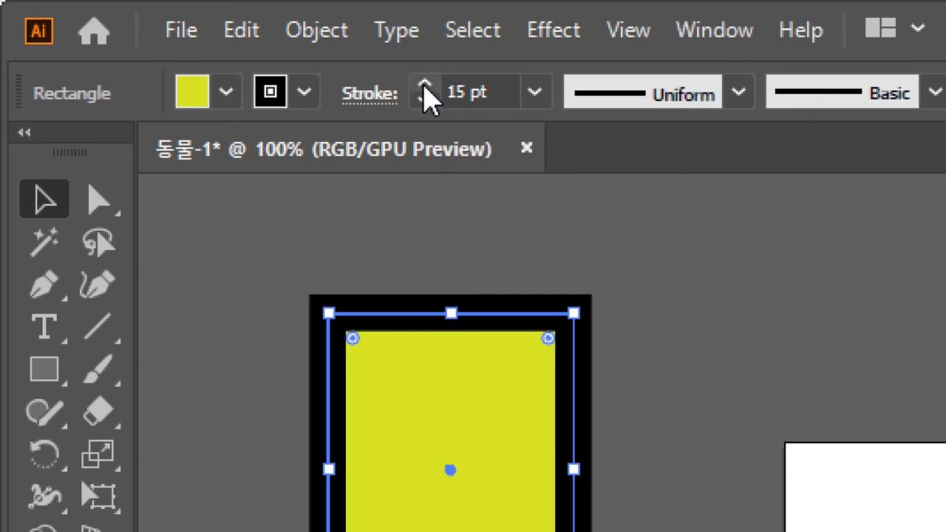
Step: Compare the Miter Join and Round Join corners on the rectangle's stroke, keep Round Join and deselect the rectangle
click(378, 103)
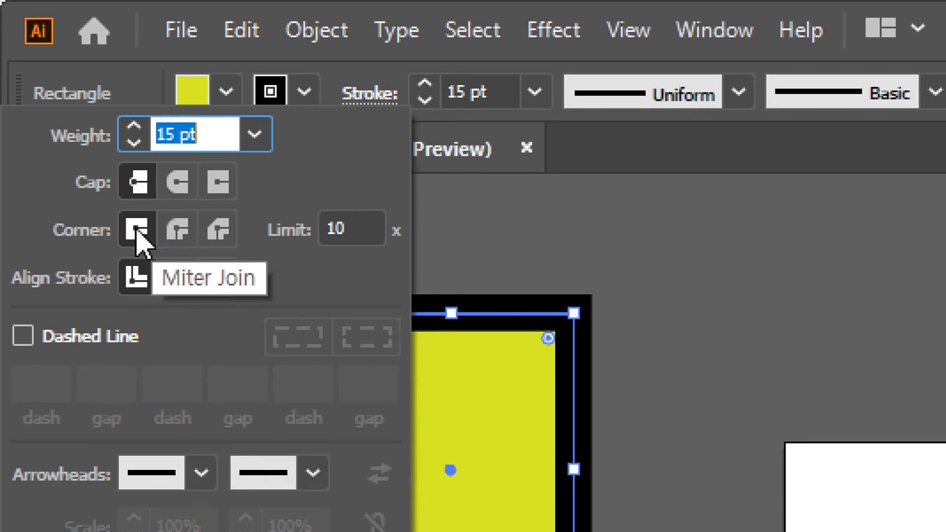
click(175, 238)
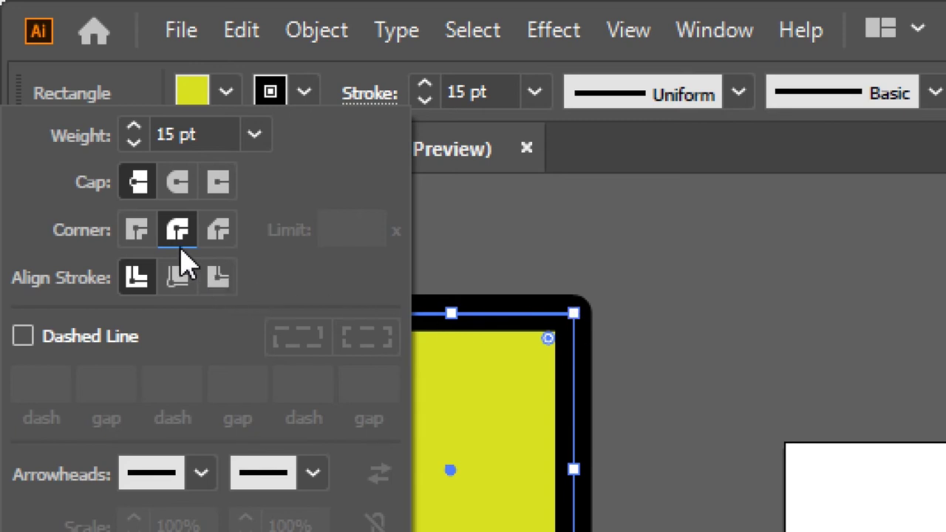
click(139, 235)
click(169, 231)
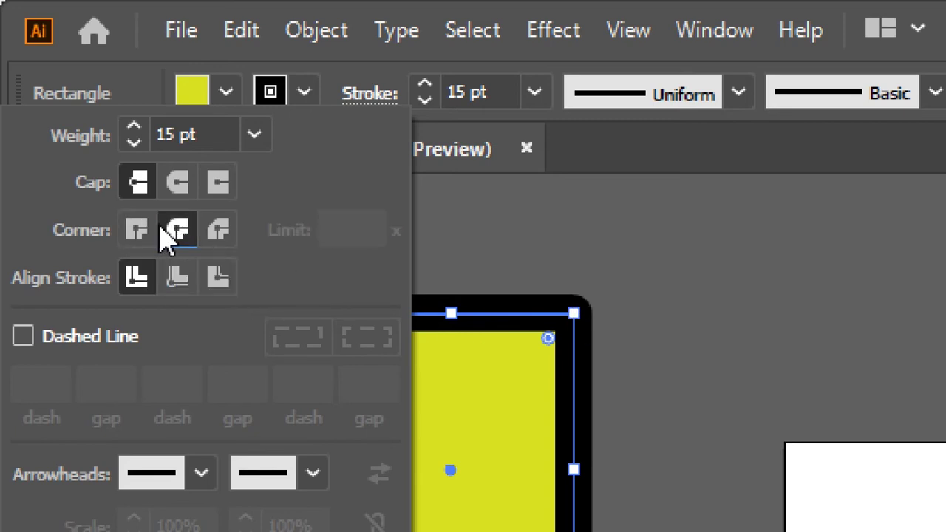
click(138, 234)
click(175, 231)
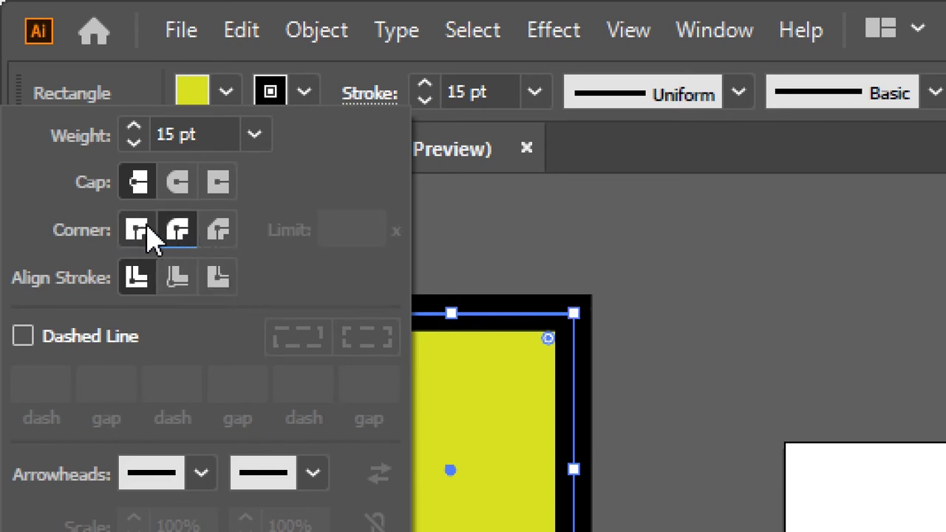
click(139, 228)
click(181, 232)
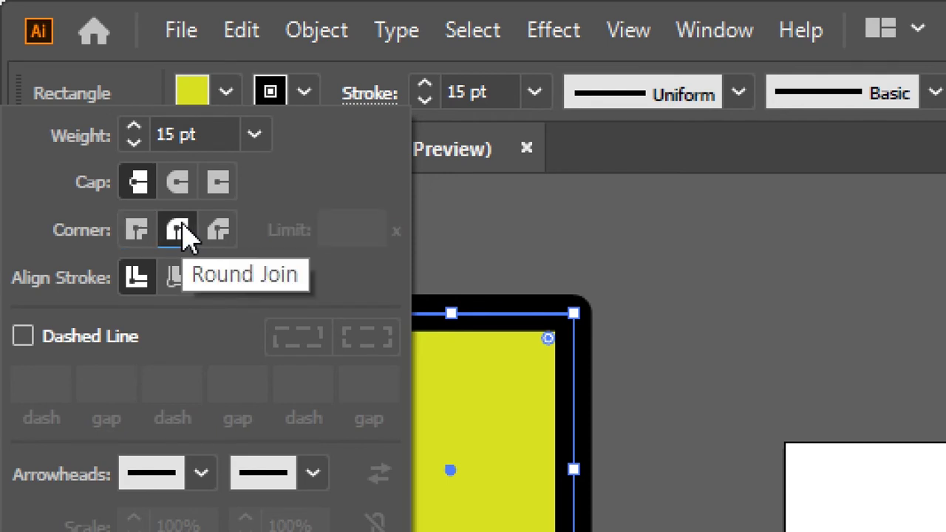
click(494, 230)
click(506, 229)
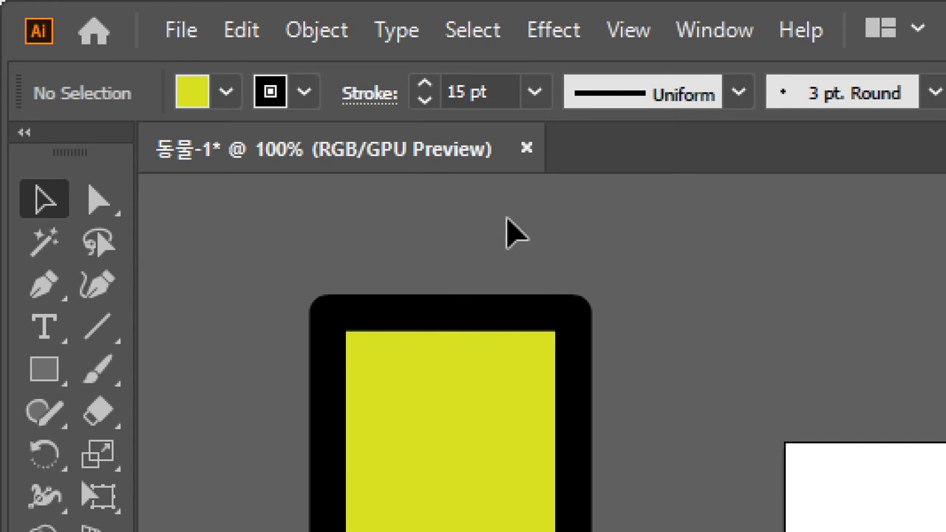
Step: Reduce the rectangle's stroke weight to 9 pt and deselect it
click(505, 359)
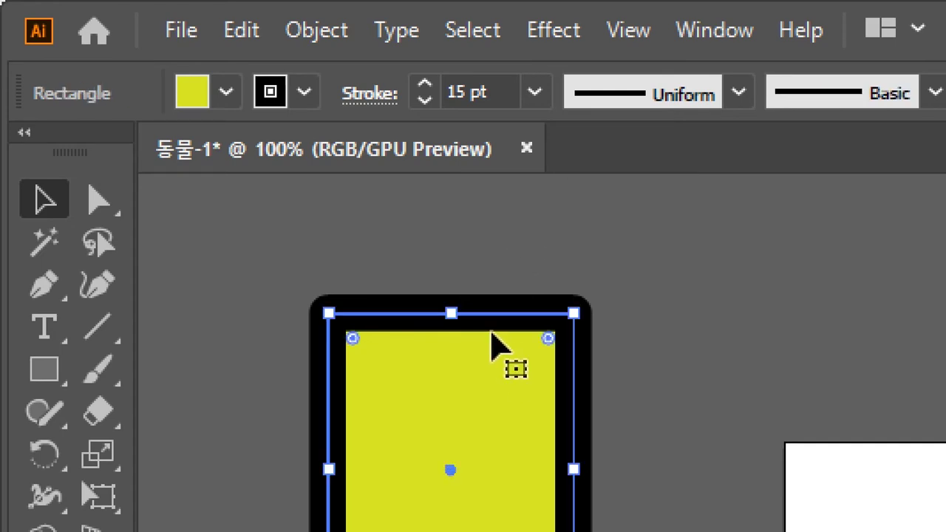
click(426, 102)
click(426, 102)
click(426, 102)
click(425, 102)
click(426, 102)
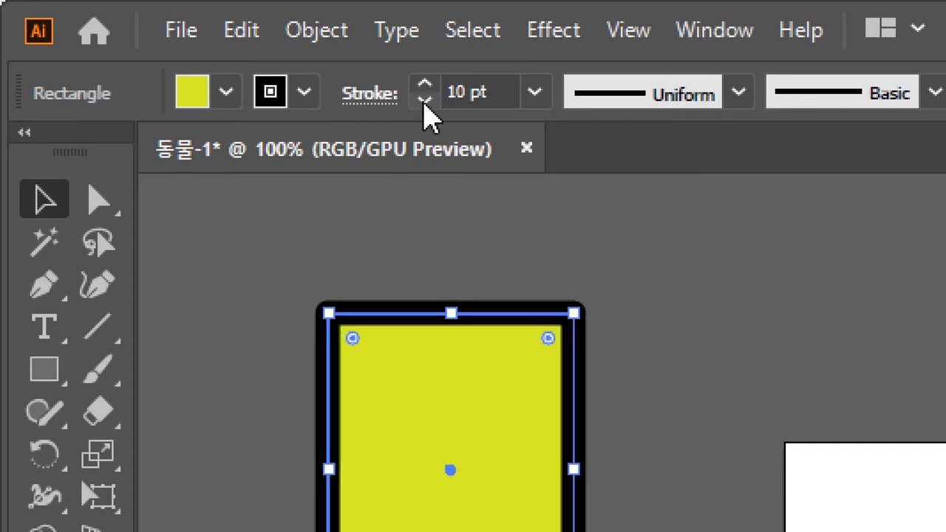
click(425, 102)
click(461, 232)
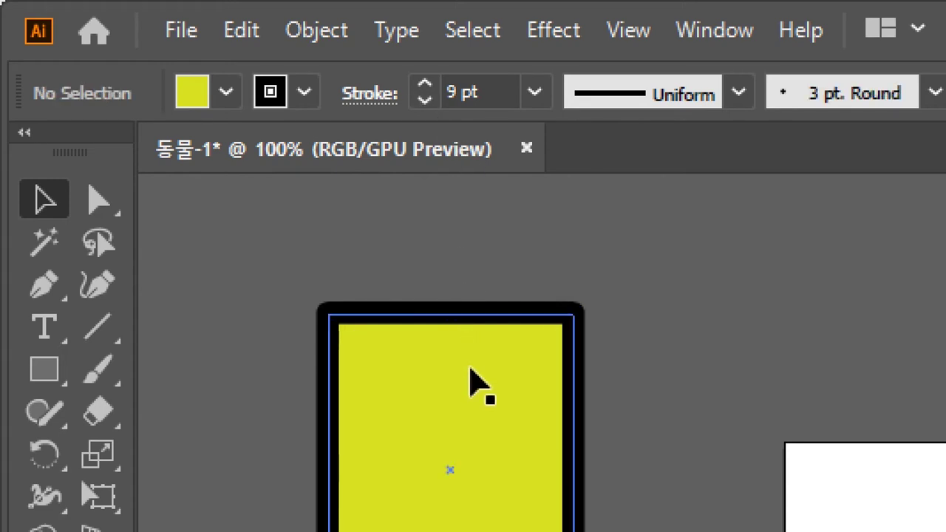
Step: Duplicate the rectangle diagonally down to the right, overlapping the original at about X -95.5, Y 43 px, and show the layer list
drag(464, 385, 570, 458)
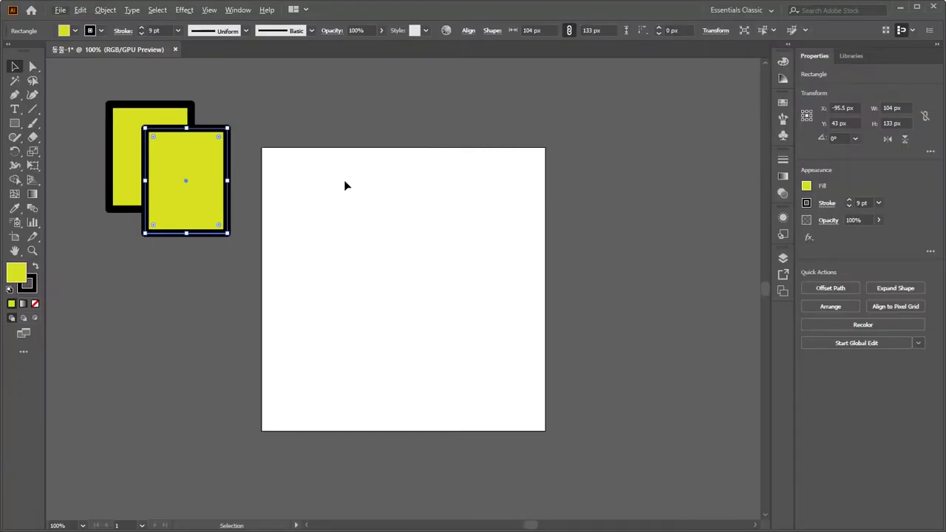
click(344, 181)
key(F7)
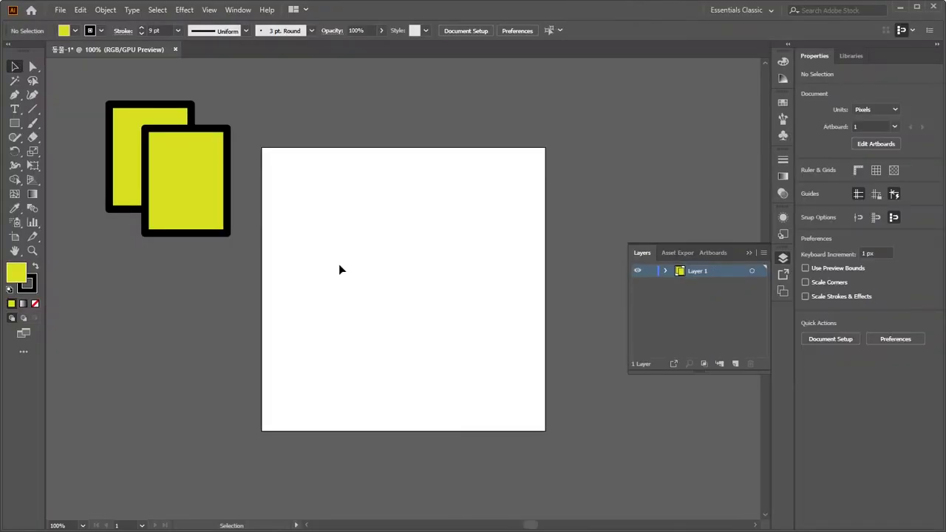
Step: Move both overlapping rectangles together onto the upper-left part of the artboard
drag(107, 93, 229, 235)
drag(176, 175, 344, 243)
click(449, 251)
drag(449, 250, 298, 203)
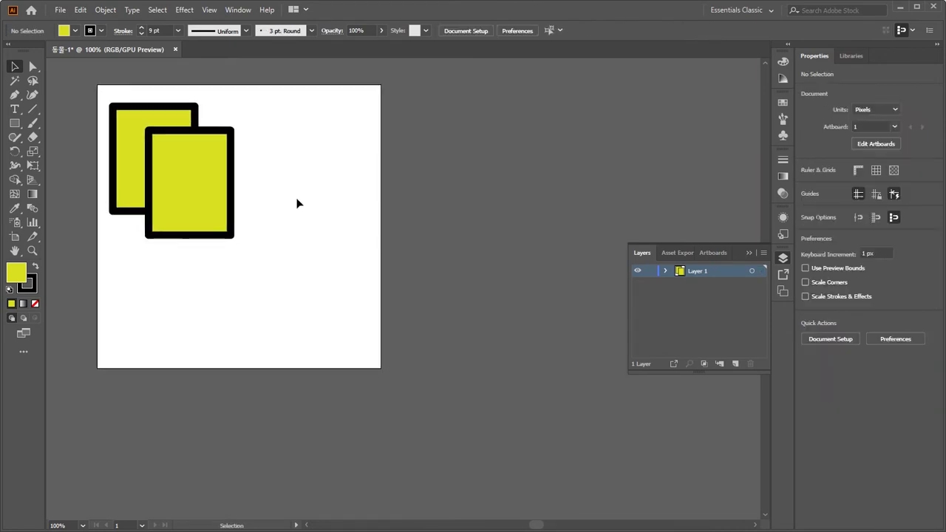
Step: Fill the front rectangle with the medium green swatch, working at 200% zoom
key(a)
key(ctrl+0)
key(ctrl+plus)
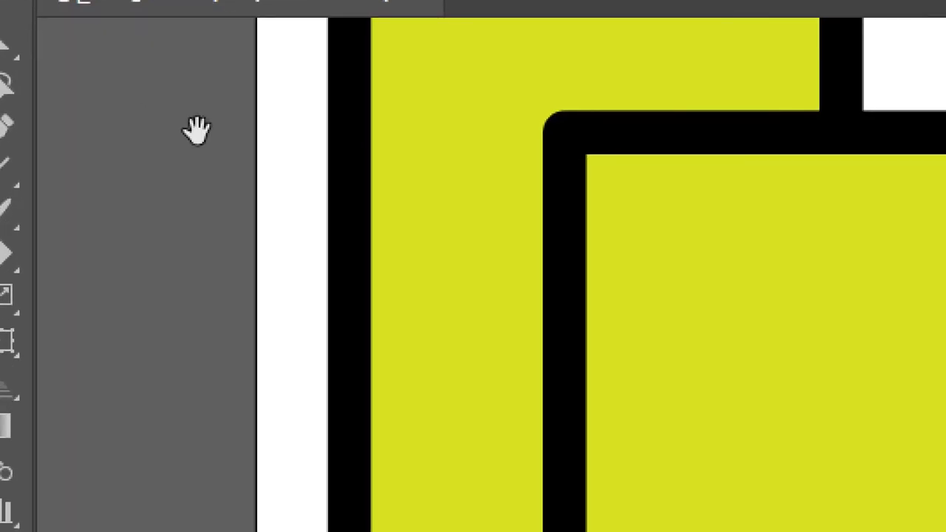
drag(99, 96, 91, 191)
drag(182, 416, 141, 342)
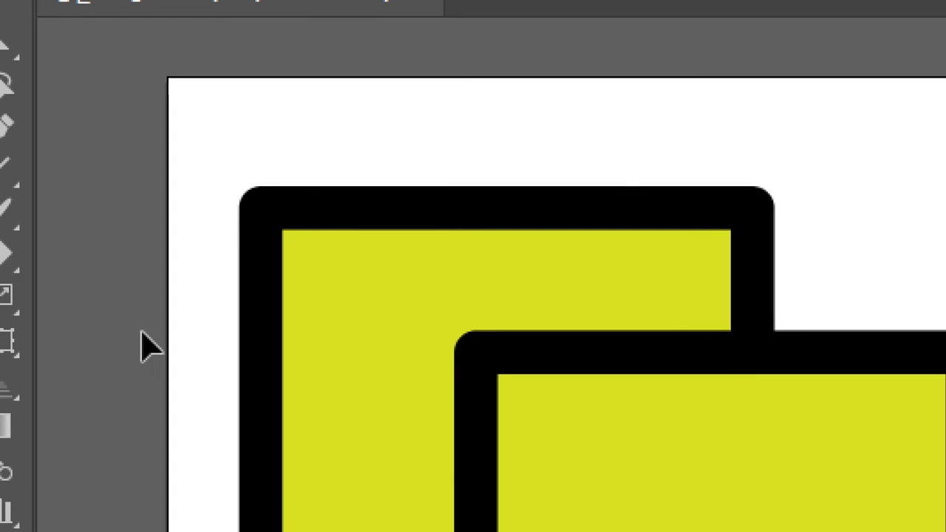
click(311, 332)
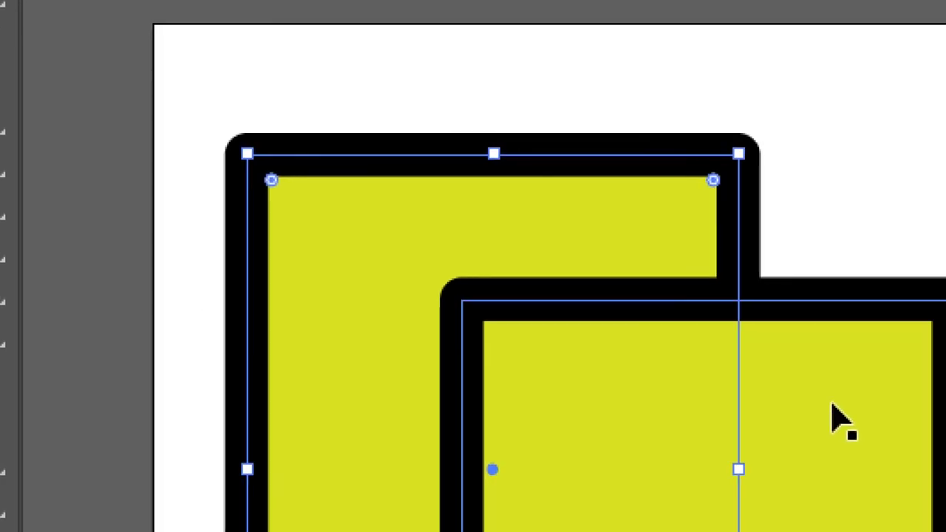
click(856, 459)
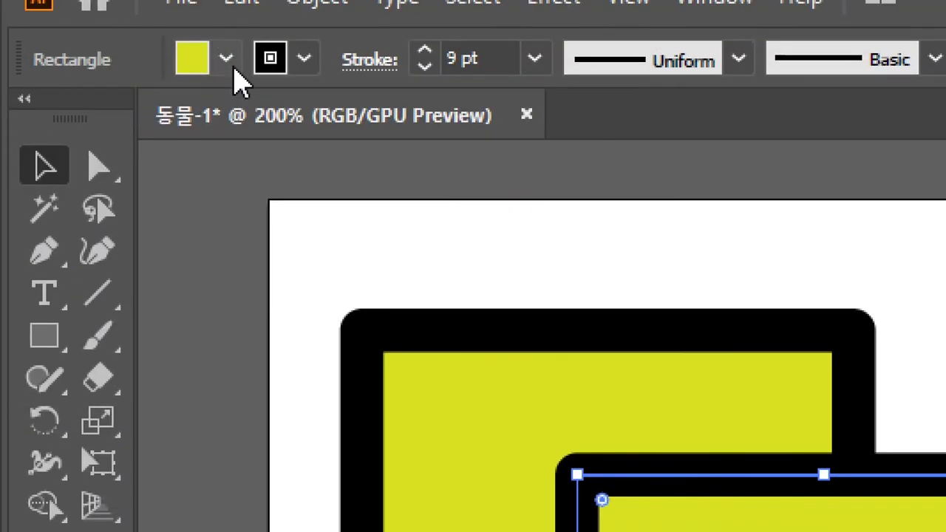
click(225, 49)
click(124, 149)
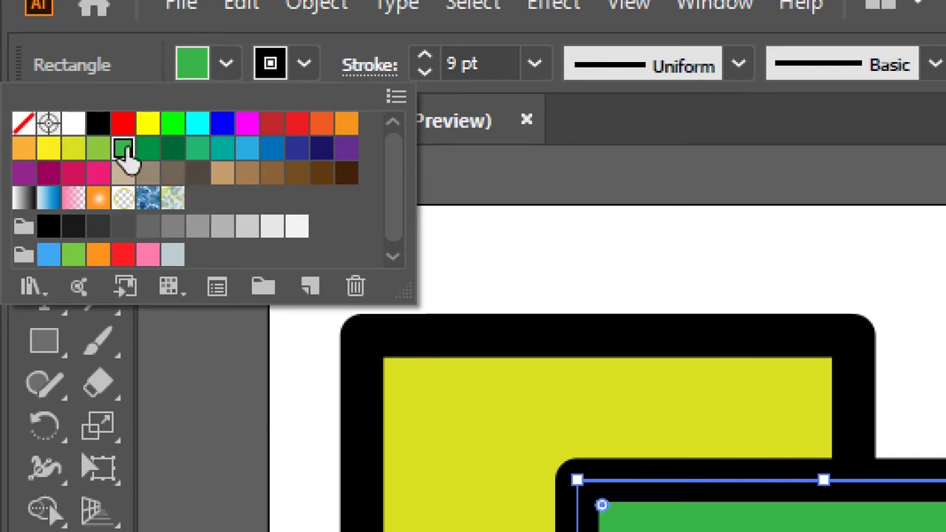
click(519, 247)
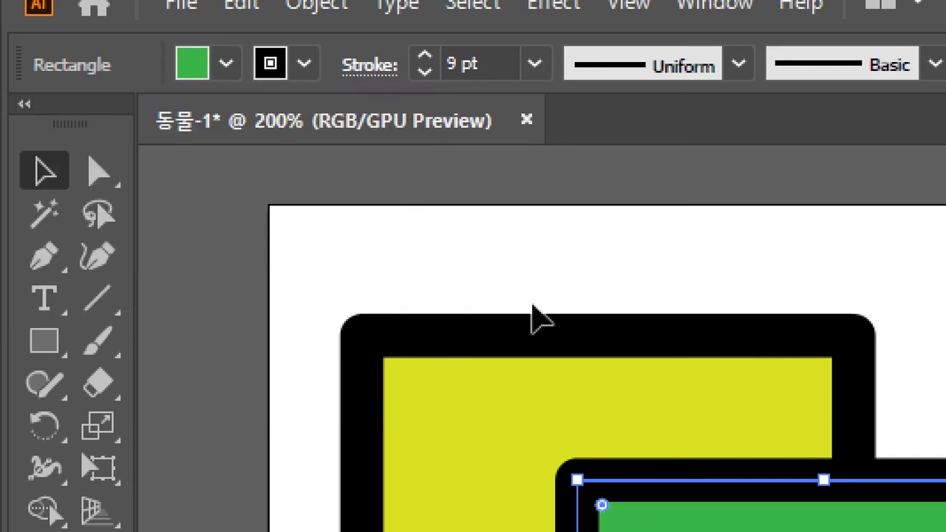
Step: Fill the back rectangle with the orange swatch and color its stroke magenta
click(449, 319)
click(228, 65)
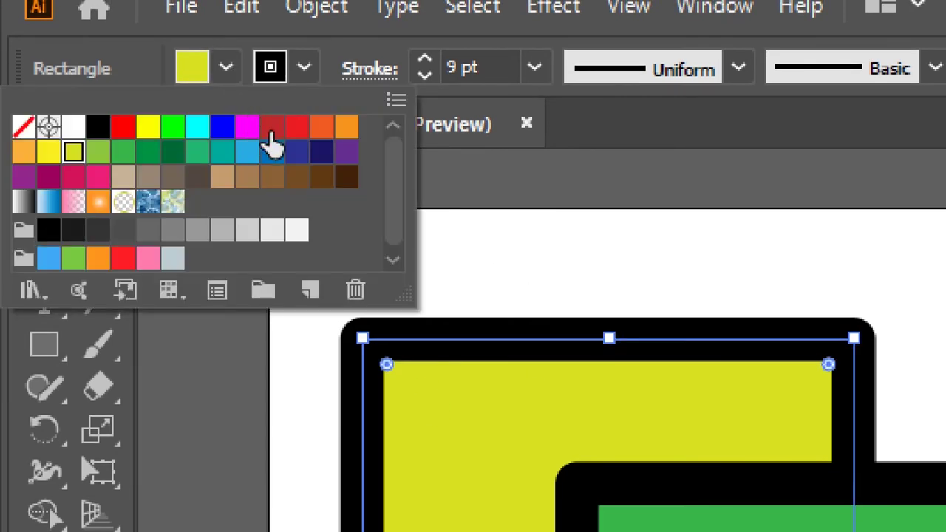
click(346, 130)
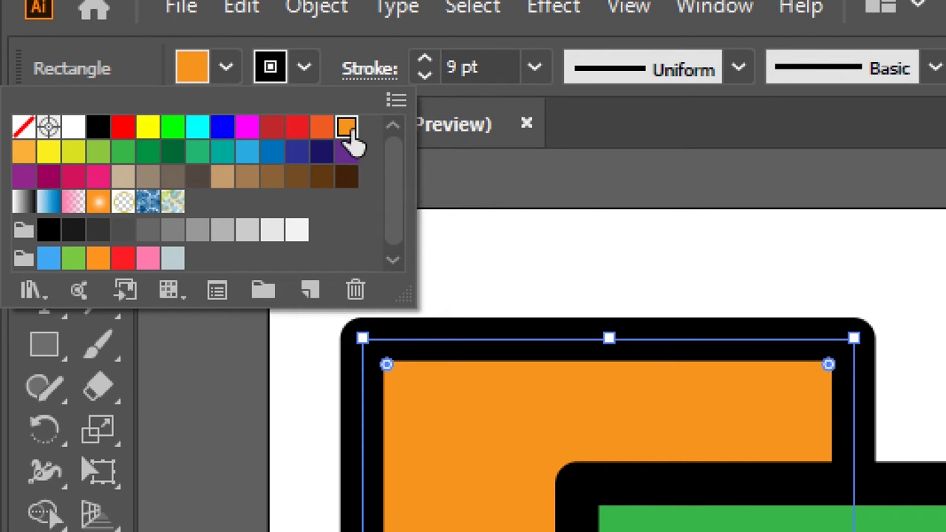
click(304, 68)
click(304, 68)
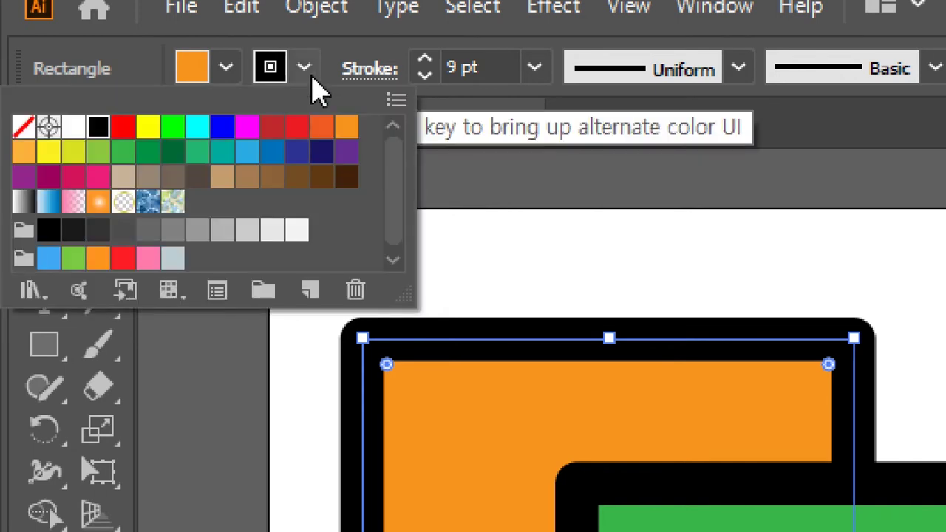
click(248, 127)
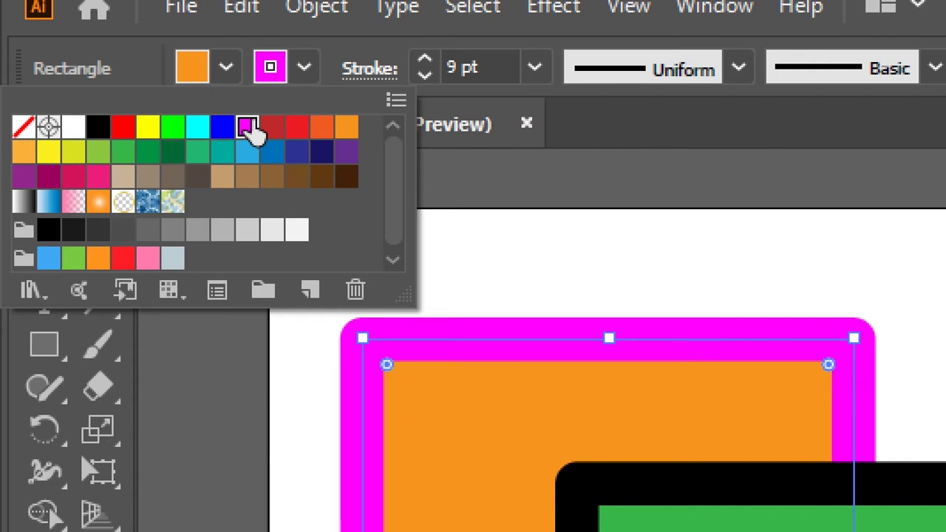
Step: Color the orange rectangle's stroke black
click(99, 128)
click(503, 255)
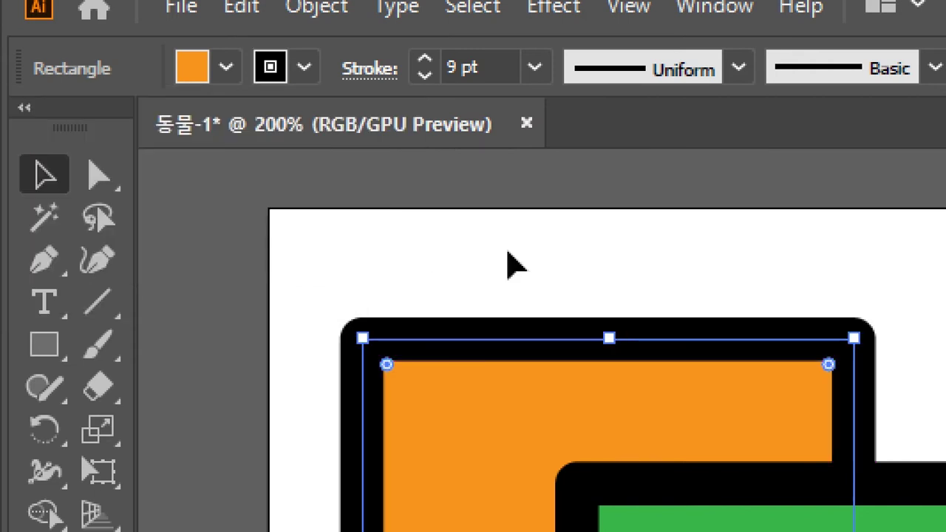
click(507, 260)
Step: Select the orange and green rectangles individually and as a pair, and move both together slightly down and to the right
click(533, 412)
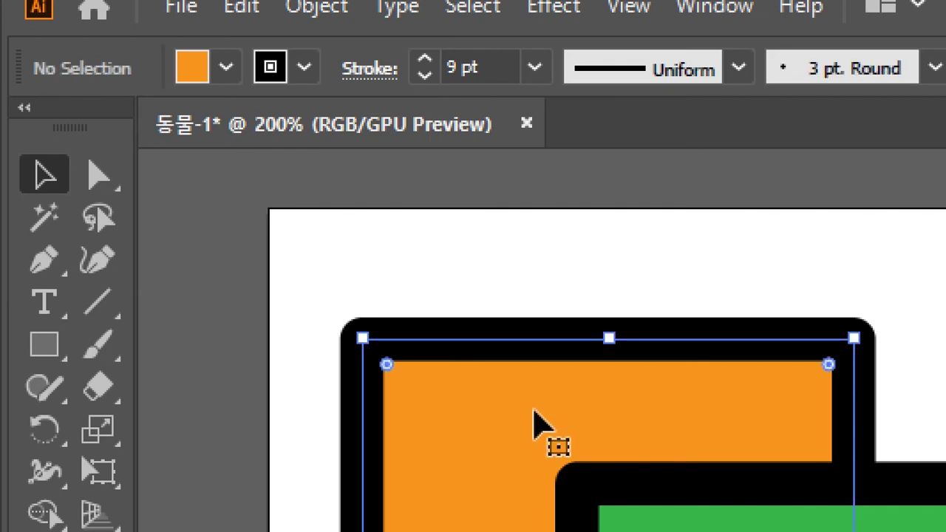
click(813, 425)
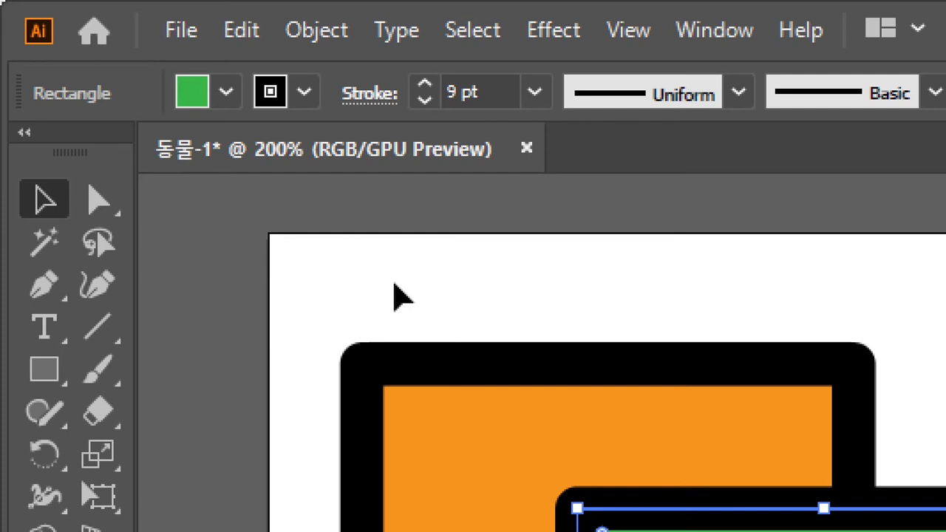
click(371, 194)
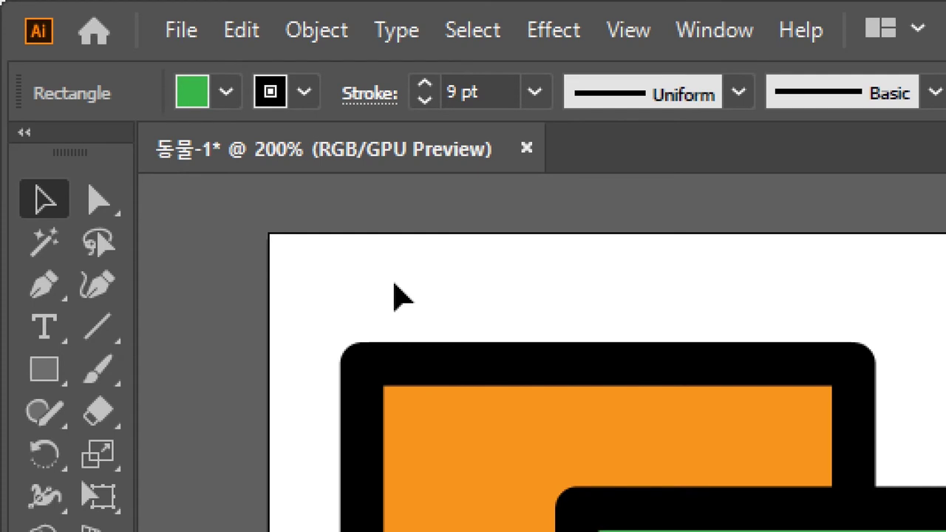
drag(490, 313, 721, 531)
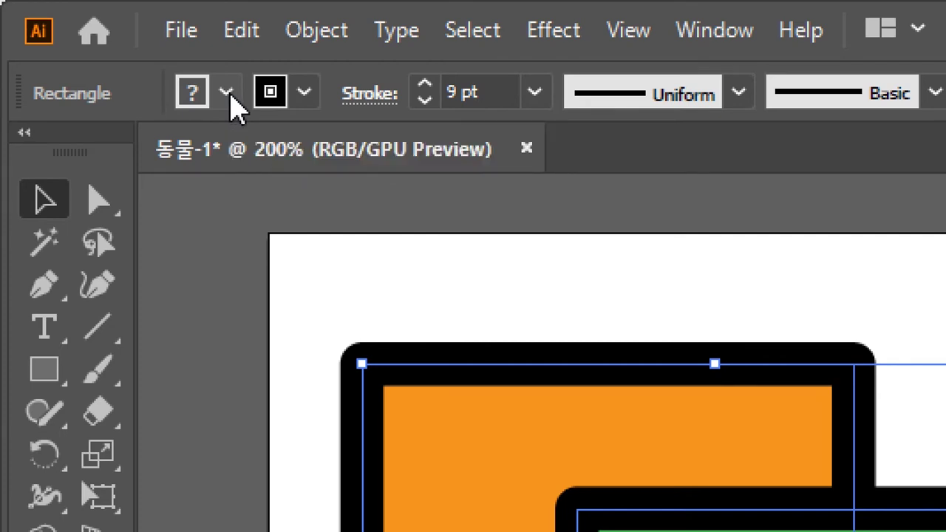
click(366, 294)
click(422, 404)
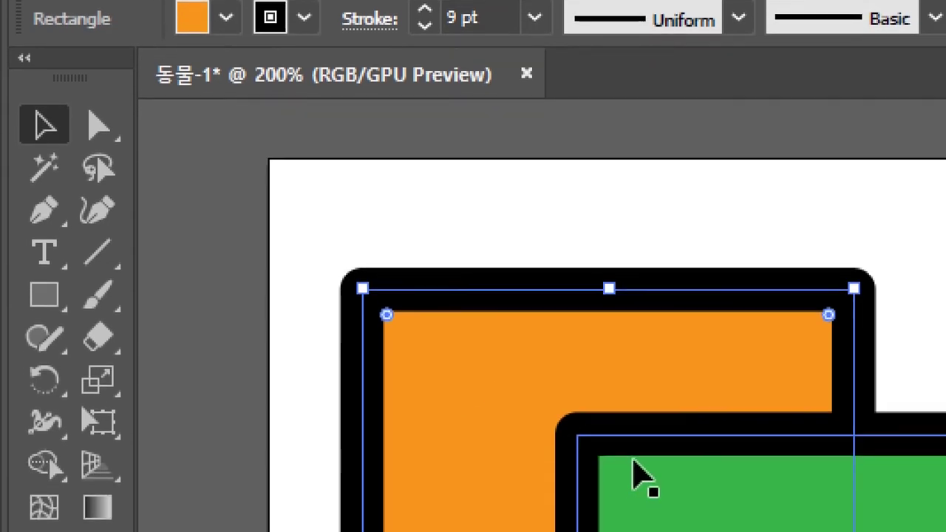
click(624, 503)
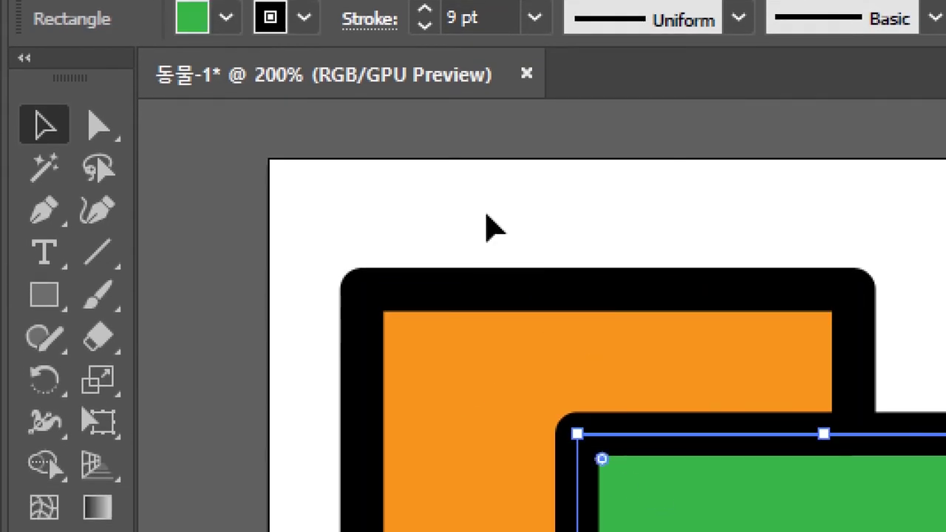
drag(486, 215, 694, 469)
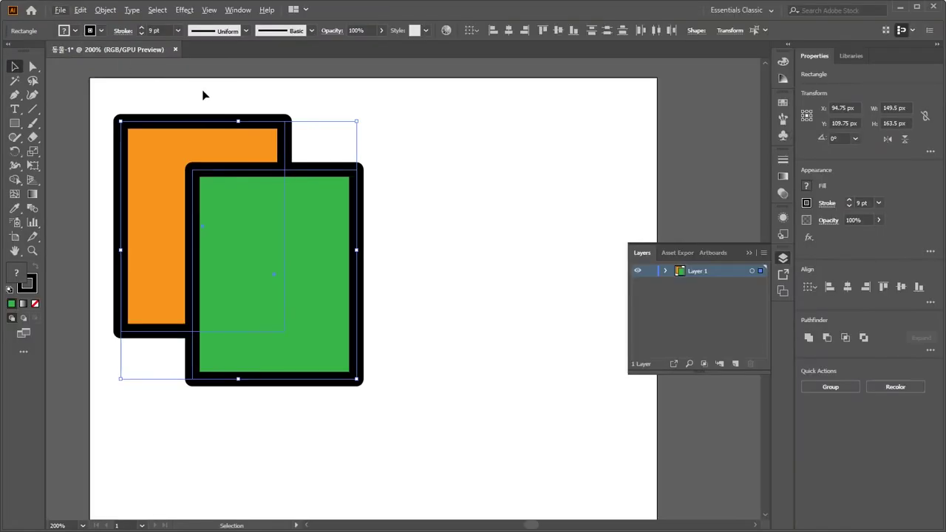
drag(236, 131, 281, 159)
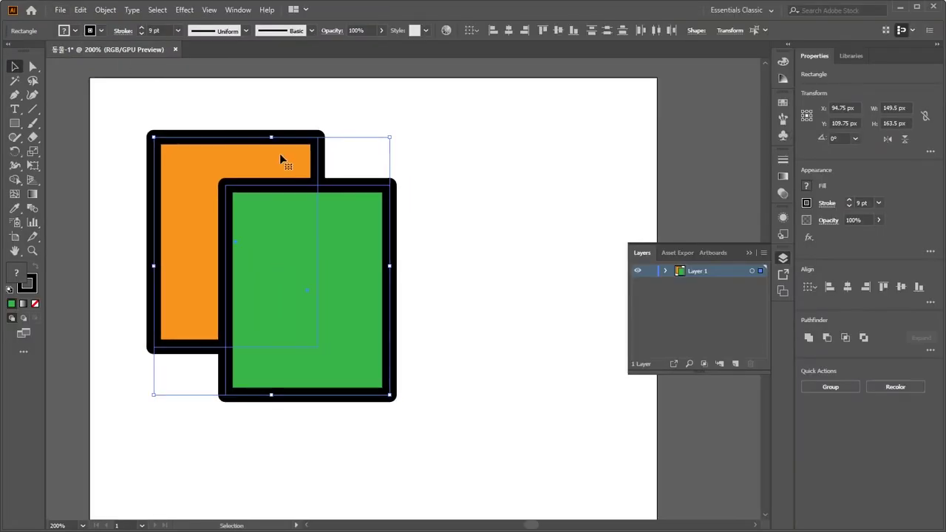
Step: Separate the rectangles by moving the green one to the right and the orange one up to about X 65.5, Y 83 px
click(374, 118)
drag(320, 211, 460, 171)
click(355, 112)
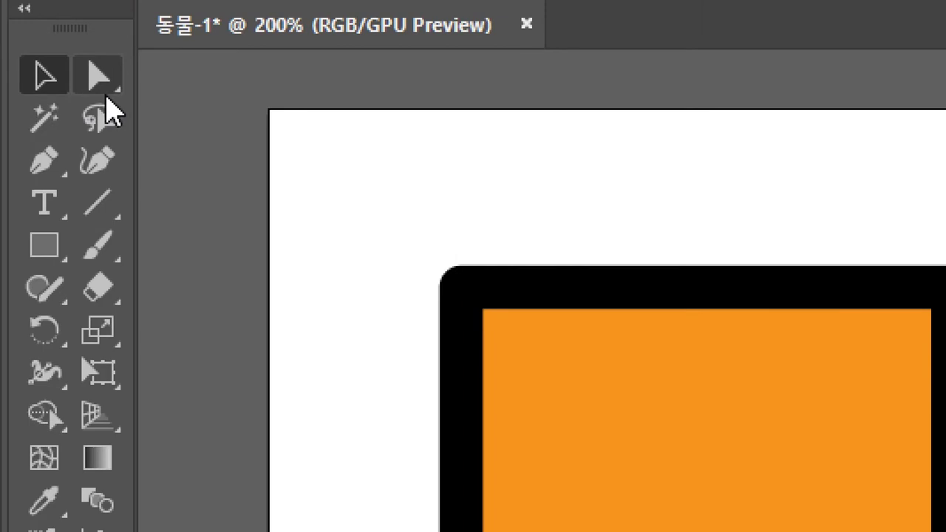
drag(583, 365, 466, 266)
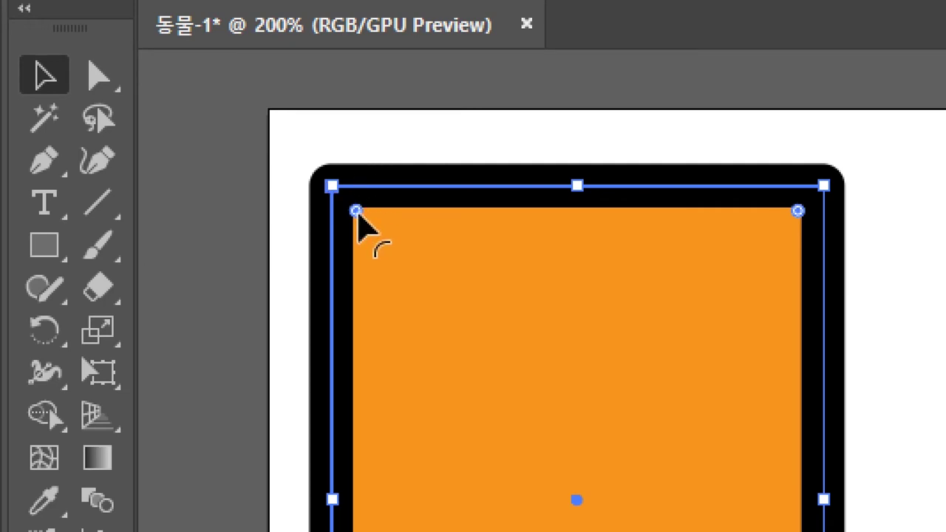
Step: Round all four corners of the orange rectangle to a radius of about 45 px
drag(356, 212, 487, 342)
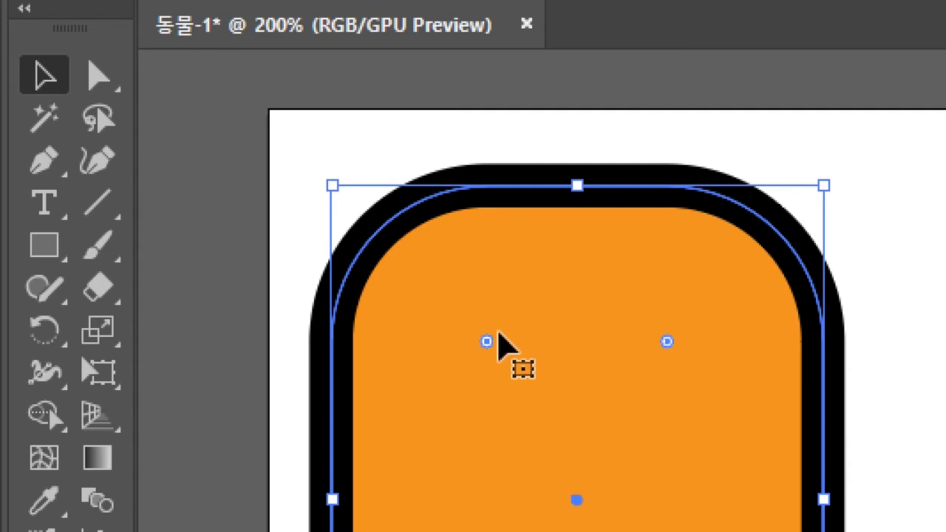
drag(486, 341, 626, 499)
drag(627, 464, 539, 376)
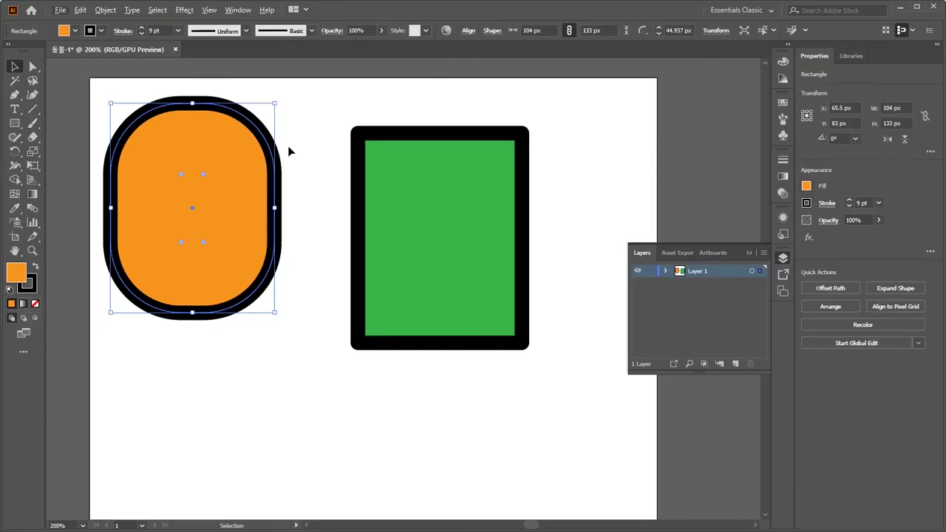
click(291, 150)
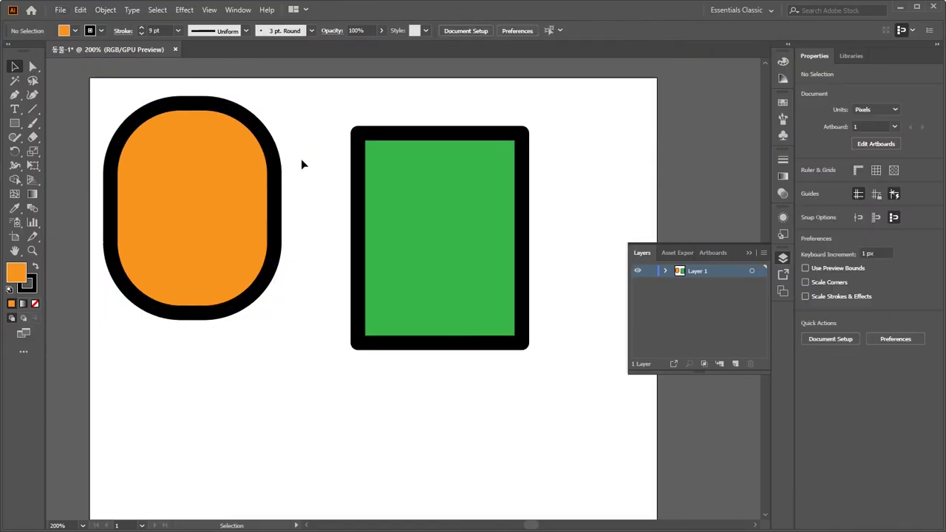
Step: Move the orange shape to the lower middle of the artboard and the green rectangle to about X 92.5, Y 91 px
drag(229, 190, 403, 402)
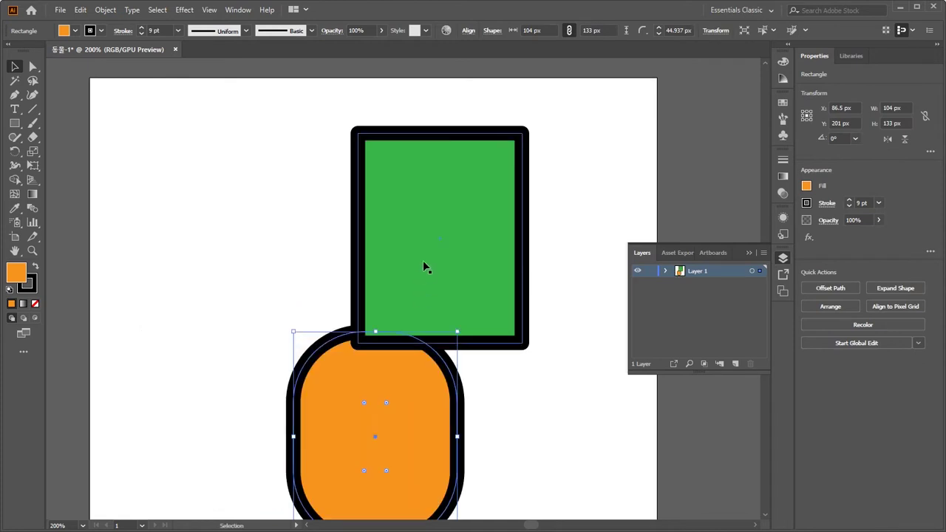
drag(425, 267, 211, 224)
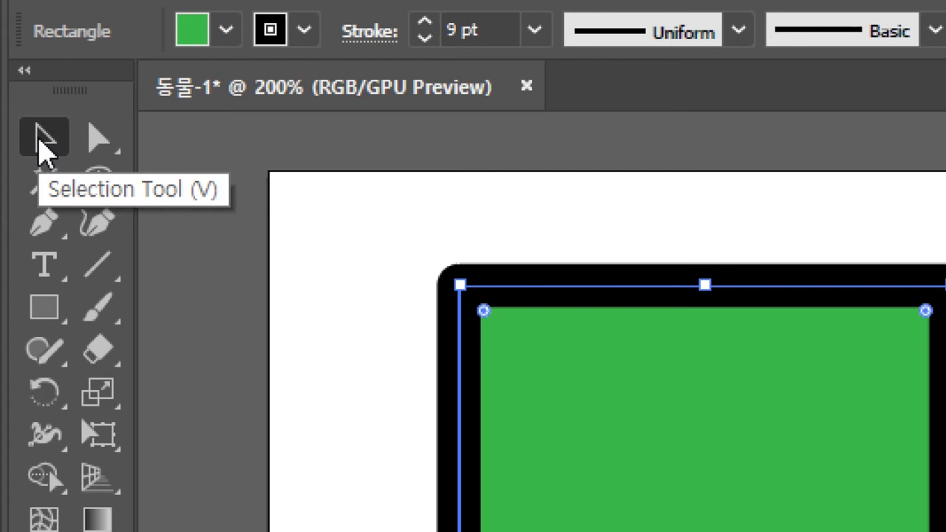
Step: Use Direct Selection to round only the two top corners of the green rectangle
click(98, 137)
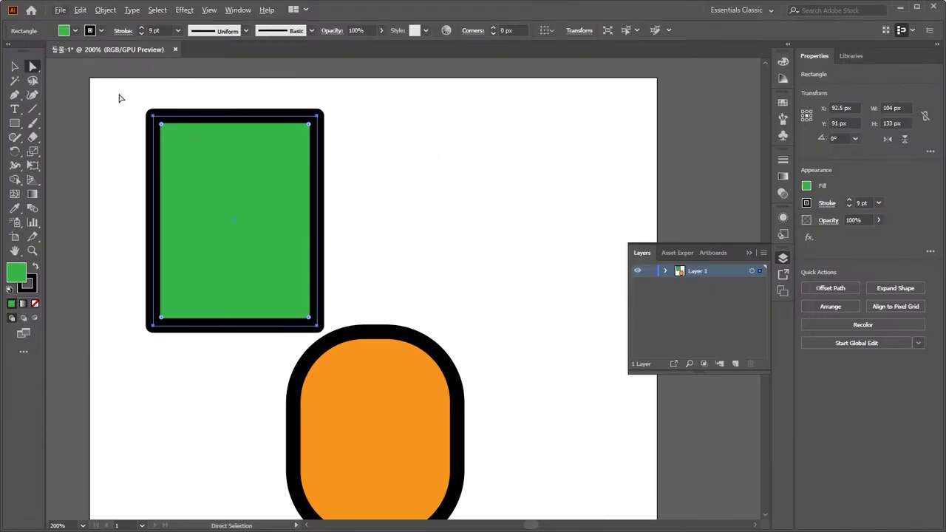
drag(360, 162, 359, 162)
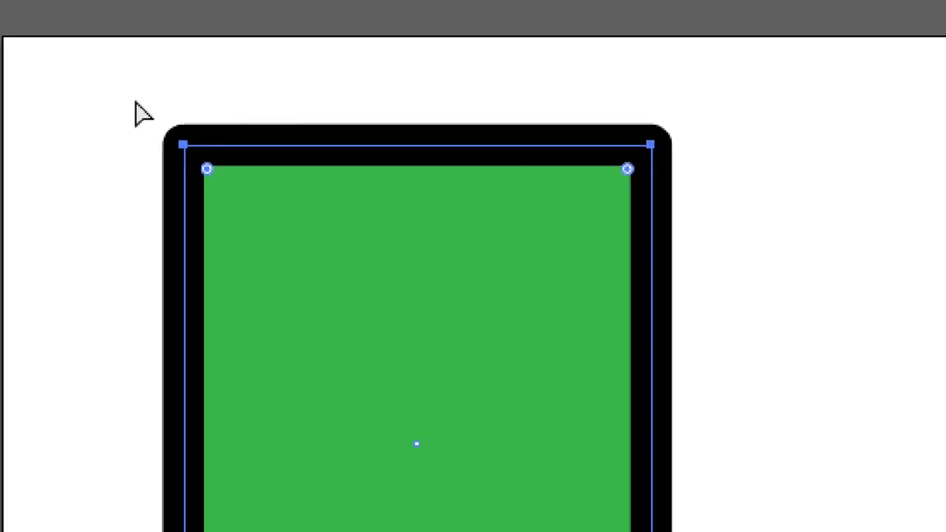
drag(132, 100, 194, 142)
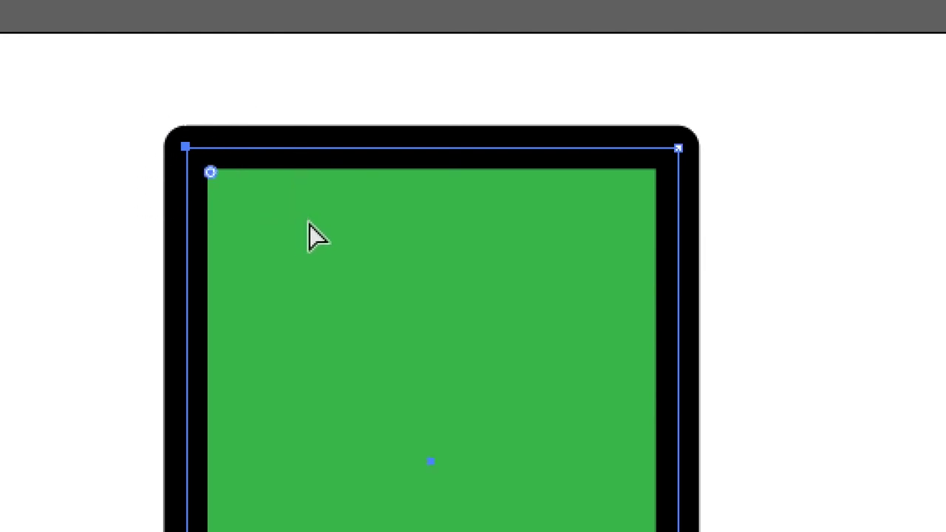
drag(98, 99, 738, 272)
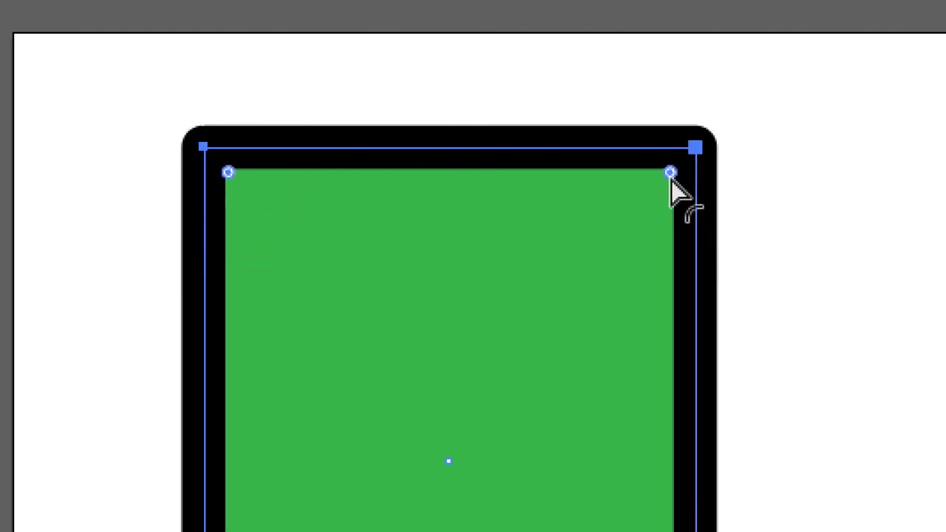
drag(670, 176, 602, 339)
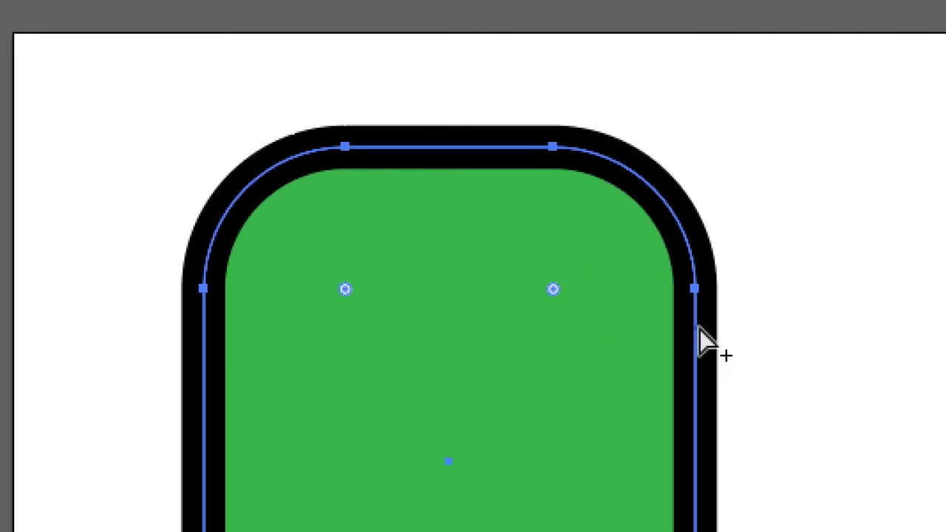
click(370, 209)
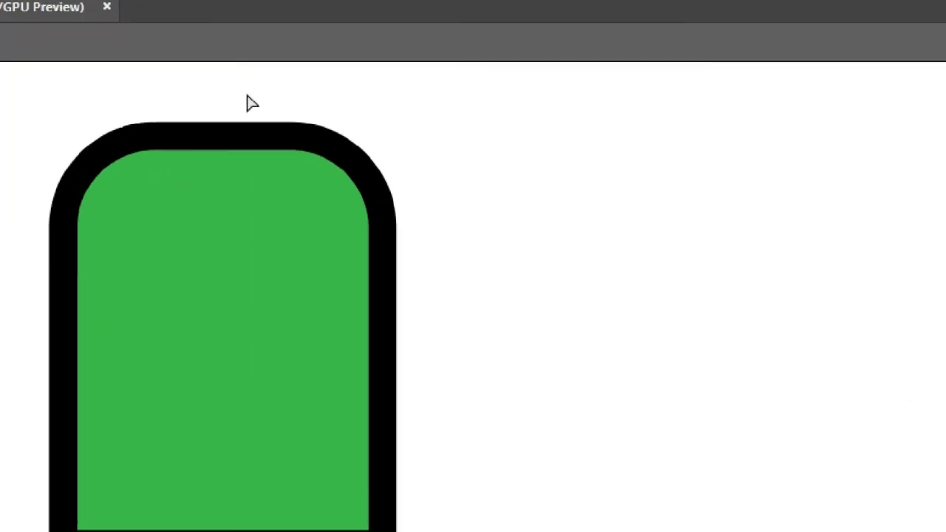
Step: Set the green rectangle's top-right corner back to 0 px, and undo the corner changes on this rectangle
drag(218, 98, 498, 369)
drag(317, 298, 488, 178)
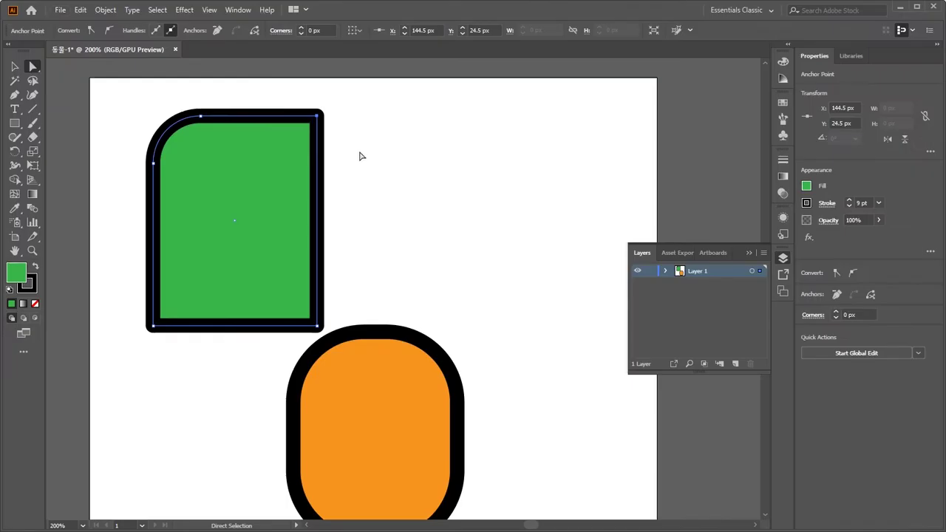
click(361, 156)
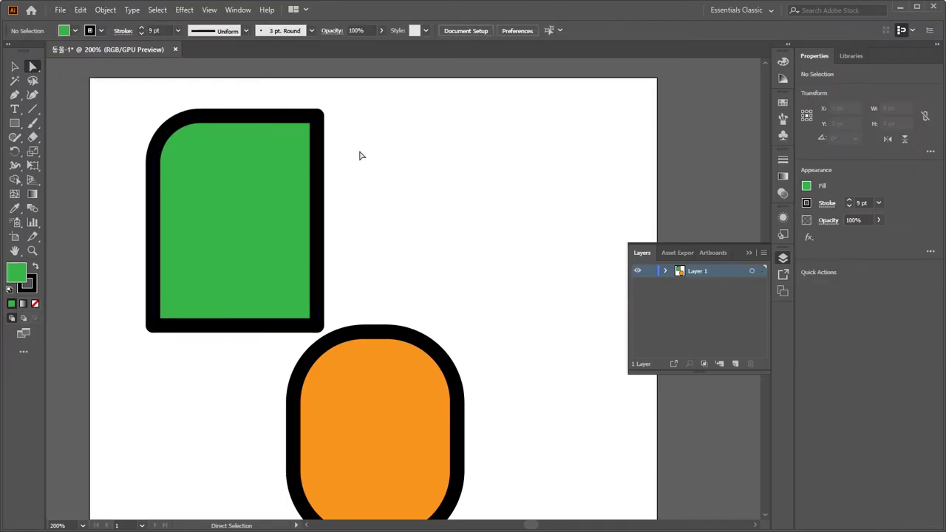
key(ctrl+z)
key(ctrl+z)
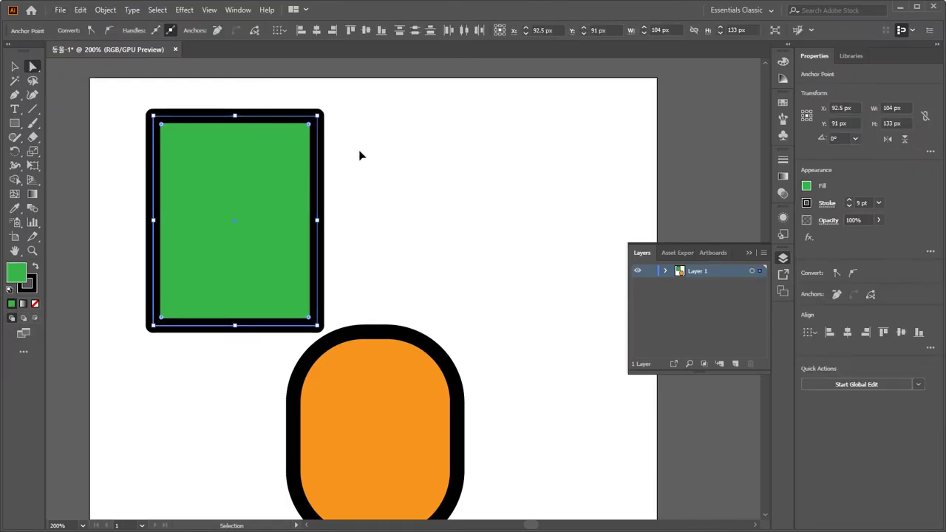
Step: Move the orange rounded shape up to the right of the green rectangle, level with it
click(360, 156)
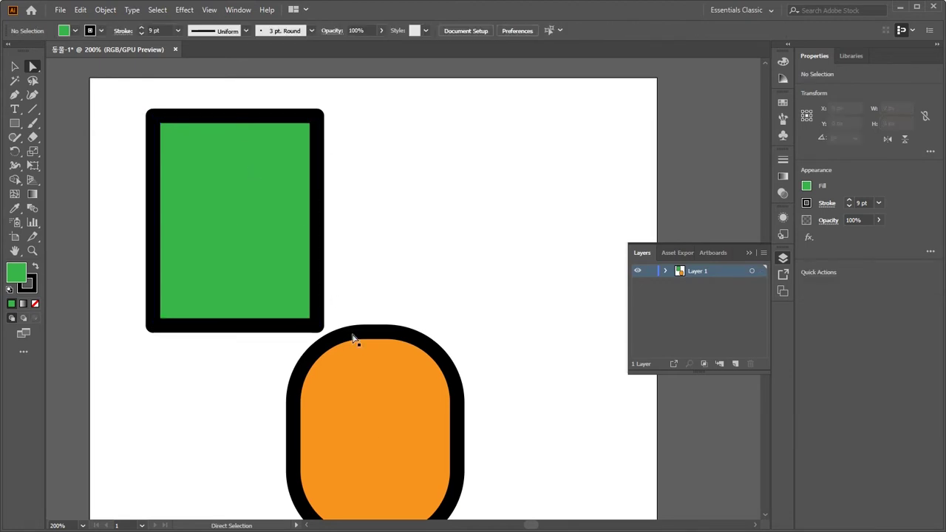
drag(374, 349, 525, 183)
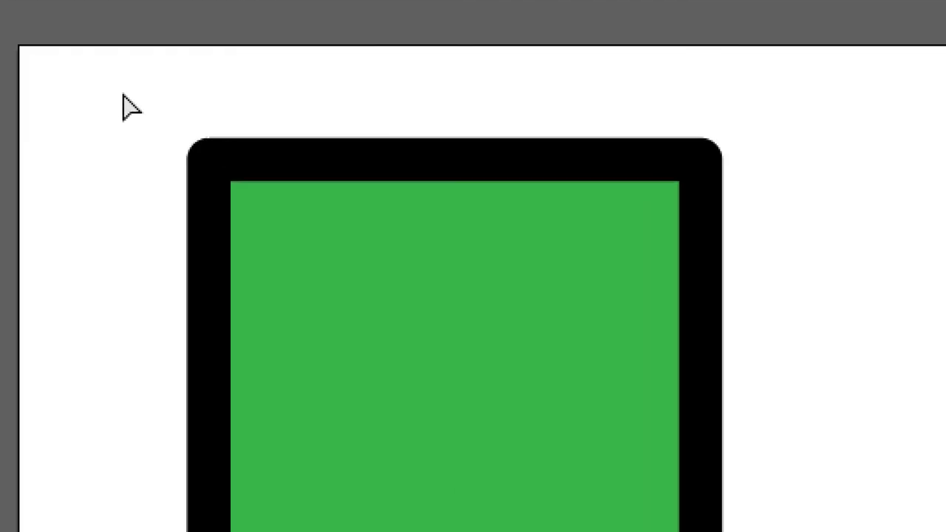
Step: Select the green rectangle's top-left and bottom-right anchor points and round only those two opposite corners
drag(124, 94, 217, 163)
drag(352, 263, 352, 264)
scroll(423, 341, down, 10)
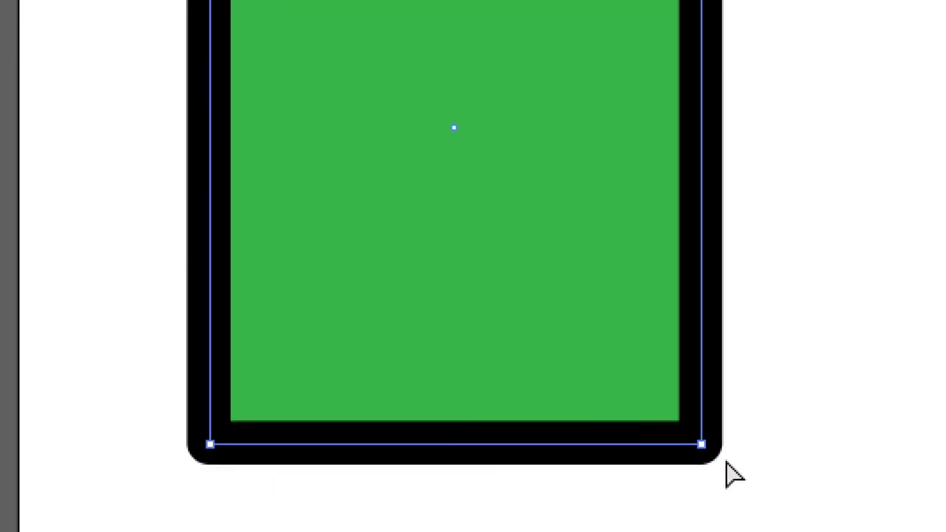
drag(770, 448, 648, 334)
scroll(397, 74, up, 10)
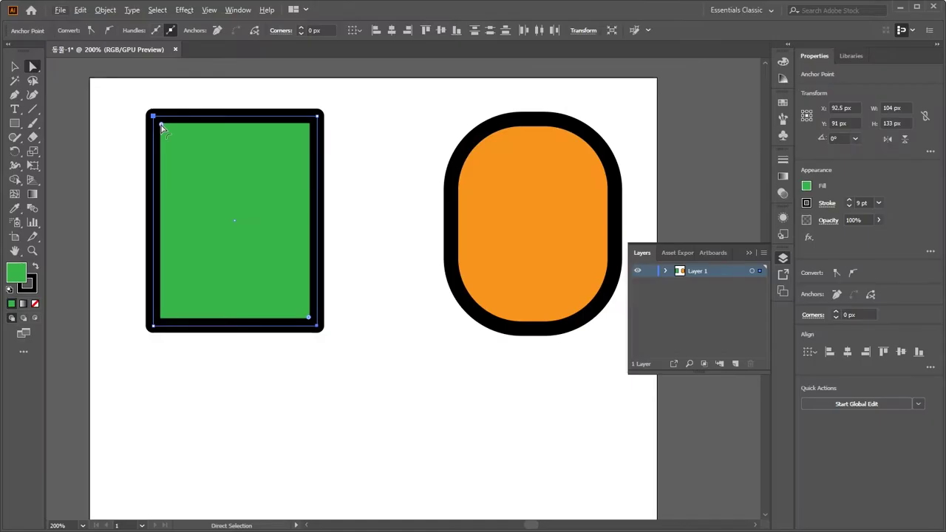
drag(234, 65, 348, 202)
drag(199, 170, 244, 207)
click(371, 226)
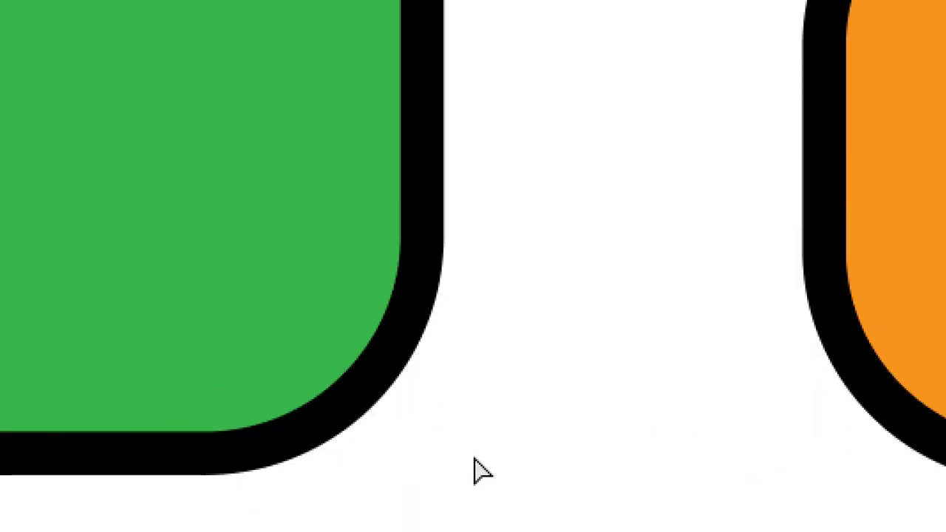
Step: Restore the green rectangle's bottom-right corner to a sharp 0 px corner
drag(481, 470, 245, 281)
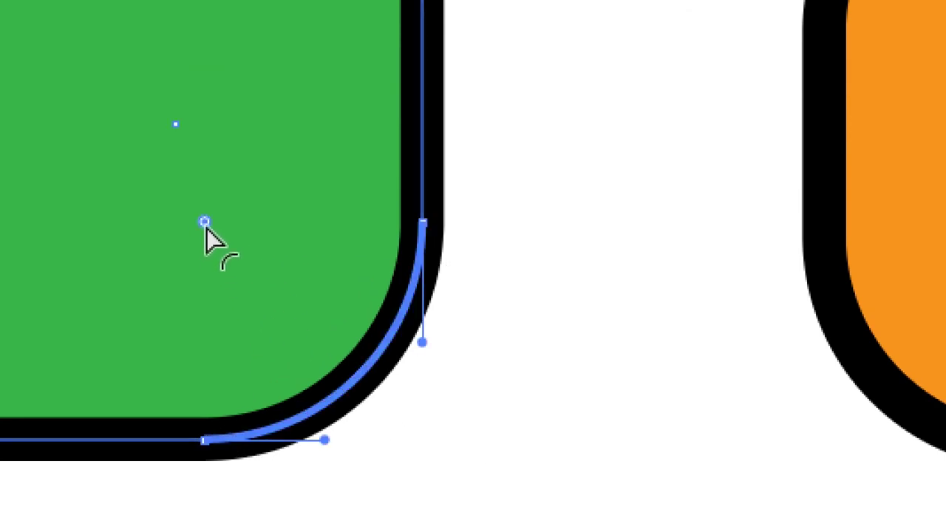
drag(205, 223, 484, 503)
drag(482, 464, 498, 422)
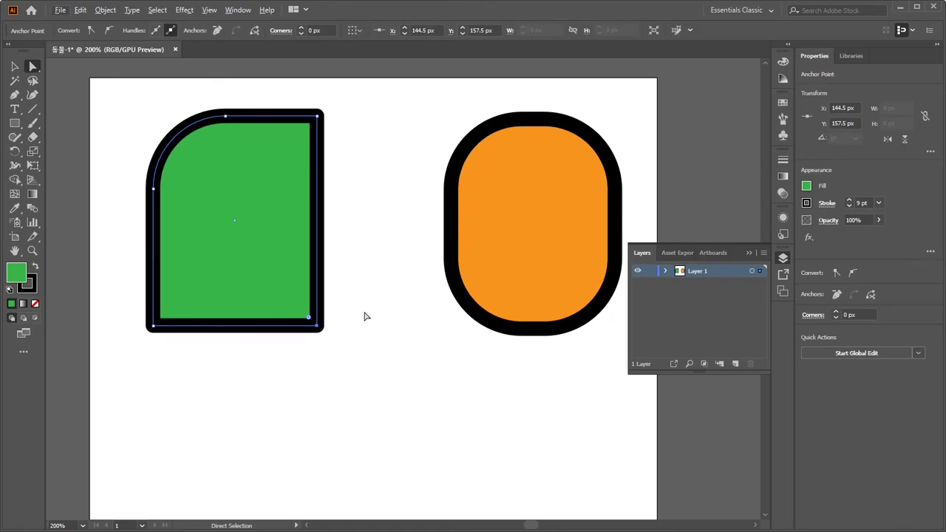
click(363, 316)
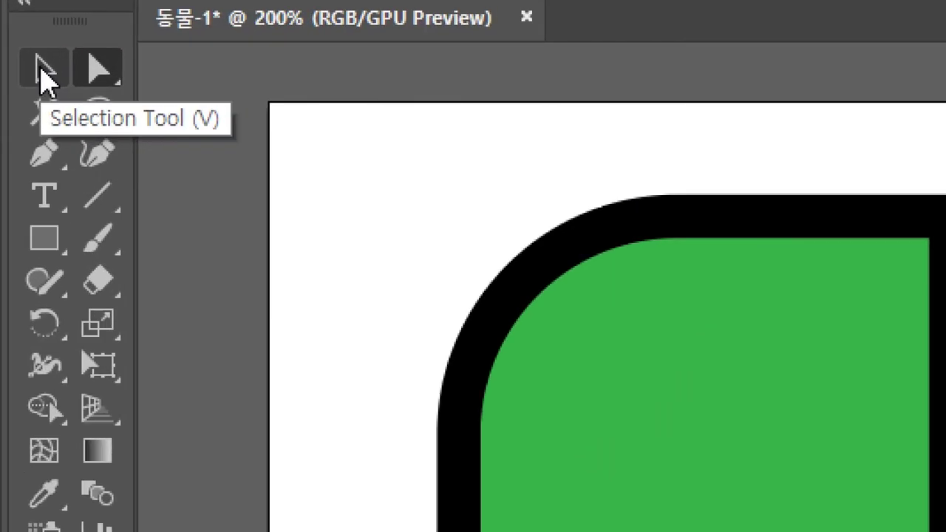
Step: Move the whole green shape with the Selection tool to about X 130.5, Y 137 px
click(42, 74)
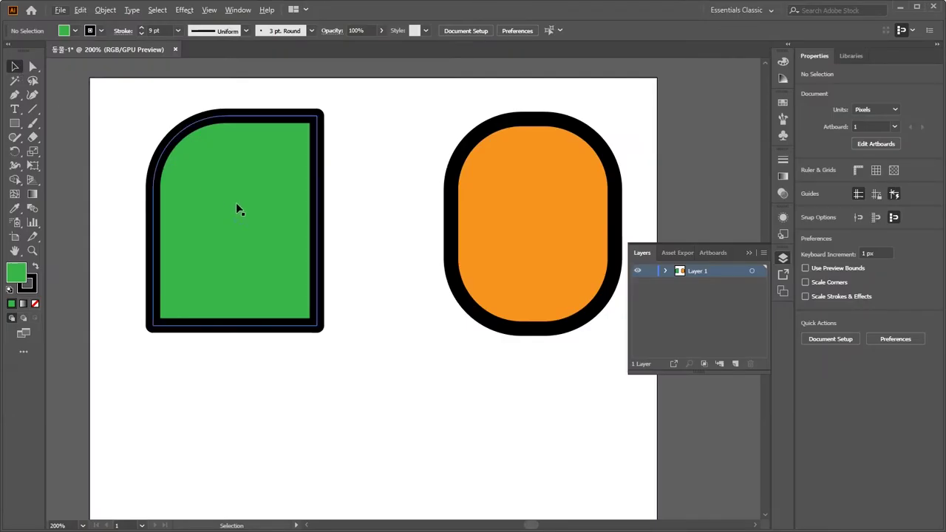
drag(247, 207, 305, 278)
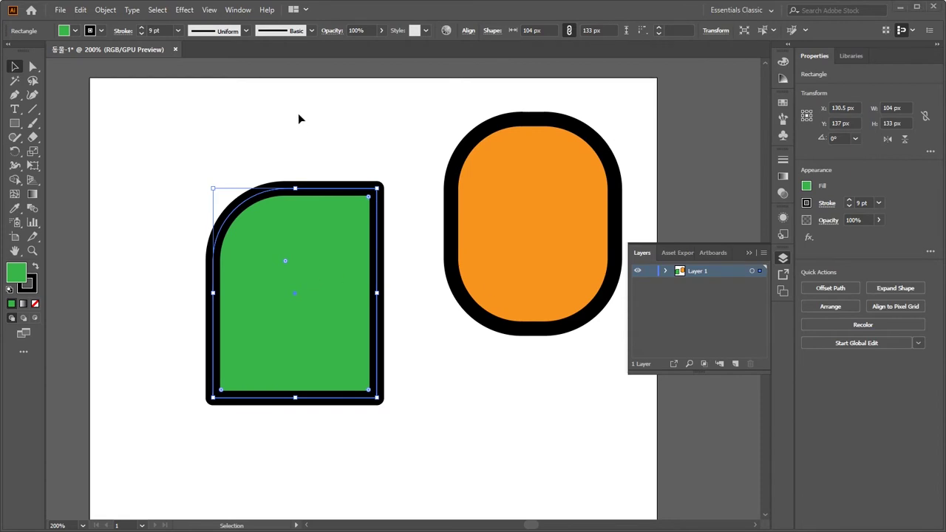
Step: Move the green shape to about X 108.5, Y 102 px and the orange shape to about X 158.5, Y 149 px so they overlap
drag(323, 216, 288, 163)
drag(484, 198, 292, 285)
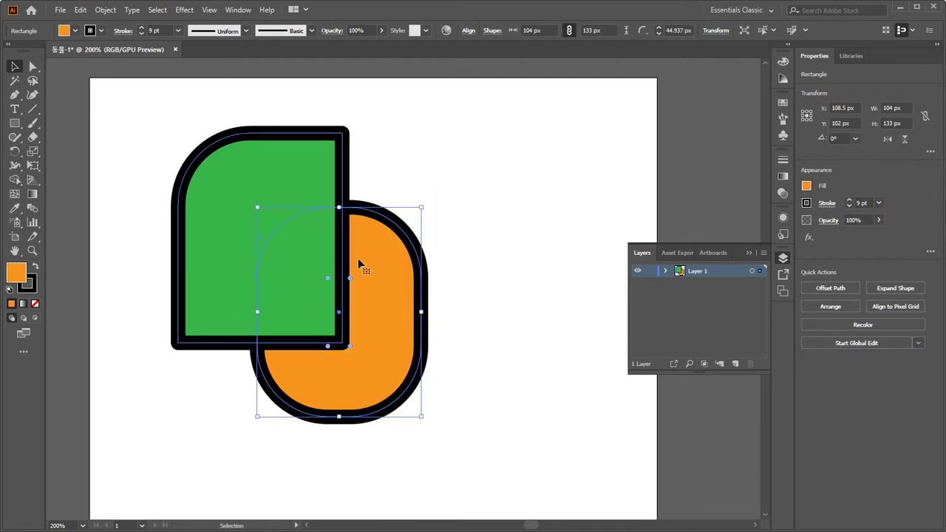
click(475, 239)
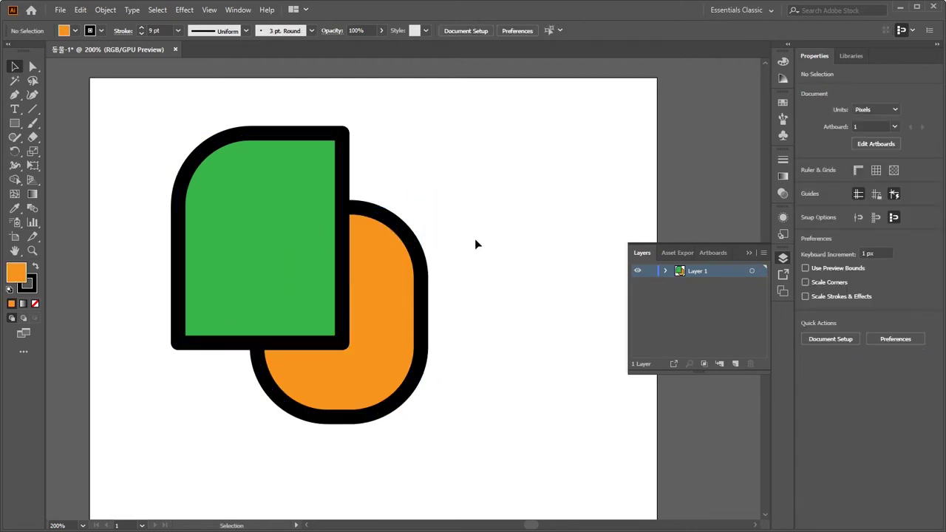
click(387, 281)
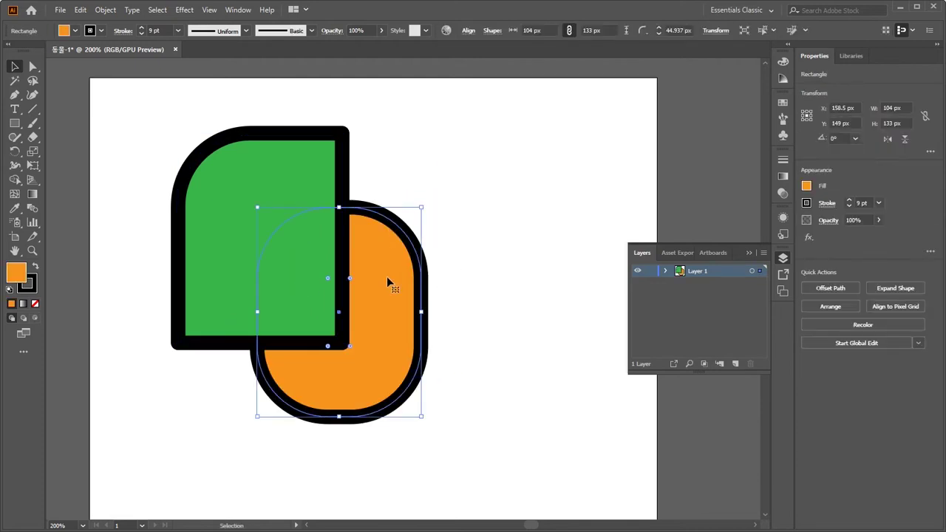
click(288, 181)
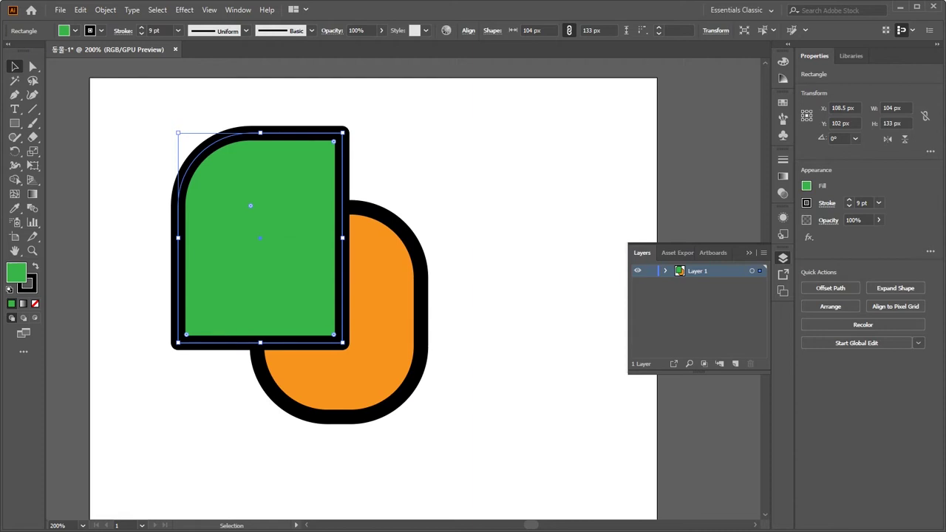
Step: Rename Layer 1 as 1
click(732, 140)
scroll(731, 140, up, 2)
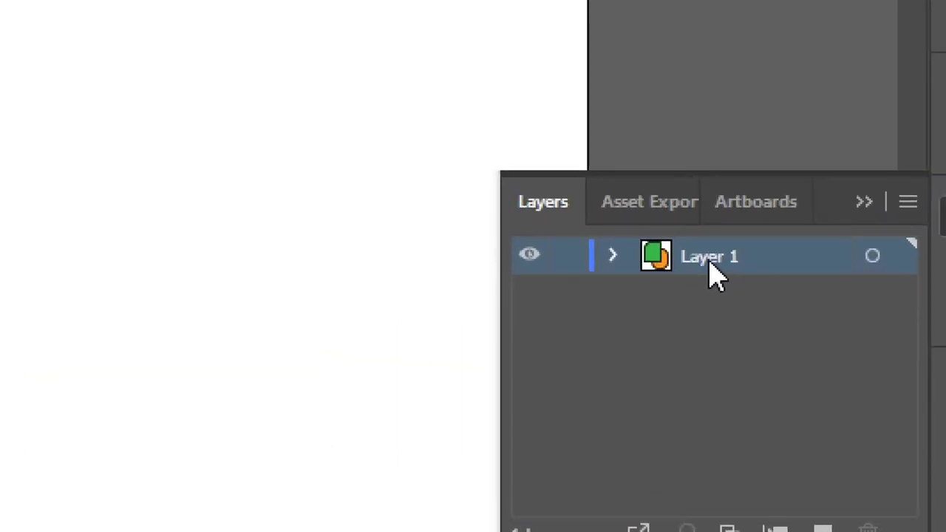
double_click(710, 257)
text(2)
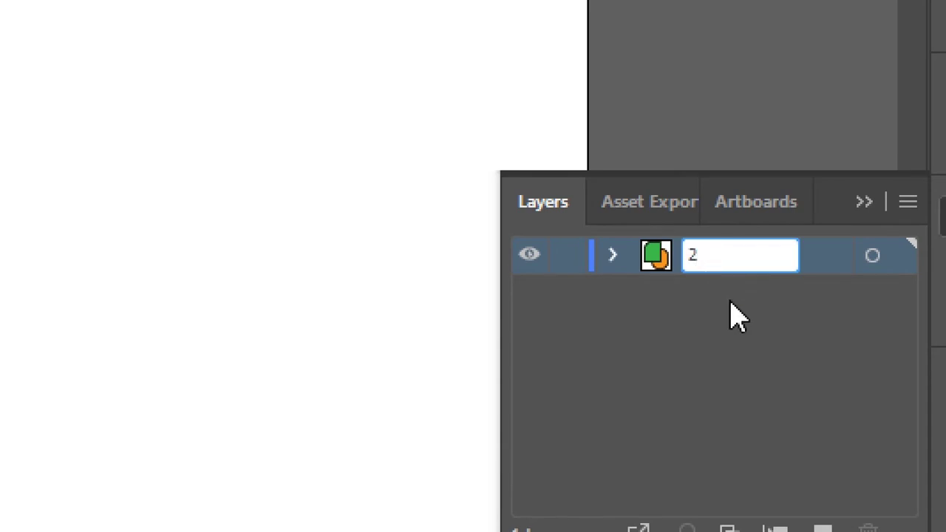
drag(707, 258, 647, 270)
text(1)
key(Return)
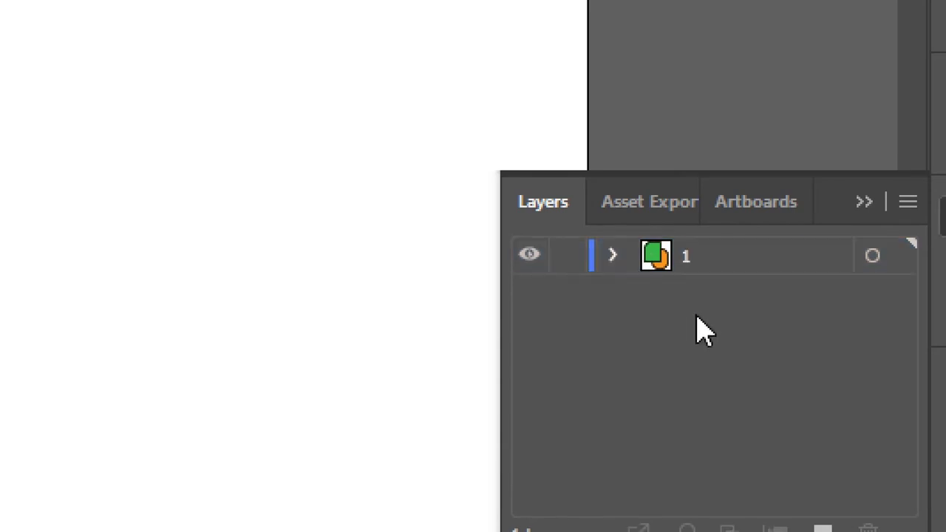
click(736, 255)
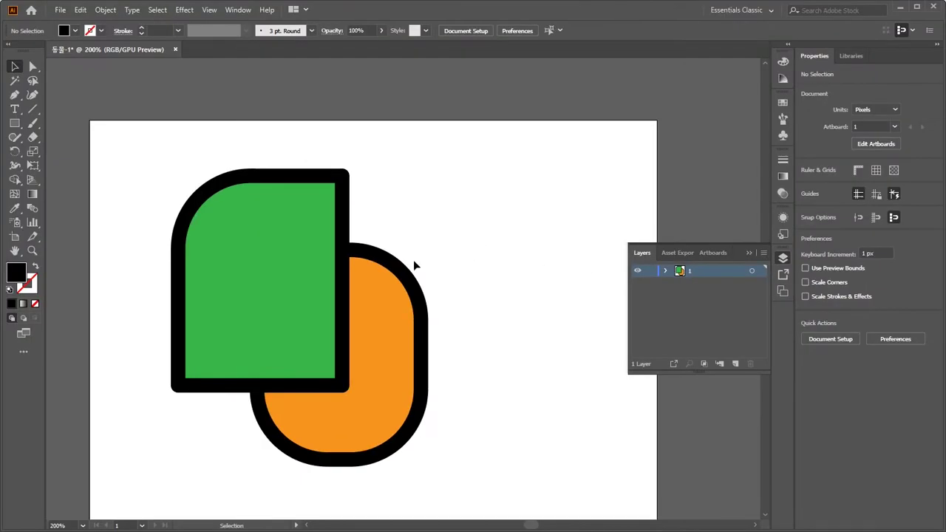
Step: Duplicate the orange shape to about X 51.5, Y 162 px and fill the copy with the red-orange swatch
drag(386, 323, 210, 345)
click(457, 229)
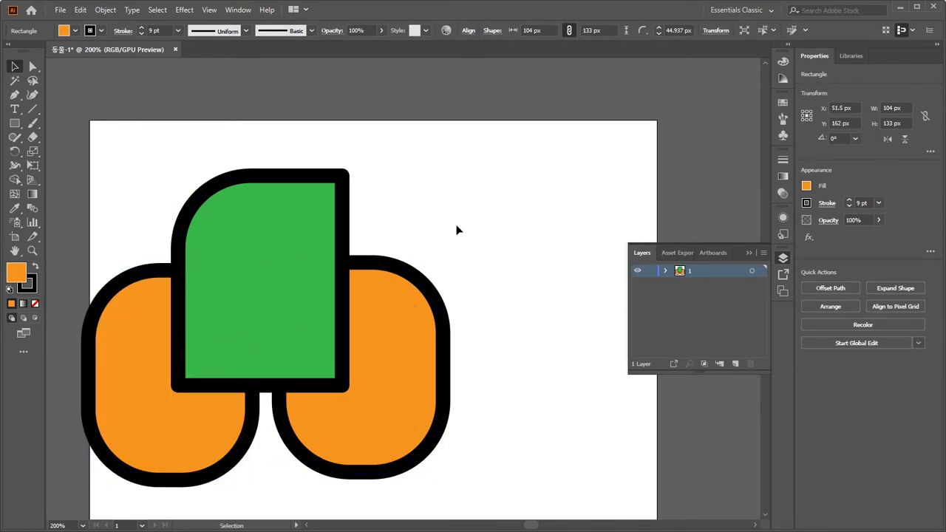
click(205, 419)
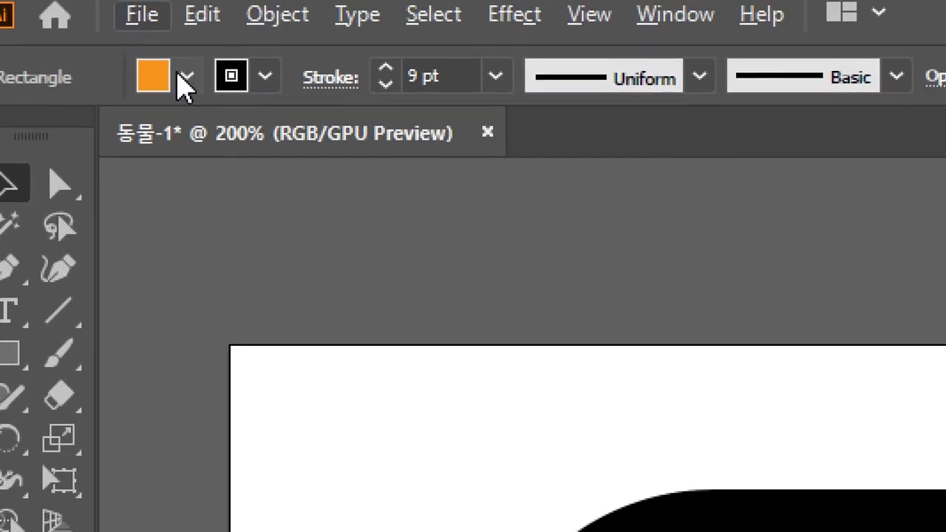
click(185, 77)
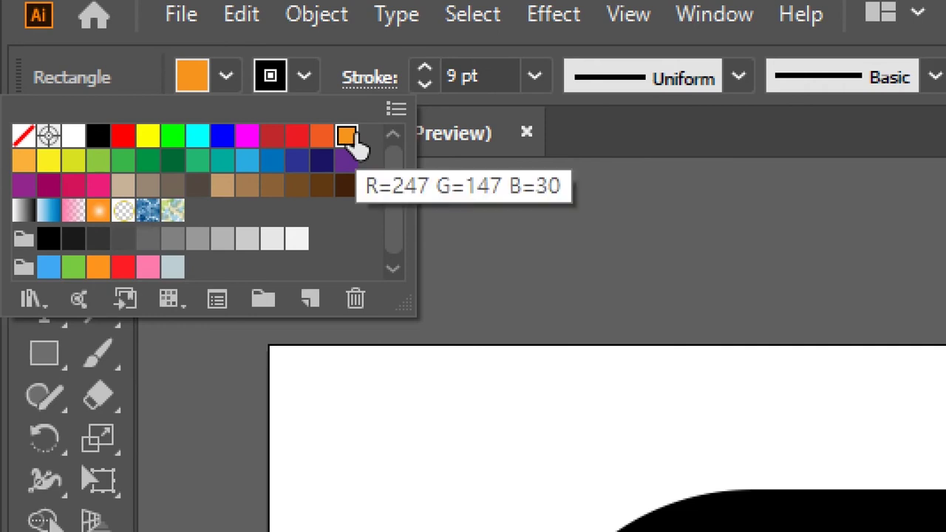
click(323, 137)
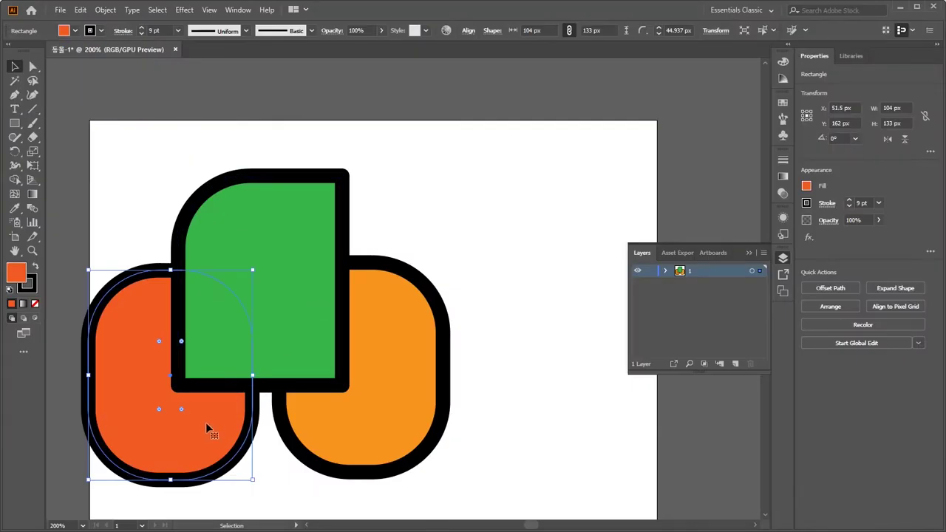
Step: Move the red-orange copy over the orange shape at about X 214.5, Y 151 px and send it to the back
drag(205, 421, 462, 396)
key(Right)
key(Right)
key(Down)
key(Down)
key(Down)
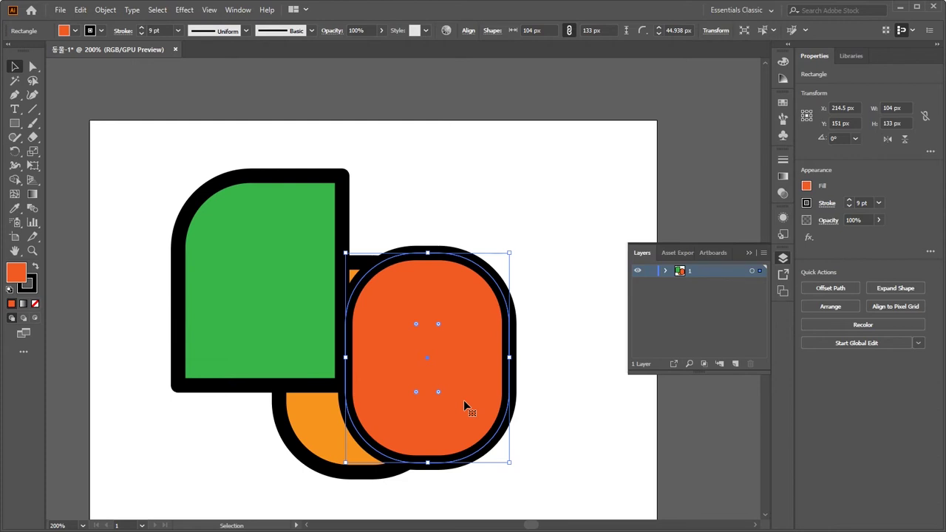
key(ctrl+shift+bracketleft)
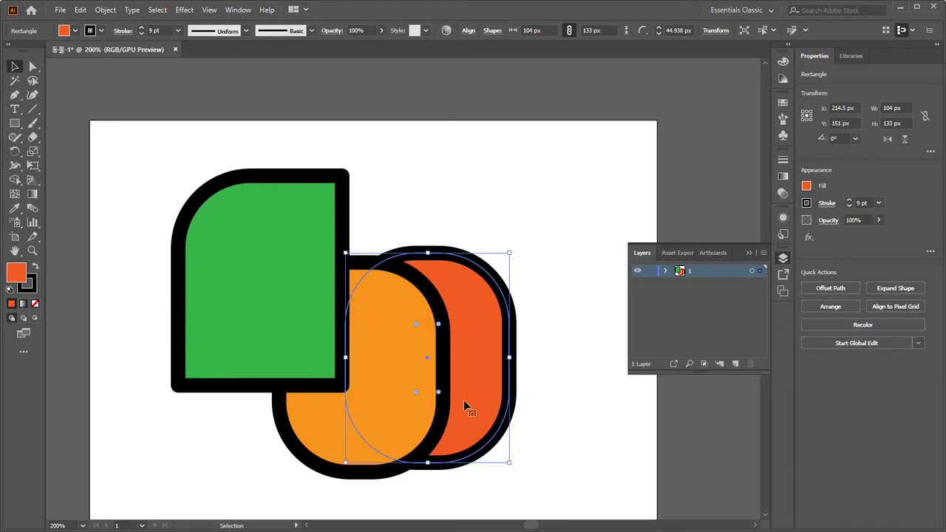
click(434, 180)
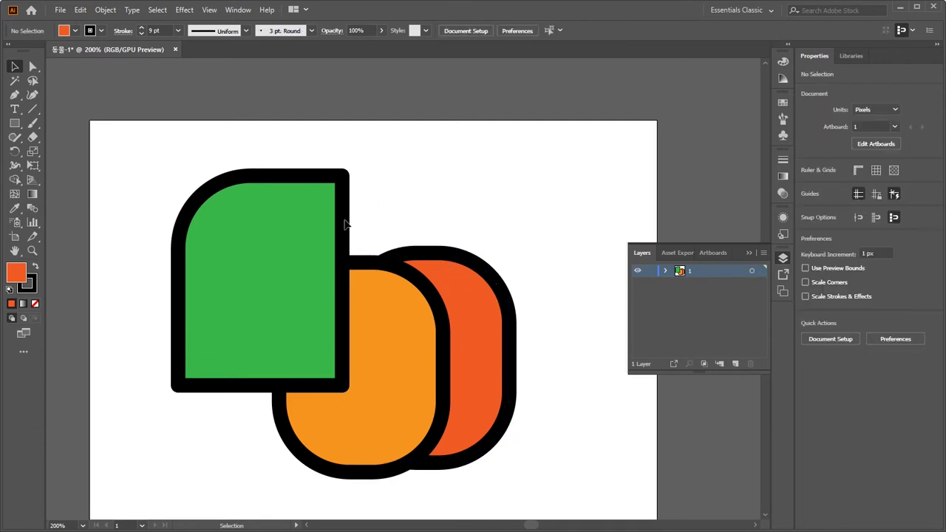
Step: Move the green shape over the upper part of the two rounded shapes and send it behind both of them
drag(292, 232, 474, 237)
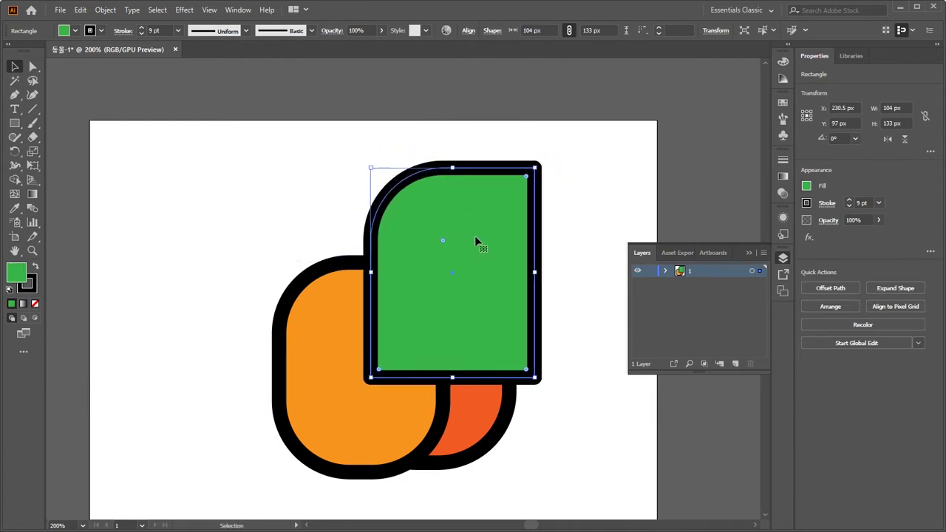
key(ctrl)
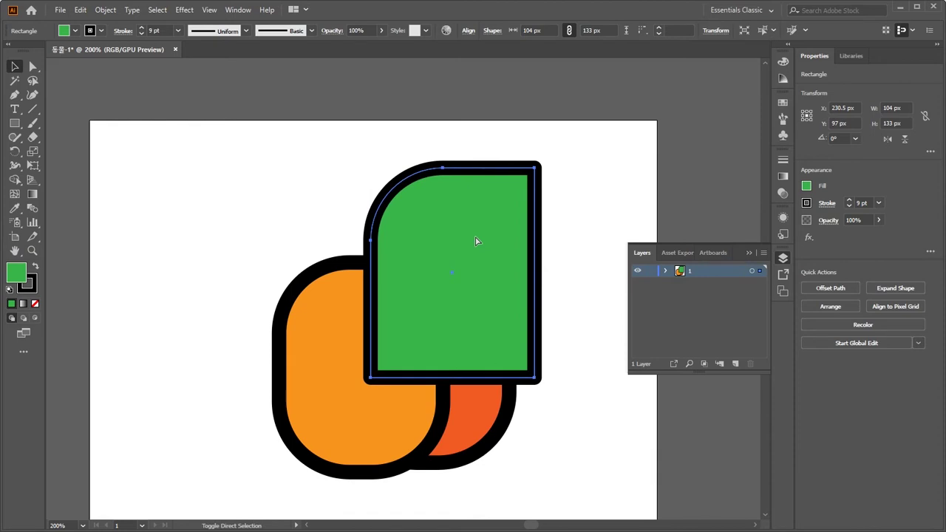
key(ctrl+shift+bracketleft)
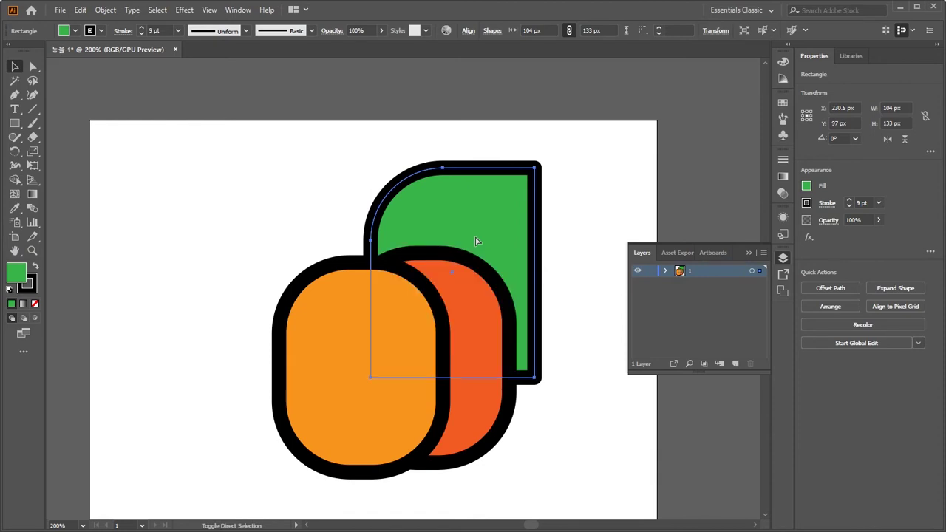
click(597, 199)
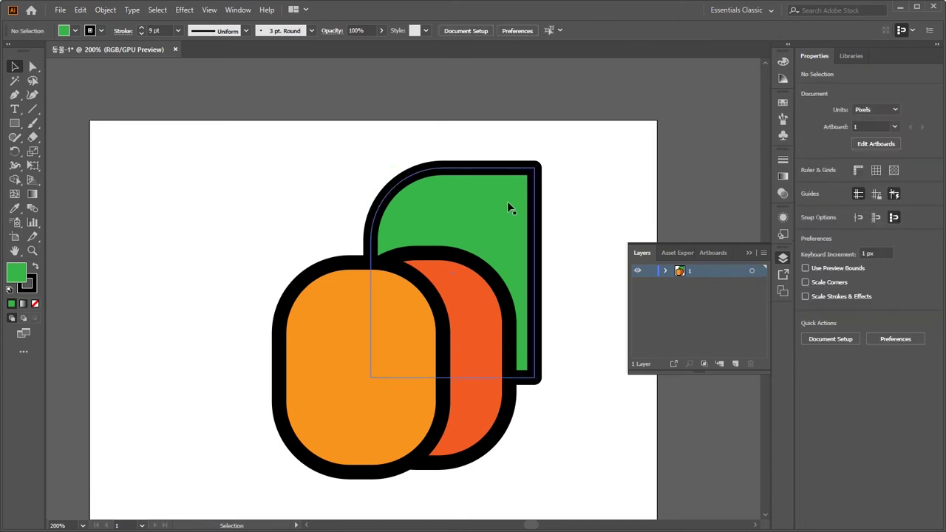
drag(507, 207, 525, 216)
click(591, 193)
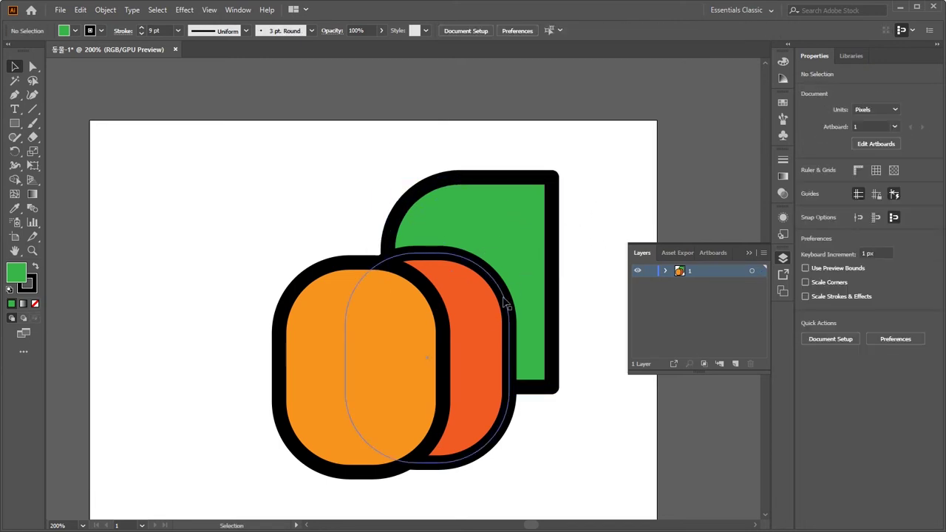
Step: Move the red-orange shape to about X 137.5, Y 139 px and the orange shape to about X 180.5, Y 161 px
click(492, 315)
drag(475, 312, 402, 278)
drag(381, 238, 330, 239)
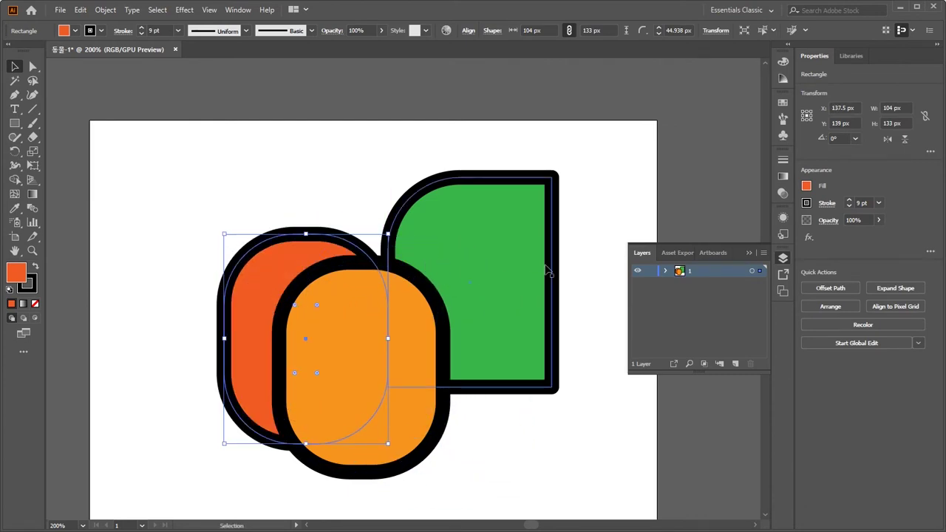
click(580, 248)
drag(394, 369, 406, 385)
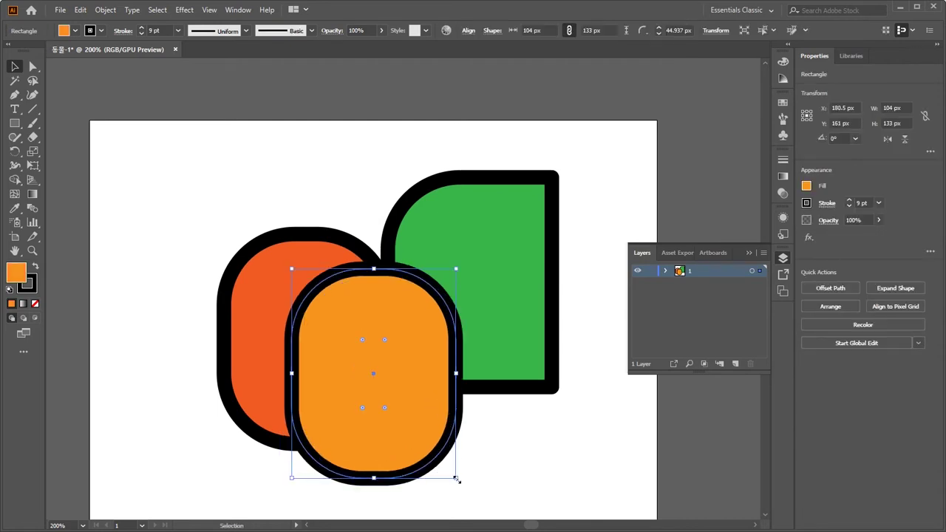
Step: Shrink the orange shape to about 90 × 106 px over the red-orange one, and move the green shape aside to about X 268.5, Y 82 px
drag(457, 480, 396, 437)
drag(387, 379, 344, 363)
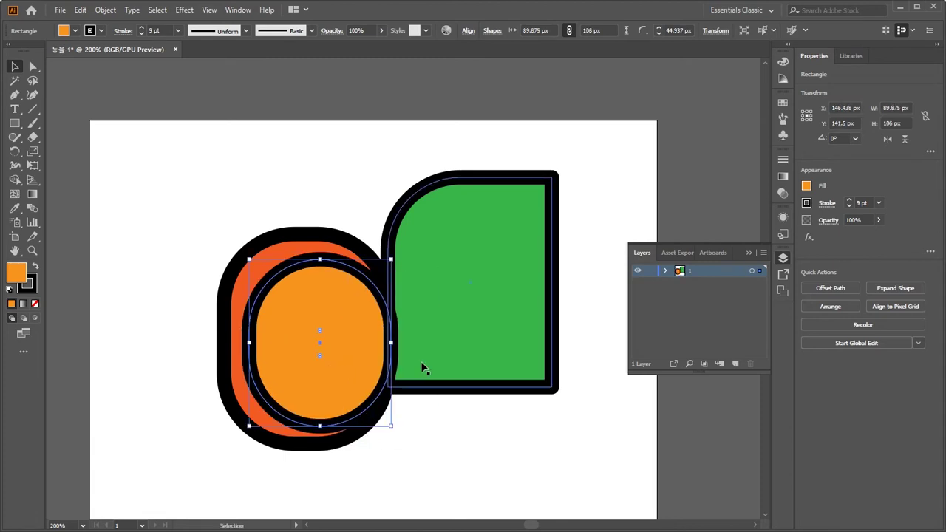
drag(423, 368, 499, 351)
drag(507, 311, 262, 252)
drag(296, 194, 531, 271)
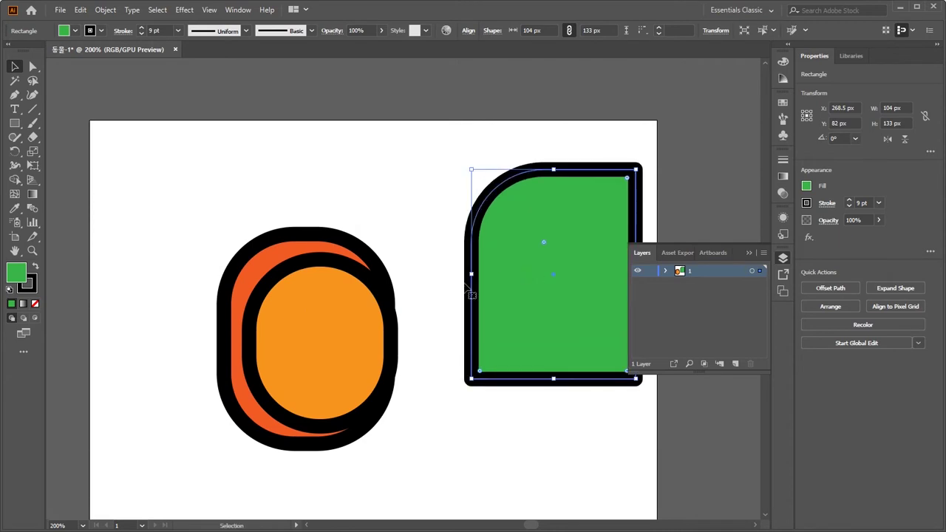
Step: Nudge the orange shape to about X 141, Y 141.5 px and enlarge the red-orange shape around it to about 135 × 149 px
click(328, 345)
drag(326, 344, 320, 345)
click(431, 450)
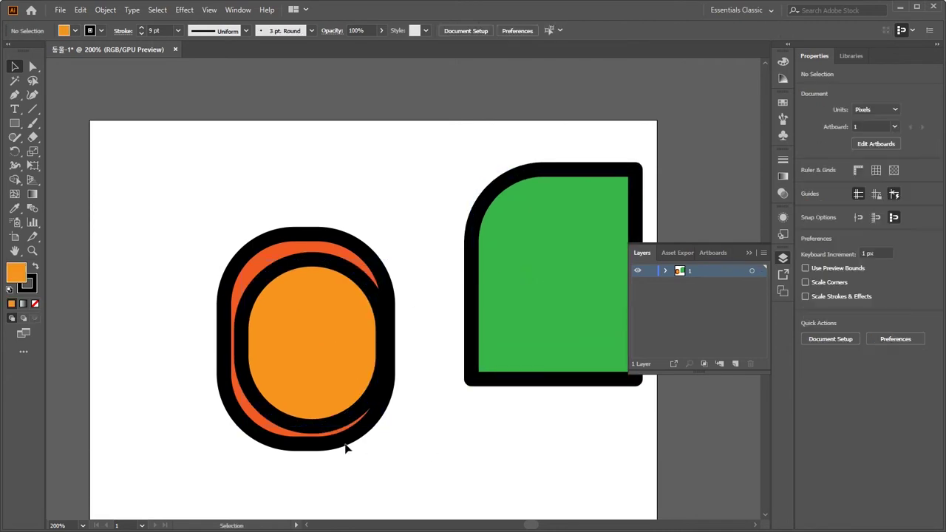
click(345, 446)
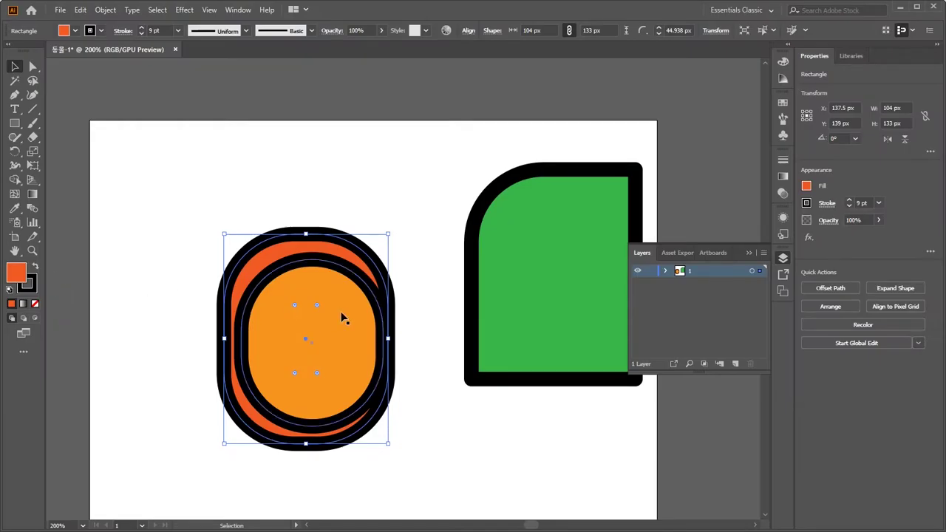
click(372, 231)
click(360, 254)
drag(387, 234, 425, 222)
drag(385, 250, 376, 249)
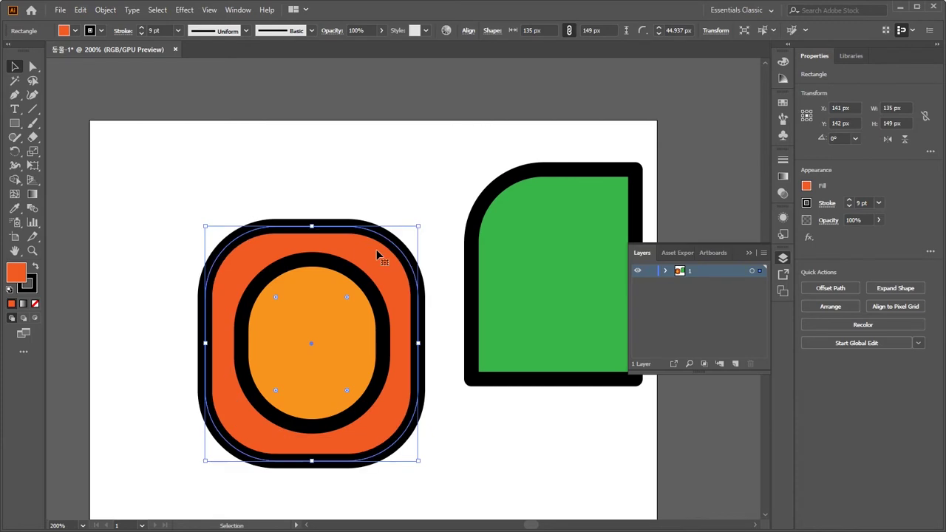
Step: Delete the large red-orange shape behind the orange one
click(503, 262)
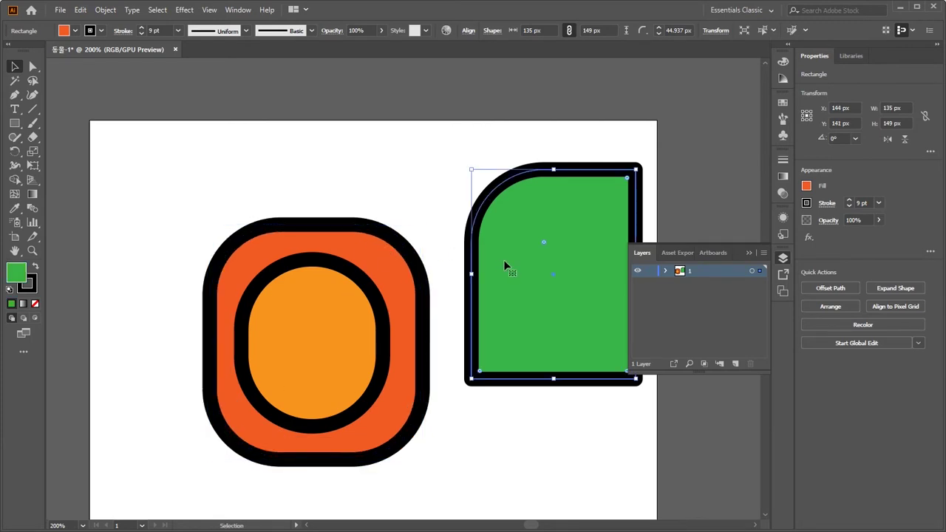
click(383, 263)
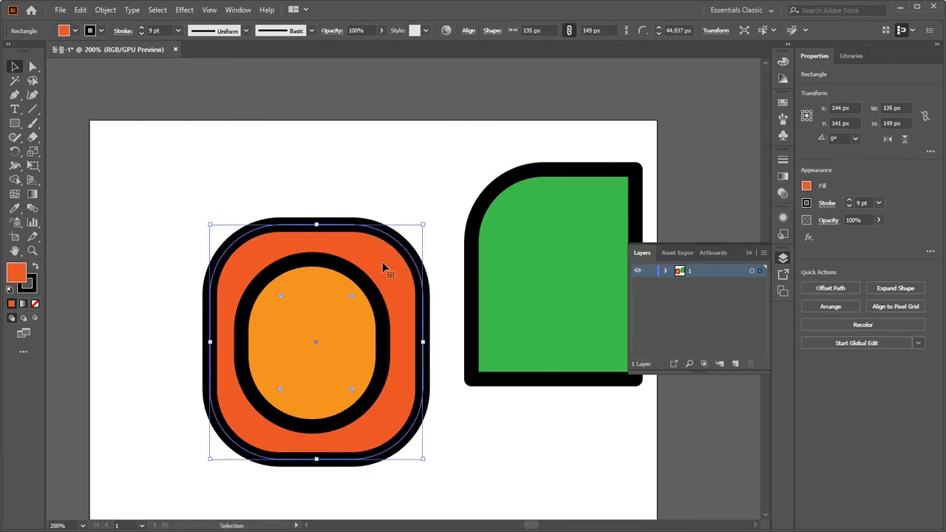
key(Delete)
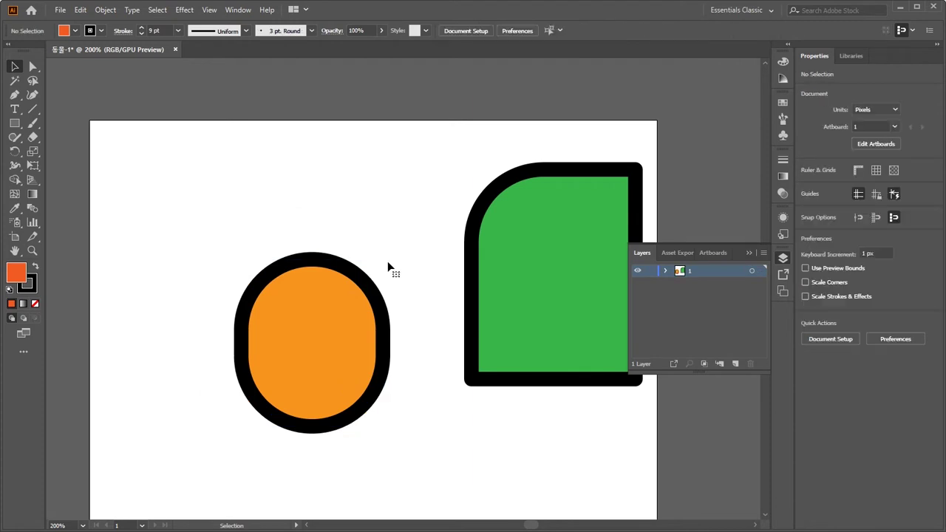
Step: Reduce the rounding of only the orange shape's two top corners to about 30.75 px with the Direct Selection tool
click(333, 321)
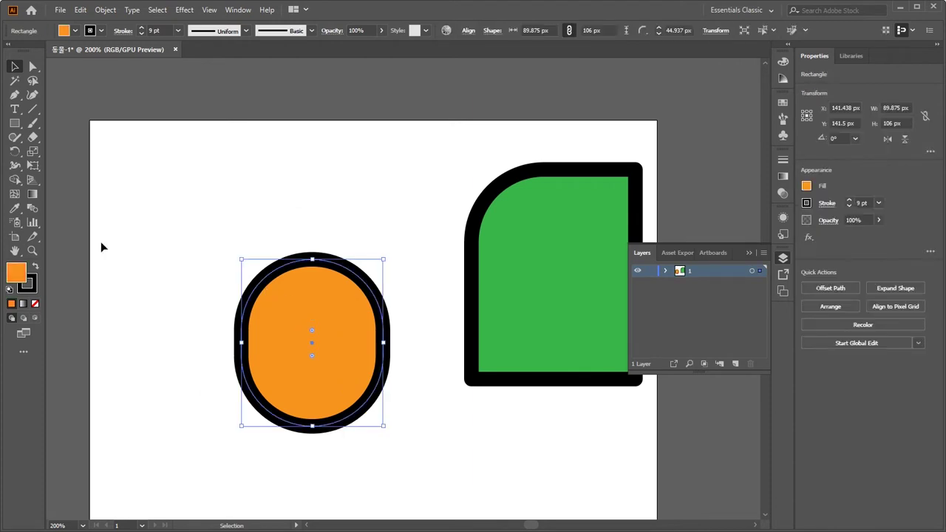
click(33, 67)
drag(180, 233, 415, 355)
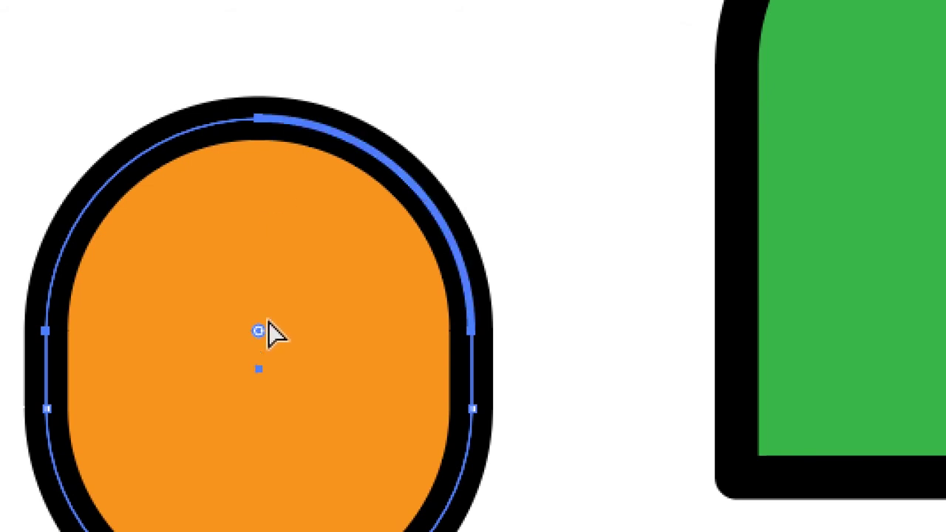
drag(257, 332, 258, 226)
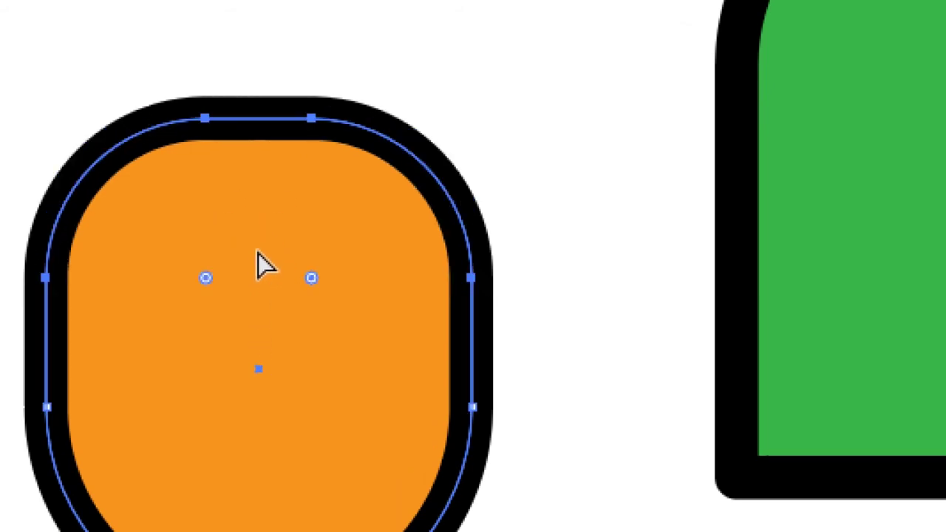
drag(313, 278, 326, 265)
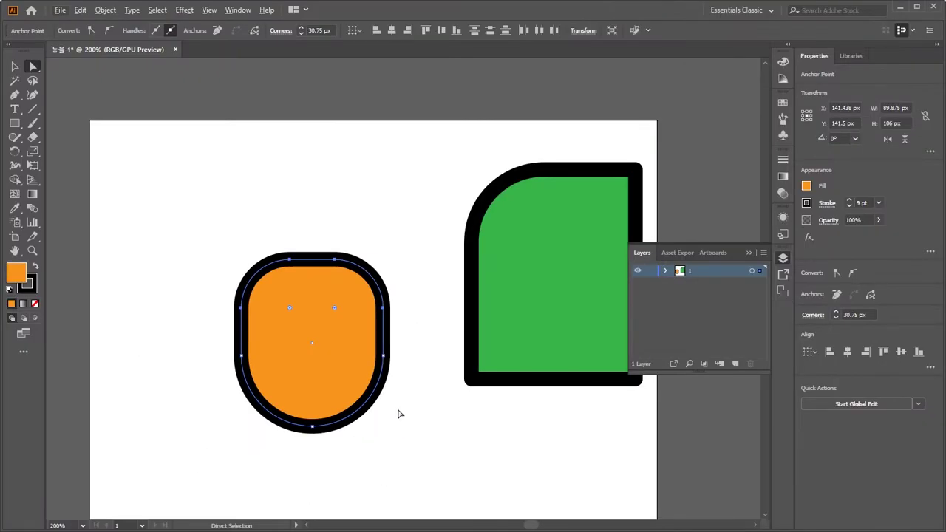
click(411, 413)
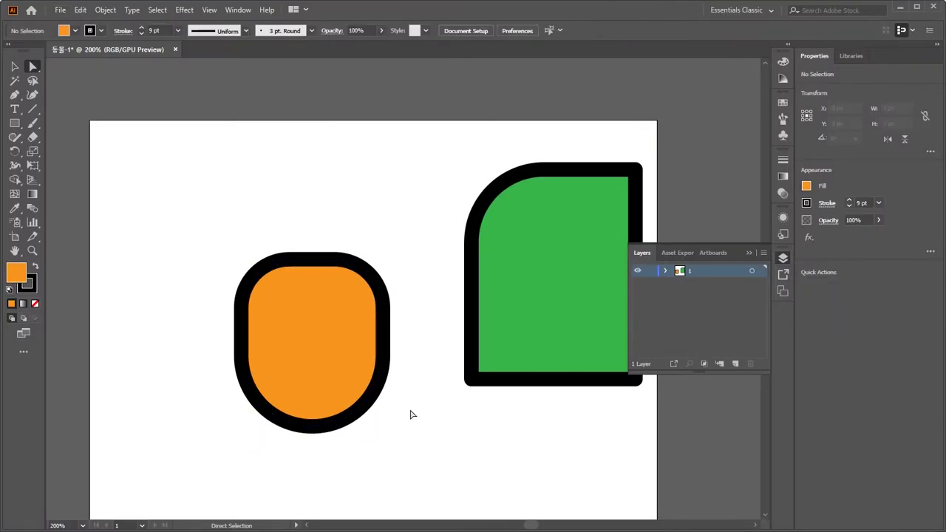
Step: Move the orange shape up and to the left on the artboard with the Selection tool
click(15, 66)
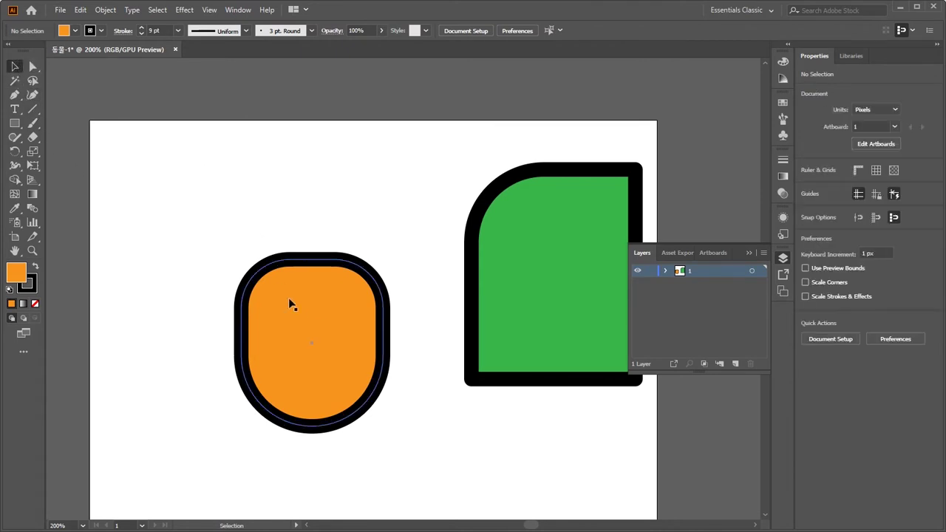
drag(289, 304, 271, 260)
click(401, 325)
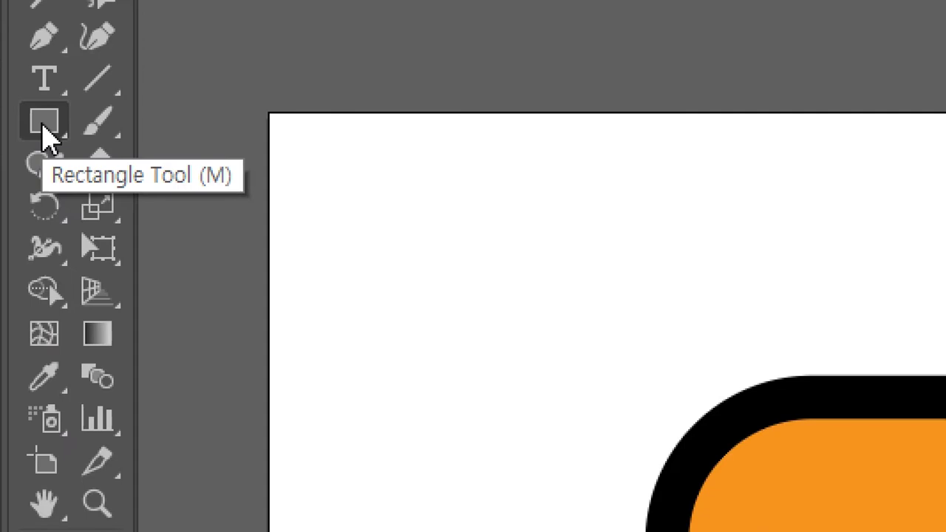
Step: Choose the Ellipse tool and tear off its shape tool group as a floating strip above the orange shape
click(42, 127)
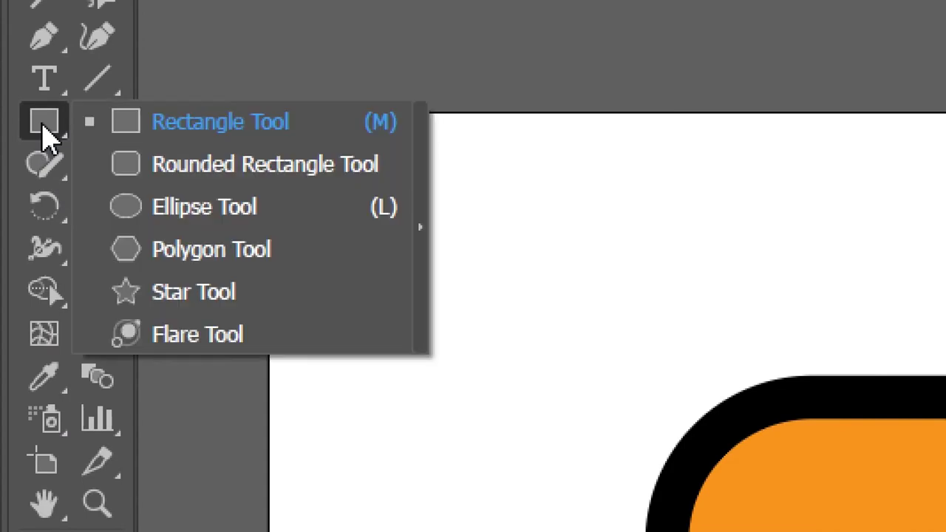
click(183, 223)
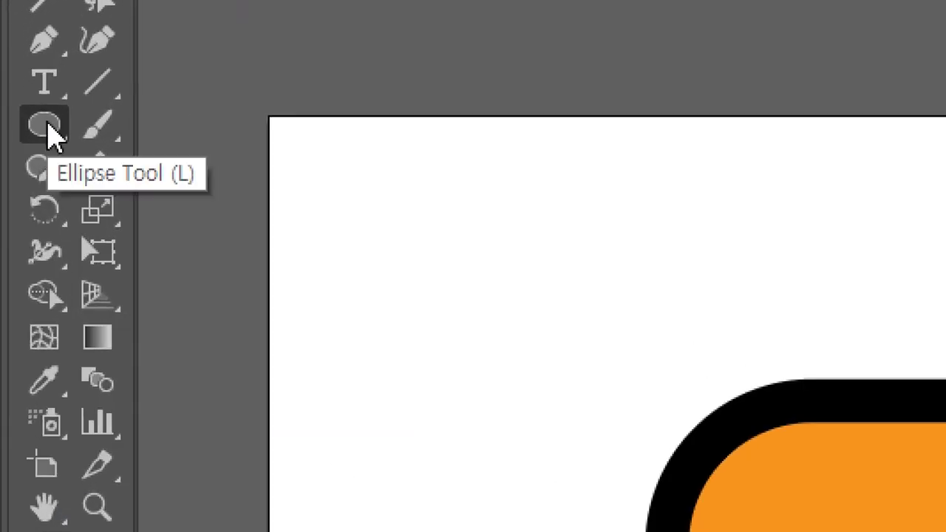
click(53, 134)
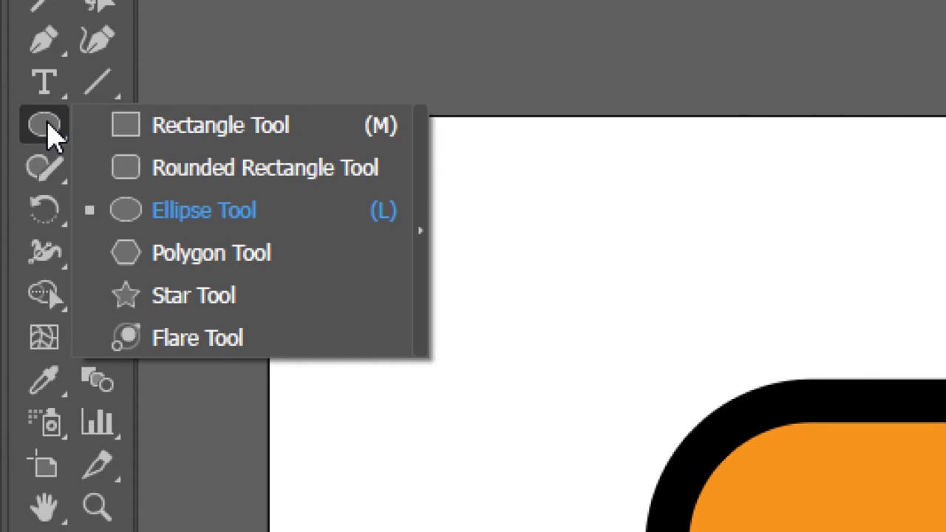
click(419, 231)
drag(253, 165, 821, 194)
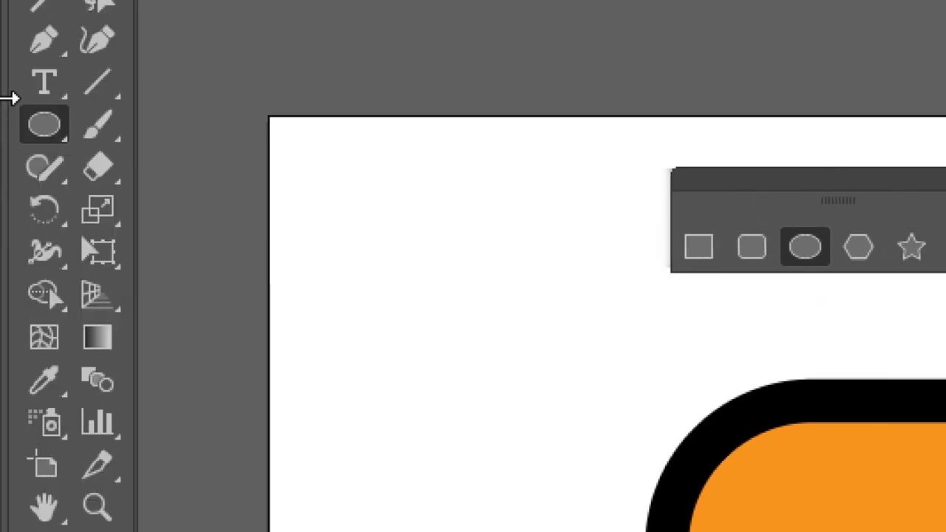
Step: Tear off the Paintbrush tool group as a floating strip over the artboard and close it again
click(101, 136)
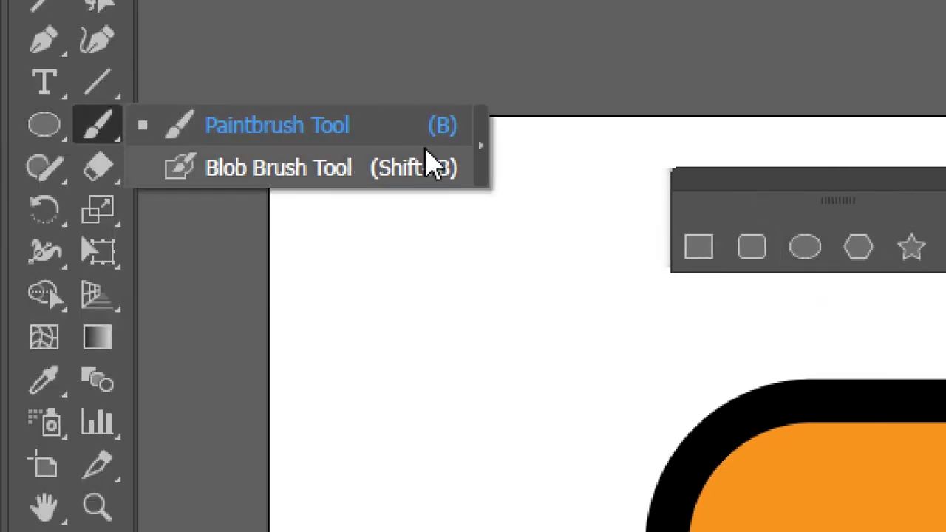
click(482, 167)
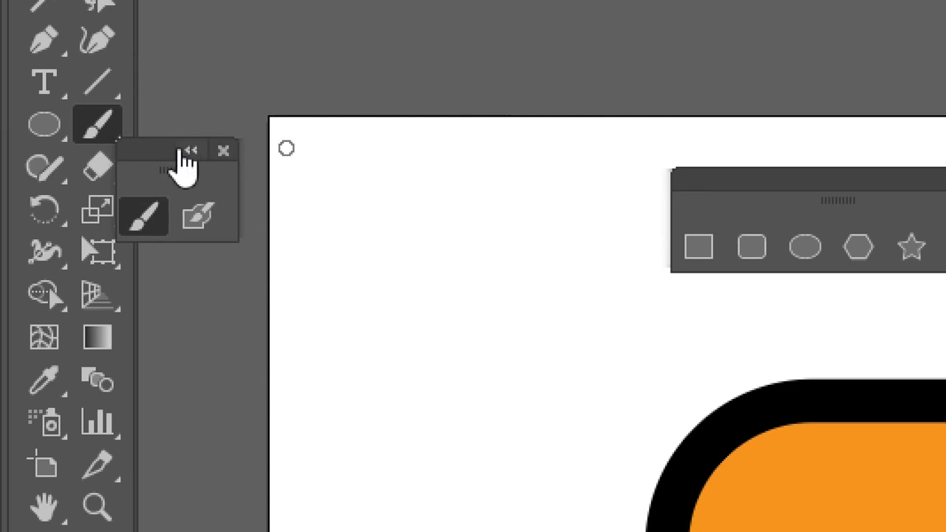
drag(150, 149, 373, 168)
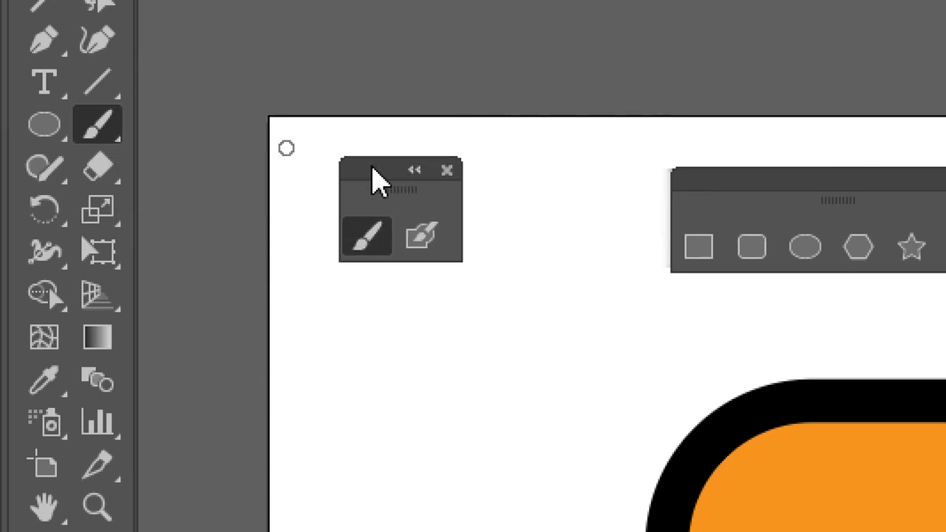
click(446, 170)
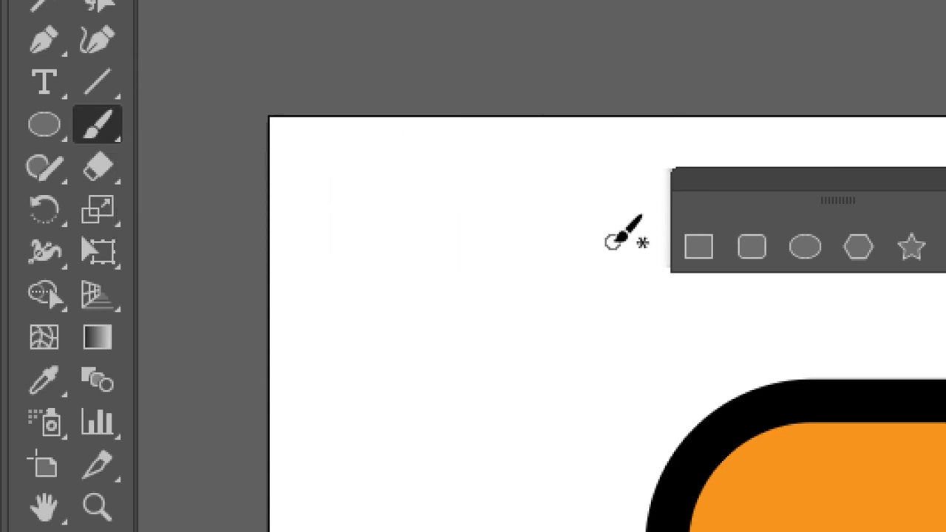
Step: Draw a circle about 138 × 138 px over the orange shape with the Ellipse tool, and park the floating shape tools above the artboard
click(696, 240)
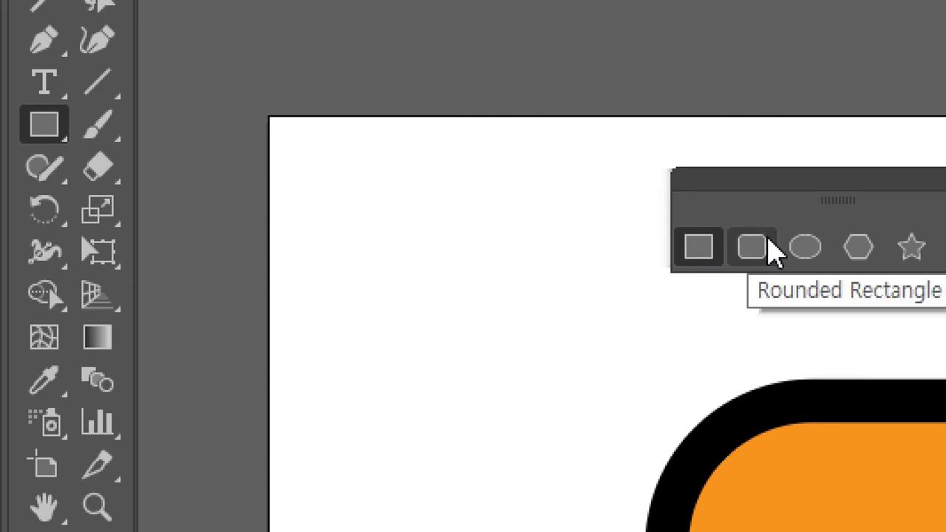
click(799, 245)
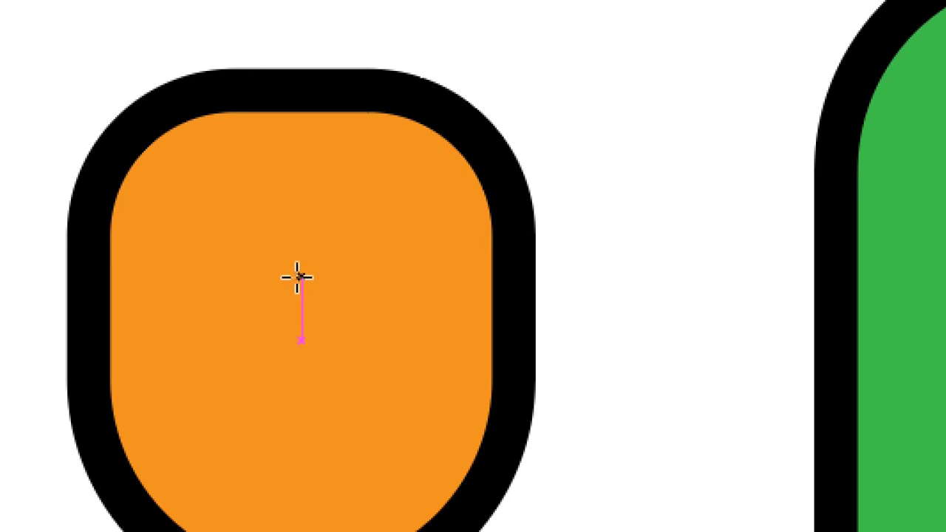
drag(299, 277, 267, 116)
mouse_move(341, 162)
mouse_down()
mouse_move(289, 275)
mouse_move(184, 184)
mouse_move(295, 192)
mouse_move(202, 131)
mouse_move(78, 100)
mouse_move(119, 99)
mouse_up()
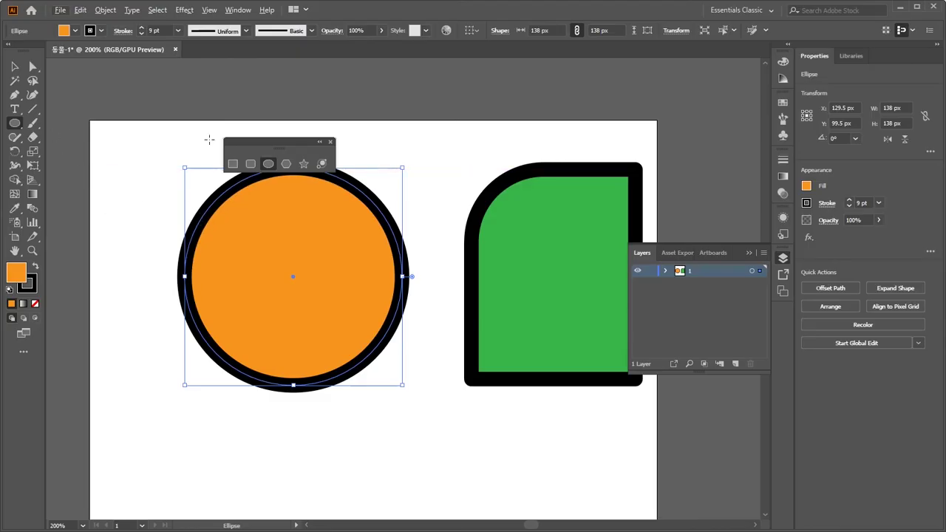
drag(264, 148, 262, 91)
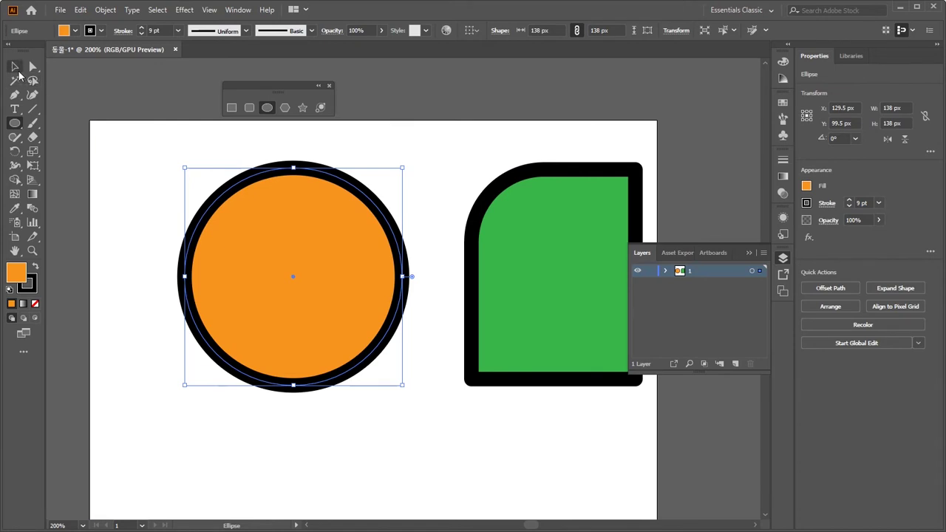
Step: Move the orange circle upward so that the lower edge of the rounded shape behind it is uncovered
click(15, 66)
click(351, 141)
mouse_move(325, 261)
mouse_down()
mouse_move(322, 221)
mouse_move(326, 257)
mouse_up()
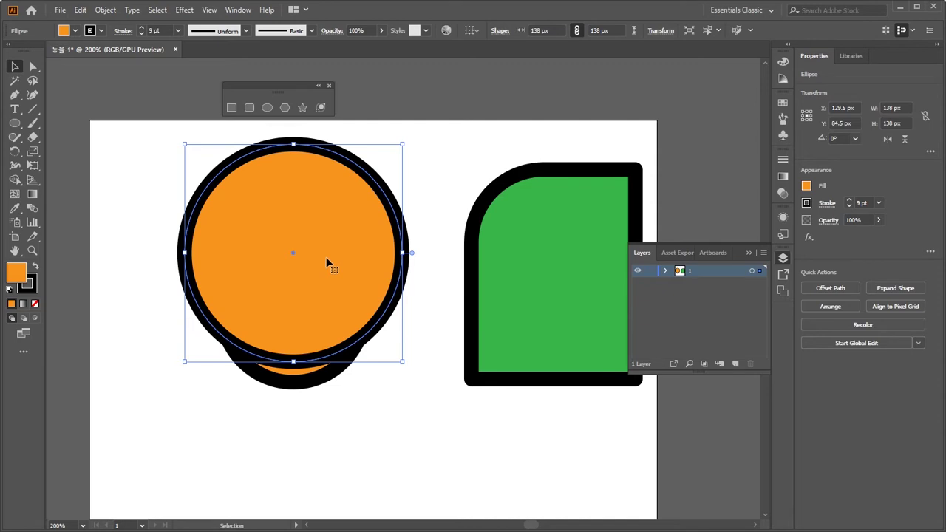
drag(323, 265, 326, 271)
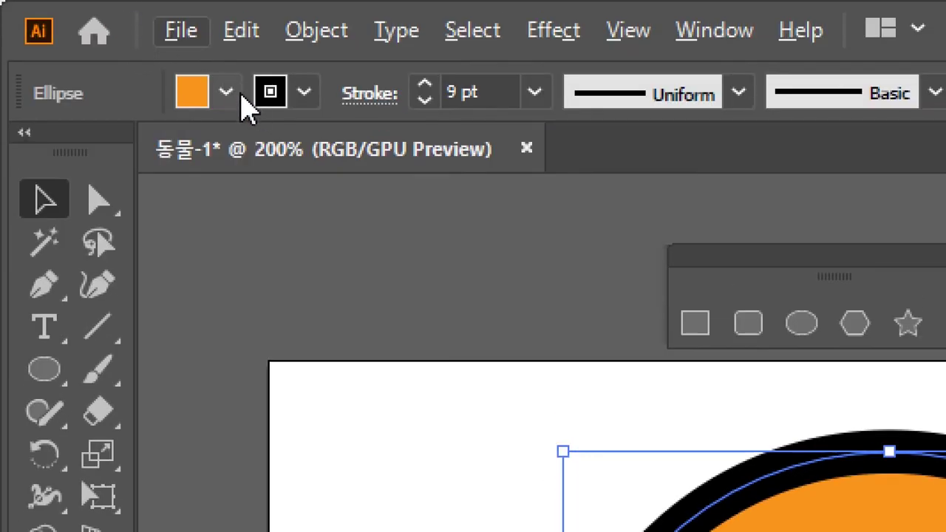
Step: Fill the circle with a dark brown swatch and deselect it
click(229, 94)
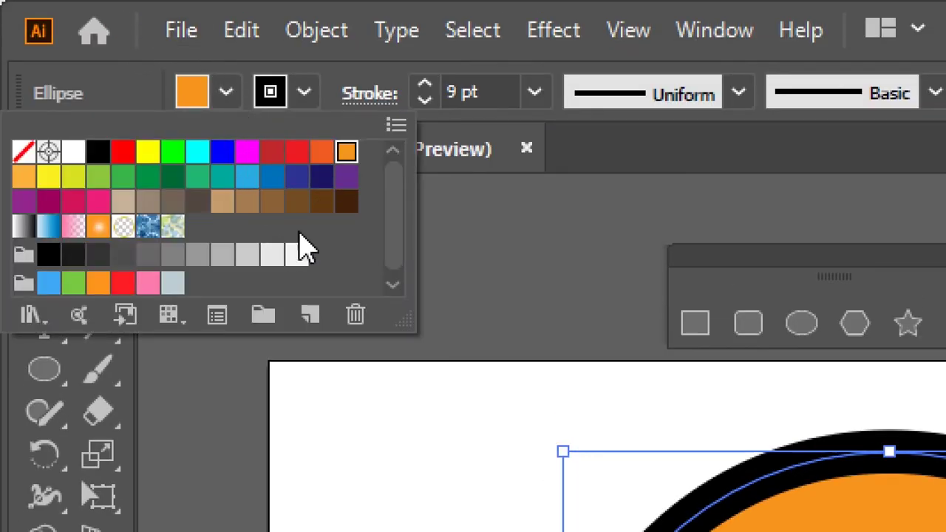
click(322, 201)
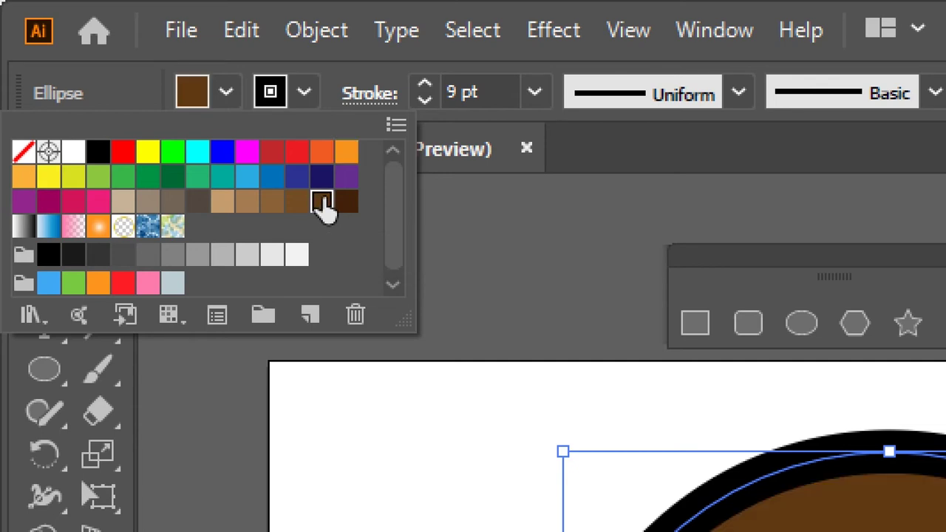
key(Escape)
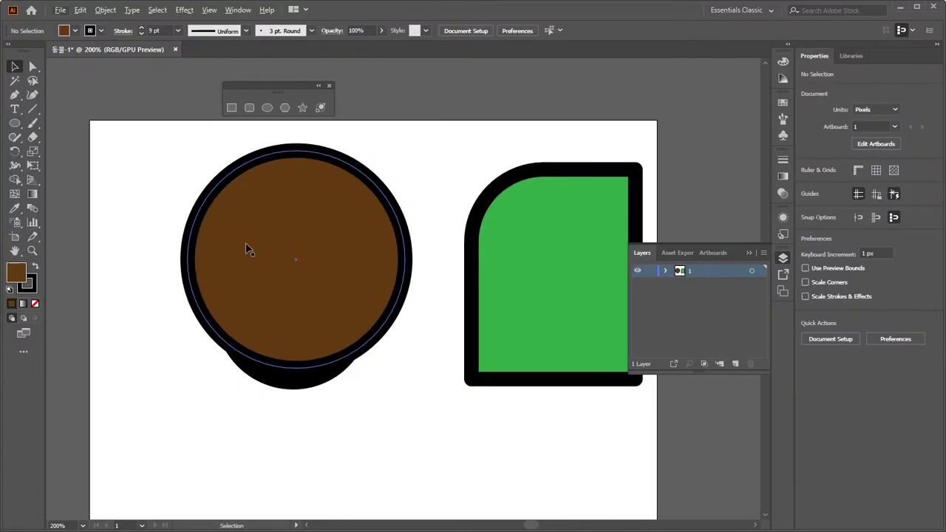
Step: Move the brown circle to about X 129.5, Y 81.5 px and send it behind the orange shape
drag(736, 340, 776, 302)
drag(259, 229, 292, 249)
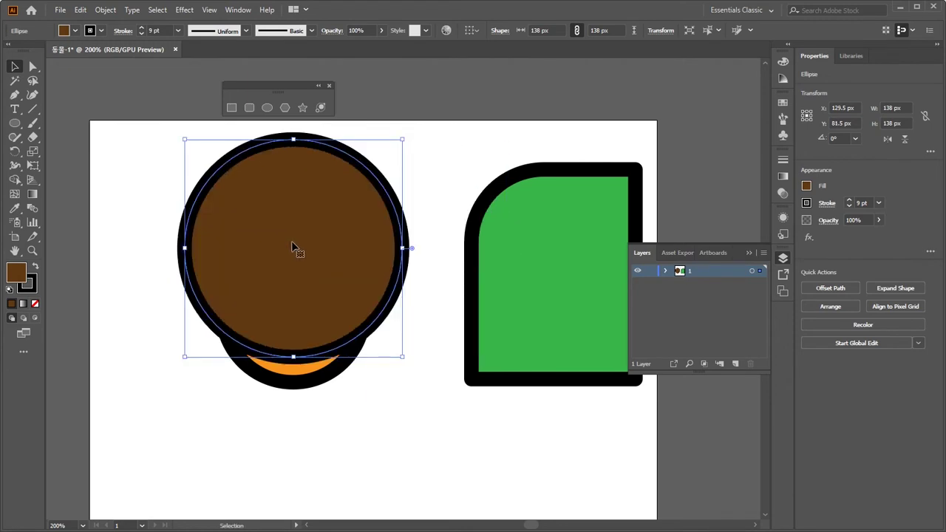
key(ctrl+bracketleft)
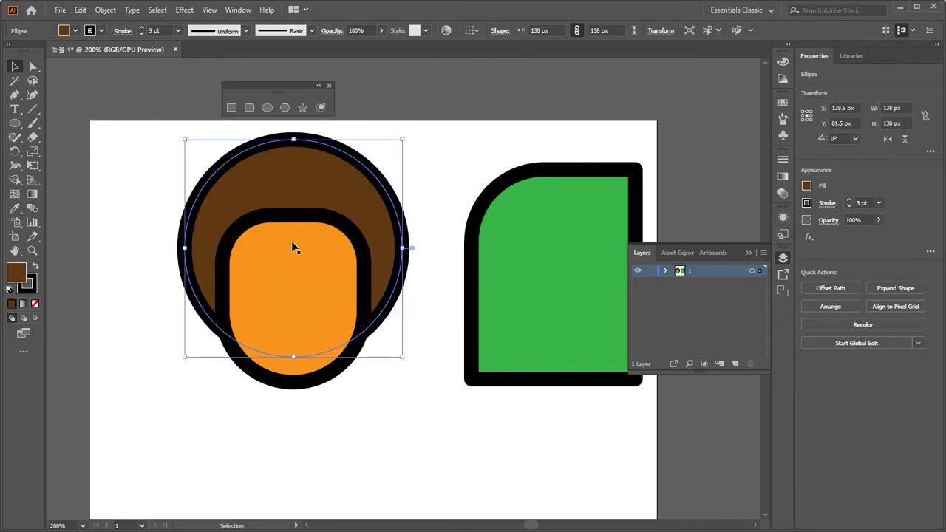
Step: Move the green shape aside to about X 321.5, Y 84 px and the brown circle to about X 134.5, Y 86.5 px
click(371, 396)
drag(386, 258, 390, 294)
drag(505, 317, 548, 296)
drag(379, 330, 385, 303)
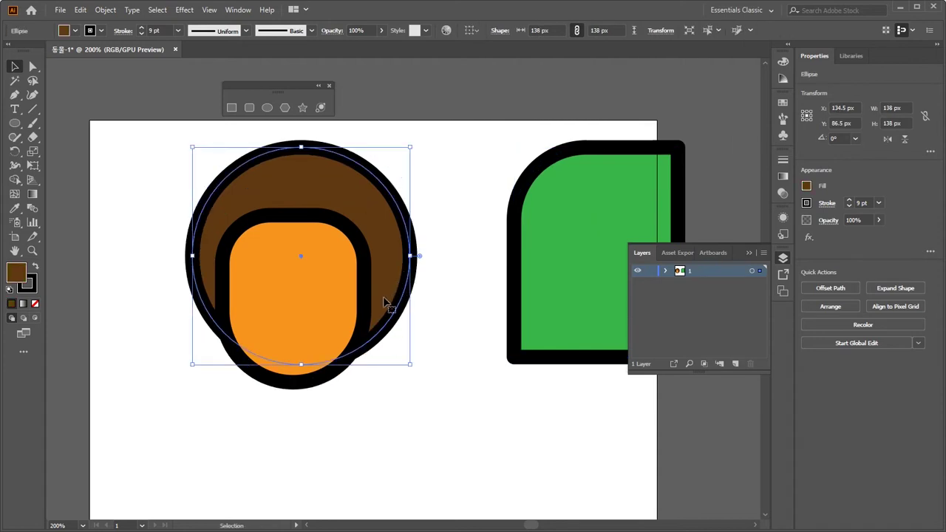
Step: Move only the orange shape to about X 137.4, Y 115.5 px, over the lower part of the brown circle
click(436, 400)
drag(441, 400, 215, 252)
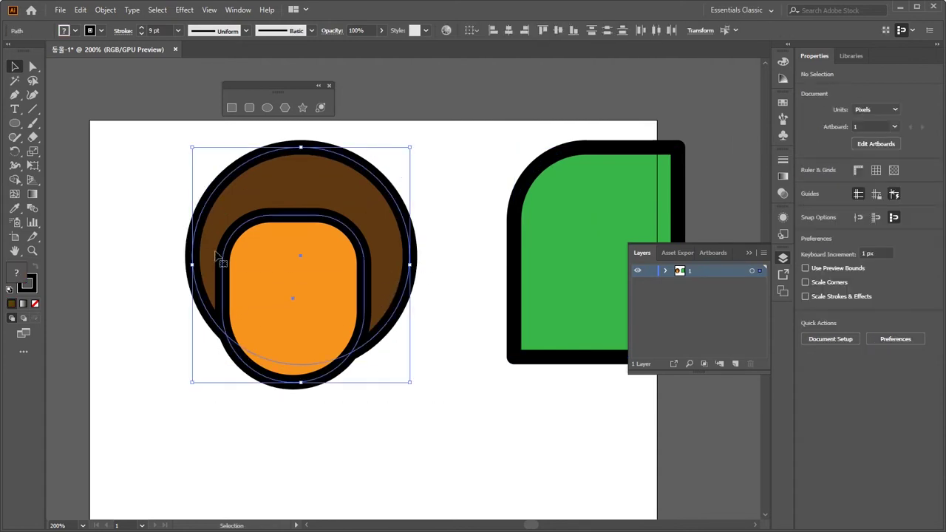
click(376, 421)
drag(306, 329, 316, 326)
click(415, 204)
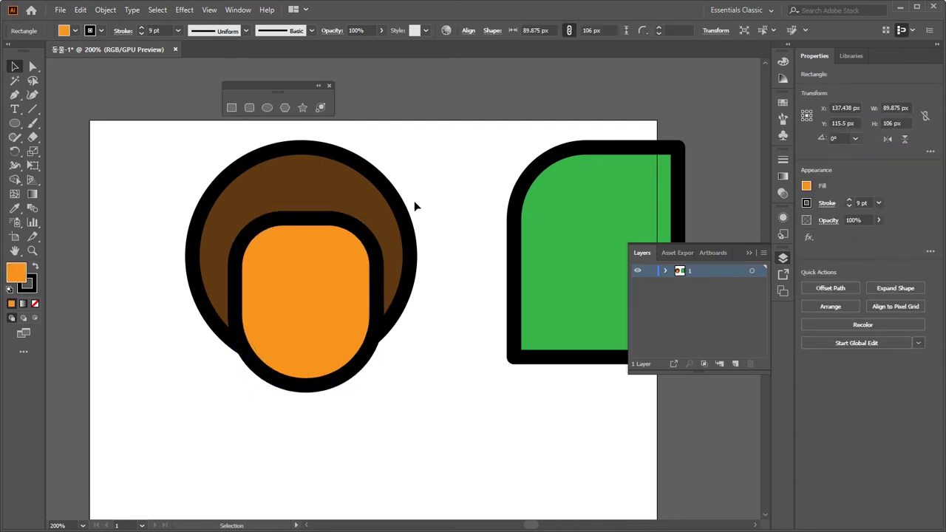
Step: Enlarge the brown circle proportionally from its centre to about 182 × 182 px
click(355, 198)
click(362, 411)
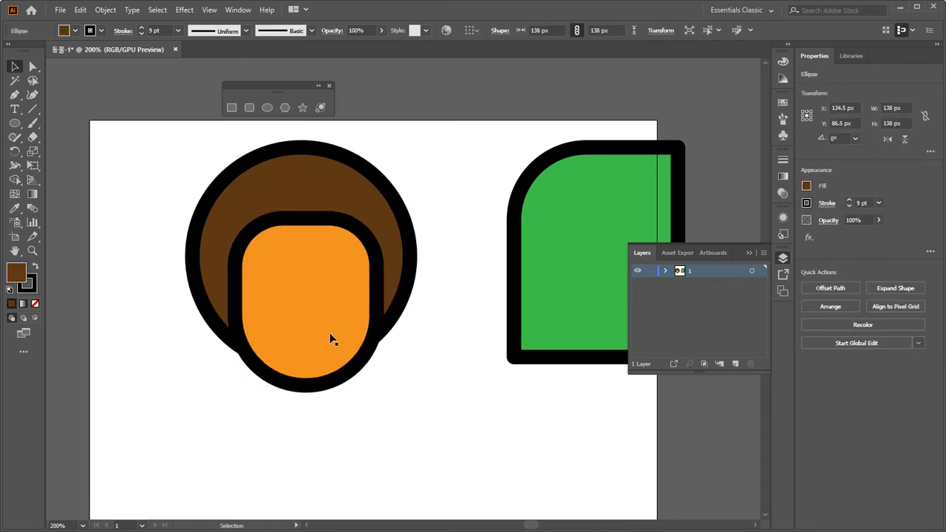
click(365, 206)
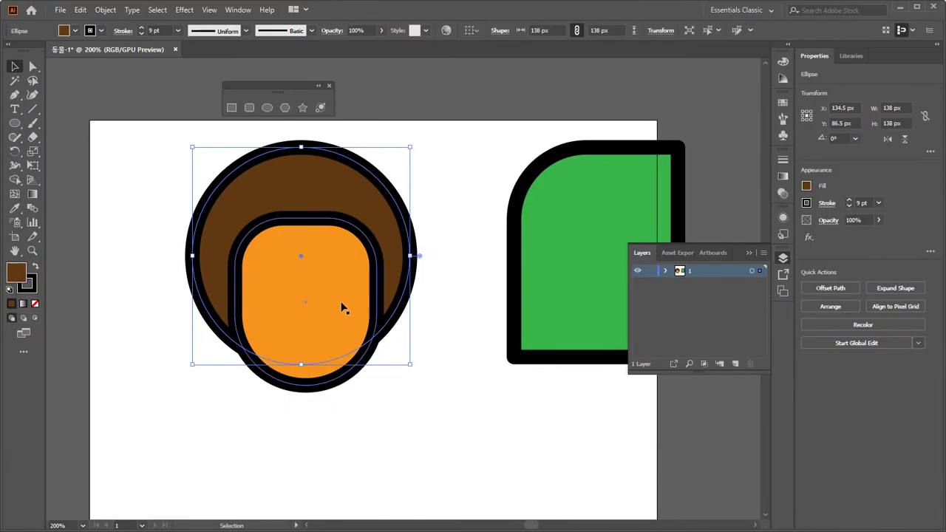
mouse_move(410, 364)
mouse_down()
mouse_move(469, 412)
mouse_move(444, 392)
mouse_move(466, 409)
mouse_move(439, 405)
mouse_move(397, 376)
mouse_move(390, 344)
mouse_move(480, 430)
mouse_move(437, 390)
mouse_move(395, 401)
mouse_move(443, 401)
mouse_move(384, 303)
mouse_move(468, 351)
mouse_move(391, 407)
mouse_move(470, 323)
mouse_move(441, 436)
mouse_move(446, 342)
mouse_move(382, 376)
mouse_move(471, 378)
mouse_move(393, 377)
mouse_move(445, 368)
mouse_move(452, 388)
mouse_move(436, 369)
mouse_move(418, 375)
mouse_move(429, 413)
mouse_move(446, 394)
mouse_move(481, 424)
mouse_move(445, 412)
mouse_up()
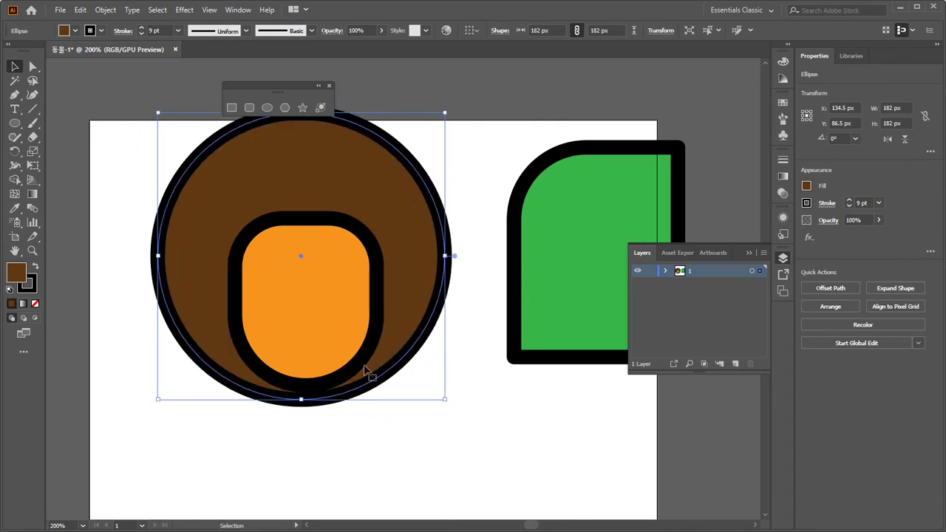
click(18, 68)
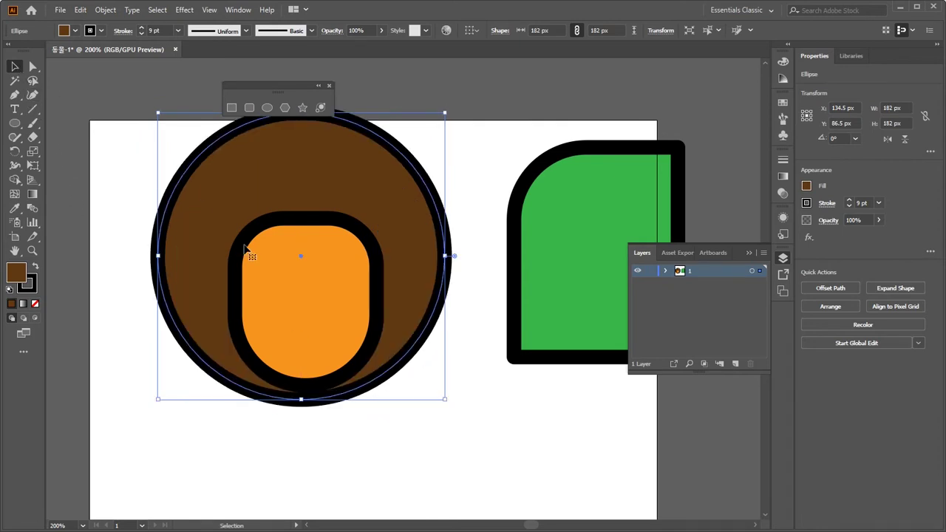
click(422, 428)
Step: Enlarge the orange shape to about 104 × 123 px and place it inside the brown circle at about X 134.4, Y 99.5 px
drag(332, 298, 318, 256)
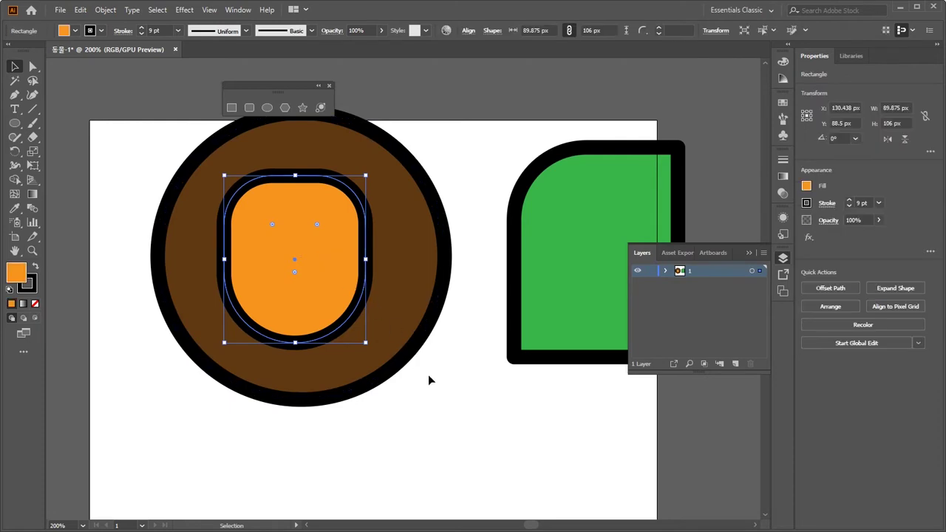
click(418, 422)
drag(313, 297, 319, 295)
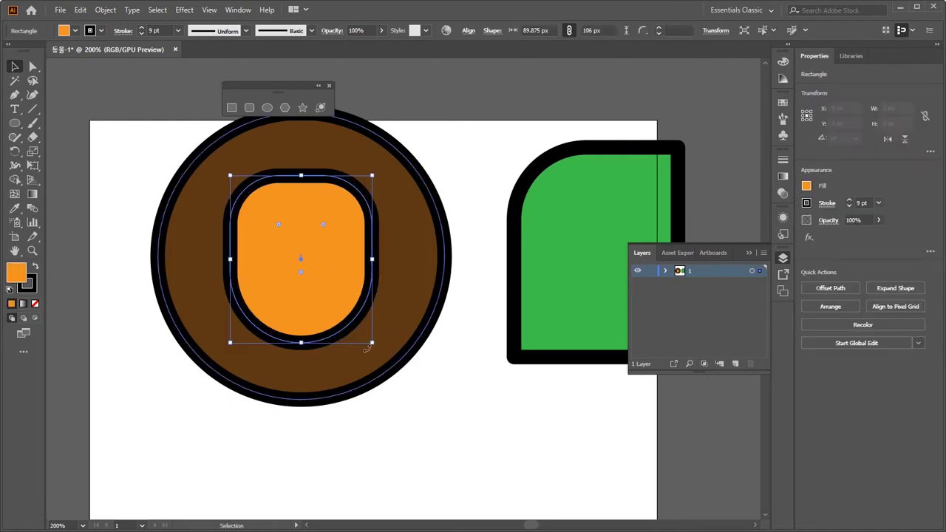
mouse_move(371, 343)
mouse_down()
mouse_move(392, 341)
mouse_move(391, 355)
mouse_move(383, 350)
mouse_up()
drag(345, 306, 333, 317)
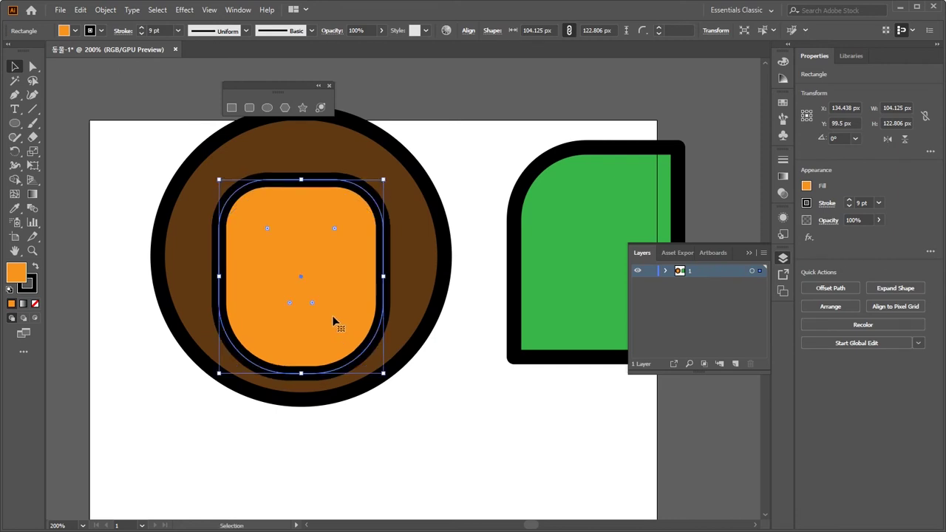
click(373, 415)
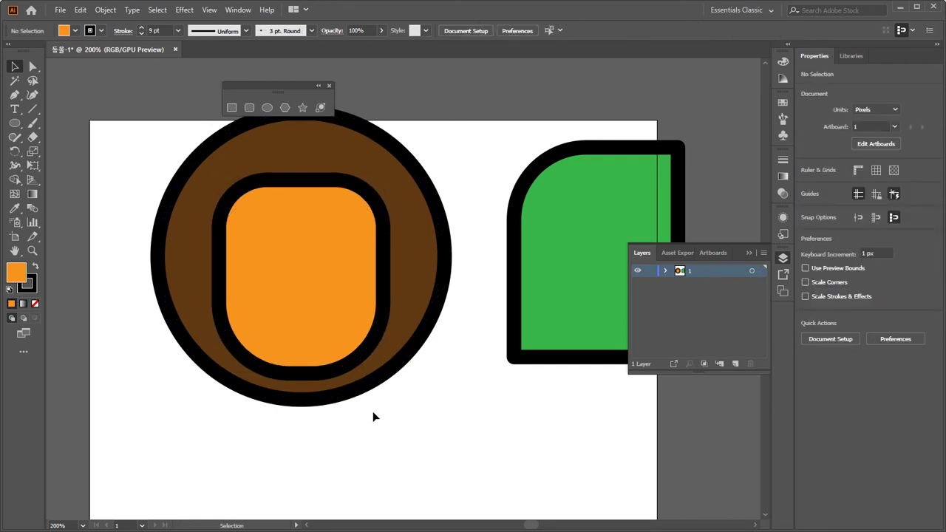
Step: Move the green shape farther up and to the right, partly off the artboard, and deselect it
click(539, 313)
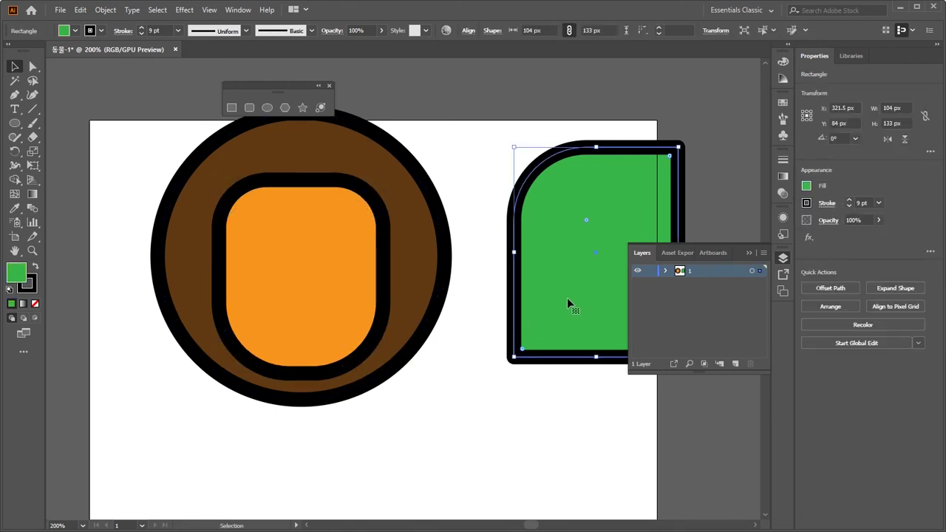
drag(566, 301, 598, 251)
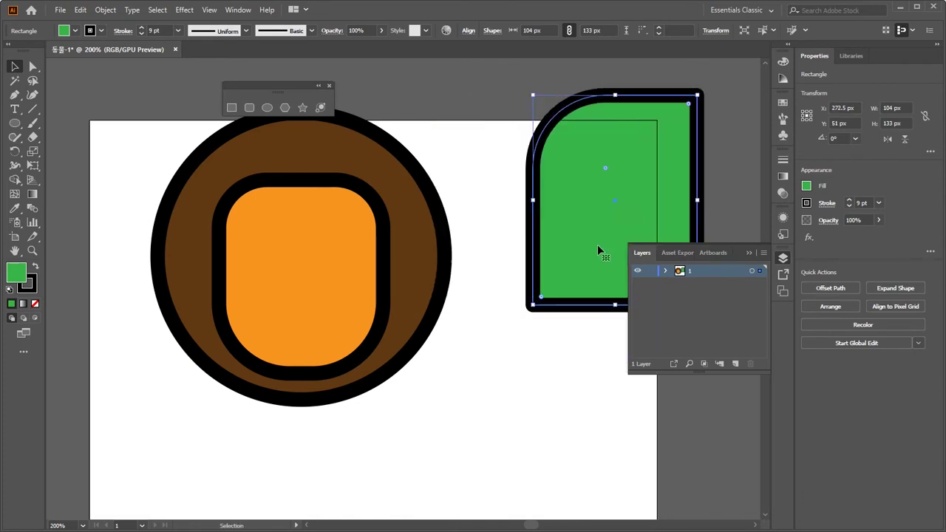
click(507, 376)
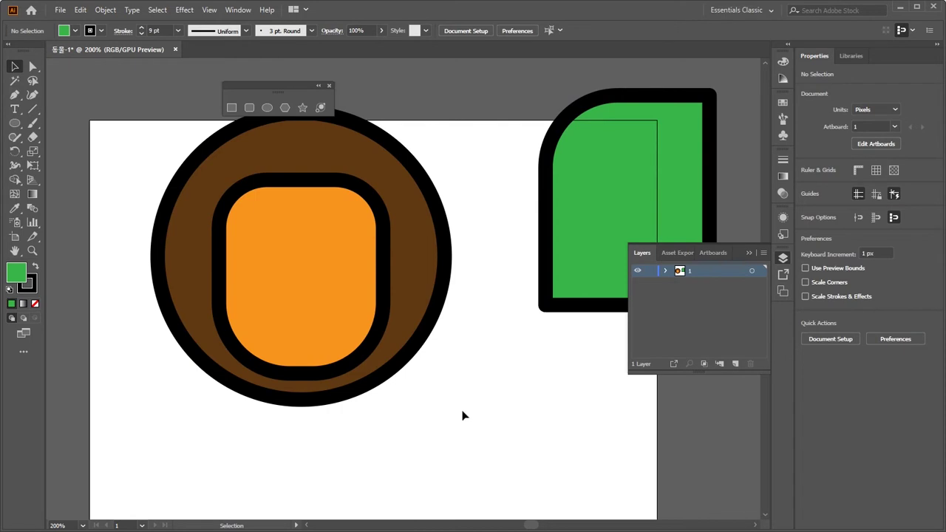
Step: Fit the artboard in view without panels, move the brown and orange shapes together toward its centre, and lower the green shape beside them
key(Tab)
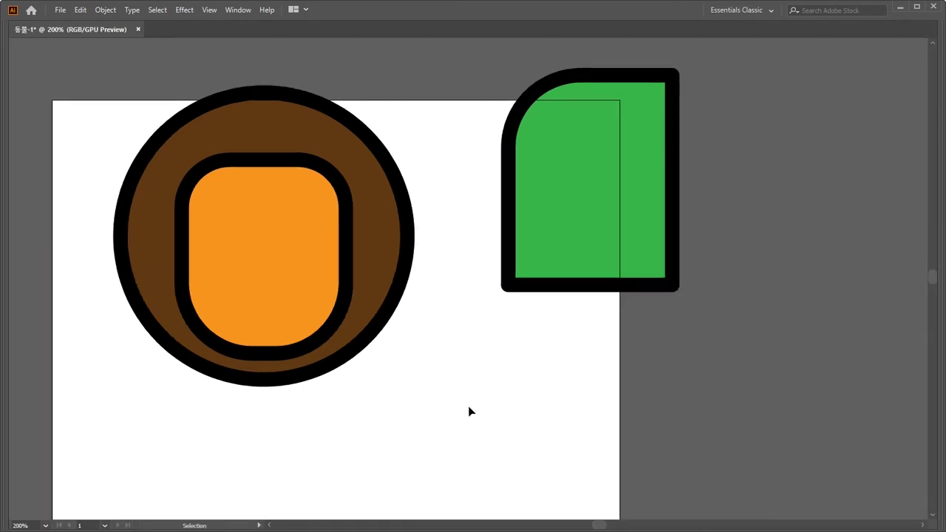
key(ctrl+0)
drag(342, 186, 448, 289)
drag(673, 158, 671, 248)
click(636, 328)
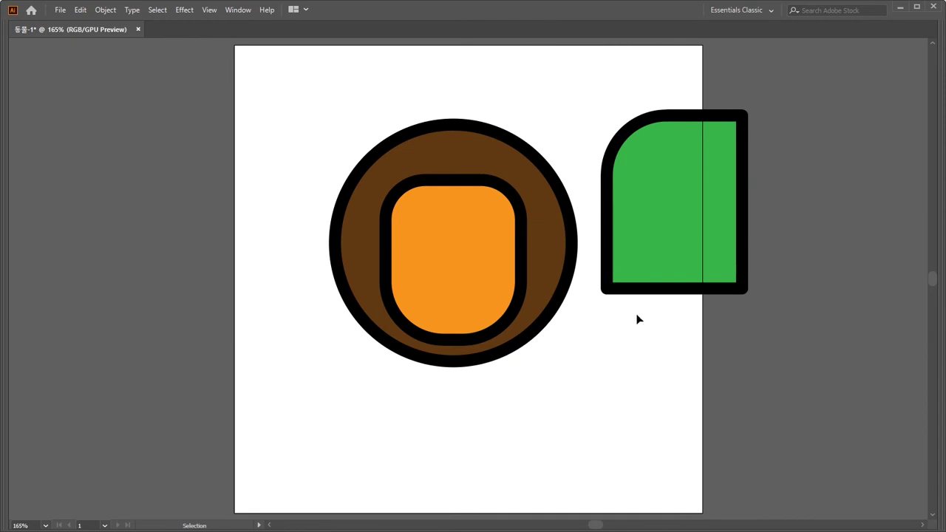
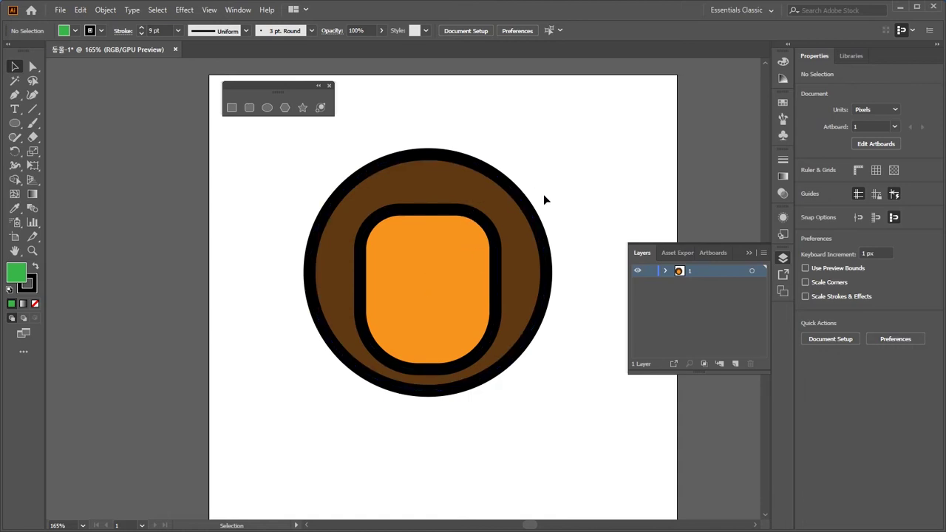
Step: Compare how the Selection and Direct Selection tools show the brown circle, and check the orange shape's selection outline
click(467, 178)
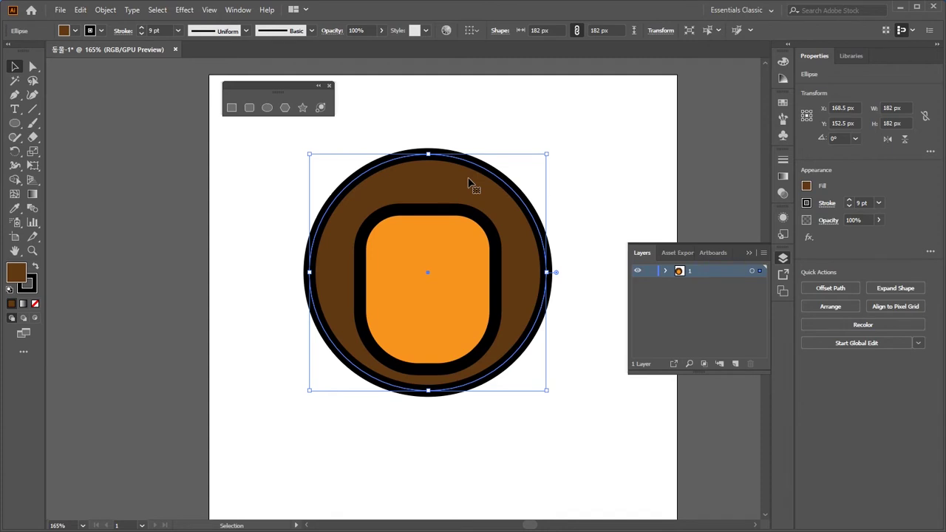
key(a)
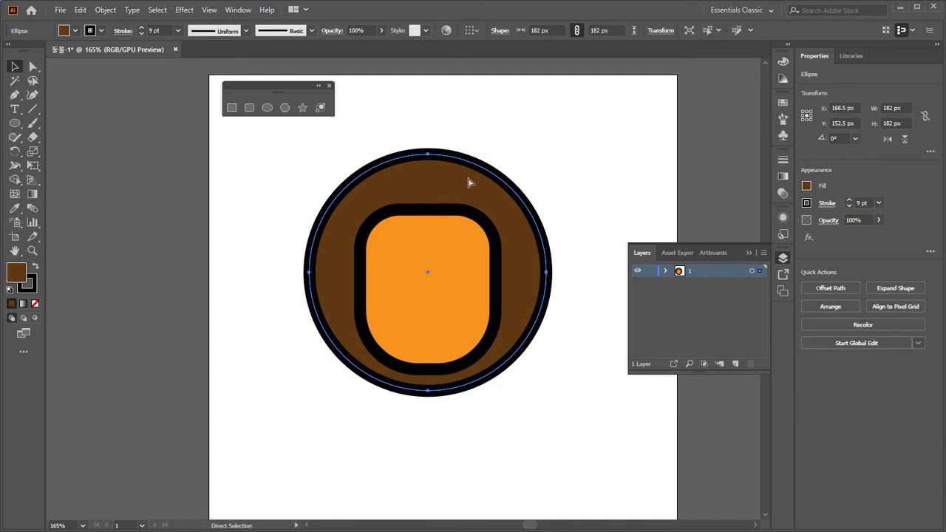
key(ctrl+shift+a)
key(v)
click(457, 224)
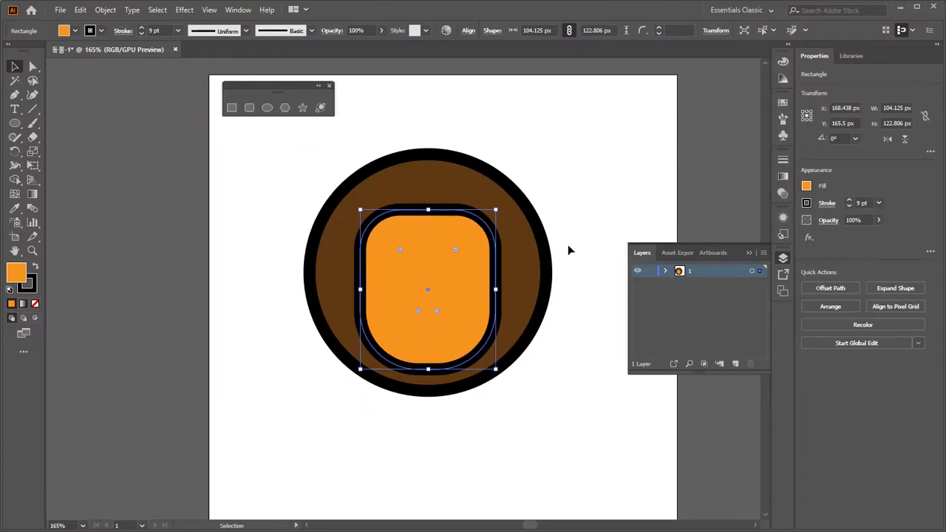
key(ctrl+h)
click(557, 310)
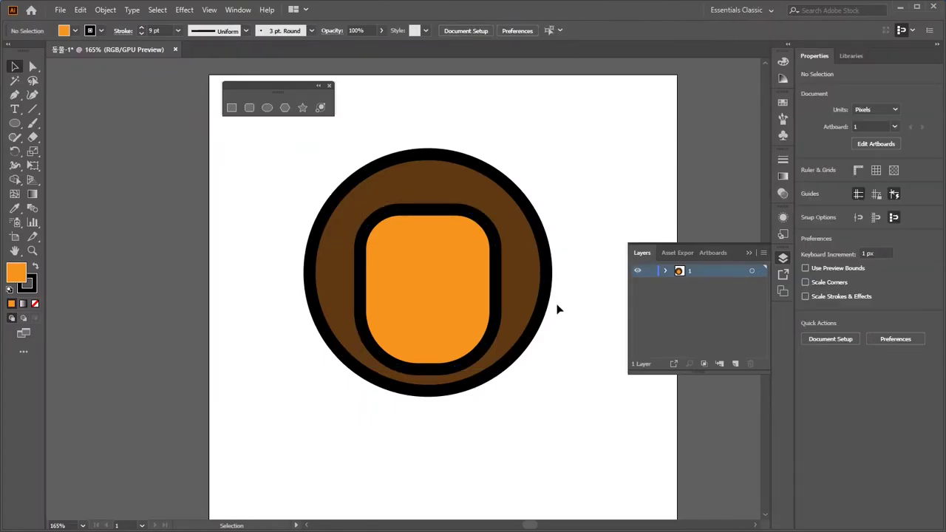
Step: Inspect the orange shape at 300%, at actual size, and again at 300% with its bounding box shown
key(ctrl+equal)
key(ctrl+equal)
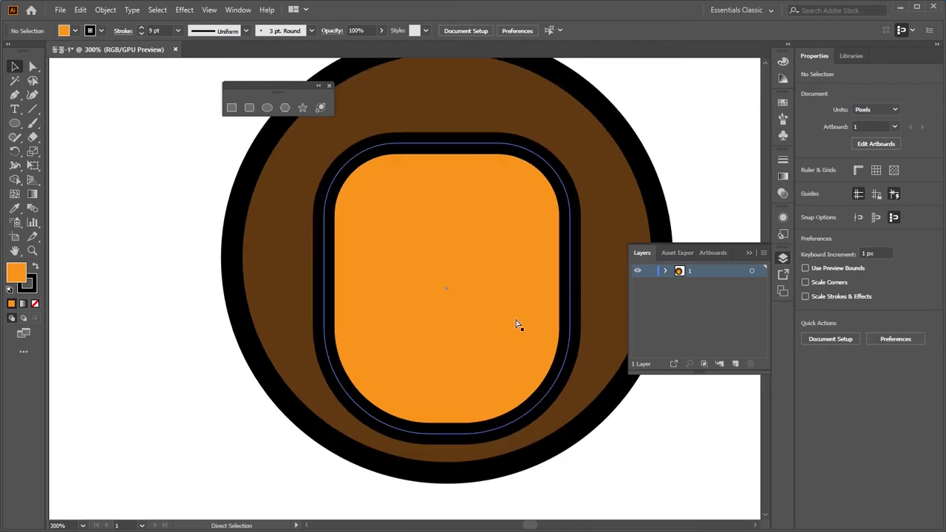
key(ctrl+1)
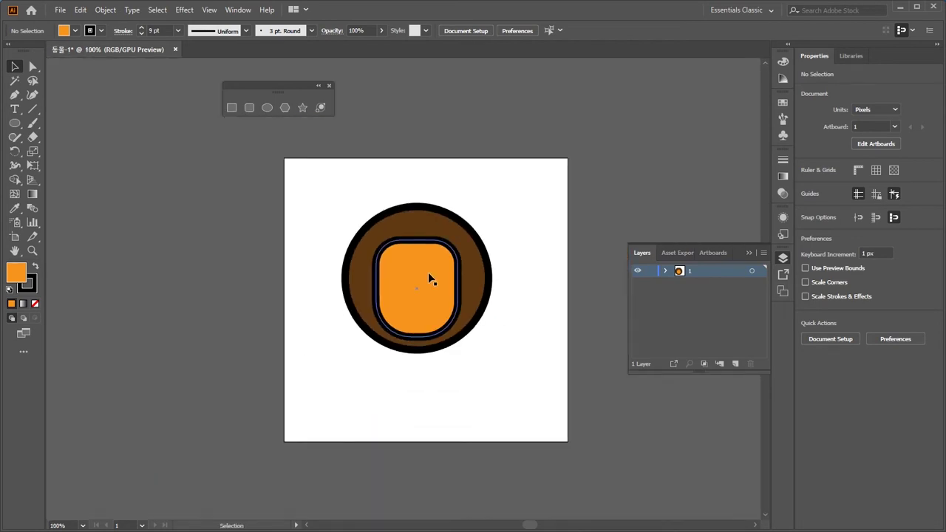
click(428, 273)
key(ctrl+equal)
key(ctrl+equal)
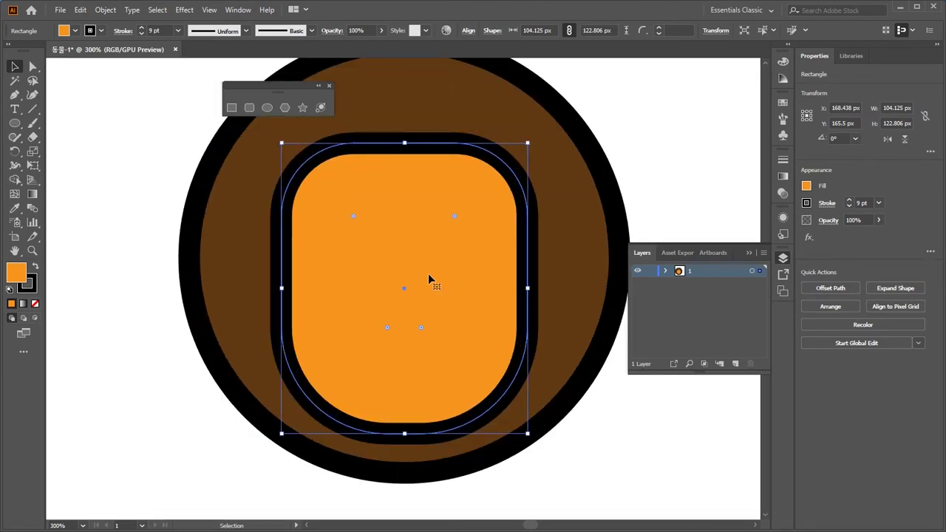
click(652, 149)
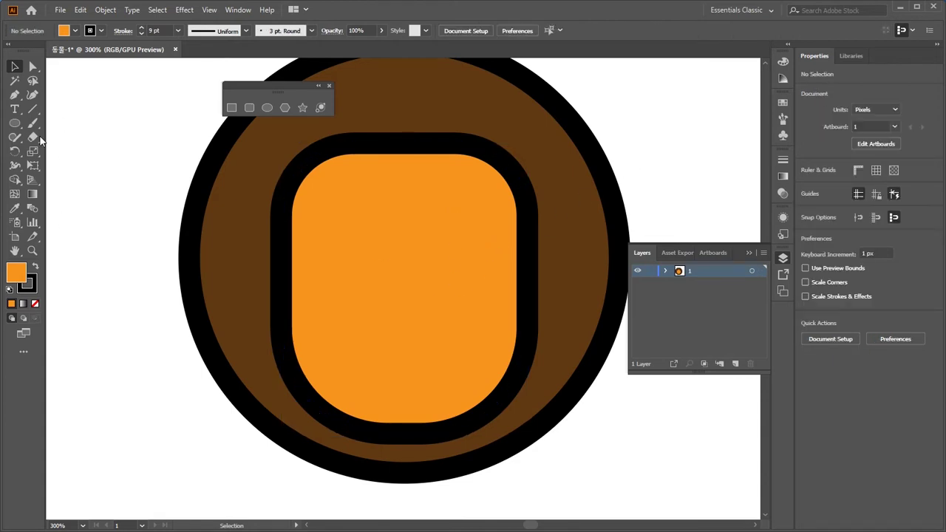
Step: Draw an ellipse about 27 × 32 px inside the orange shape and move it beside the brown circle, at X 60, Y 150.5 px
click(14, 122)
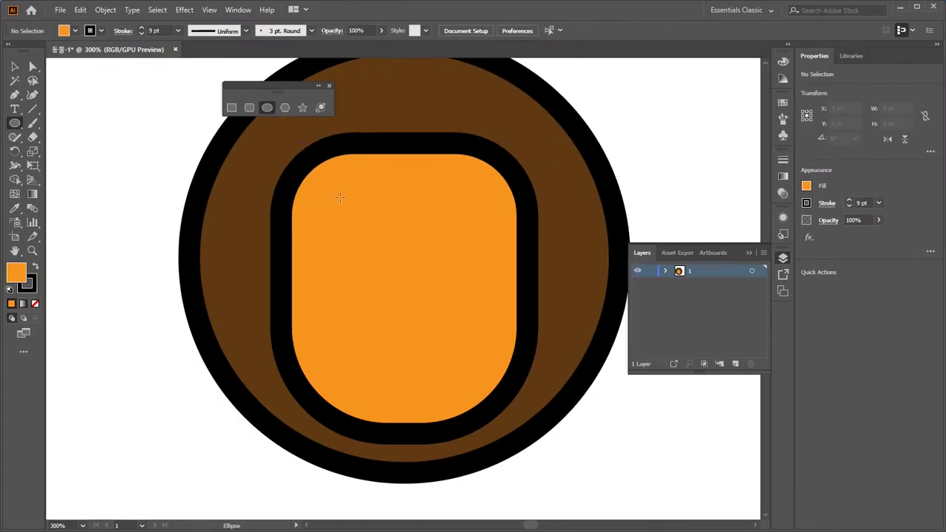
key(v)
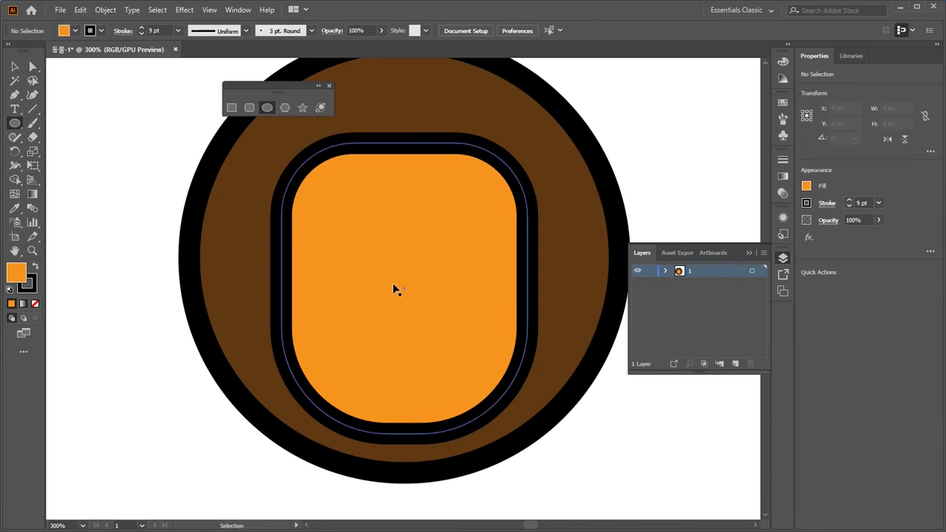
ctrl+click(394, 289)
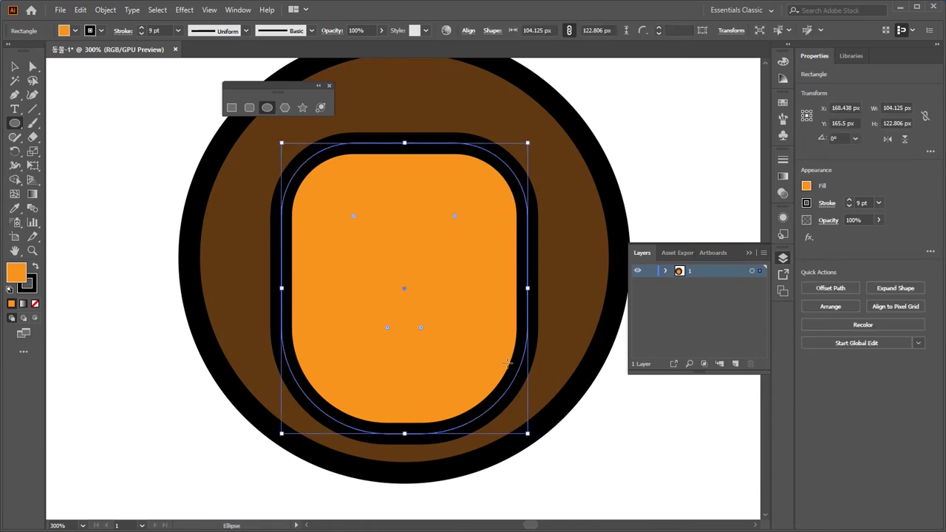
ctrl+click(655, 450)
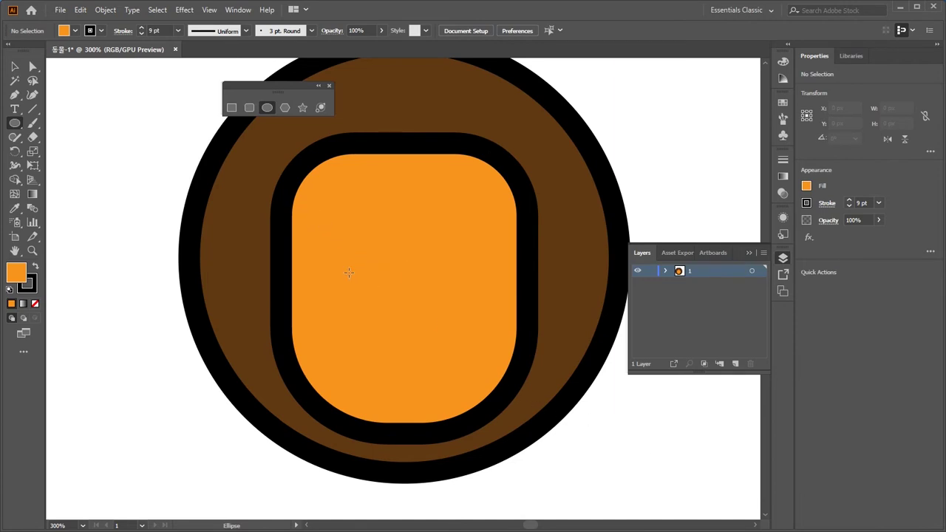
mouse_move(322, 216)
mouse_down()
mouse_move(389, 302)
mouse_move(386, 291)
mouse_up()
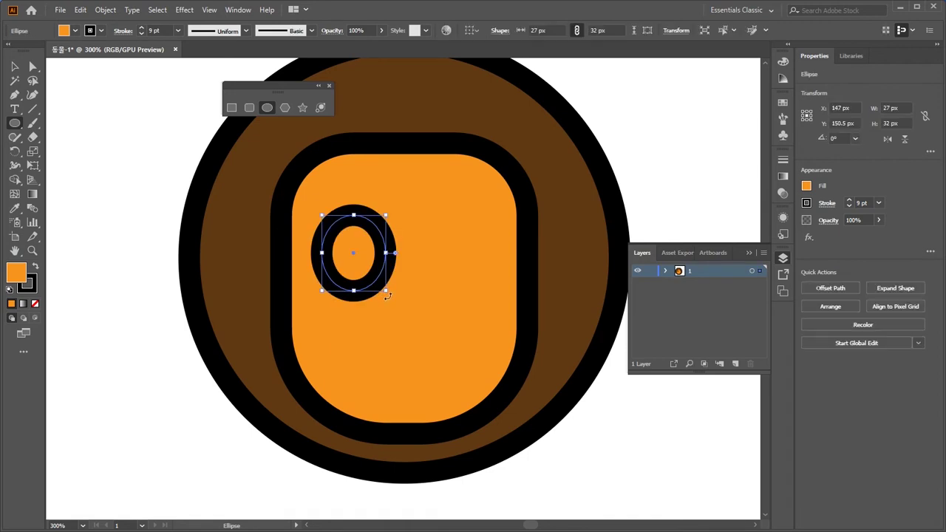
click(15, 67)
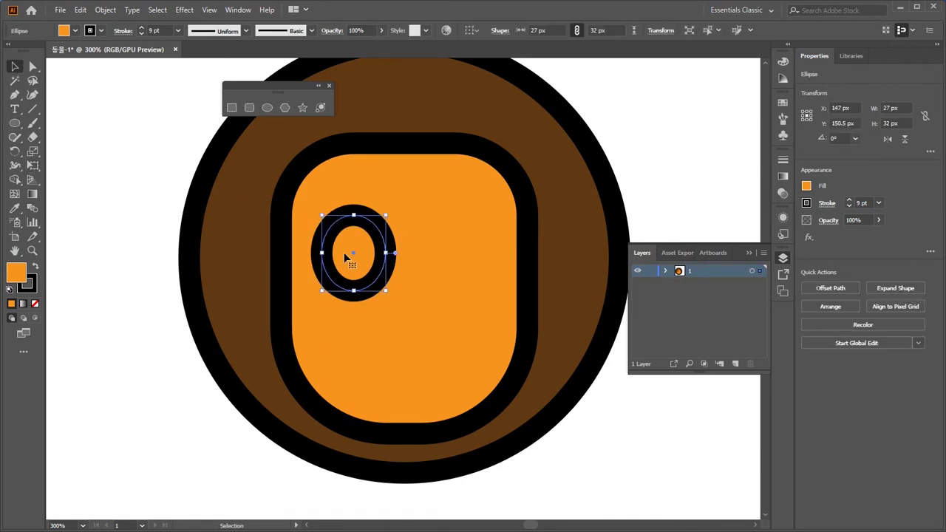
drag(344, 252, 181, 257)
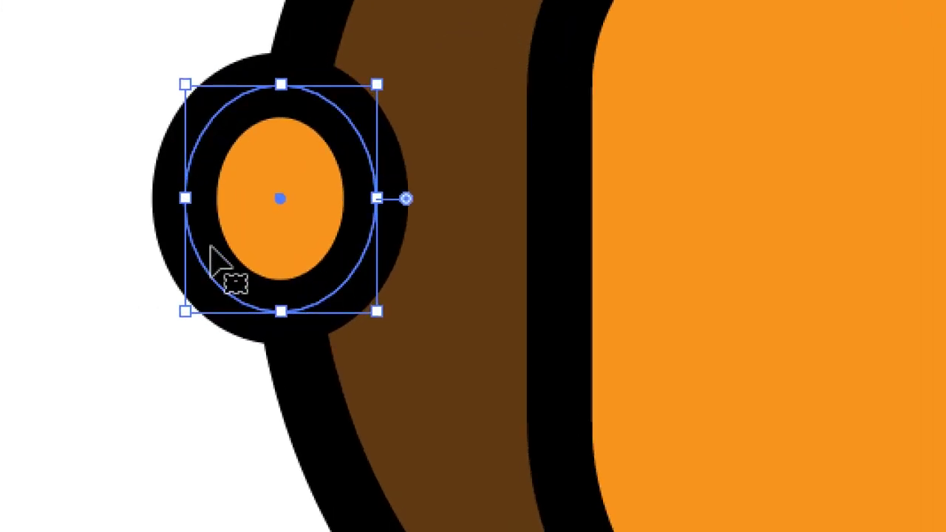
mouse_move(168, 275)
mouse_down()
mouse_move(136, 264)
mouse_move(167, 275)
mouse_up()
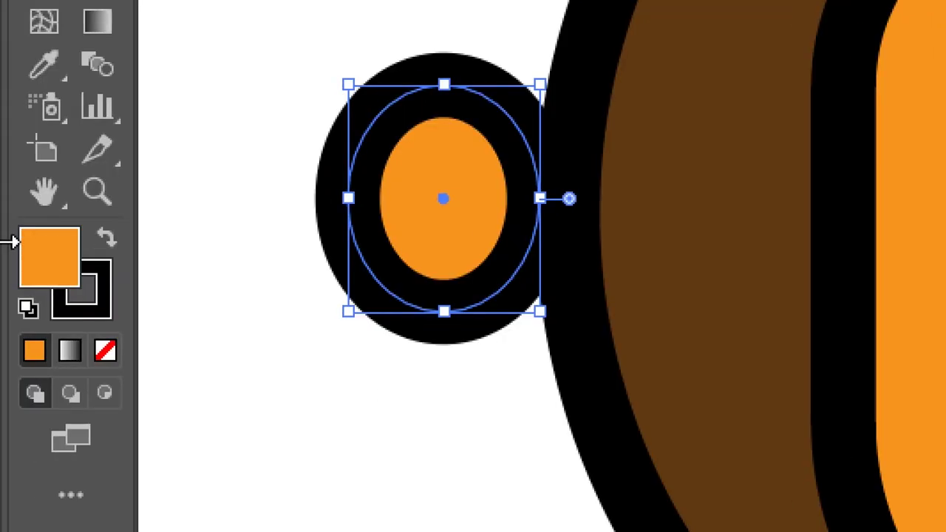
Step: Swap the small ellipse's fill and stroke colours and remove the orange stroke, leaving a black fill with no stroke
click(111, 252)
click(112, 252)
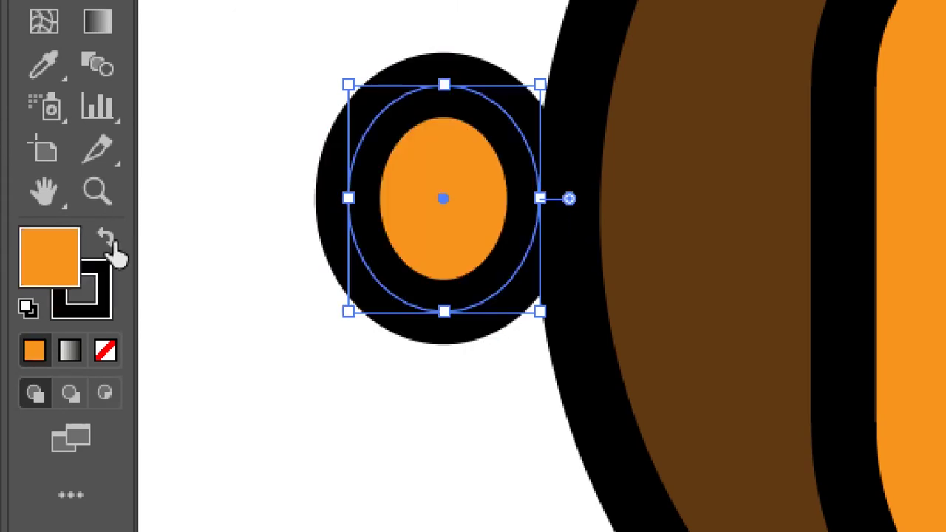
click(113, 253)
click(113, 253)
click(112, 253)
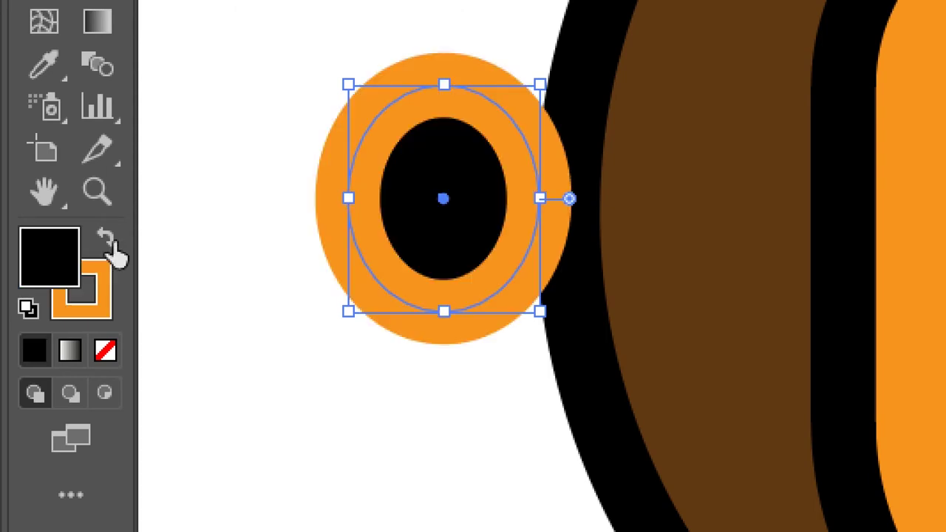
click(109, 299)
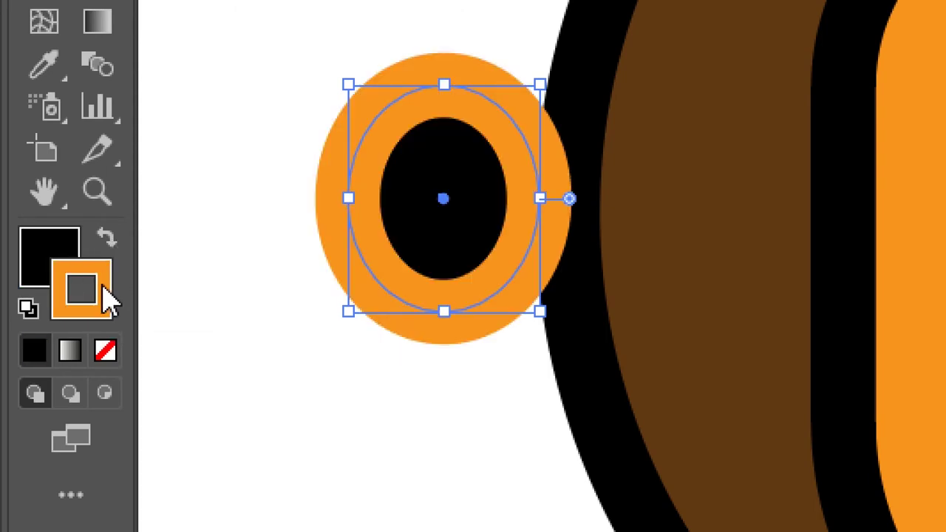
click(108, 346)
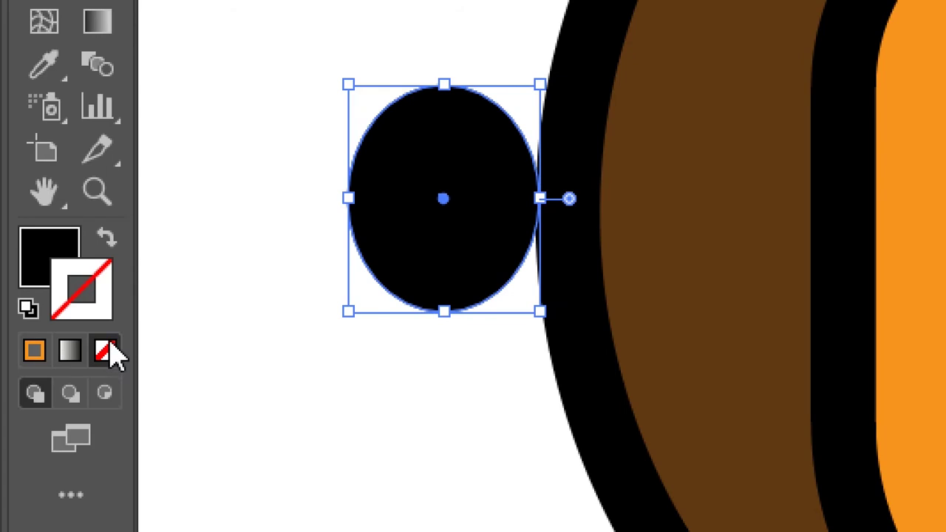
click(107, 238)
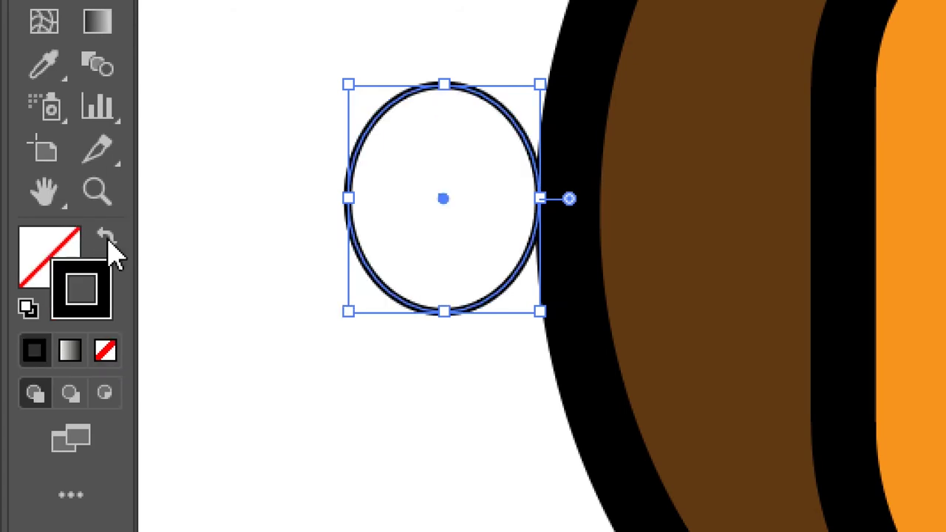
click(108, 237)
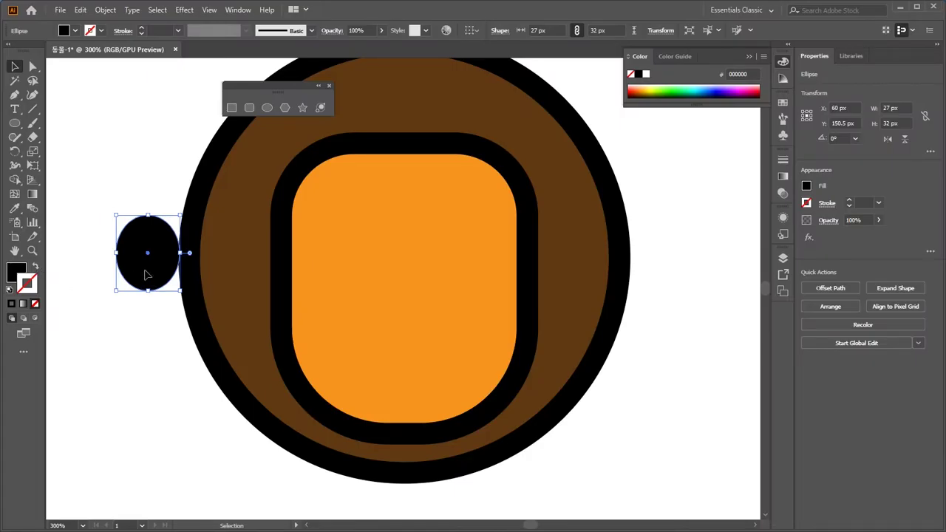
Step: Move the black ellipse into the orange shape's upper-left area at about X 146.5, Y 151 px and deselect it
drag(145, 273, 348, 273)
key(ctrl+shift+a)
Step: Duplicate the black ellipse up and to its left at about X 138.5, Y 135 px, and fill the copy with White
drag(454, 334, 408, 339)
key(ctrl+equal)
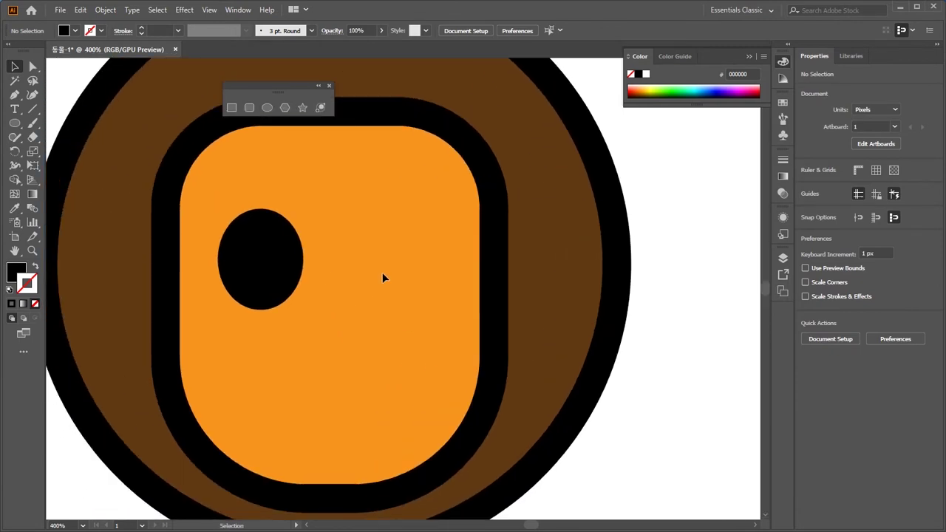
key(ctrl+equal)
drag(306, 295, 385, 325)
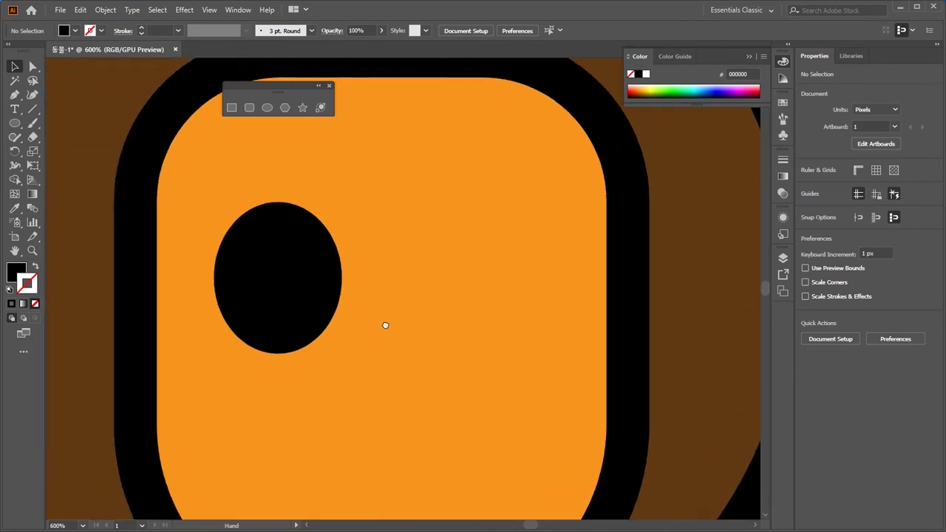
click(285, 279)
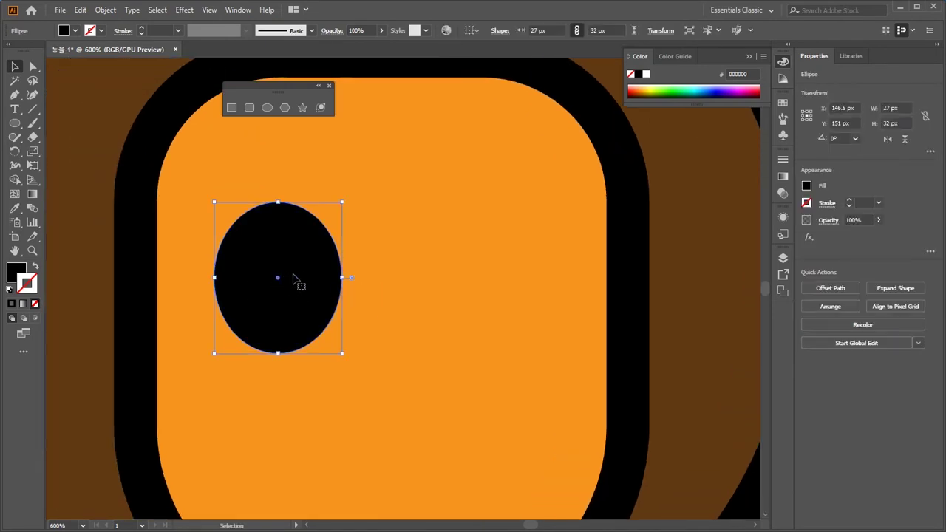
drag(293, 277, 253, 202)
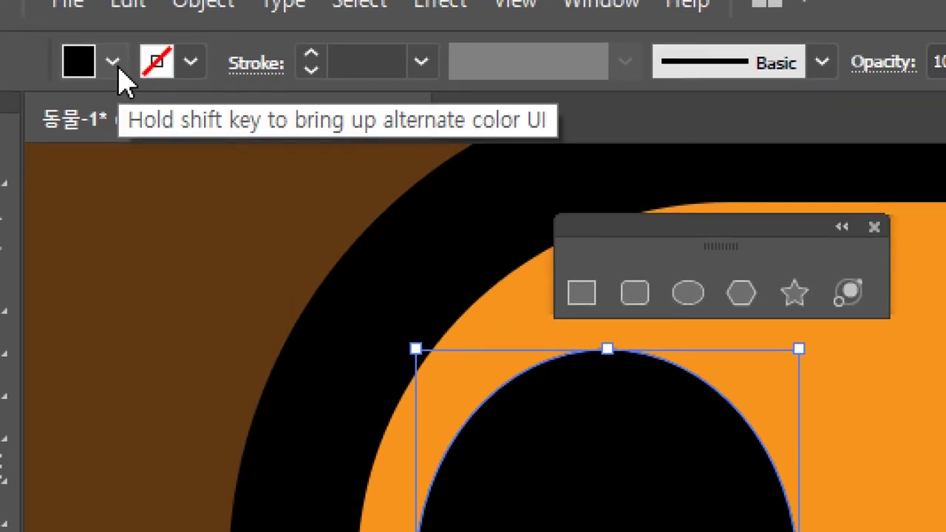
click(116, 68)
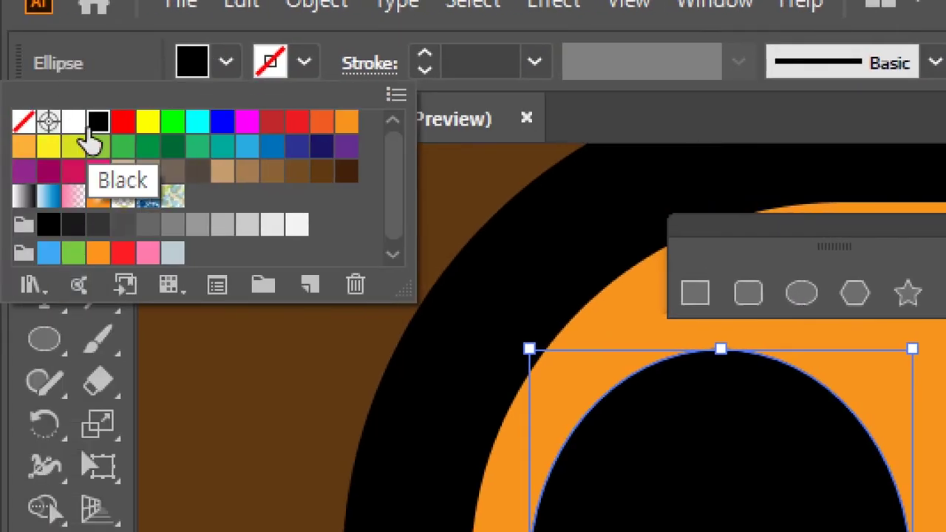
click(77, 124)
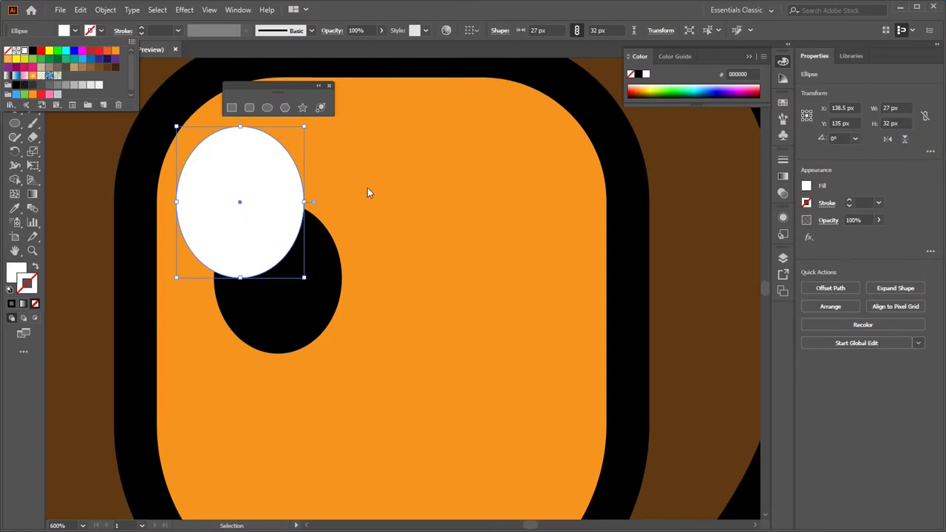
click(369, 193)
Step: Resize the white ellipse into an eye highlight slightly larger than 11 × 13 px in the black ellipse's upper-left part
drag(176, 127, 232, 215)
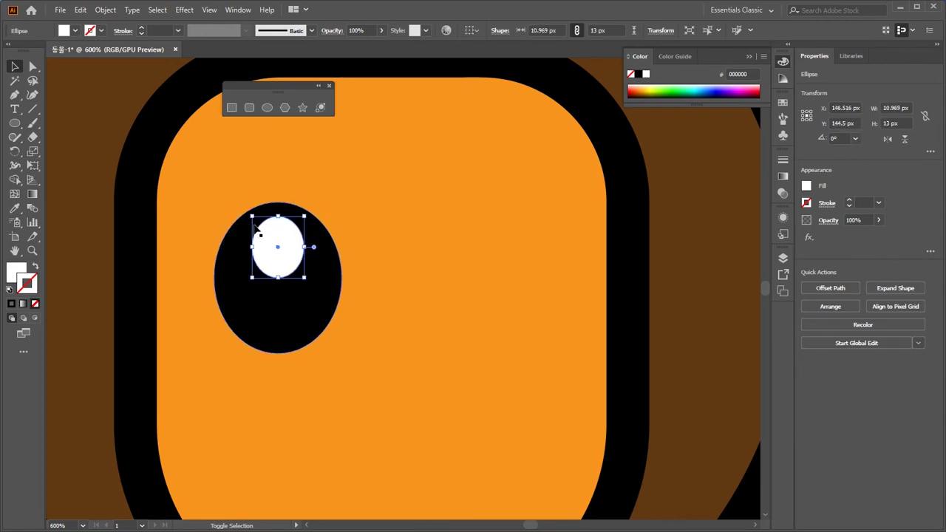
drag(285, 249, 268, 249)
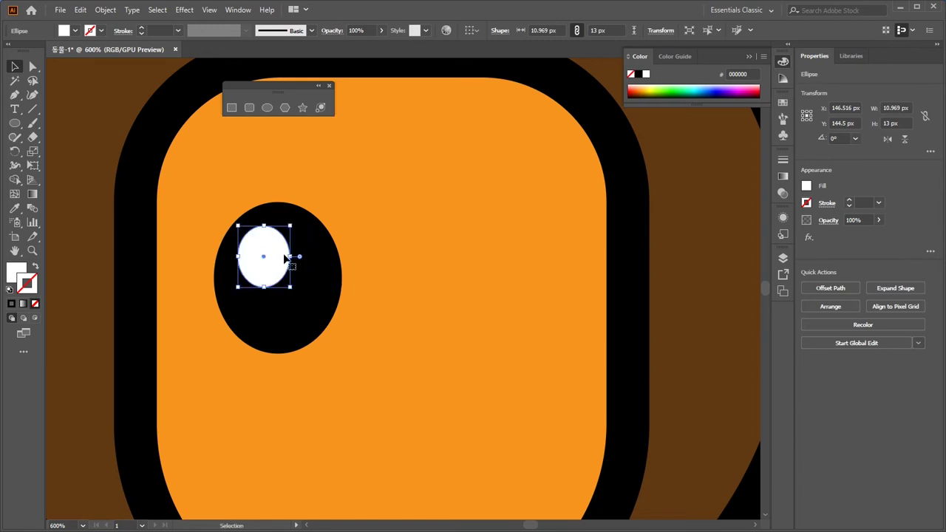
drag(292, 287, 322, 308)
click(380, 249)
Step: Add a second white highlight of about 6 × 7 px in the black eye's lower-right part, at about X 152.9, Y 156 px
drag(330, 264, 317, 307)
click(362, 256)
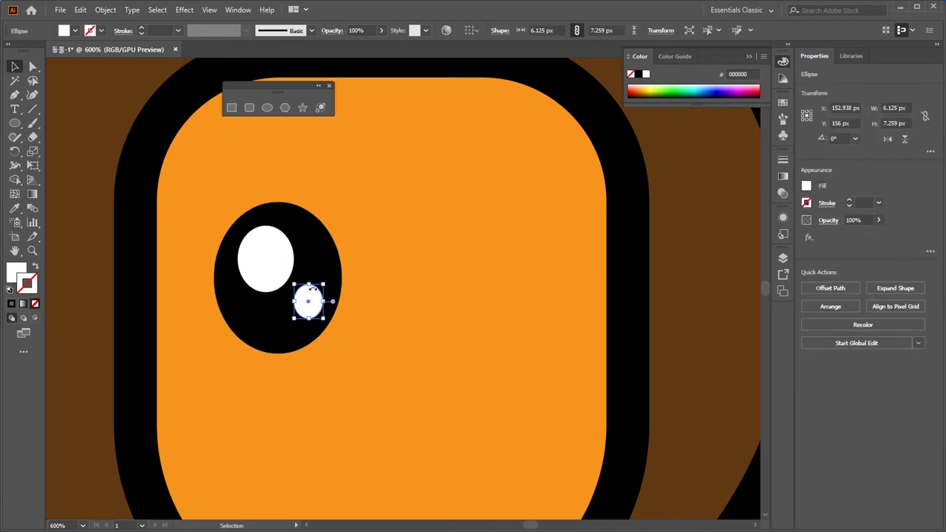
click(366, 308)
click(262, 259)
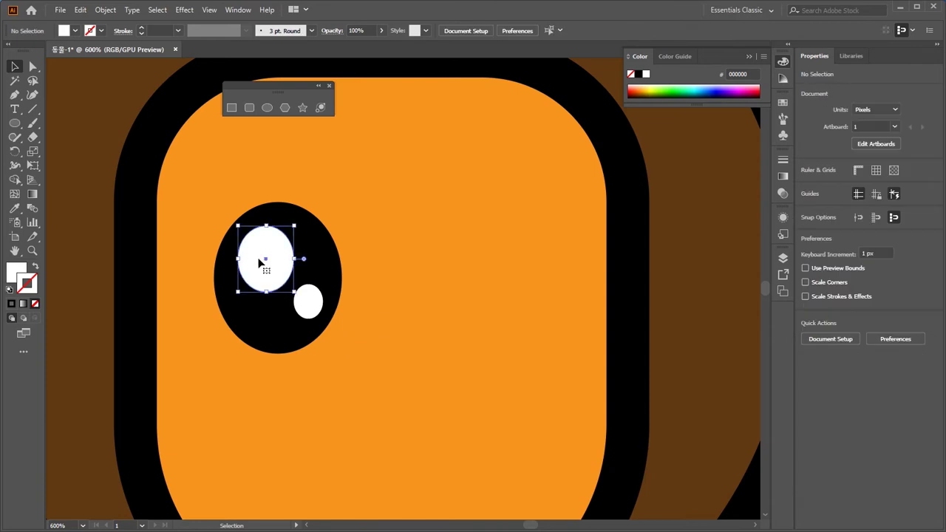
Step: Select the black ellipse with both white highlights and move them together up-left to about X 141.5, Y 147 px
click(408, 349)
drag(349, 348, 412, 373)
click(185, 179)
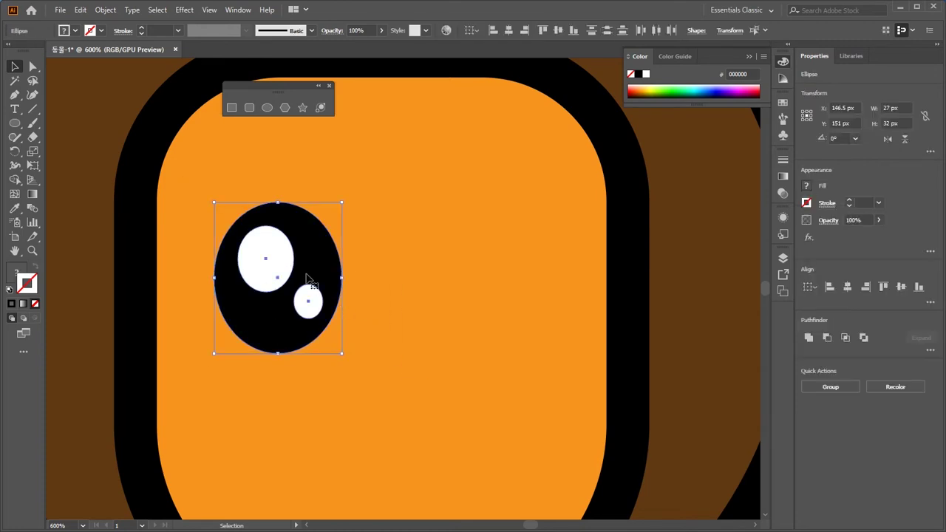
drag(312, 269, 291, 247)
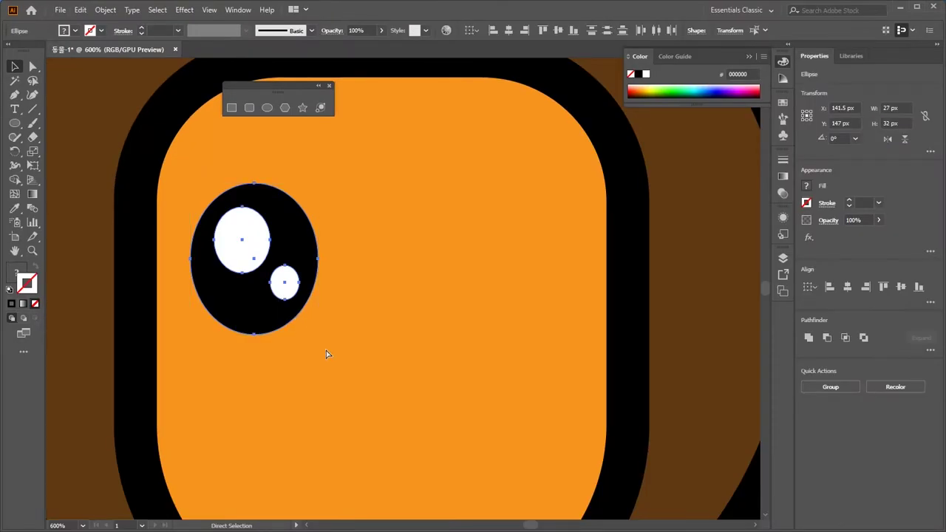
Step: Group the black ellipse and its two white highlights into one eye object, and deselect it
key(v)
click(370, 307)
click(294, 300)
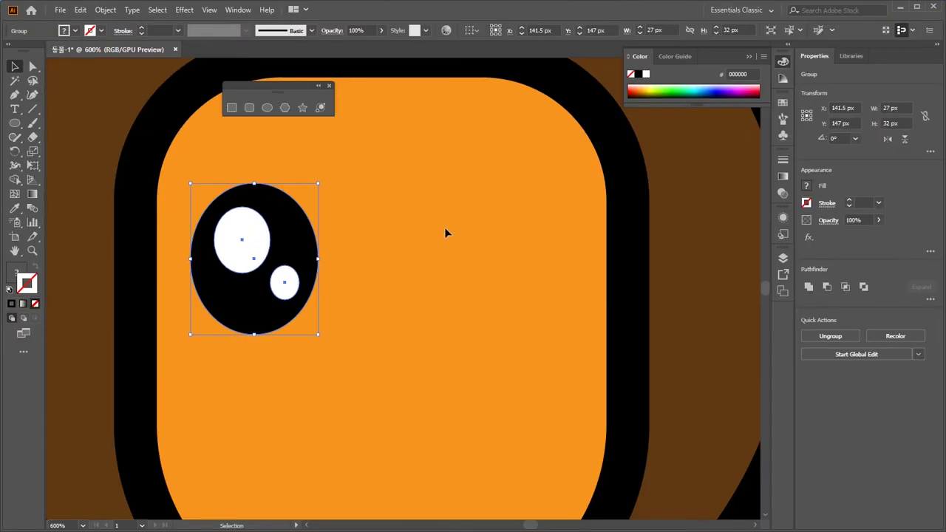
click(426, 235)
Step: Enlarge the eye group to about 28 × 33 px, duplicate it to the right, and shift the original eye slightly inward
key(ctrl+minus)
key(ctrl+minus)
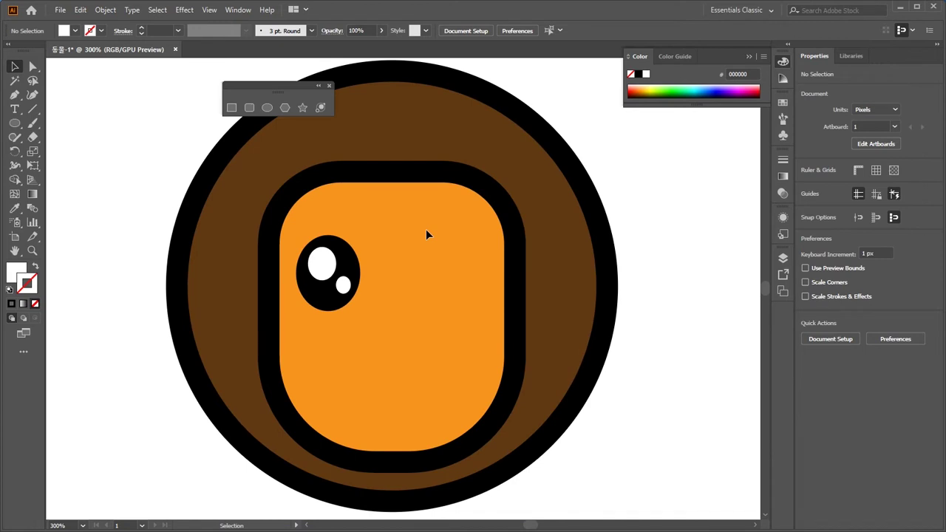
click(351, 299)
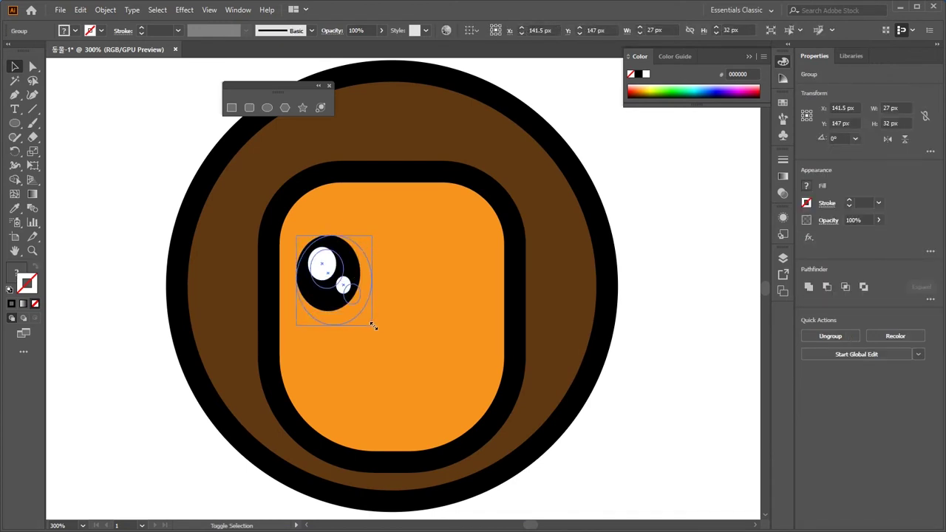
drag(373, 326, 446, 295)
click(401, 312)
click(361, 294)
click(400, 307)
click(467, 328)
drag(332, 289, 344, 290)
click(419, 362)
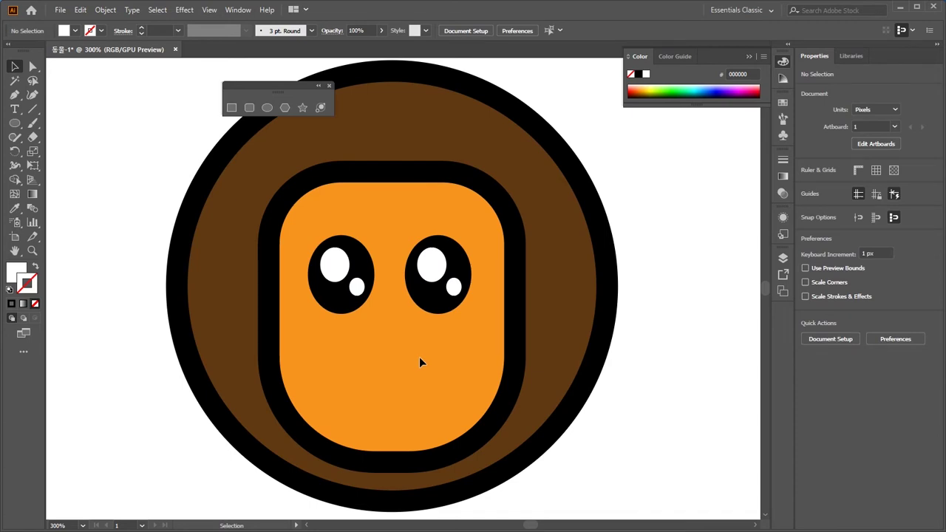
Step: Move the two eyes farther apart at the same height, with the left eye at about X 143, Y 147.6 px
drag(362, 306, 344, 289)
drag(440, 296, 448, 296)
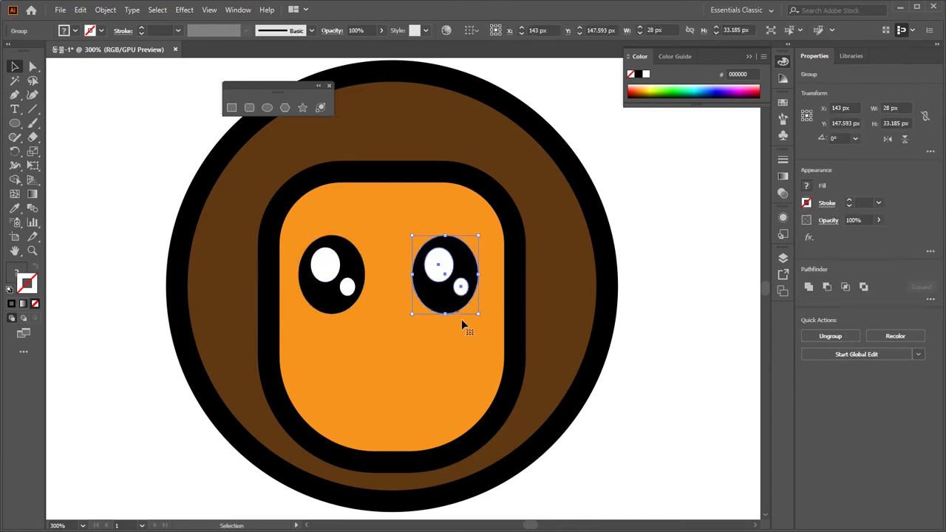
click(462, 345)
Step: Select both eyes and scale them down proportionally together to about 21 × 24.9 px each
click(363, 303)
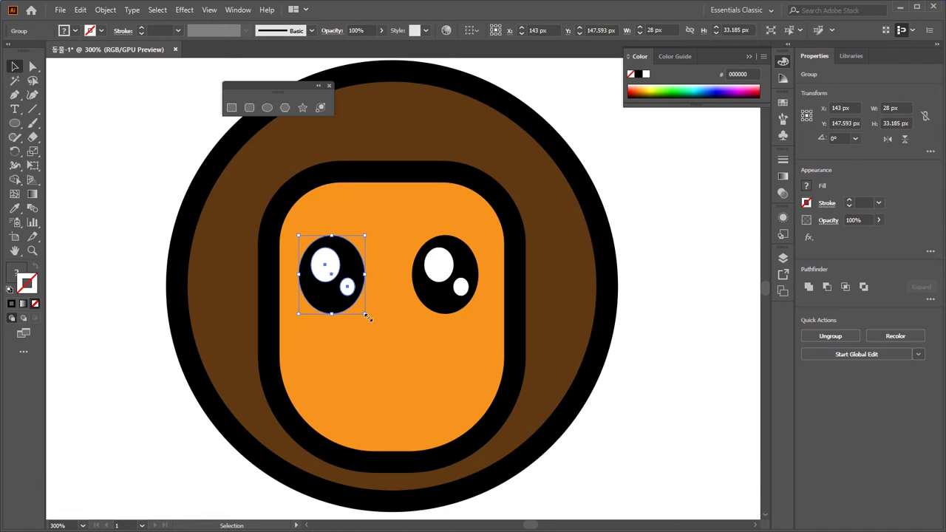
shift+click(443, 301)
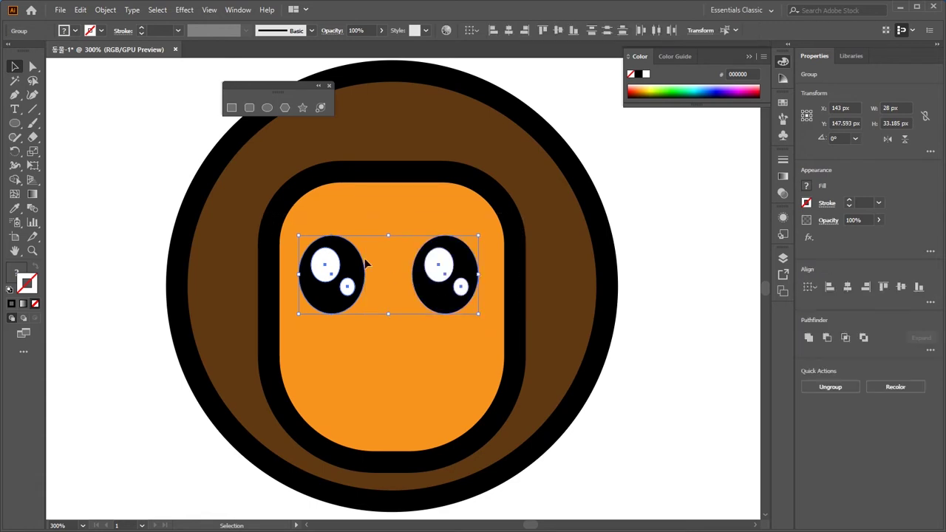
drag(479, 313, 533, 349)
key(ctrl+shift+a)
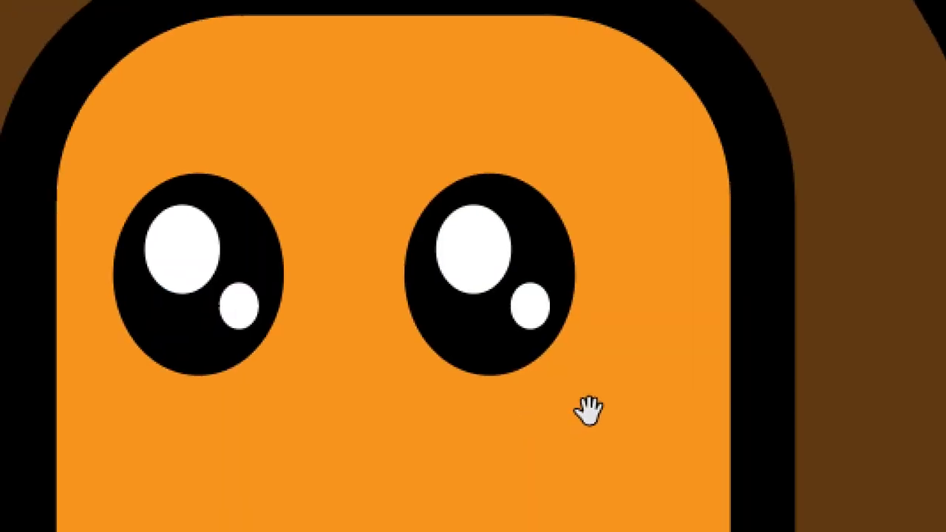
drag(655, 407, 268, 219)
drag(574, 379, 517, 365)
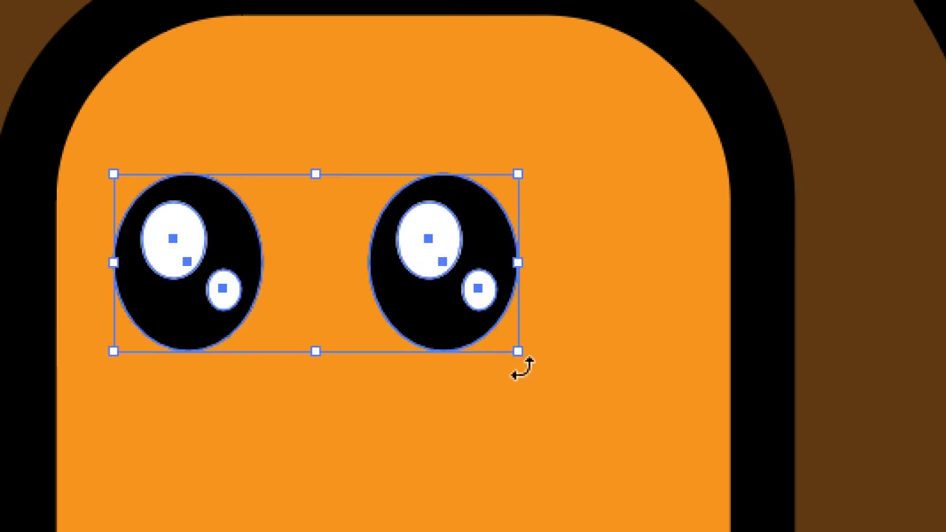
key(ctrl+shift+a)
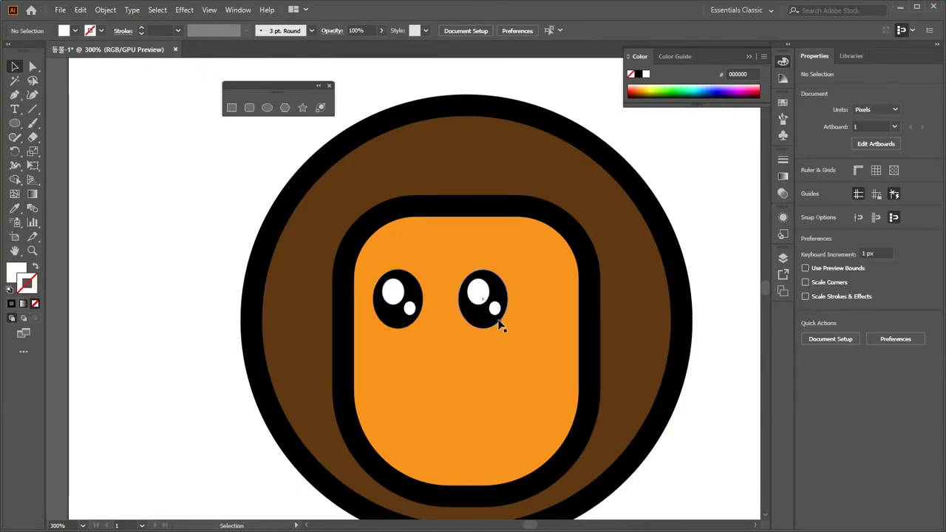
Step: Reposition both reduced eyes at the same height, centred horizontally in the upper half of the orange face
drag(467, 308, 489, 312)
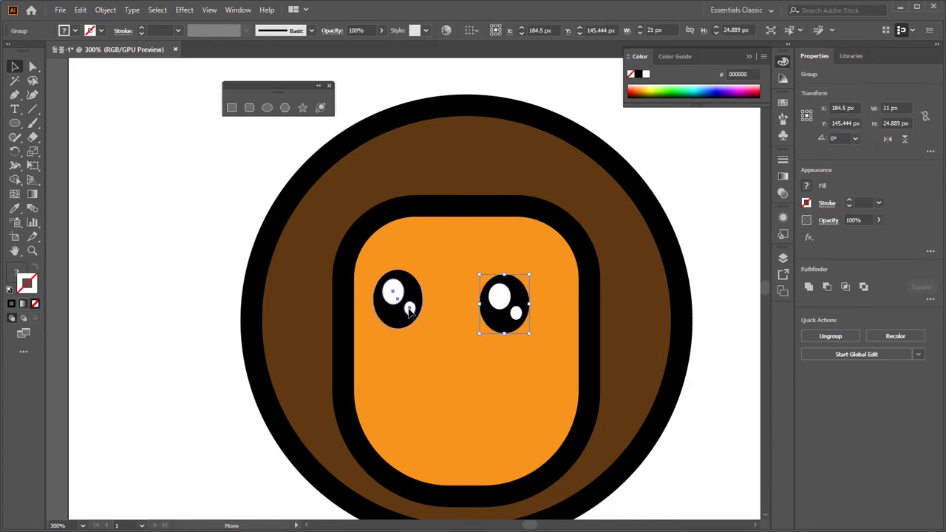
drag(399, 303, 436, 319)
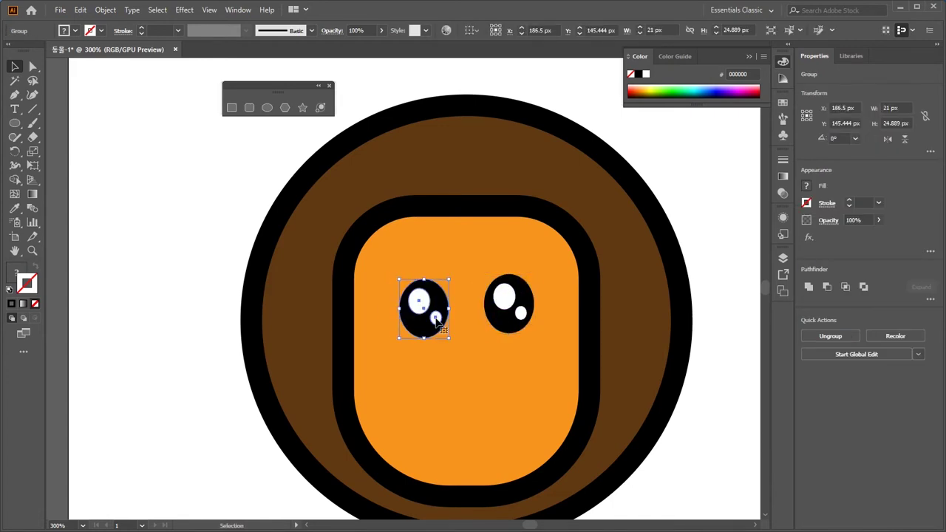
click(507, 375)
drag(510, 385, 466, 356)
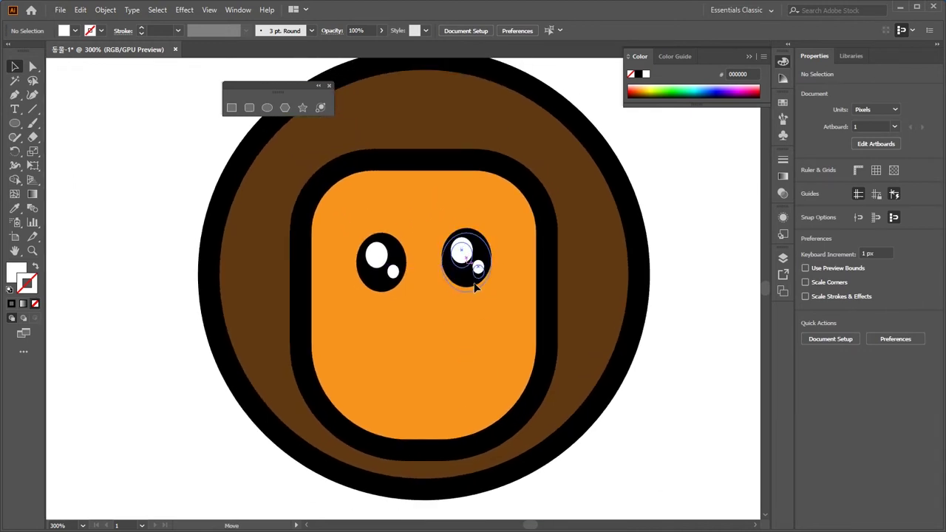
click(474, 284)
click(471, 329)
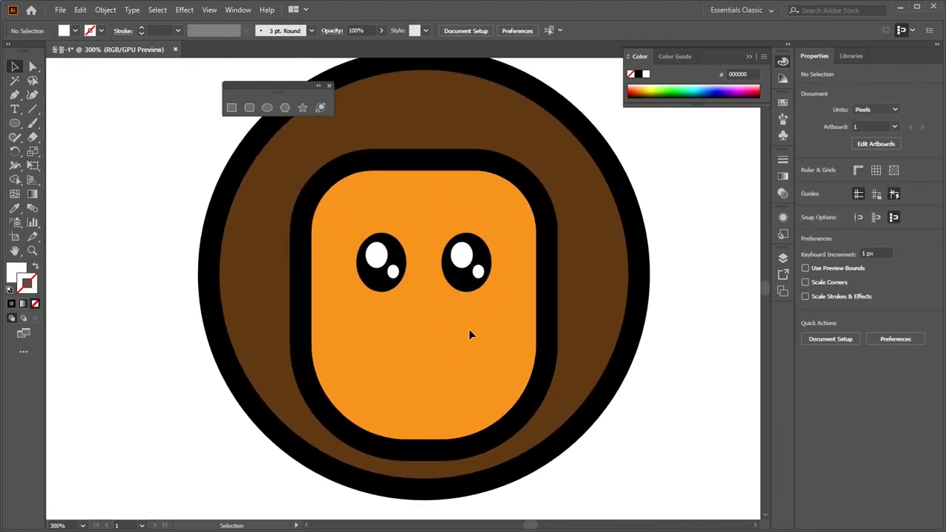
Step: Fine-tune the eyes' horizontal spacing, placing the left eye at about X 148.5, Y 147.4 px and the right eye level with it
key(ctrl+minus)
key(ctrl+minus)
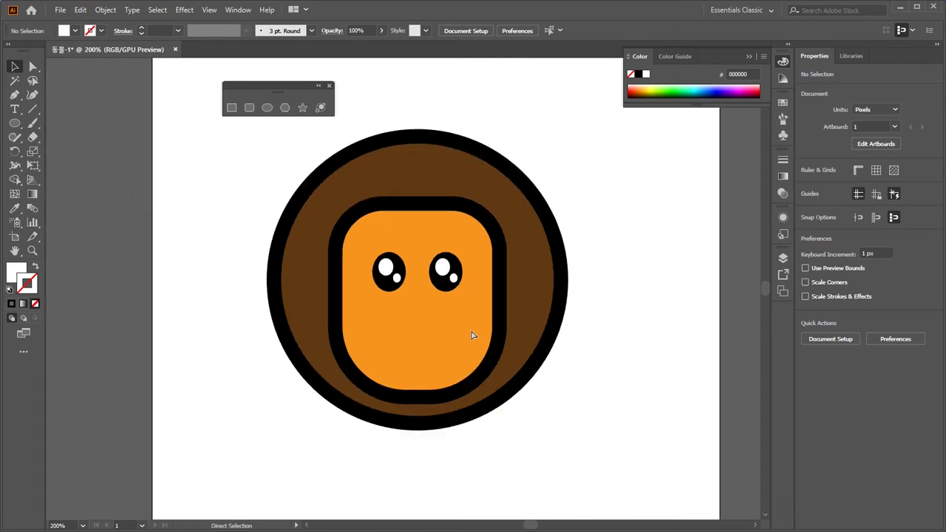
key(ctrl+plus)
key(ctrl+plus)
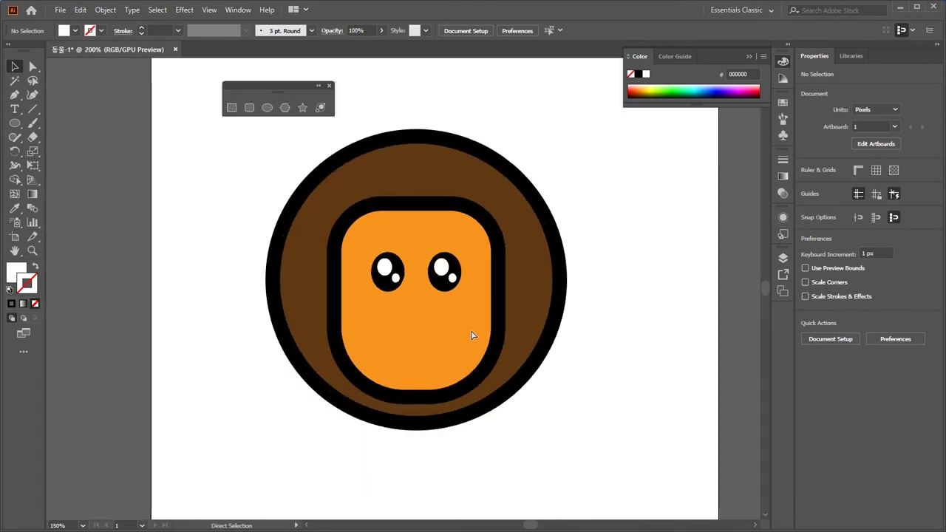
drag(400, 286, 387, 285)
drag(466, 277, 470, 278)
click(463, 320)
drag(380, 282, 387, 282)
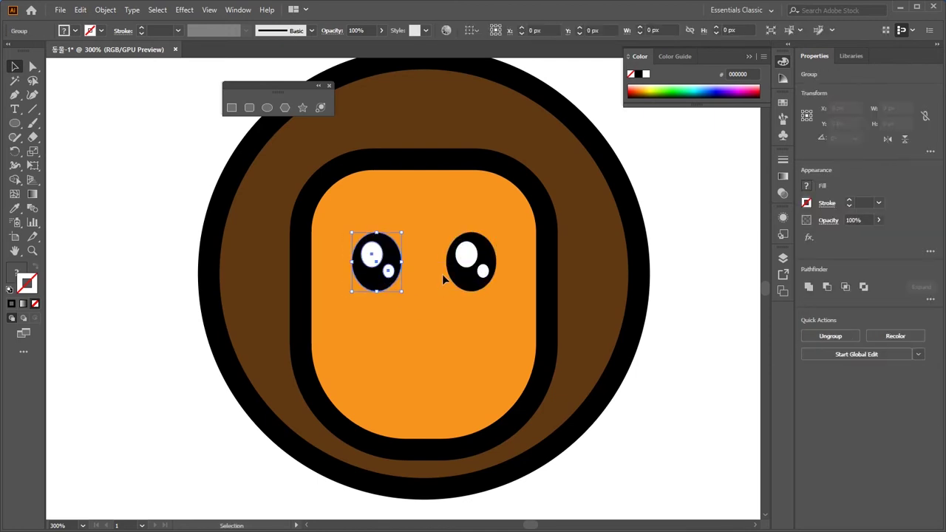
drag(449, 270, 444, 270)
click(491, 325)
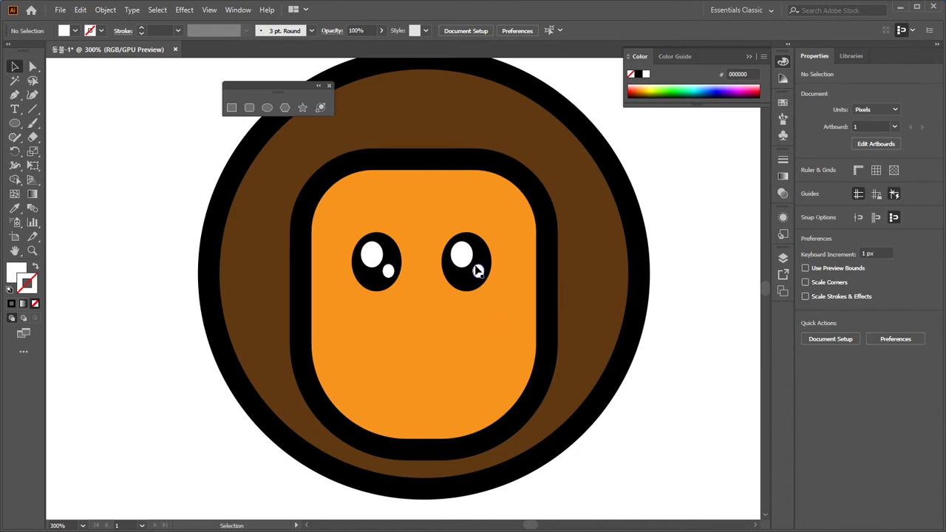
click(373, 269)
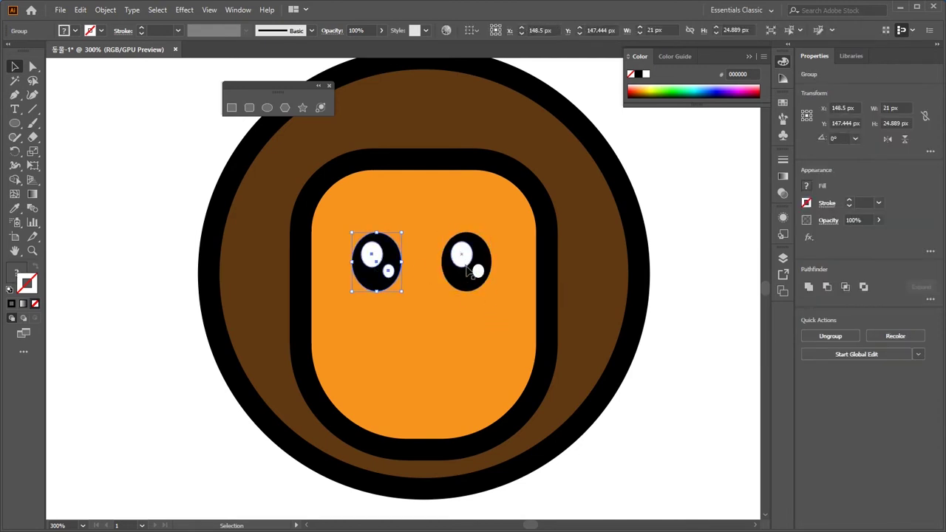
click(465, 262)
click(460, 347)
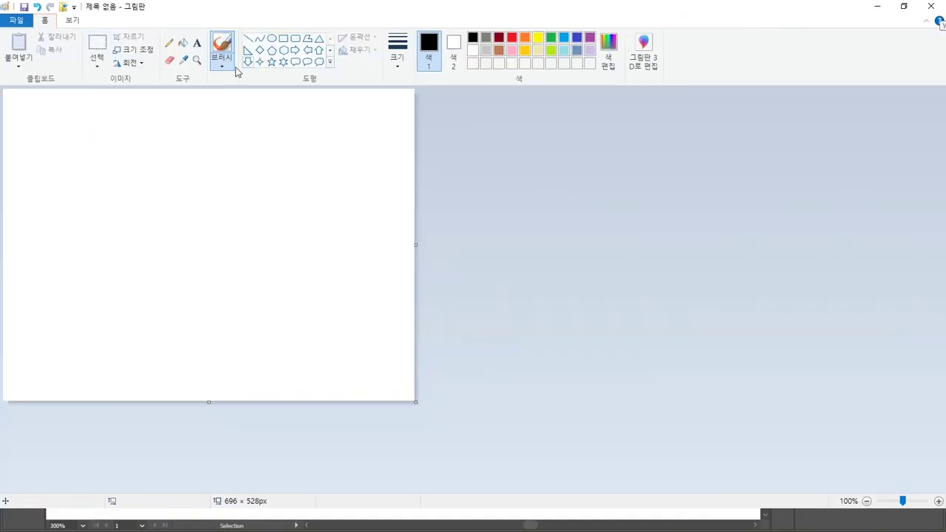
Step: Switch to Paint and sketch a shaded inverted-triangle nose with a vertical line below it that splits into two curved mouth strokes
click(170, 42)
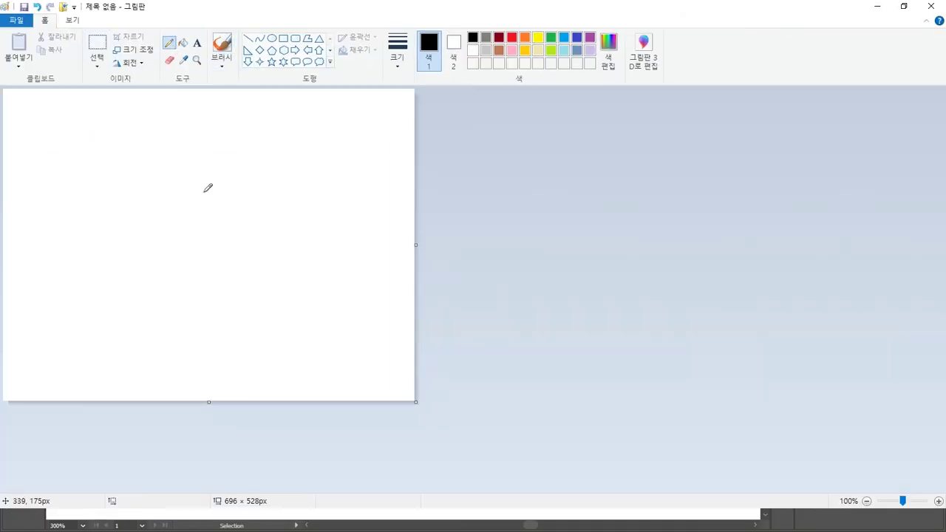
mouse_move(161, 197)
mouse_down()
mouse_move(191, 231)
mouse_move(162, 198)
mouse_move(210, 190)
mouse_move(192, 235)
mouse_up()
key(ctrl)
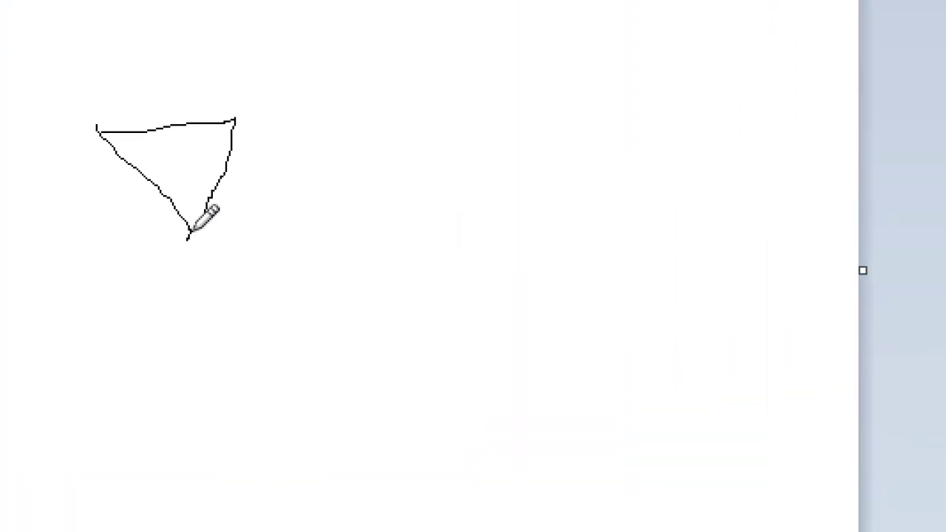
mouse_move(191, 231)
mouse_down()
mouse_move(201, 330)
mouse_move(154, 365)
mouse_move(102, 375)
mouse_up()
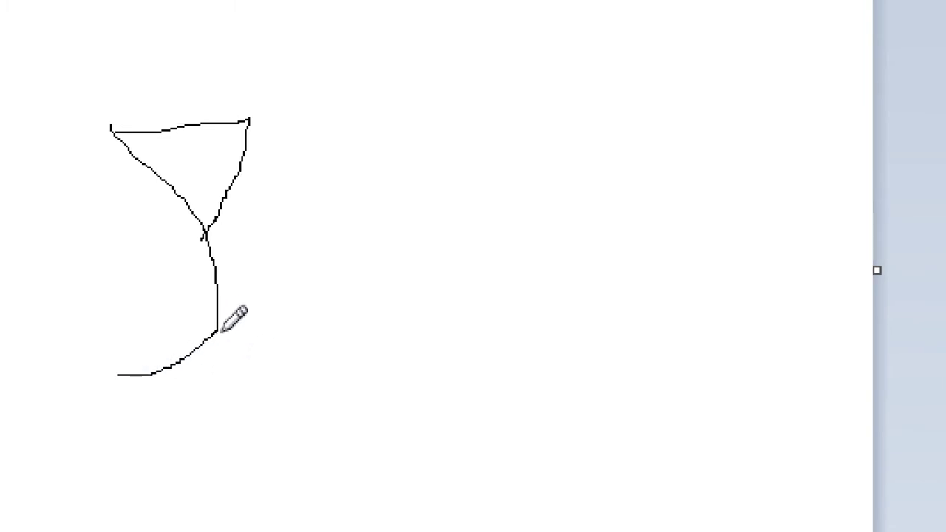
drag(220, 332, 309, 370)
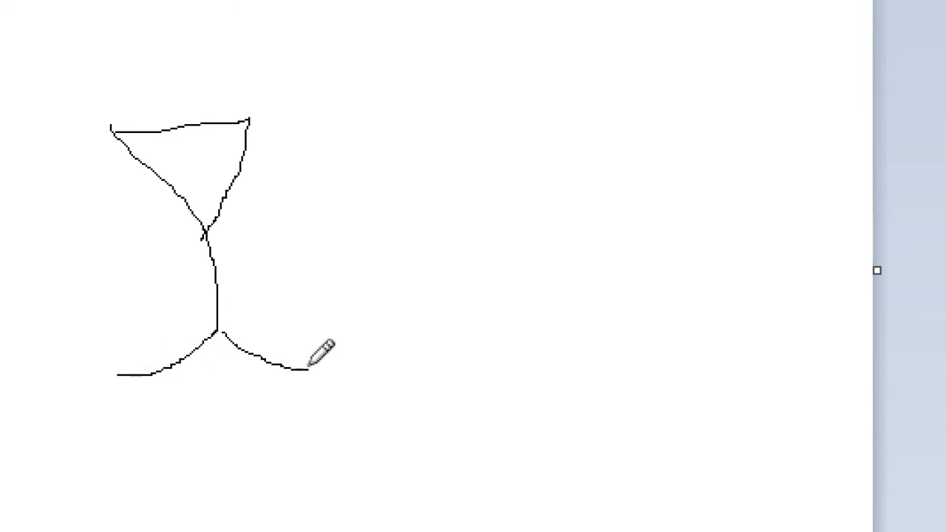
mouse_move(141, 152)
mouse_down()
mouse_move(170, 141)
mouse_move(204, 178)
mouse_up()
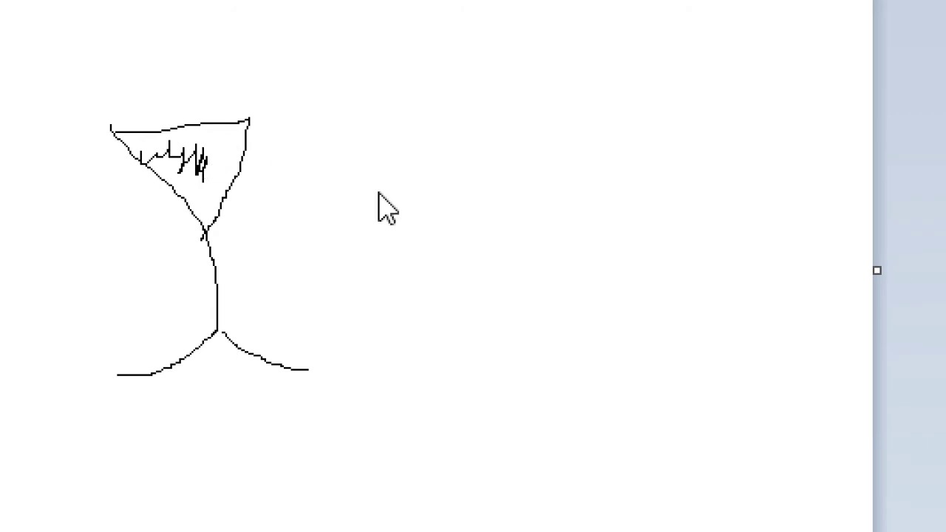
Step: Sketch an upside-down Y mouth beside the first drawing and add nose strokes above its stem
mouse_move(457, 191)
mouse_down()
mouse_move(467, 336)
mouse_move(364, 403)
mouse_up()
drag(464, 342, 560, 405)
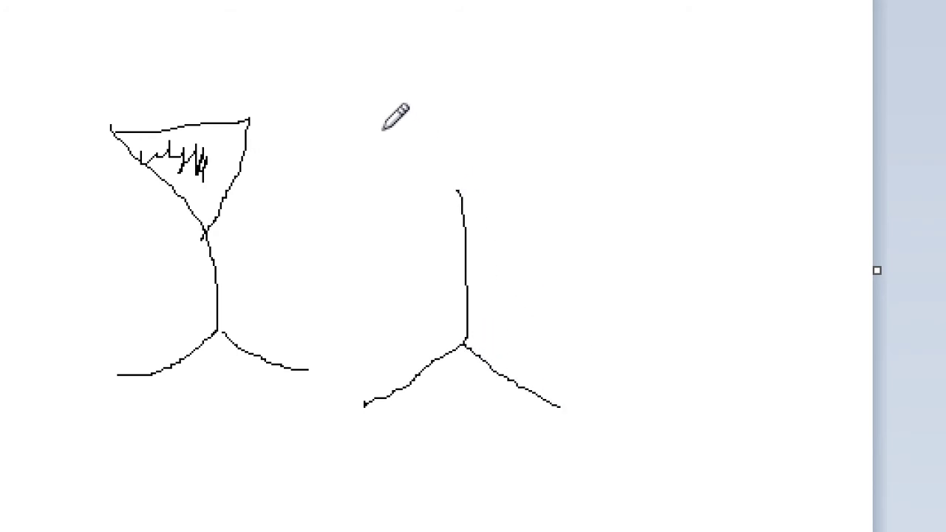
drag(364, 114, 474, 194)
mouse_move(378, 113)
mouse_down()
mouse_move(541, 116)
mouse_move(467, 189)
mouse_up()
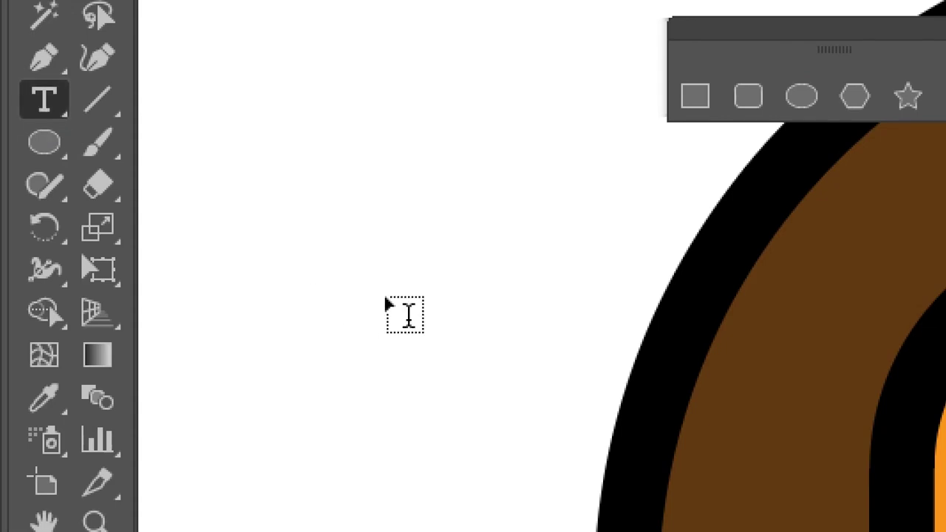
Step: Return to Illustrator and add the point text "Y" on the empty artboard area beside the brown circle
click(383, 263)
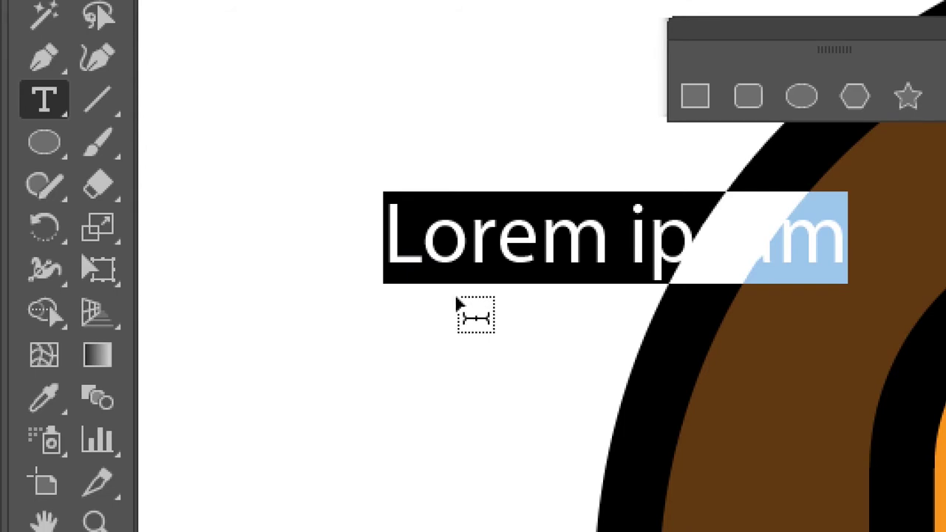
text(ㅛㄴ)
key(BackSpace)
key(BackSpace)
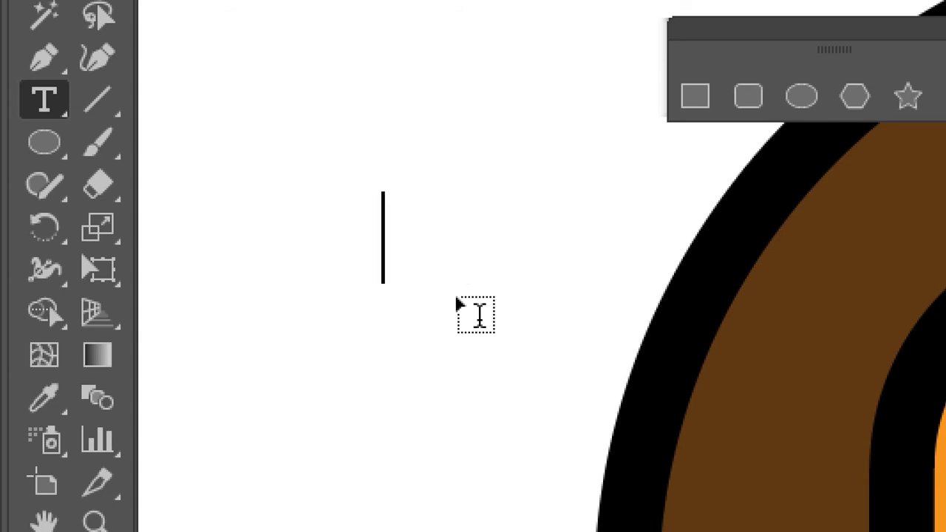
text(Y)
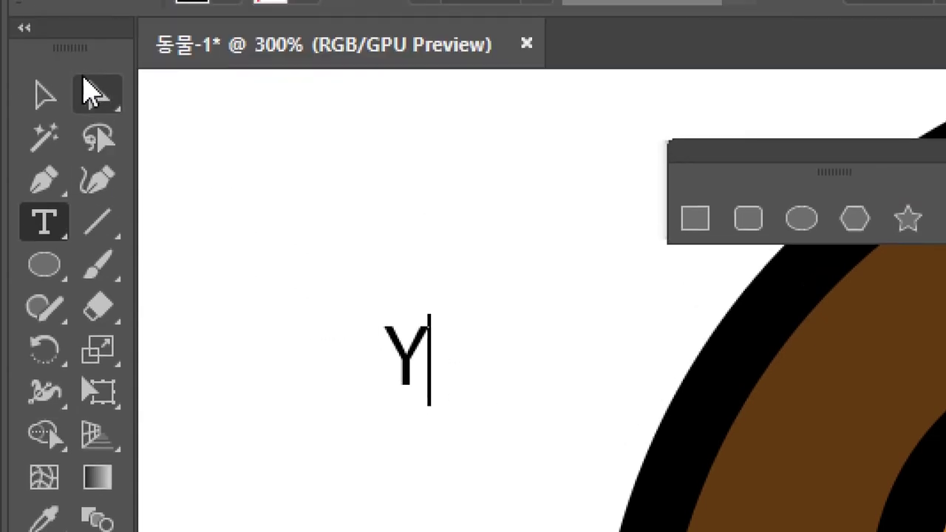
Step: Enlarge the Y text object and rotate it 180° into an upside-down mouth shape
click(45, 94)
drag(433, 311, 496, 259)
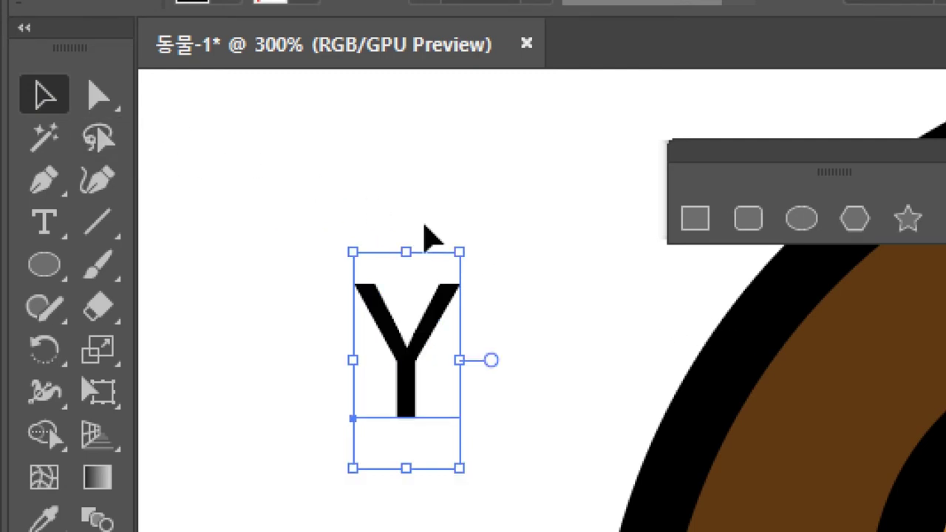
mouse_move(477, 232)
mouse_down()
mouse_move(562, 327)
mouse_move(419, 182)
mouse_move(399, 192)
mouse_move(461, 235)
mouse_up()
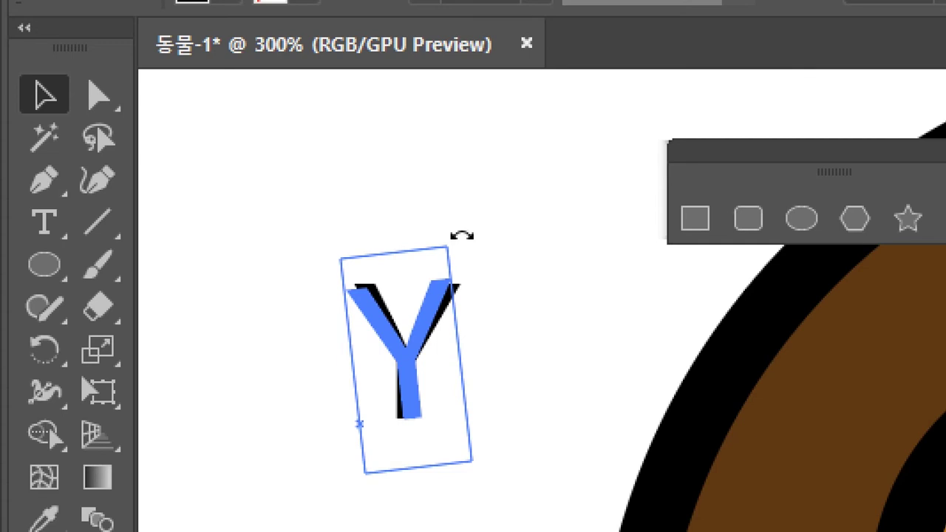
drag(461, 235, 352, 461)
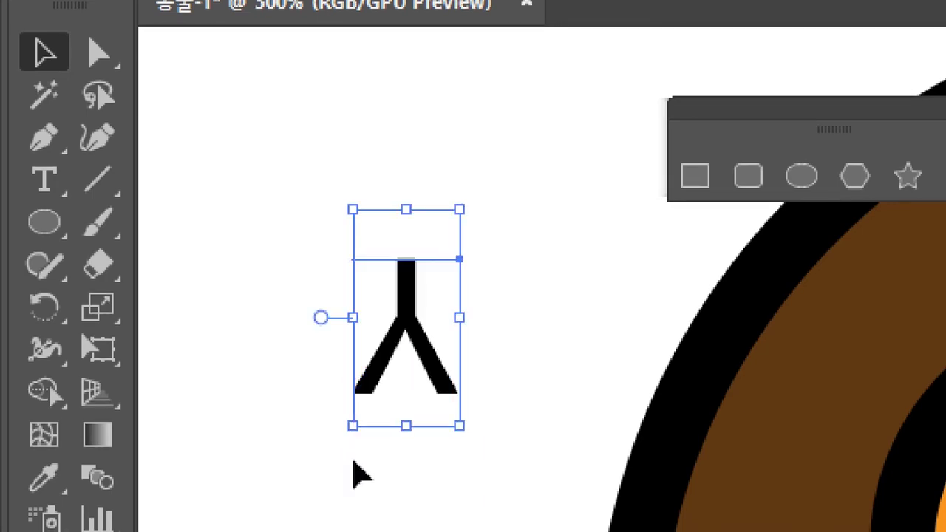
Step: Move the upside-down Y mouth onto the orange face, centred below the two eyes
click(532, 332)
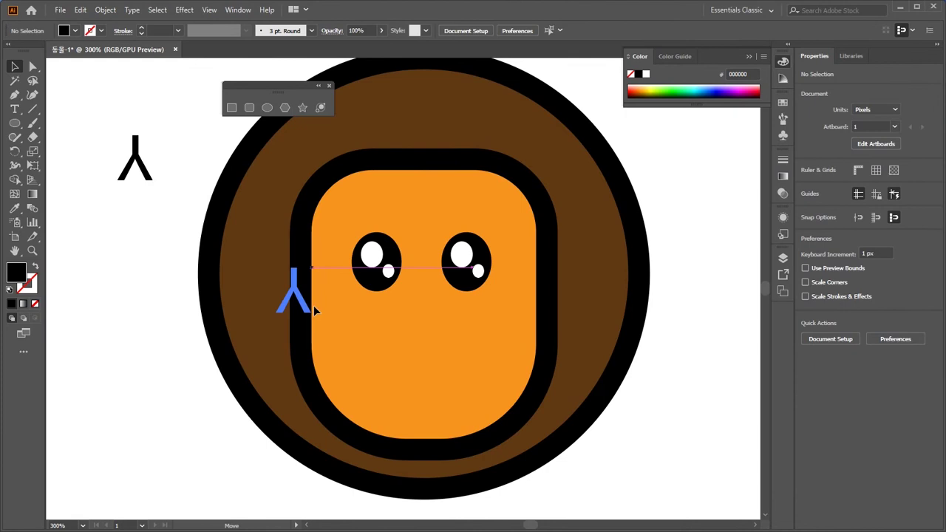
drag(314, 311, 435, 374)
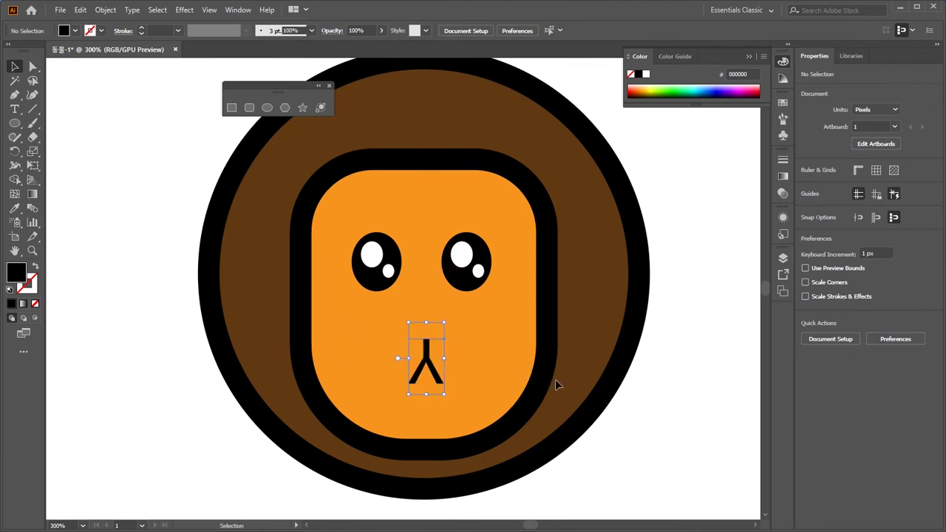
key(ctrl+shift+a)
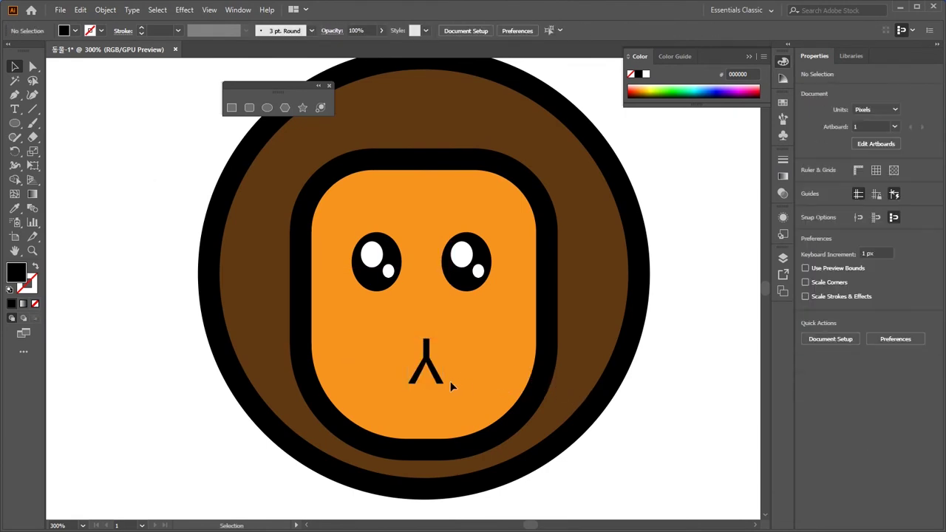
drag(440, 381, 437, 370)
key(ctrl+shift+a)
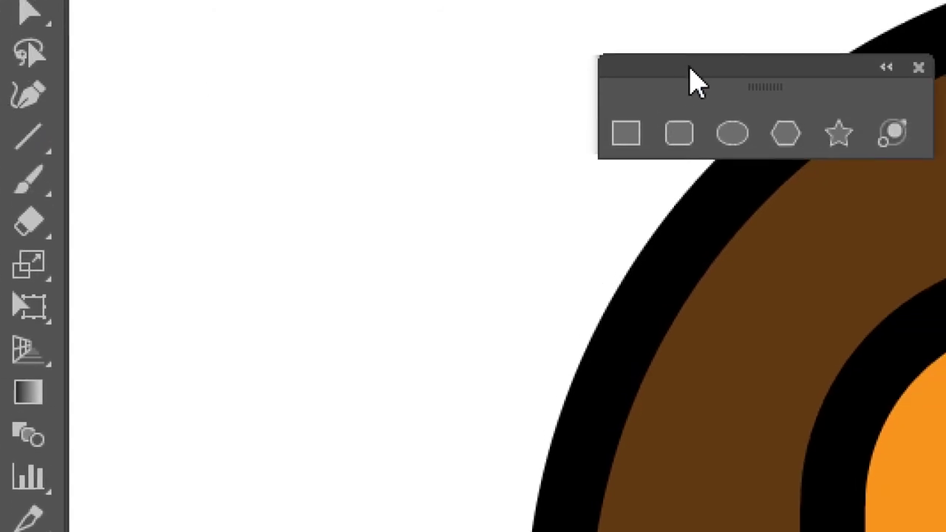
Step: Draw a filled black inverted triangle about 19 × 9 px with the Pen tool on the empty artboard area beside the brown circle
drag(690, 42, 475, 42)
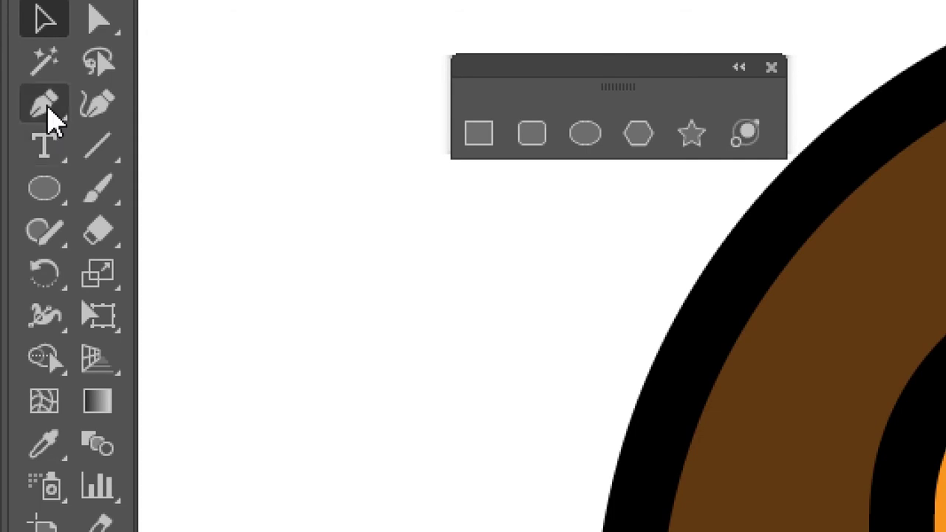
click(47, 107)
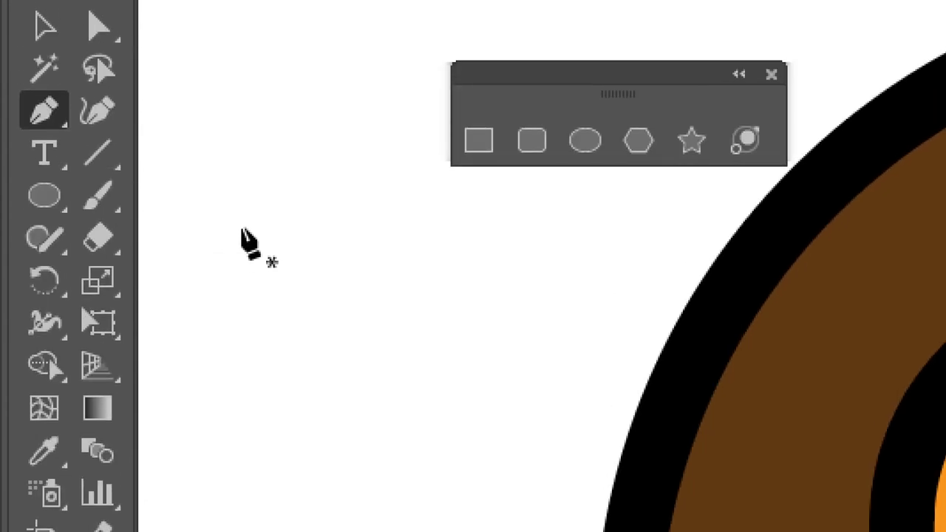
click(237, 224)
click(374, 224)
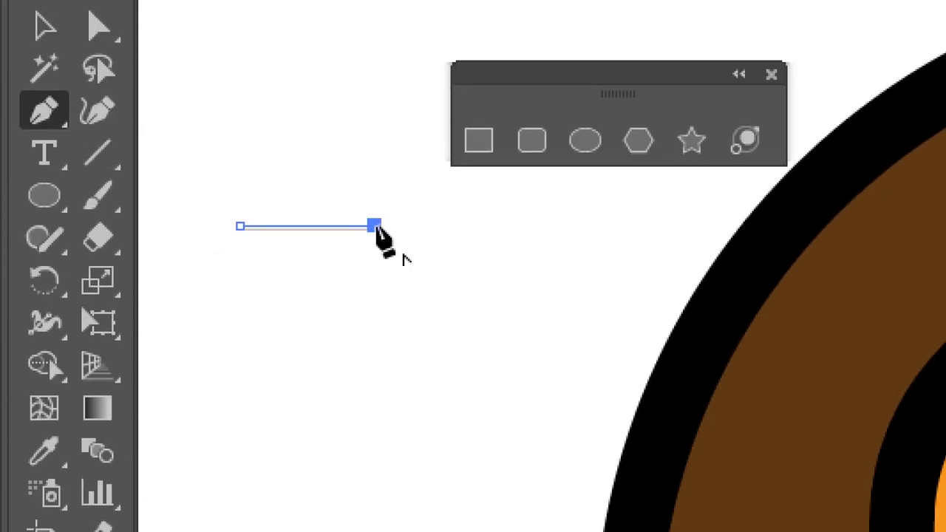
click(305, 288)
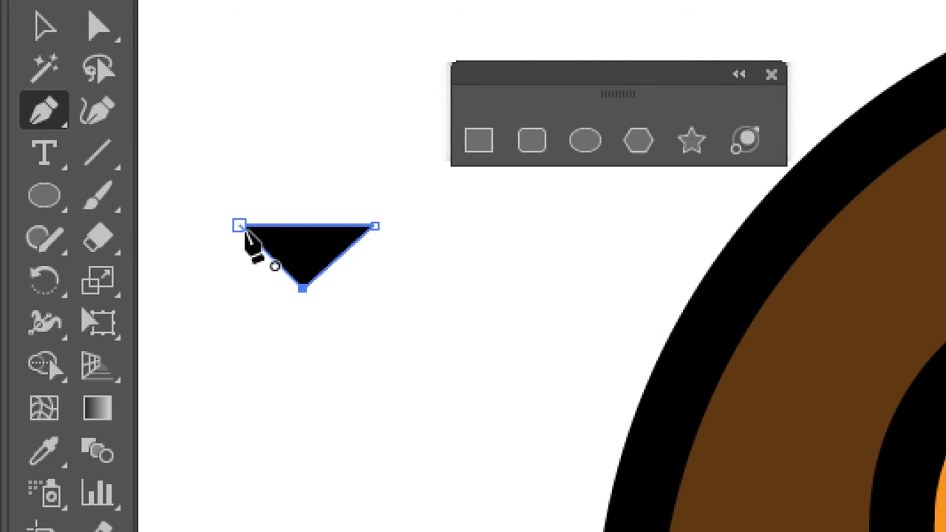
click(239, 225)
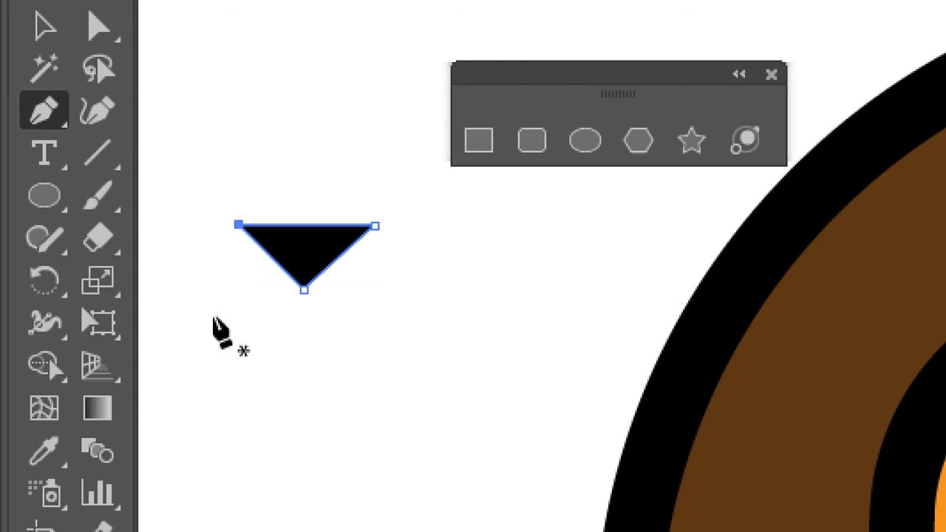
click(51, 26)
click(313, 157)
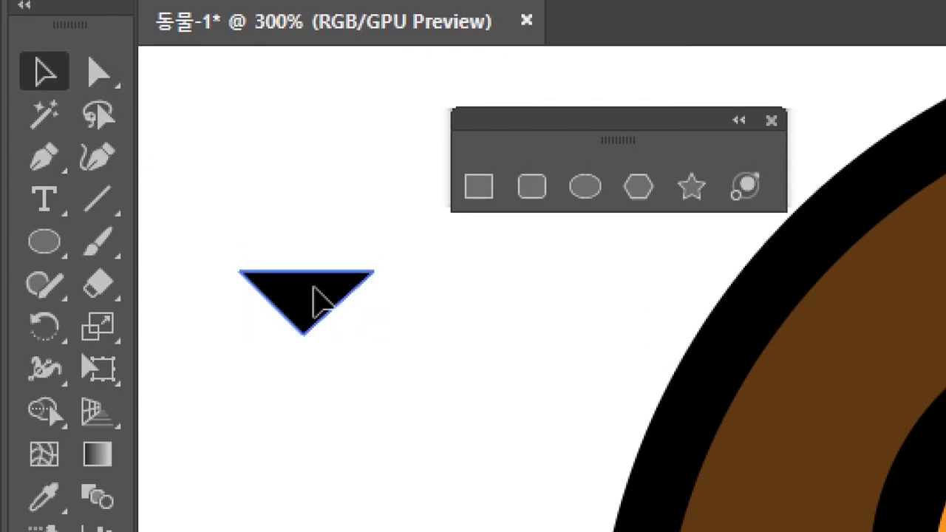
Step: Position the inverted triangle as a nose on top of the upside-down Y mouth's stem
drag(313, 298, 945, 531)
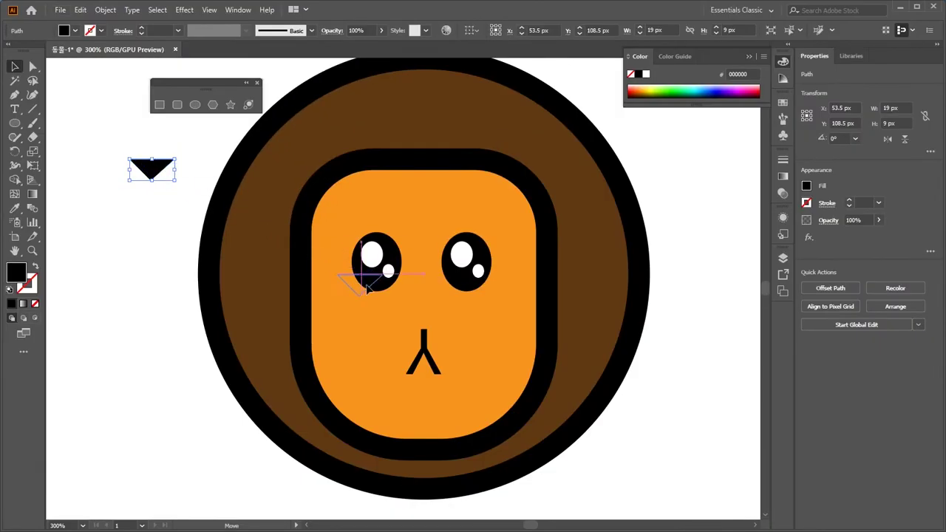
drag(367, 288, 425, 329)
key(ctrl+shift+a)
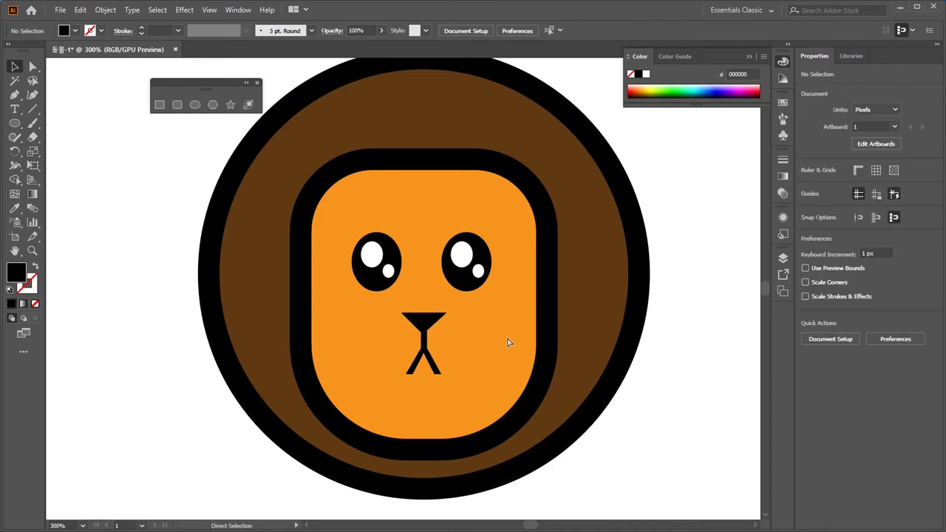
key(ctrl+plus)
key(ctrl+plus)
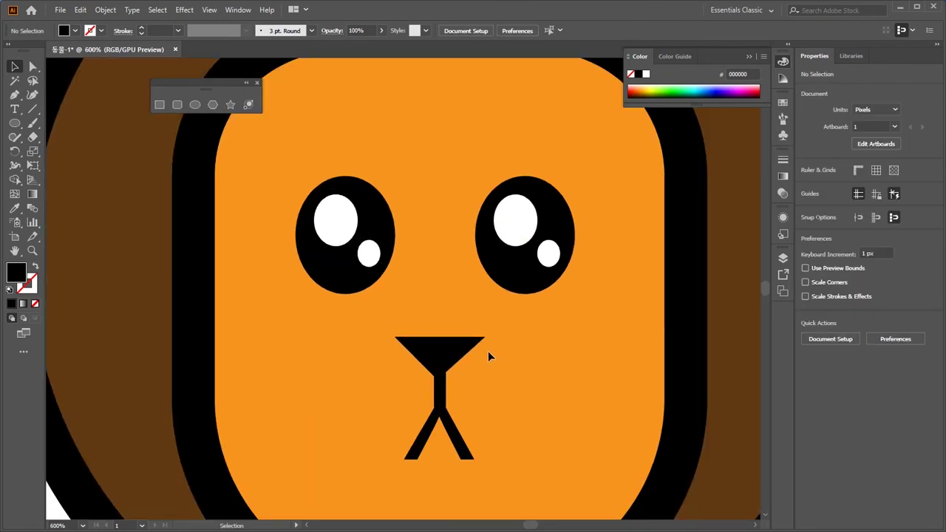
scroll(489, 343, down, 2)
drag(443, 312, 447, 318)
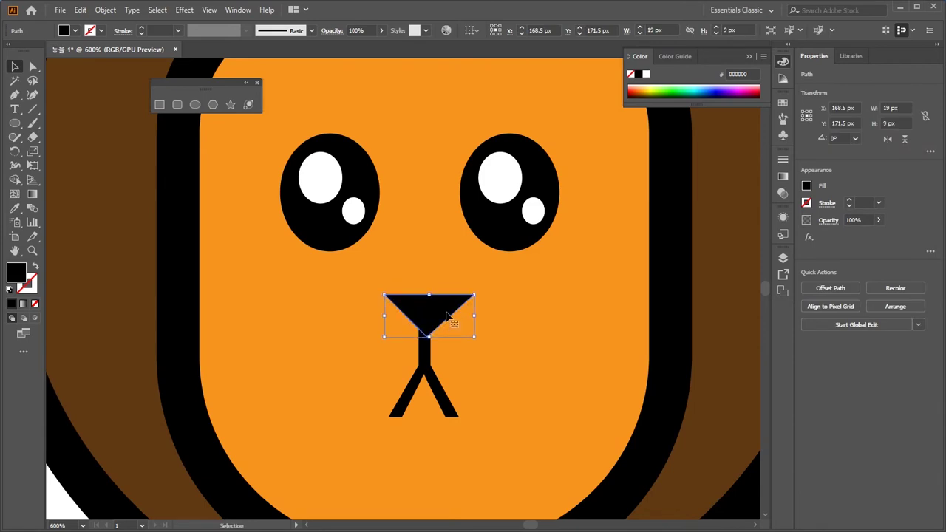
click(294, 296)
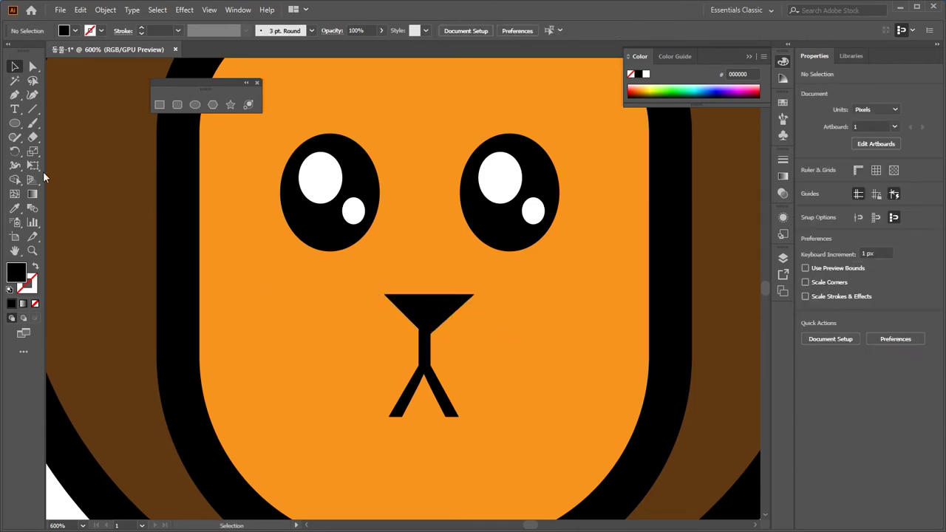
Step: Add the point text "ㅅㅅ ㅡㅜㅡ" on the empty artboard area beside the brown circle
key(alt)
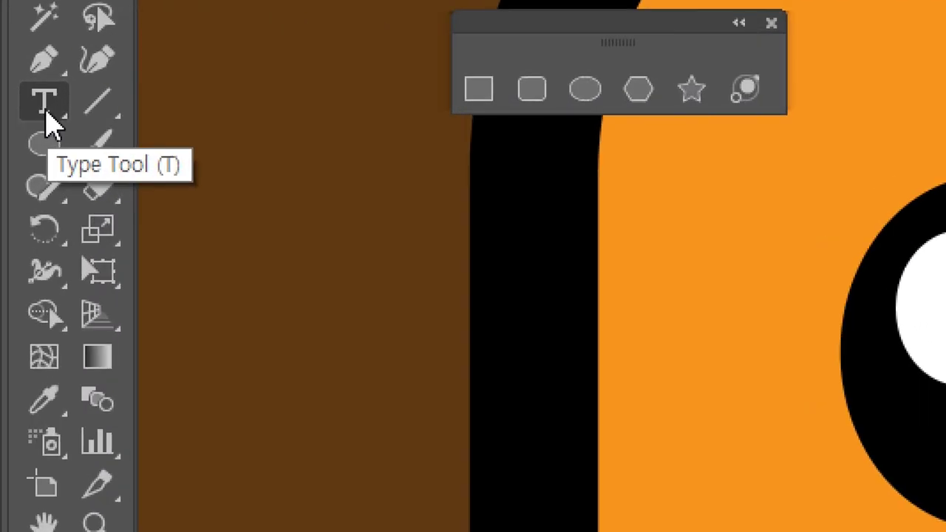
click(45, 111)
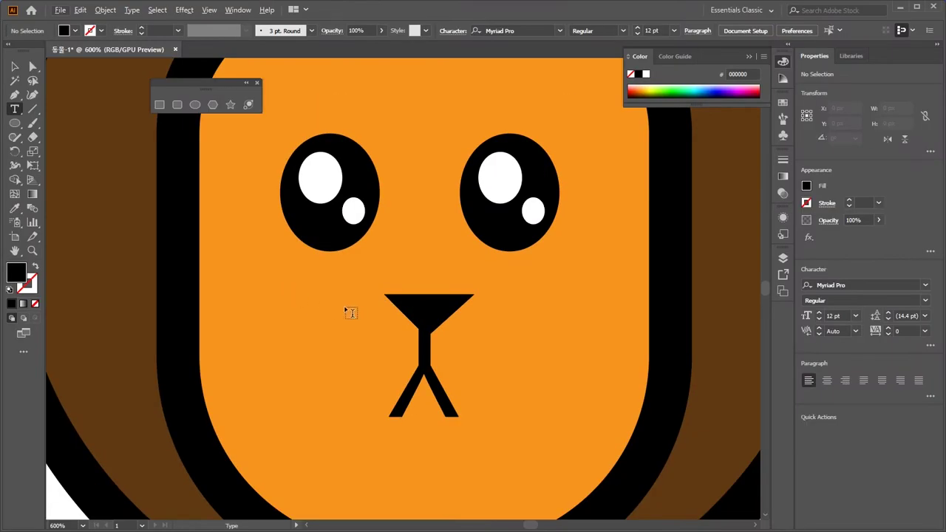
scroll(589, 268, up, 5)
click(179, 222)
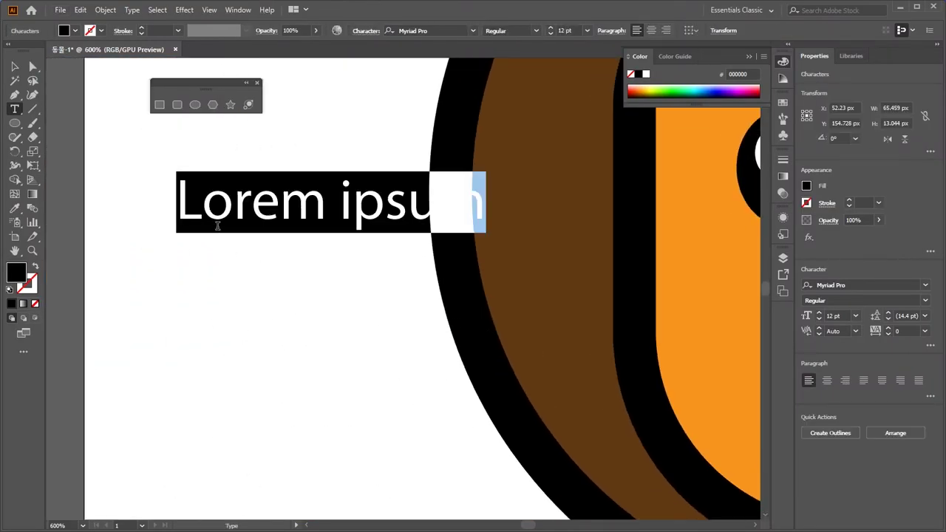
text(ㅅㅅ)
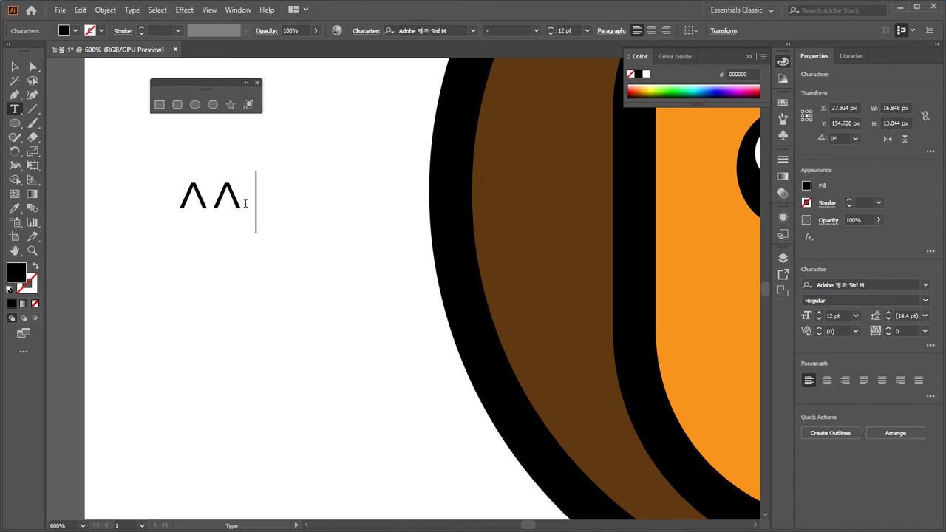
text(ㅡㅜ)
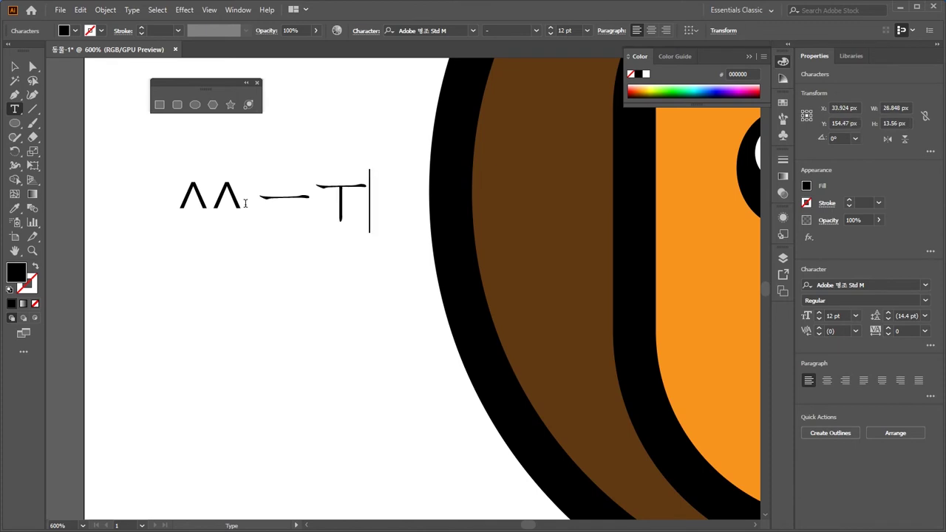
text(ㅡ)
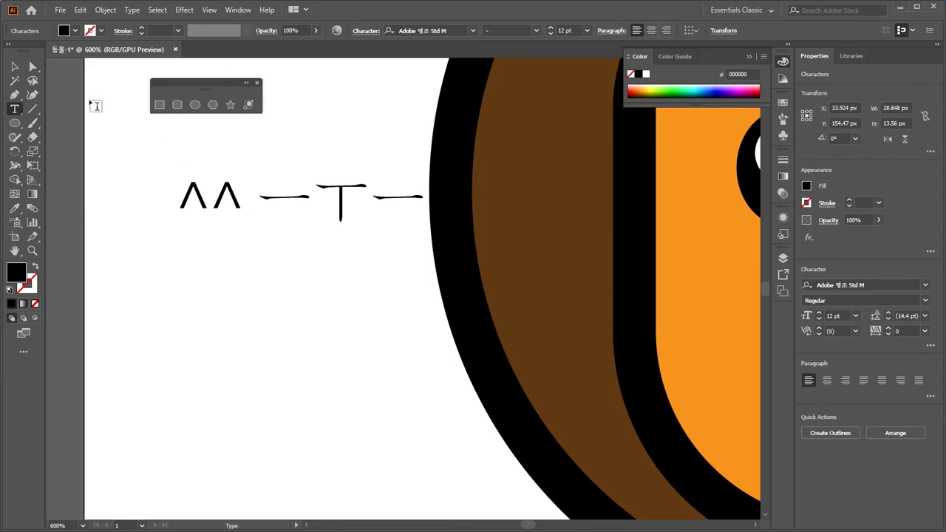
key(Escape)
Step: Duplicate the Korean-letter text below itself and replace the copy's content with the special character ▼
drag(327, 207, 288, 356)
double_click(249, 353)
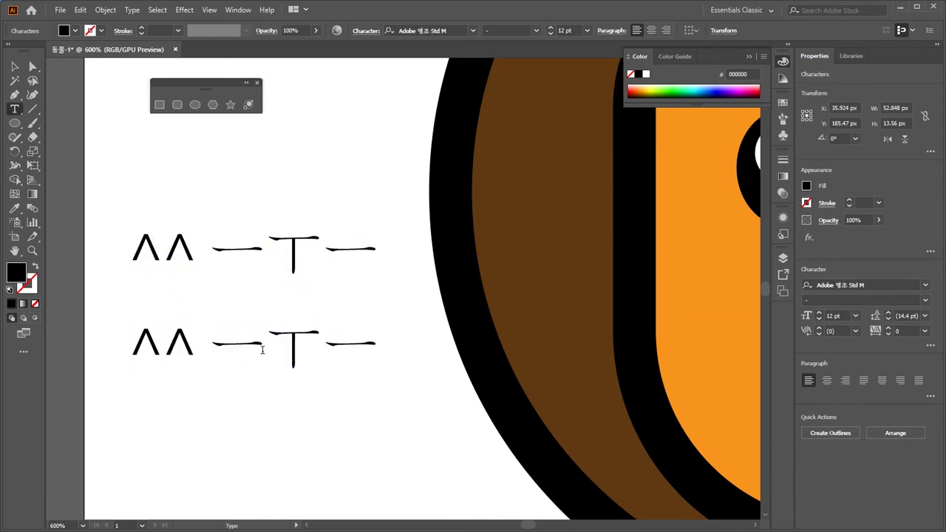
key(ctrl+a)
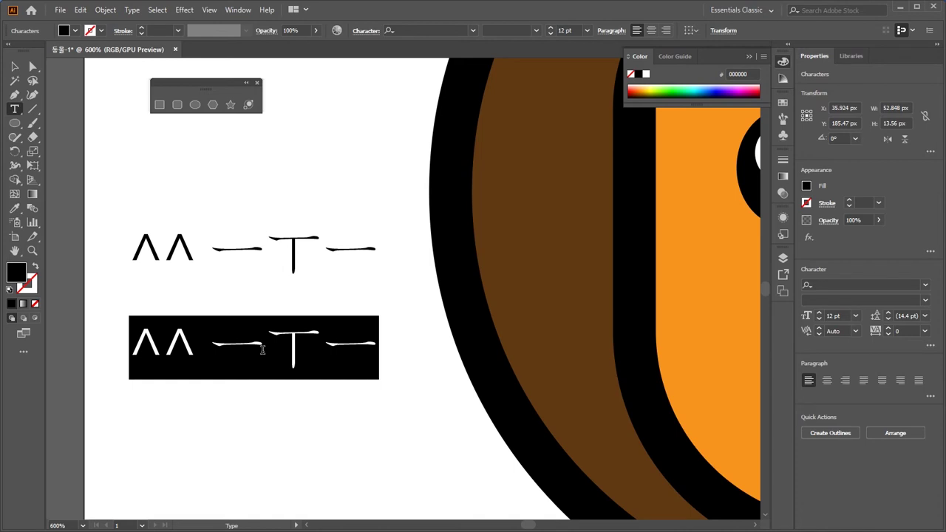
text(ㅁ)
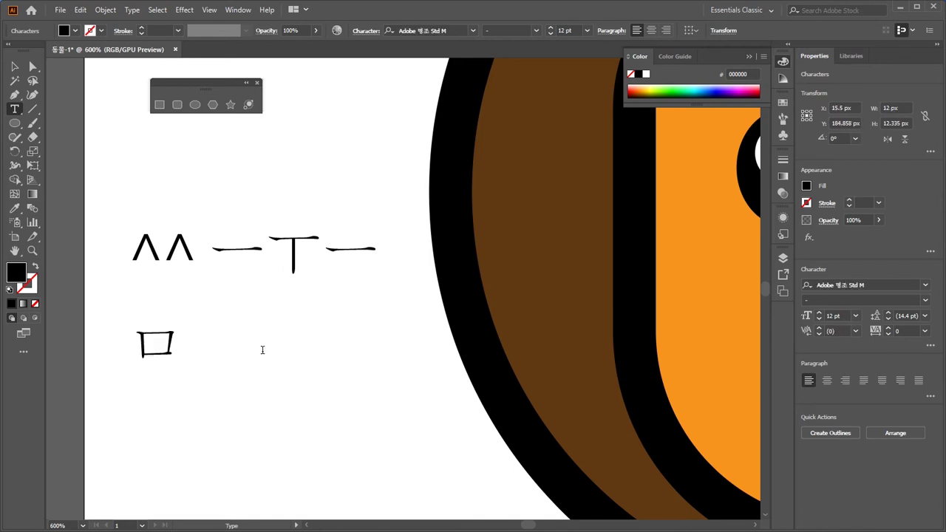
key(Hangul_Hanja)
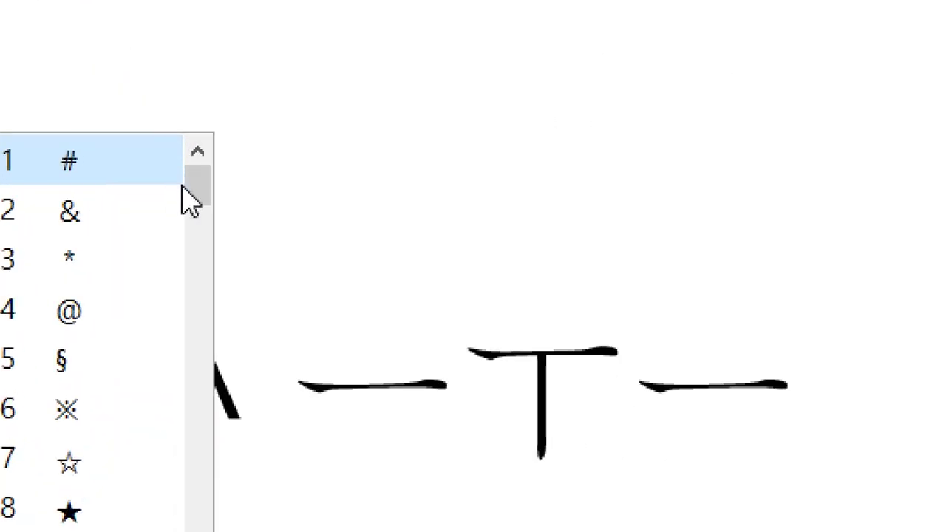
drag(177, 183, 178, 204)
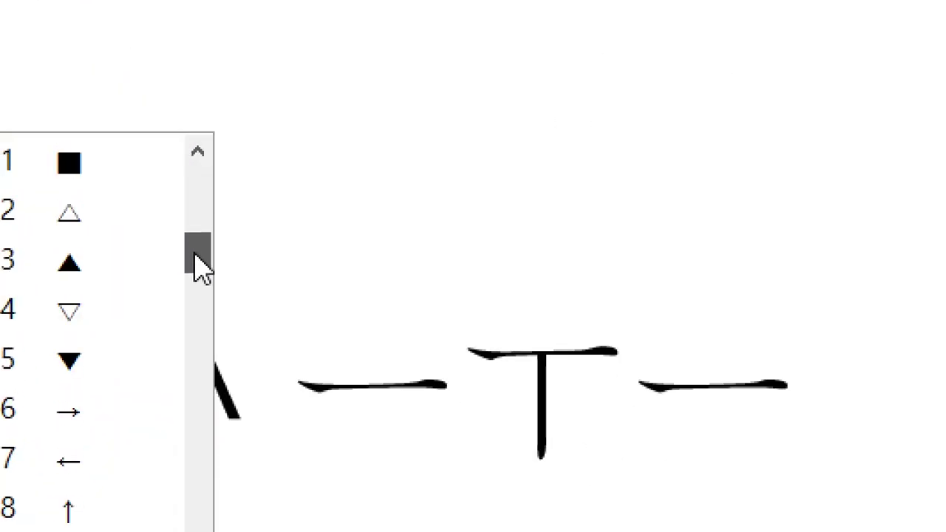
drag(194, 253, 194, 244)
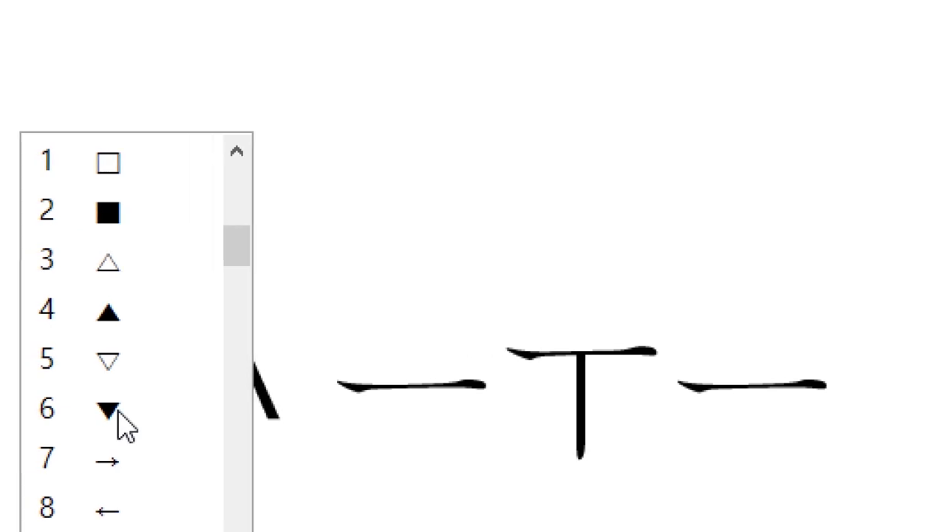
click(78, 410)
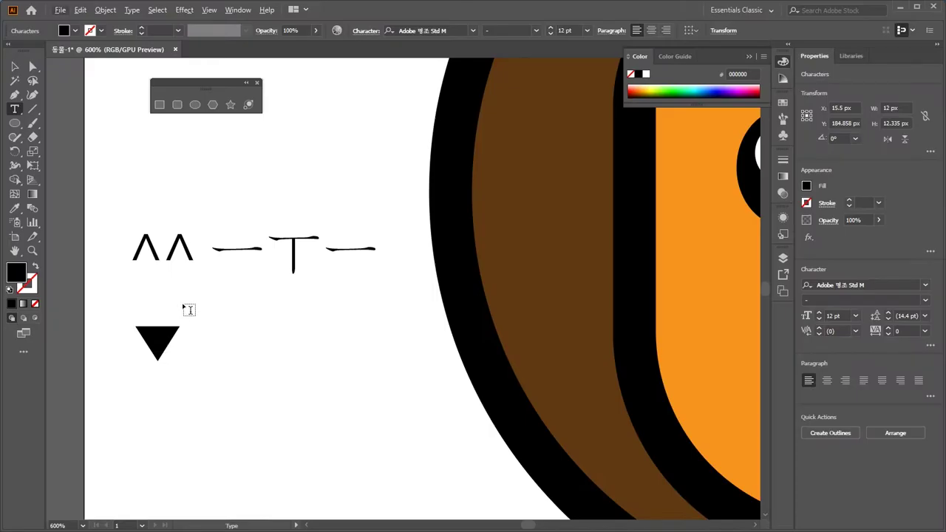
Step: Move the ▼ text from the empty artboard area onto the orange face, beside the existing nose
click(15, 67)
click(158, 328)
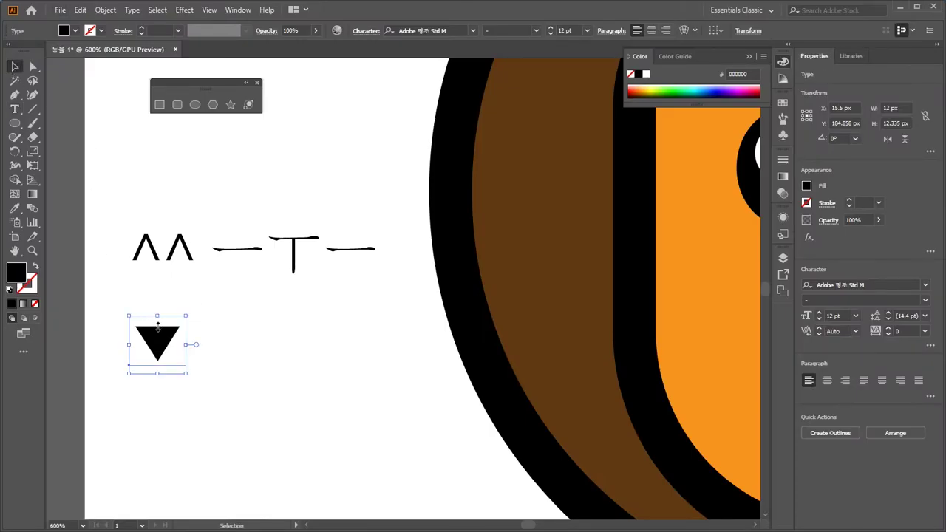
drag(170, 347, 316, 353)
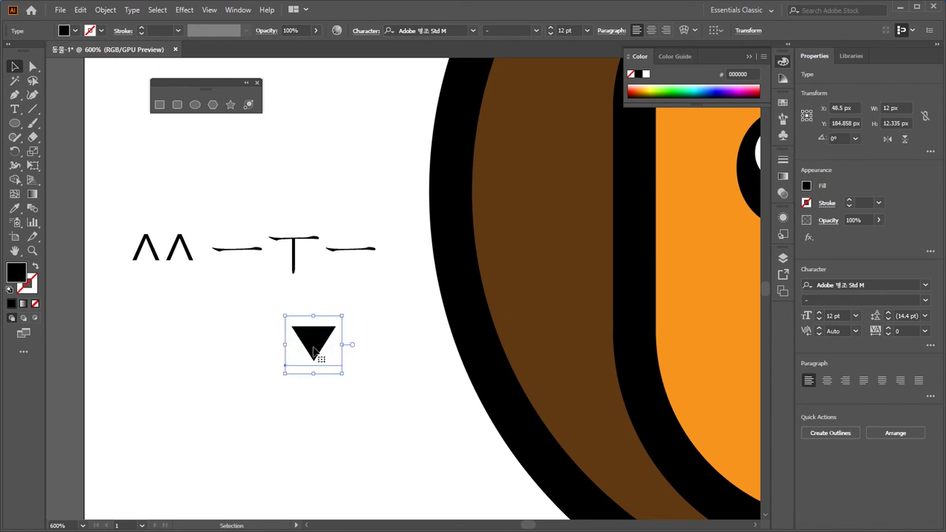
click(385, 329)
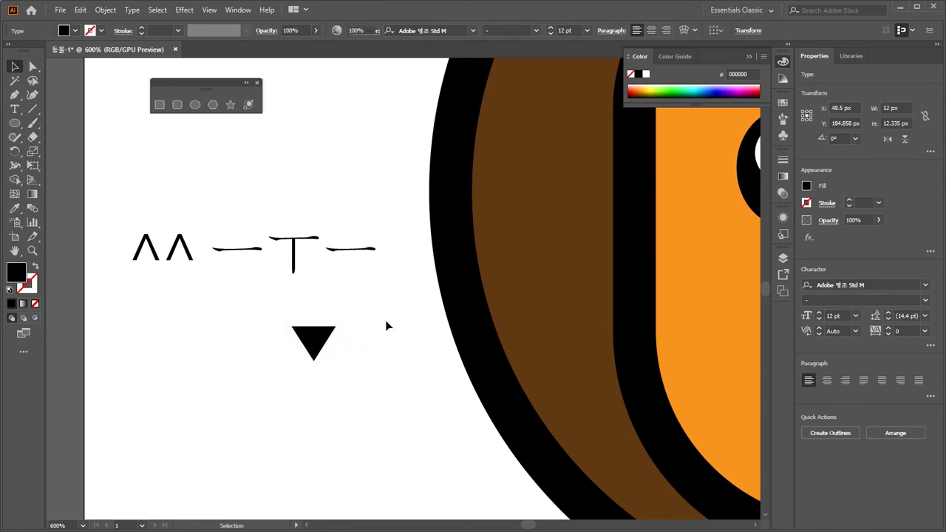
click(320, 344)
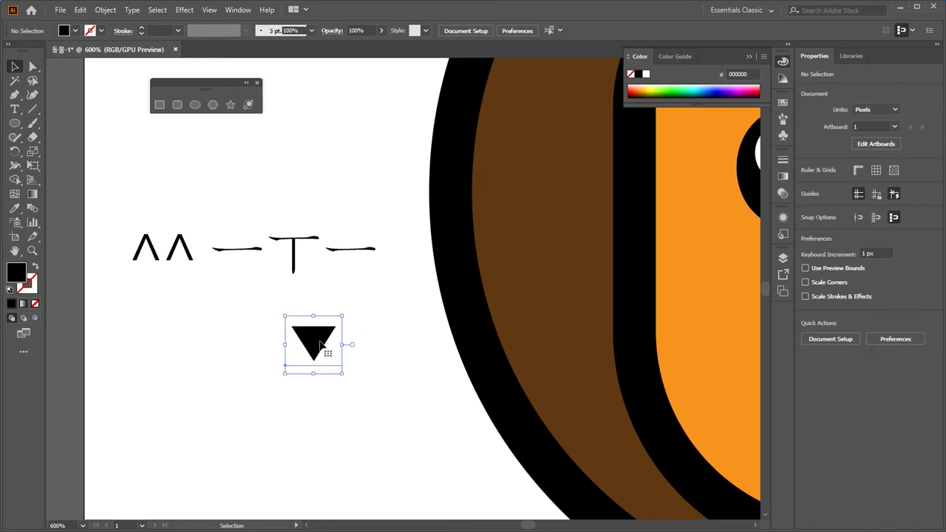
drag(379, 352, 199, 352)
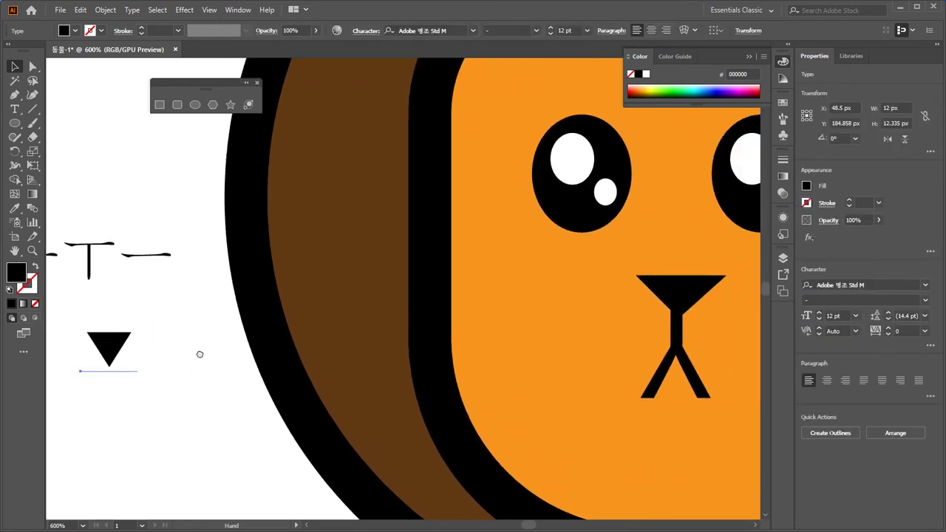
drag(115, 355, 559, 303)
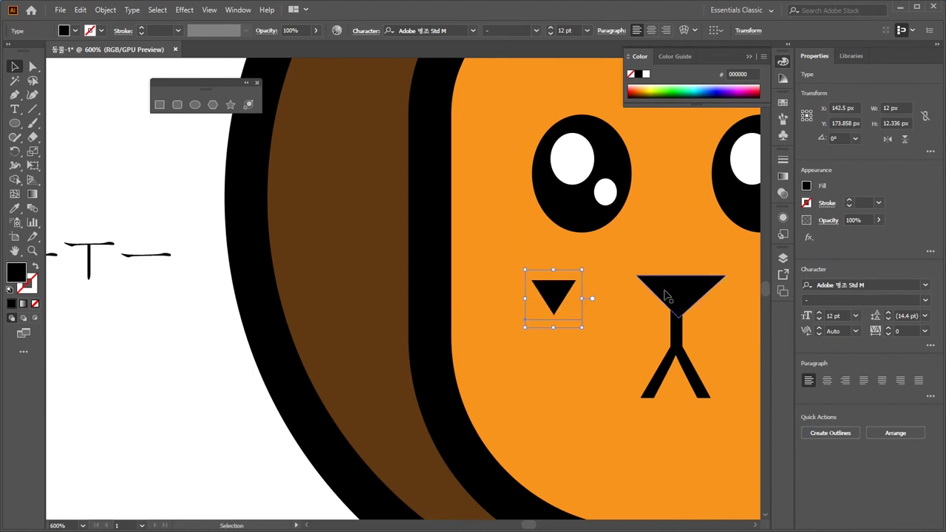
Step: Replace the Pen-drawn nose on the mouth's stem with the ▼ text, widened to 21 px, moving the old triangle off the face
drag(664, 292, 143, 337)
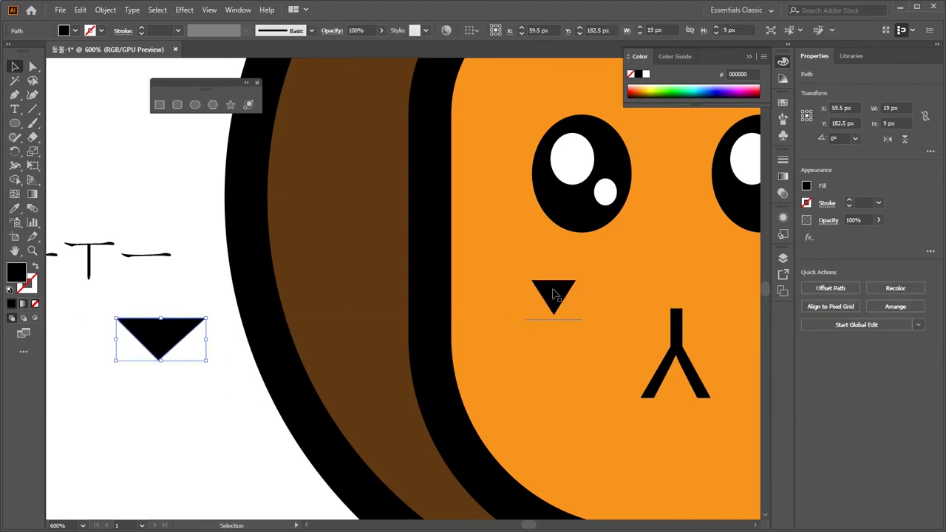
drag(553, 296, 728, 302)
click(680, 307)
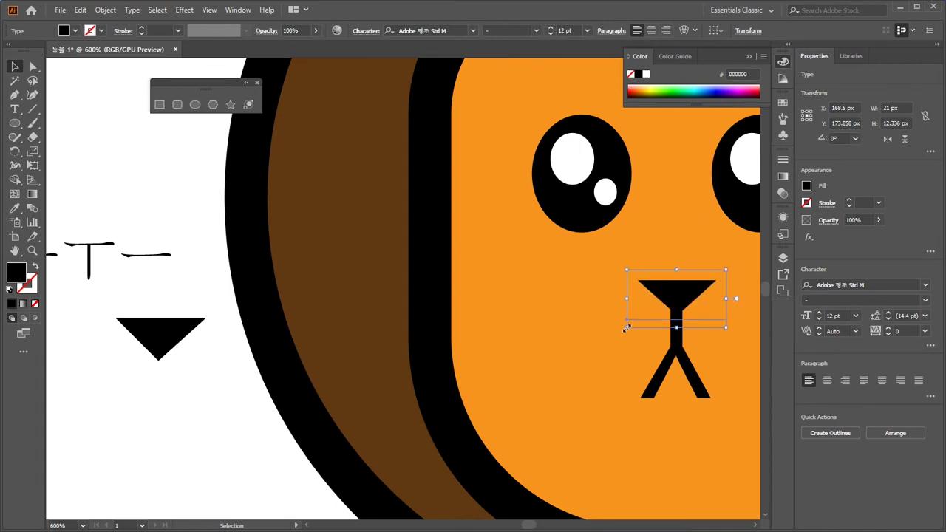
click(610, 372)
Step: Delete the Korean-letter text and the Pen-drawn triangle from the empty artboard area beside the brown circle
key(ctrl+minus)
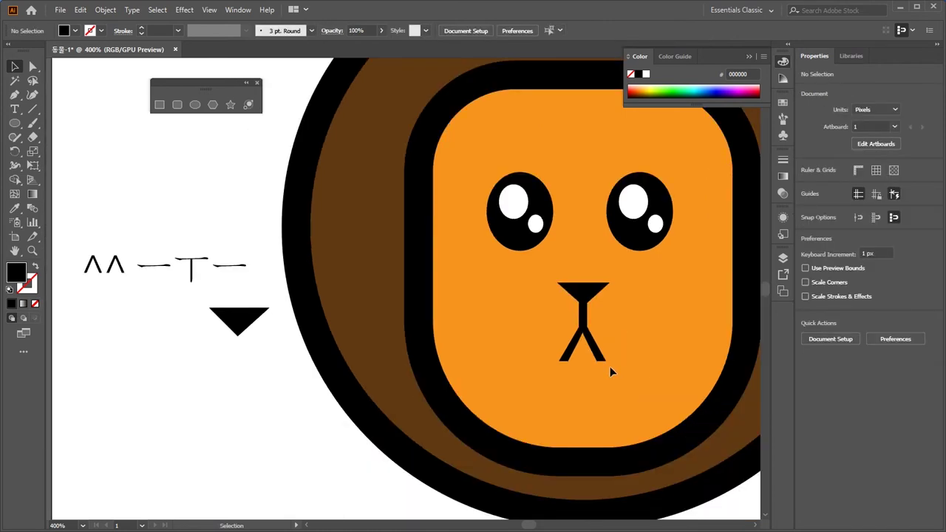
drag(502, 372, 542, 393)
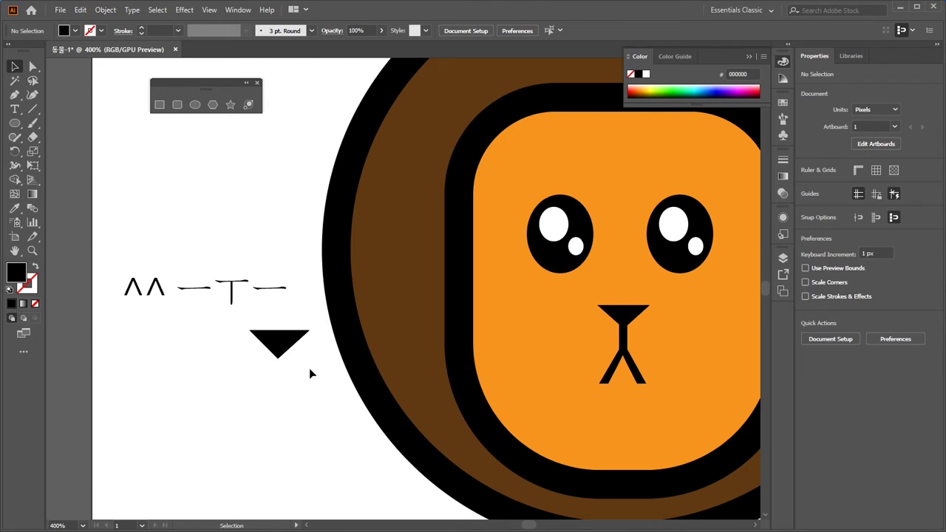
drag(303, 372, 138, 256)
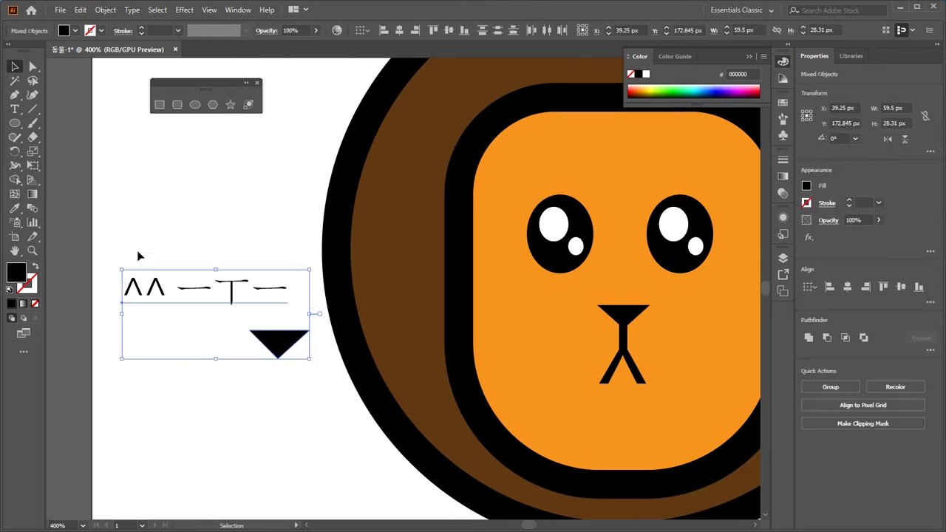
key(Delete)
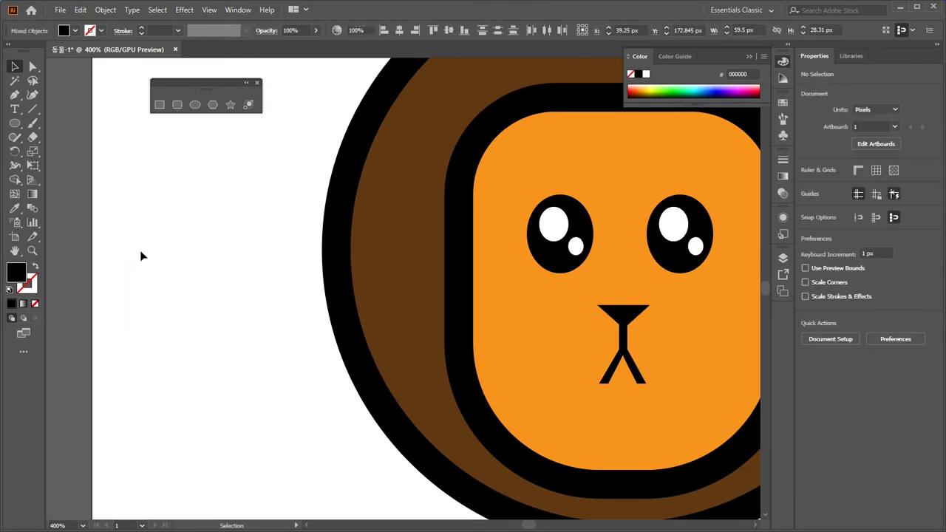
Step: Nudge the face's left eye group 4 px to the left, away from the nose
drag(382, 304, 275, 313)
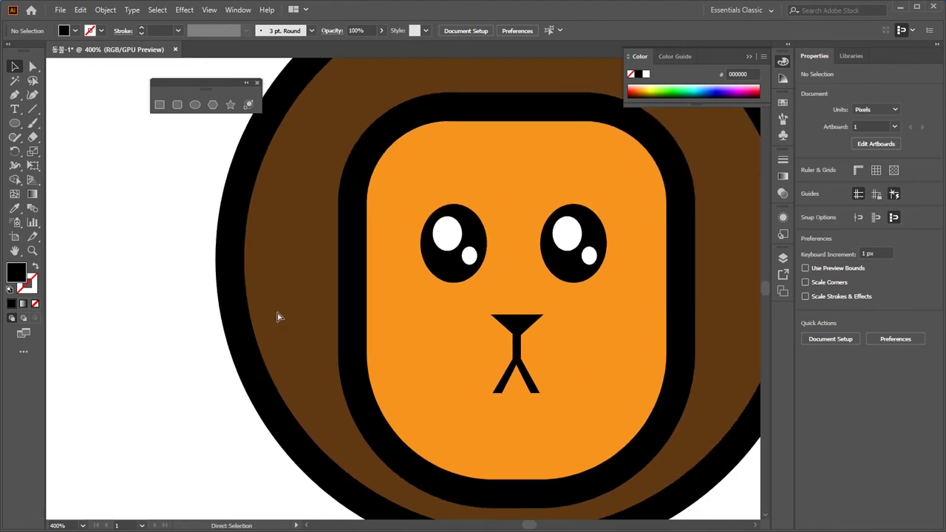
key(ctrl+minus)
key(ctrl+minus)
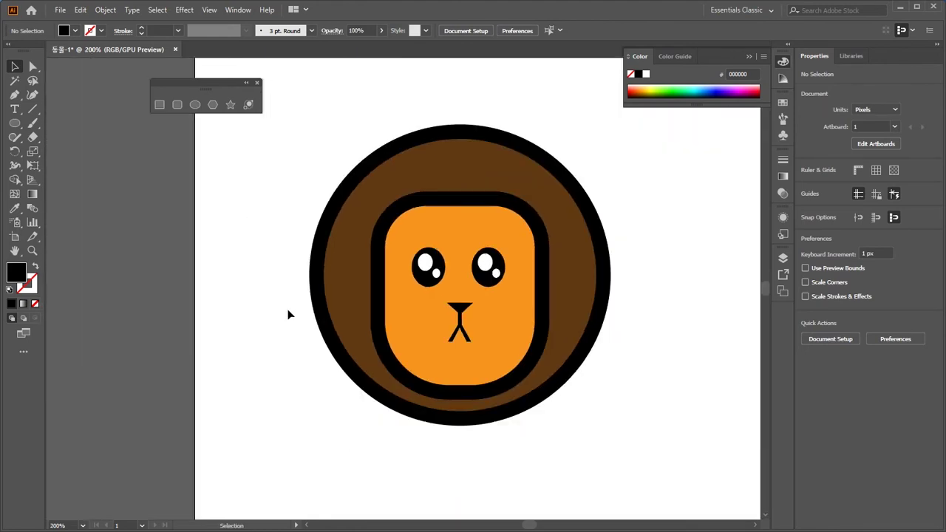
click(427, 273)
key(Left)
key(Left)
key(Left)
key(Left)
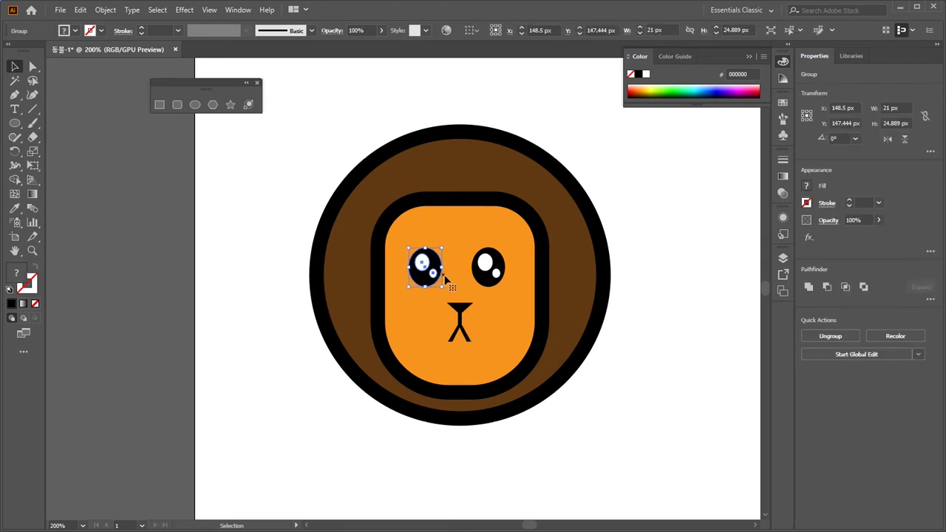
Step: Nudge the face's right eye group 4 px to the right and deselect it
click(484, 275)
key(Right)
key(Right)
key(Right)
key(Right)
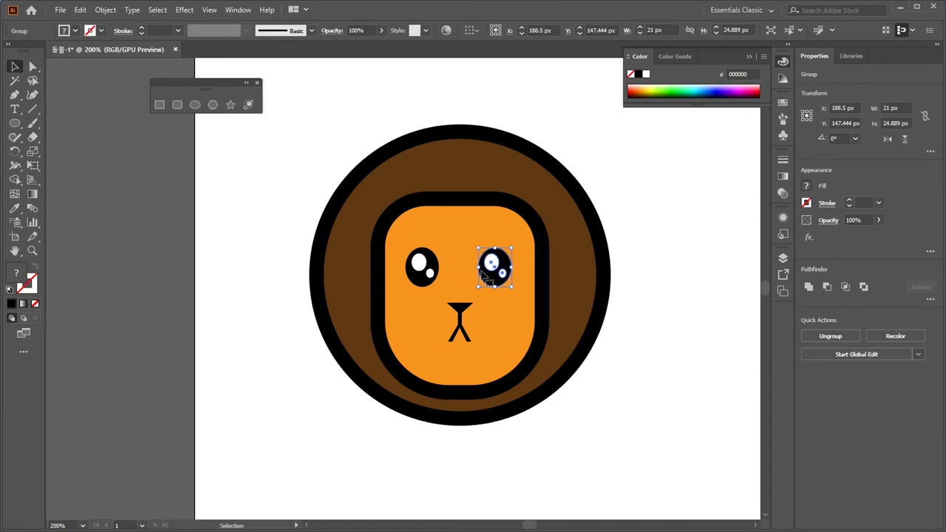
key(ctrl+shift+a)
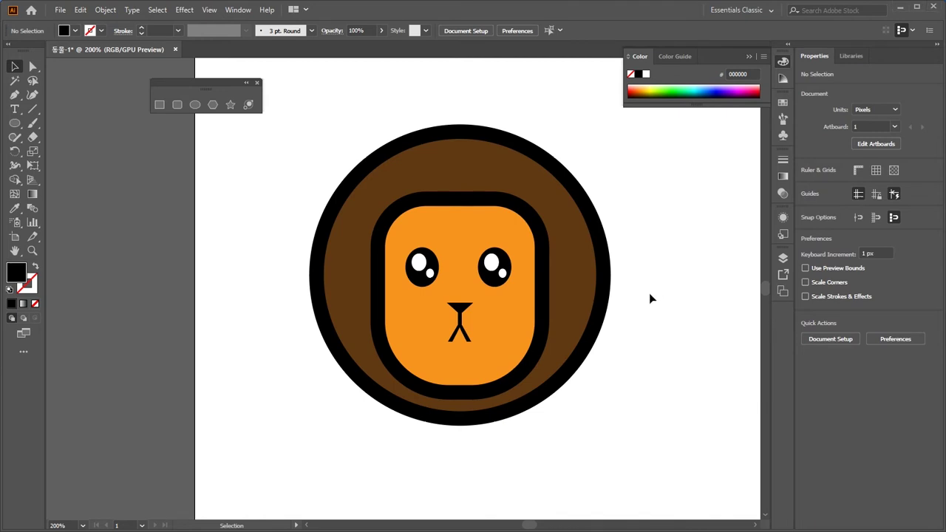
Step: Unlock all locked objects so that the brown circle and the orange rounded face shape can be edited
click(466, 336)
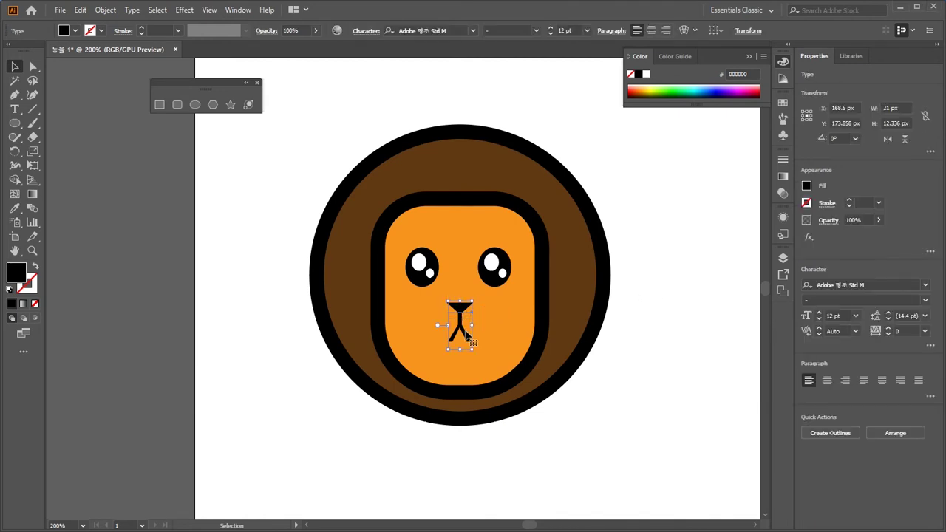
click(647, 313)
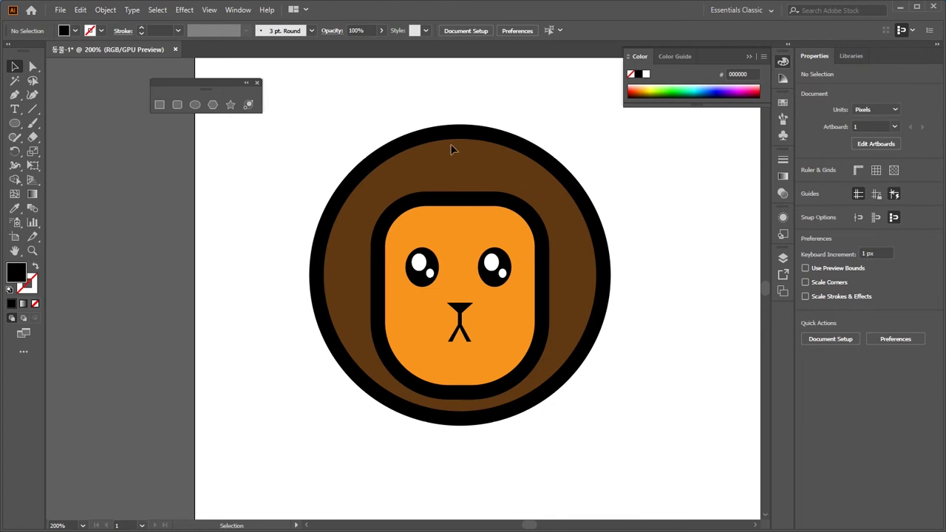
drag(368, 120, 607, 211)
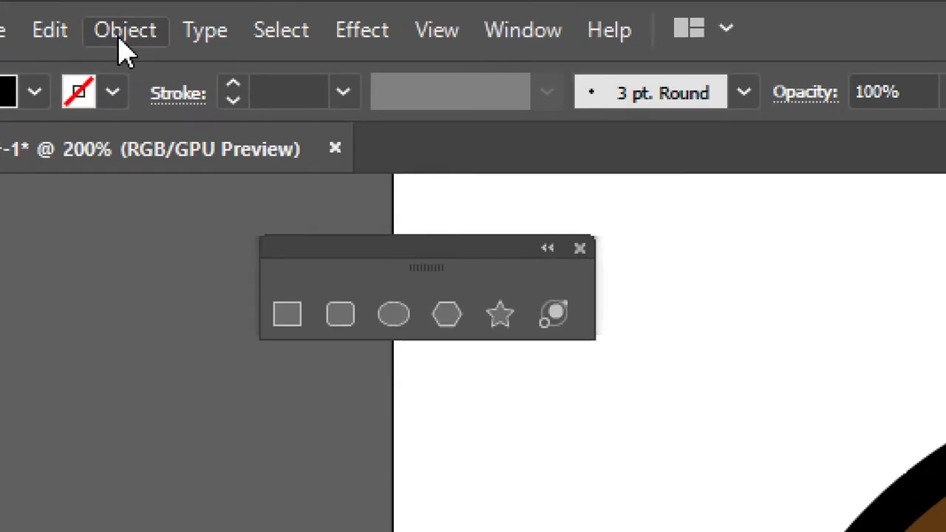
click(126, 37)
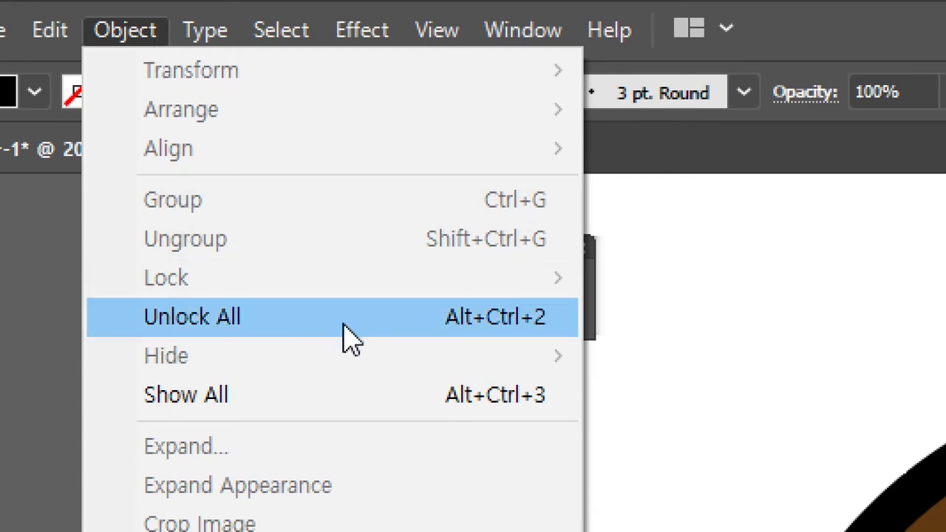
click(476, 332)
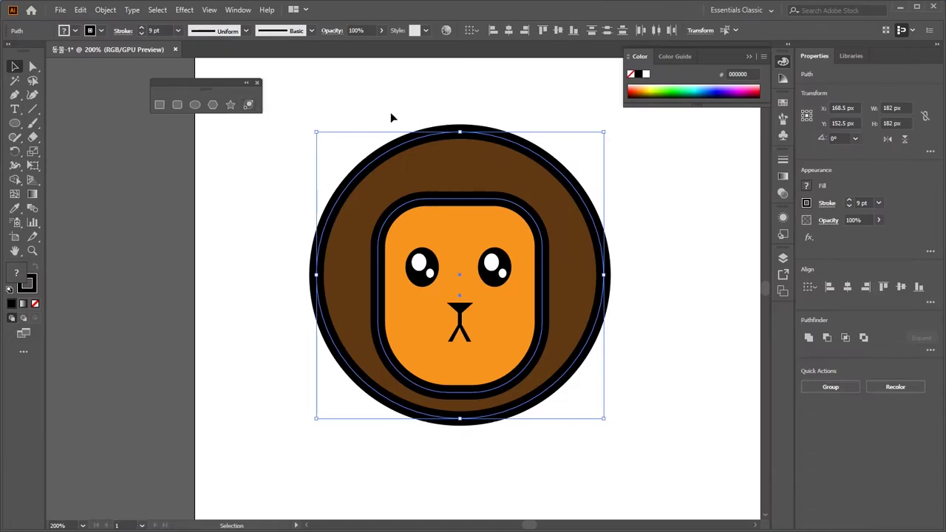
Step: Enlarge the brown mane circle from its centre to about 194 px wide and high
click(673, 213)
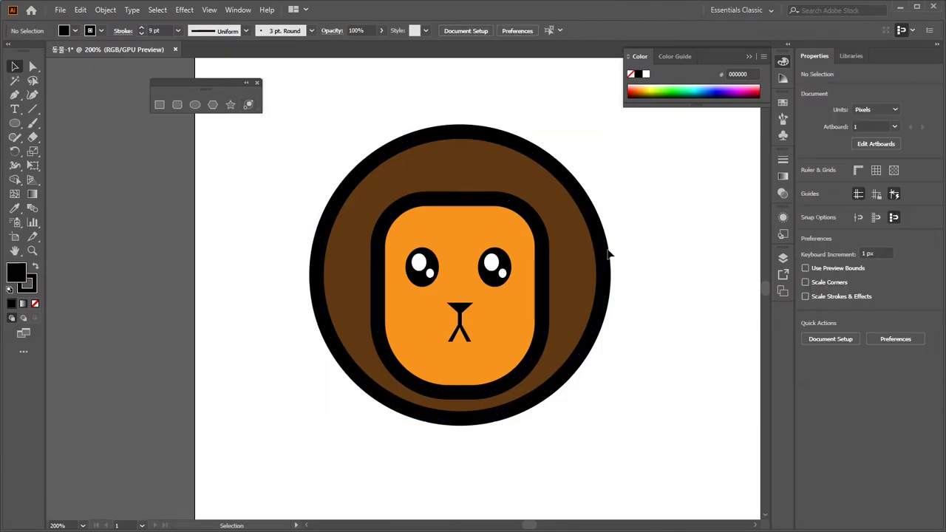
click(568, 213)
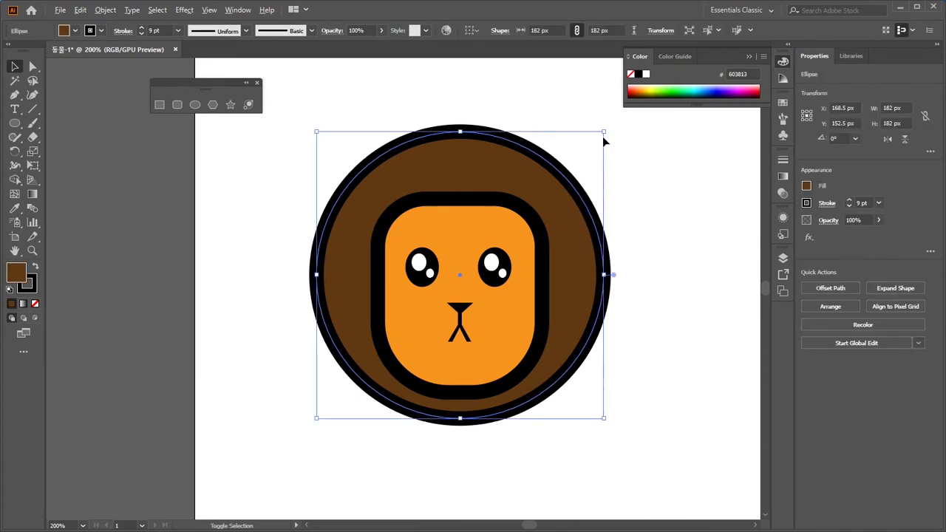
drag(604, 133, 614, 123)
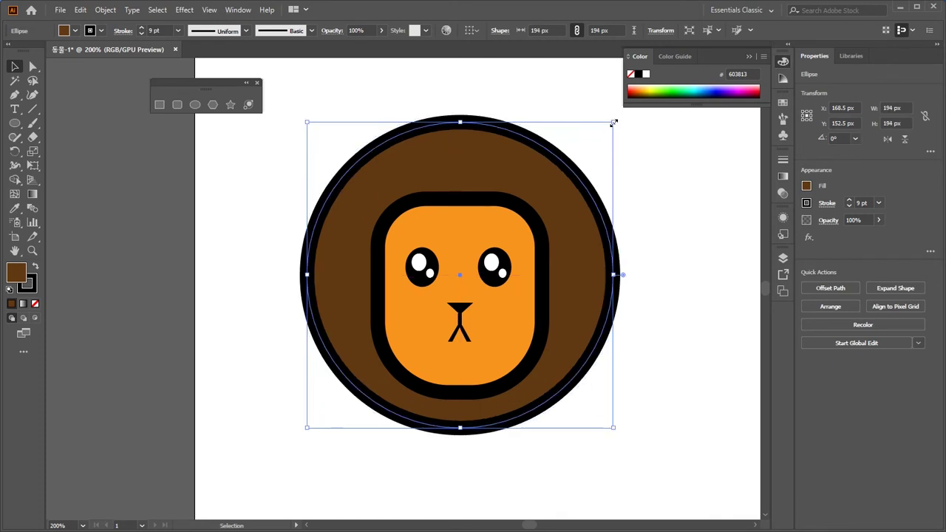
click(680, 213)
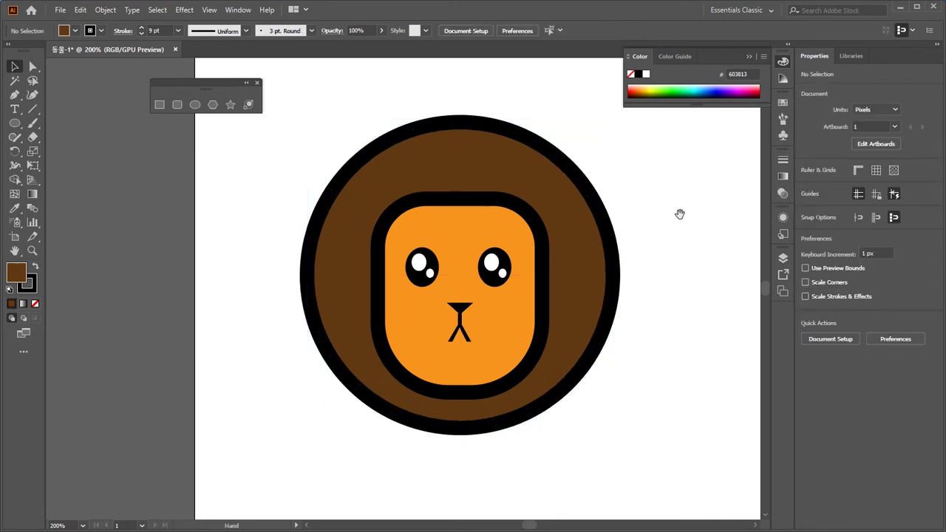
Step: Duplicate the brown mane circle beside the face and scale the copy down to about 107 px
drag(680, 214, 535, 196)
alt+drag(424, 217, 621, 234)
drag(659, 127, 526, 258)
click(587, 254)
drag(495, 317, 547, 261)
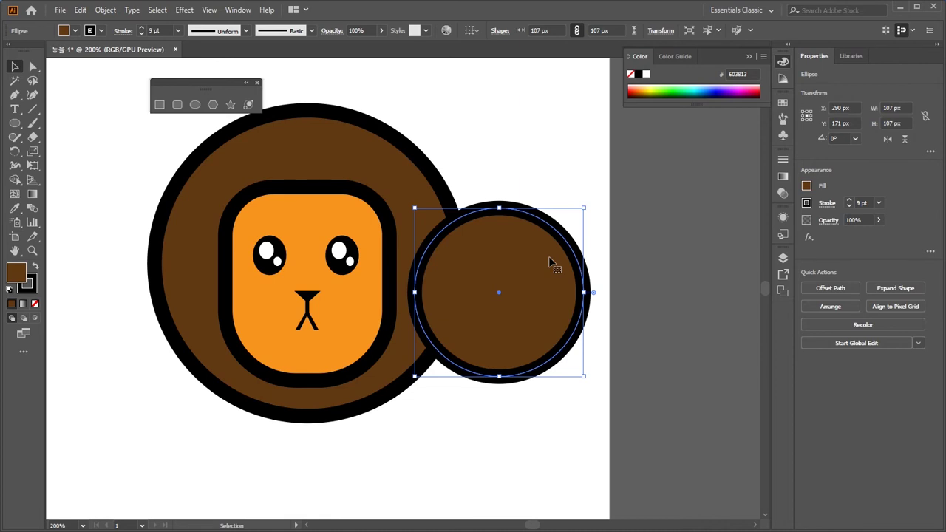
Step: Shrink the copied circle further and move it down beside the mane's lower edge
drag(549, 271, 532, 283)
drag(574, 211, 539, 246)
click(569, 210)
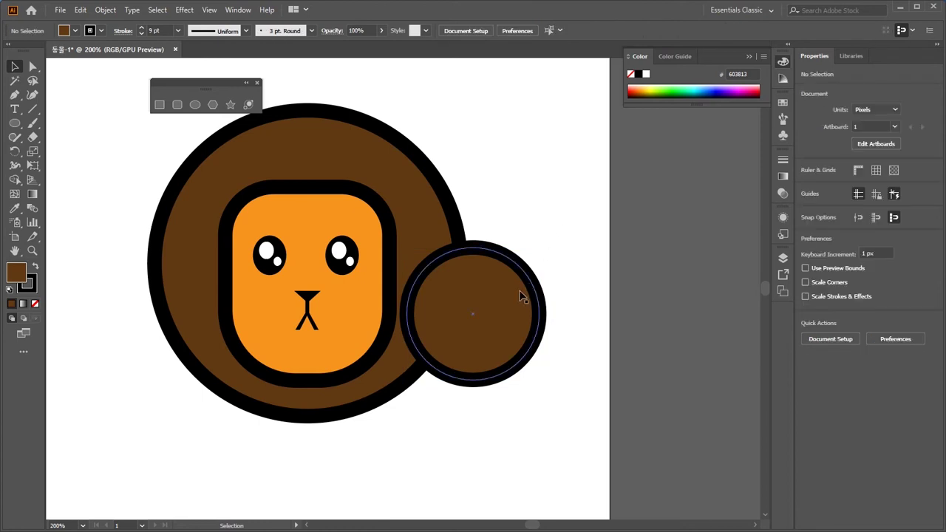
click(507, 313)
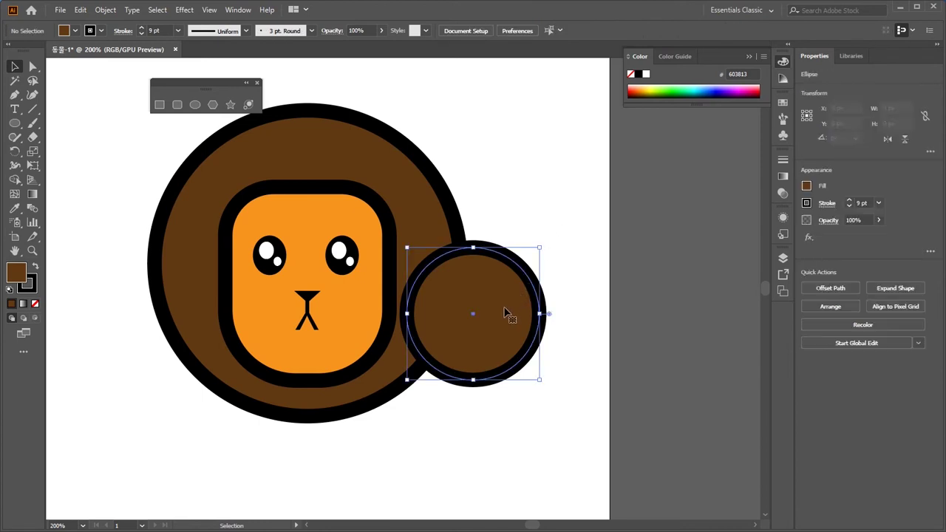
click(581, 256)
drag(506, 318, 511, 360)
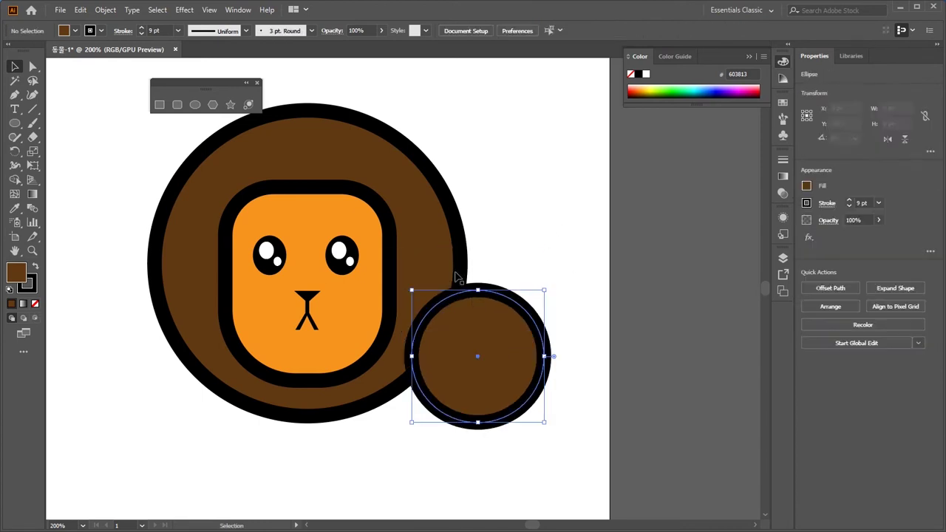
Step: Duplicate the 194 px mane circle and place the copy beside the face, above the small circle
drag(437, 246, 667, 209)
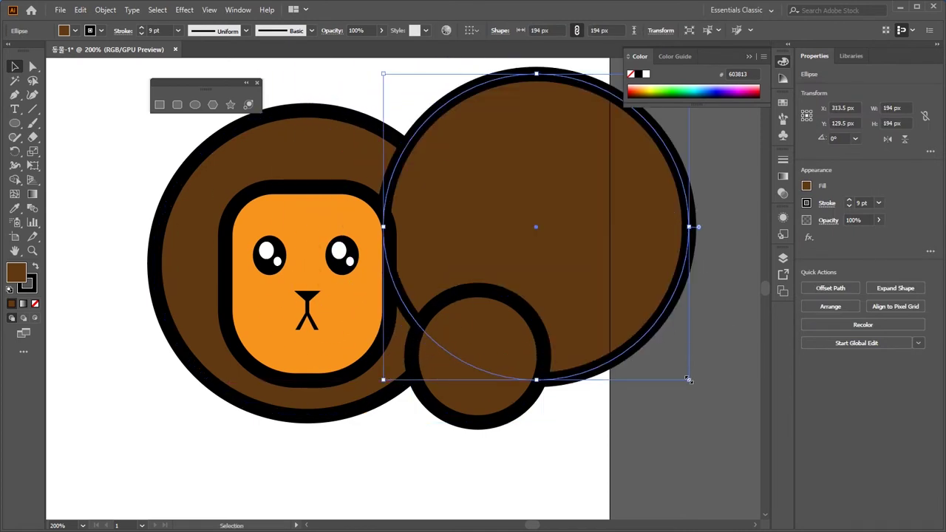
click(716, 370)
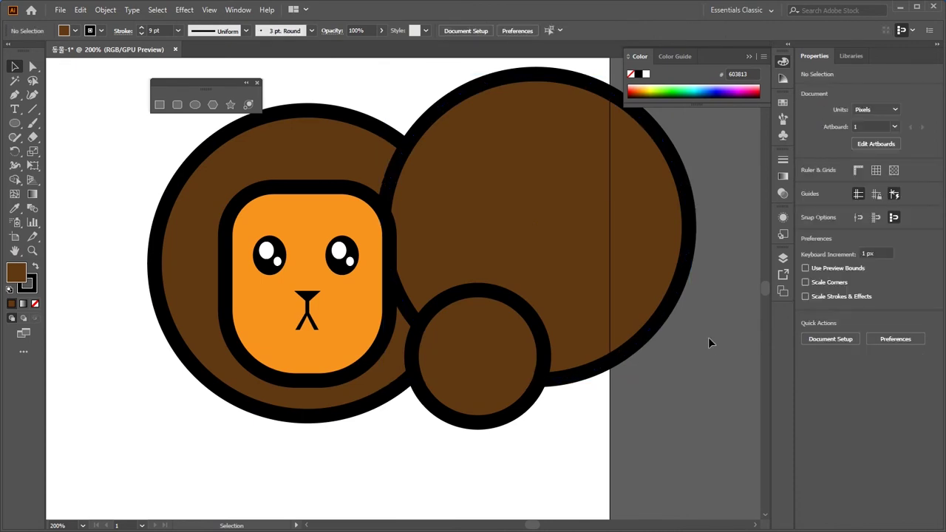
click(650, 283)
click(660, 415)
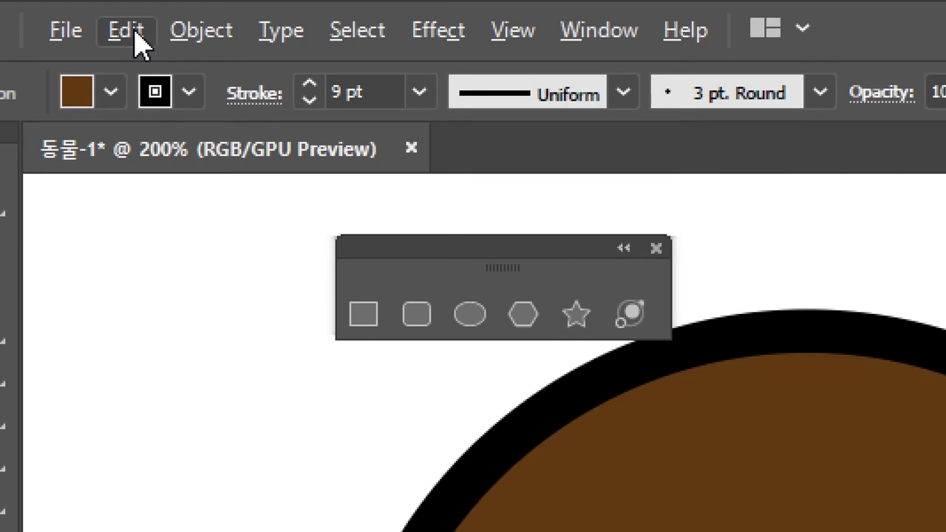
Step: Enable Scale Strokes & Effects in the General preferences
click(126, 30)
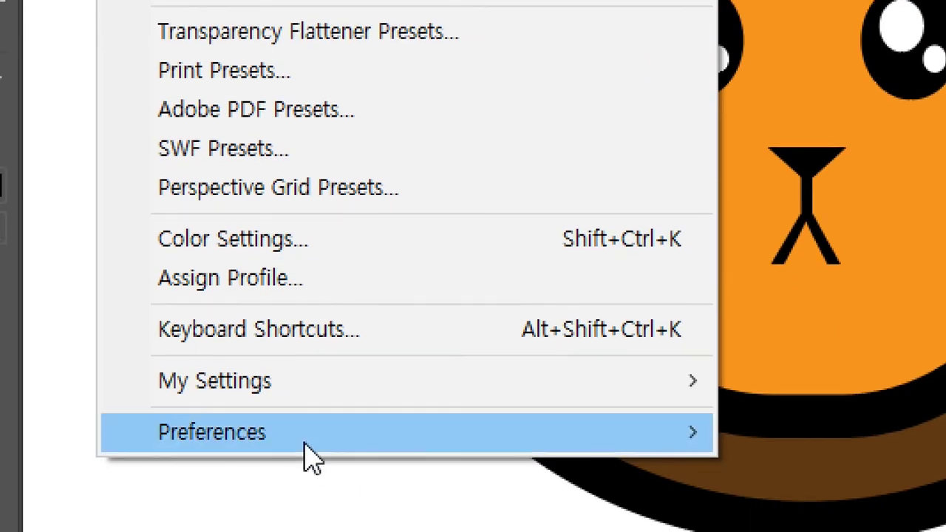
mouse_move(310, 456)
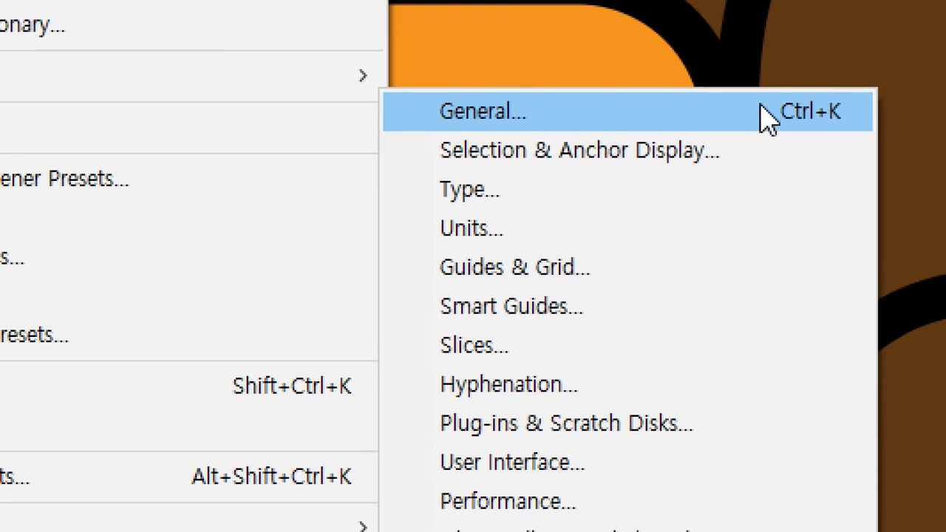
click(677, 114)
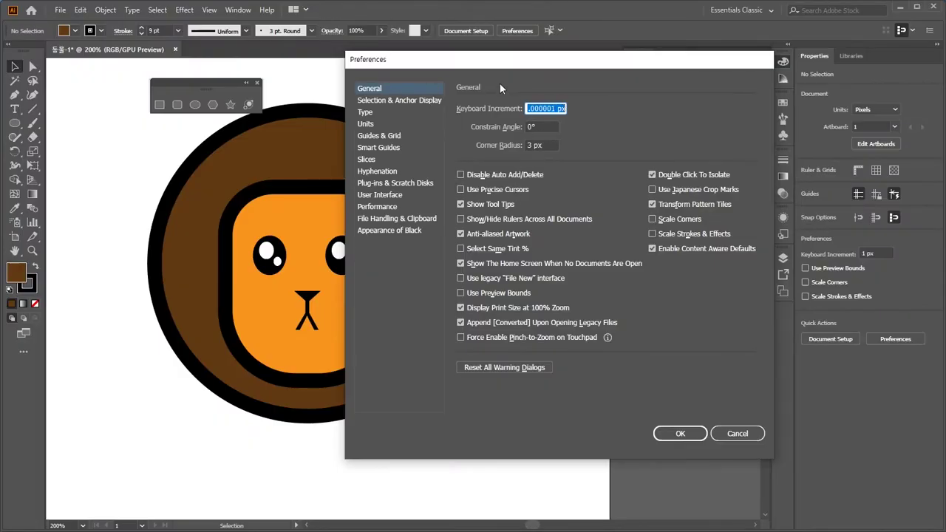
drag(486, 62, 407, 58)
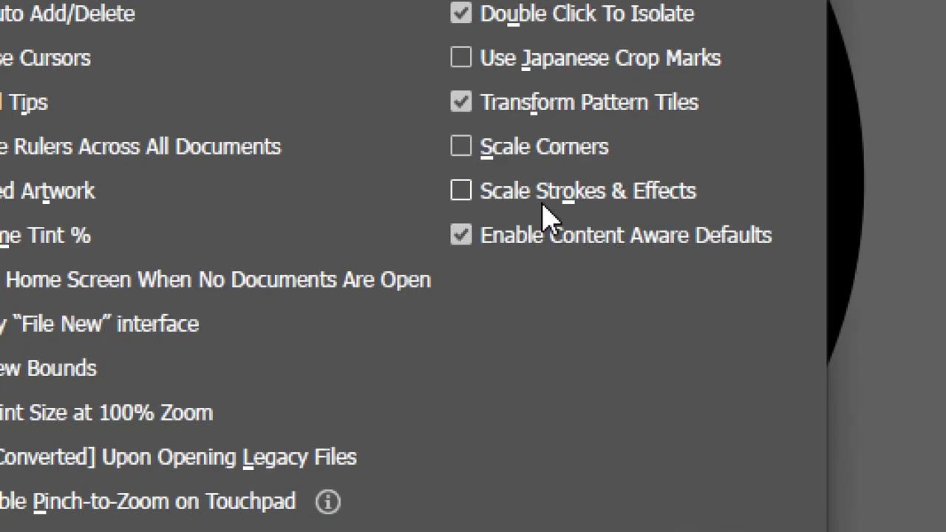
click(464, 198)
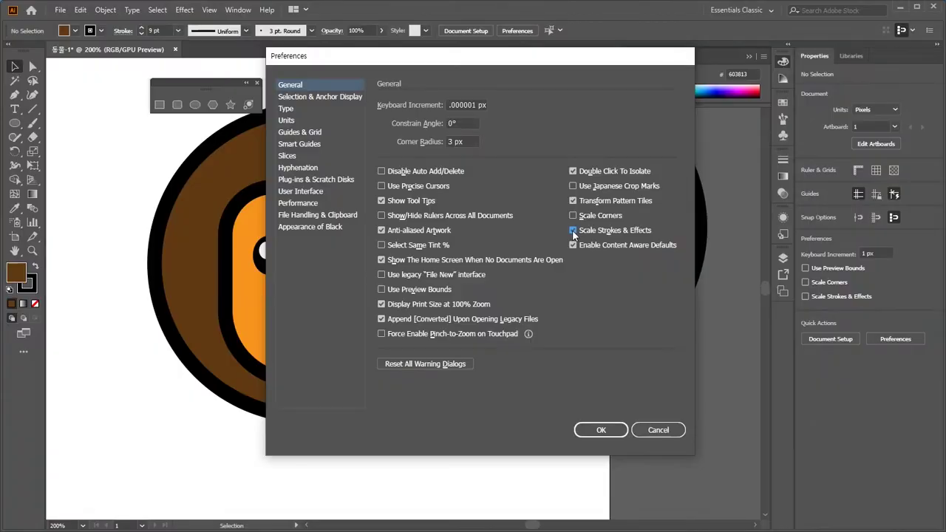
click(598, 431)
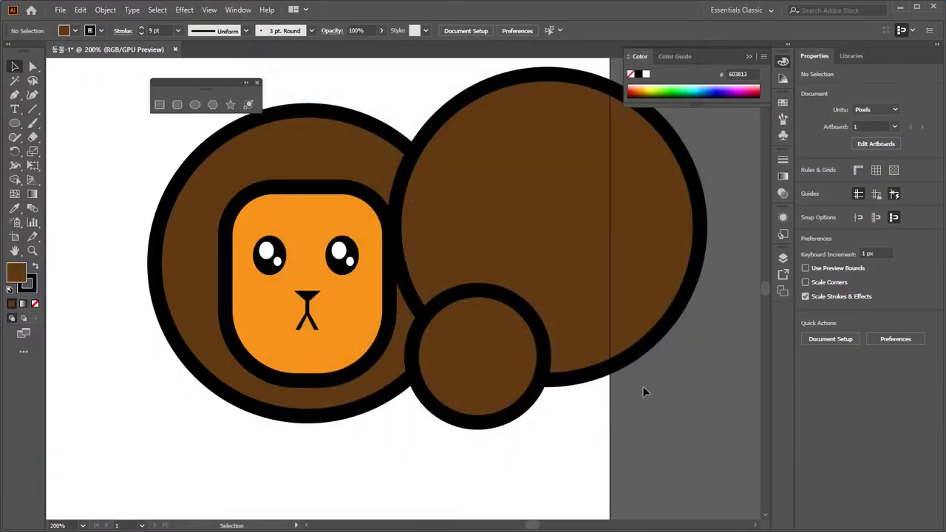
Step: Scale the large copied circle down to about 103 px together with its stroke
drag(643, 391, 539, 399)
click(552, 289)
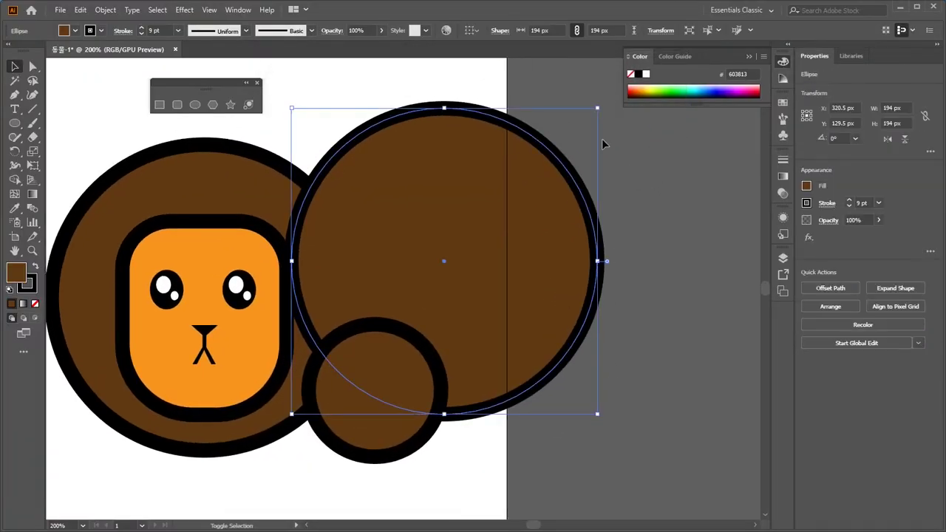
drag(598, 108, 439, 255)
click(502, 276)
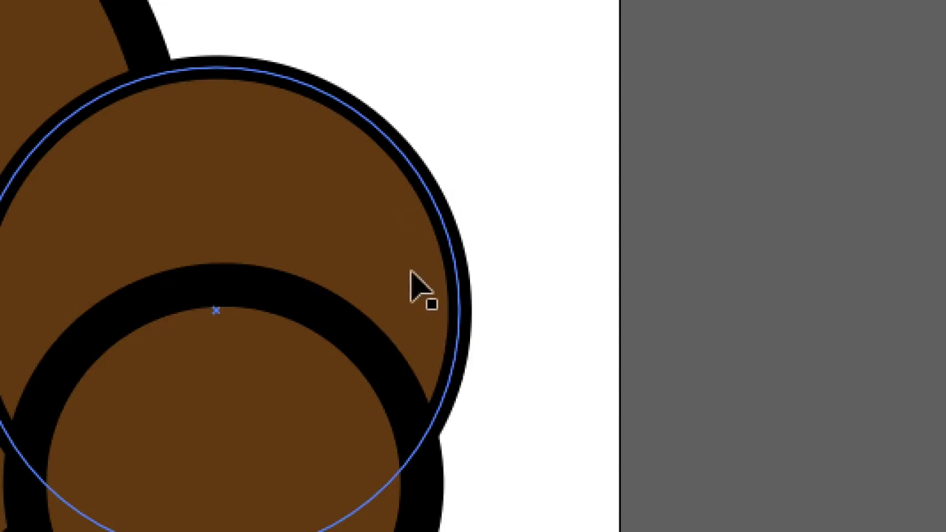
drag(411, 281, 493, 262)
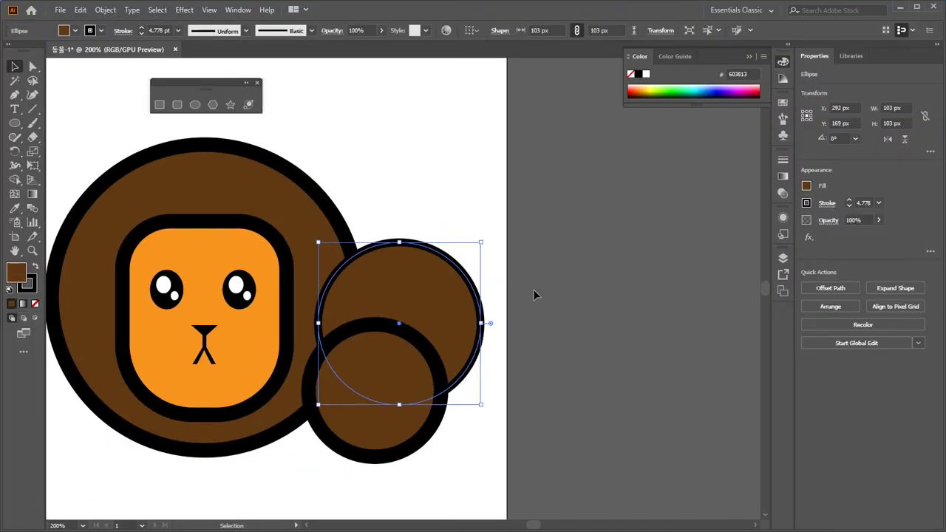
click(534, 292)
Step: Disable Scale Strokes & Effects in the General preferences
key(a)
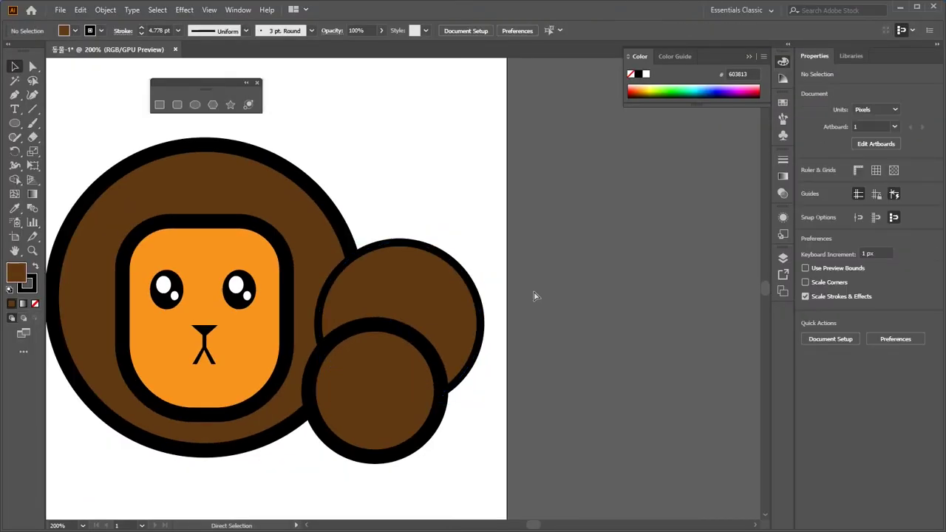
key(ctrl+k)
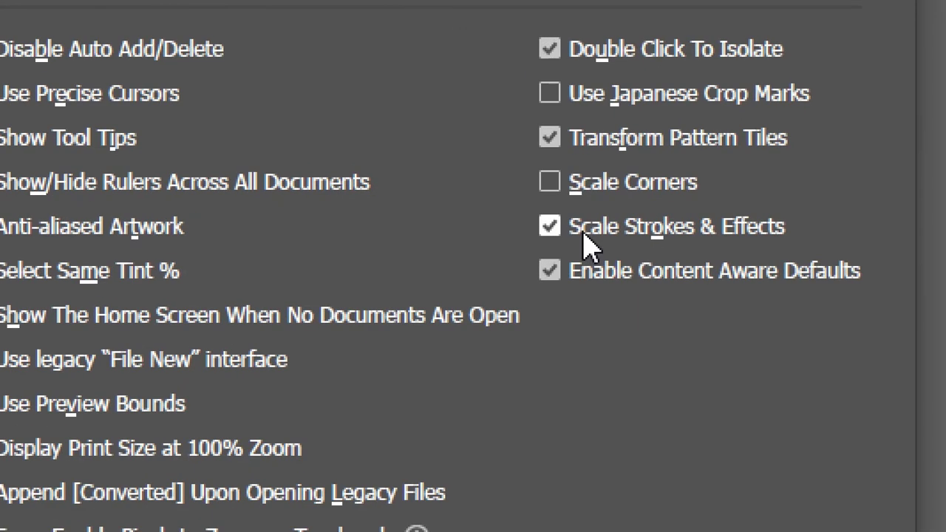
click(584, 232)
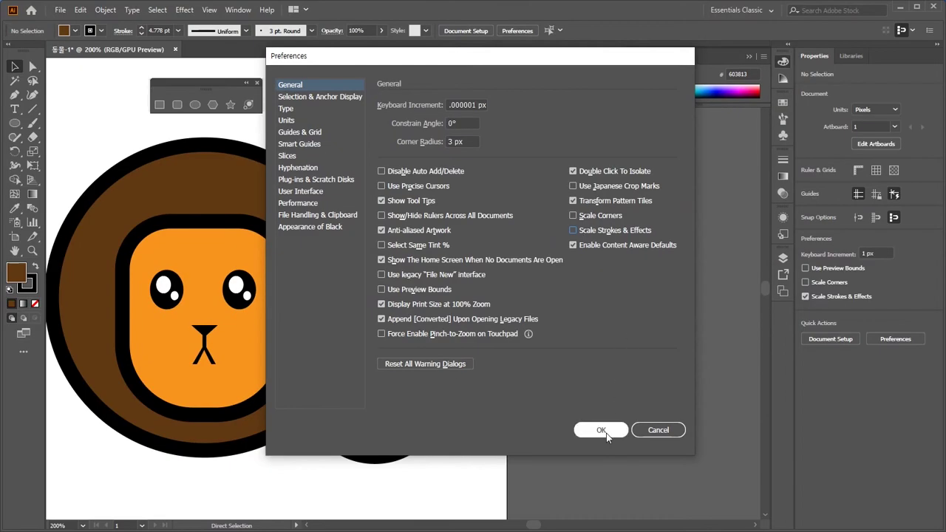
click(601, 432)
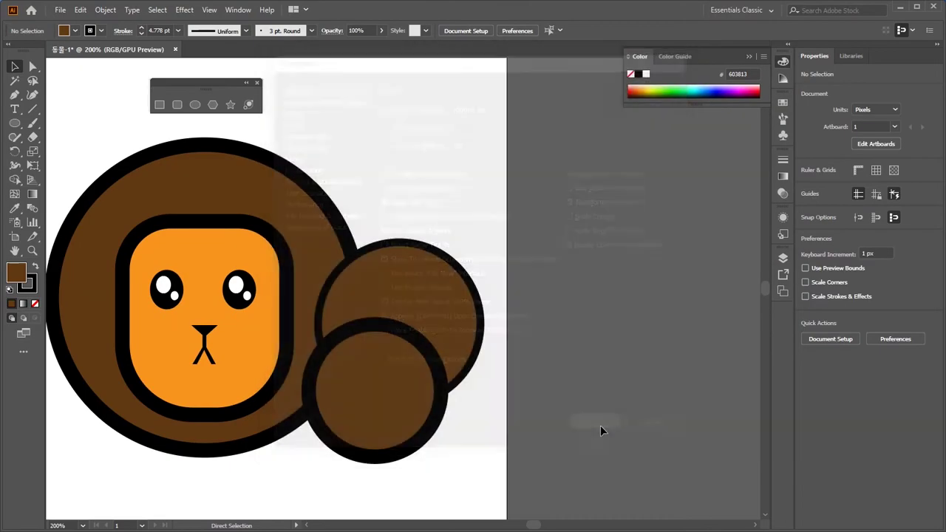
Step: Duplicate the small brown circle above the other copies and resize the new copy without scaling its stroke
click(380, 391)
drag(385, 397, 424, 219)
drag(481, 147, 553, 85)
drag(552, 280, 460, 186)
click(511, 207)
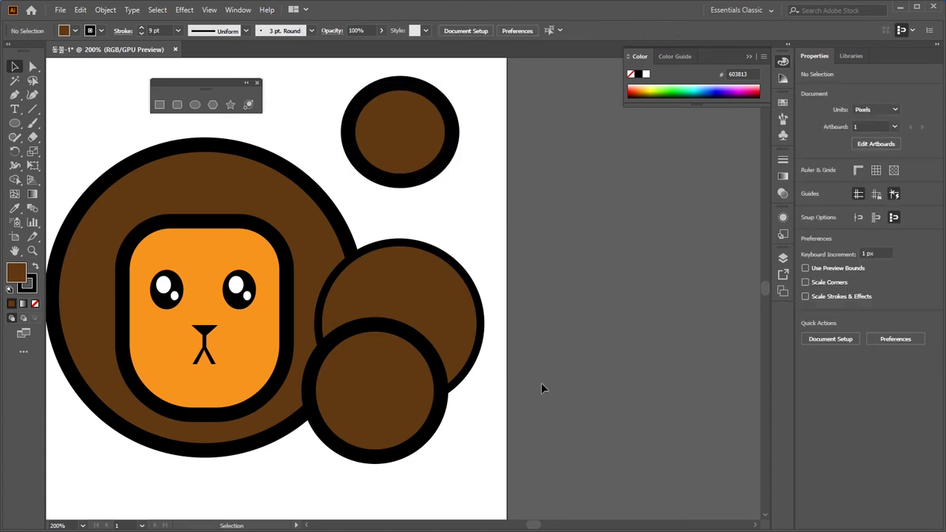
Step: Delete the three copied brown circles next to the lion's mane
drag(480, 438, 435, 358)
key(Delete)
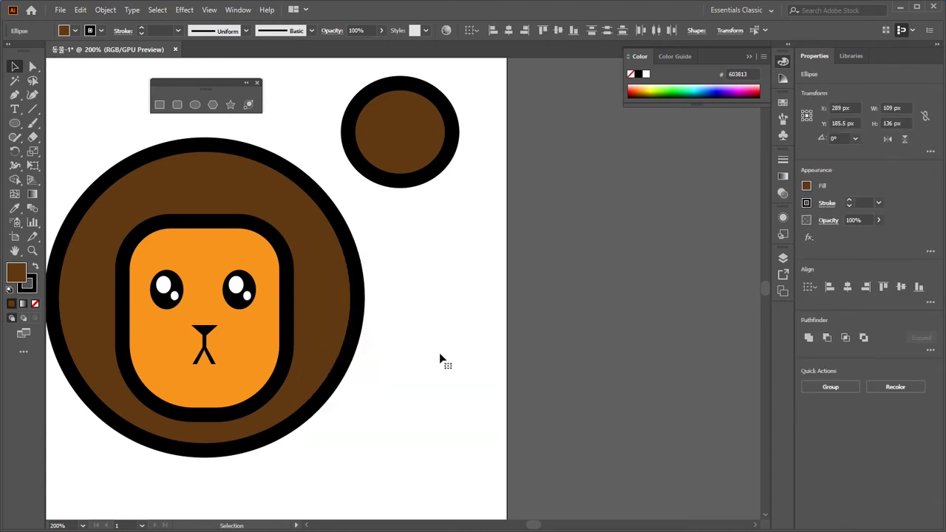
click(411, 154)
key(Delete)
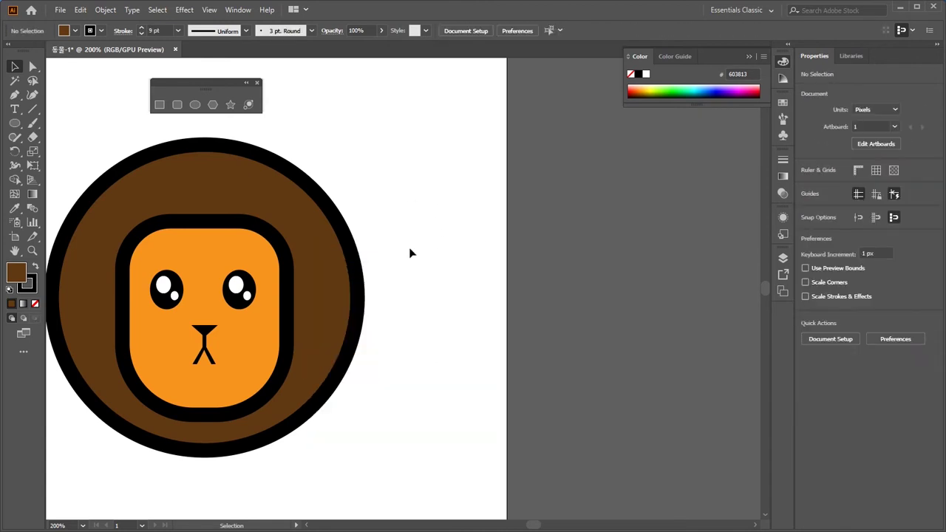
Step: Move the brown mane circle down slightly to Y 154.5 px, keeping it horizontally centred on the face
key(space)
drag(384, 262, 571, 287)
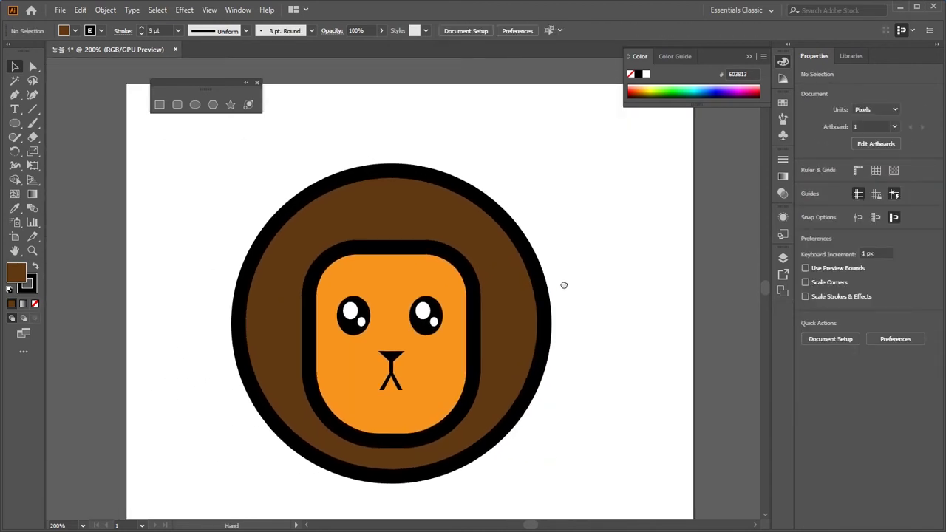
click(510, 288)
drag(507, 283, 511, 288)
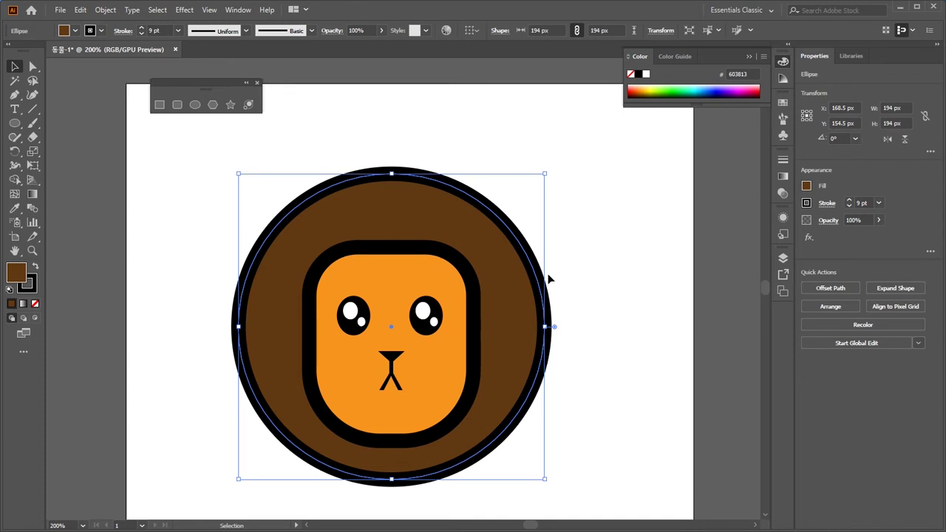
click(574, 246)
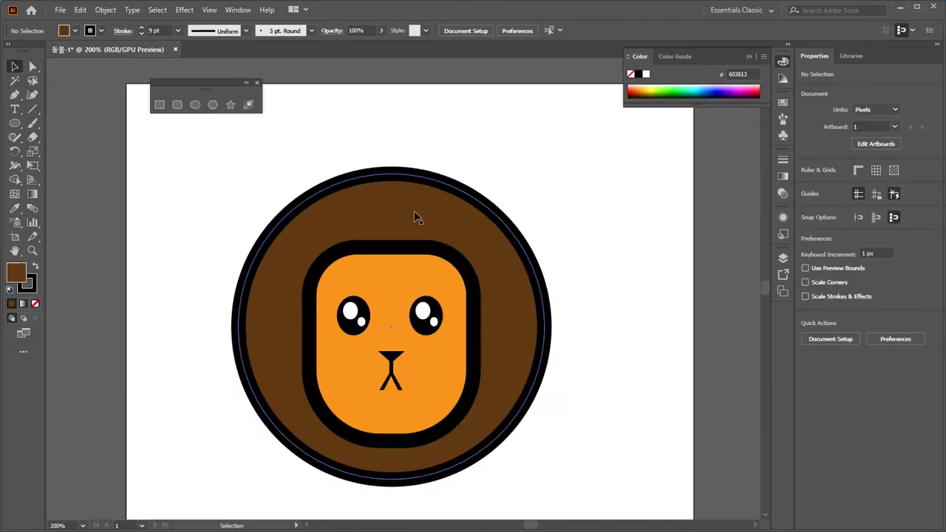
Step: Move the brown mane circle down to Y 157.5 px and start a Zig Zag effect on it with Preview enabled
click(414, 217)
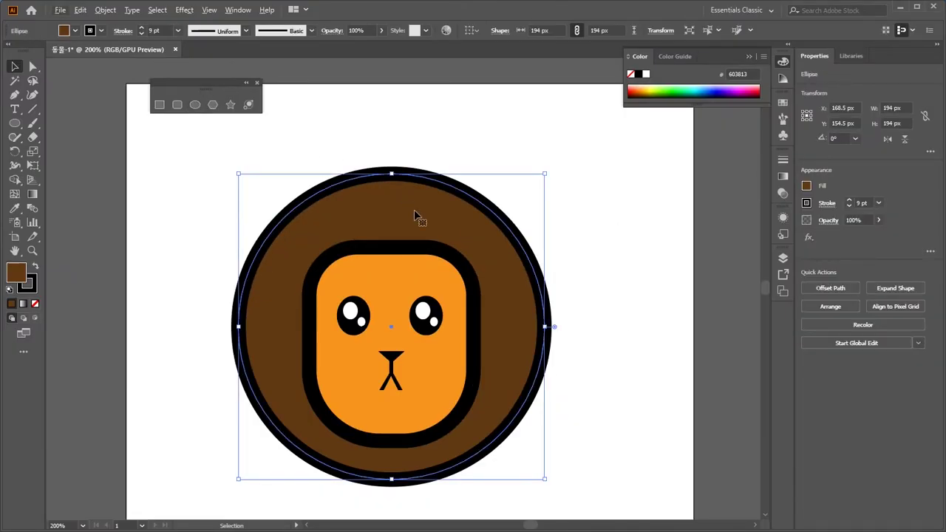
drag(416, 215, 419, 219)
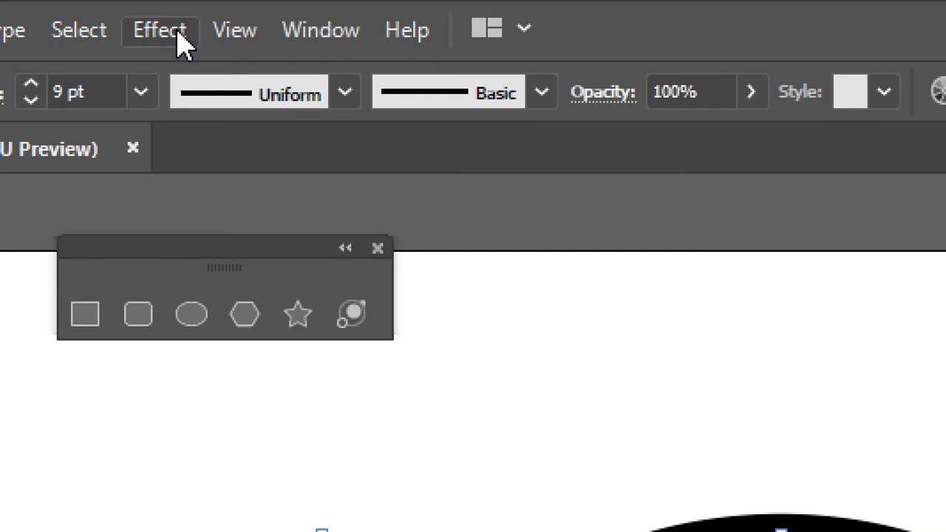
click(178, 36)
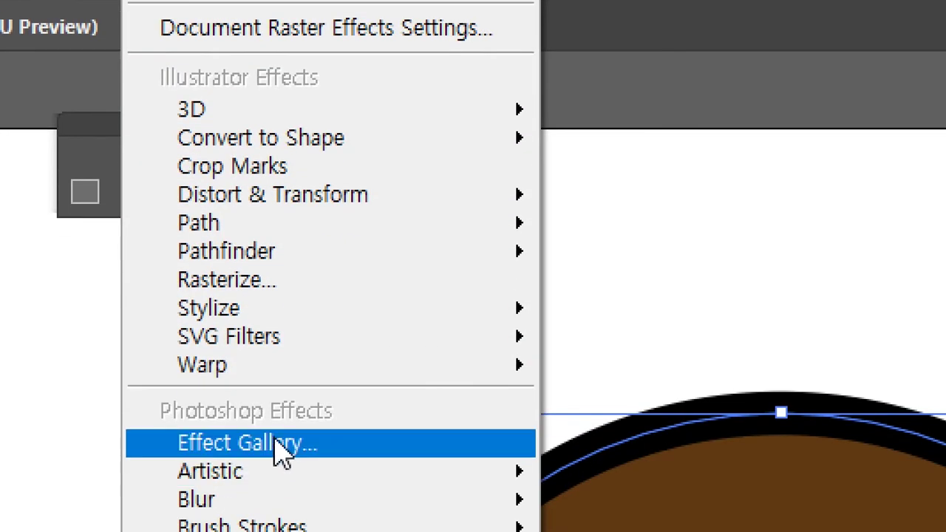
mouse_move(278, 317)
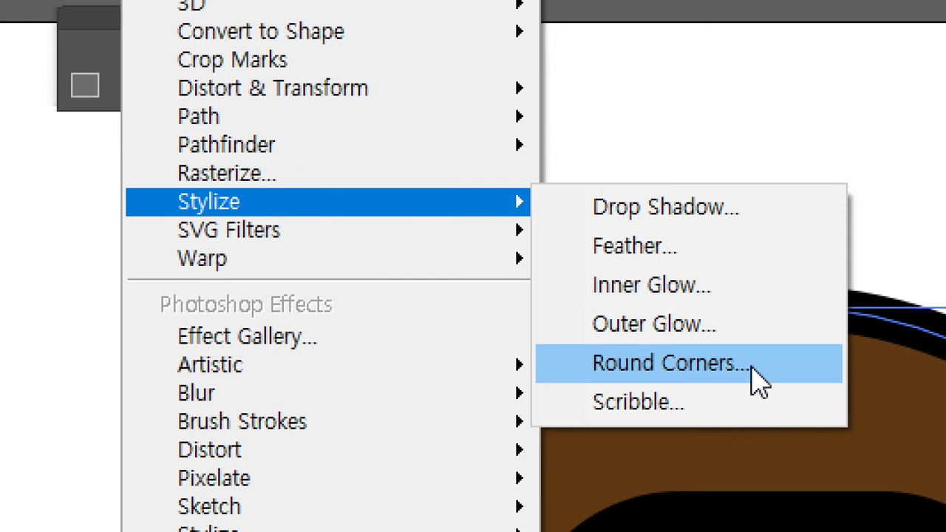
mouse_move(339, 94)
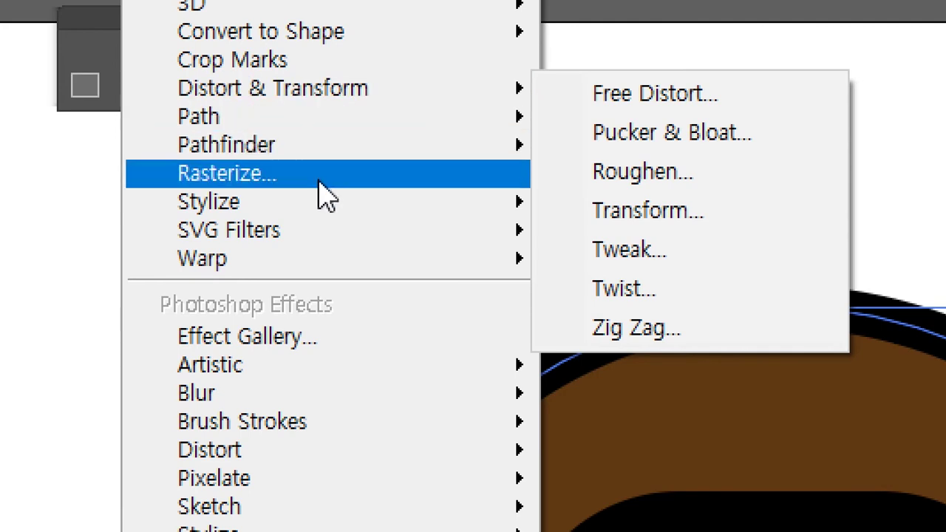
mouse_move(346, 216)
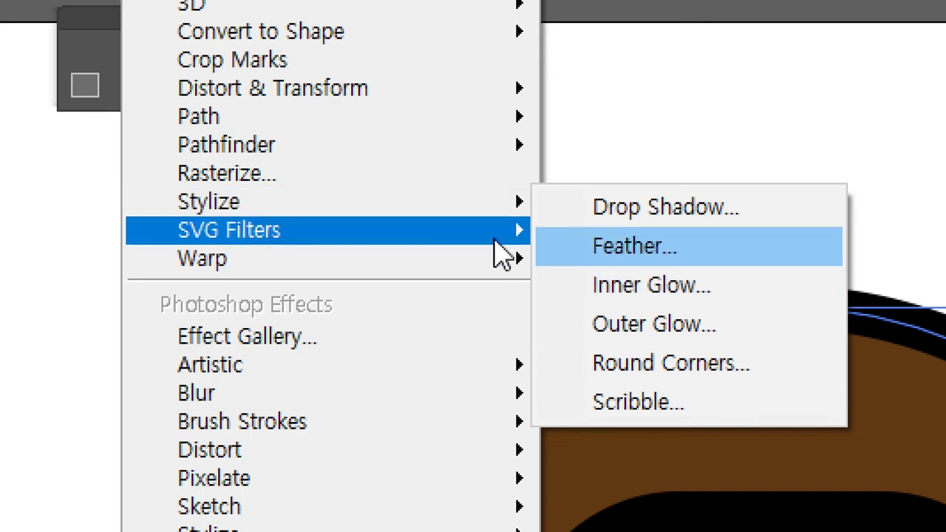
mouse_move(390, 95)
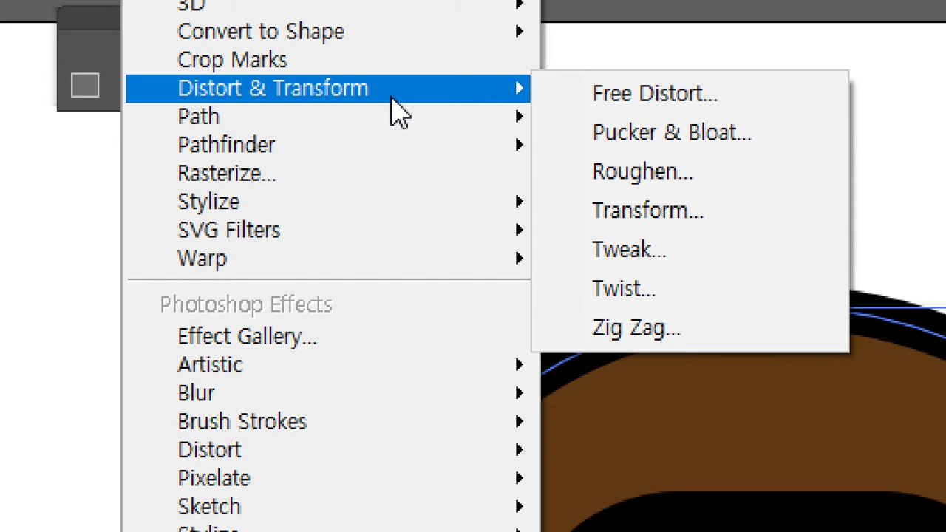
click(684, 345)
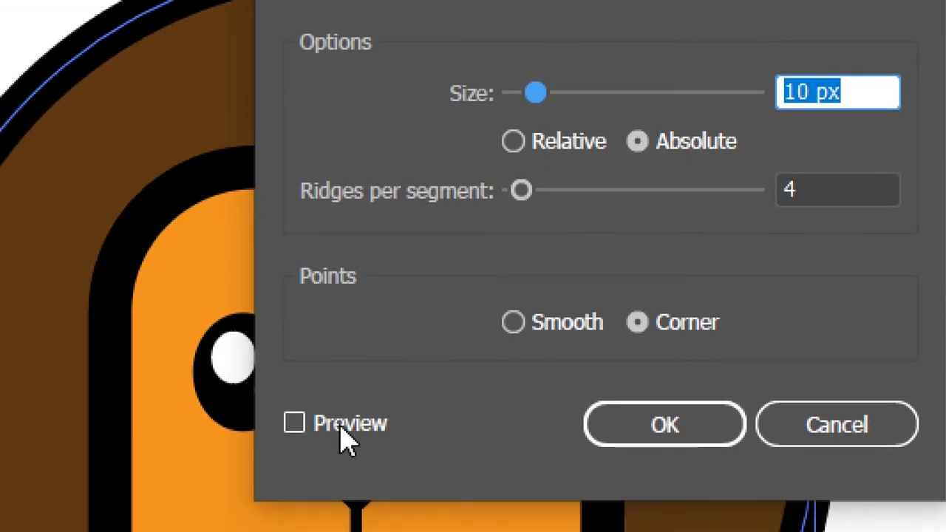
click(342, 428)
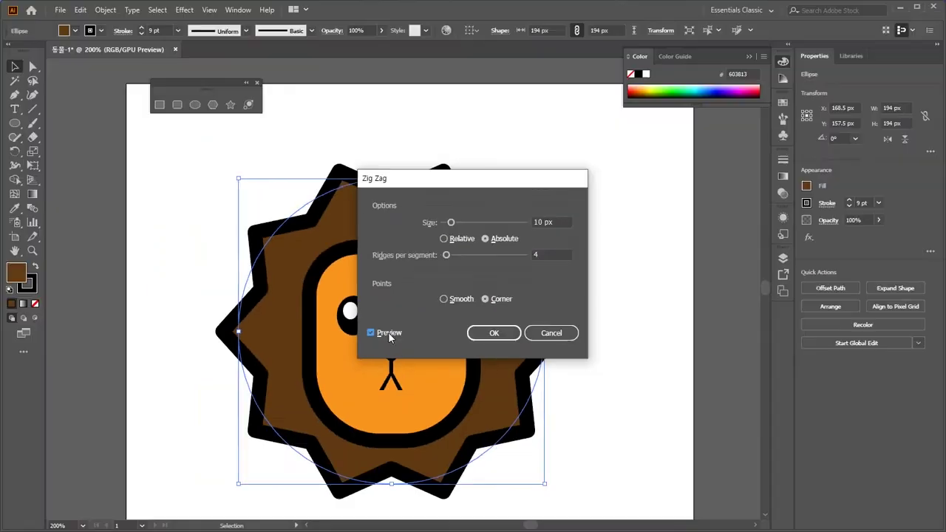
drag(454, 186, 679, 224)
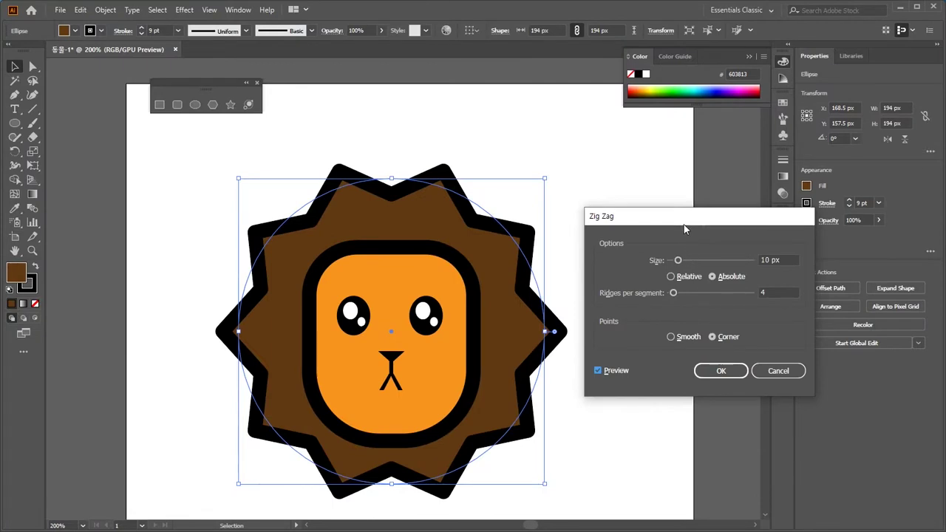
mouse_move(686, 226)
mouse_down()
mouse_move(696, 263)
mouse_move(703, 224)
mouse_up()
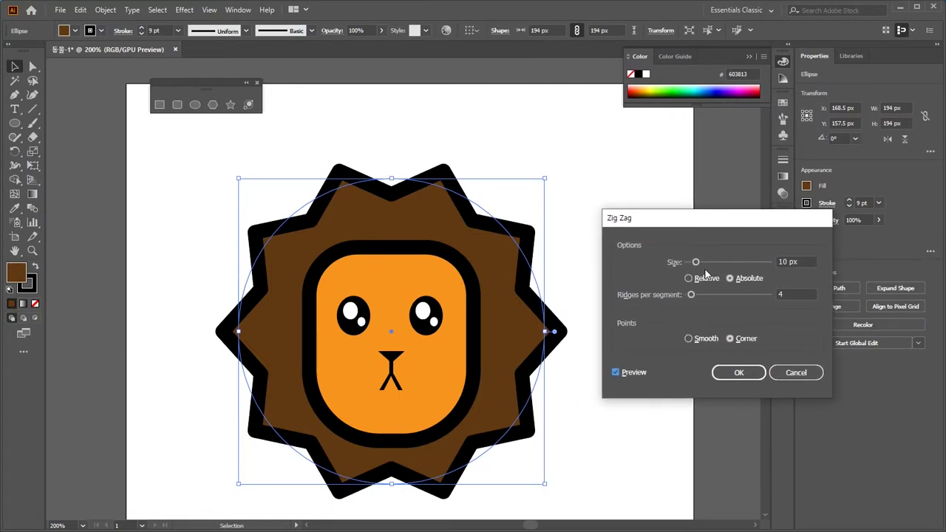
drag(684, 218, 568, 210)
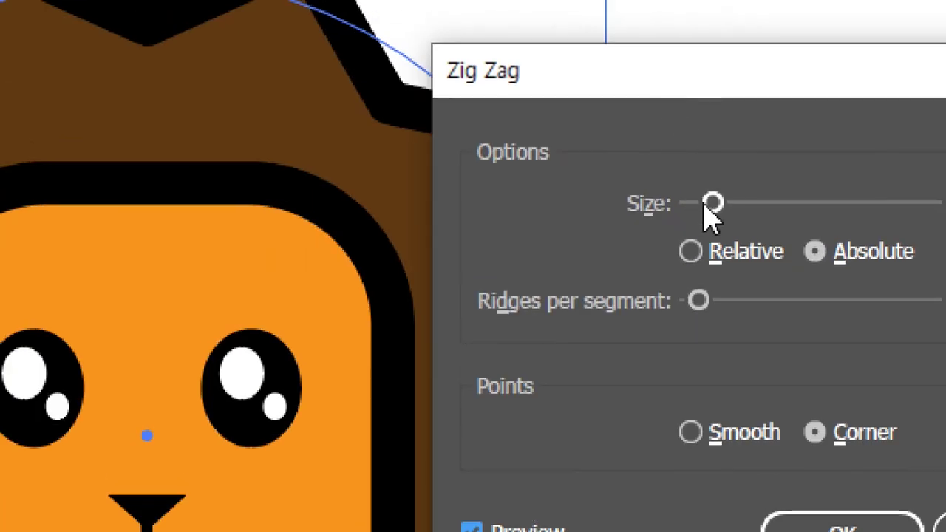
Step: Try Zig Zag sizes of 11, 36, 0 and 10 px on the mane, also comparing Relative with Absolute
mouse_move(707, 202)
mouse_down()
mouse_move(737, 203)
mouse_move(714, 206)
mouse_up()
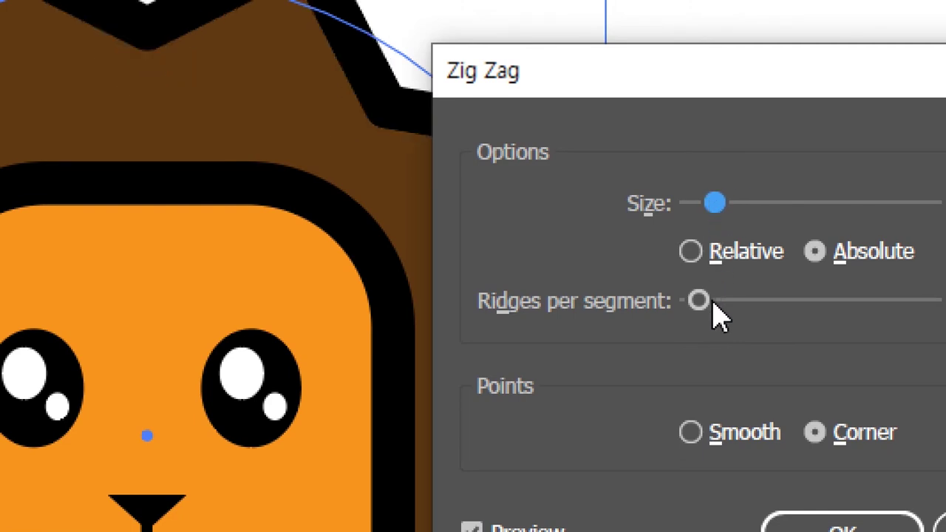
click(693, 252)
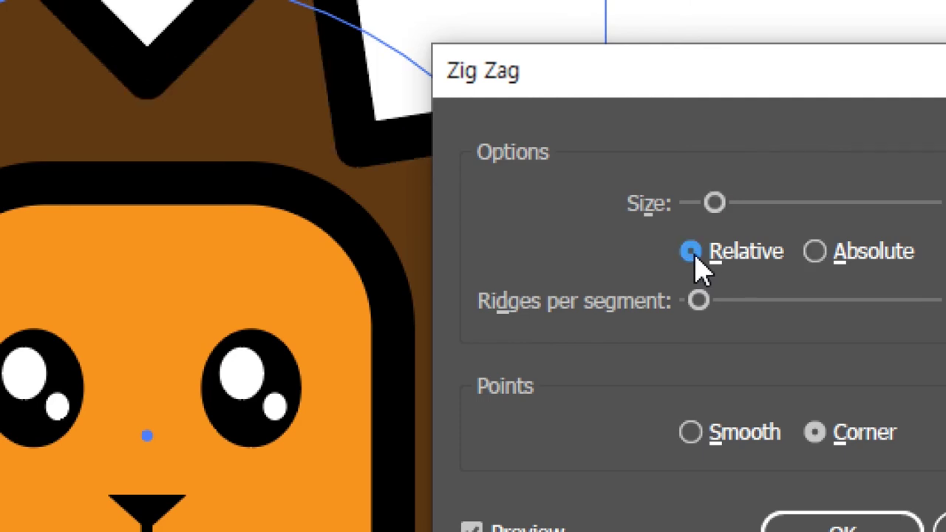
click(813, 252)
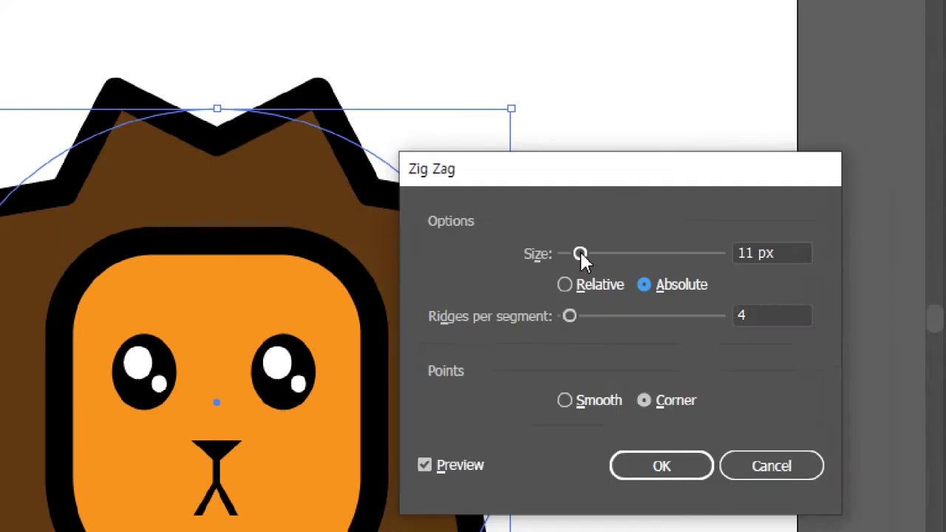
drag(580, 253, 621, 256)
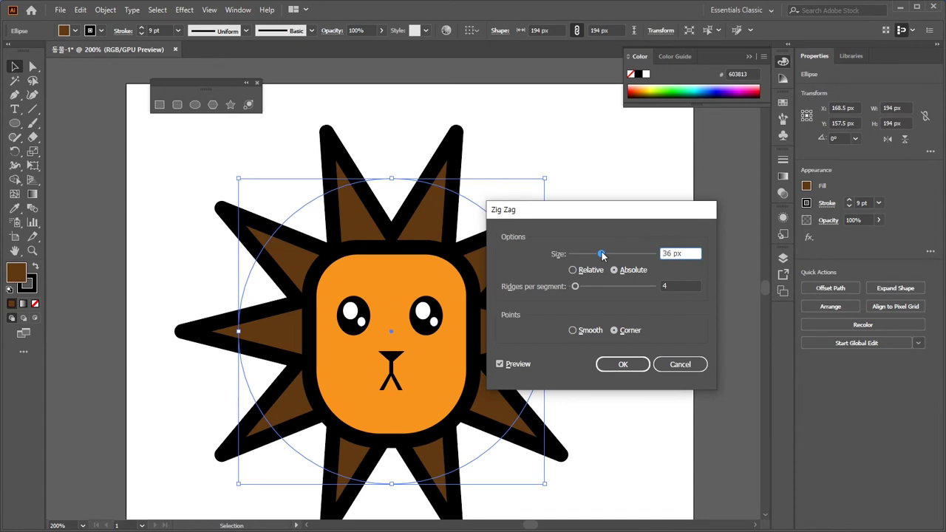
drag(602, 255, 571, 260)
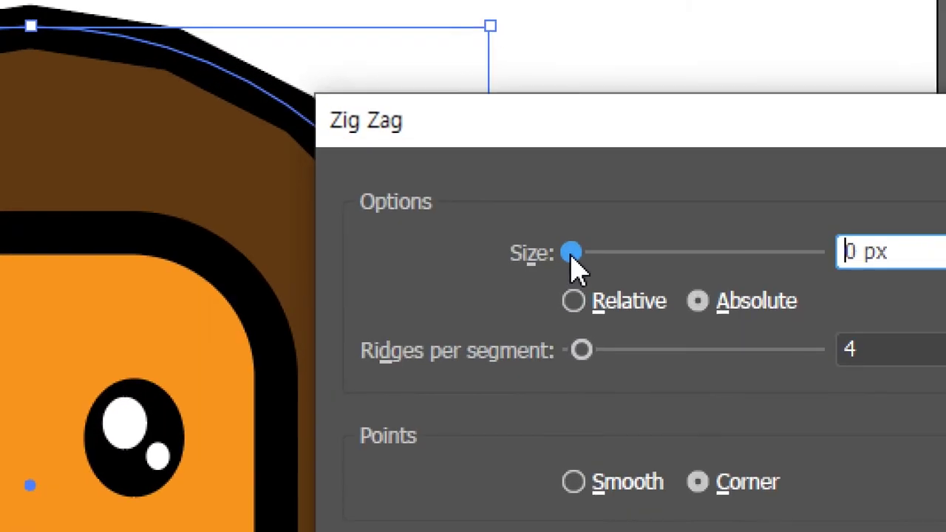
drag(571, 255, 597, 255)
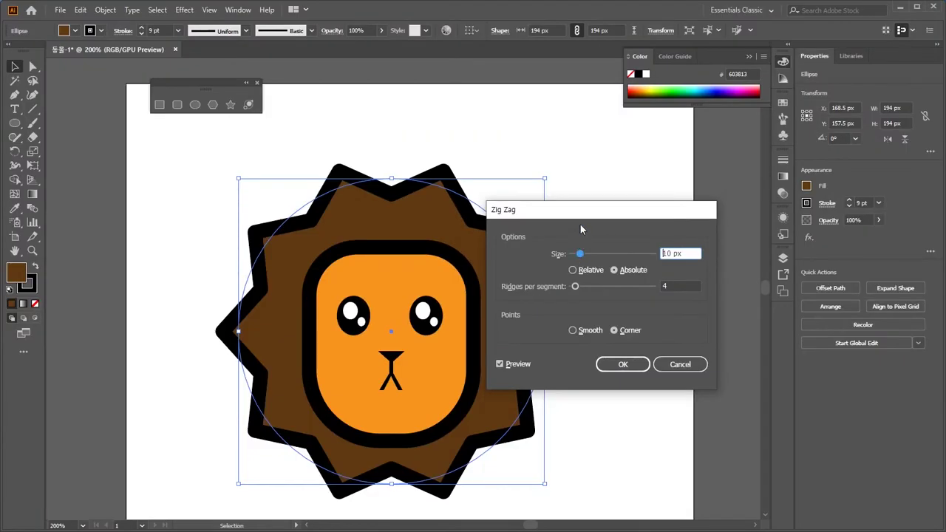
Step: Try 13 Zig Zag ridges per segment on the mane and settle on 5
drag(592, 133, 869, 180)
drag(673, 231, 673, 233)
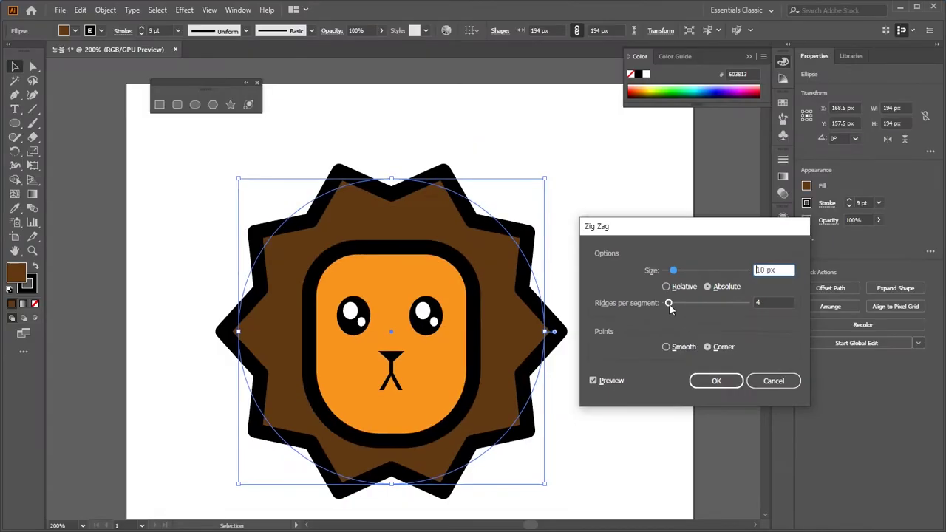
click(676, 304)
mouse_move(670, 307)
mouse_down()
mouse_move(681, 308)
mouse_move(672, 305)
mouse_up()
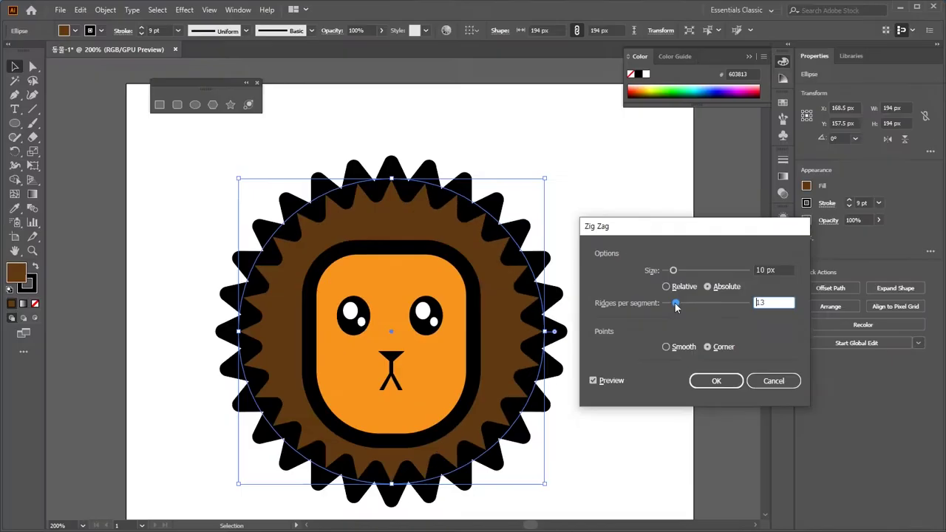
drag(681, 305, 669, 306)
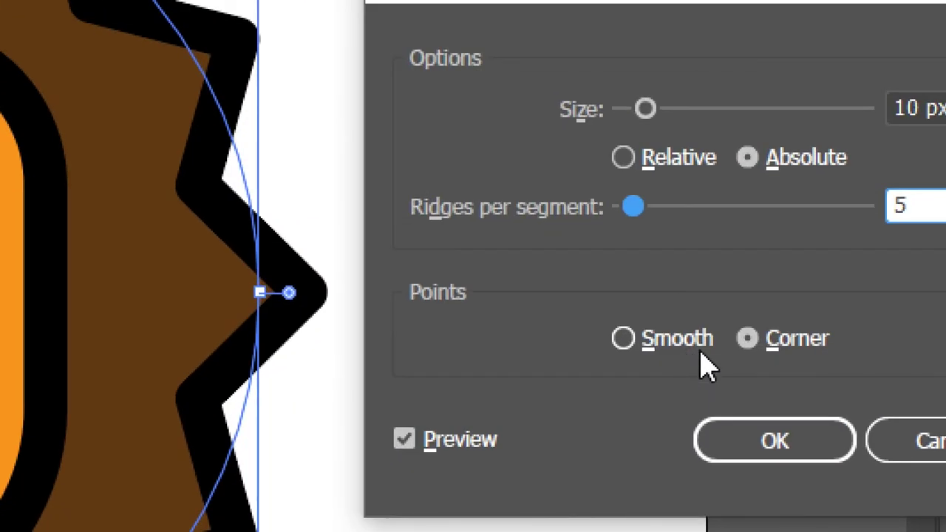
Step: Set the Zig Zag size to 7 px with Smooth points, apply the effect to the mane and deselect it
click(635, 343)
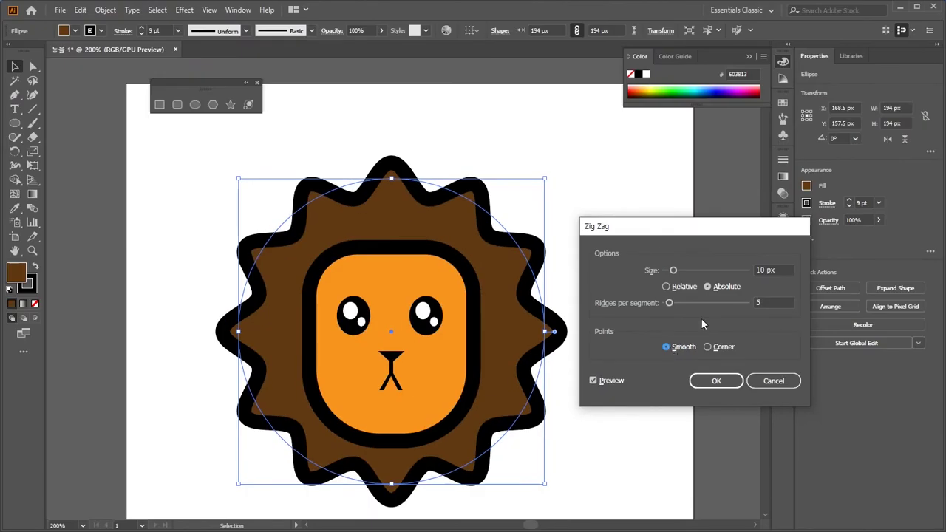
drag(673, 271, 672, 274)
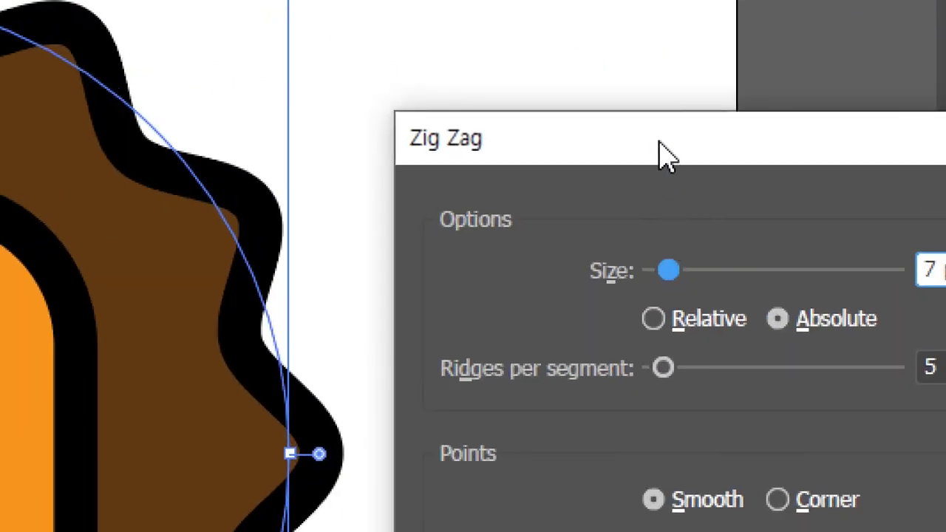
drag(667, 231, 648, 212)
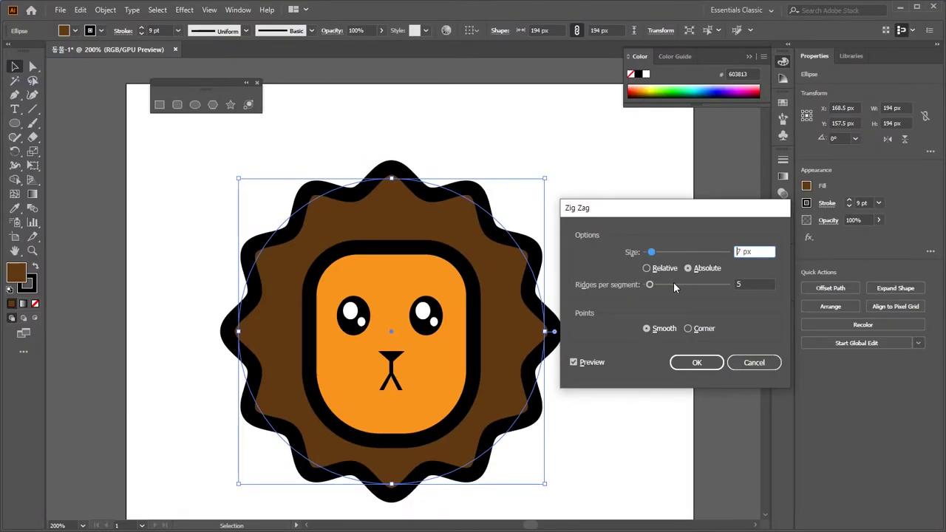
click(686, 328)
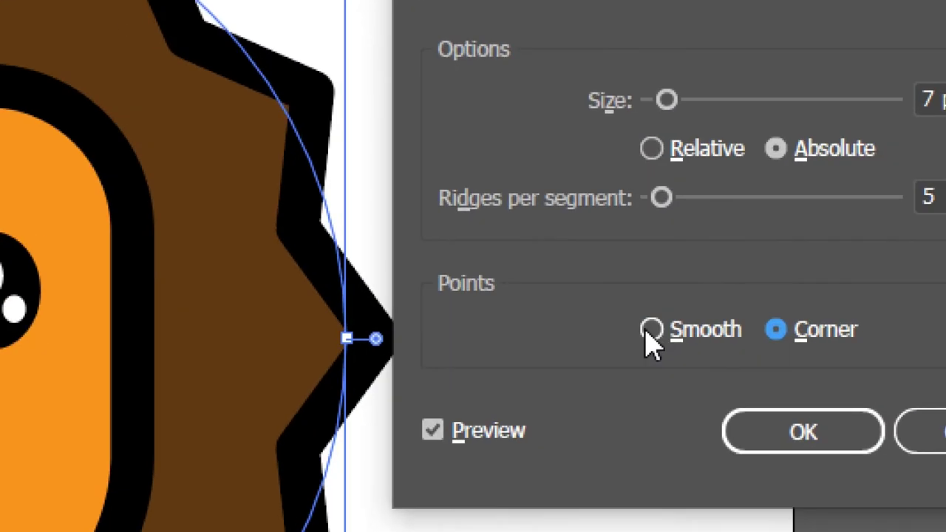
click(650, 332)
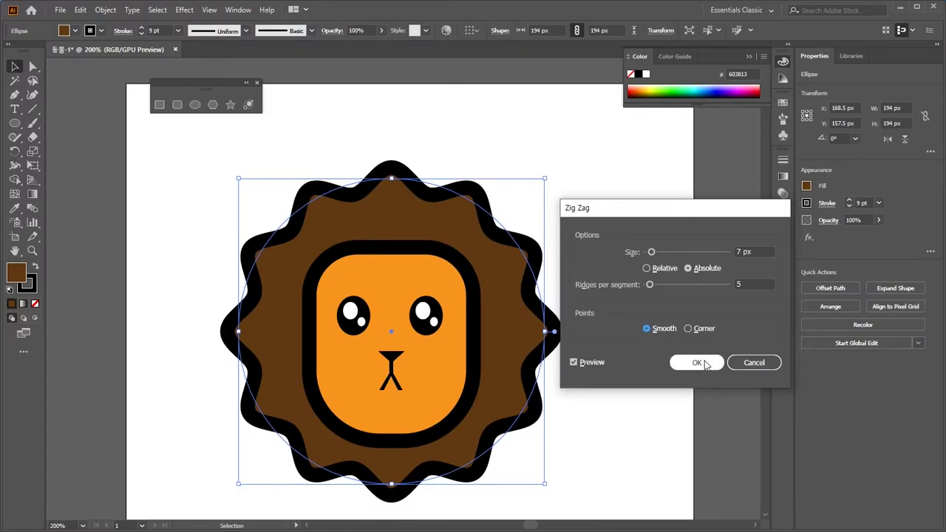
click(803, 432)
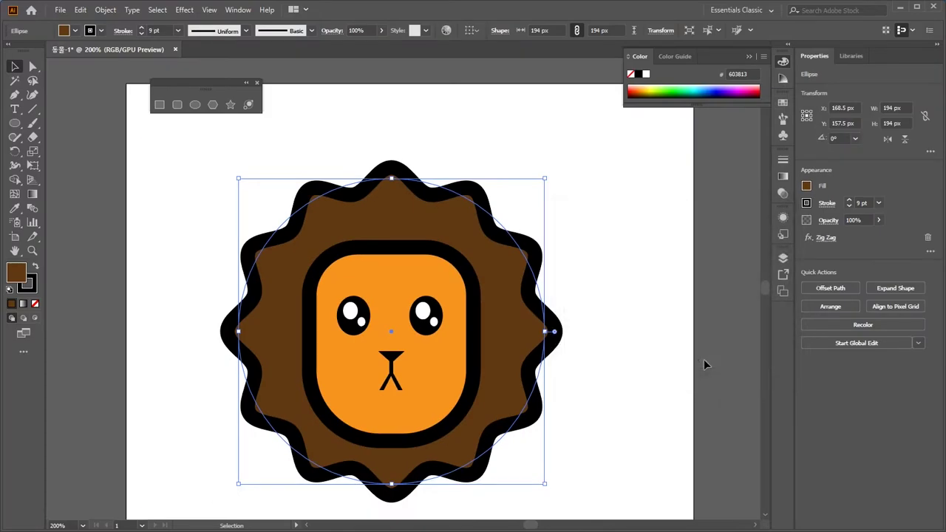
click(610, 293)
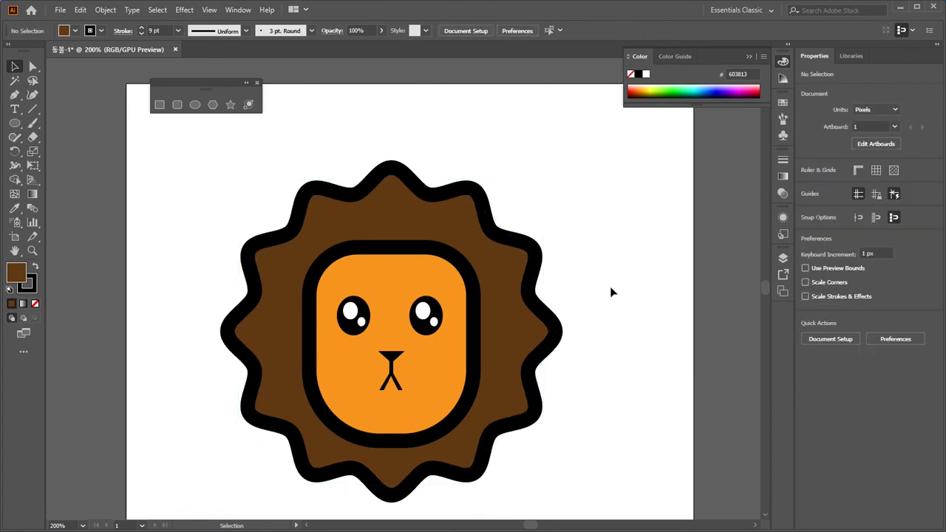
Step: Draw a vertical line about 107 px long with a 9 pt stroke on the empty area beside the lion's mane
drag(611, 262, 547, 224)
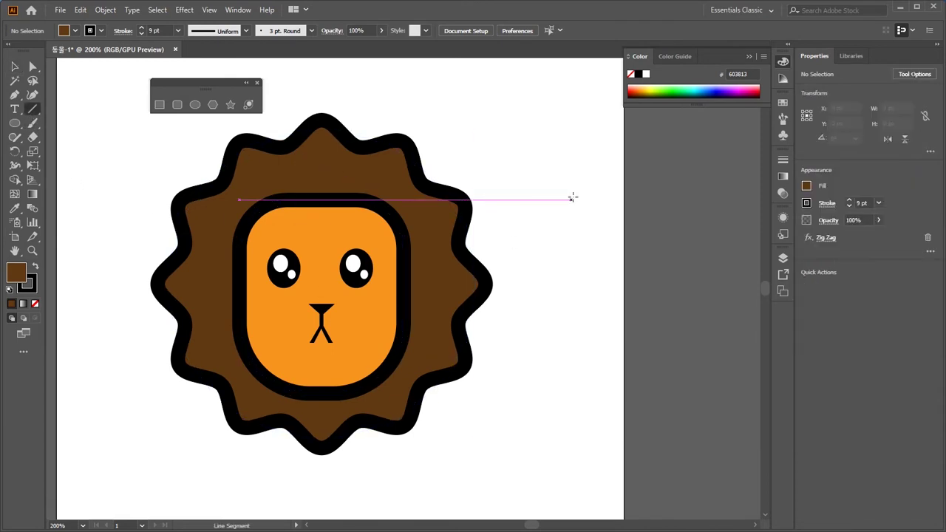
drag(547, 147, 561, 315)
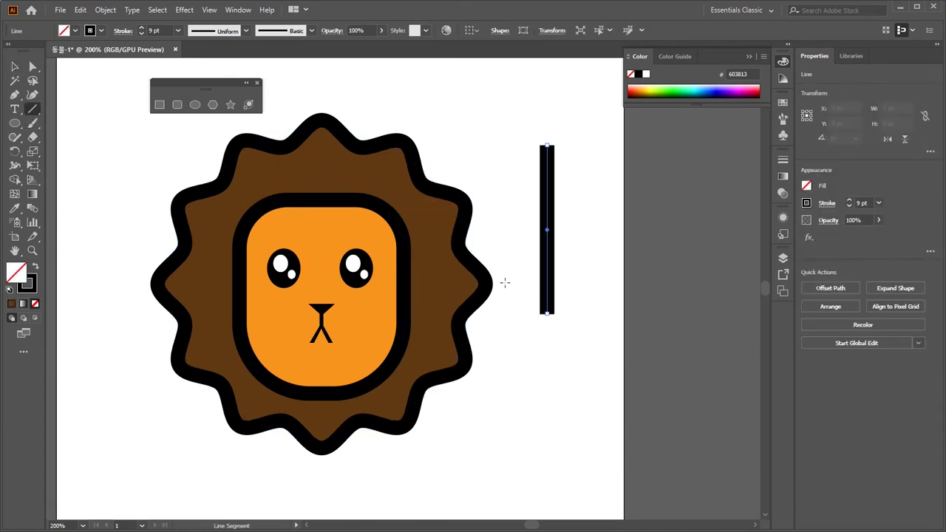
key(v)
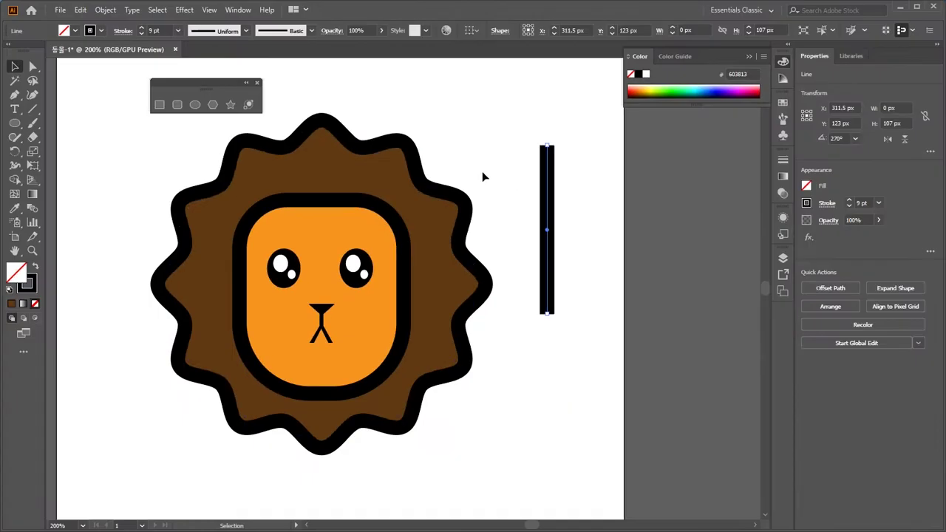
drag(122, 167, 477, 334)
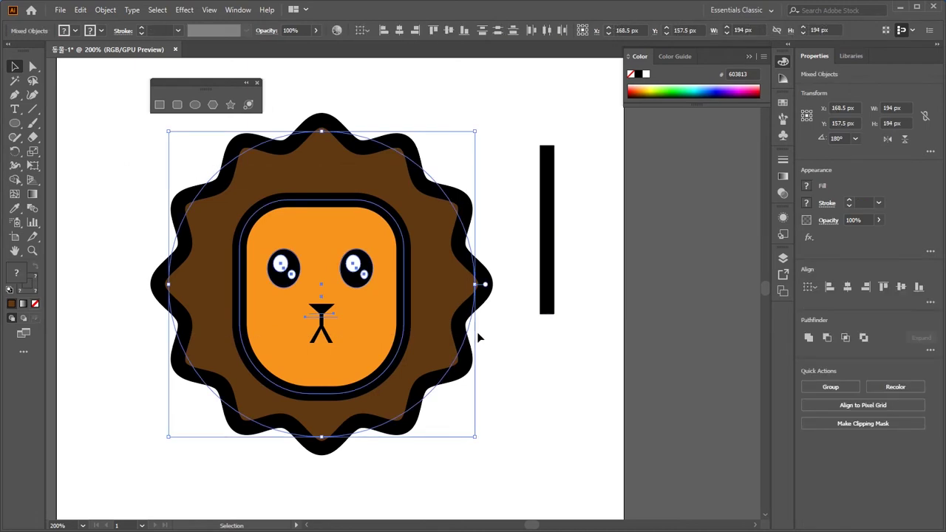
key(a)
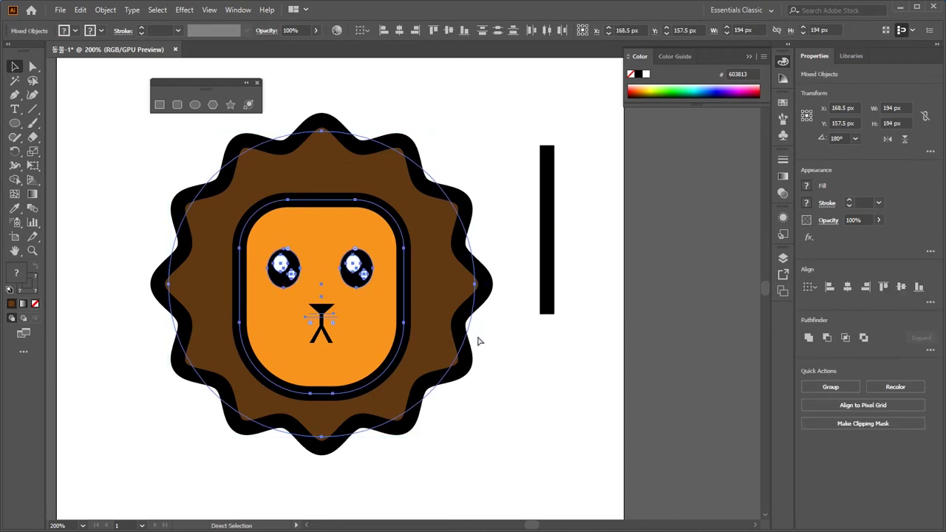
click(478, 340)
key(v)
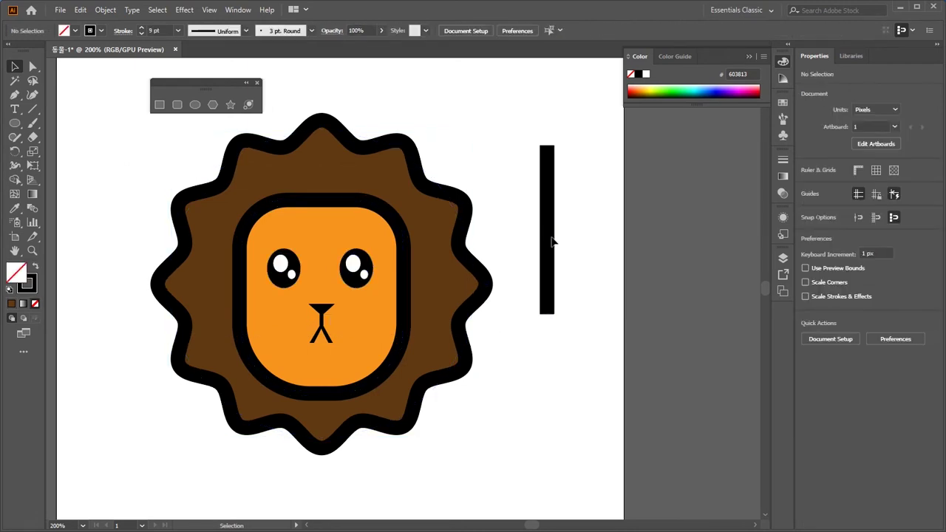
Step: Move the black vertical line onto the lion's face so its upper end sits just under the right eye
drag(551, 242, 362, 394)
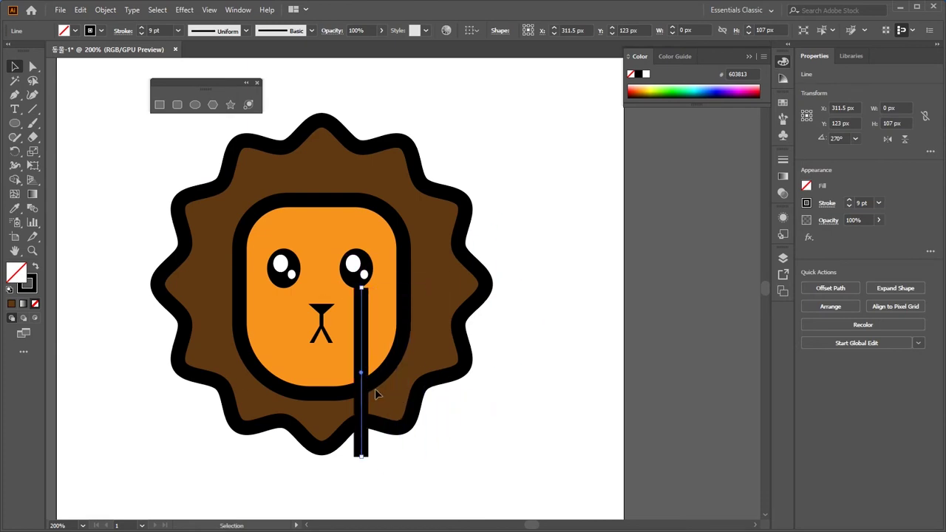
click(488, 390)
scroll(491, 389, up, 2)
scroll(458, 355, down, 1)
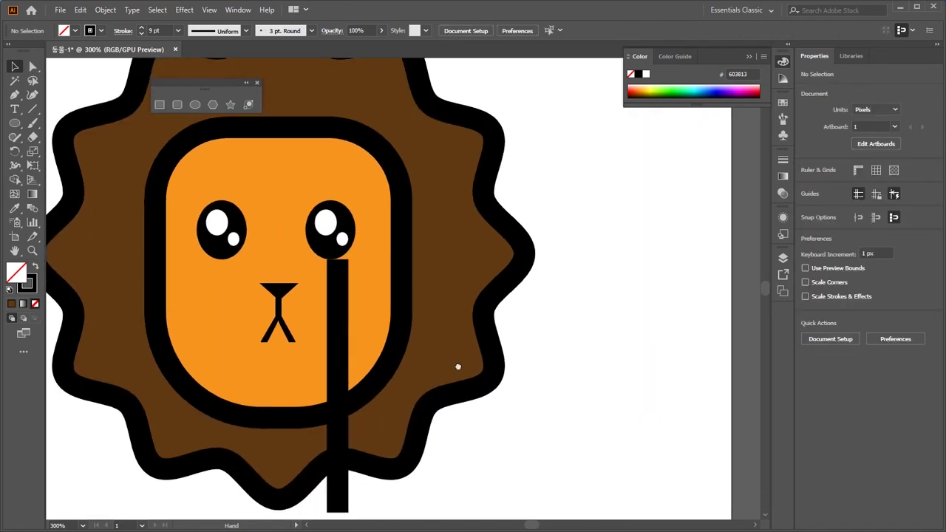
scroll(447, 325, up, 1)
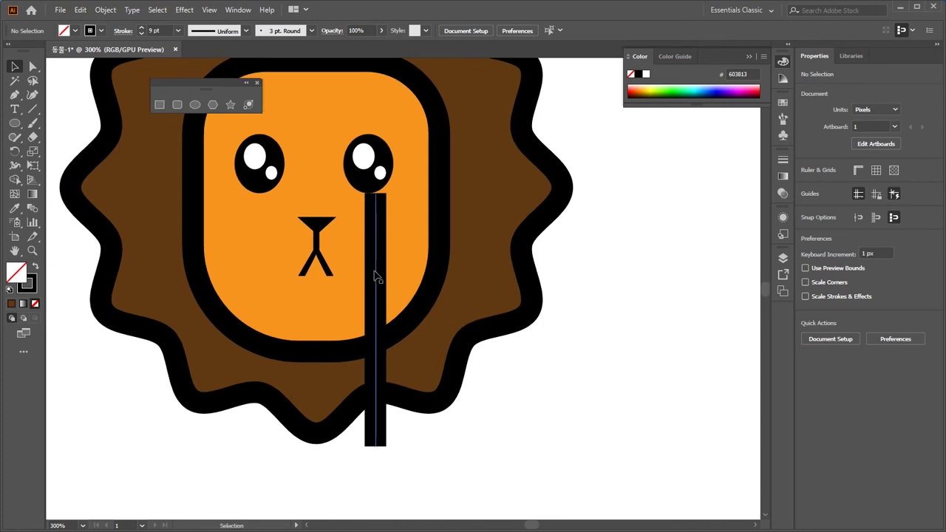
drag(373, 275, 368, 273)
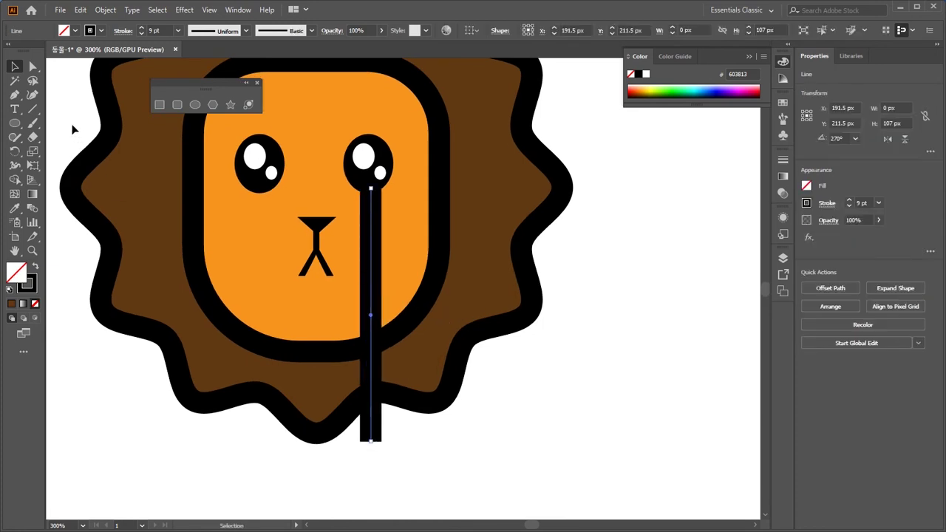
Step: Shorten the line to about 57 px by raising only its lower anchor point until the line ends inside the face
click(33, 66)
drag(427, 460, 330, 418)
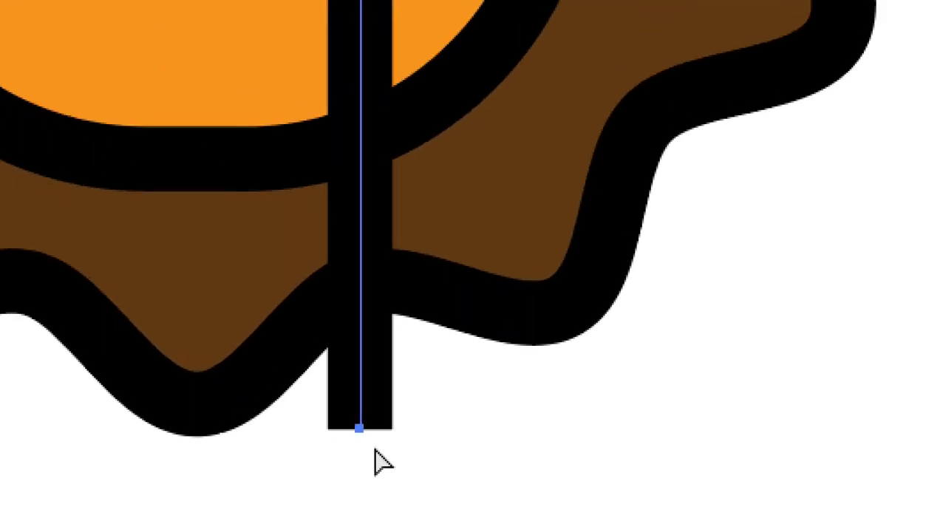
drag(394, 449, 350, 437)
drag(300, 416, 238, 382)
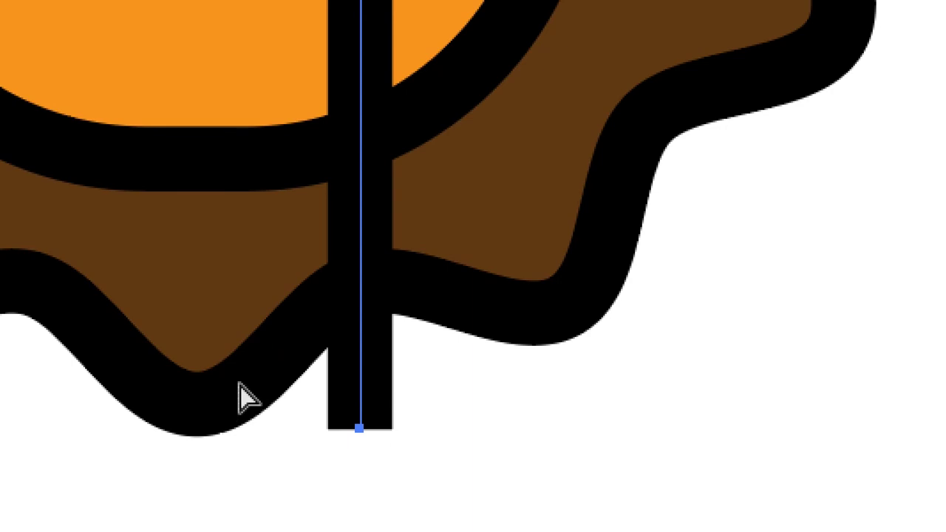
key(shift+Up)
key(shift+Up)
key(shift+Up)
key(shift+Up)
key(shift+Up)
key(shift+Up)
key(shift+Up)
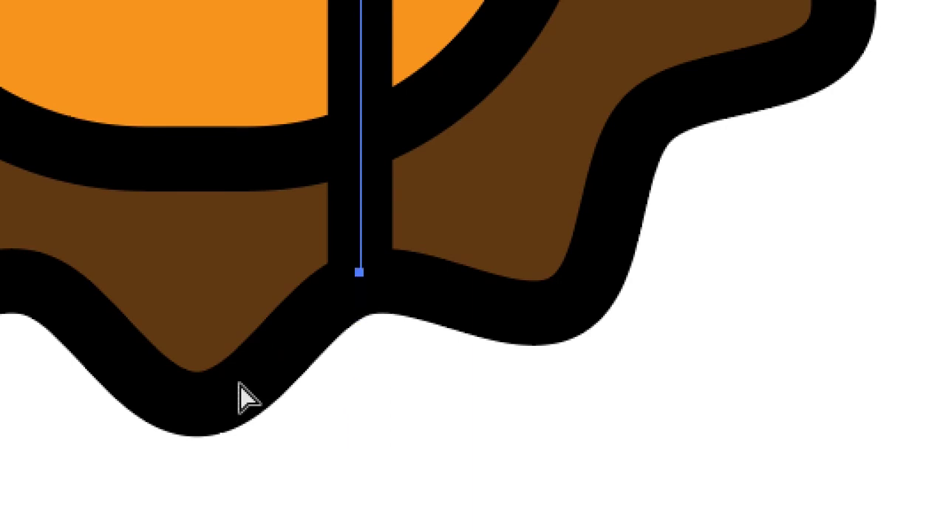
key(shift+Up)
key(shift+Up)
key(shift+Up)
key(shift+Up)
key(shift+Up)
key(shift+Up)
key(shift+Up)
key(shift+Up)
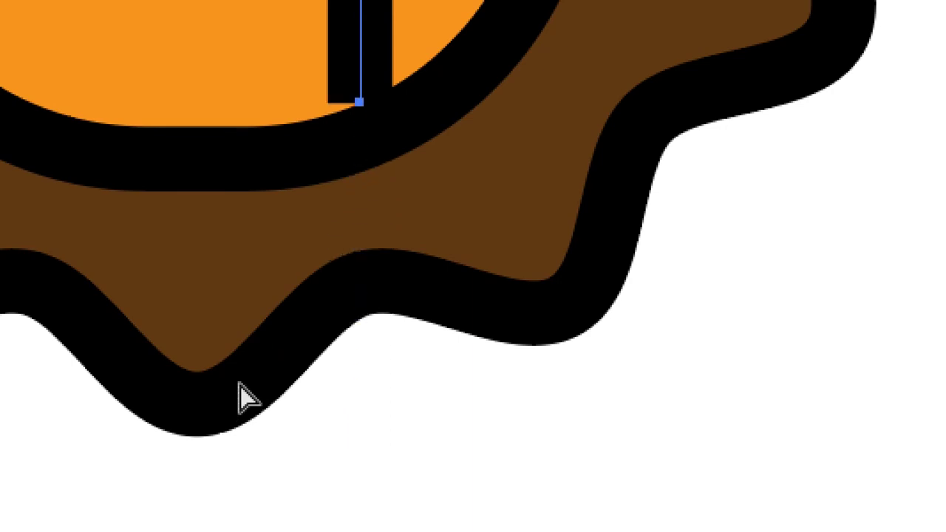
key(shift+Up)
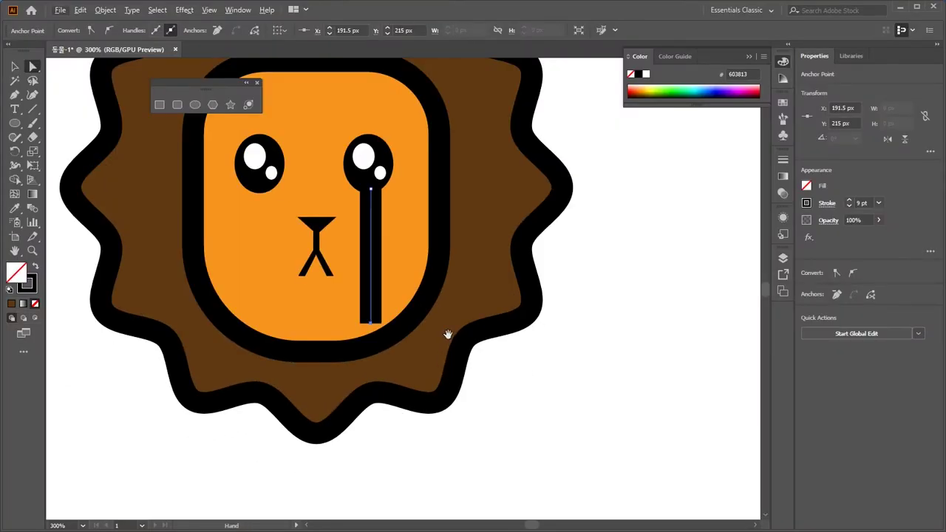
Step: Recolor the line's stroke to cyan 00FFED and deselect it
drag(447, 334, 521, 407)
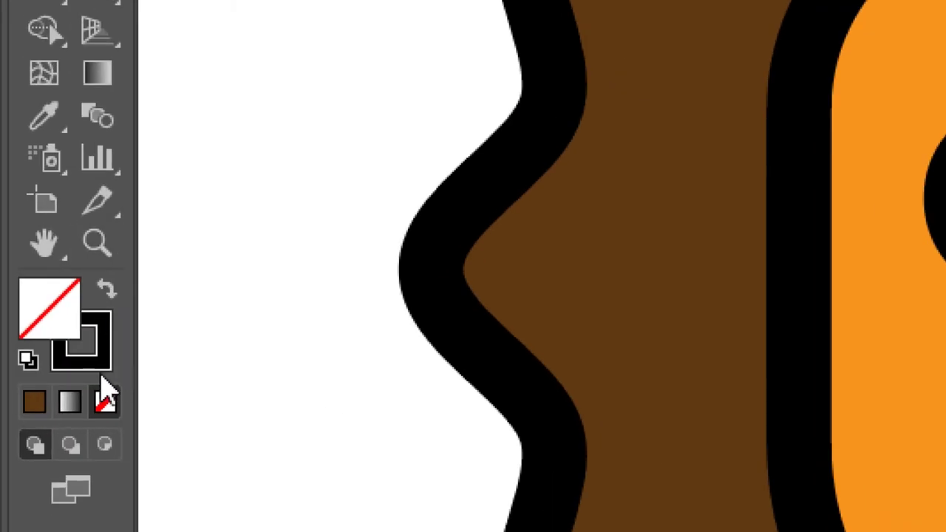
click(92, 370)
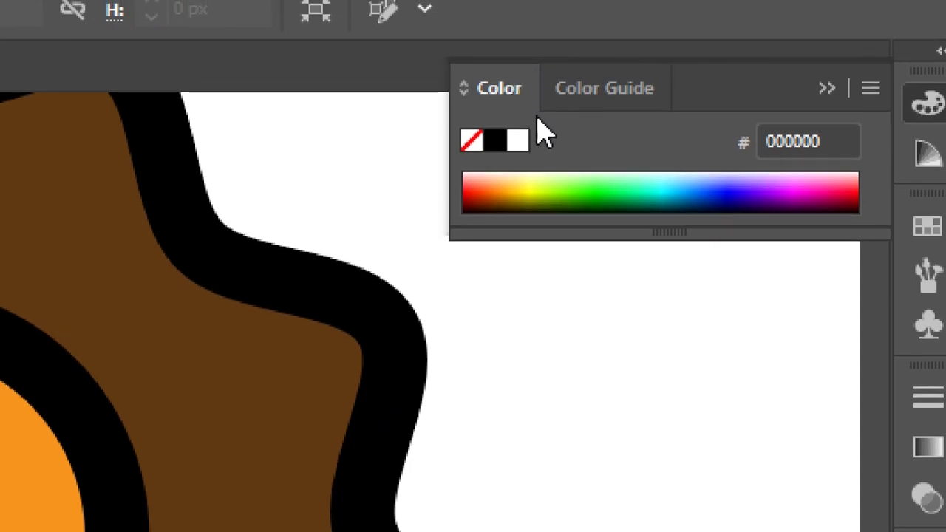
click(654, 187)
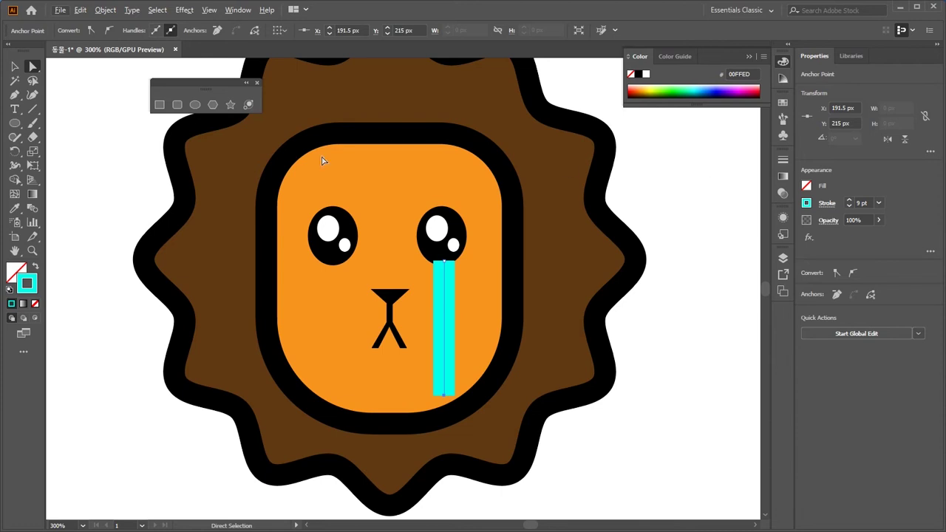
click(15, 67)
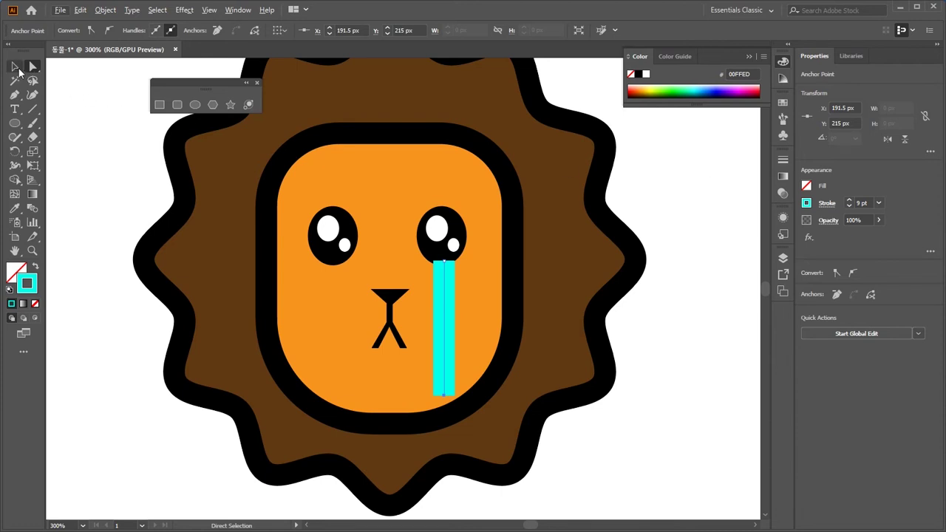
click(578, 278)
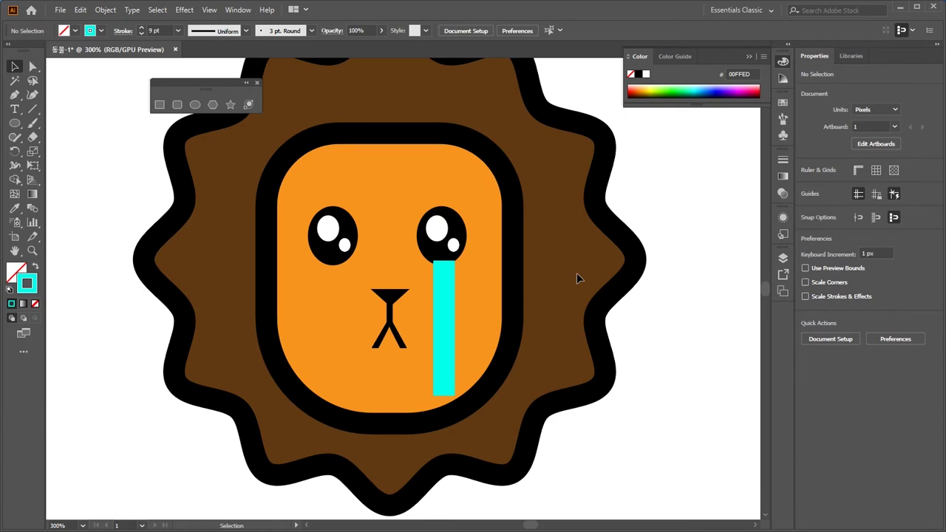
Step: Start a Zig Zag effect on the cyan line with the preview on, keeping the line in view
click(444, 287)
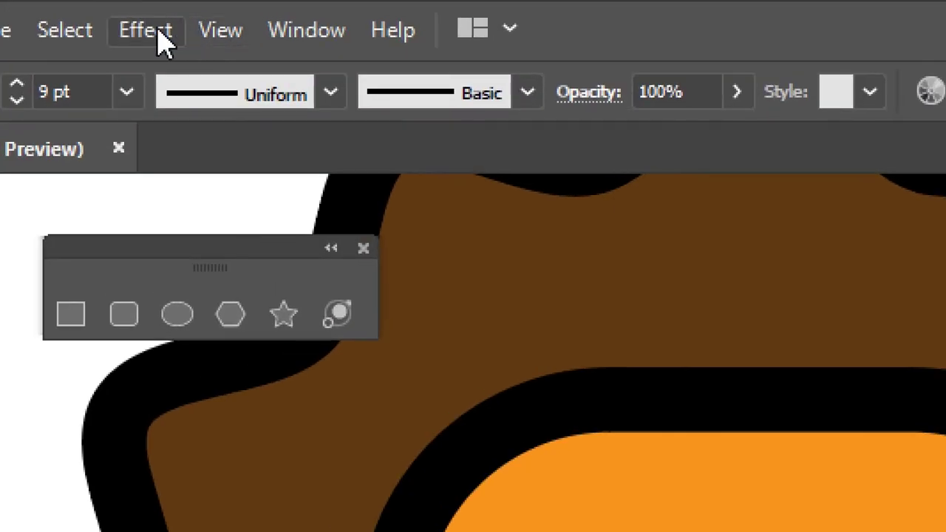
click(161, 31)
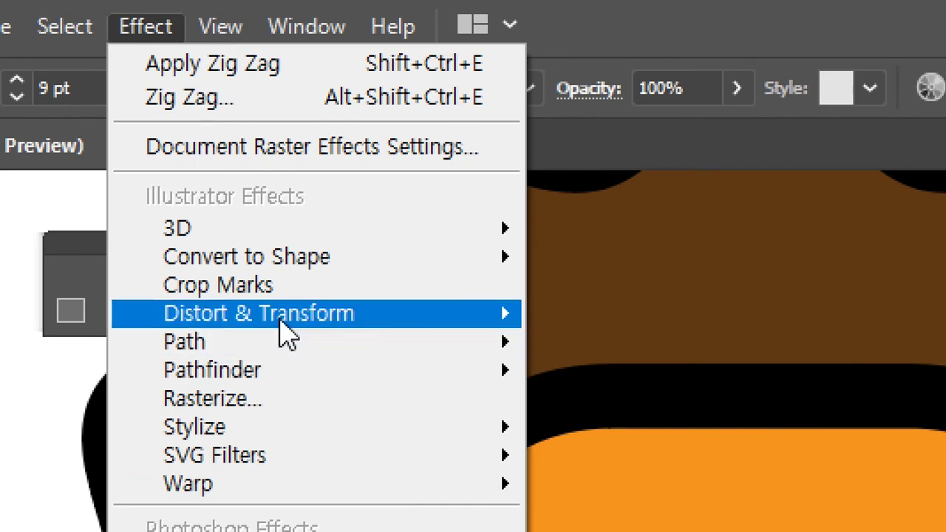
mouse_move(321, 318)
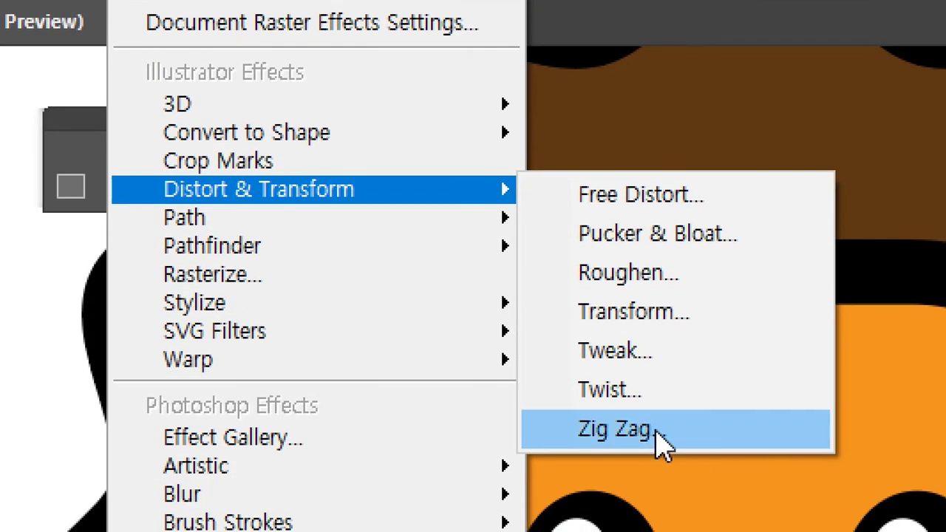
click(660, 441)
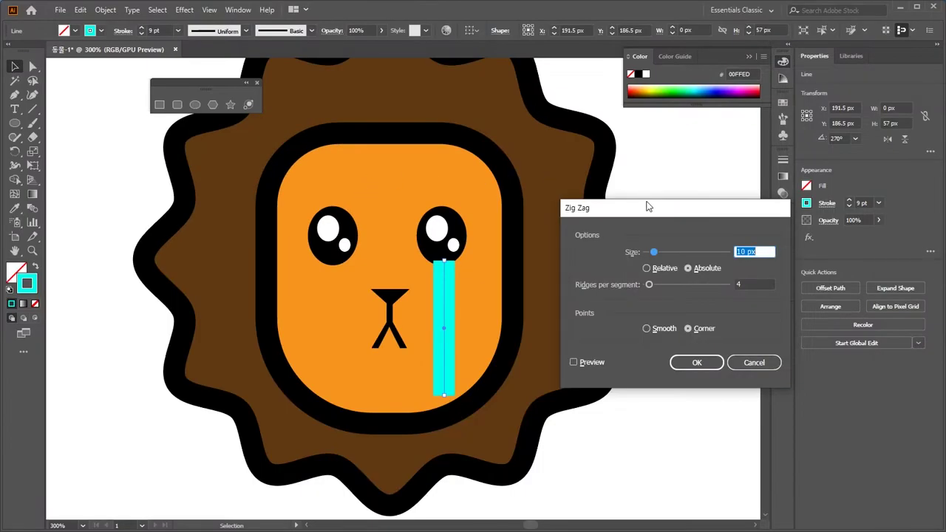
click(575, 362)
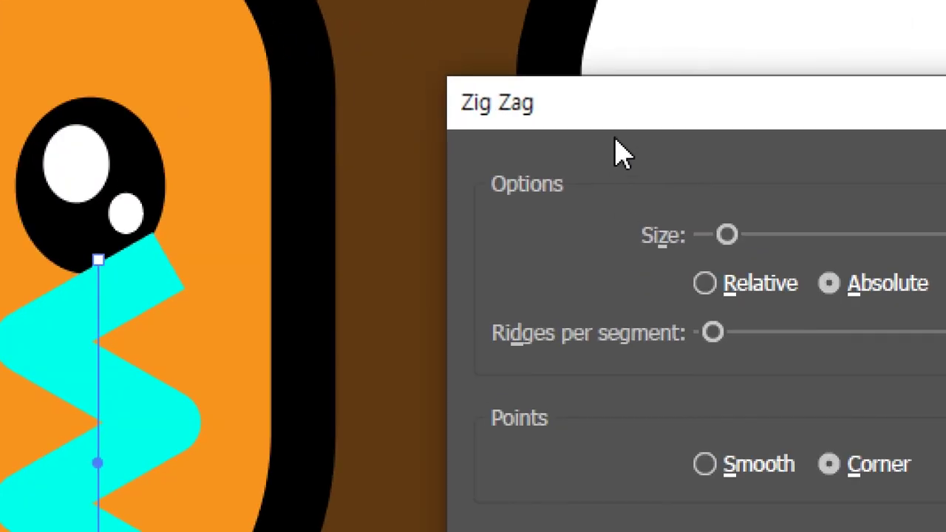
drag(615, 217, 581, 219)
drag(558, 118, 492, 145)
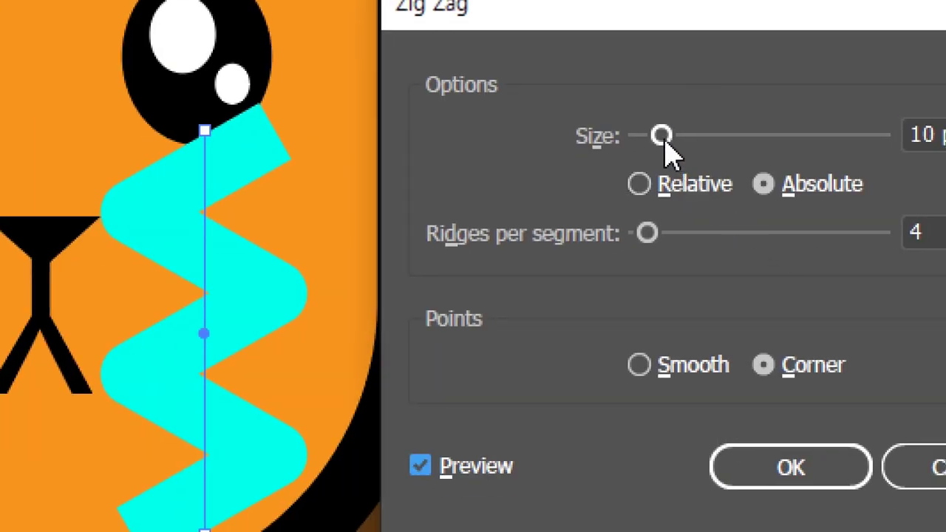
Step: Try a Zig Zag size of 8, compare Relative with Absolute, and choose Relative sizing with Smooth points
drag(665, 135, 659, 136)
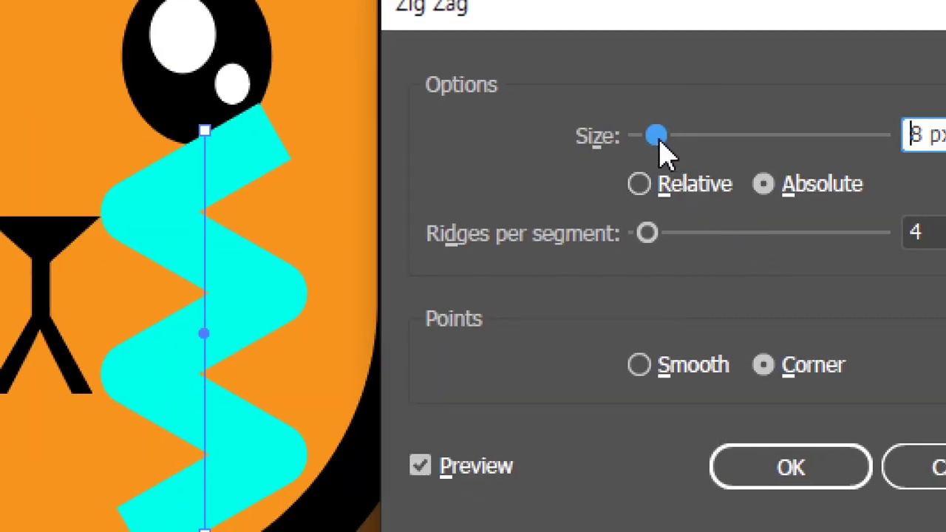
click(640, 185)
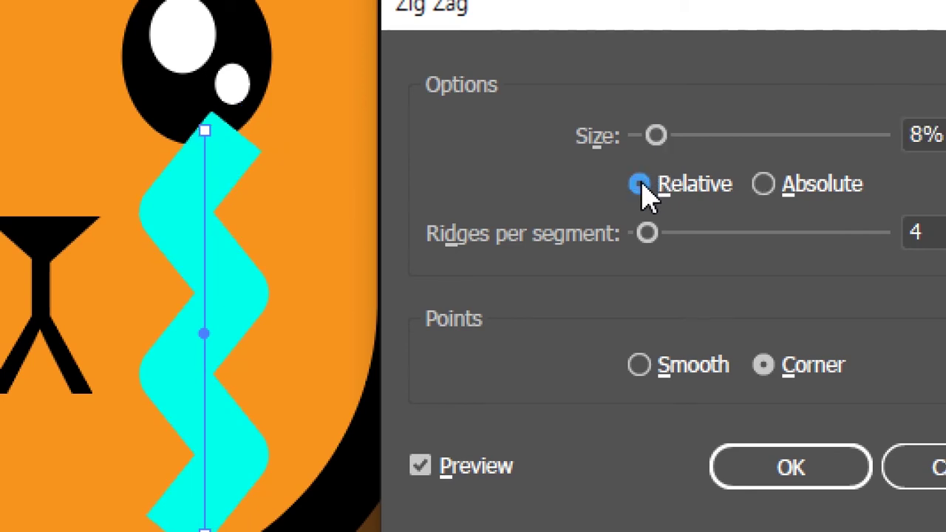
click(762, 189)
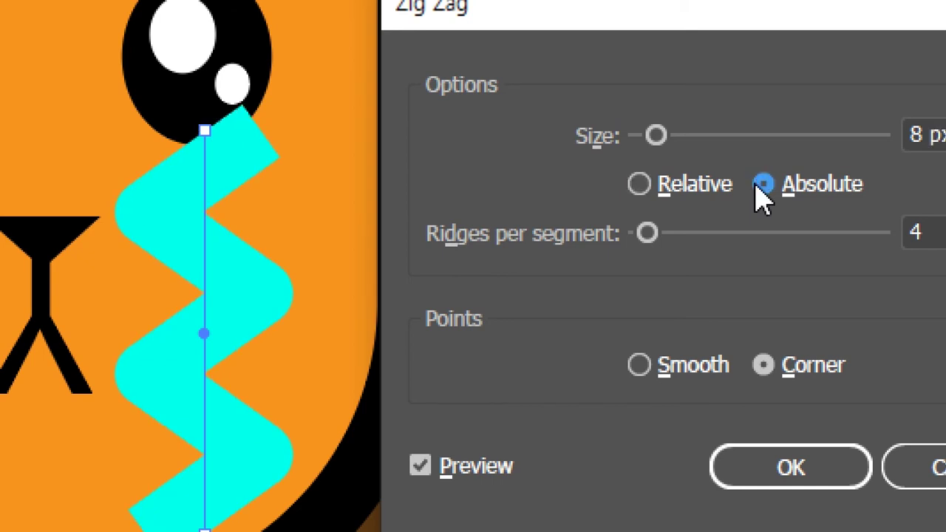
click(642, 186)
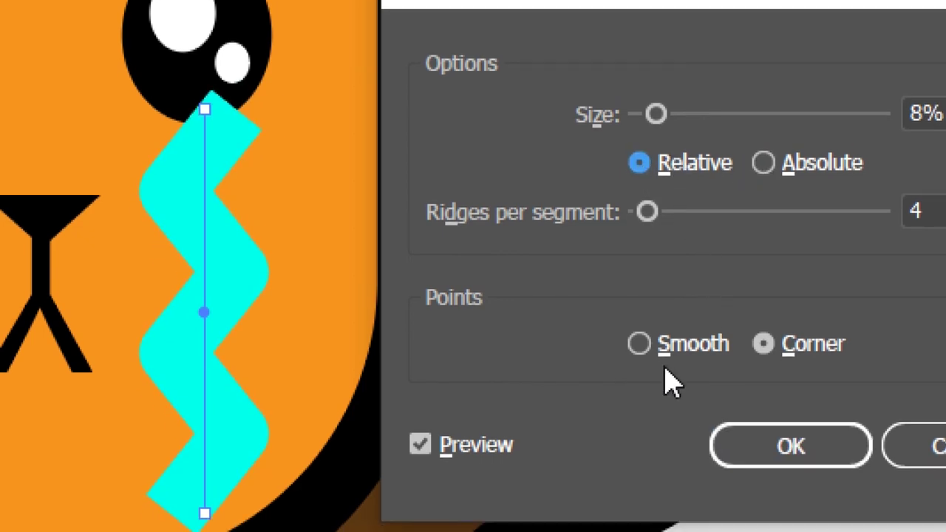
click(640, 344)
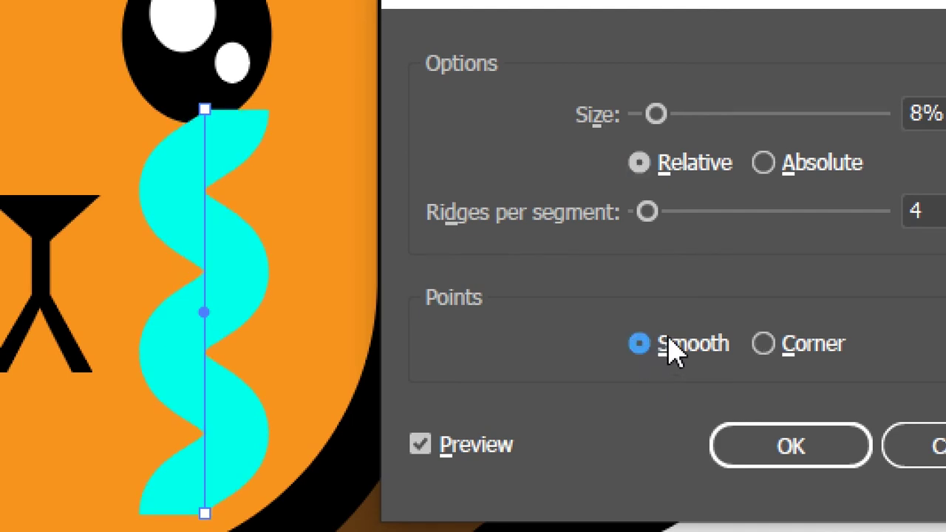
Step: Set the Zig Zag to 3 ridges per segment and a 6% size, apply it to the cyan line and deselect
click(652, 214)
drag(652, 213, 648, 214)
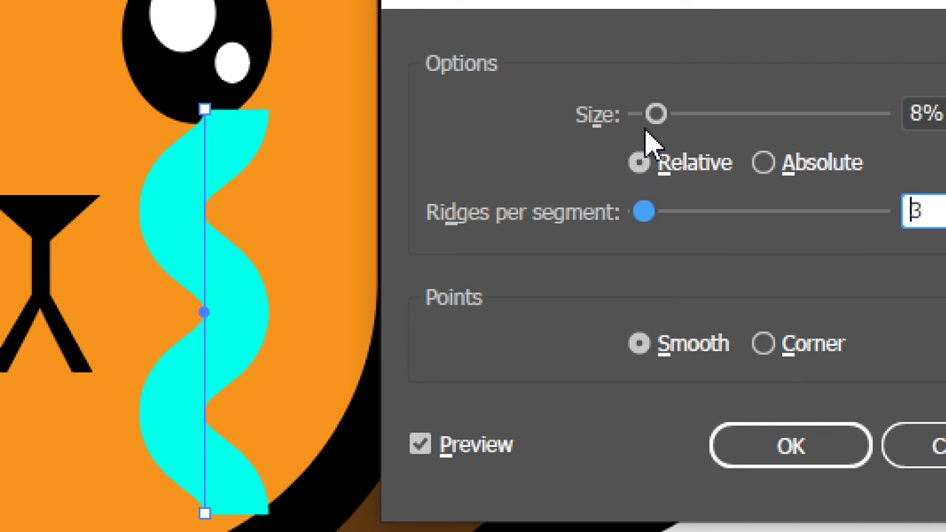
drag(657, 116, 652, 120)
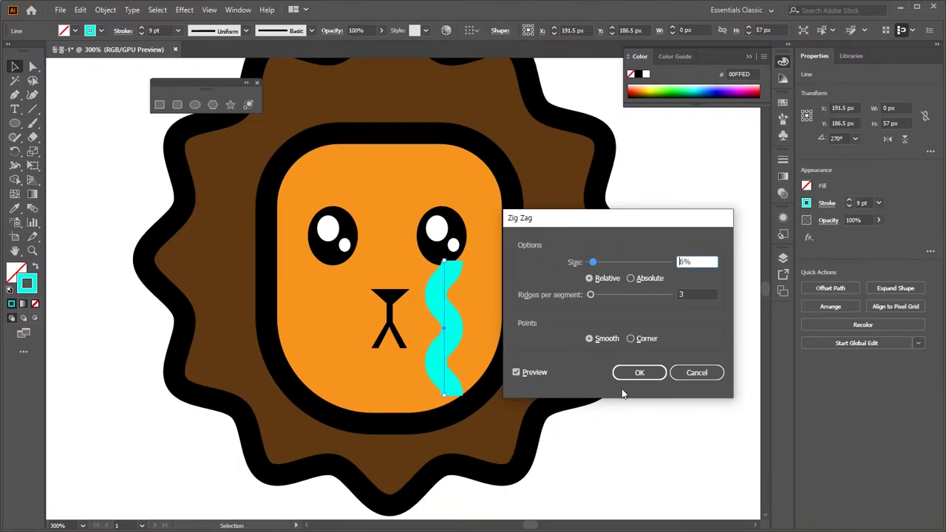
click(633, 374)
click(655, 359)
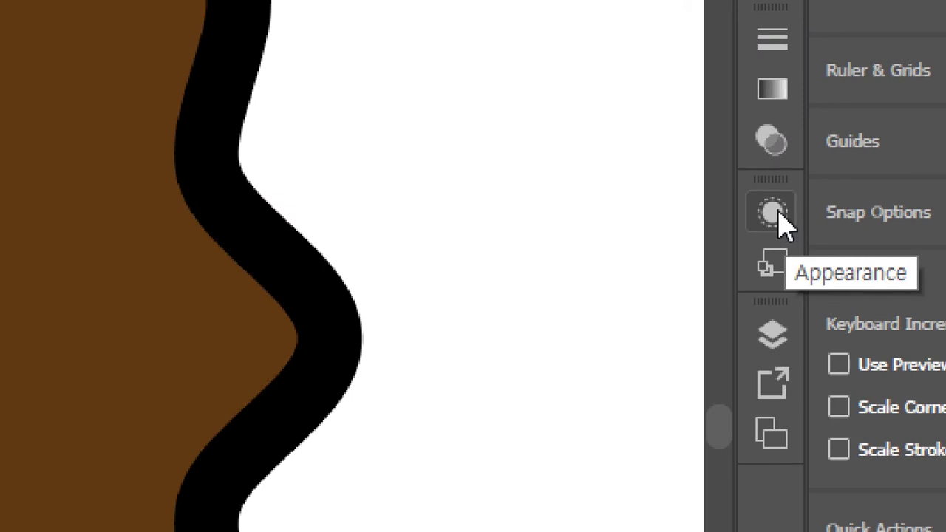
Step: Reopen the applied Zig Zag effect's settings from the appearance attributes for review and accept them as they are
click(774, 213)
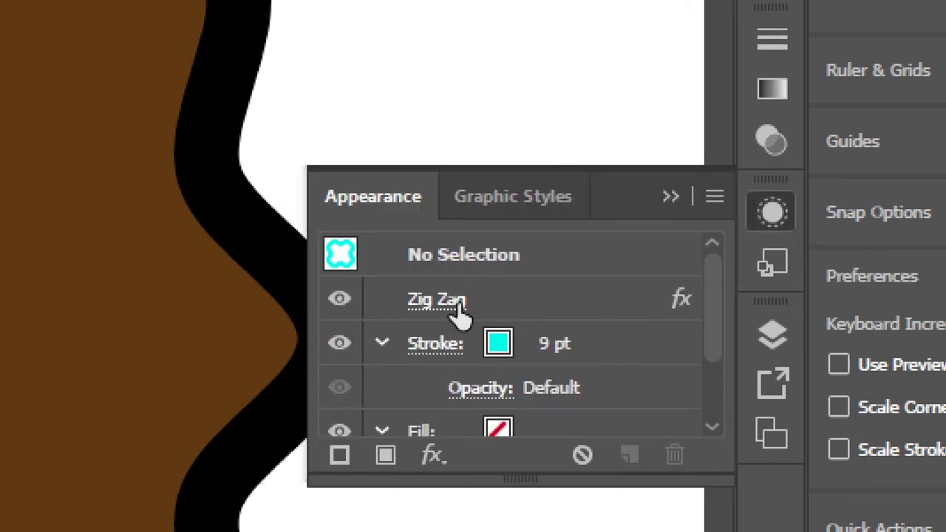
click(454, 303)
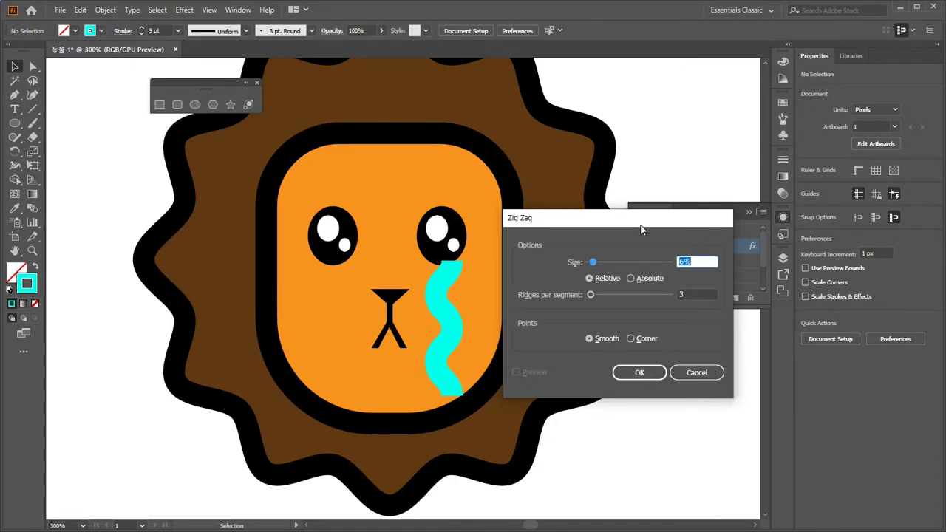
drag(641, 230, 626, 286)
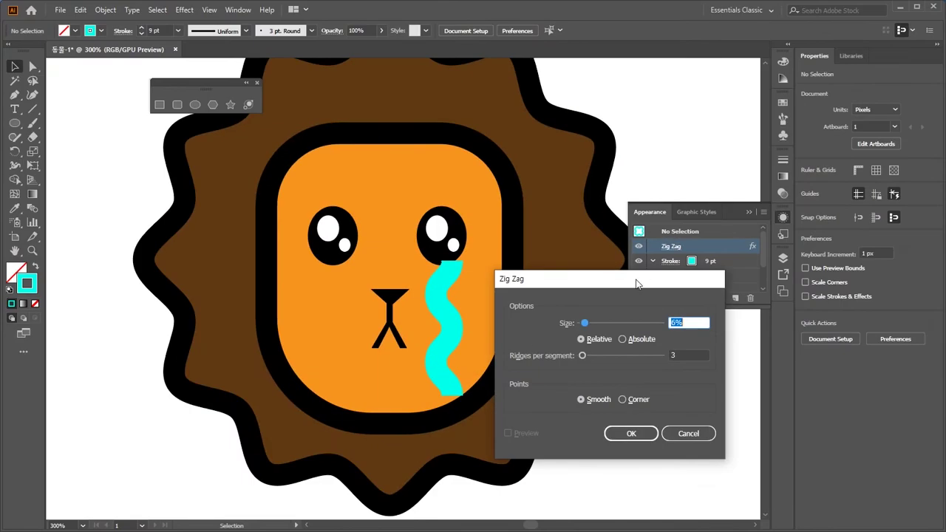
drag(637, 283, 631, 233)
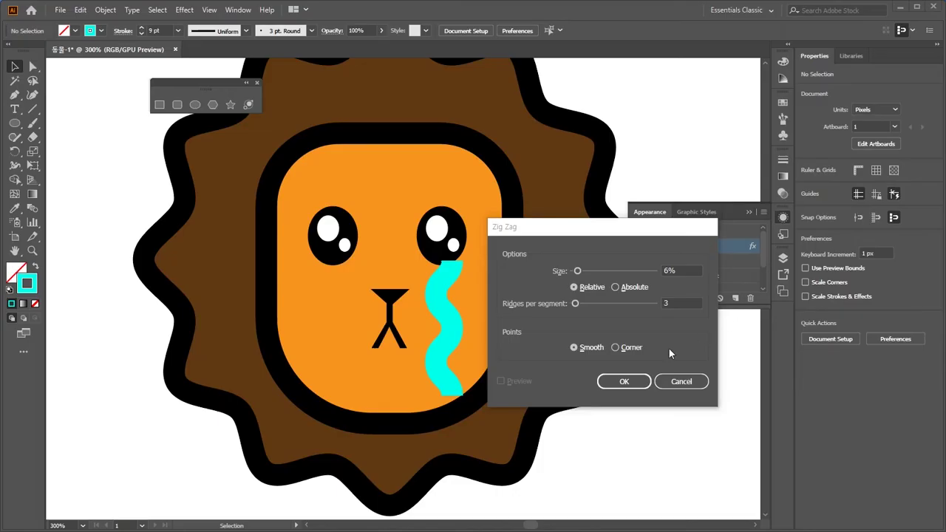
click(624, 382)
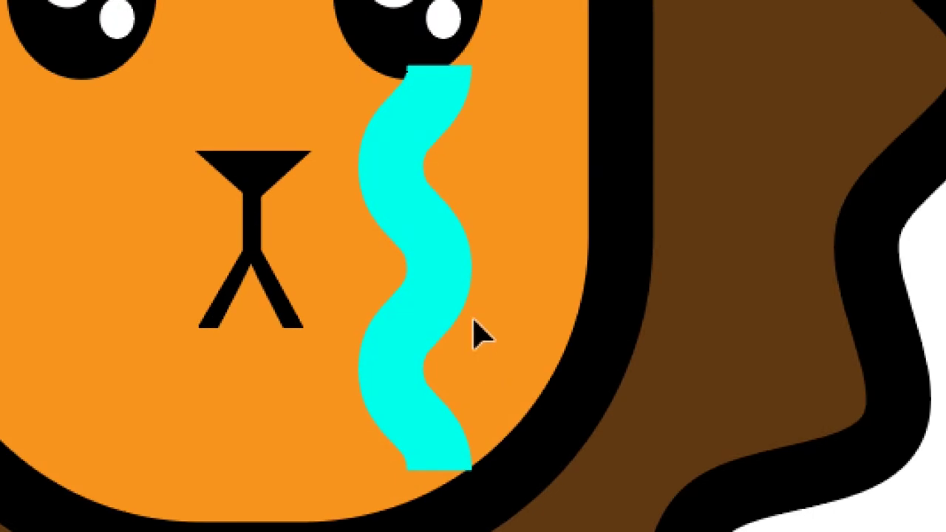
Step: Close the appearance attributes and reveal the full stroke options for the wavy cyan line
drag(487, 338, 418, 308)
drag(331, 190, 317, 179)
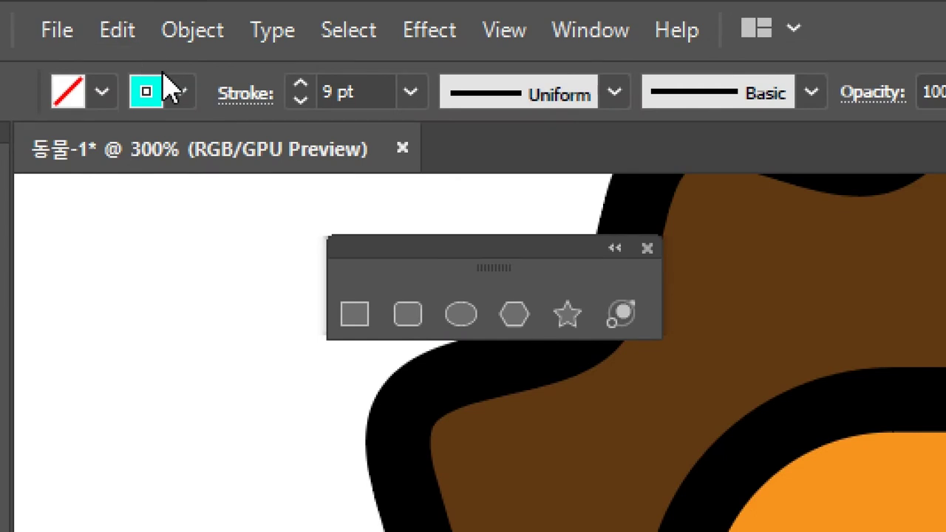
click(248, 94)
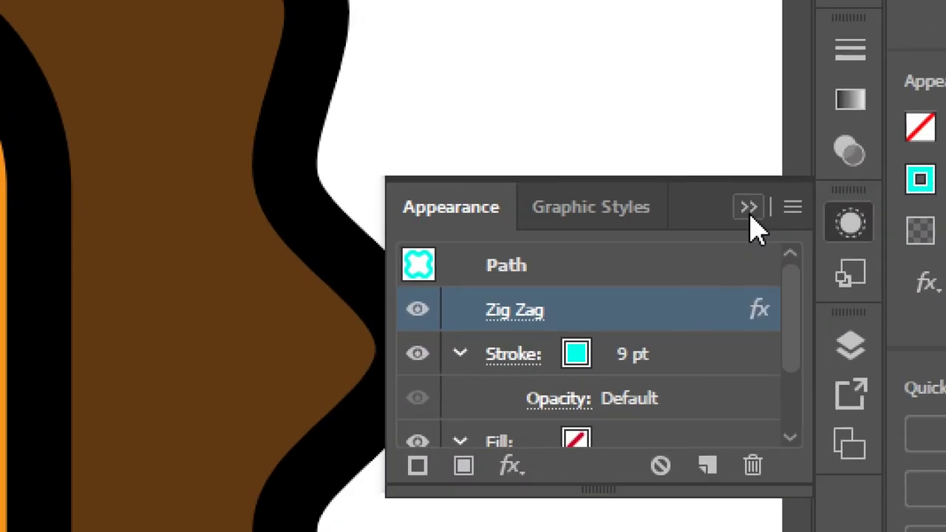
click(750, 209)
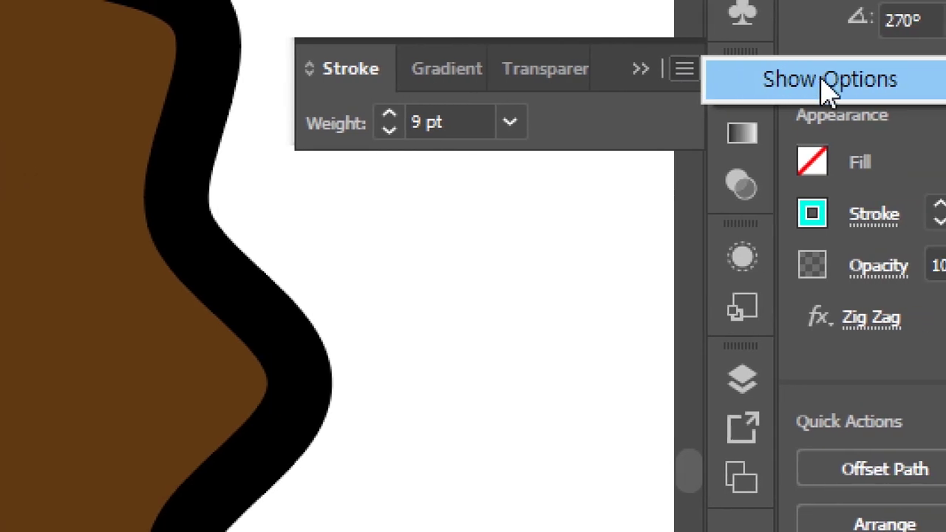
click(828, 87)
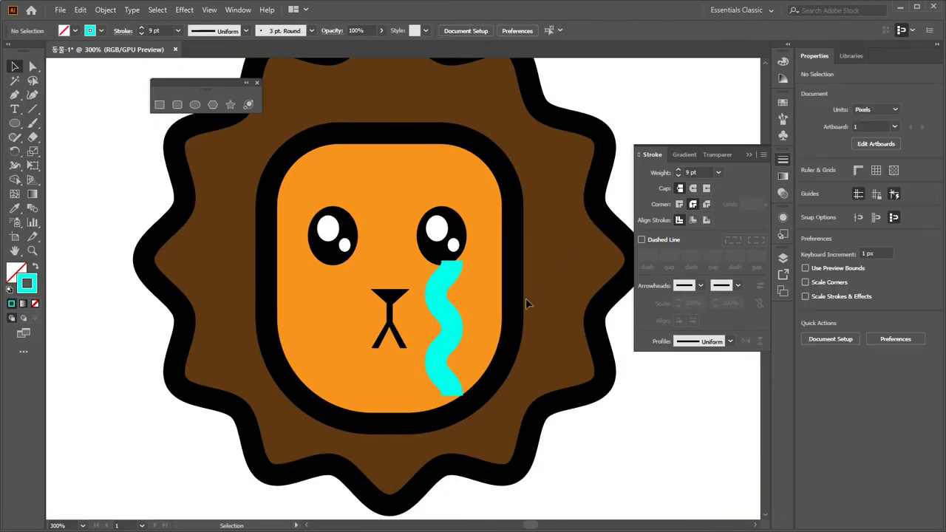
Step: Give the wavy cyan line a round cap on both ends
click(440, 295)
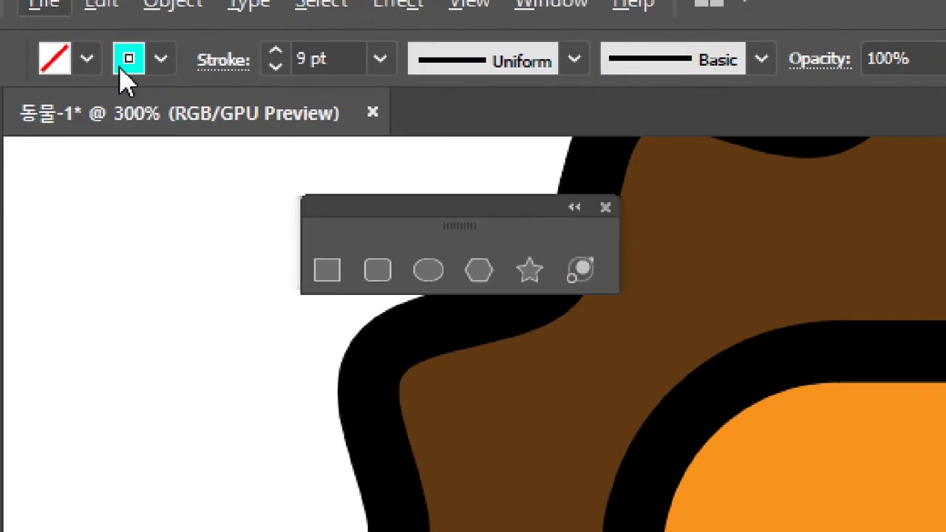
click(196, 67)
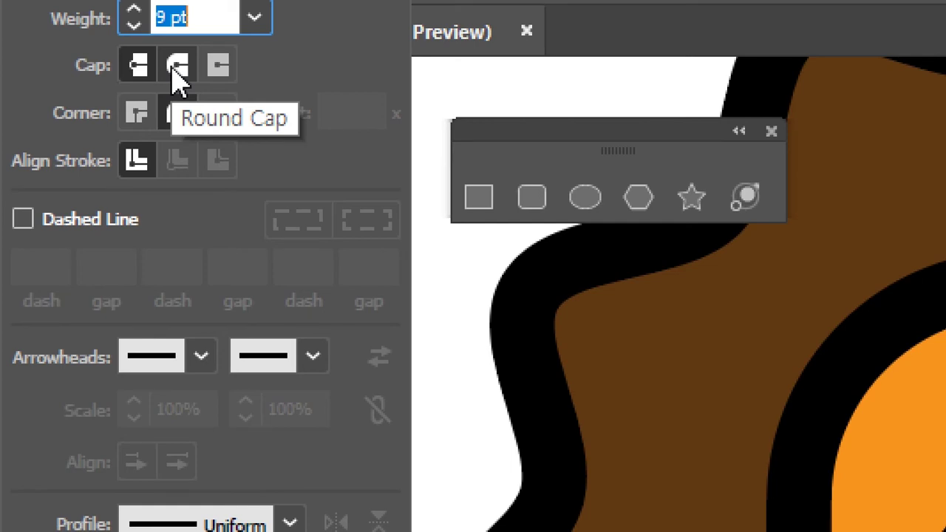
click(177, 74)
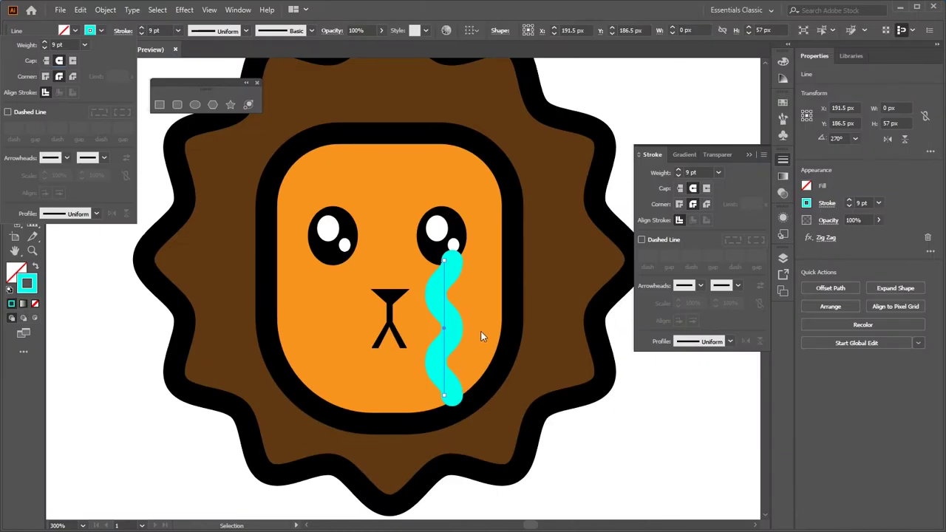
key(Escape)
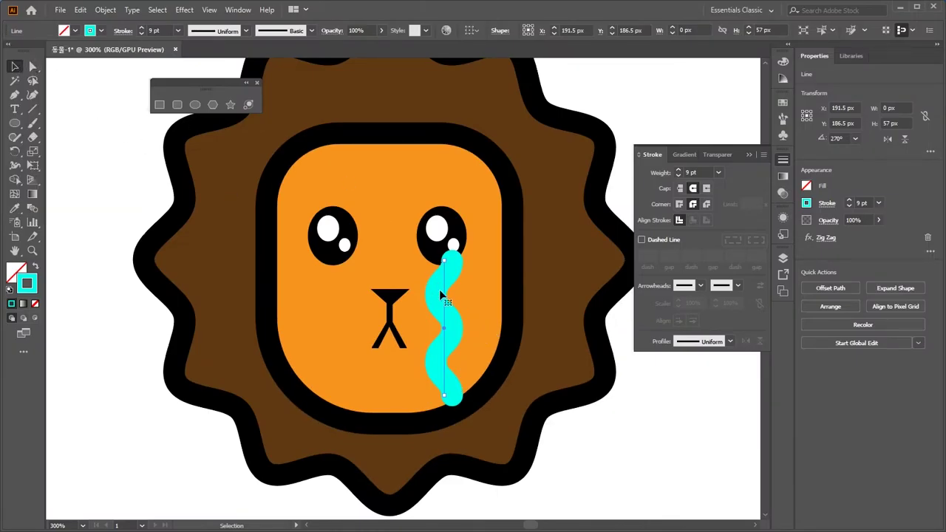
Step: Copy the wavy cyan tear to the other eye and nudge the copy so it starts just beneath that eye
mouse_move(441, 290)
mouse_down()
mouse_move(335, 289)
mouse_move(447, 295)
mouse_move(335, 305)
mouse_up()
click(500, 322)
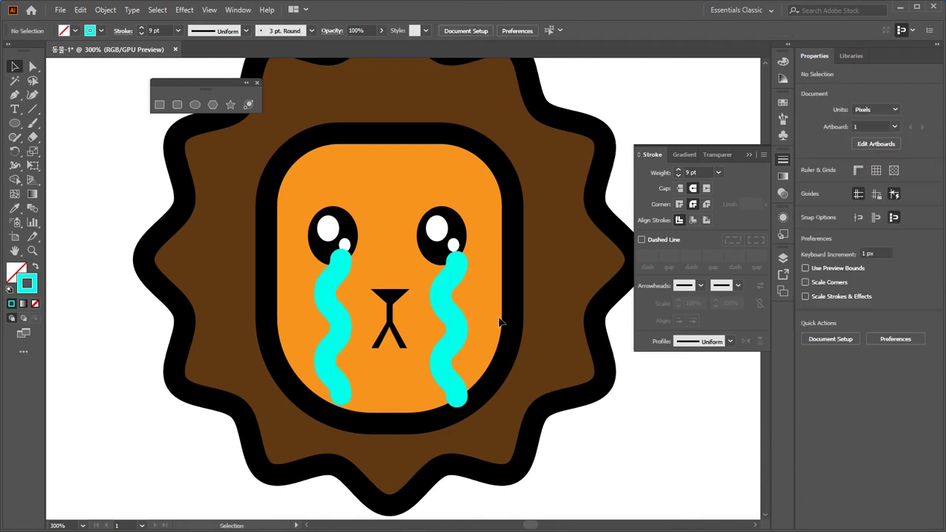
drag(337, 353, 330, 361)
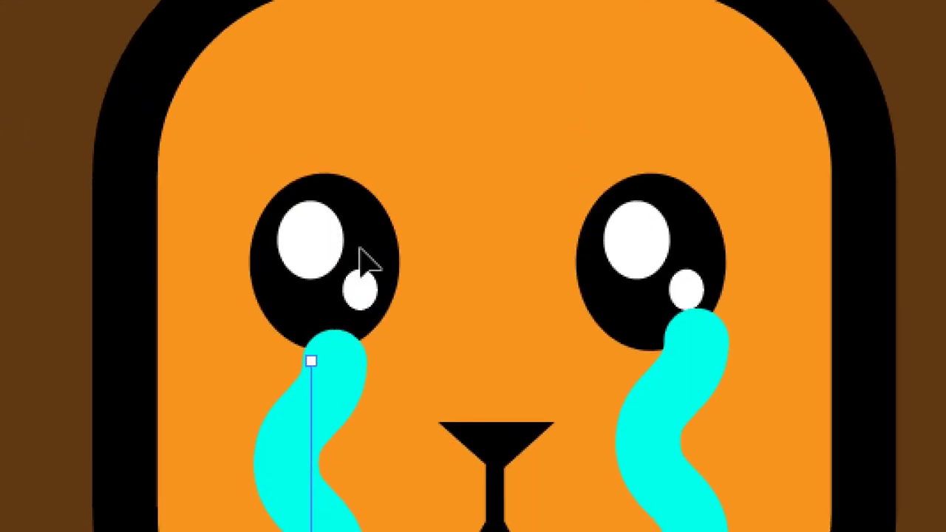
key(ctrl+shift+a)
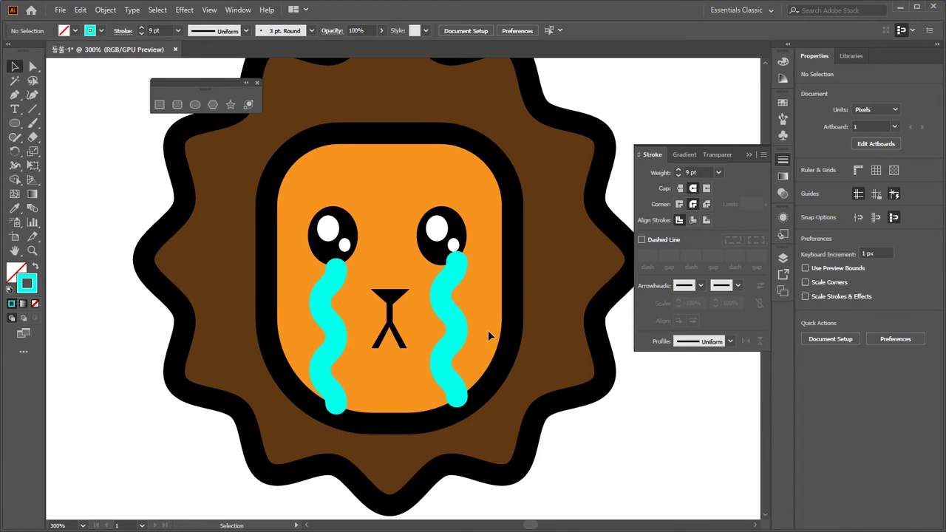
click(490, 355)
Step: Select both wavy cyan tears without the rest of the lion and group them
key(ctrl+shift+a)
key(a)
key(ctrl+minus)
key(v)
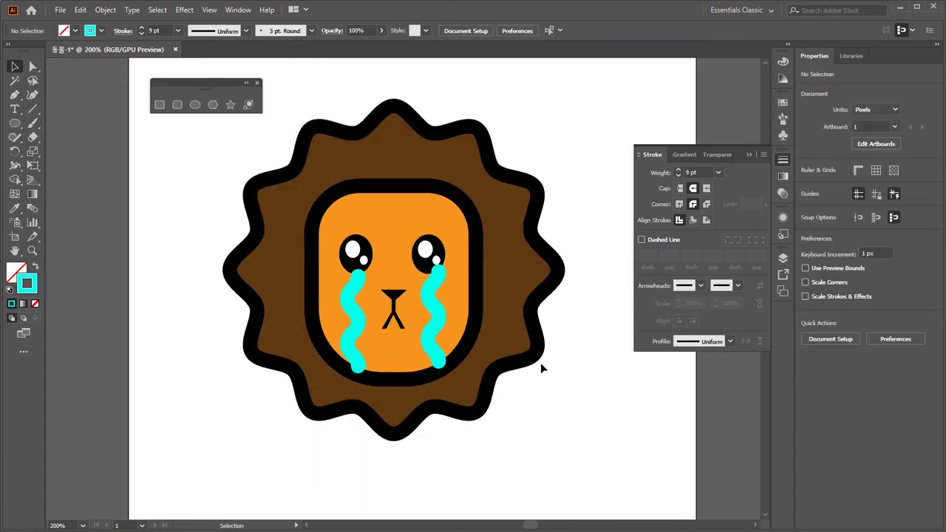
drag(515, 351, 321, 352)
key(a)
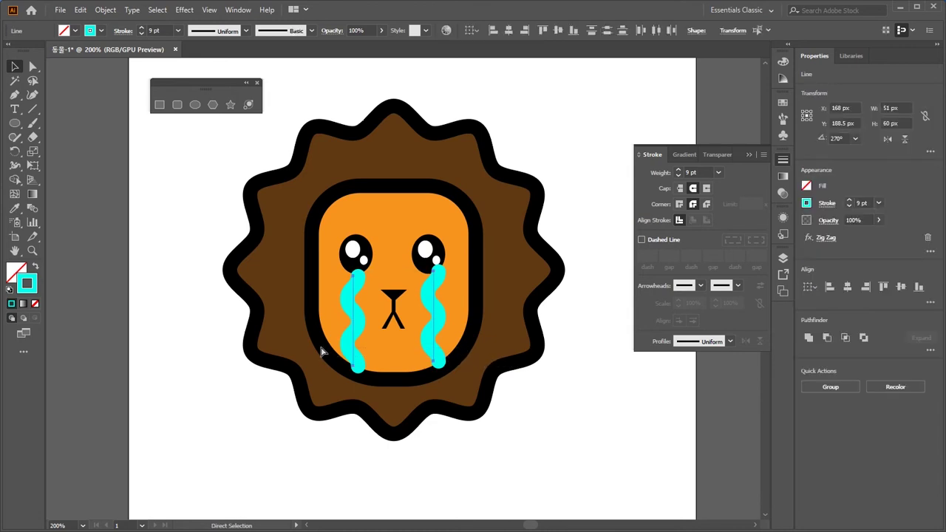
key(ctrl+shift+a)
key(v)
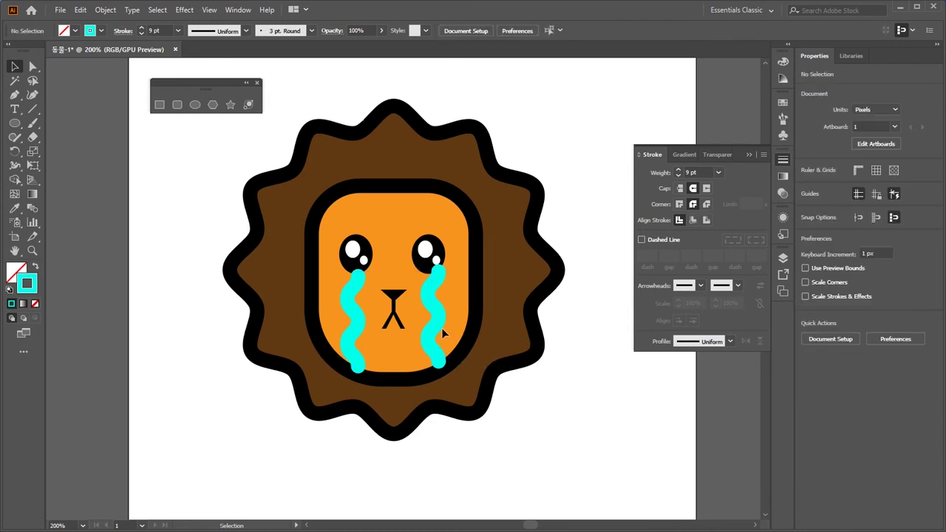
click(436, 330)
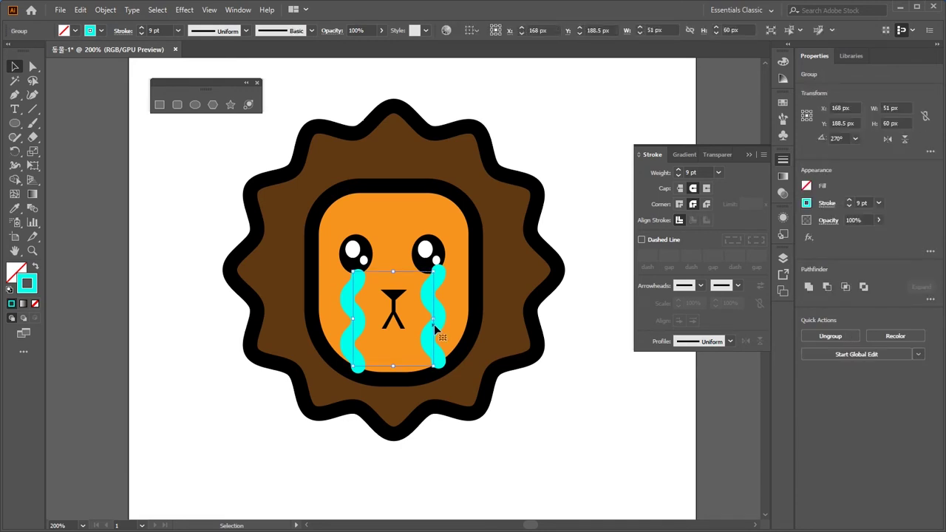
Step: Try deleting the grouped tears together and undo the deletion
key(a)
key(Delete)
key(v)
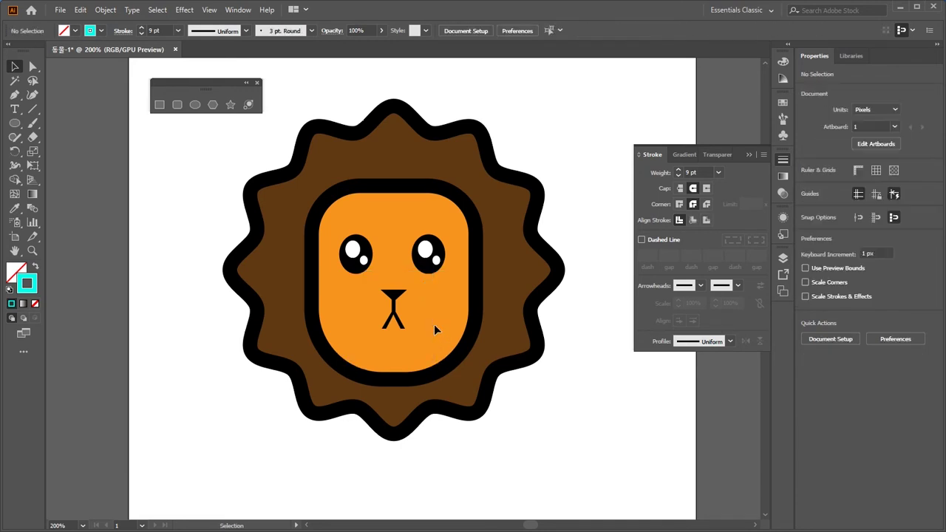
key(ctrl+z)
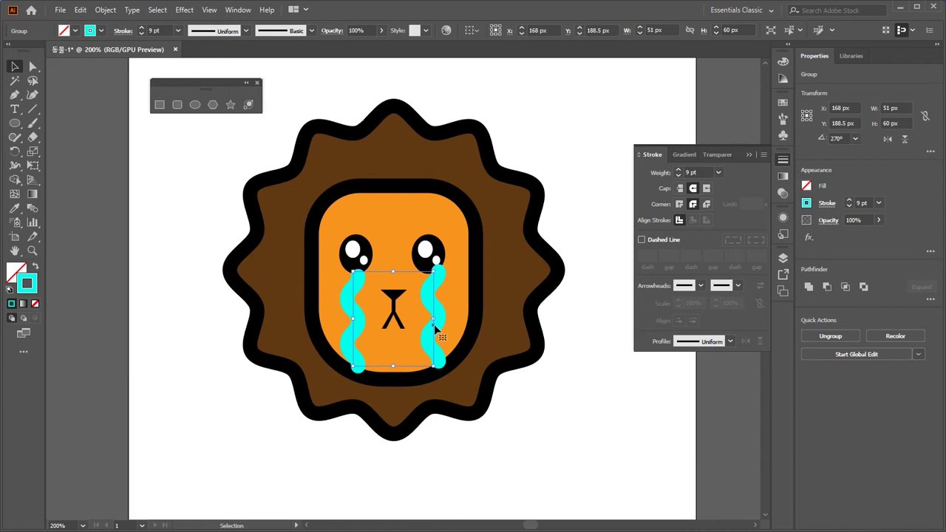
Step: Draw a 35 × 50 px rounded rectangle beside the mane's upper left and increase its corner radius with the corner handles
click(482, 340)
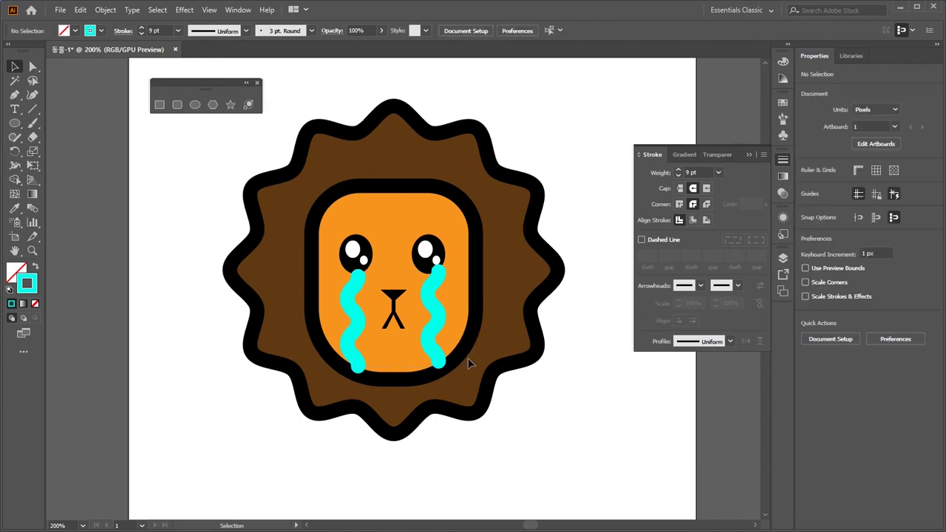
drag(464, 397, 506, 372)
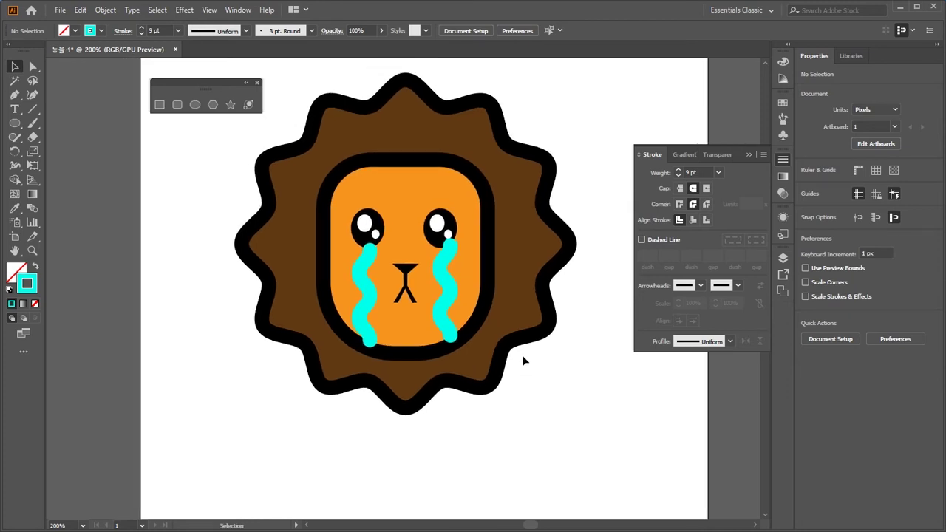
drag(547, 252, 543, 298)
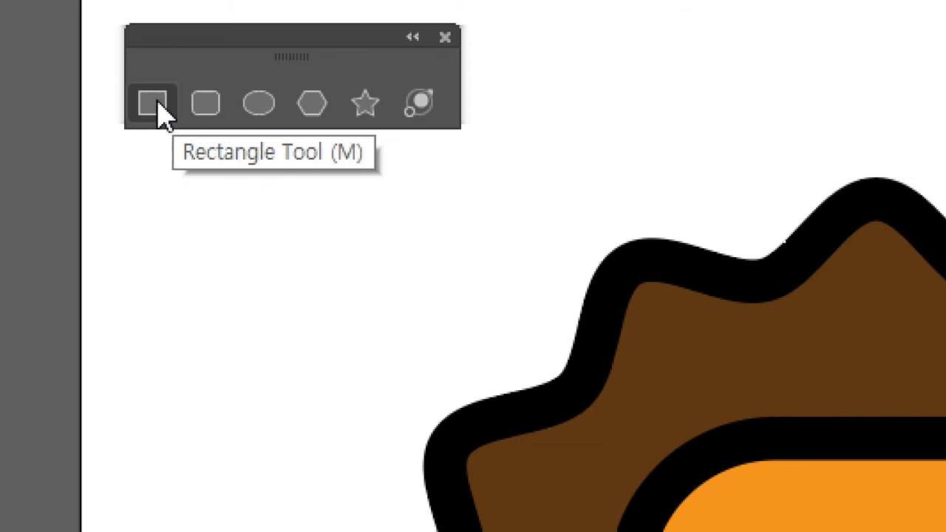
click(206, 103)
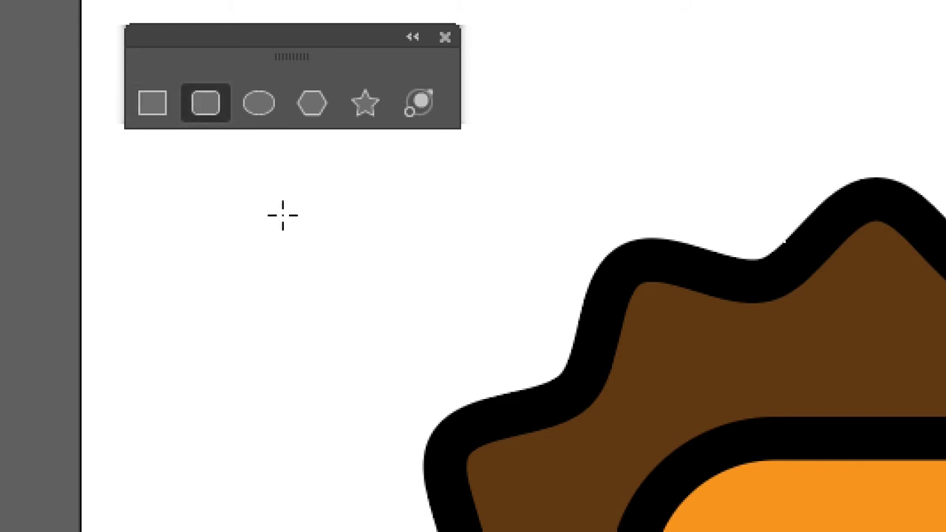
mouse_move(251, 181)
mouse_down()
mouse_move(416, 394)
mouse_move(418, 416)
mouse_up()
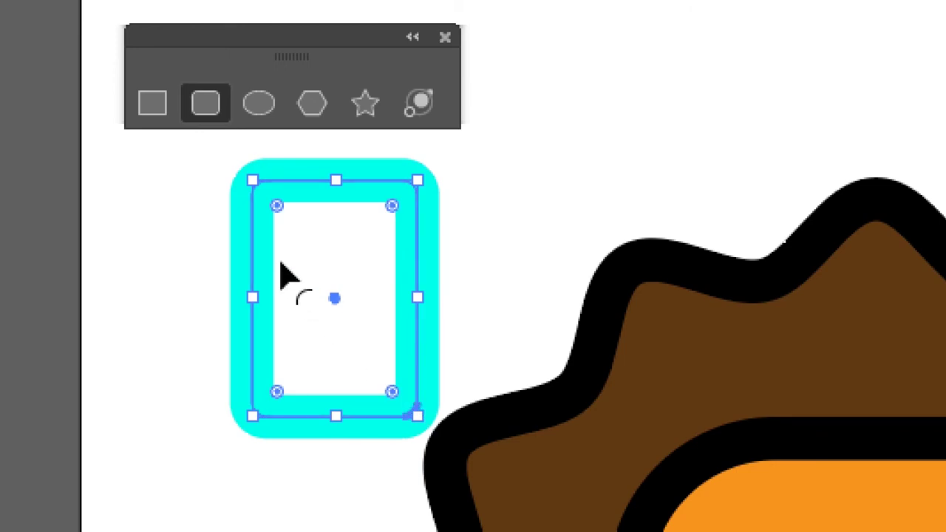
mouse_move(272, 207)
mouse_down()
mouse_move(303, 249)
mouse_move(287, 208)
mouse_move(301, 225)
mouse_up()
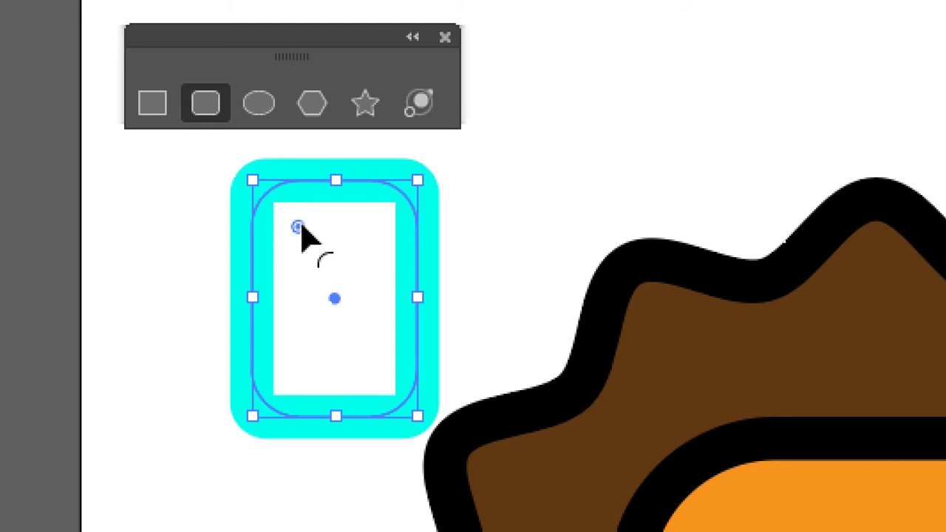
drag(301, 226, 302, 229)
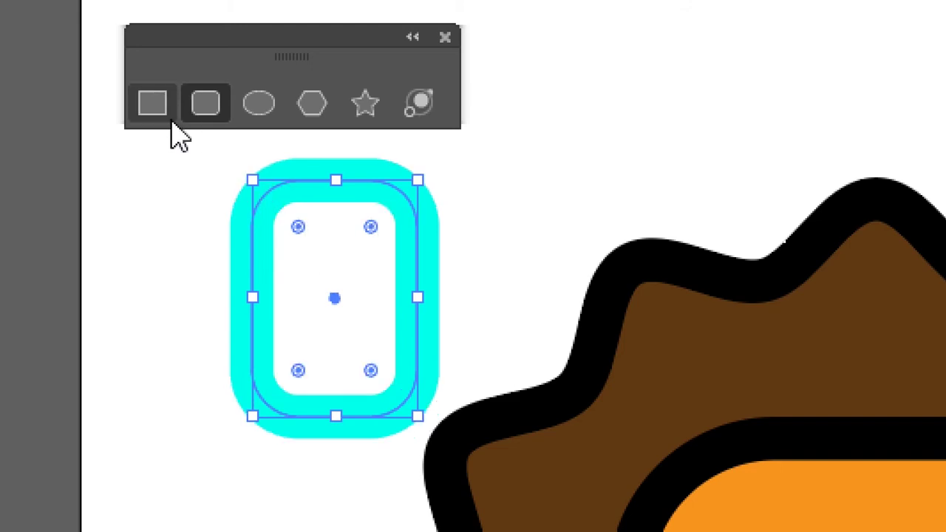
Step: Reduce the small rectangle's corner radius to 0 px and move the floating shape tools away from it
click(154, 105)
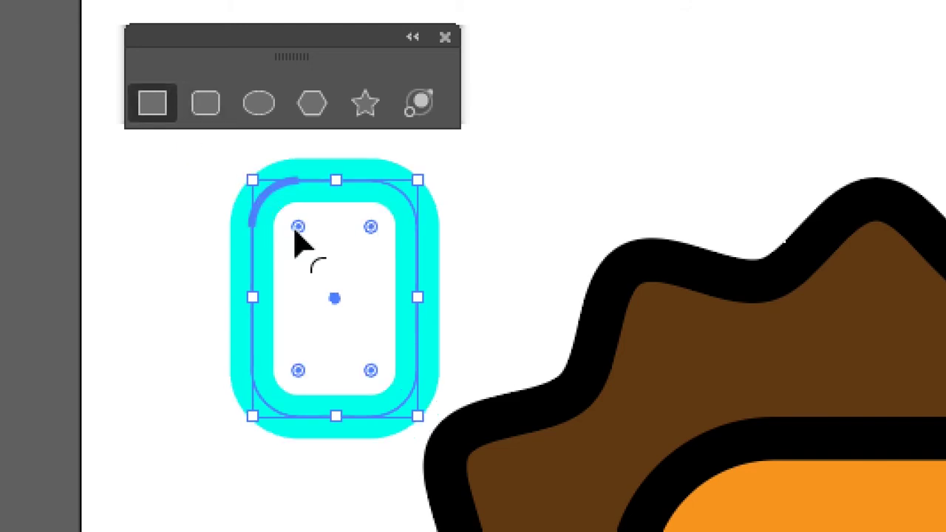
drag(297, 228, 242, 175)
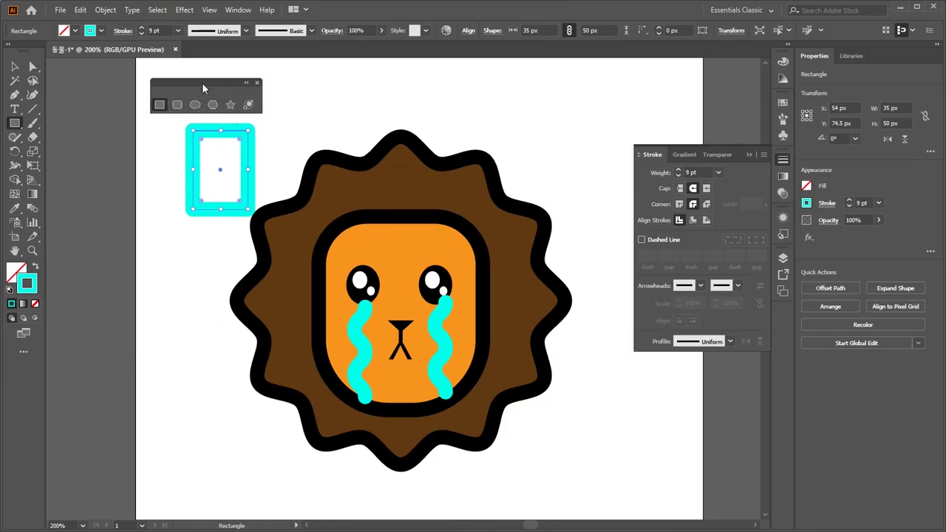
drag(289, 66, 203, 40)
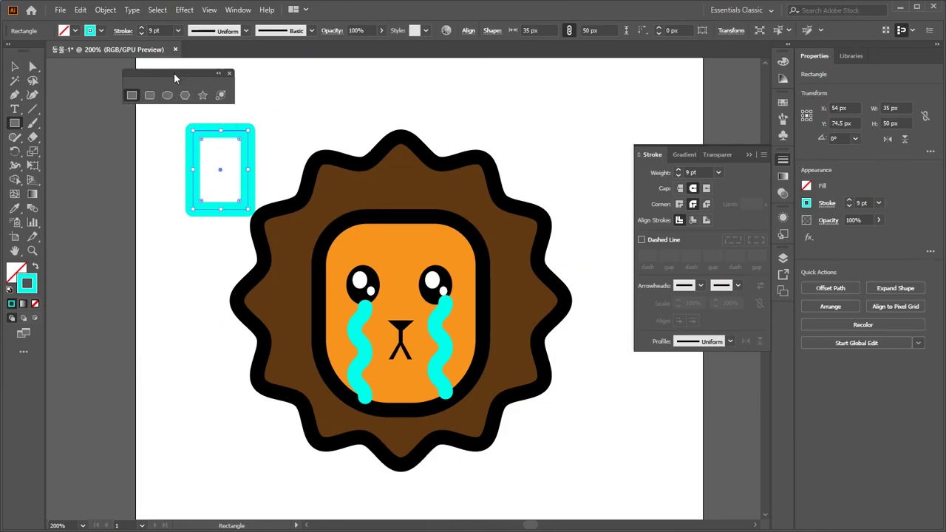
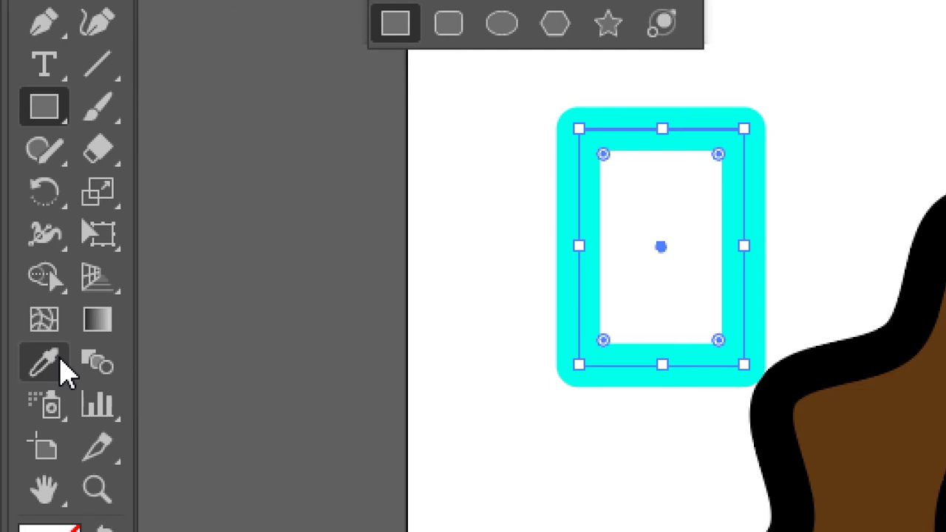
Step: With the Eyedropper, sample the mane and face colours onto the small rectangle, settling on the face's orange fill and black outline
click(55, 373)
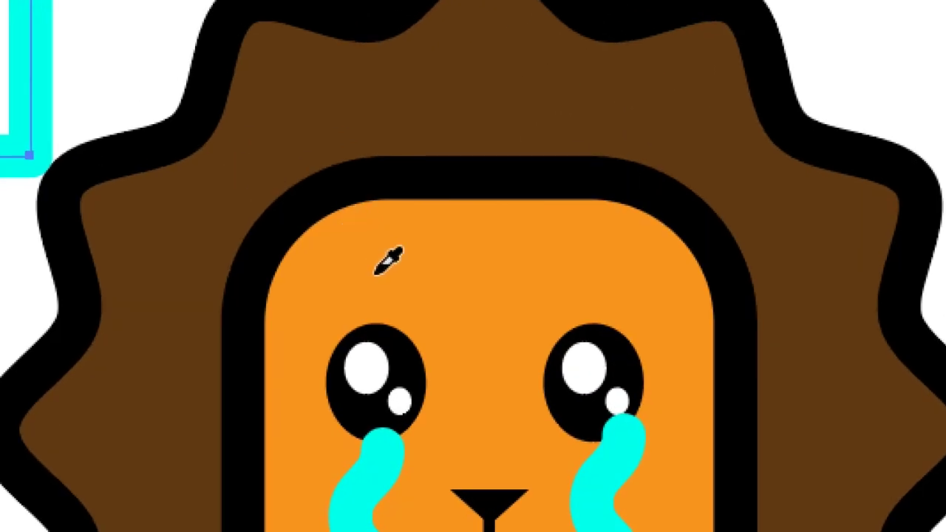
click(375, 273)
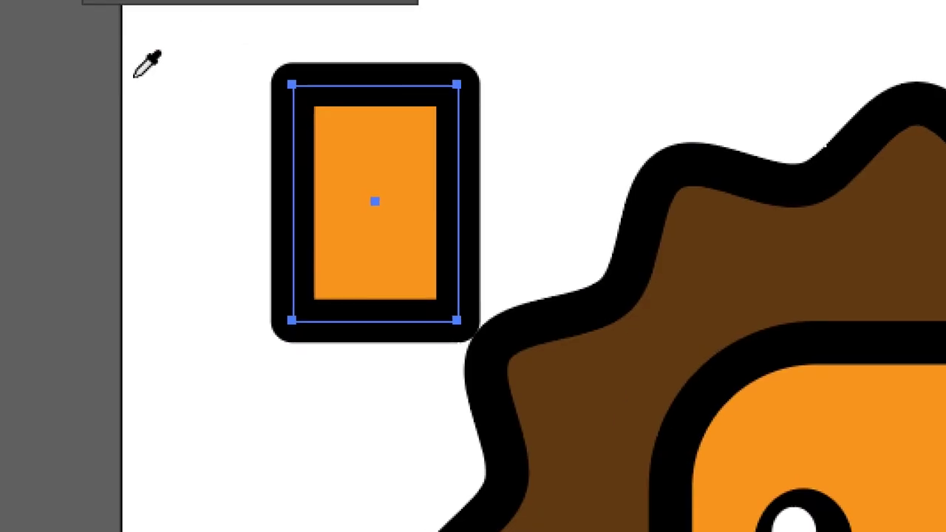
click(689, 234)
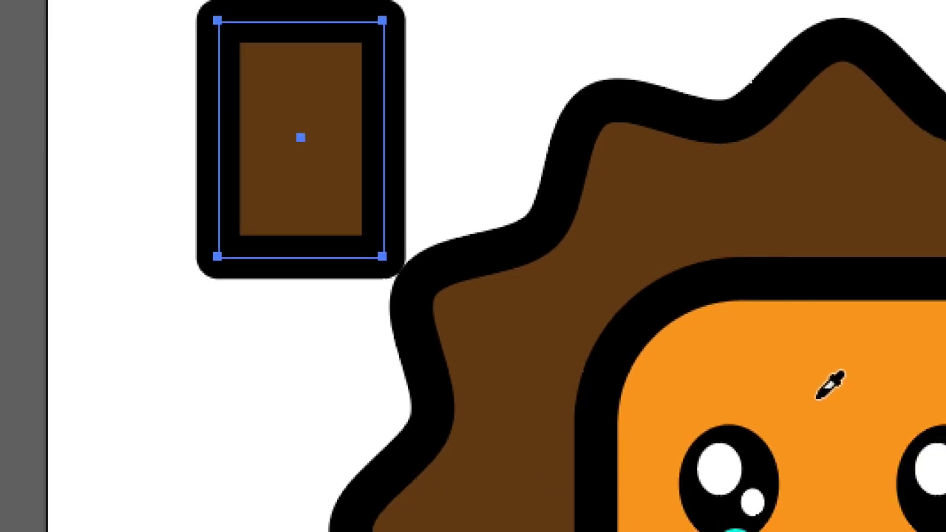
click(894, 458)
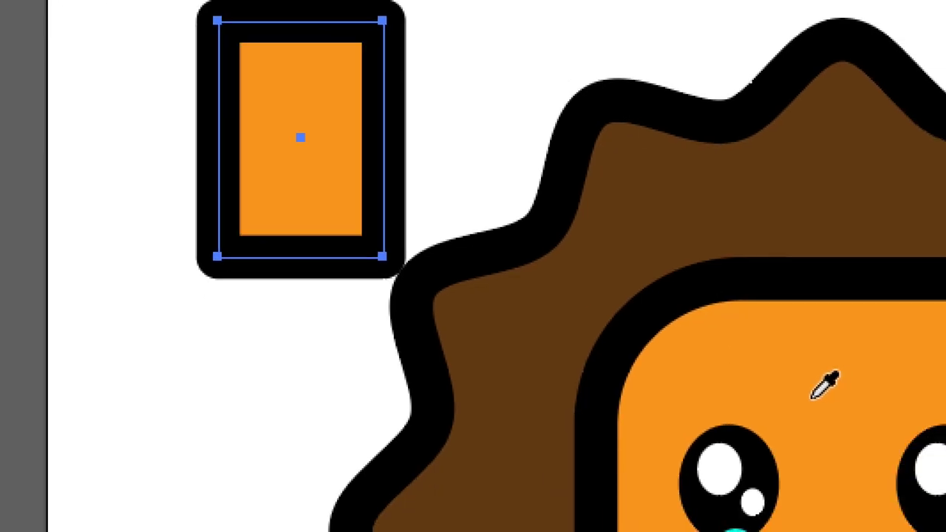
click(767, 453)
click(740, 371)
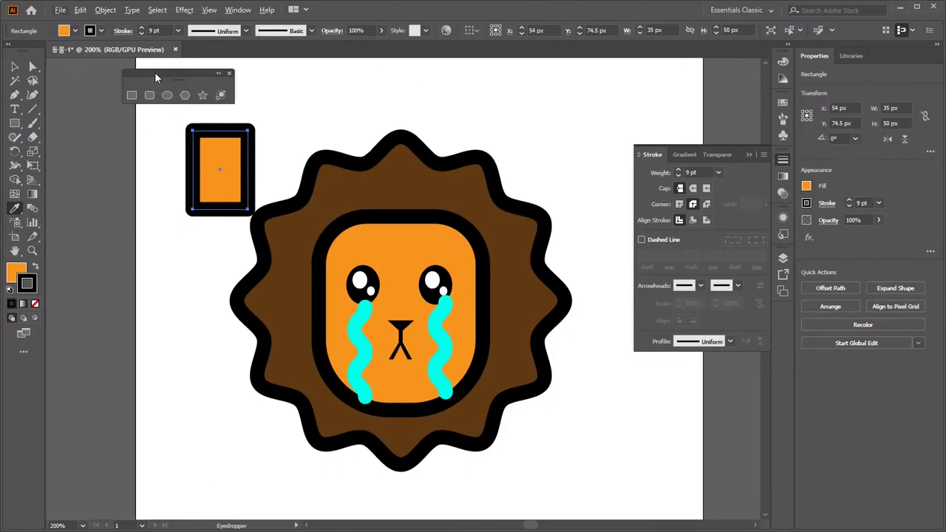
Step: Move the floating shape tools clear of the orange rectangle and deselect it
drag(156, 77, 331, 75)
key(v)
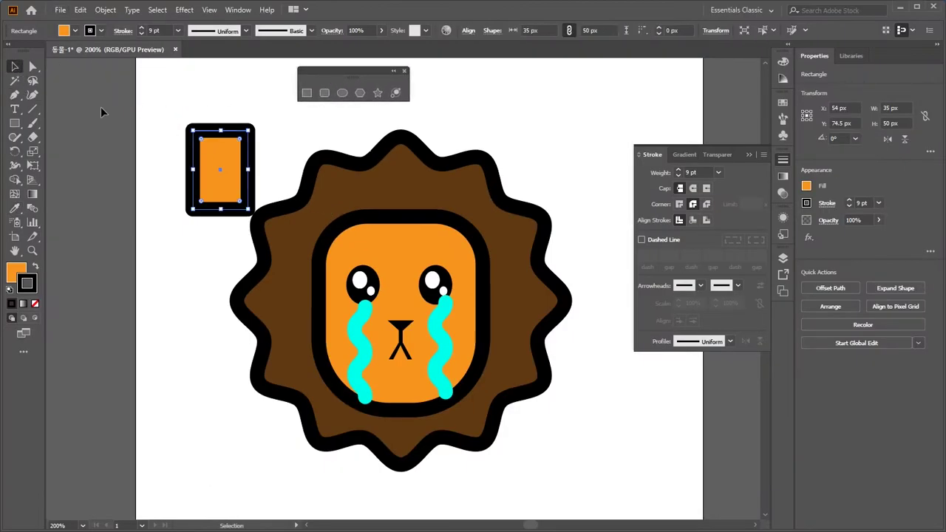
click(193, 227)
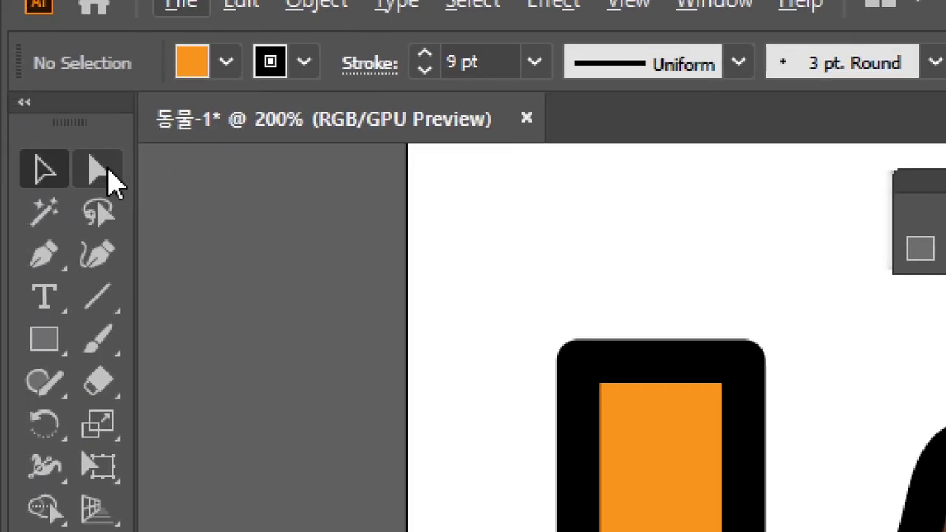
Step: Round the small orange rectangle's two top corners strongly and reduce the rounding of its upper-right corner alone
click(77, 171)
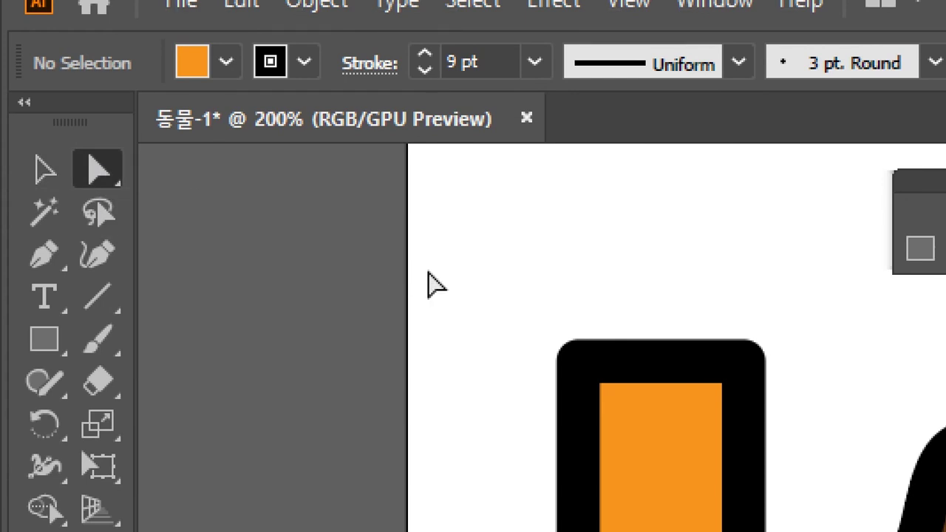
drag(428, 272, 810, 458)
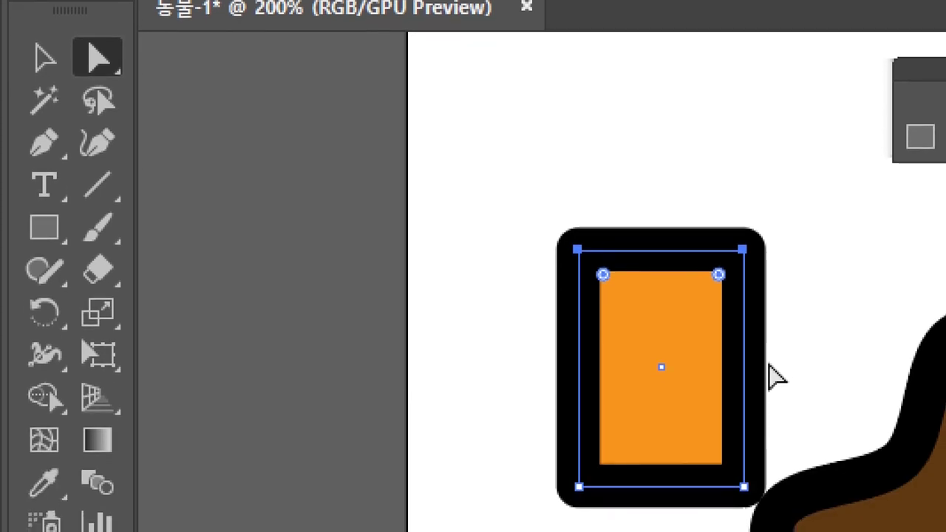
drag(727, 291, 707, 363)
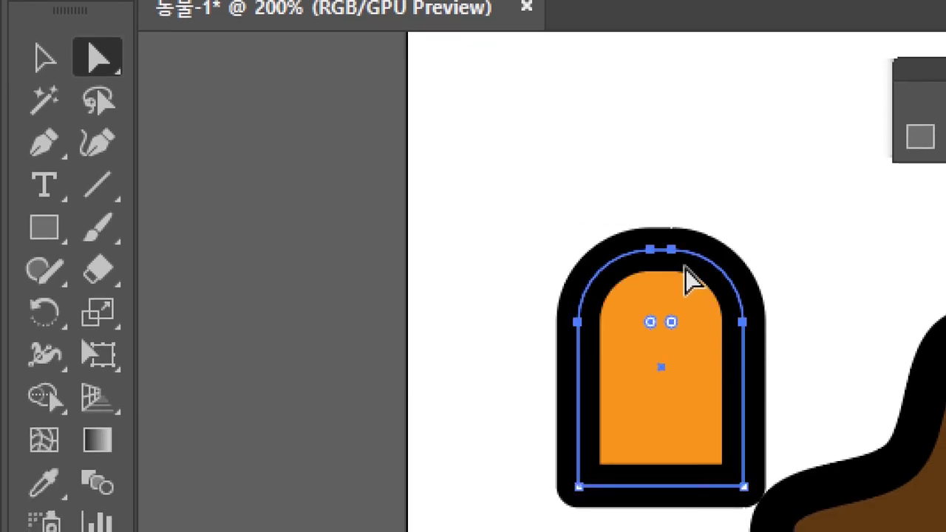
drag(670, 248, 742, 356)
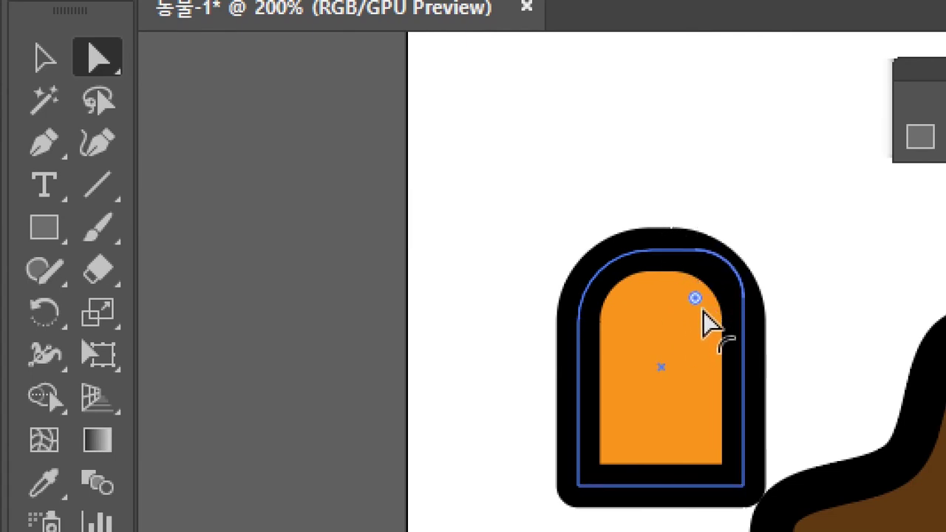
drag(702, 303, 756, 301)
click(789, 292)
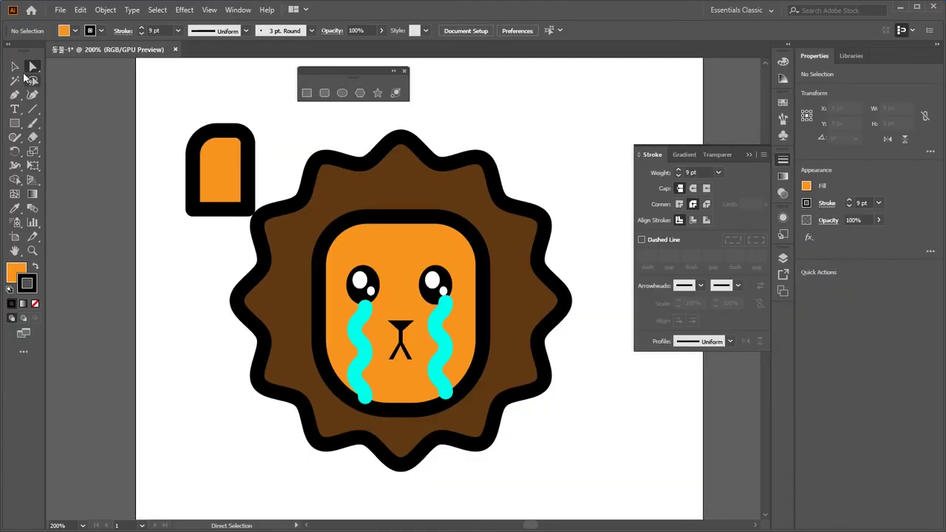
Step: Rotate the orange ear shape about 42° counterclockwise
click(14, 68)
click(221, 170)
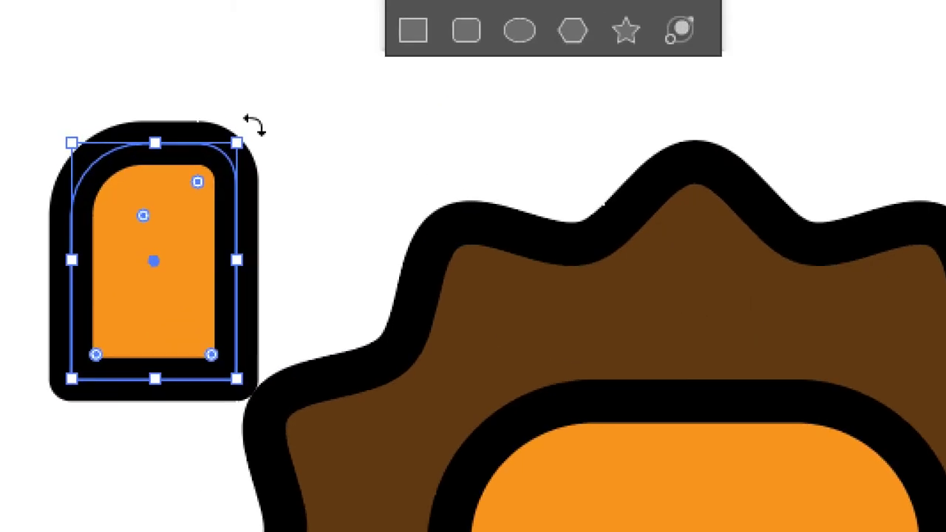
drag(254, 126, 147, 119)
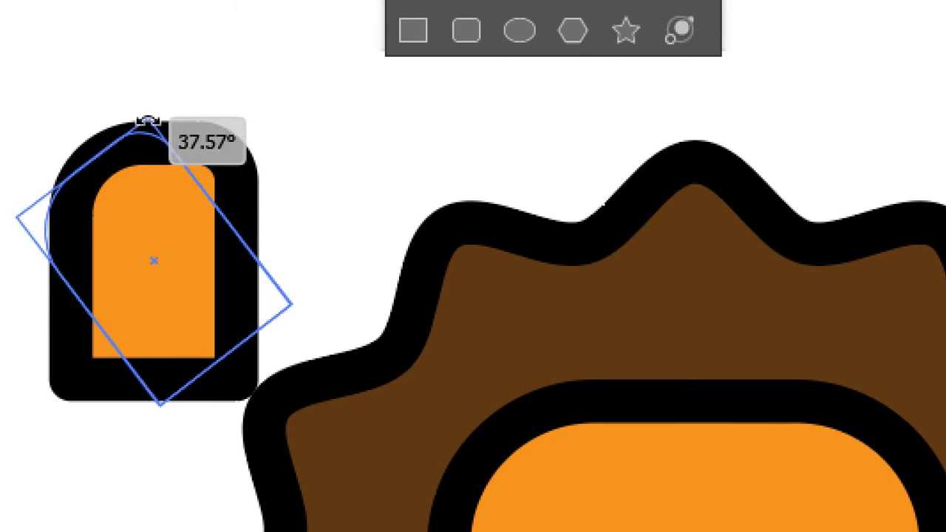
drag(148, 120, 137, 120)
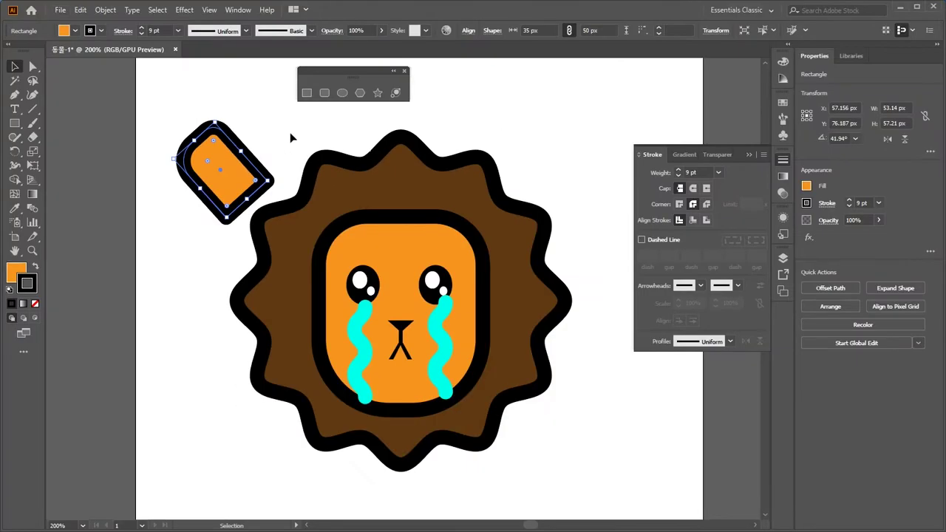
Step: Move the tilted ear onto the upper-left edge of the lion's mane and deselect it
click(290, 138)
drag(235, 185, 319, 195)
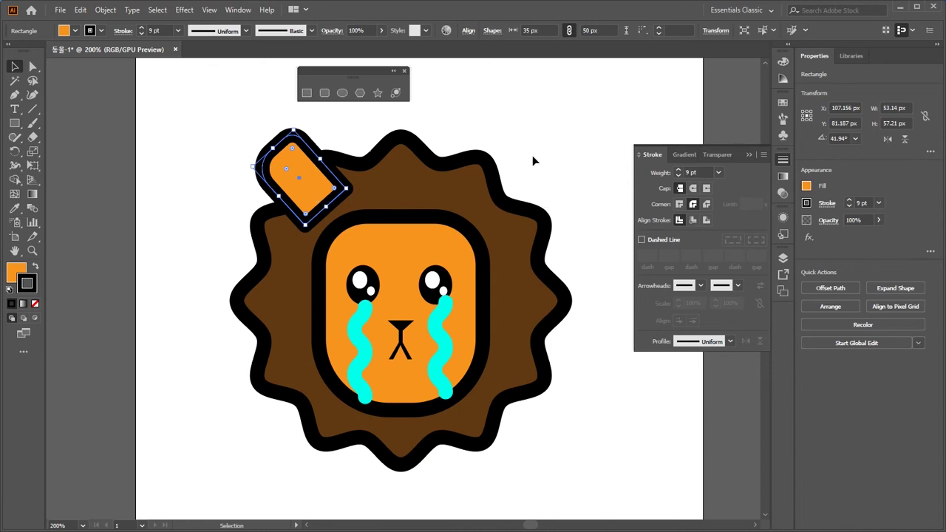
click(520, 131)
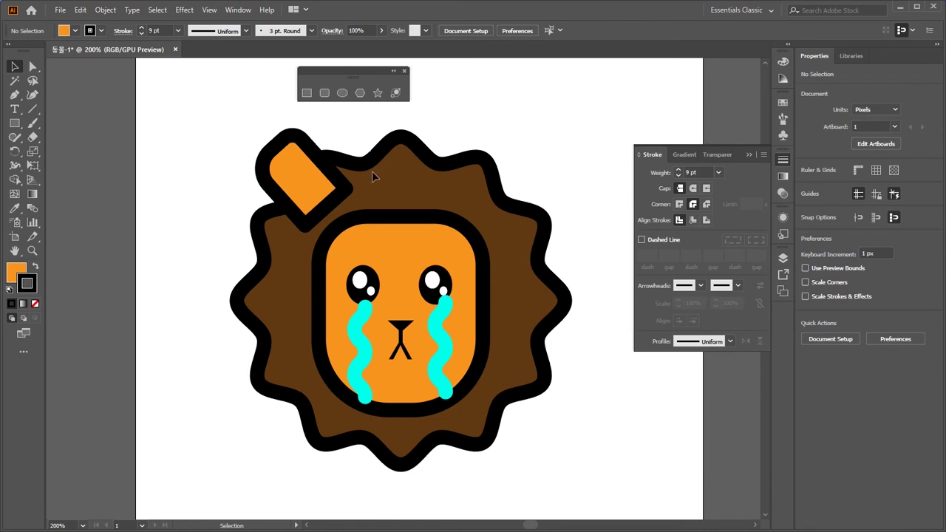
click(322, 190)
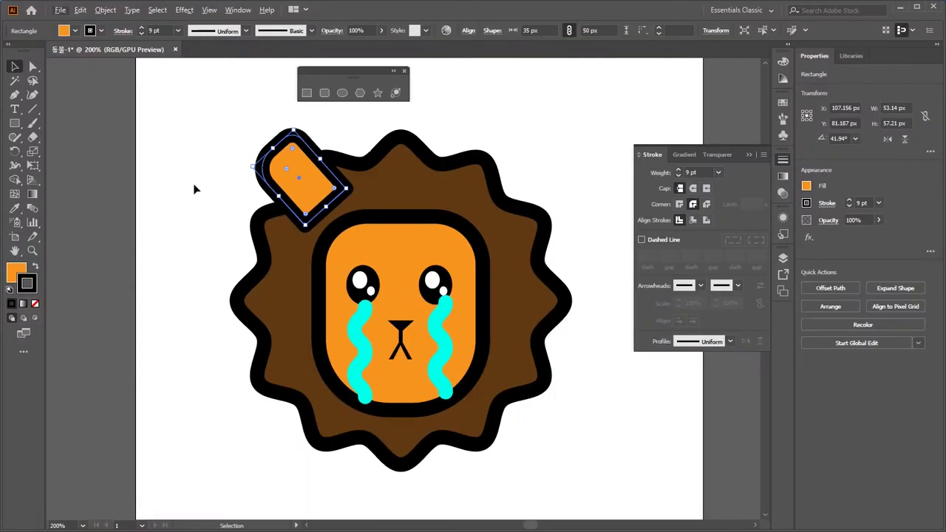
click(145, 192)
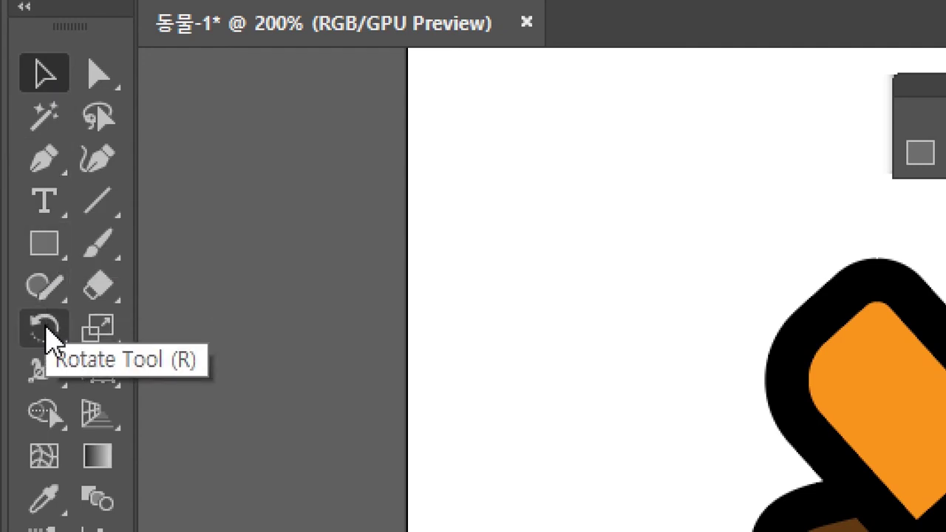
Step: Tear off the Rotate/Reflect and Scale/Shear/Reshape tool groups as floating panels on the empty canvas beside the ear
click(46, 334)
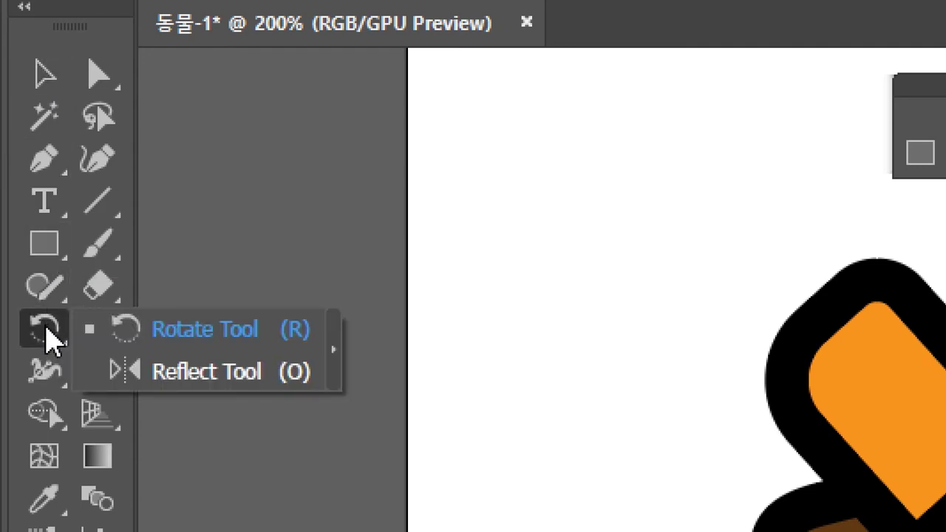
click(336, 360)
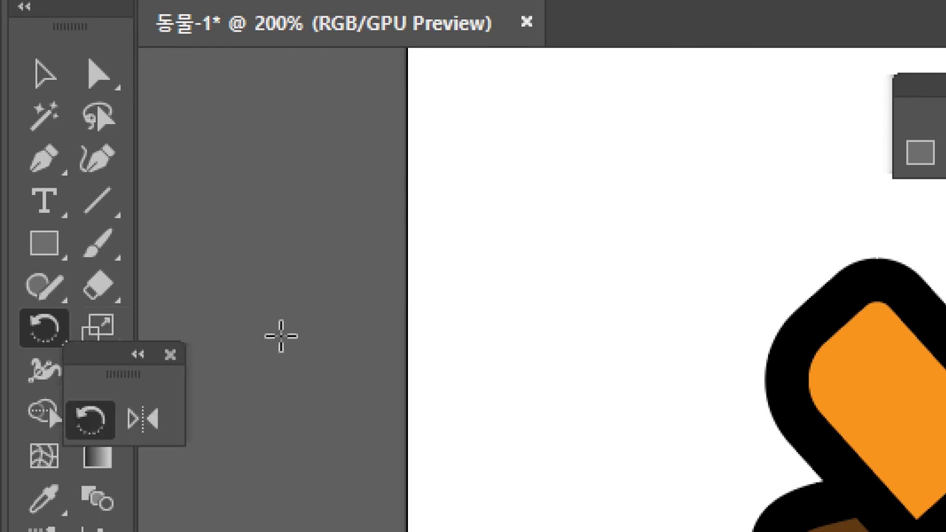
drag(104, 355, 477, 238)
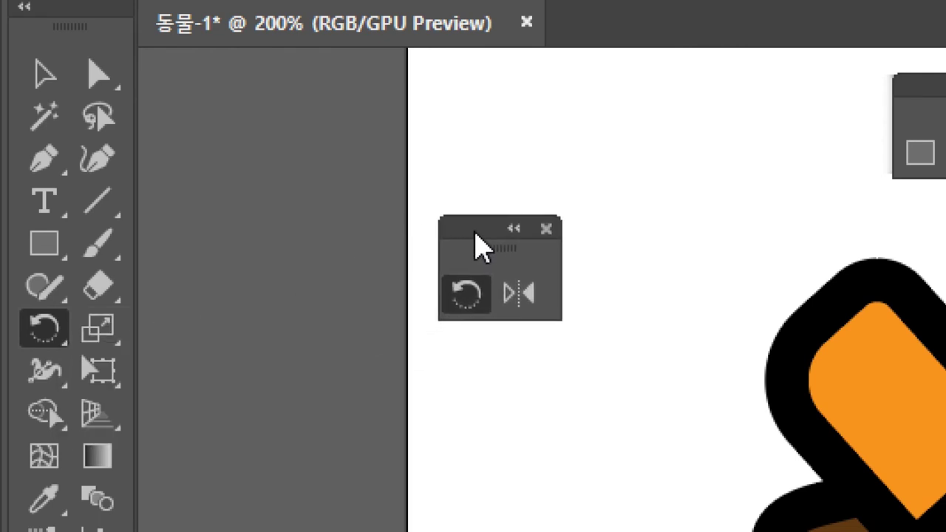
click(111, 355)
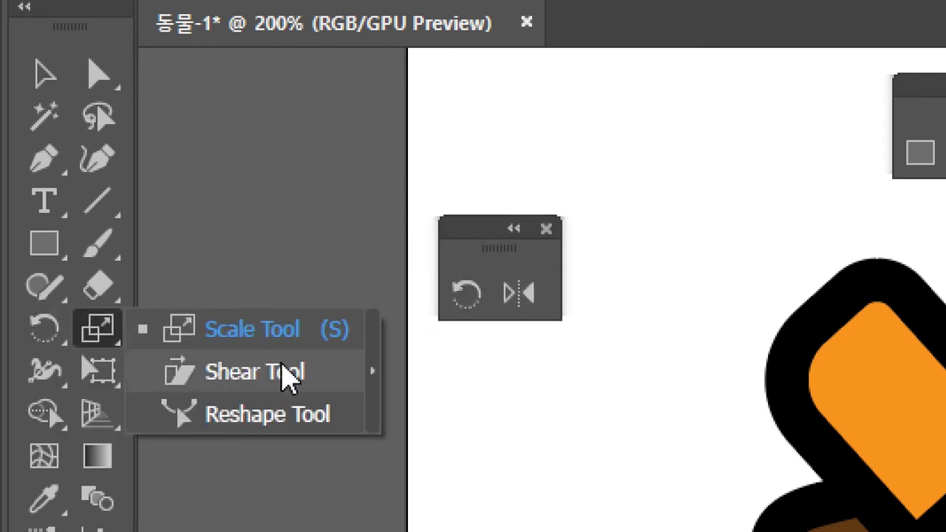
click(372, 376)
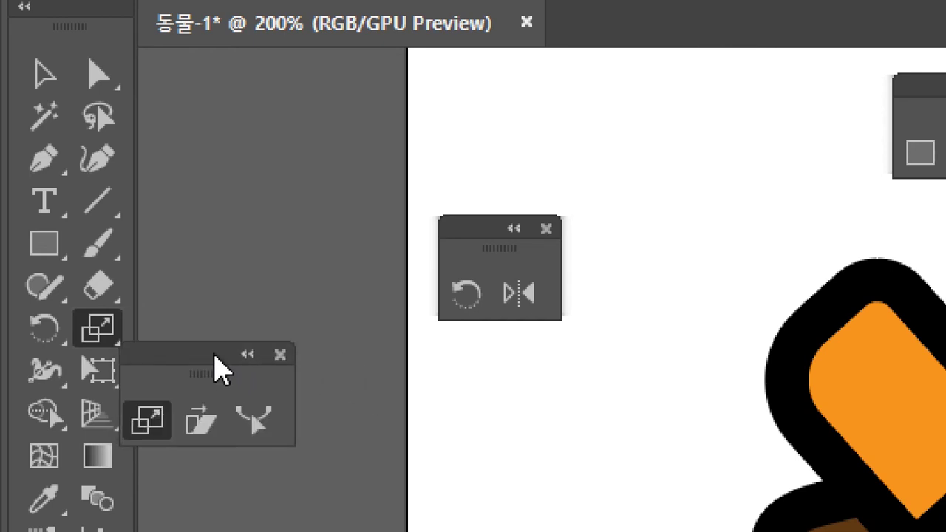
drag(217, 370, 530, 374)
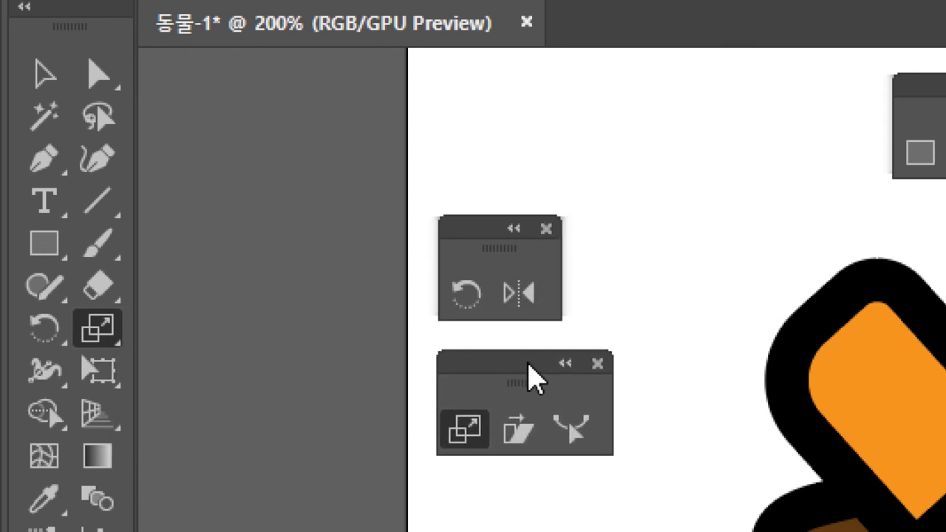
Step: Duplicate the ear, placing the copy over the artboard's upper-left edge, and deselect it
click(55, 80)
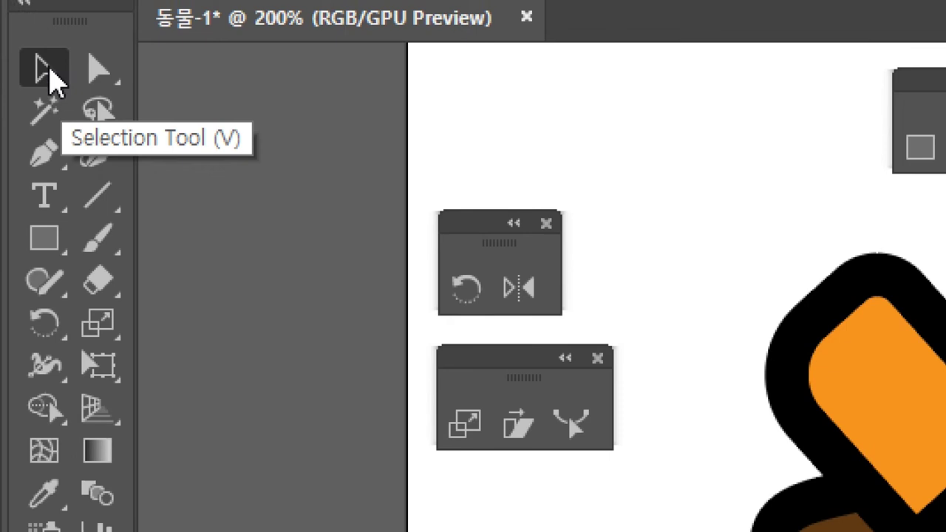
click(48, 77)
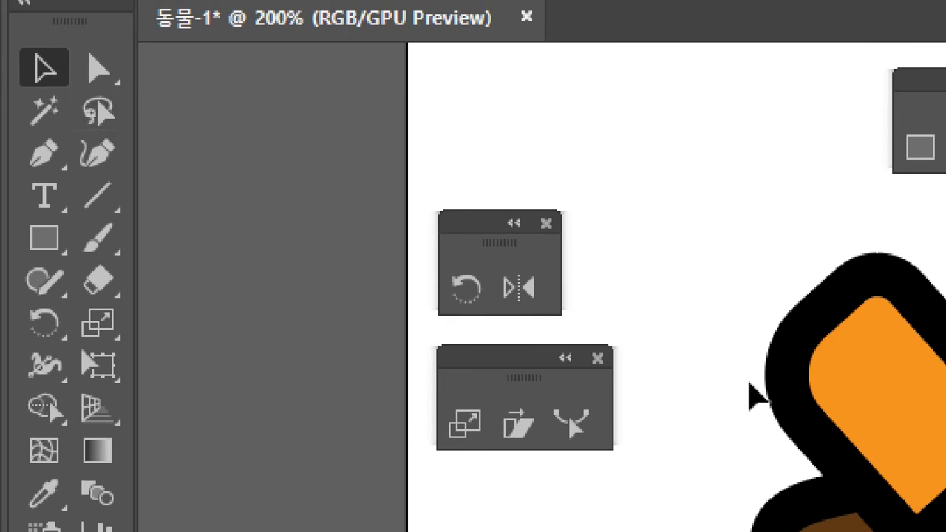
click(512, 218)
click(827, 392)
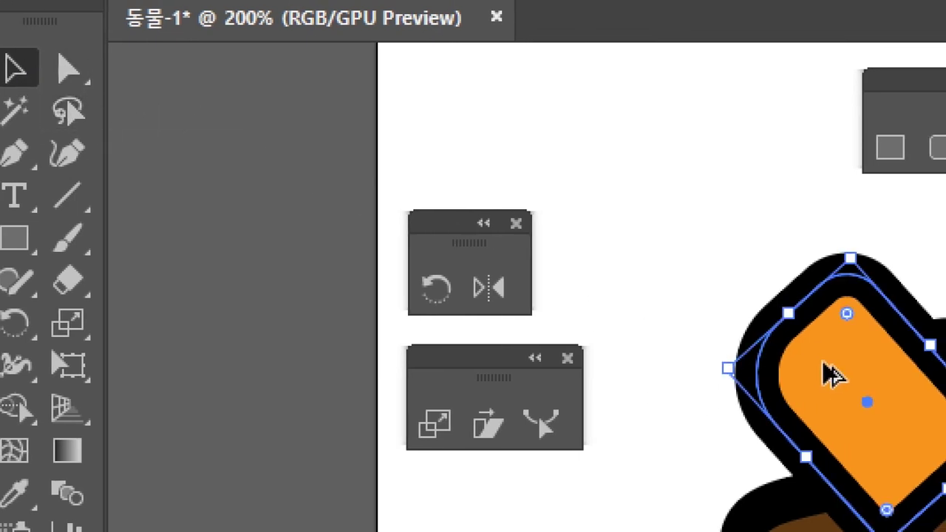
drag(827, 399, 241, 201)
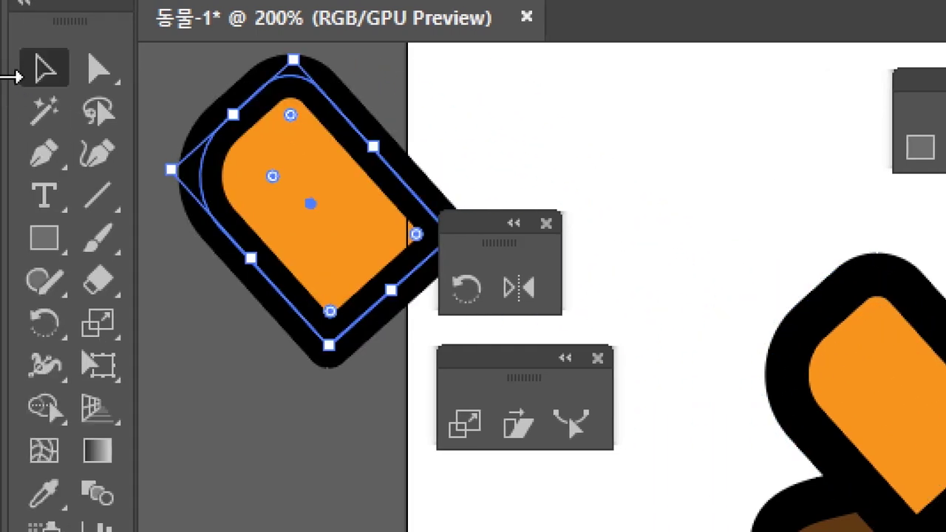
click(374, 106)
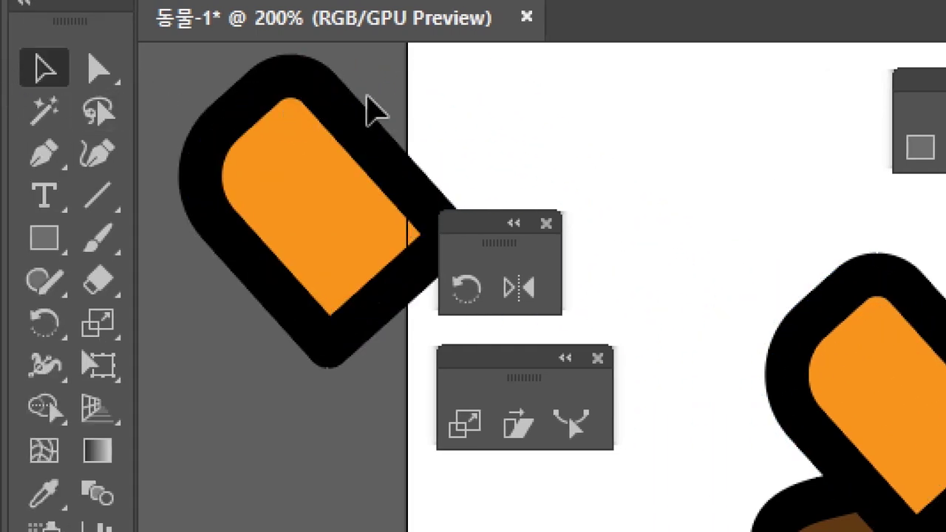
Step: Rotate the ear copy slightly counterclockwise about its centre and clockwise with the Rotate tool about a pivot at its lower-right end
click(310, 181)
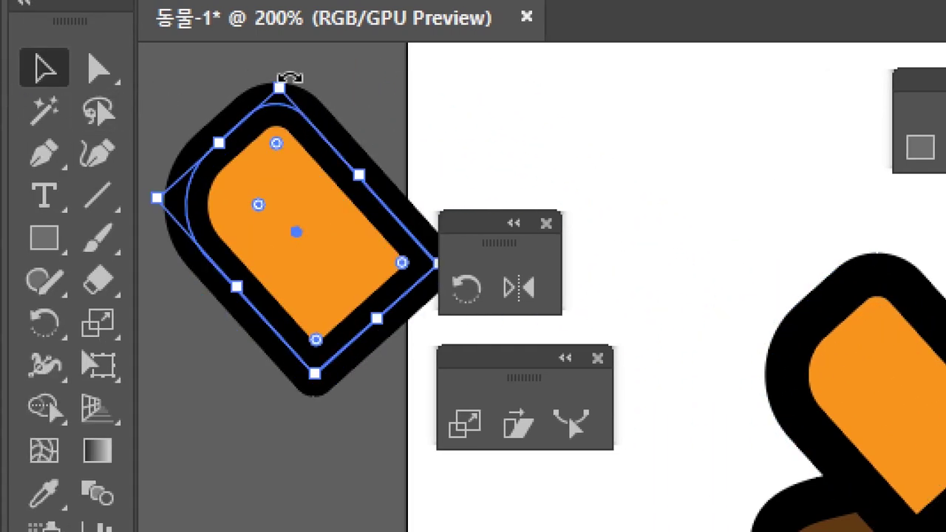
drag(288, 81, 266, 105)
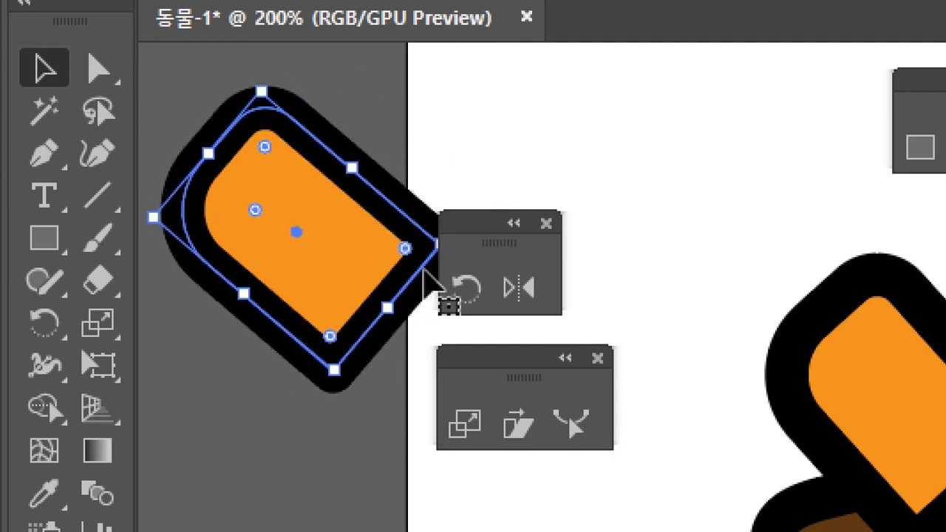
click(451, 280)
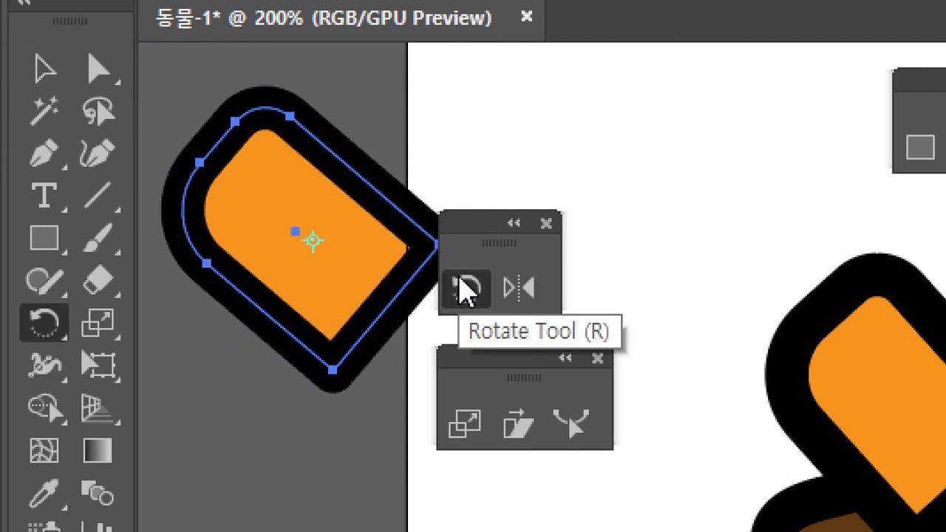
click(423, 262)
drag(370, 140, 396, 137)
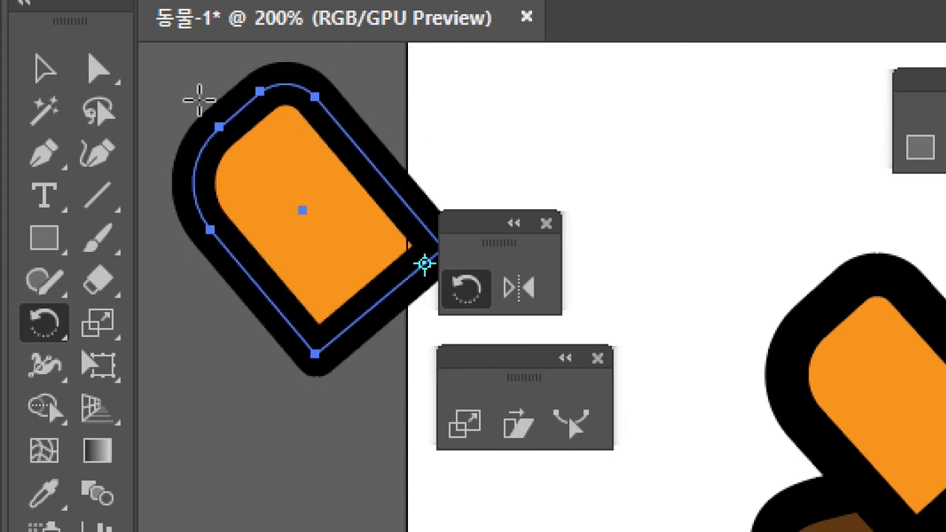
Step: Move the floating Rotate/Reflect tools clear of the ear copy and rotate the copy counterclockwise about its centre
click(44, 70)
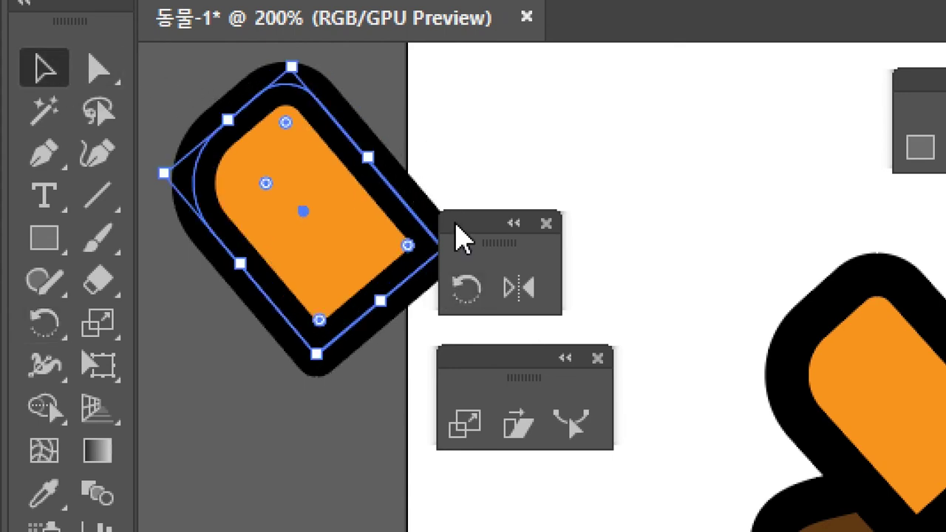
drag(490, 232, 646, 219)
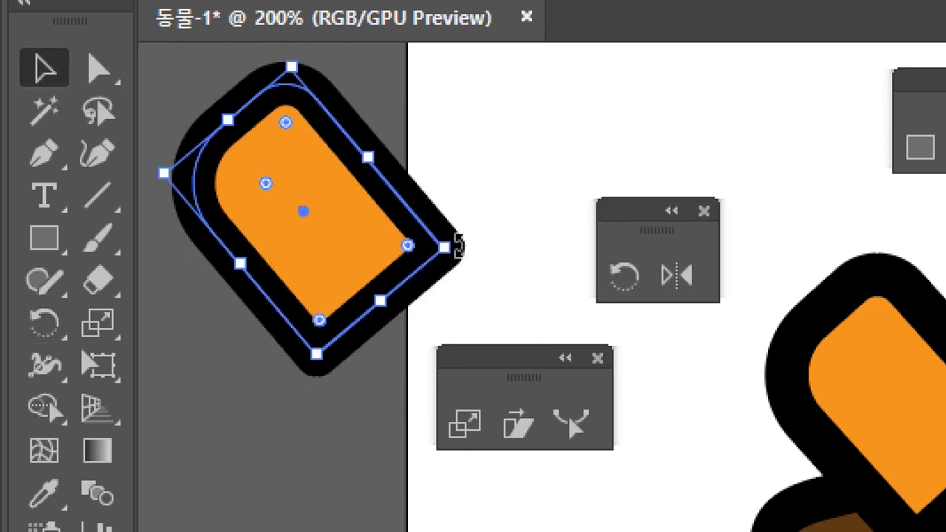
drag(458, 246, 490, 235)
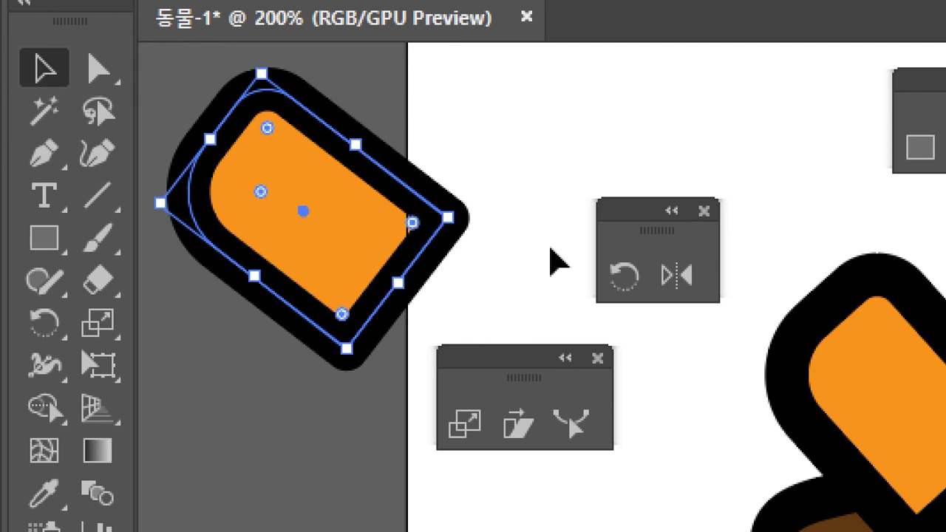
Step: Try to reflect the ear copy horizontally about an axis point on the blank canvas beside it, and undo the reflection
click(669, 279)
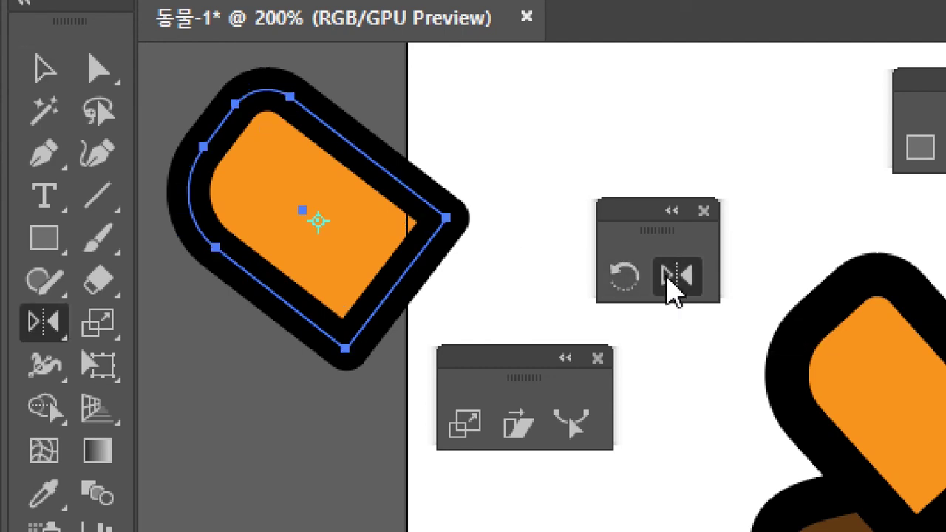
click(548, 228)
drag(699, 160, 397, 158)
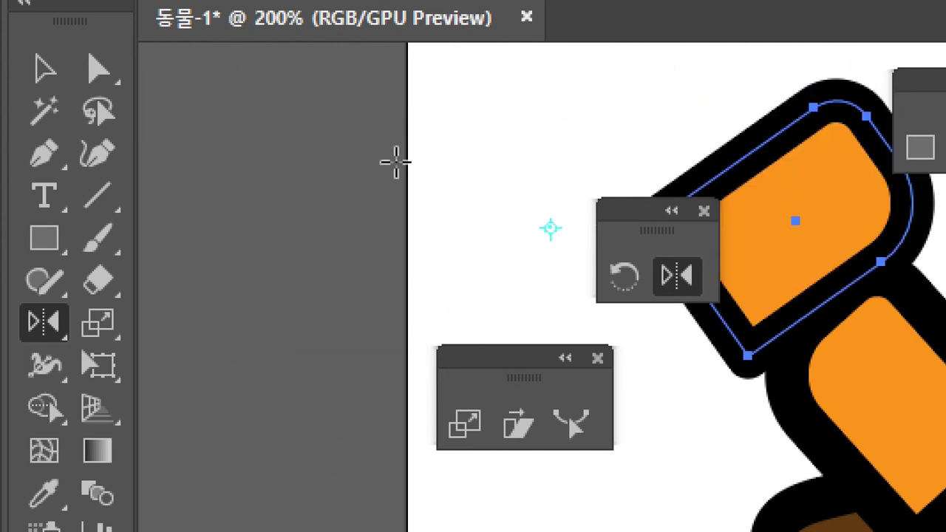
click(59, 71)
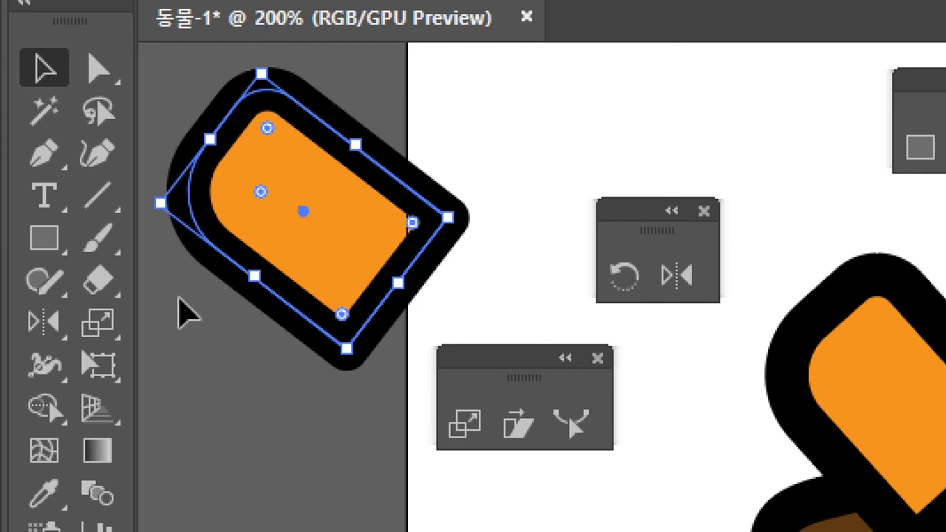
Step: Detach the Rotate and Reflect tools as a floating group again and place it on the blank canvas beside the ear copy
click(61, 327)
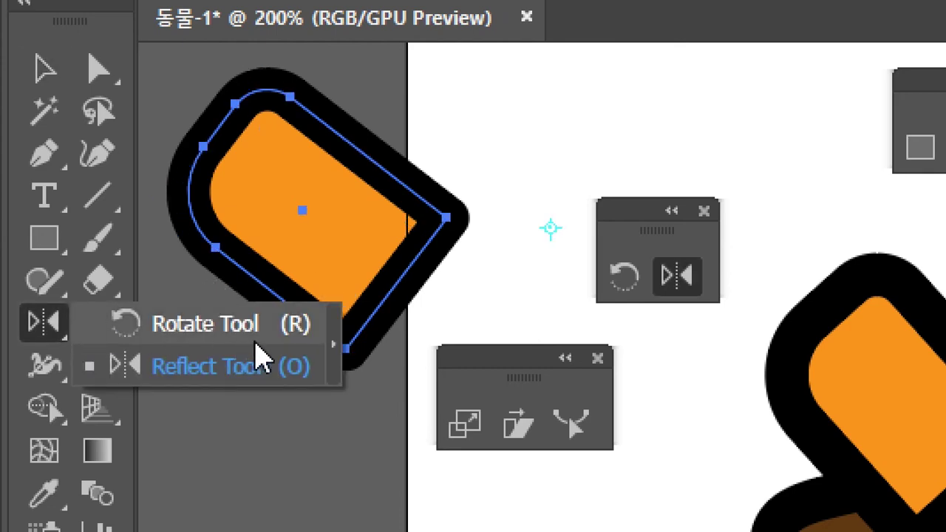
click(334, 355)
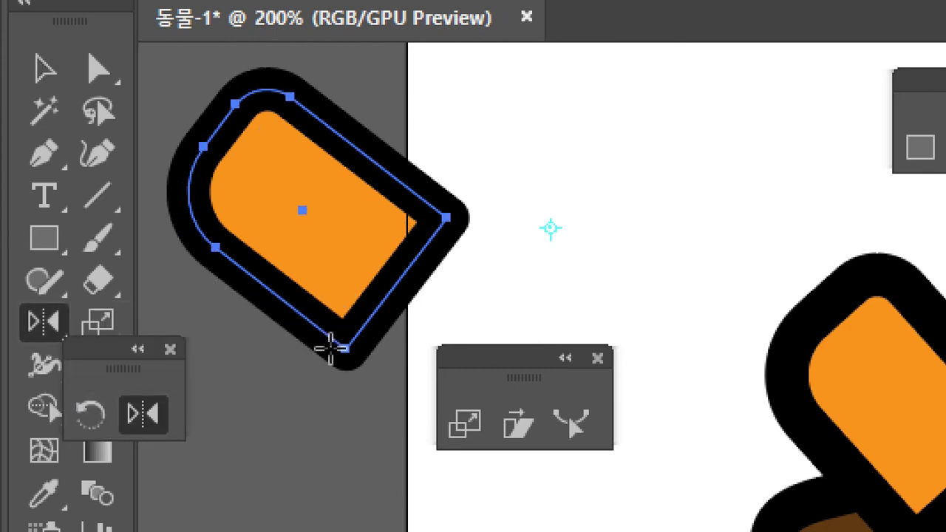
drag(106, 362, 617, 201)
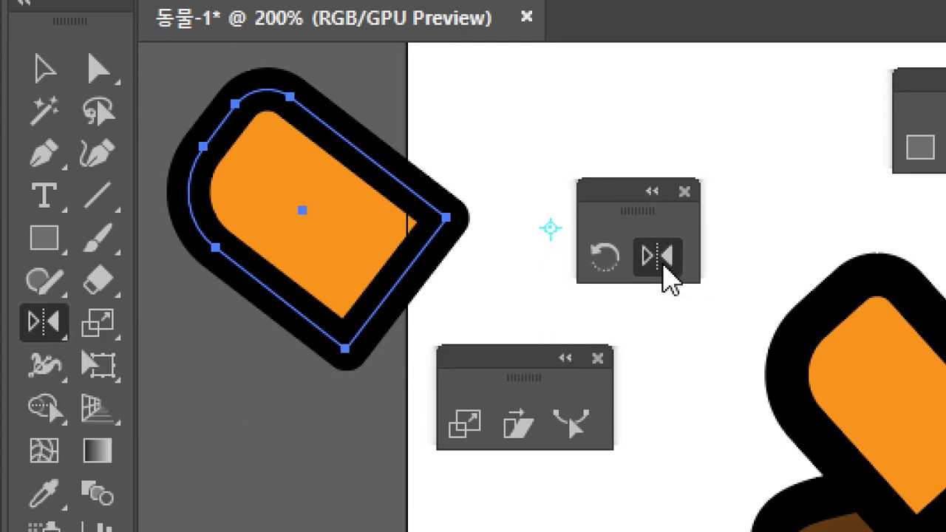
Step: Delete the ear copy over the artboard's edge and move the floating shape tools clear of the lion's head
click(68, 75)
click(434, 107)
click(377, 226)
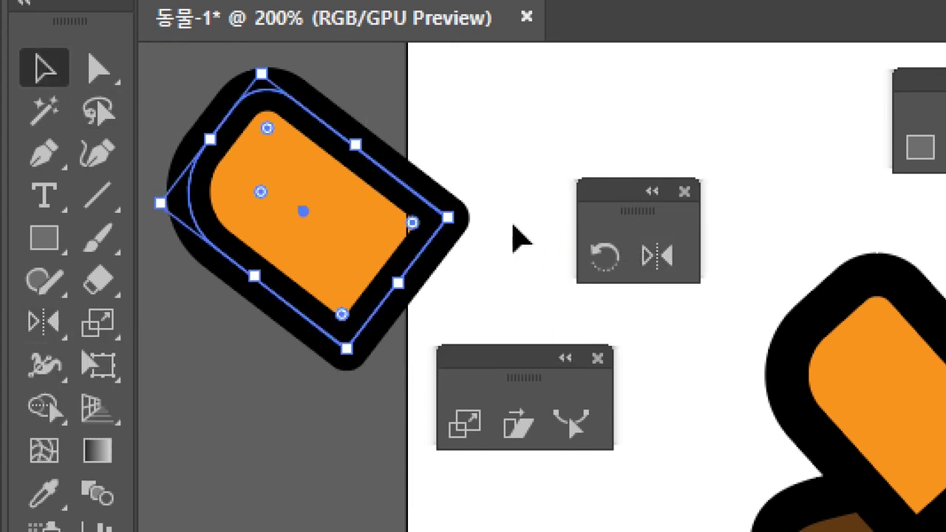
key(Delete)
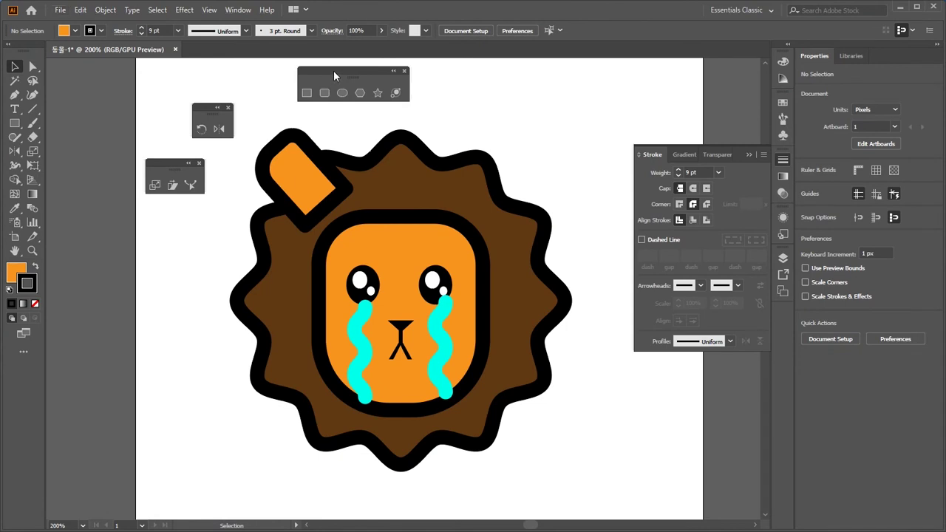
drag(333, 70, 613, 88)
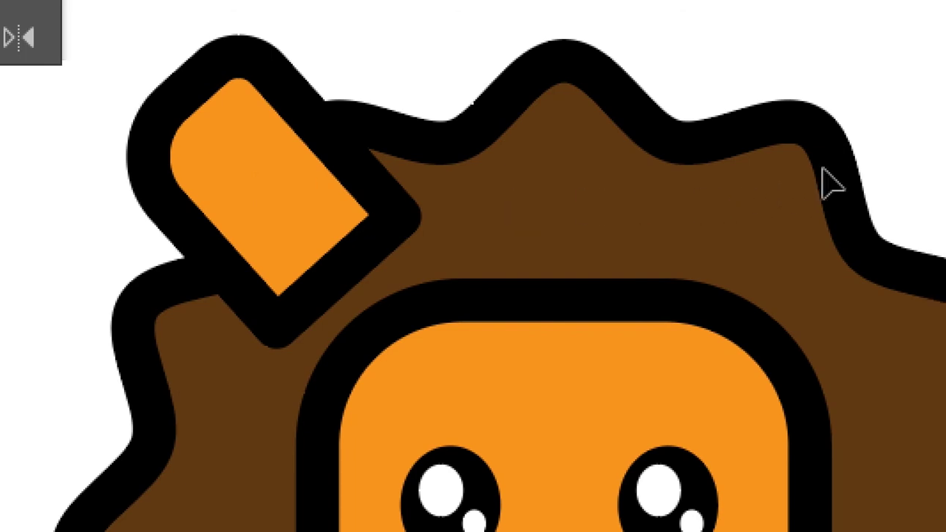
click(279, 169)
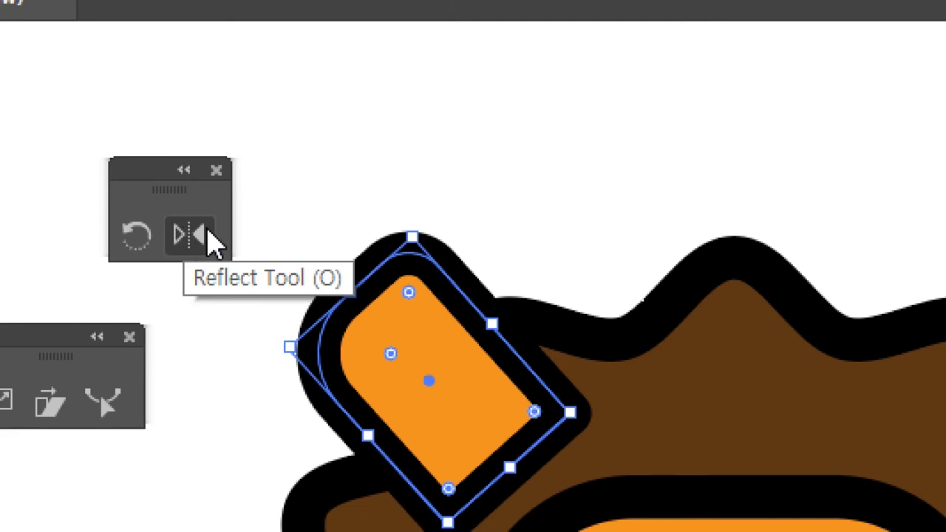
click(432, 188)
click(415, 324)
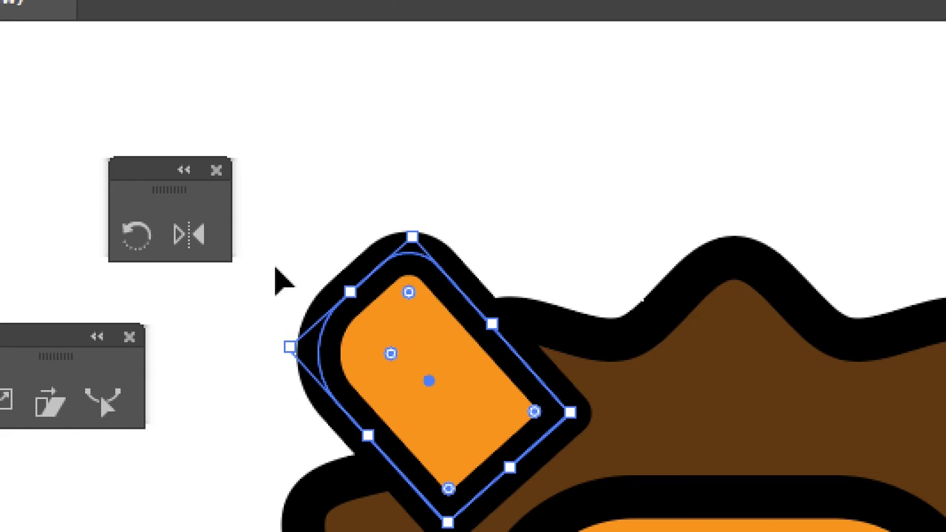
click(200, 234)
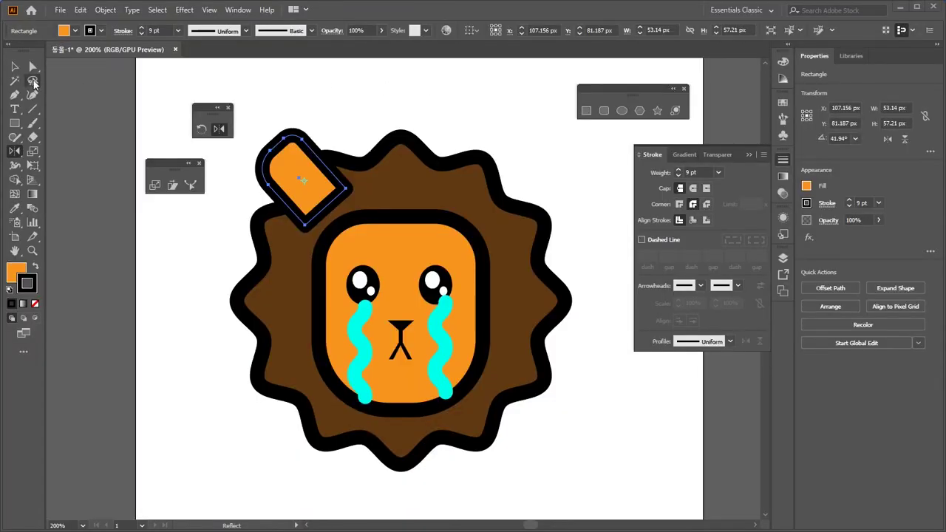
key(y)
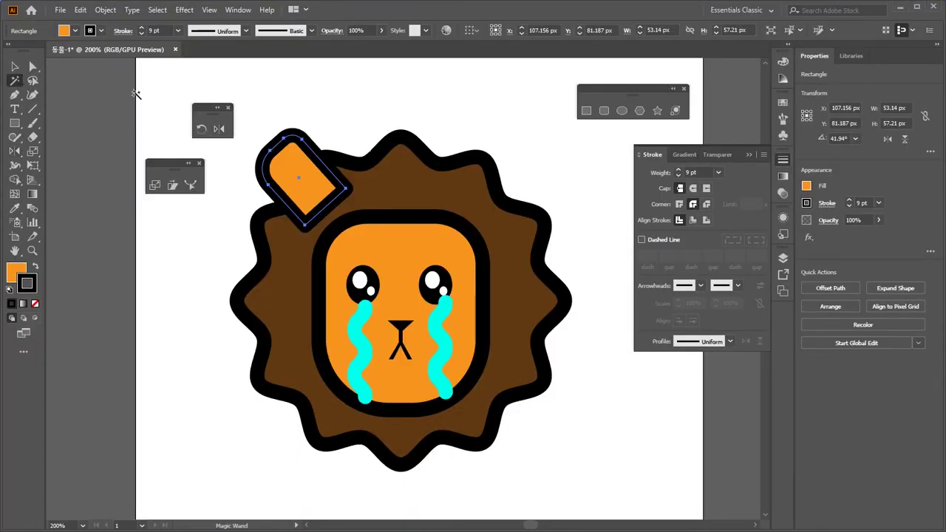
click(346, 94)
click(15, 67)
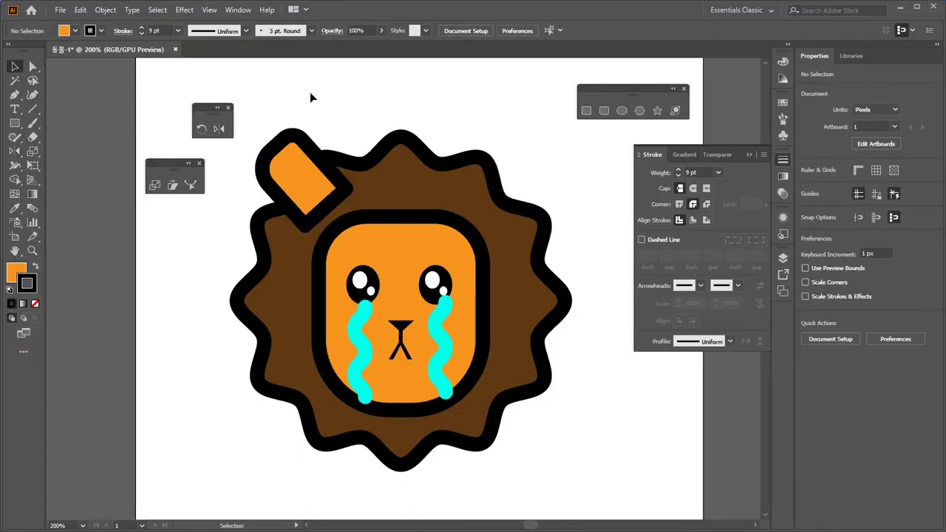
click(270, 152)
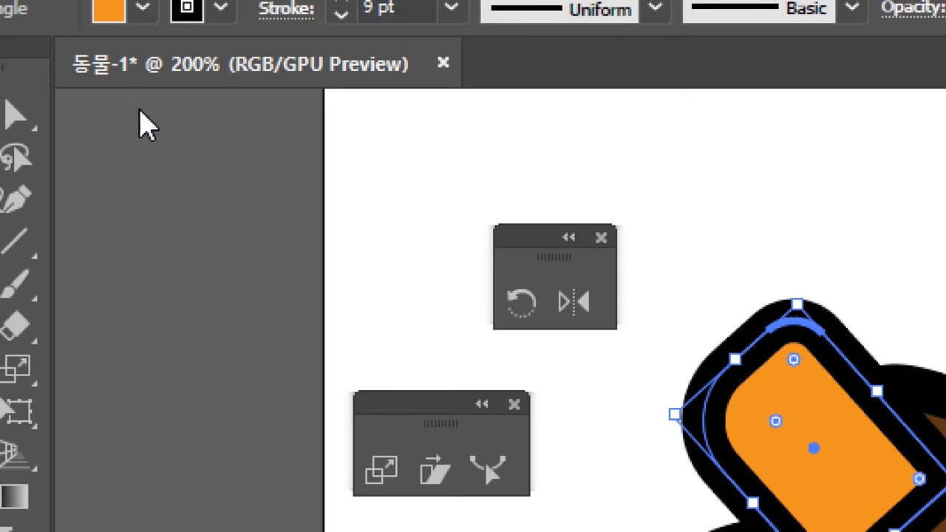
click(140, 115)
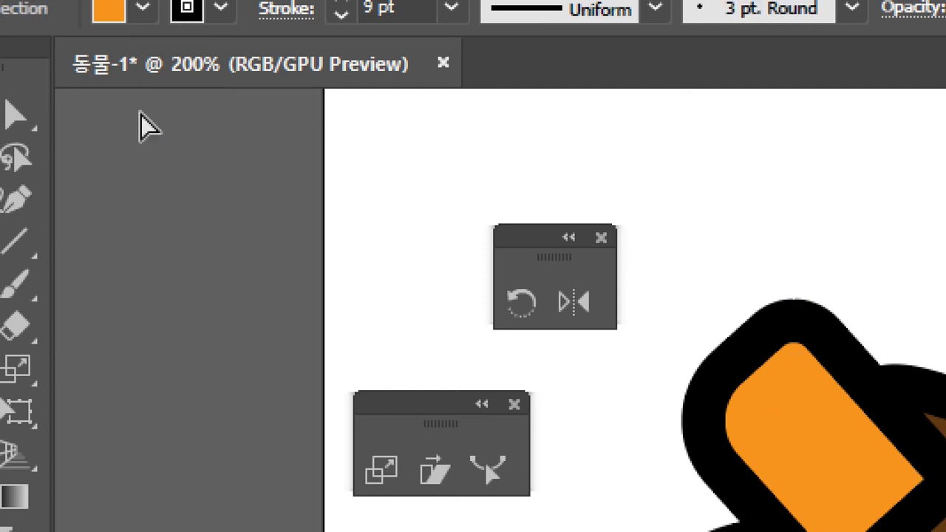
Step: Save the document to the desktop as 동물-1.ai in the Illustrator CC (Legacy) version with the other options at their defaults
key(ctrl+o)
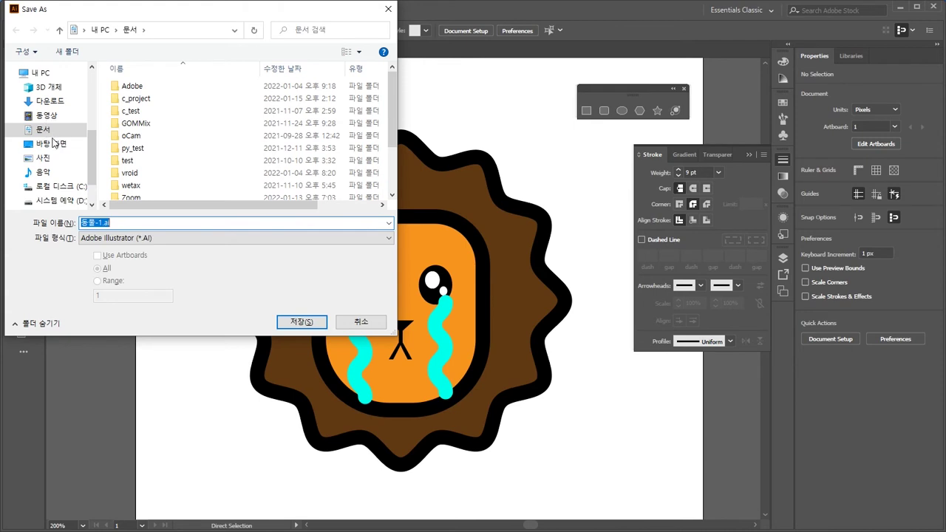
click(59, 145)
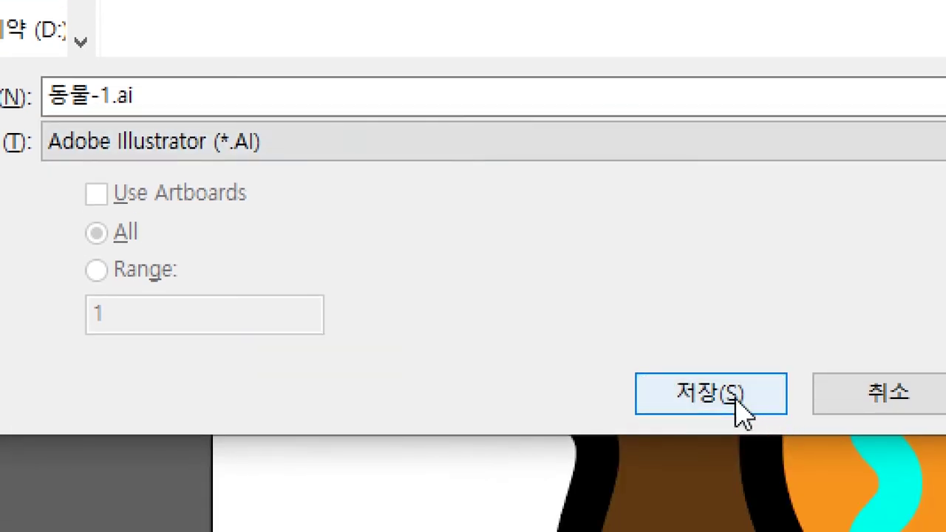
click(724, 395)
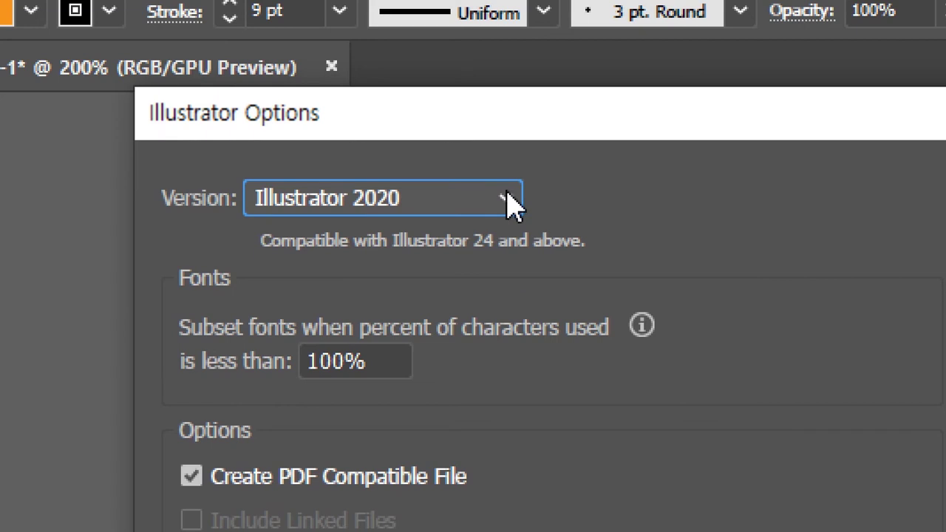
click(511, 208)
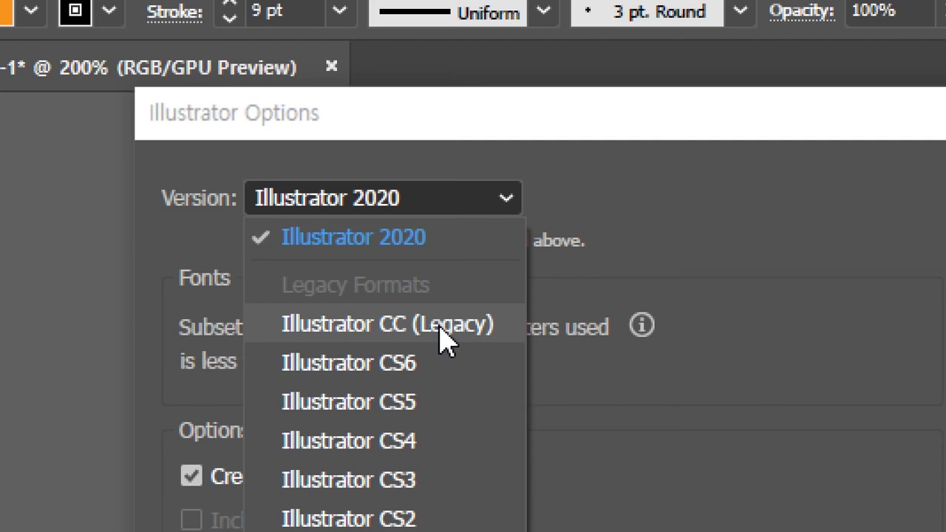
click(445, 336)
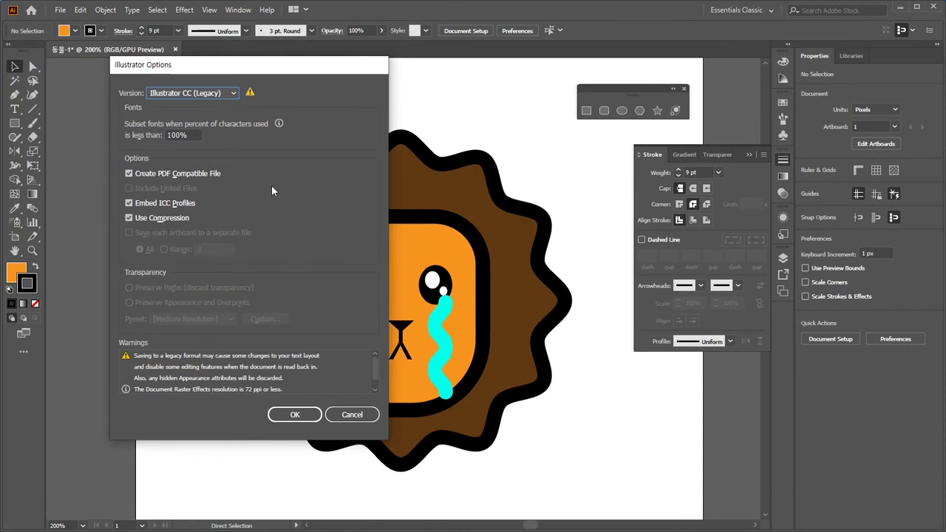
click(294, 414)
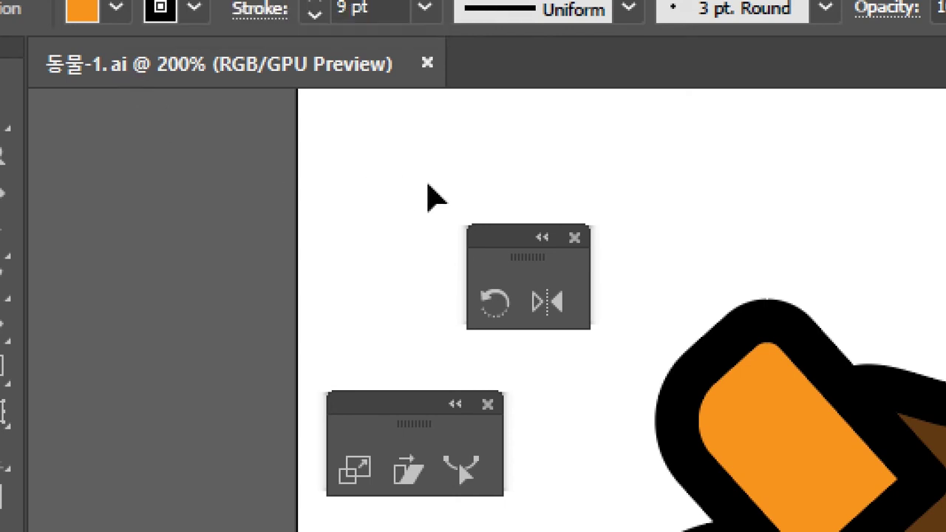
Step: Reposition the ear on the mane's upper-left edge at about X 113 px, Y 76 px, and deselect it
drag(727, 399, 714, 319)
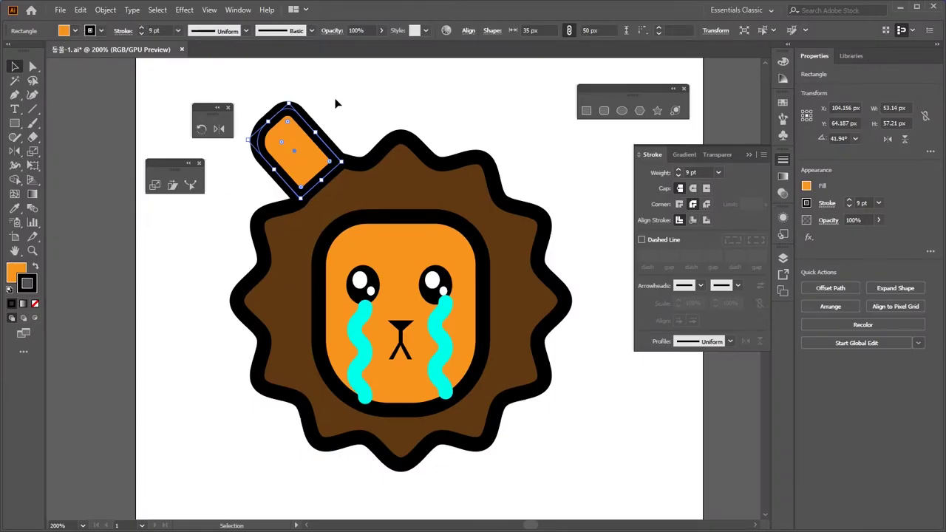
click(334, 105)
click(316, 171)
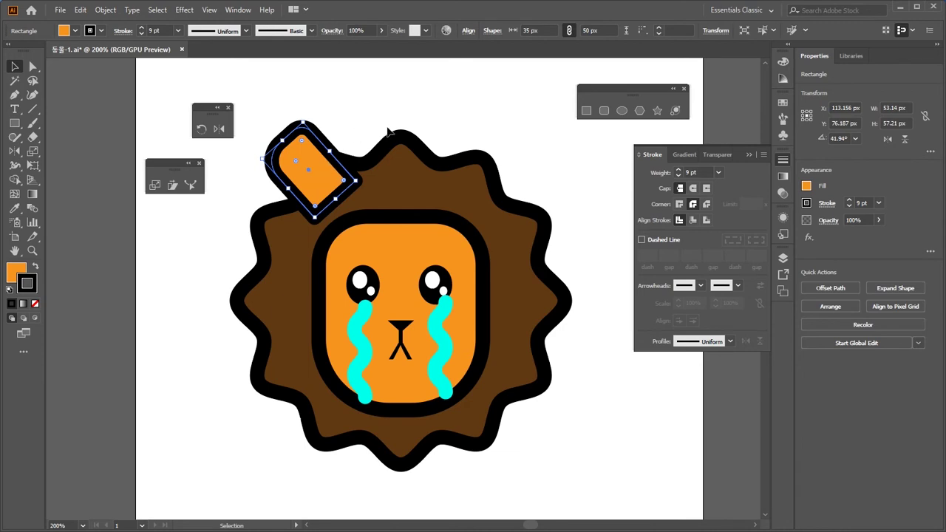
click(372, 107)
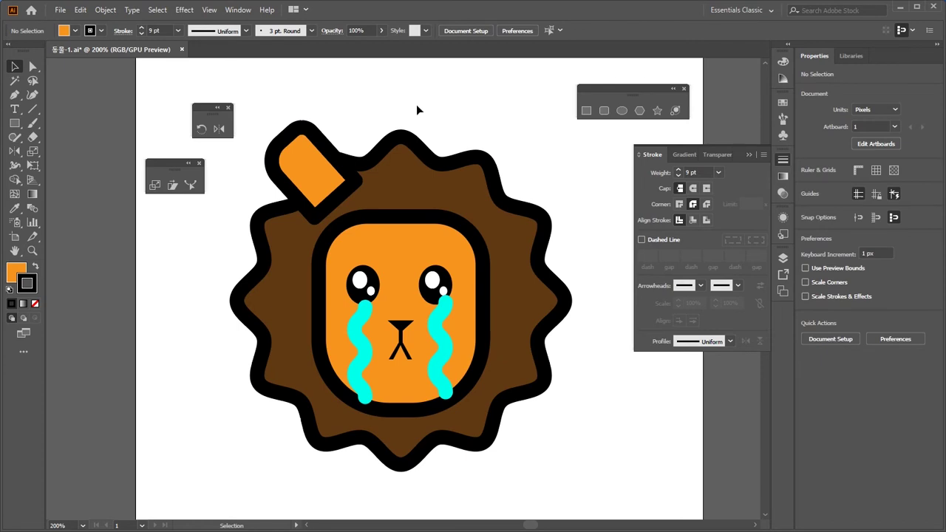
click(314, 170)
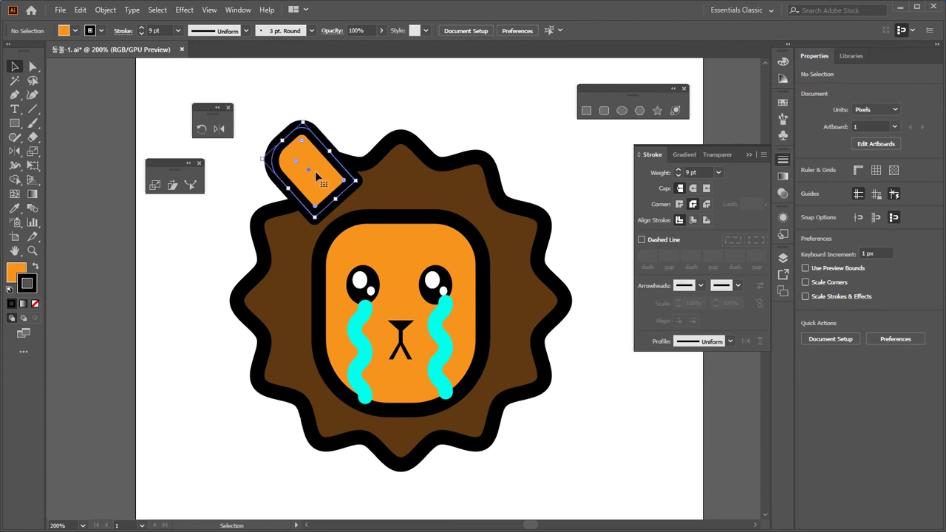
click(382, 101)
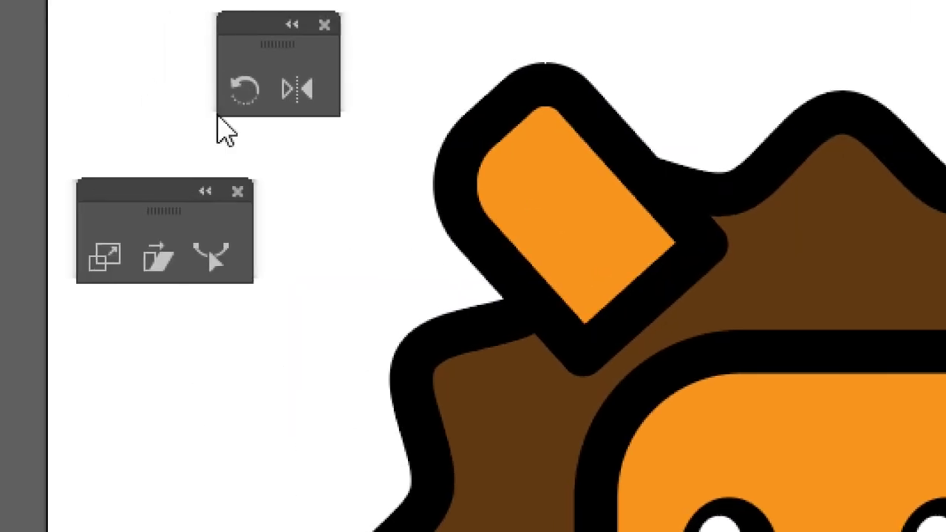
Step: Move the floating Rotate/Reflect tools above the ear and open the ear's Reflect options with the axis point at the face outline's top centre
drag(243, 82, 526, 81)
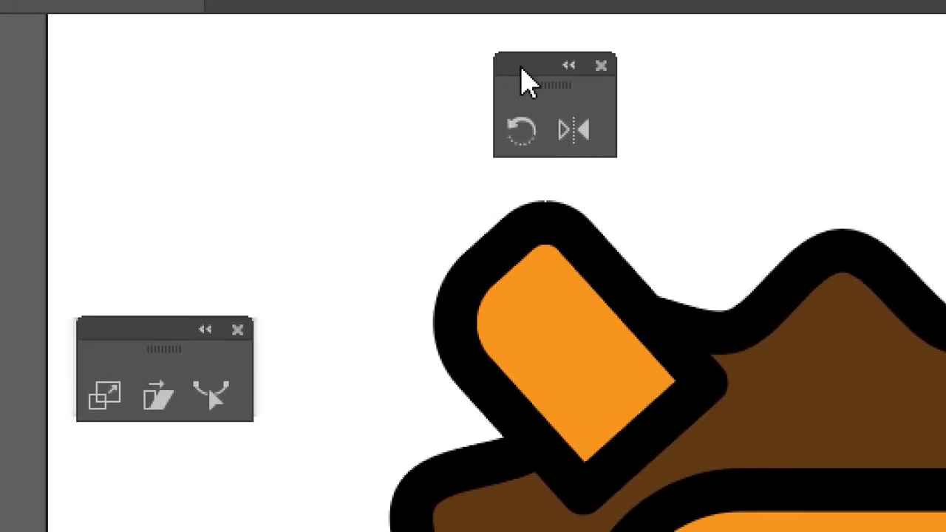
click(562, 258)
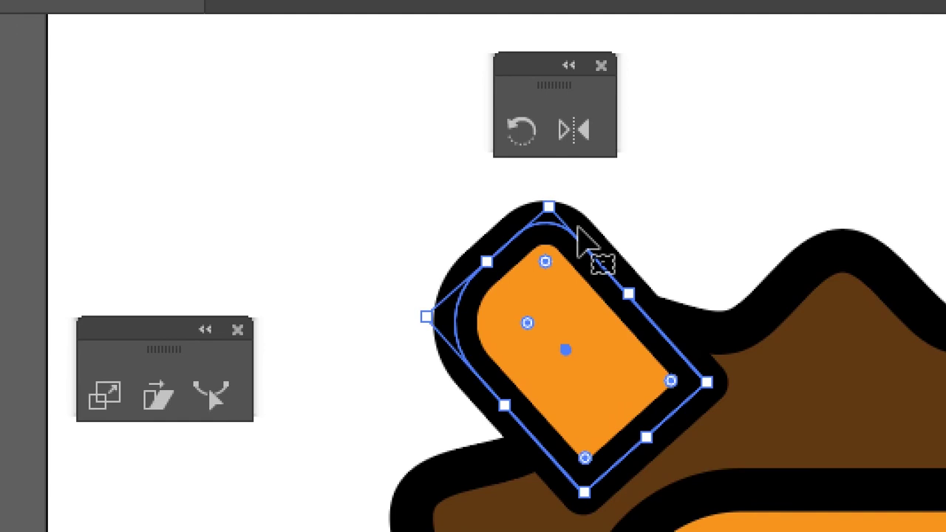
click(579, 133)
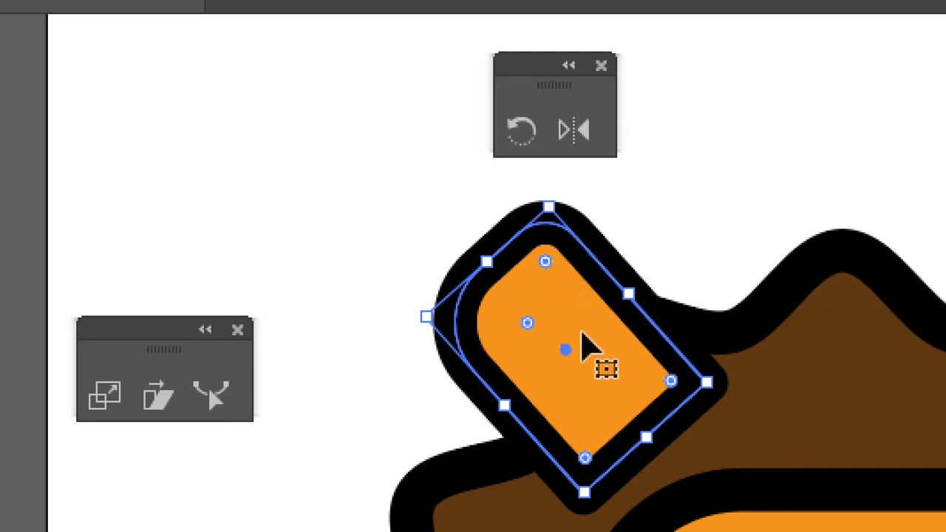
click(574, 143)
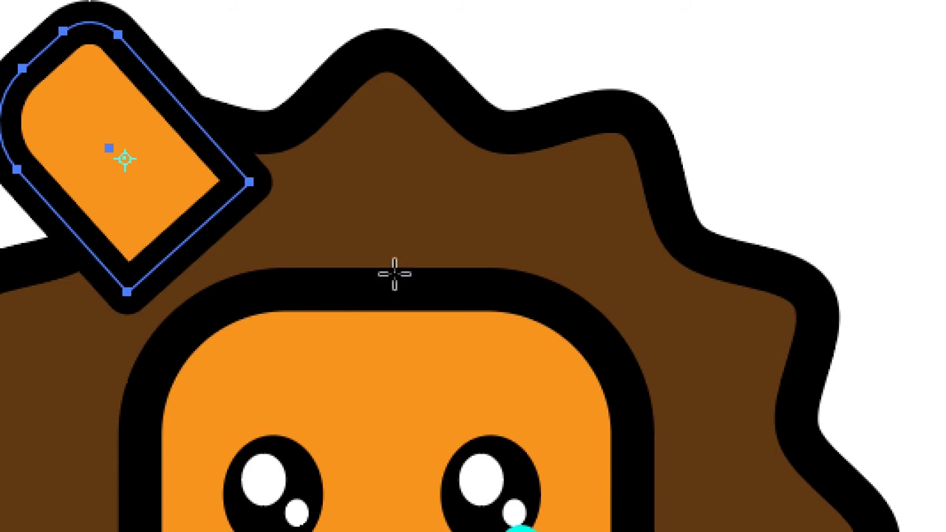
scroll(384, 414, down, 1)
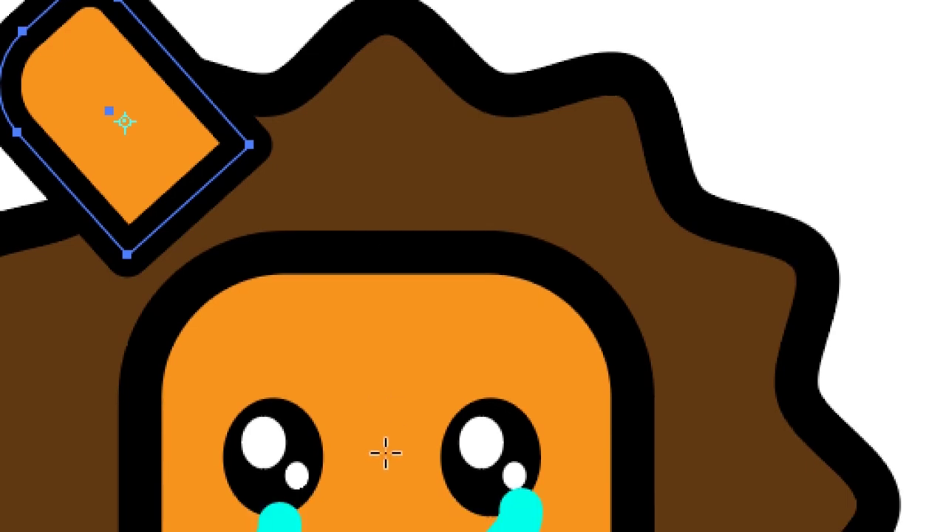
alt+click(396, 235)
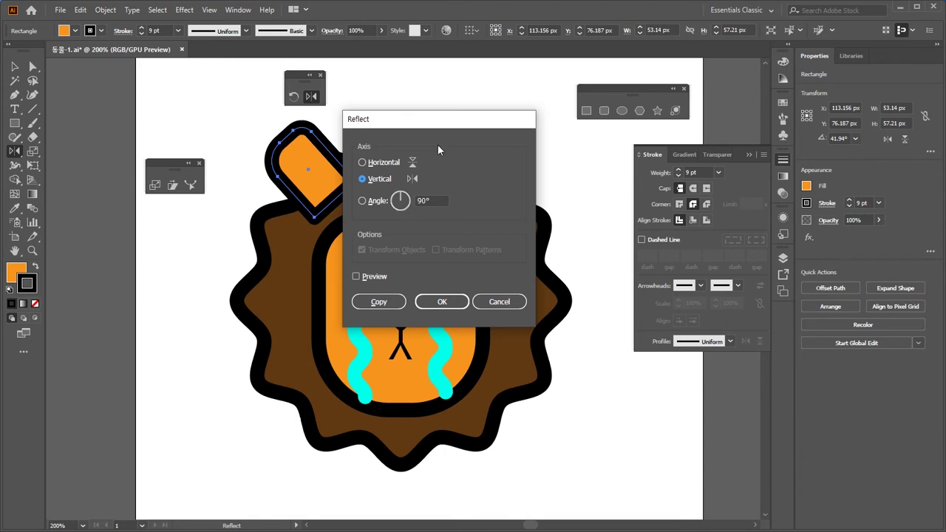
Step: Preview the ear's reflection, try the horizontal axis, and set the axis back to Vertical with the options moved clear of the head
drag(427, 126, 663, 155)
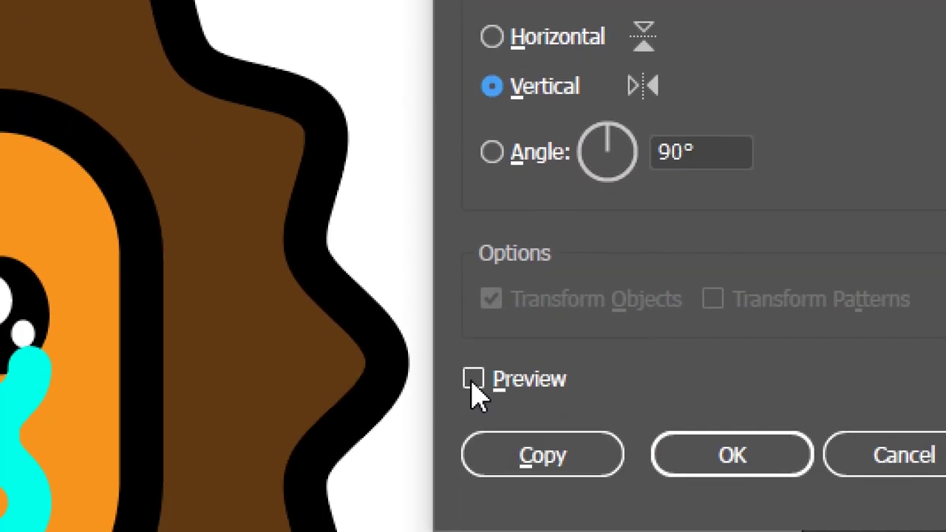
click(473, 381)
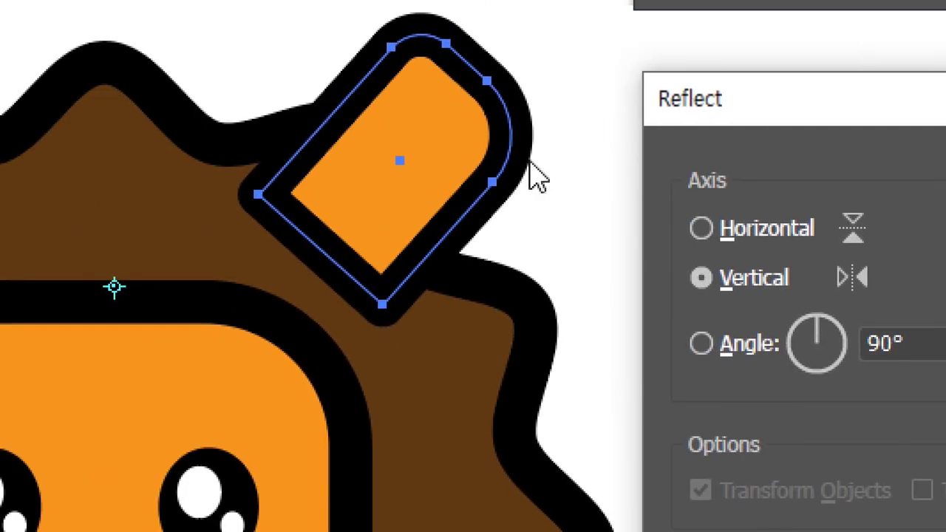
click(702, 229)
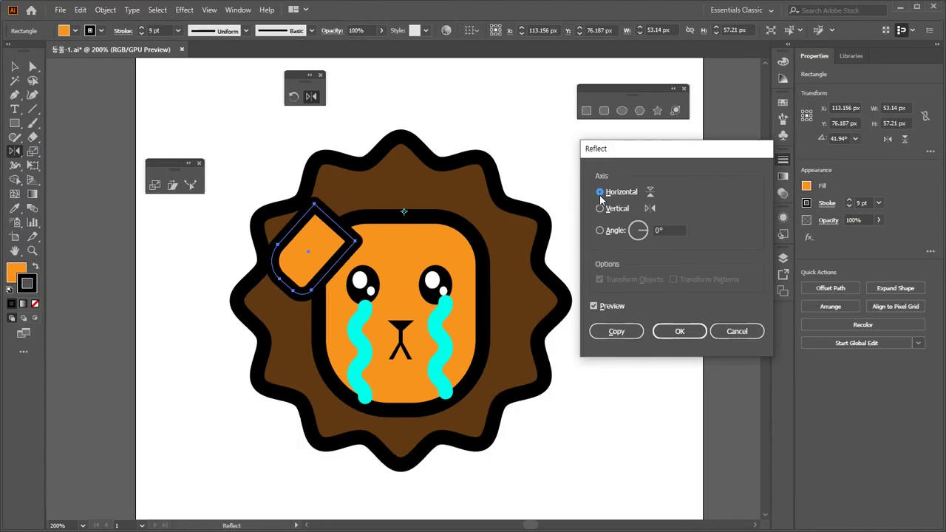
click(600, 210)
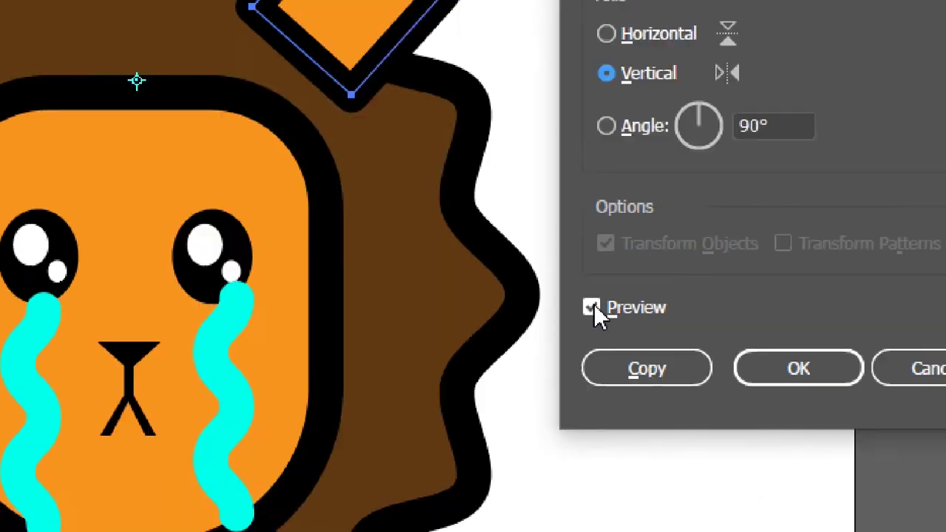
Step: Compare the ear with and without the vertical reflection, create the mirrored copy across the head, and deselect it
click(591, 308)
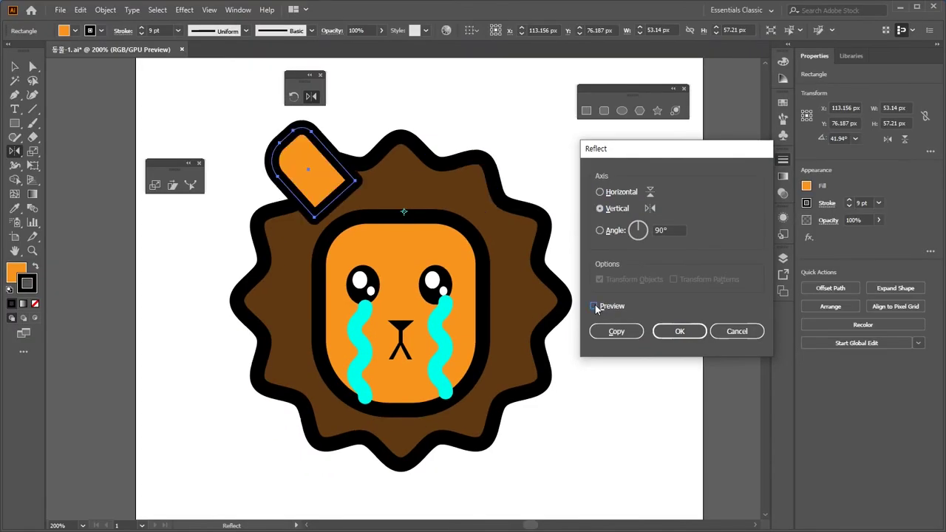
click(595, 307)
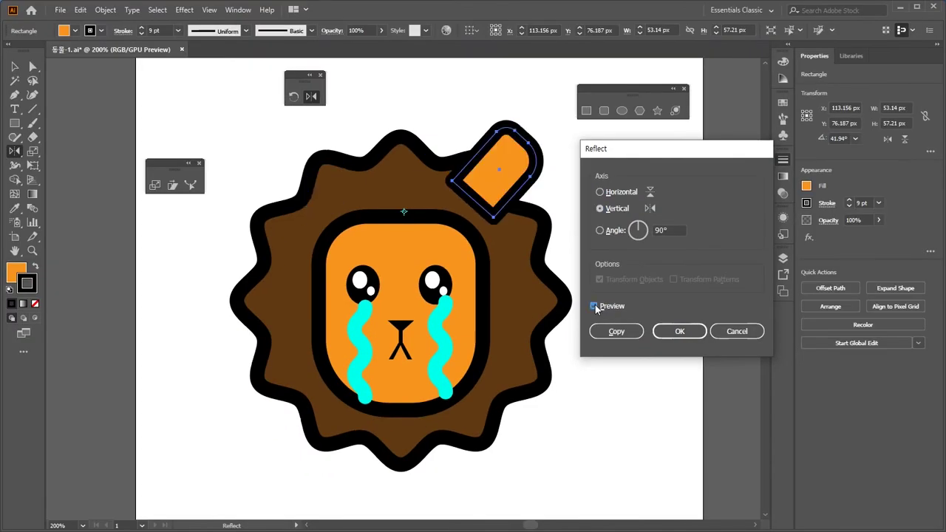
click(594, 306)
click(595, 307)
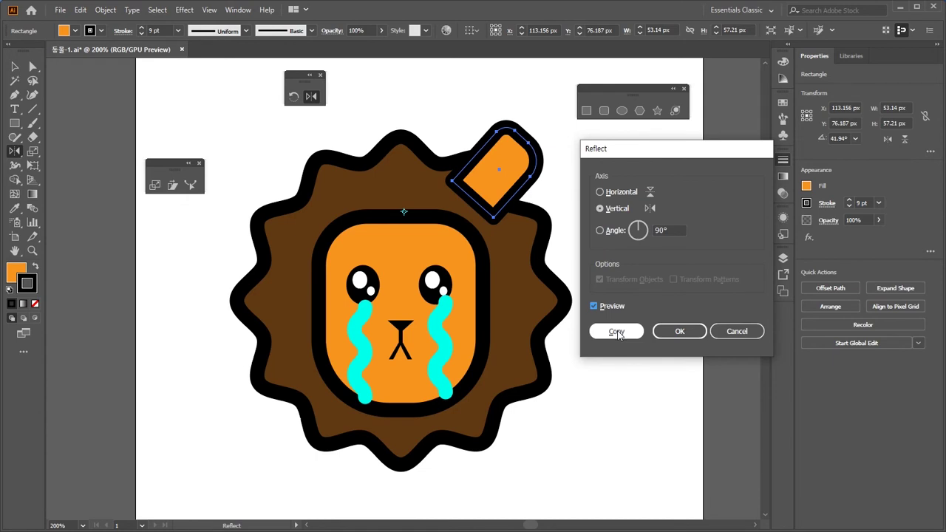
click(616, 333)
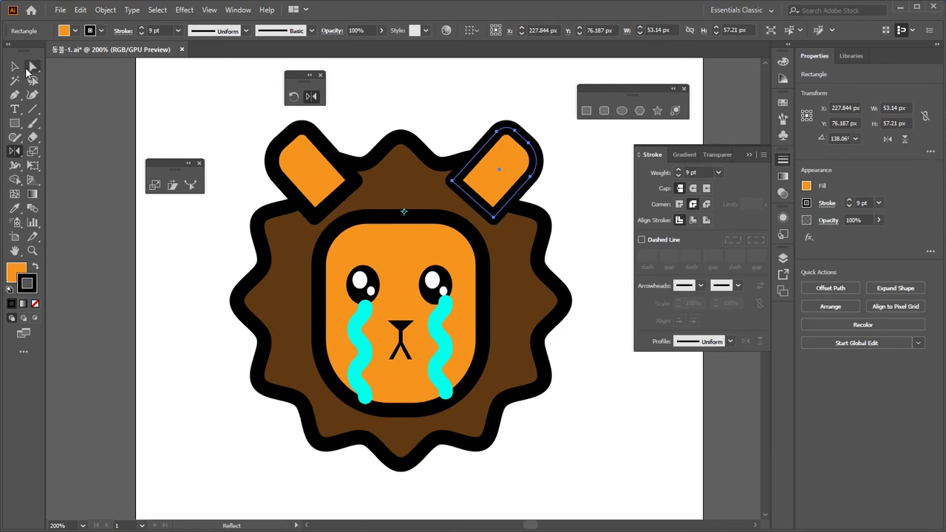
key(v)
click(405, 104)
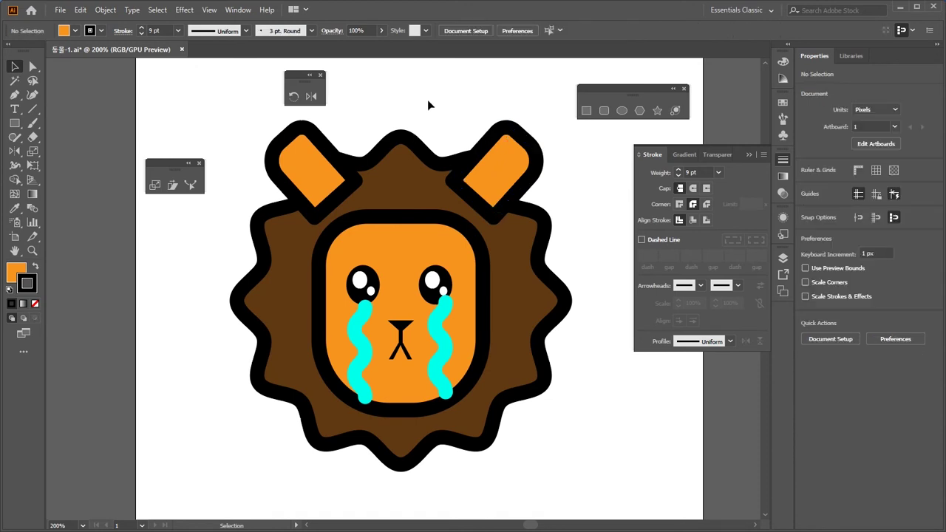
Step: Group the two orange ears, send the group to the back behind the mane, and deselect it
drag(427, 101, 444, 161)
drag(283, 161, 528, 224)
key(a)
key(v)
key(ctrl+g)
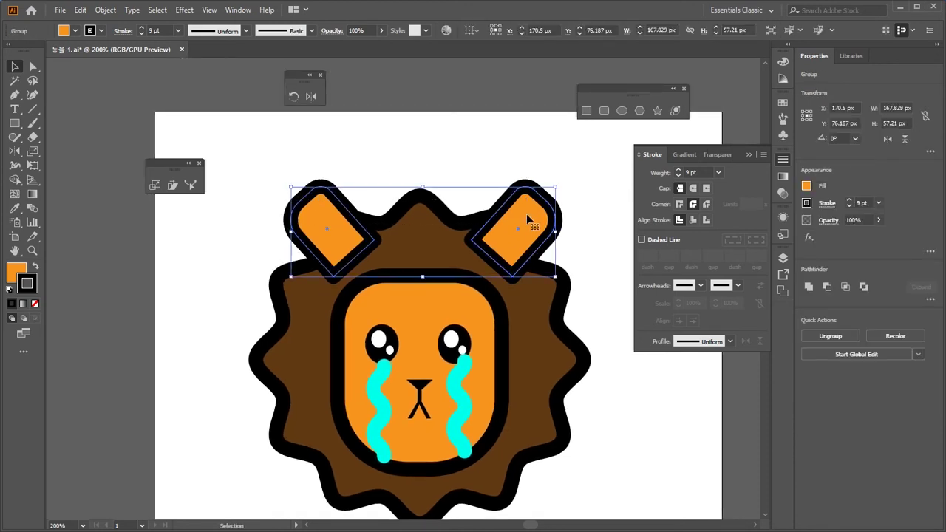
key(ctrl)
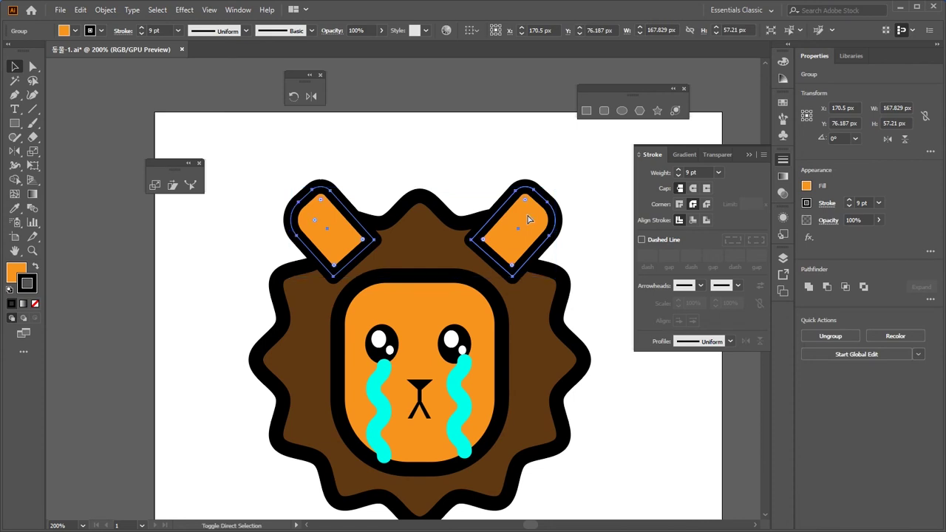
key(ctrl+shift+bracketleft)
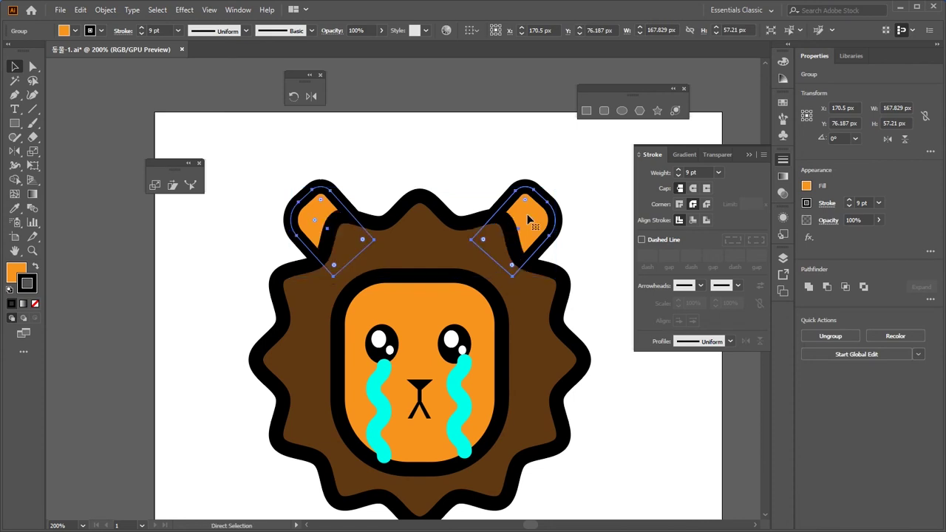
click(445, 166)
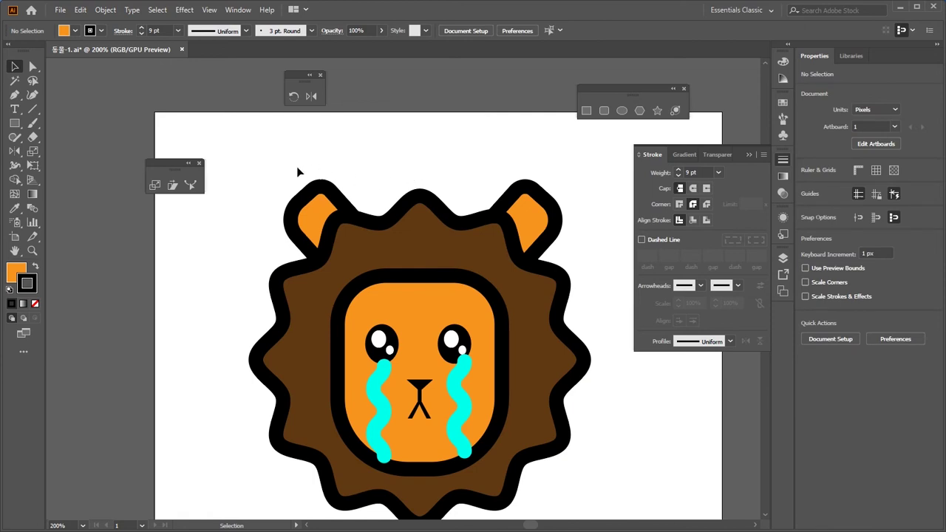
Step: Lower the ear group behind the mane to about Y 94 px so only the ear tips stick out, and deselect it
click(538, 216)
drag(538, 216, 544, 241)
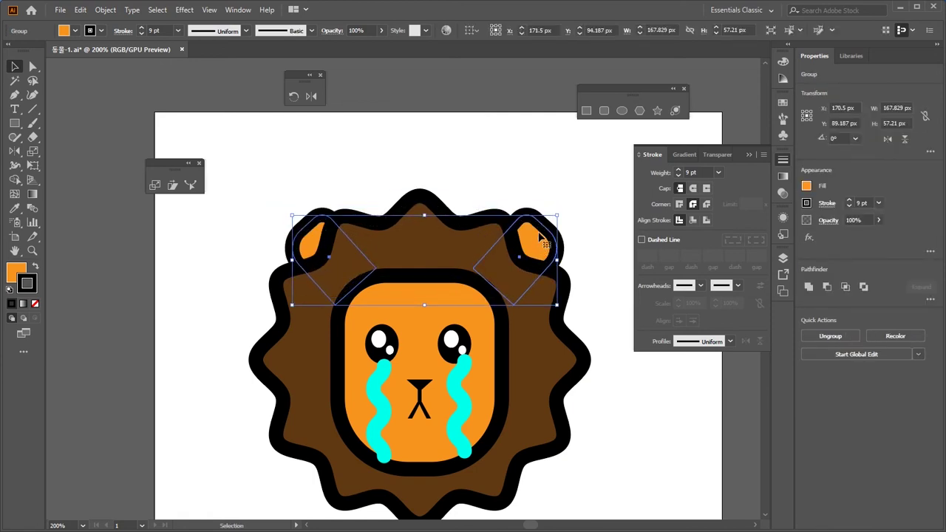
click(537, 193)
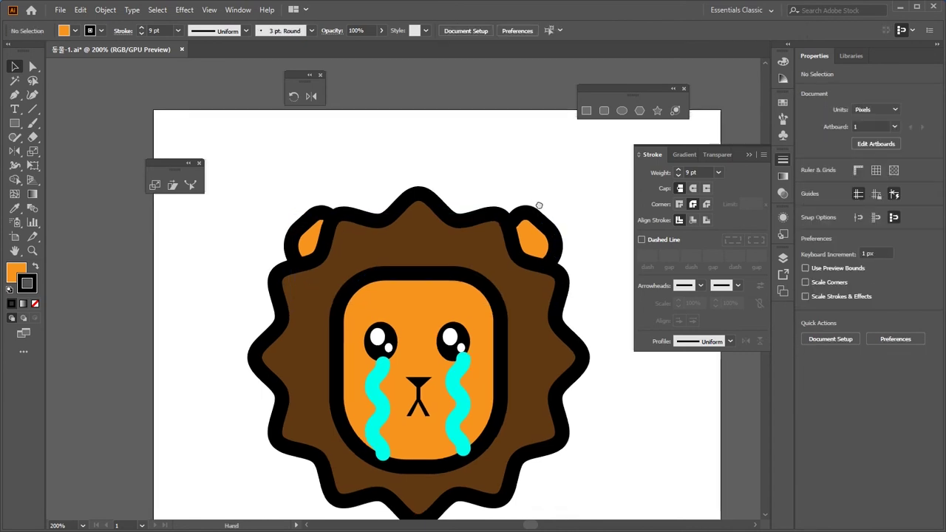
drag(542, 185, 518, 145)
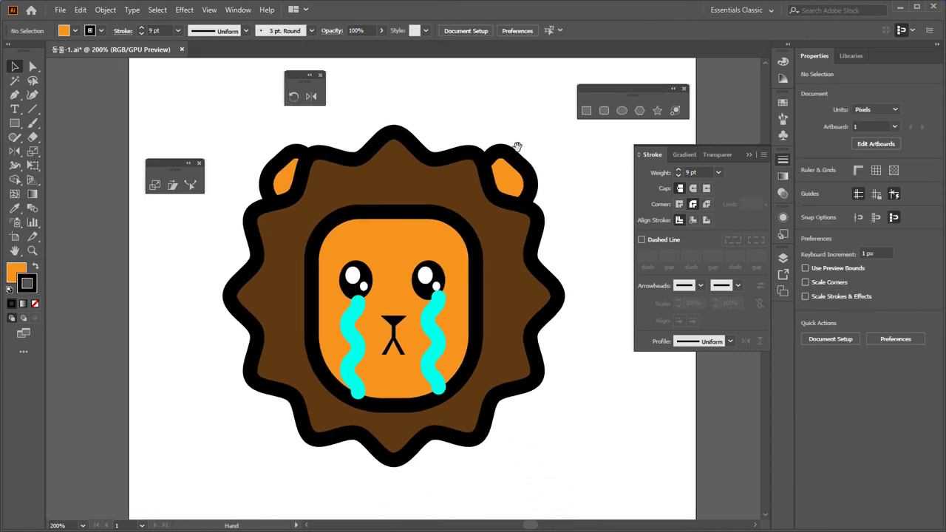
drag(461, 113, 477, 283)
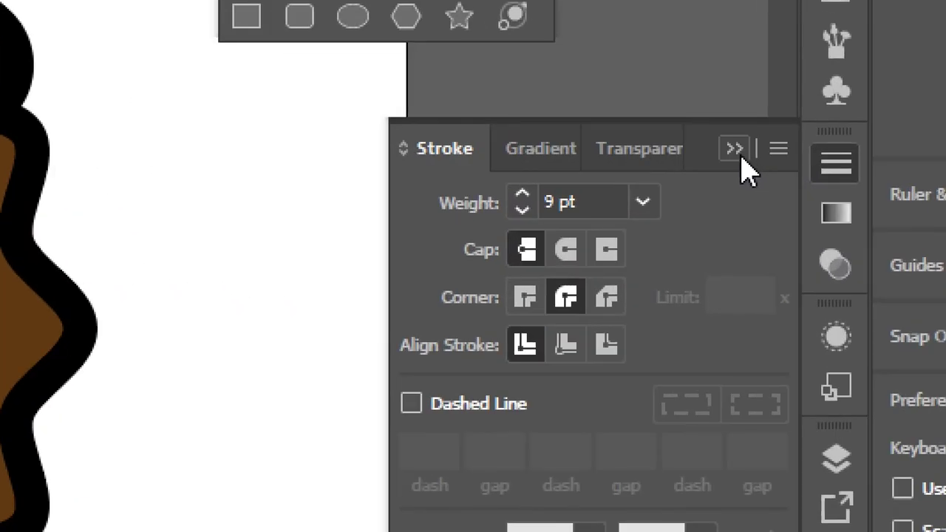
Step: Collapse the Stroke options and set the Layers panel's row size to Other, 100 pixels
click(748, 156)
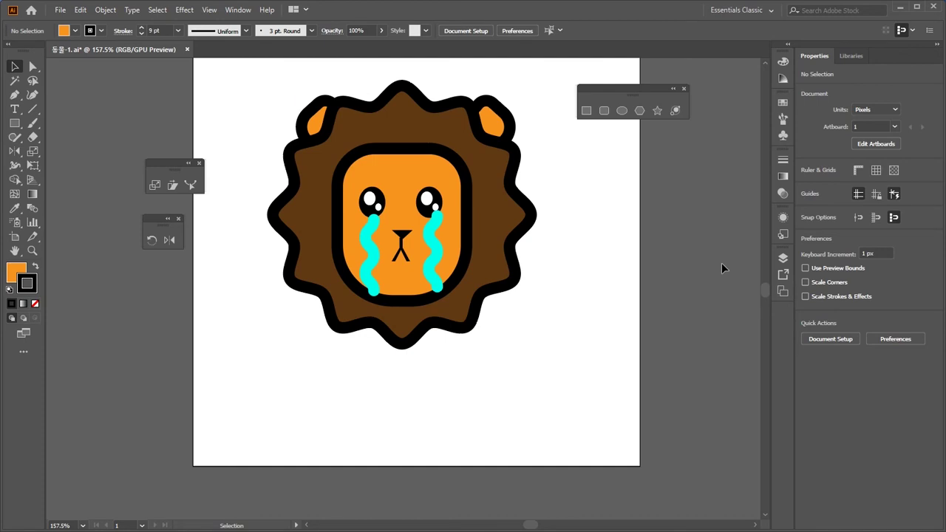
key(F7)
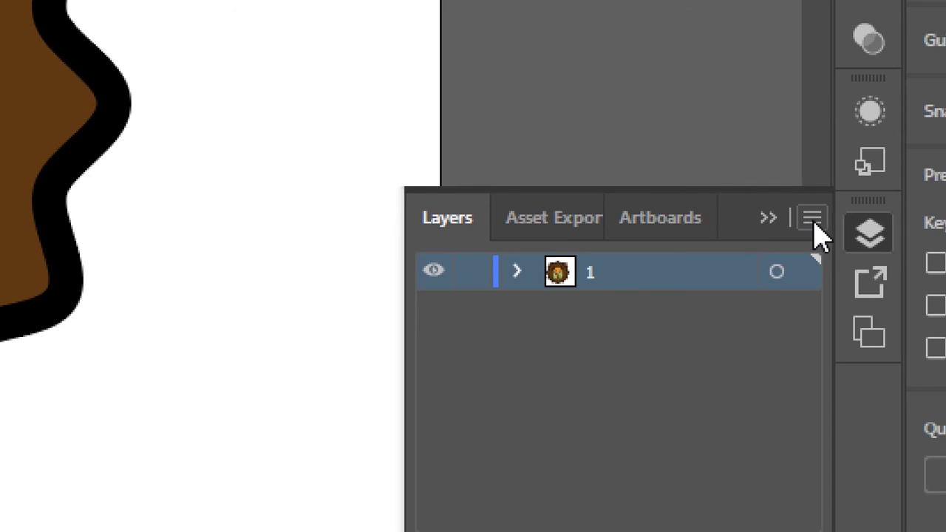
click(813, 222)
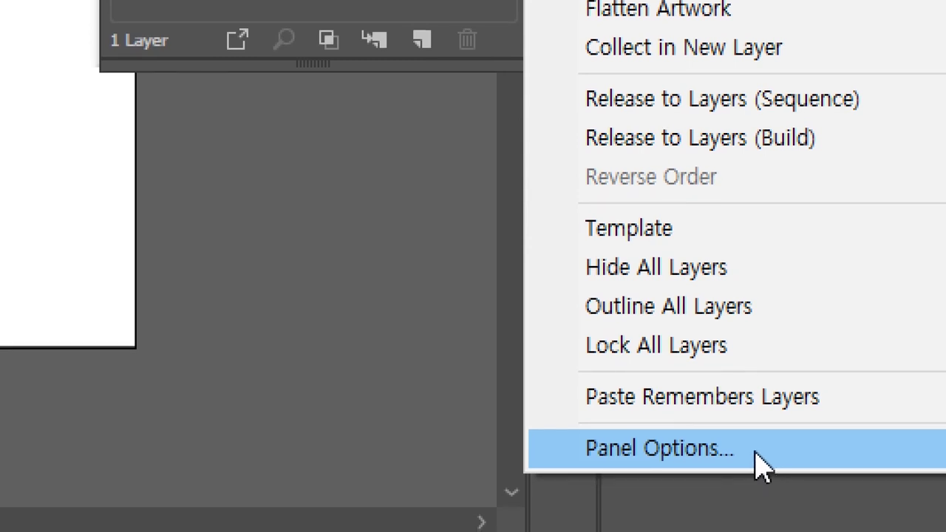
click(761, 462)
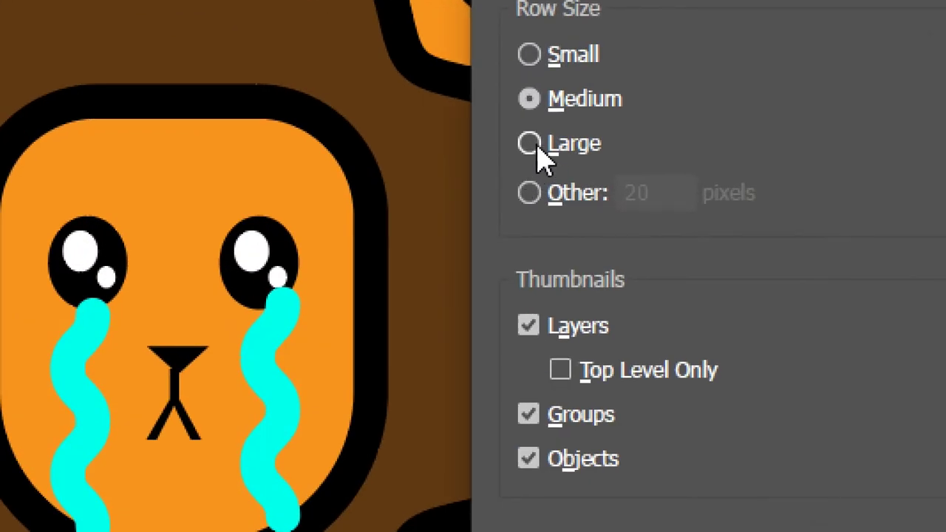
click(523, 164)
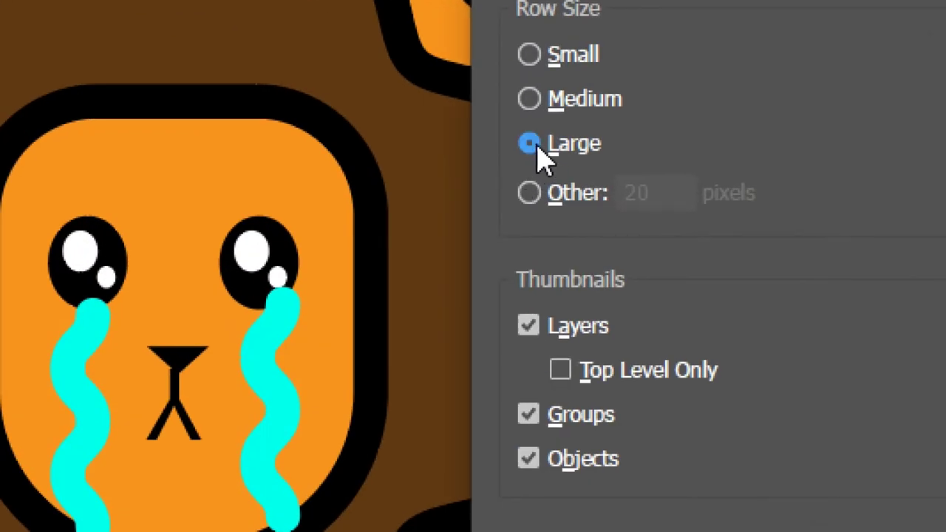
click(531, 193)
double_click(633, 190)
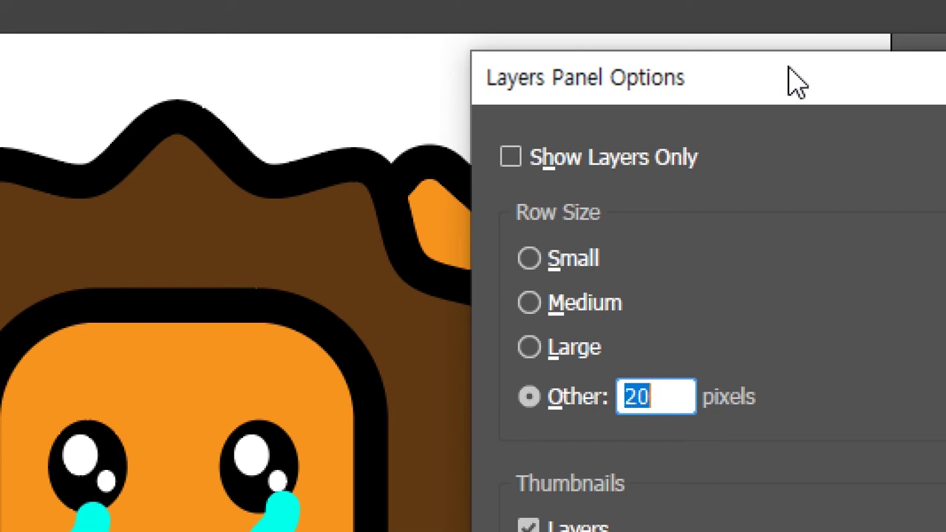
text(100)
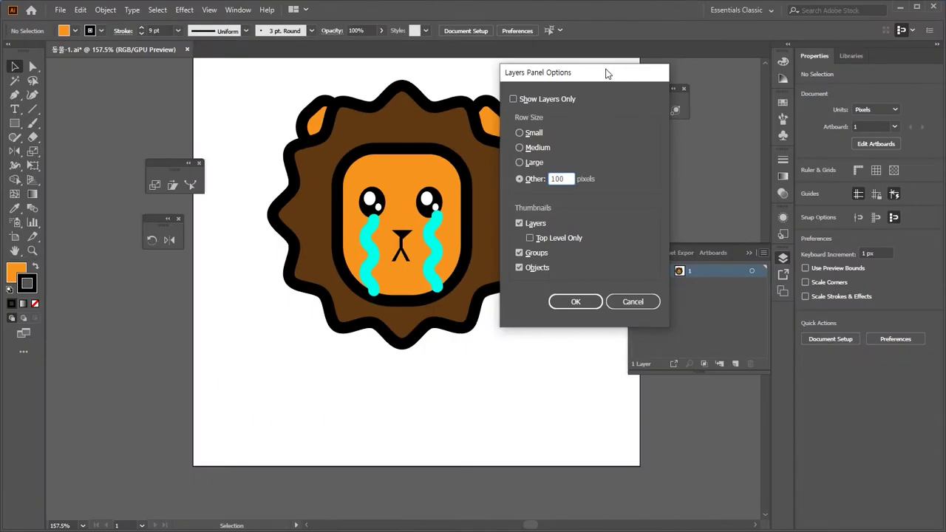
key(Return)
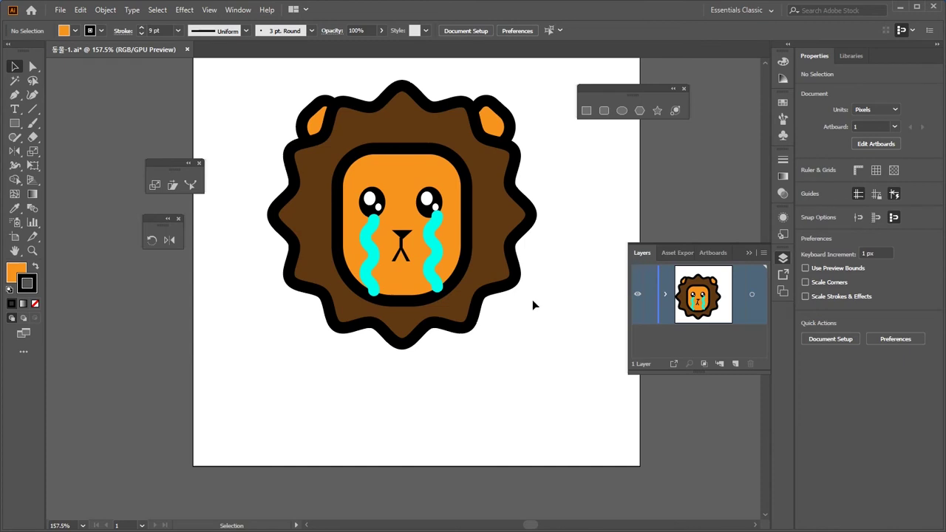
Step: Undo the last deletion to restore the green shape behind the mane, and delete that shape again
key(ctrl)
key(ctrl+z)
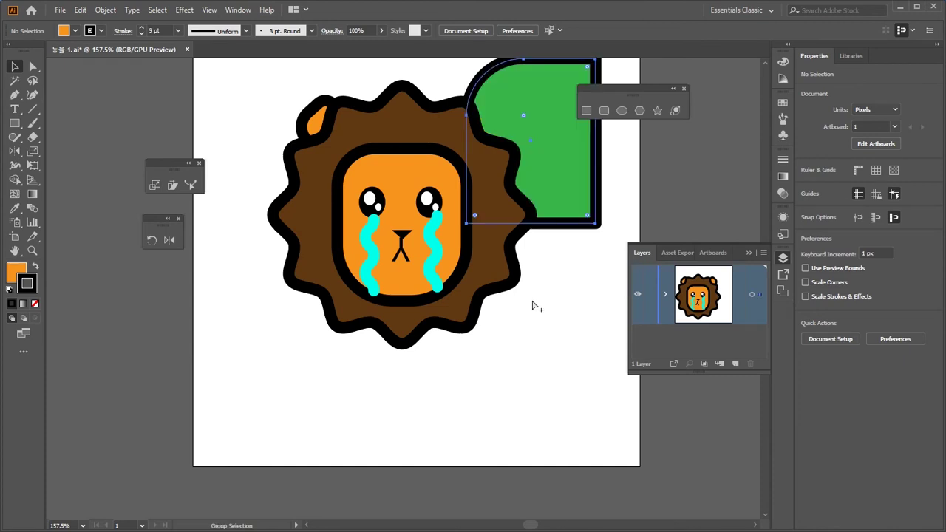
click(547, 306)
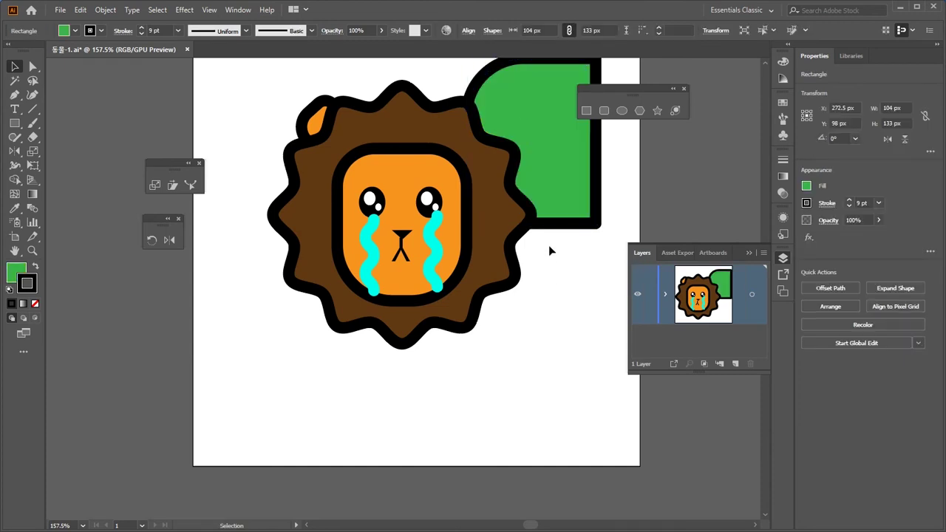
click(560, 209)
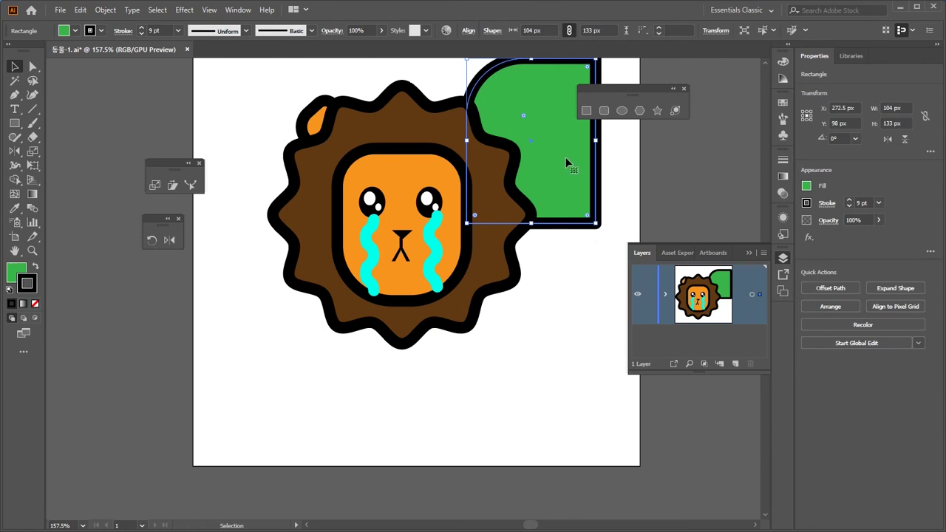
key(Delete)
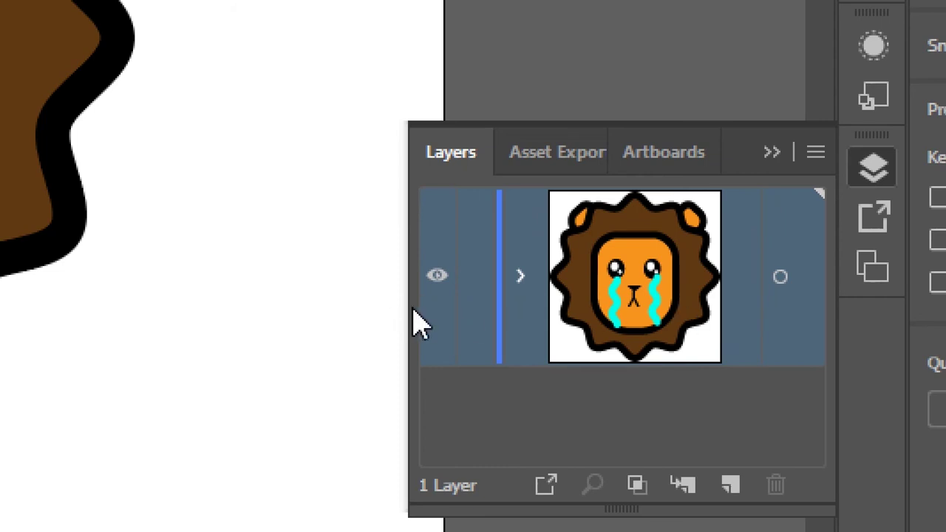
Step: Enlarge the Layers panel, add a new layer, and move it below layer 1, which holds the lion's head
drag(406, 311, 259, 318)
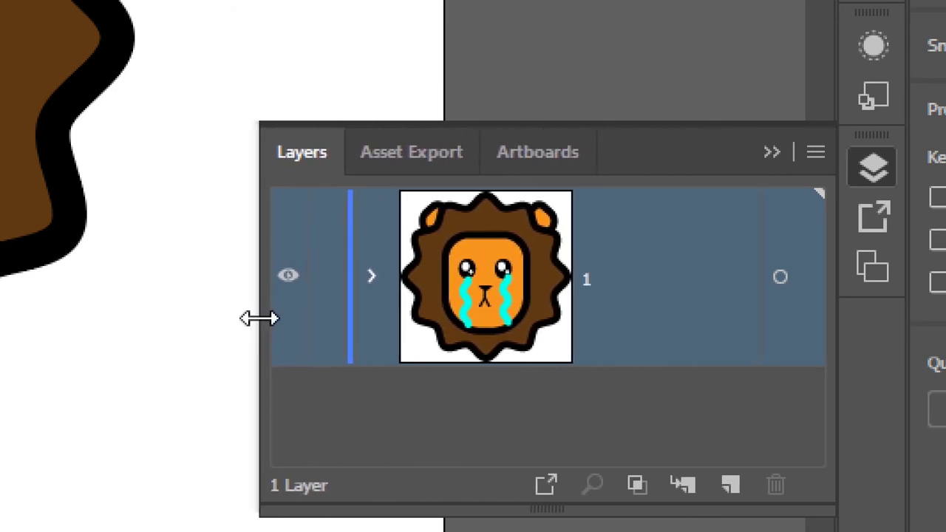
click(739, 470)
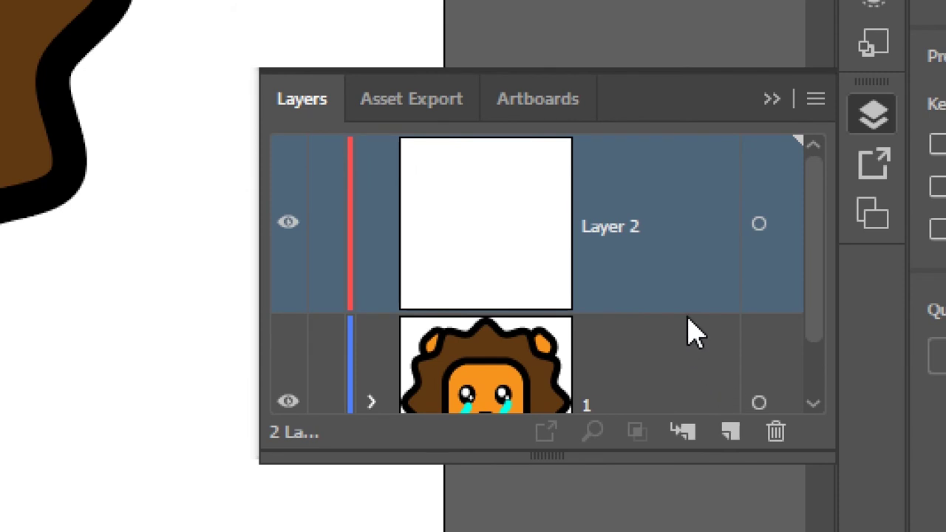
drag(663, 70, 675, 139)
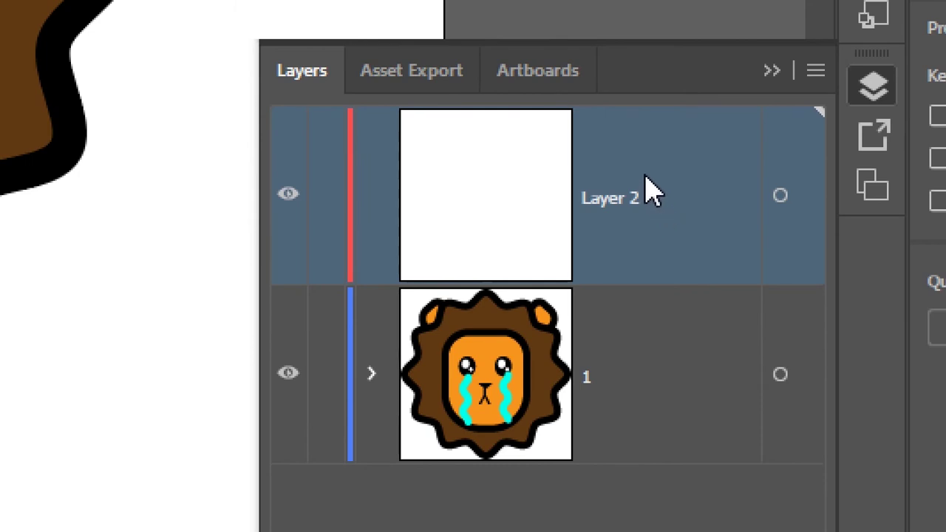
drag(646, 180, 638, 475)
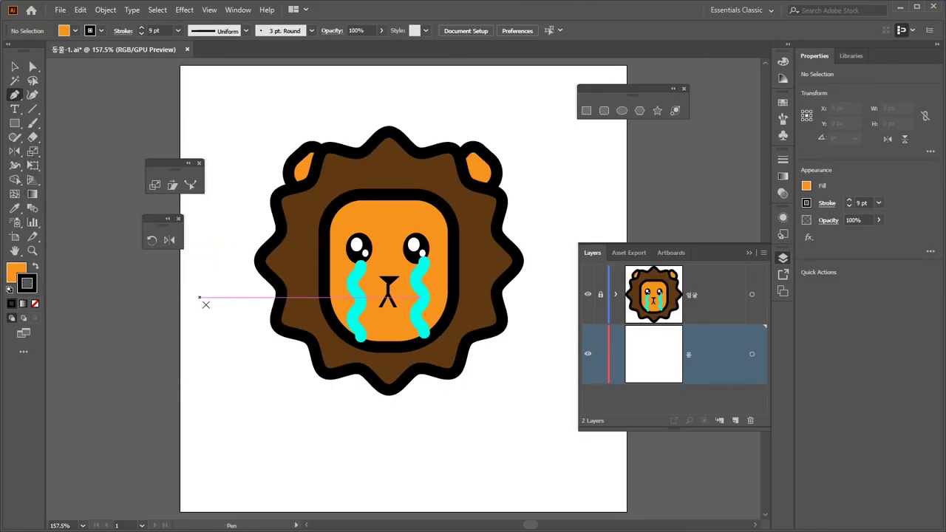
Step: Toggle the Pen tool's cursor between the precise crosshair and the pen icon, leaving the pen icon active
key(shift+c)
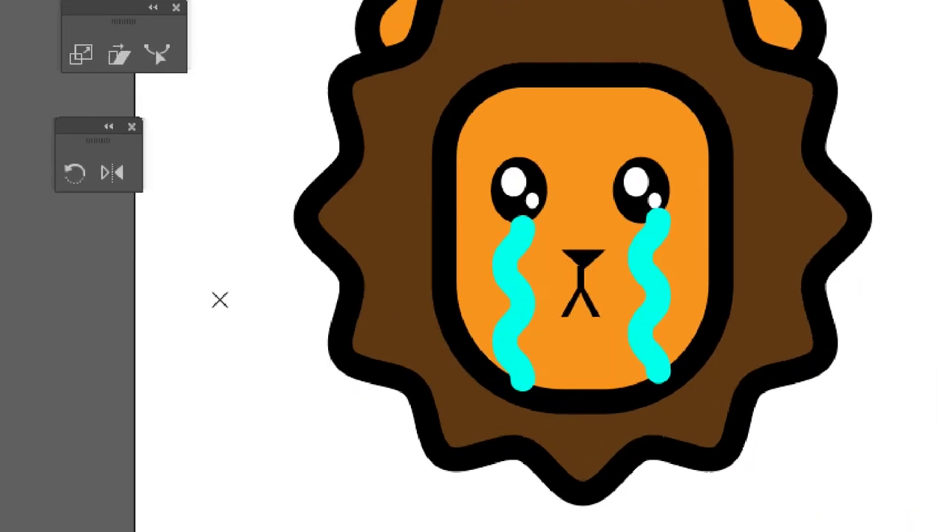
key(Caps_Lock)
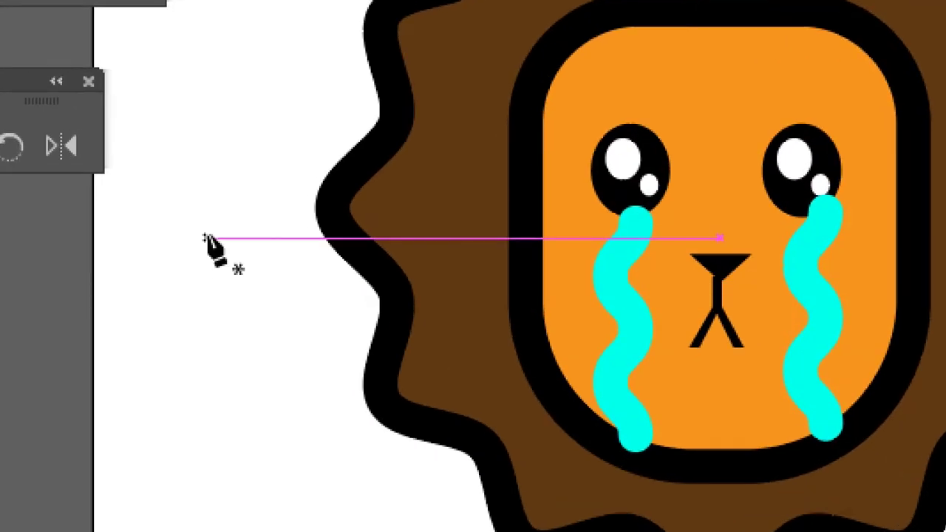
key(Caps_Lock)
key(Caps_Lock)
key(Caps_Lock)
key(Caps_Lock)
key(Caps_Lock)
key(Caps_Lock)
key(Caps_Lock)
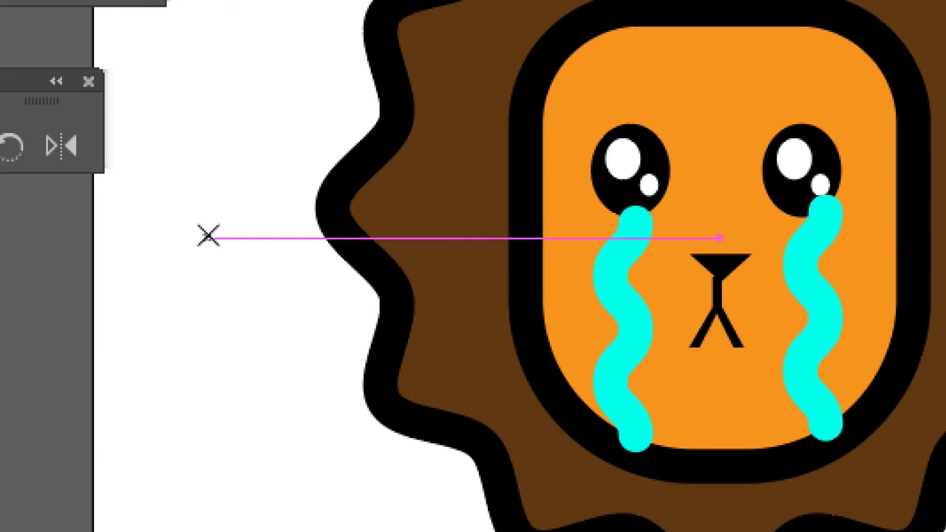
key(Caps_Lock)
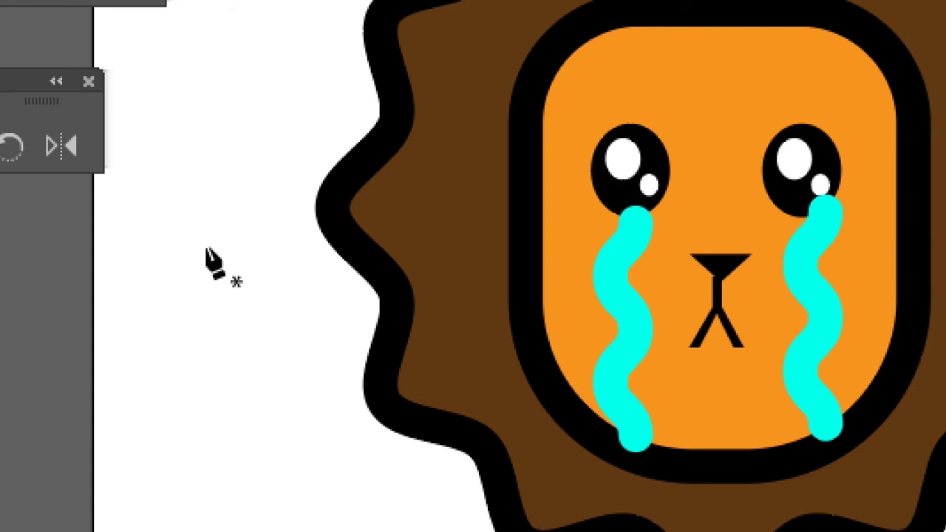
Step: Draw a closed triangle with the Pen tool in the empty space beside the lion's mane
click(198, 238)
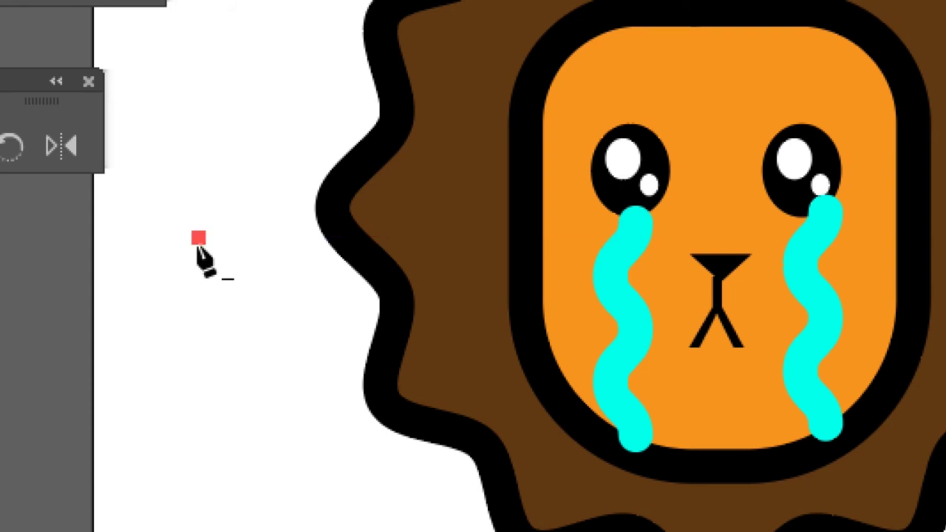
click(153, 348)
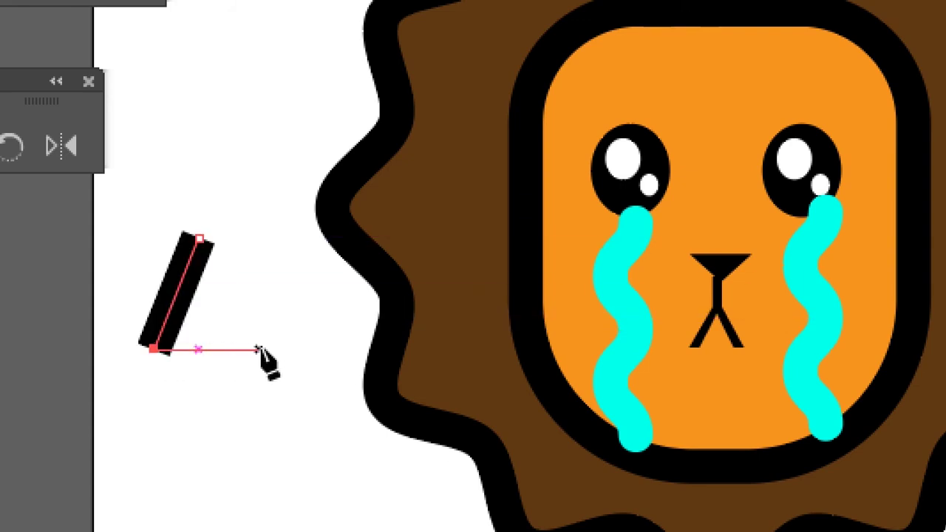
click(286, 348)
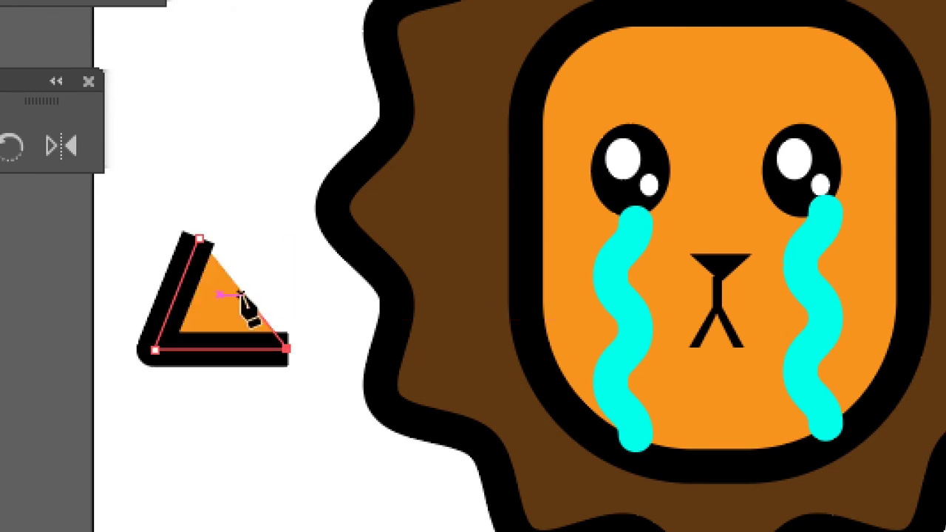
click(198, 238)
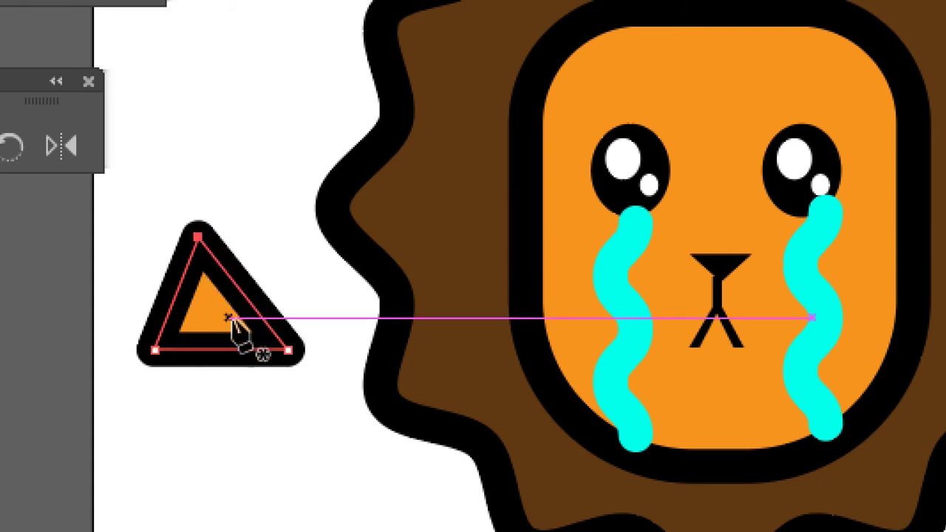
Step: Draw an open three-point, L-shaped path with the Pen tool below the triangle and deselect it
drag(256, 426, 252, 330)
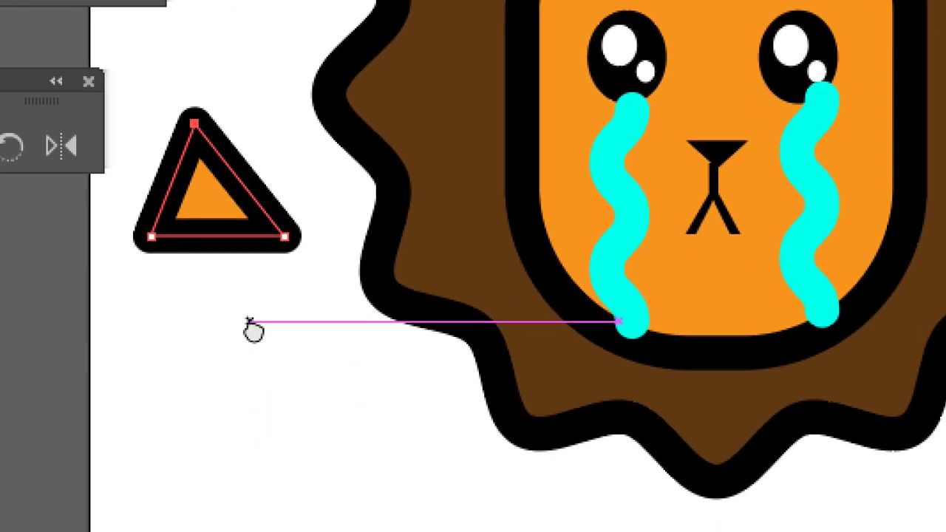
click(195, 310)
click(215, 411)
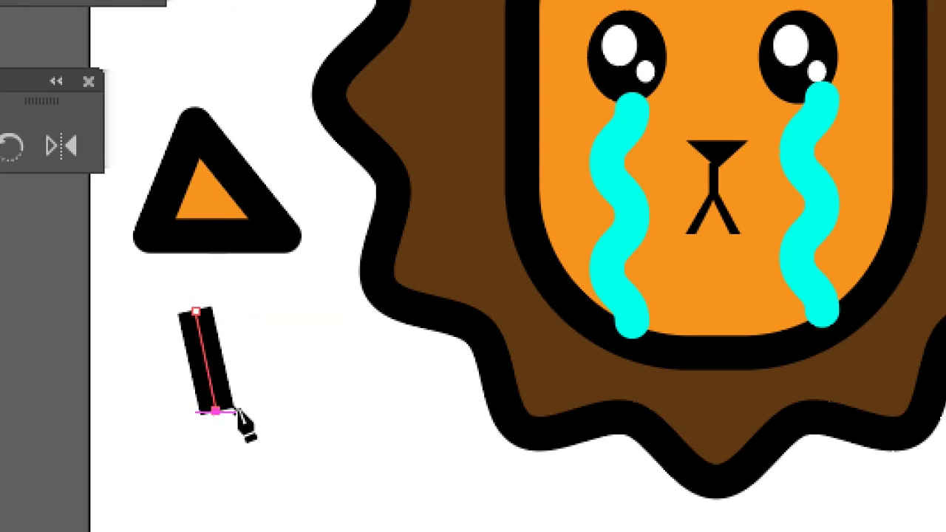
click(325, 399)
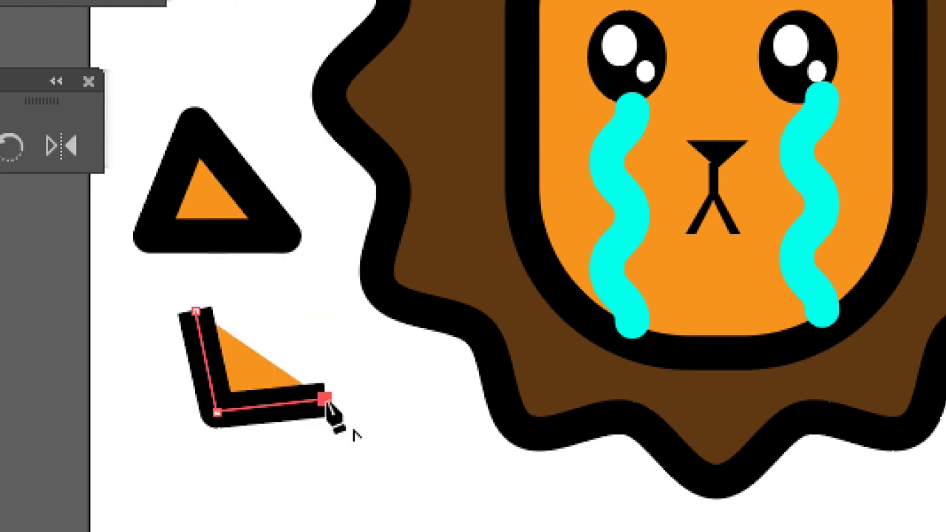
key(v)
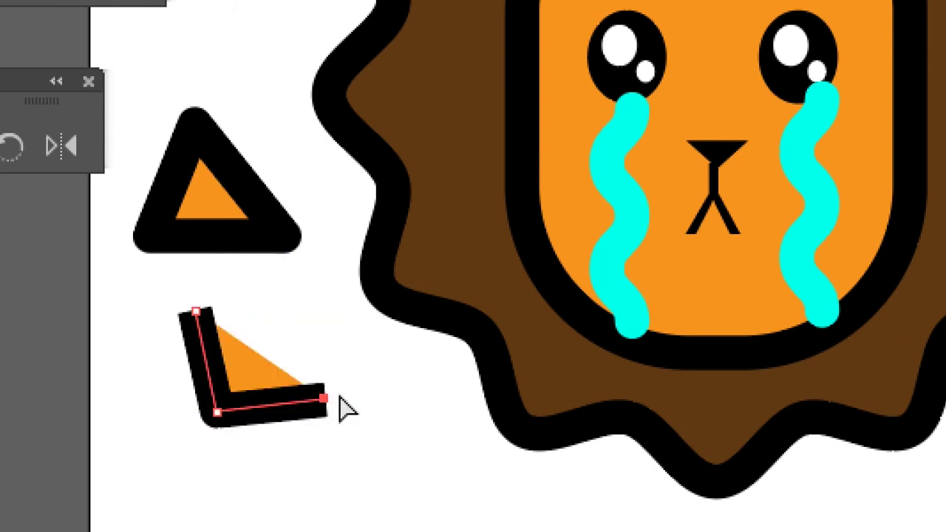
click(392, 389)
Step: Reselect the open L-shaped path below the triangle and return to the Pen tool
scroll(363, 477, down, 2)
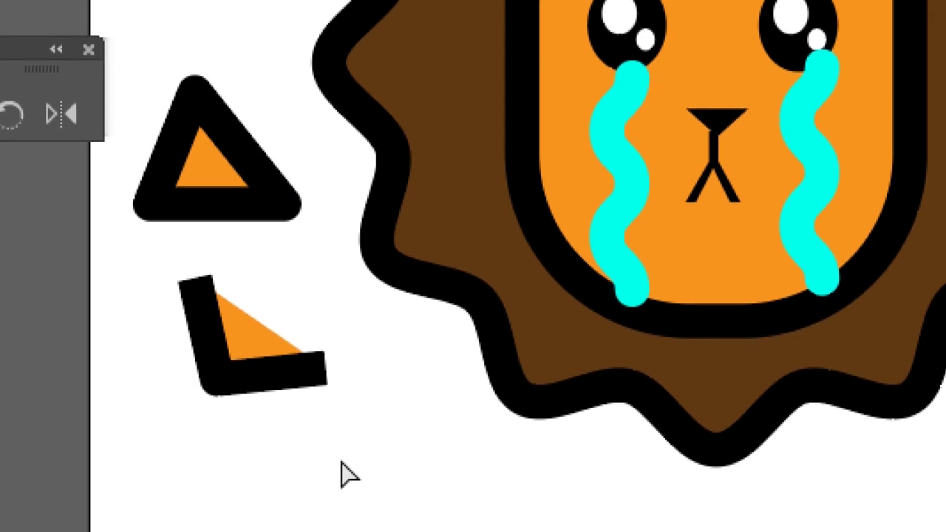
scroll(342, 471, down, 1)
key(p)
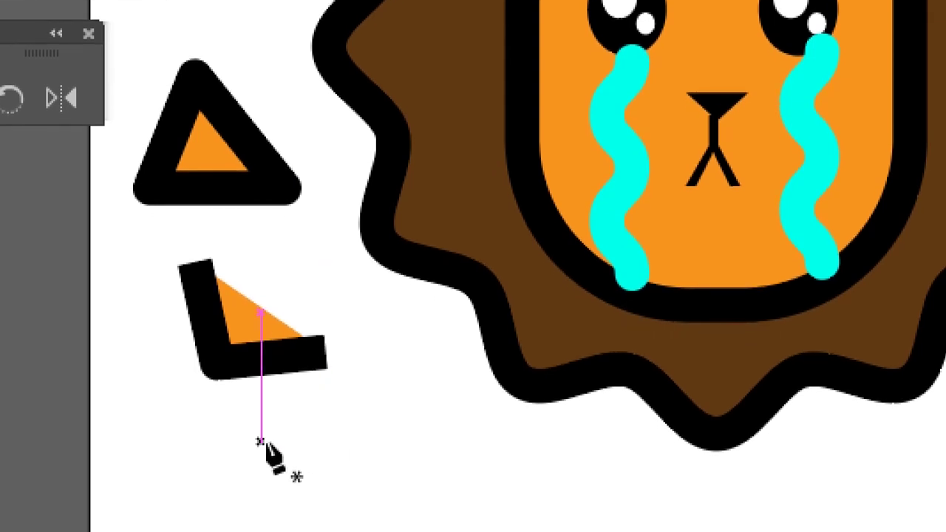
key(v)
drag(366, 451, 152, 312)
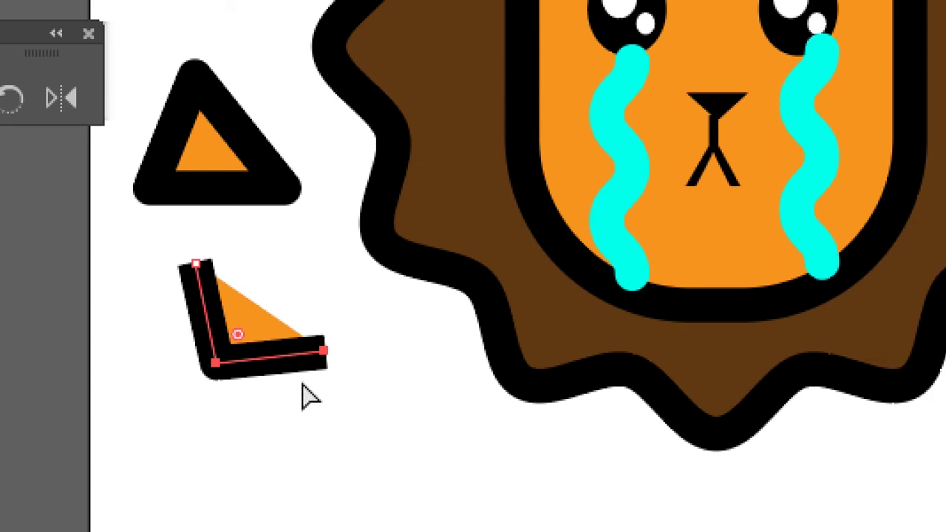
key(p)
key(v)
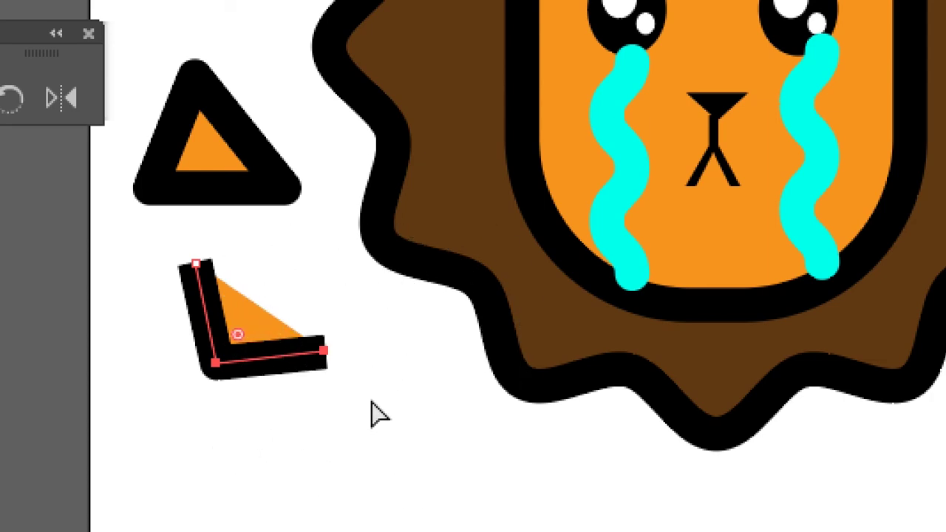
drag(362, 397, 199, 323)
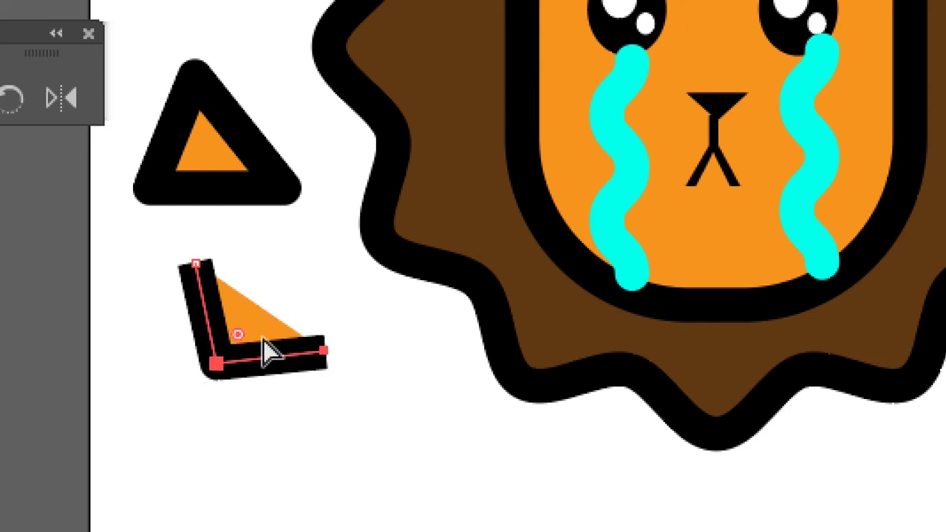
click(376, 382)
drag(392, 408, 198, 329)
key(p)
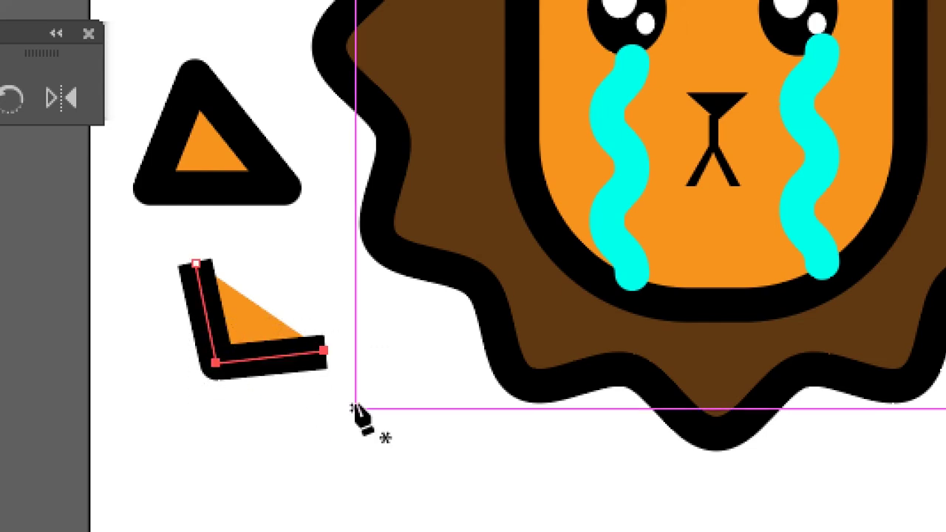
Step: Continue the L-shaped path from its end with four more corner points into a bent shape, and deselect it while still open
click(325, 350)
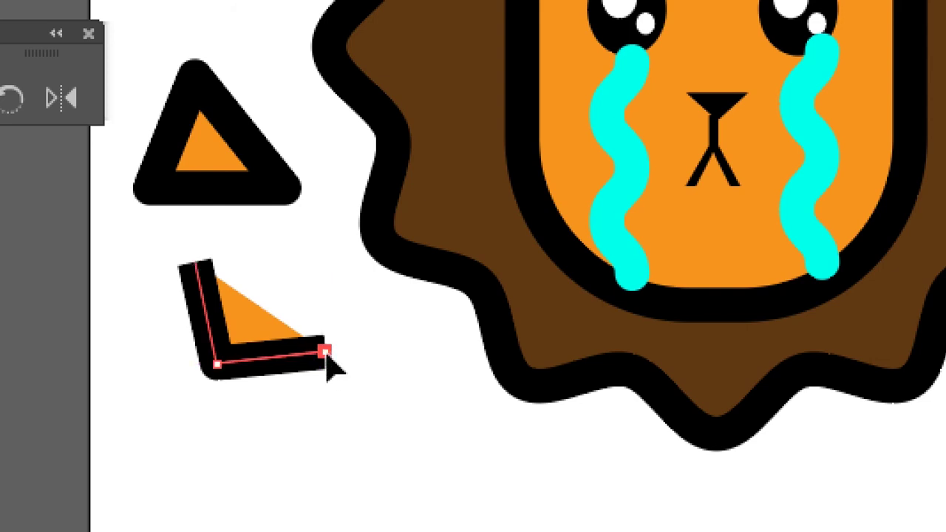
click(353, 448)
click(449, 440)
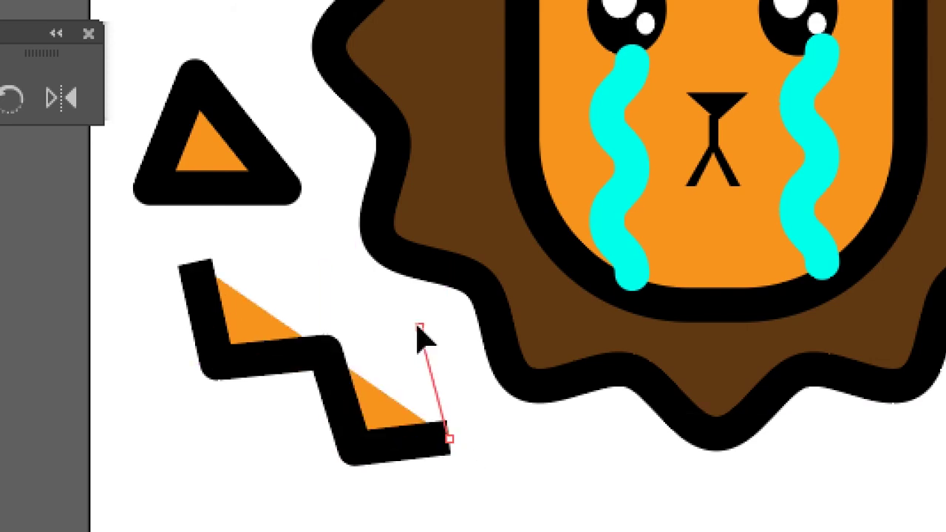
click(419, 327)
click(320, 260)
ctrl+click(251, 467)
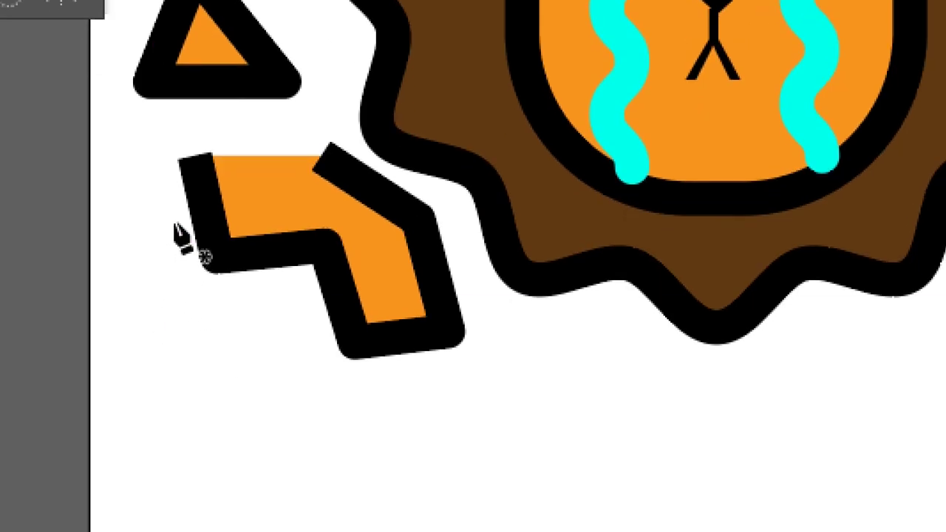
Step: Select the triangle, add an anchor point in the middle of its bottom edge, and remove its lower-right corner point
scroll(158, 285, up, 5)
drag(244, 250, 227, 220)
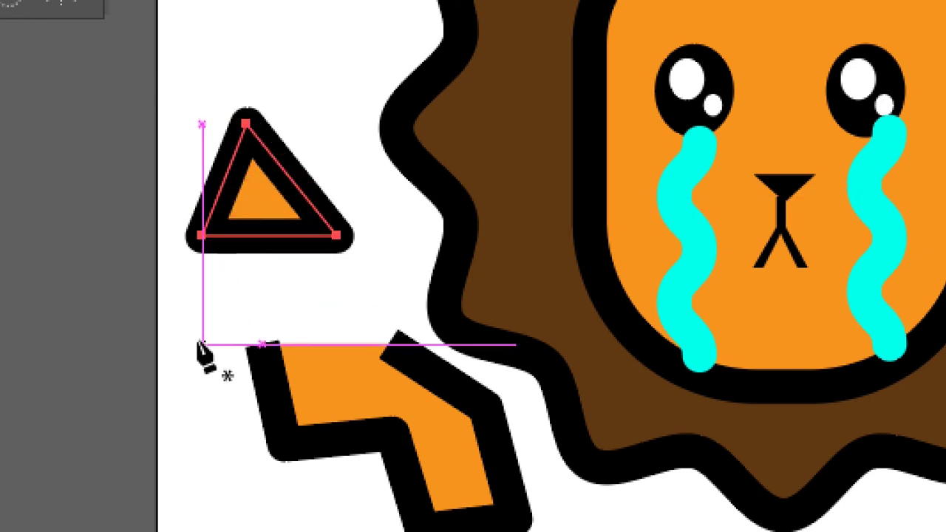
ctrl+click(263, 259)
ctrl+click(268, 230)
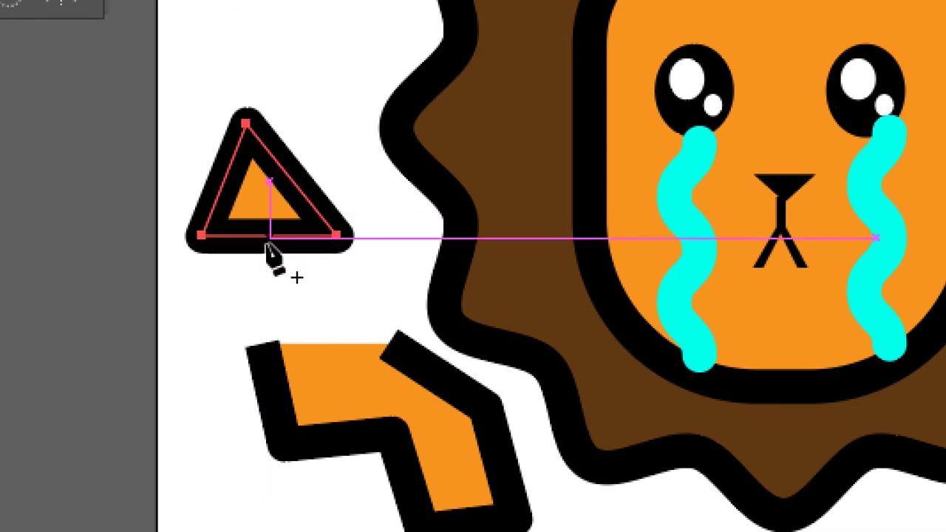
click(269, 237)
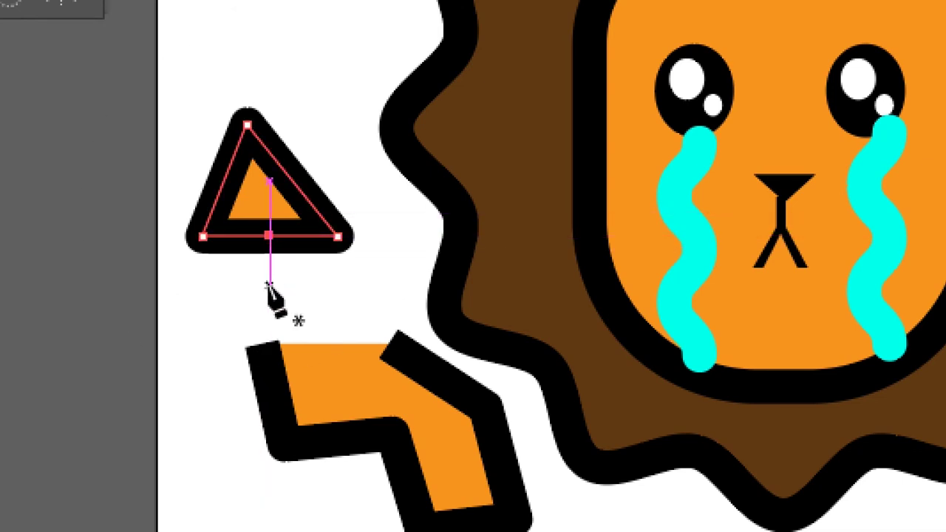
click(337, 236)
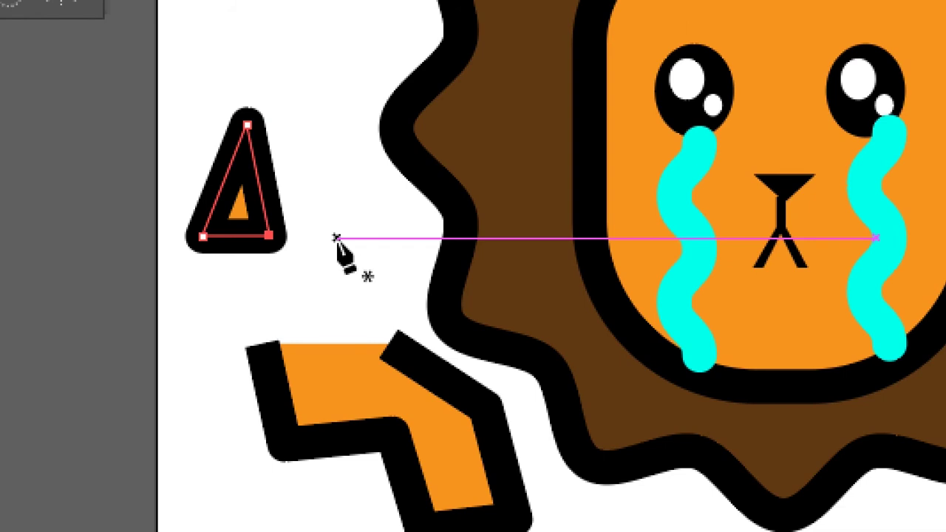
Step: Reshape the narrowed triangle by moving its lower-right corner outward and slightly up, and its lower-left corner slightly down
key(a)
click(350, 249)
click(271, 249)
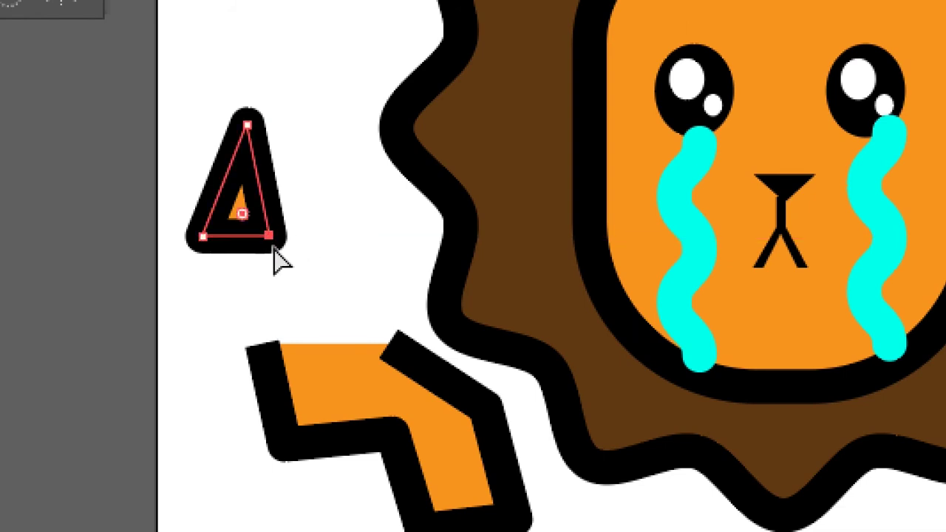
drag(272, 244, 335, 225)
drag(205, 239, 211, 267)
Step: Open the triangle's bottom side by adding and deleting an anchor point there, undo the deletion of the remaining path, and deselect it
key(p)
click(272, 242)
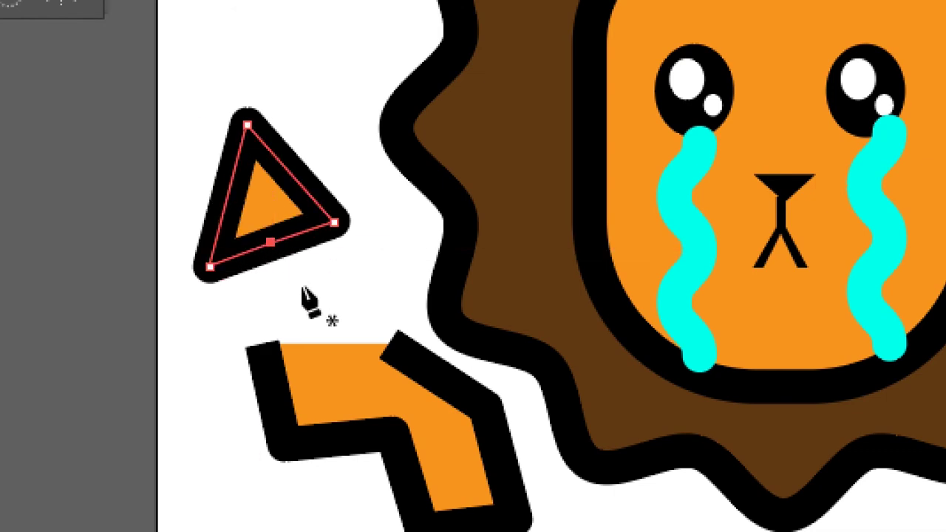
key(Delete)
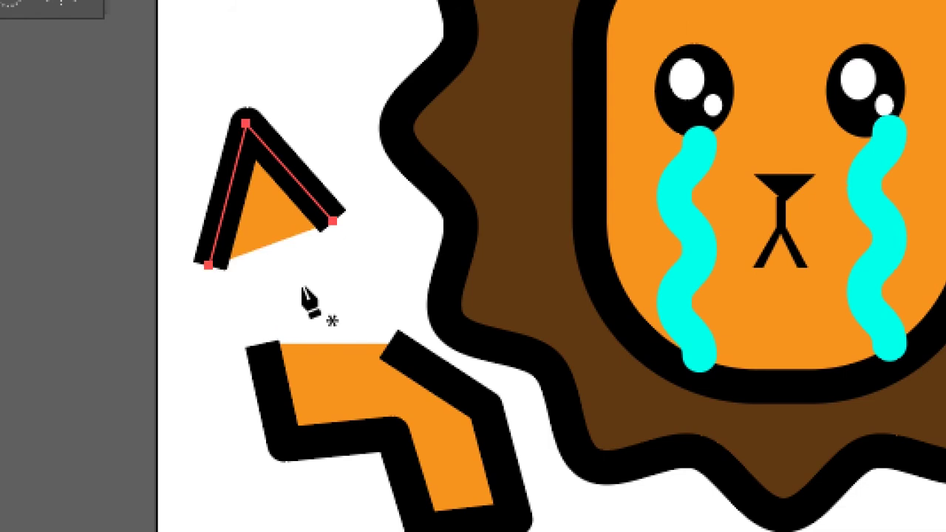
key(Delete)
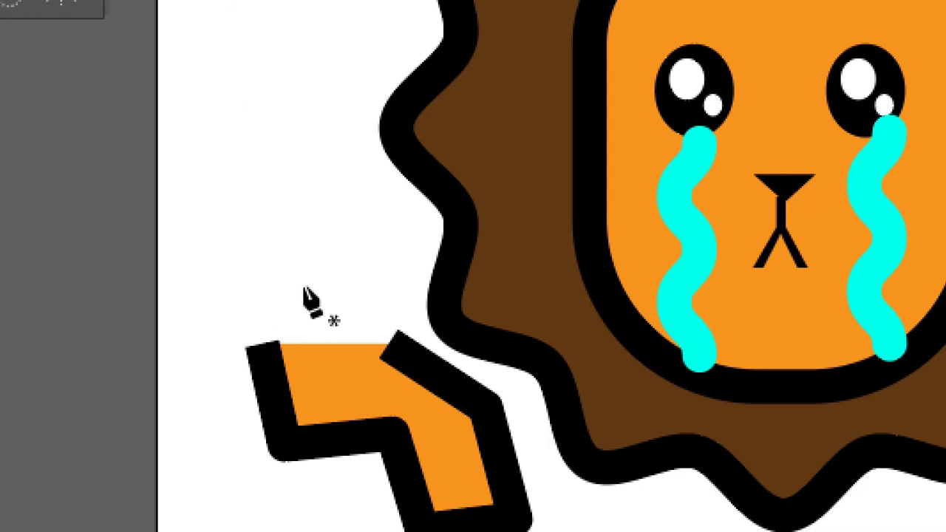
key(ctrl+z)
ctrl+click(346, 290)
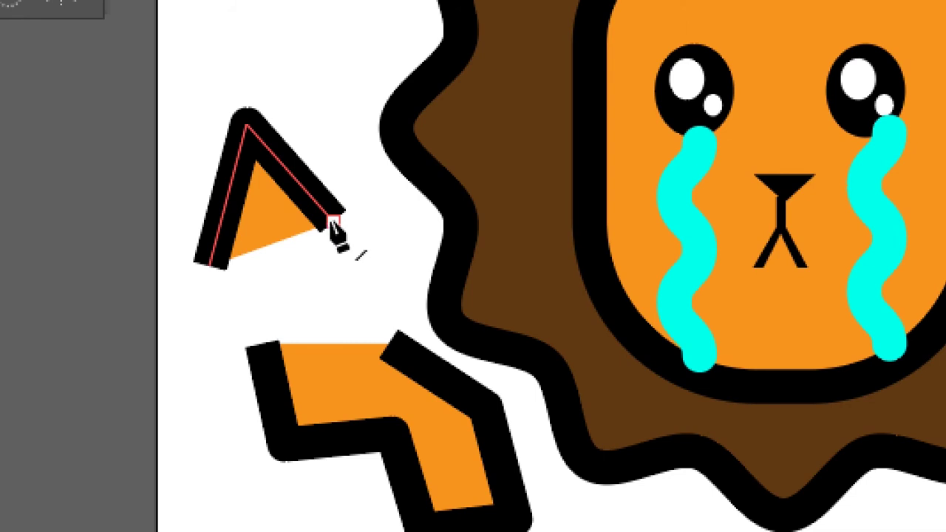
Step: Join the narrowed triangle's open lower-left end to the upper-left end of the bent path below it
click(209, 266)
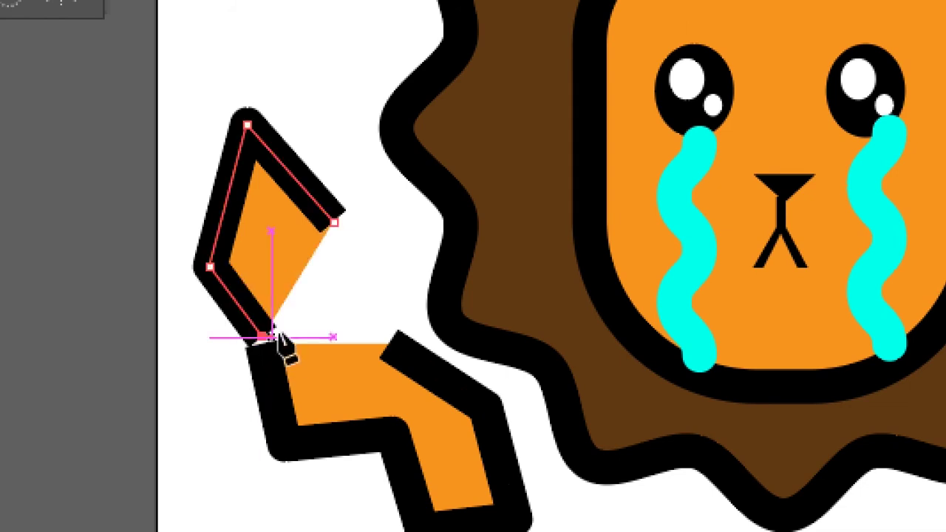
key(Delete)
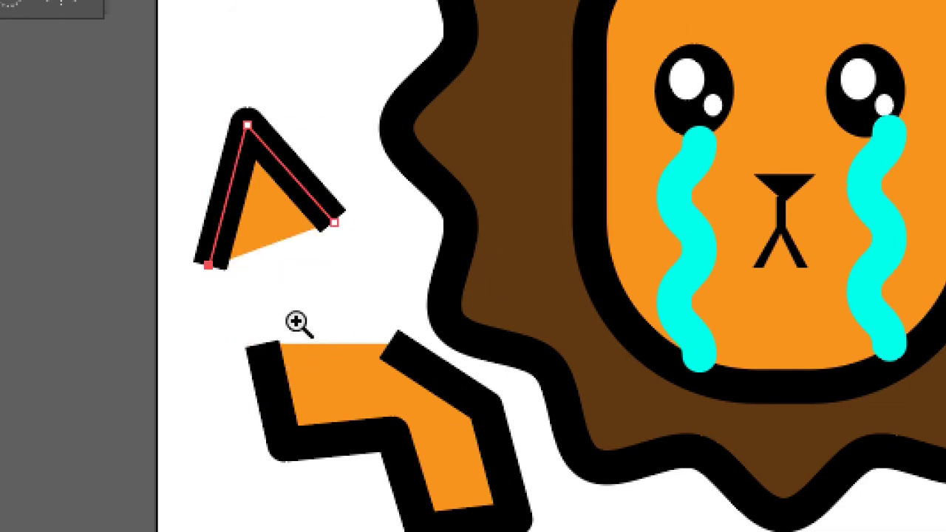
click(209, 264)
click(262, 343)
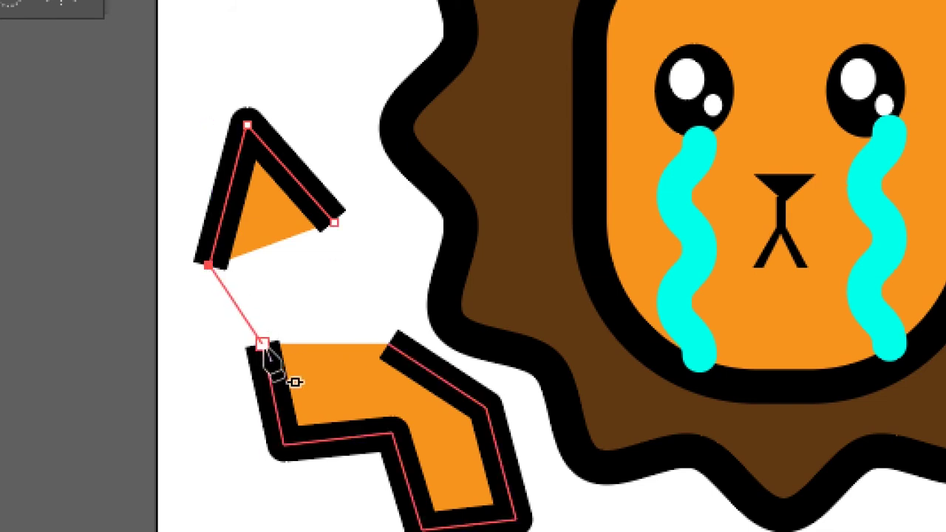
click(263, 344)
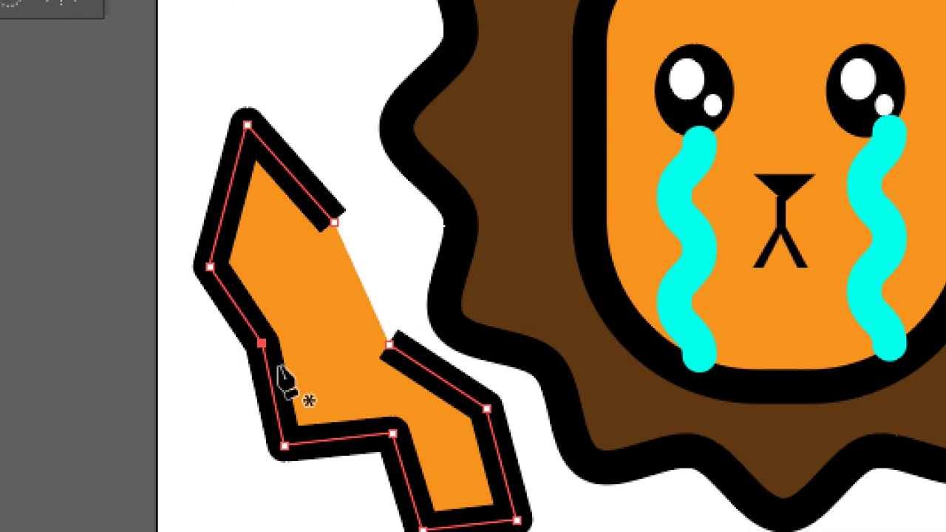
Step: Continue the joined path from its upper open end with one short segment outward, and deselect it
click(334, 221)
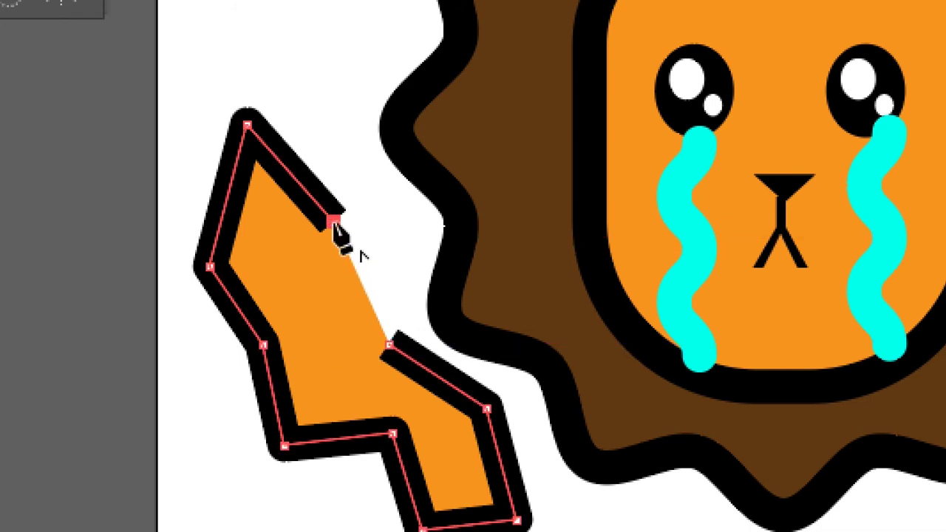
click(376, 204)
ctrl+click(407, 250)
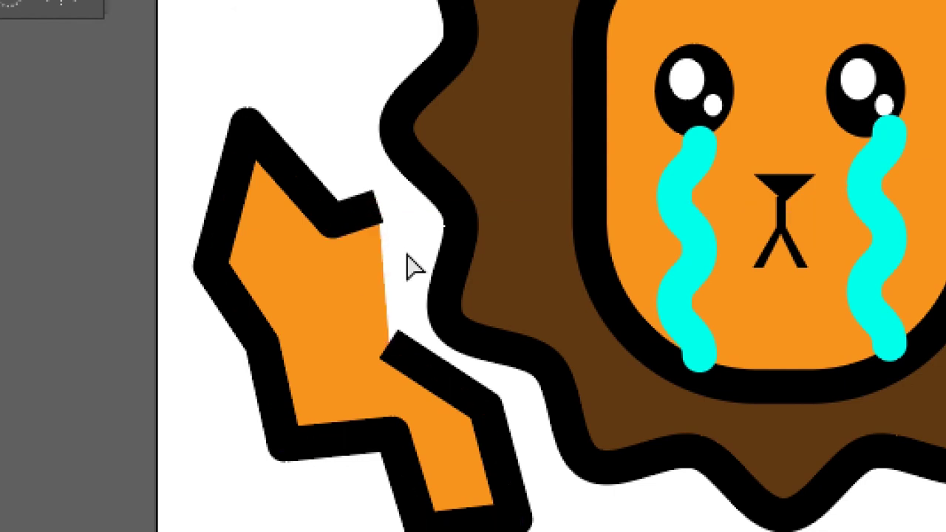
Step: Extend the path's lower open end with two corner points, and close the shape by connecting its two remaining ends
click(387, 342)
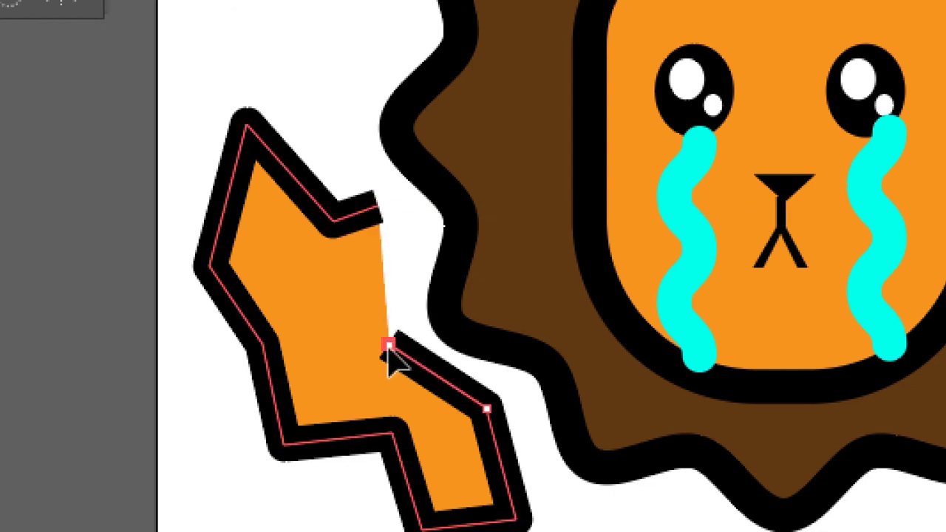
click(340, 304)
click(405, 284)
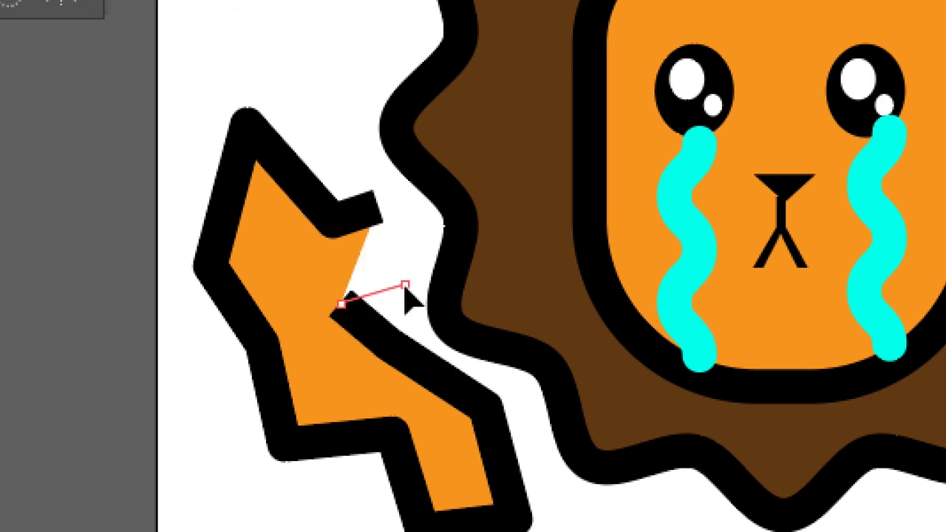
key(ctrl+j)
ctrl+click(421, 259)
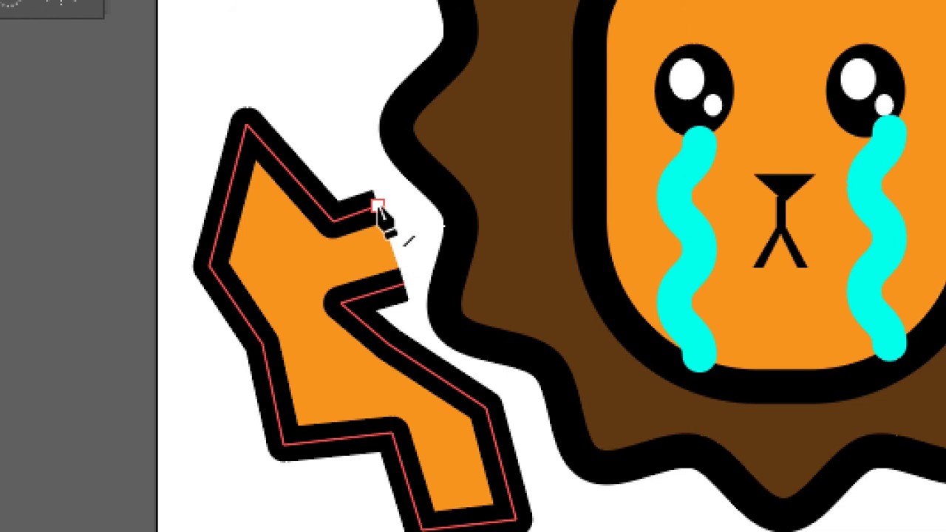
click(377, 204)
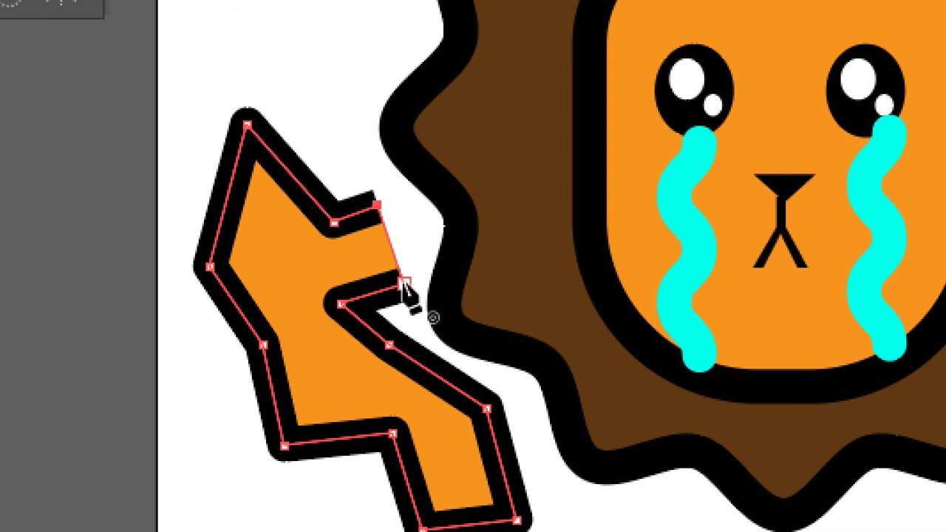
click(404, 282)
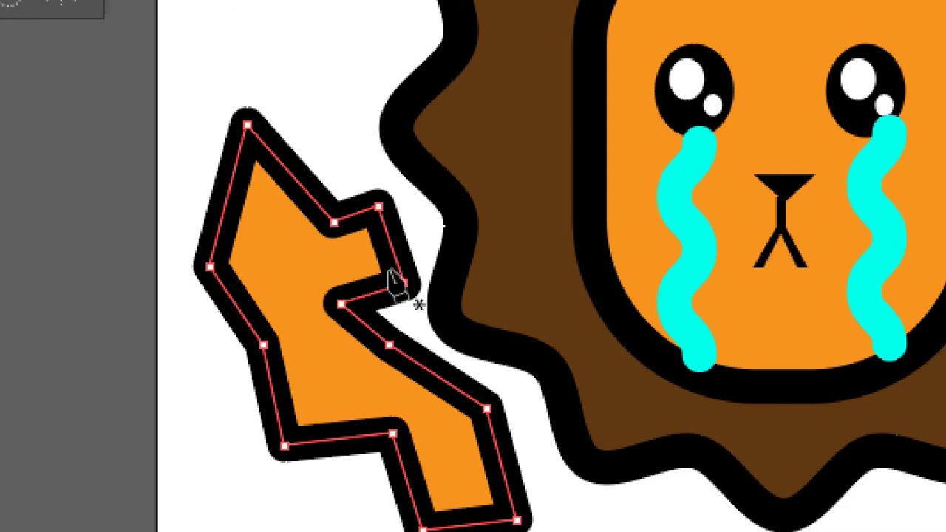
Step: Remove the closed practice shape's top anchor point, and delete the rest of the shape
key(a)
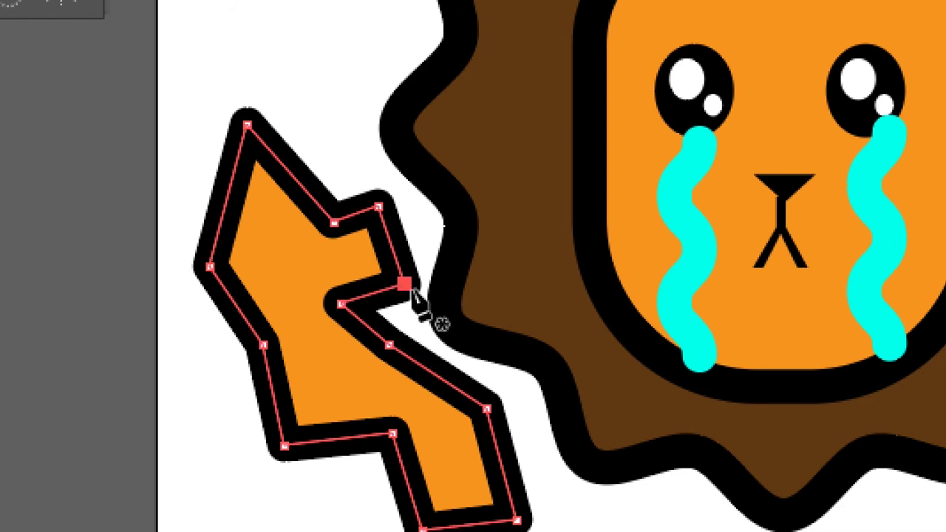
click(306, 279)
key(p)
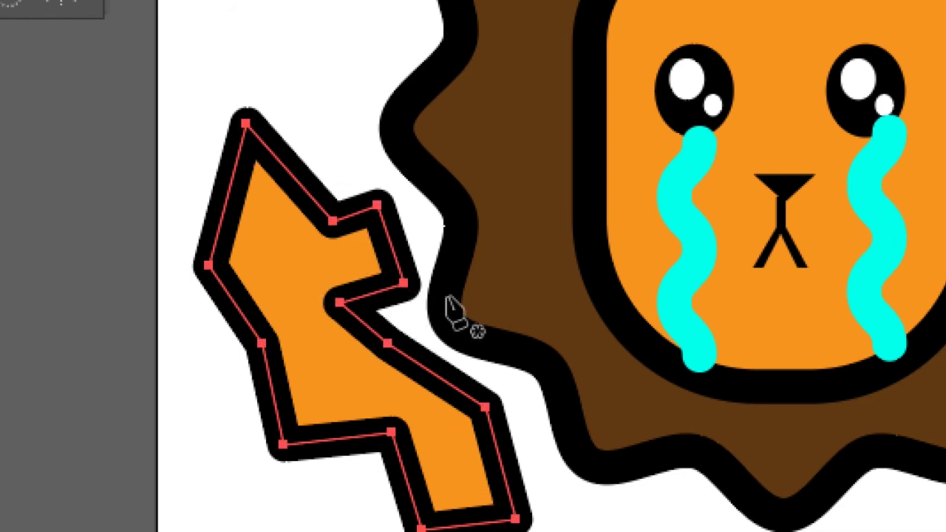
key(a)
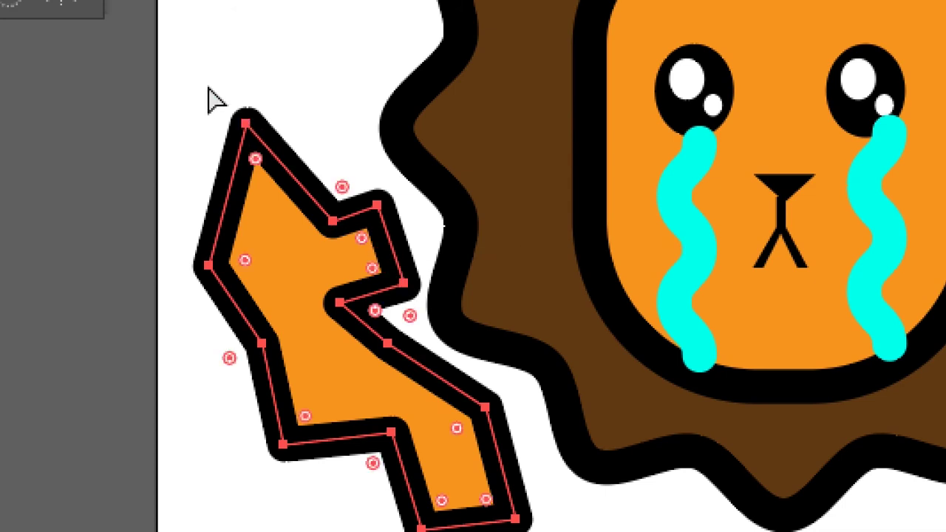
drag(212, 94, 290, 154)
key(p)
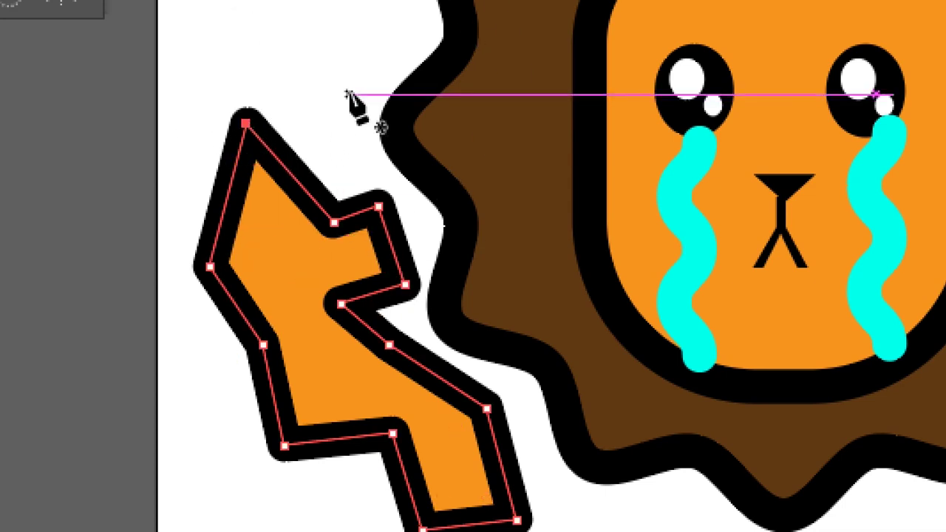
key(Delete)
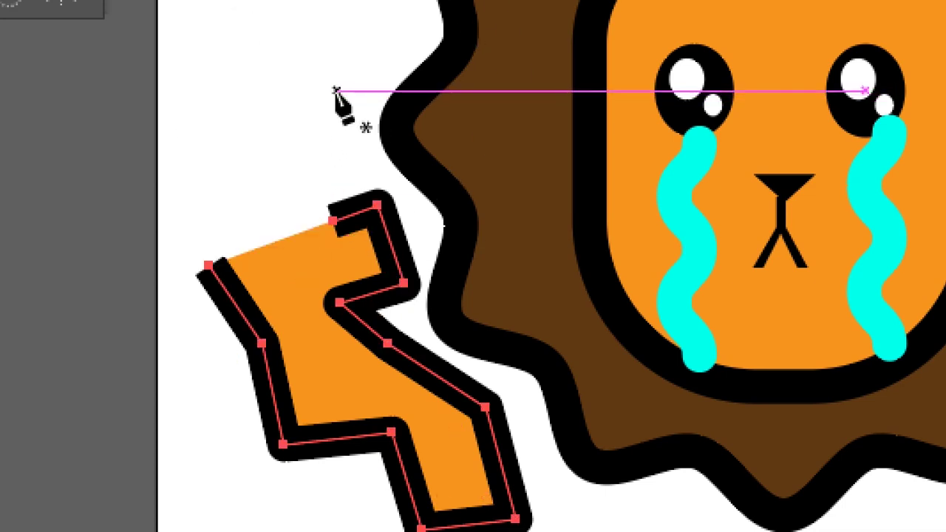
key(Delete)
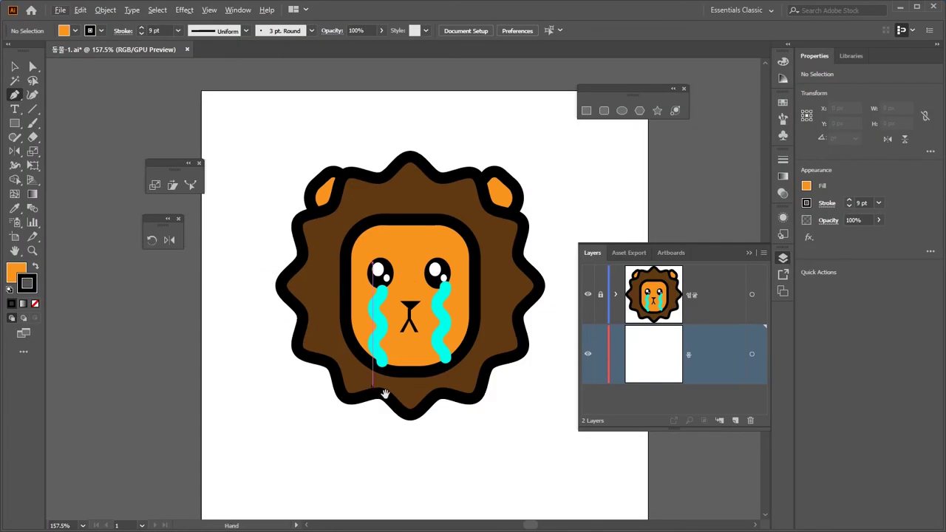
Step: Start the lion's body outline with the Pen tool at the artboard's bottom edge, curving up to a smooth point behind the lower face
drag(378, 390, 348, 299)
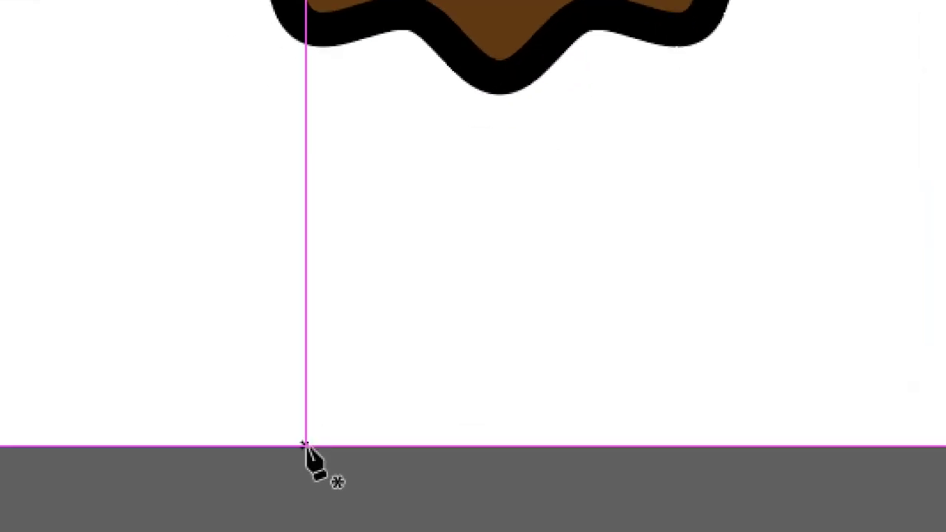
click(303, 445)
scroll(373, 148, up, 2)
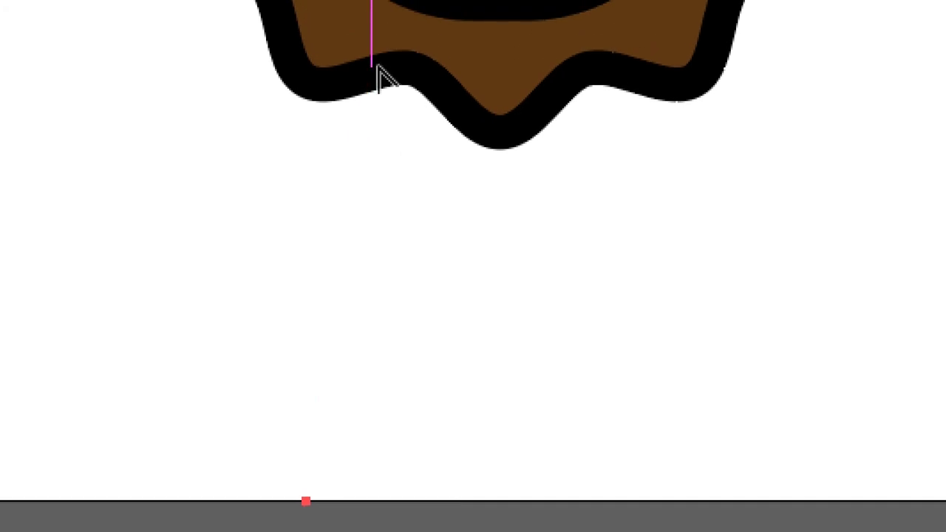
scroll(429, 81, up, 2)
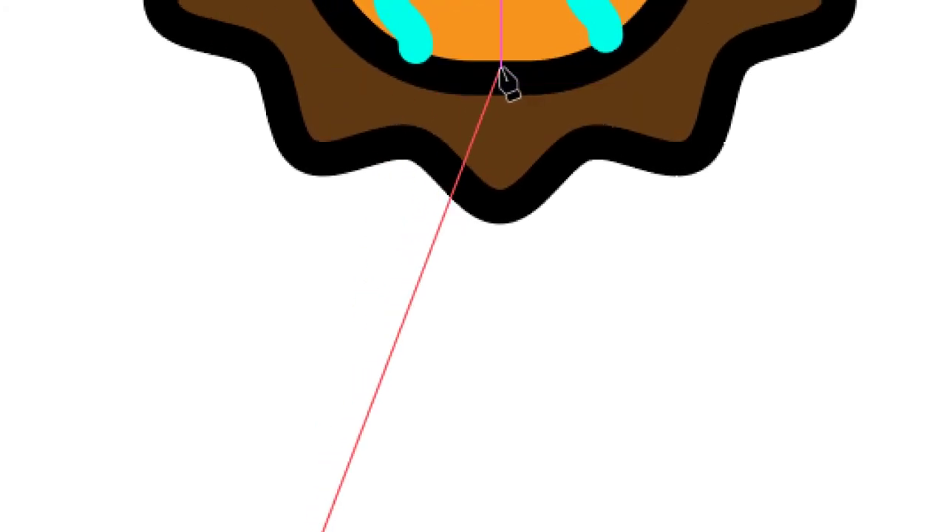
scroll(513, 77, up, 1)
scroll(510, 74, up, 1)
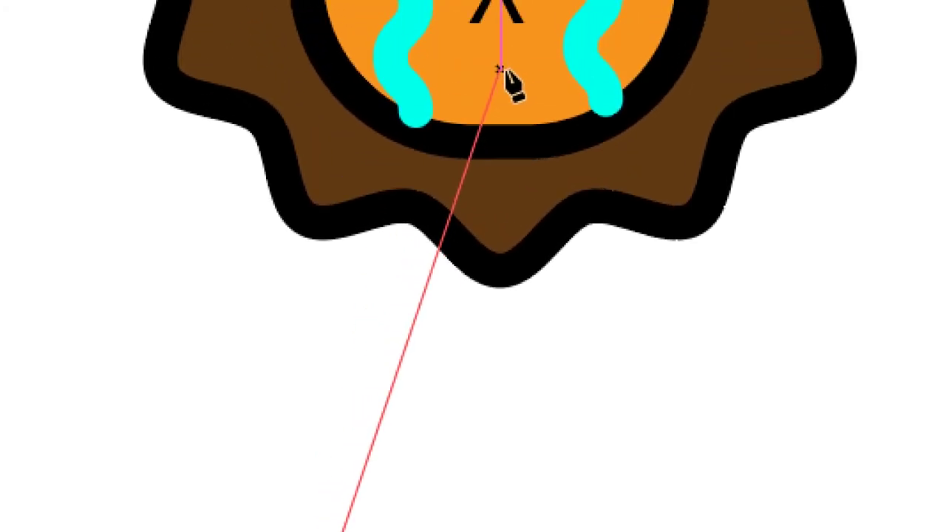
click(501, 70)
drag(504, 71, 822, 77)
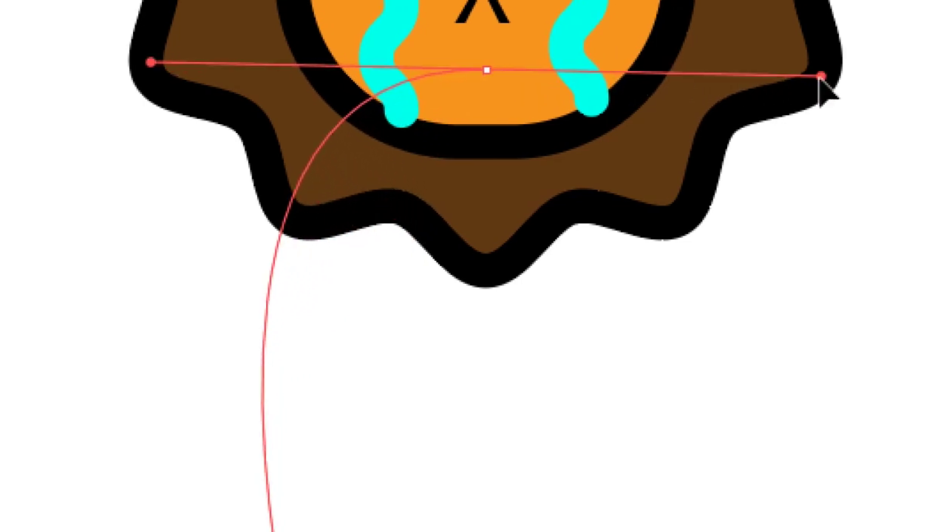
mouse_move(821, 76)
mouse_down()
mouse_move(567, 70)
mouse_move(836, 77)
mouse_up()
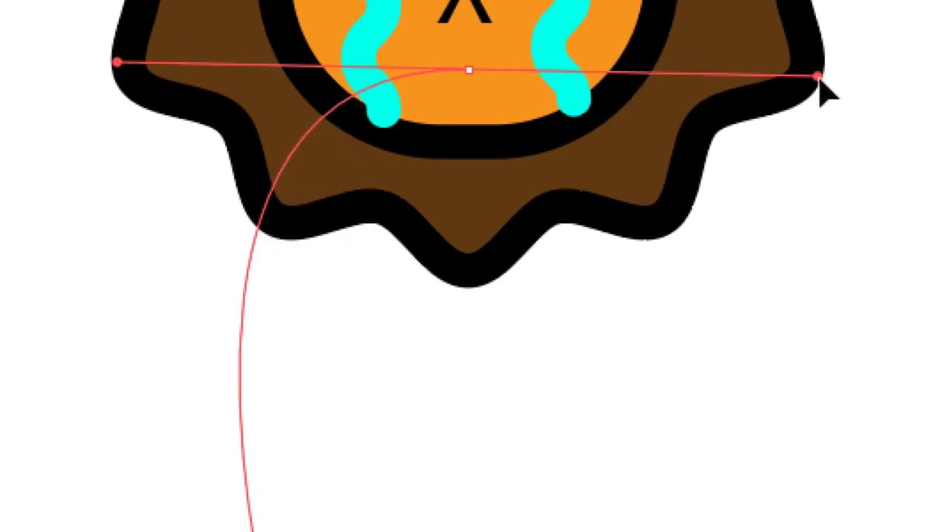
drag(819, 79, 819, 78)
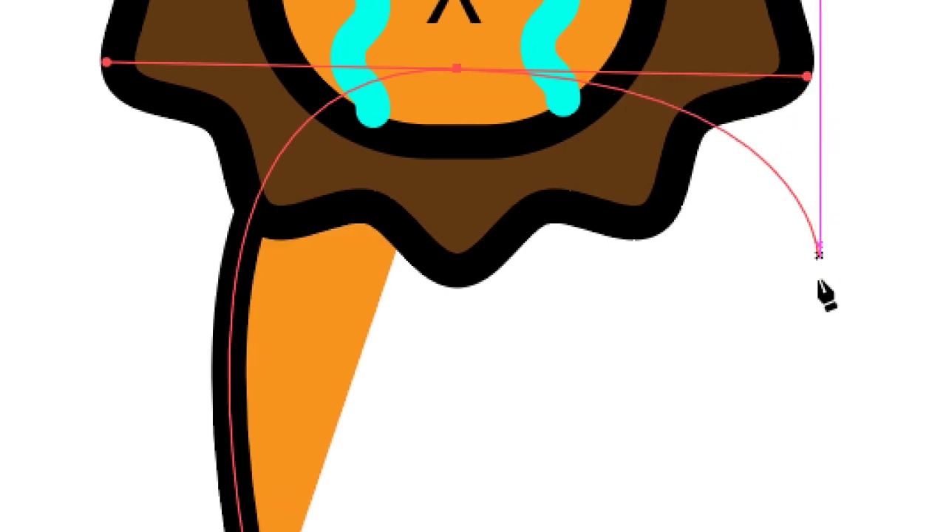
Step: Finish the body outline with a matching curve down to the artboard's bottom edge, and deselect it while open
scroll(802, 454, down, 5)
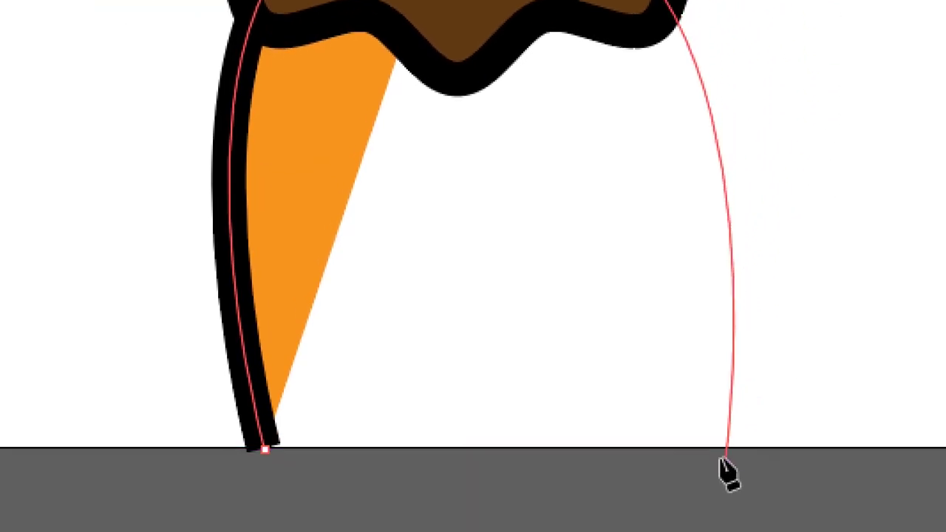
click(678, 446)
ctrl+click(725, 416)
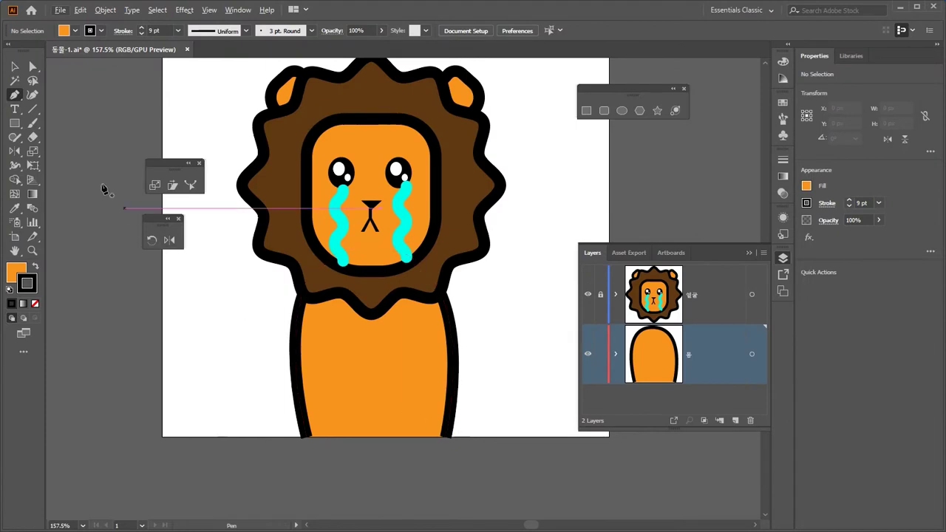
click(15, 67)
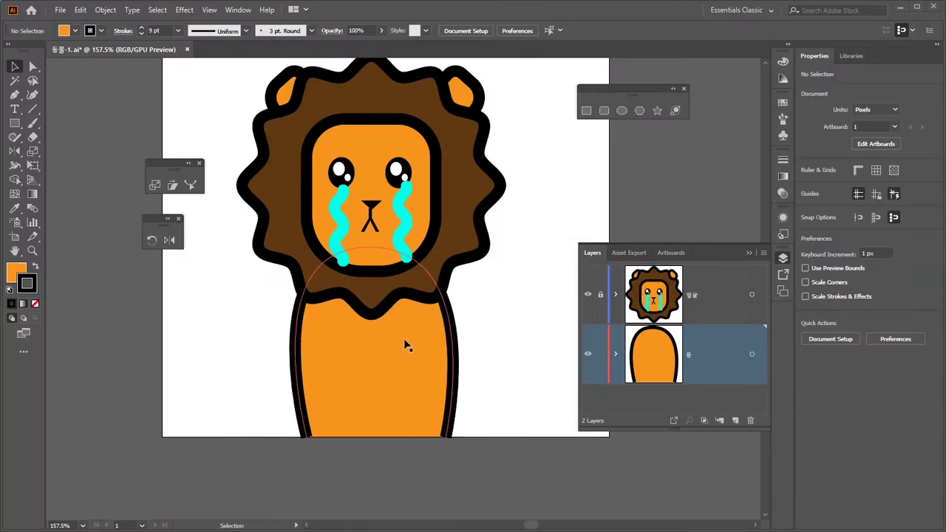
key(a)
key(a)
click(407, 342)
key(ctrl+shift+a)
key(v)
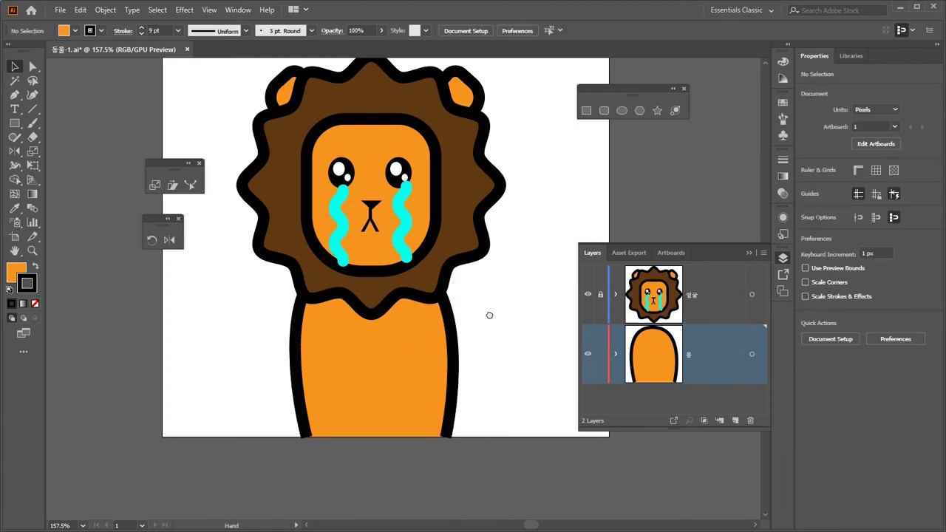
drag(484, 315, 452, 313)
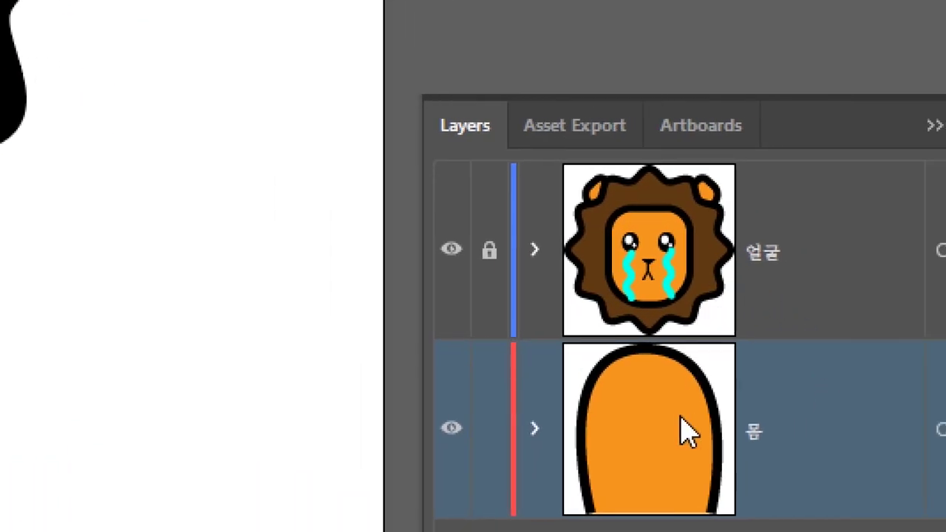
Step: Examine the objects inside the 얼굴 and 몸 layers, and collapse both layers again
click(535, 252)
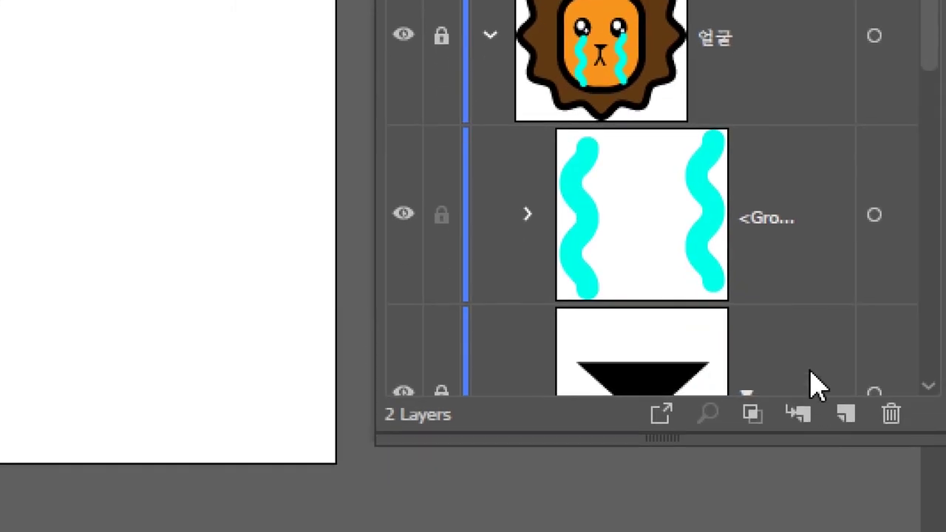
scroll(821, 340, down, 4)
scroll(828, 296, down, 3)
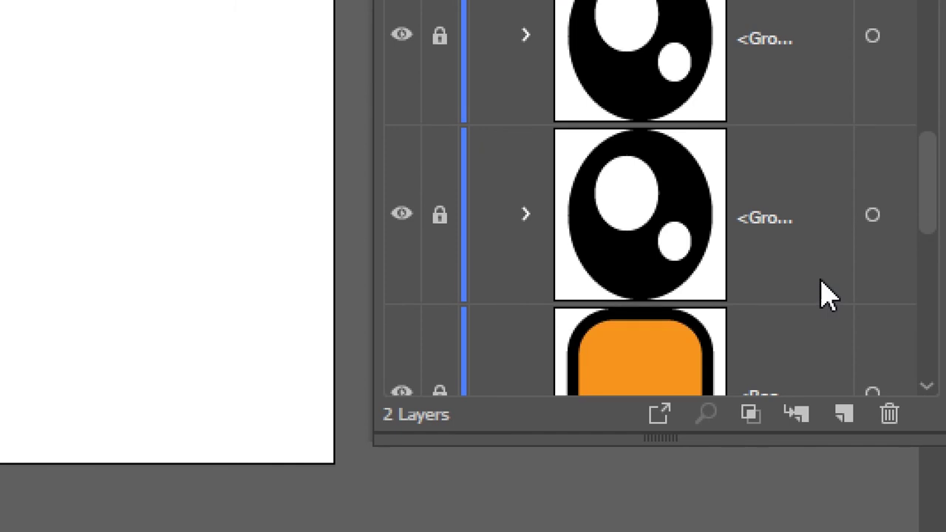
scroll(822, 296, up, 5)
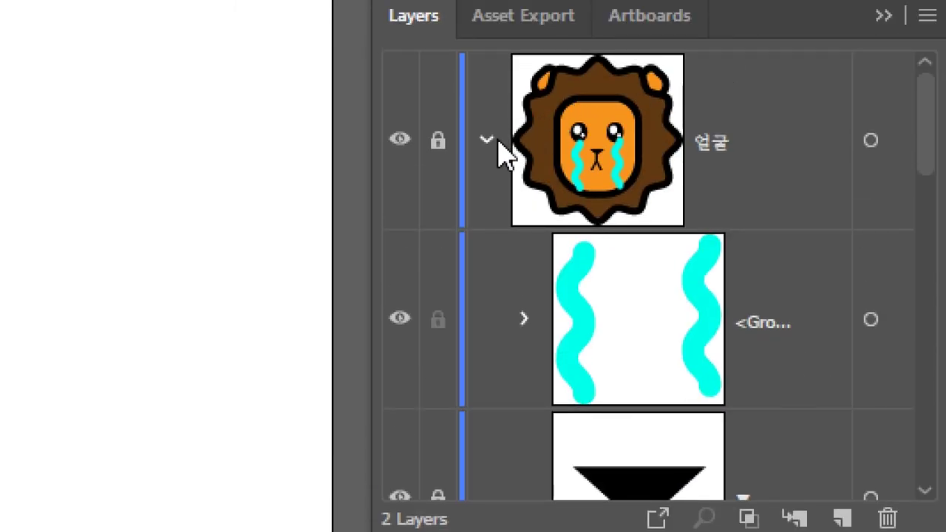
click(486, 140)
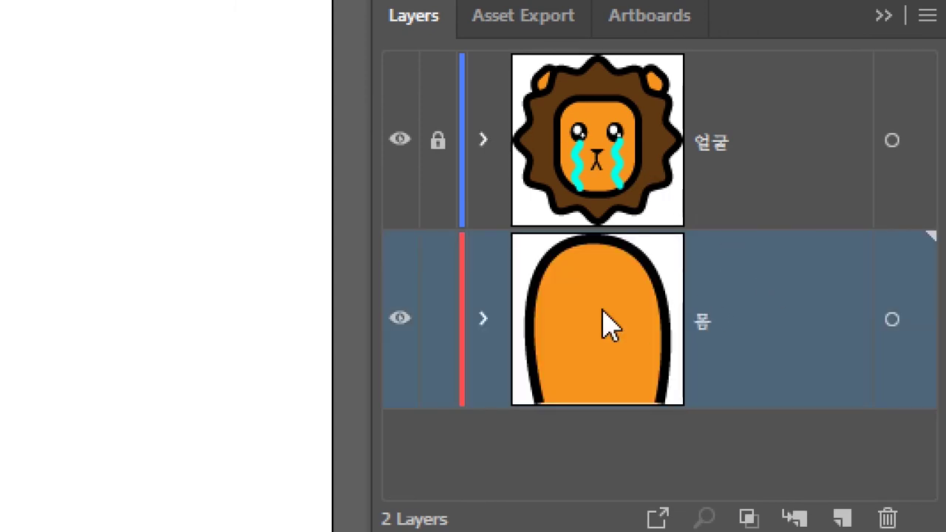
click(482, 317)
click(484, 319)
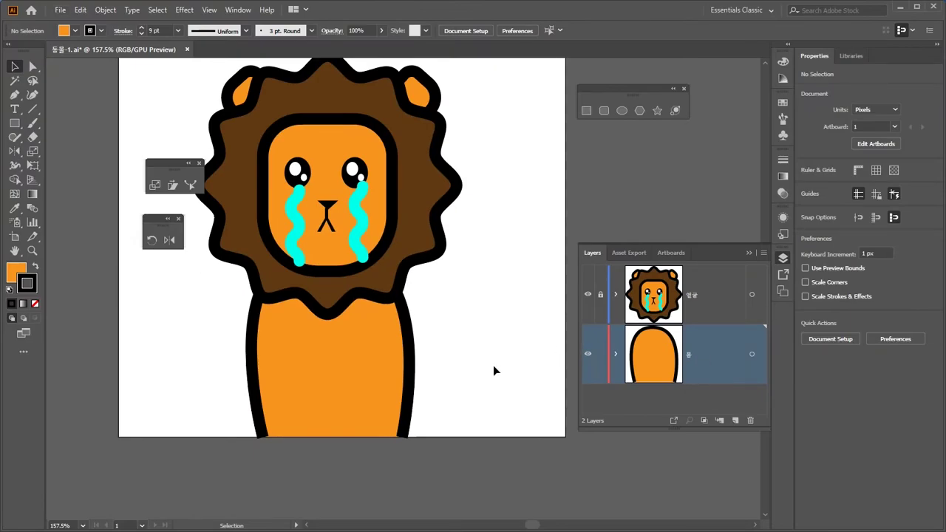
Step: Start an arm outline with the Pen tool at the body's upper-right shoulder, adding a smooth curve point outward and upward
click(14, 94)
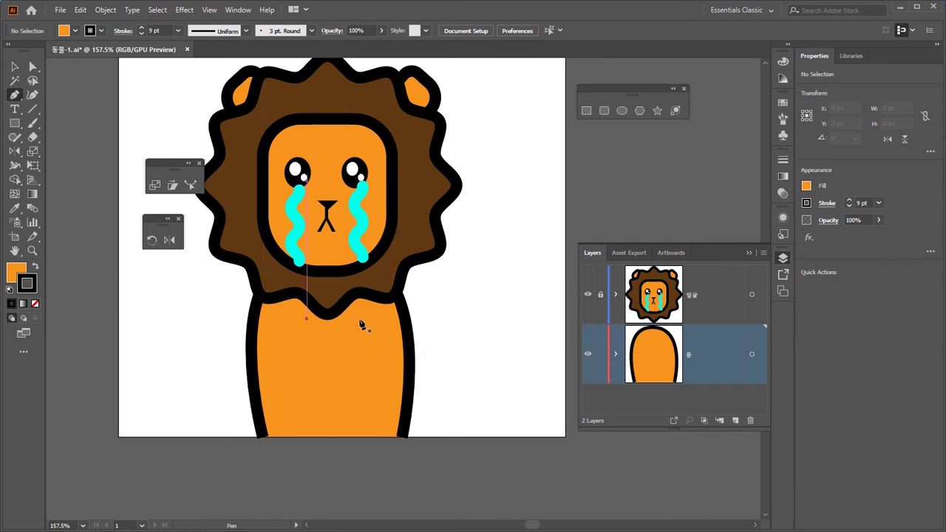
key(alt)
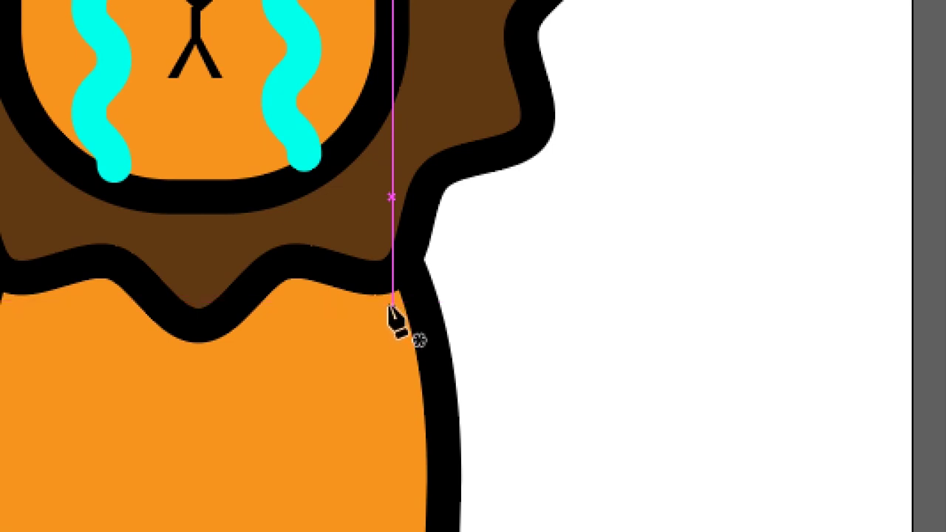
click(358, 285)
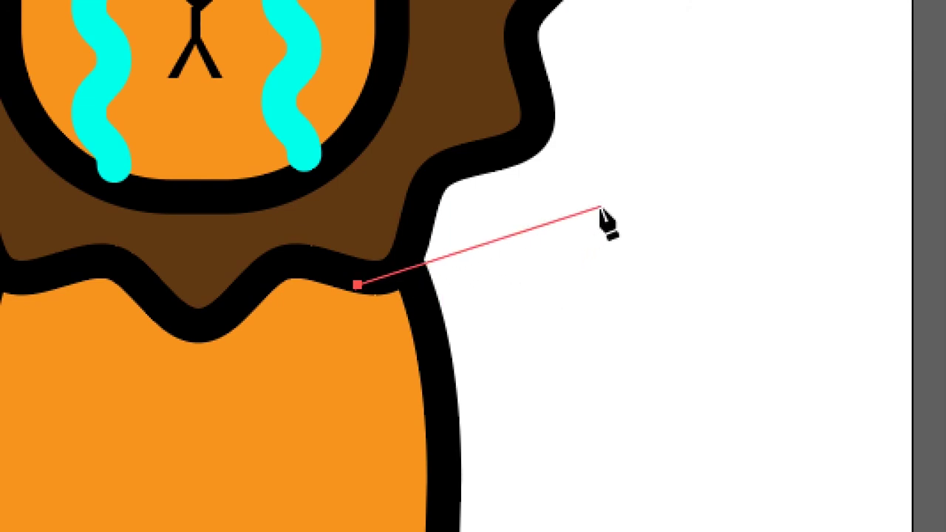
drag(601, 207, 678, 154)
scroll(713, 125, up, 1)
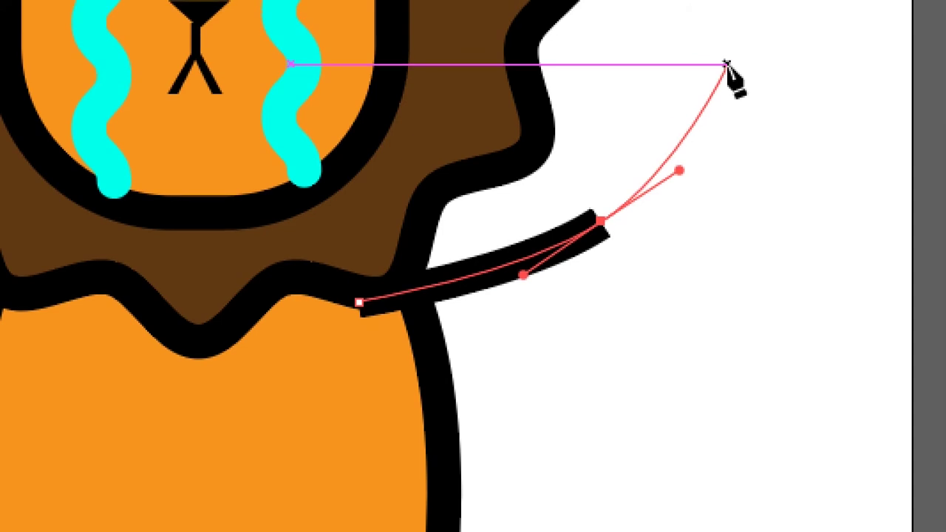
Step: Continue the raised arm's path from its upper edge around an angular paw with two stepped fingertips to the lower wrist
click(726, 64)
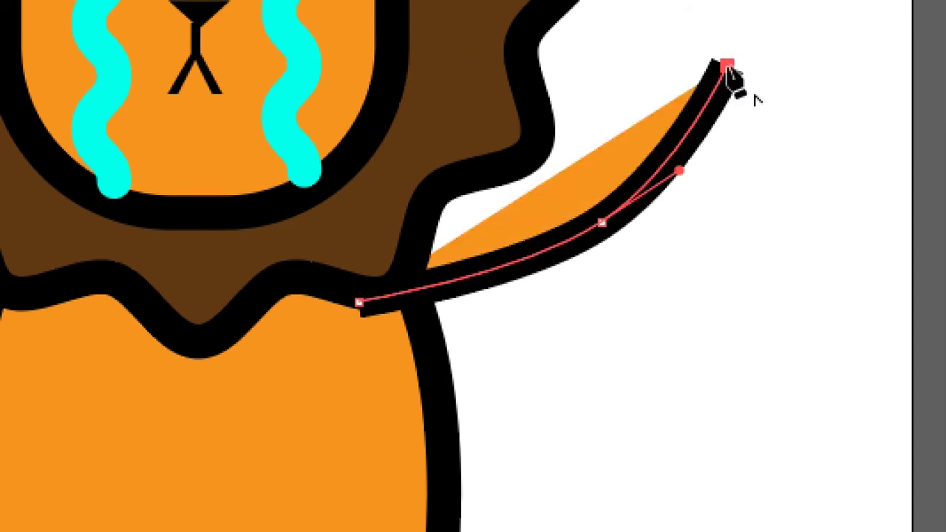
scroll(724, 73, up, 4)
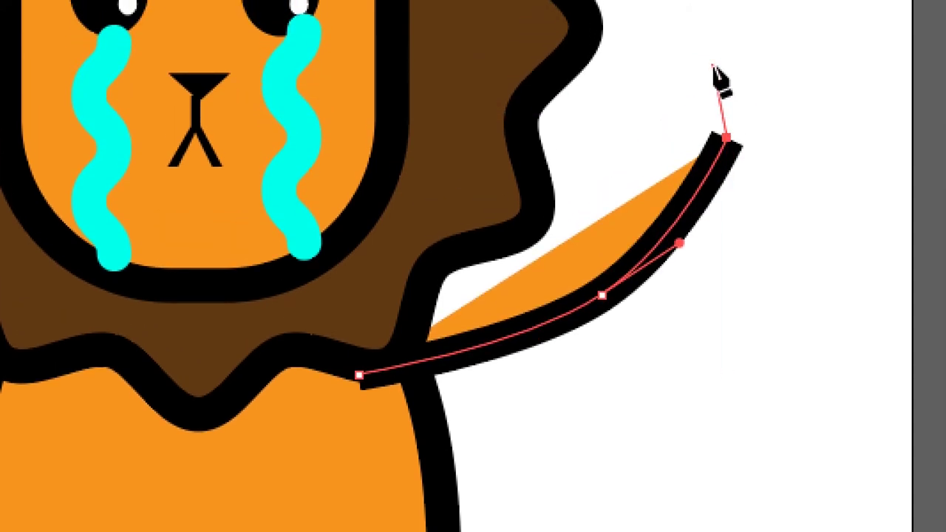
scroll(713, 67, up, 1)
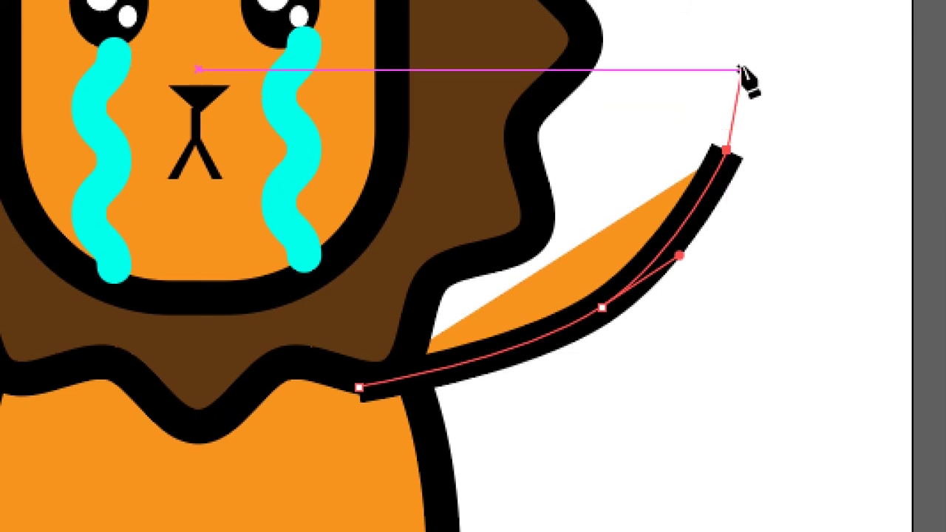
click(704, 72)
scroll(776, 74, up, 1)
click(773, 62)
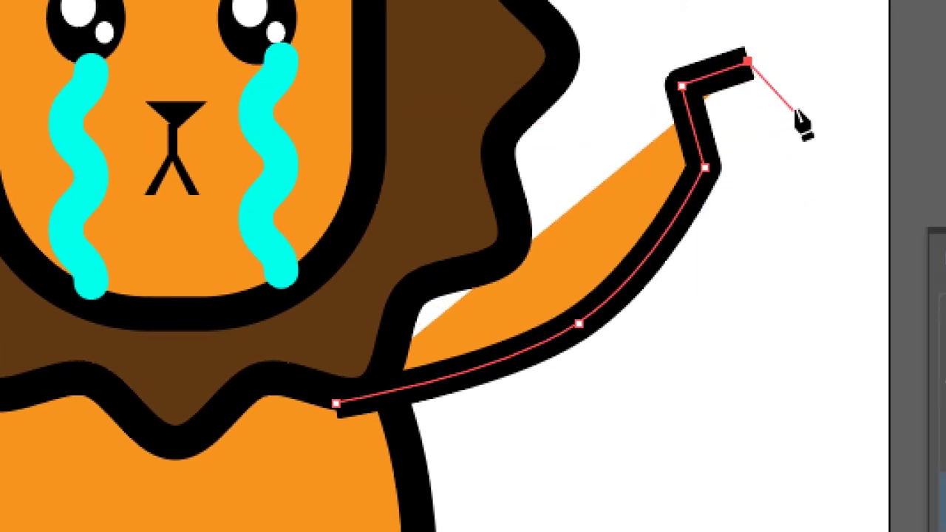
click(771, 97)
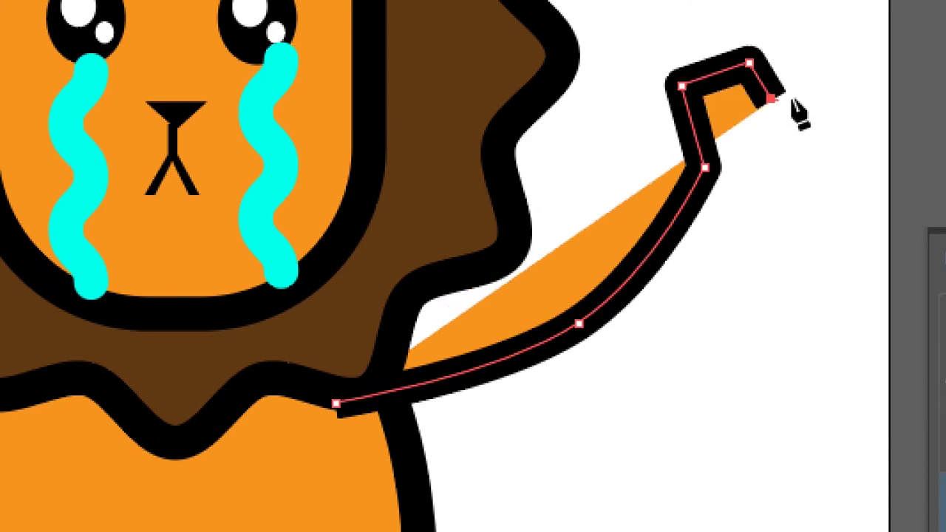
click(817, 86)
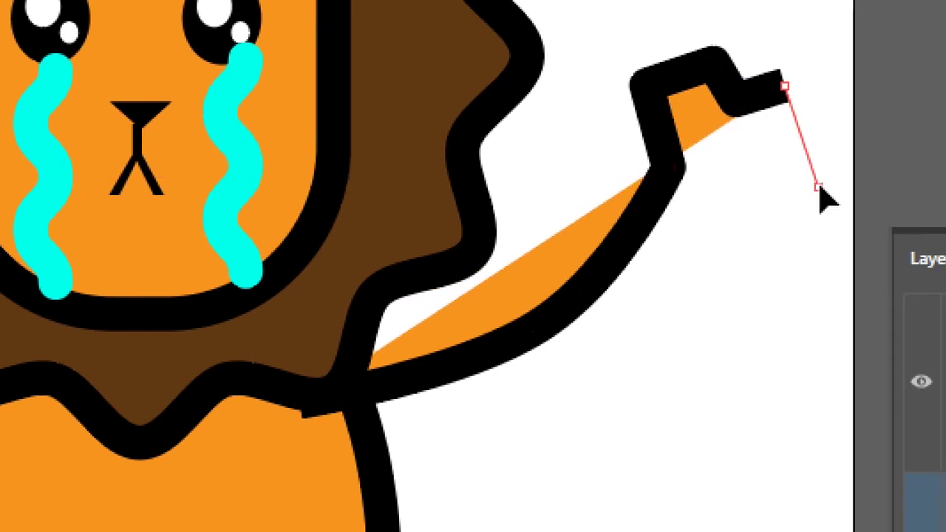
click(848, 186)
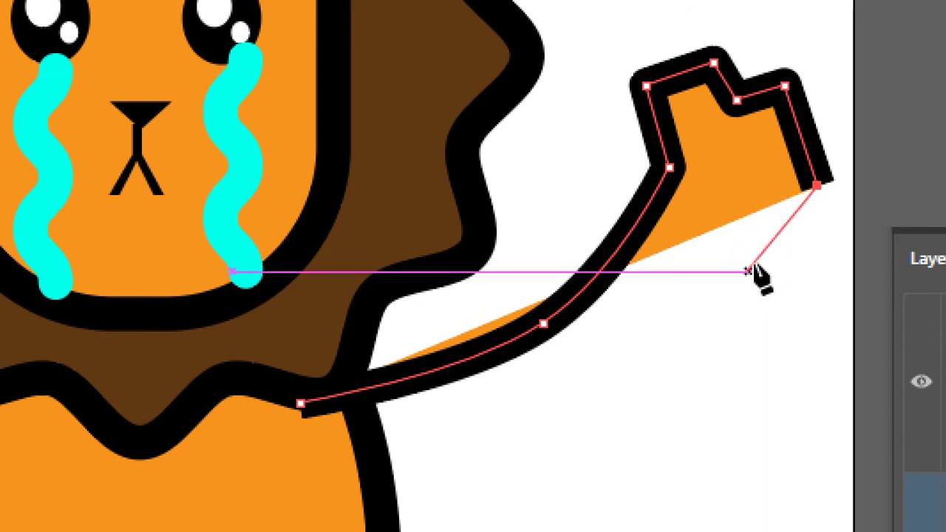
click(741, 253)
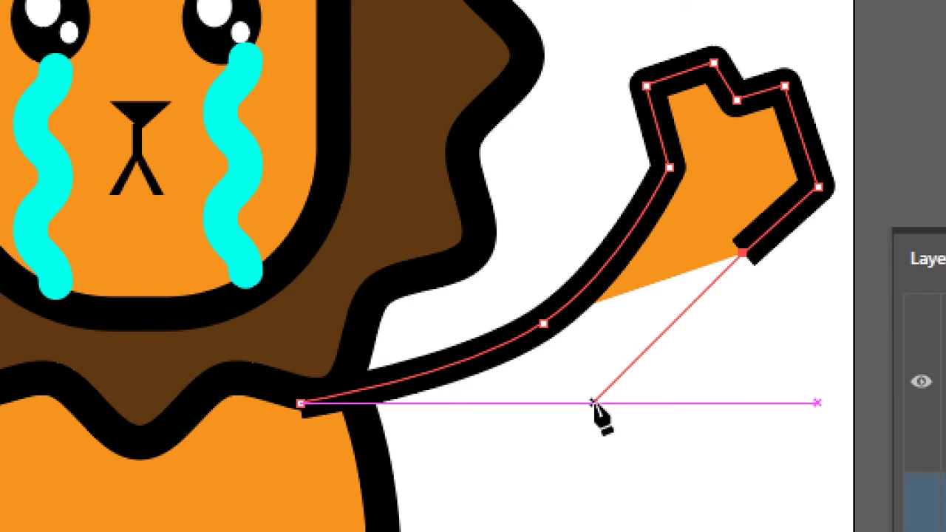
Step: Curve the arm's lower edge from the wrist back into the body and finish it as an open path
drag(592, 402, 470, 458)
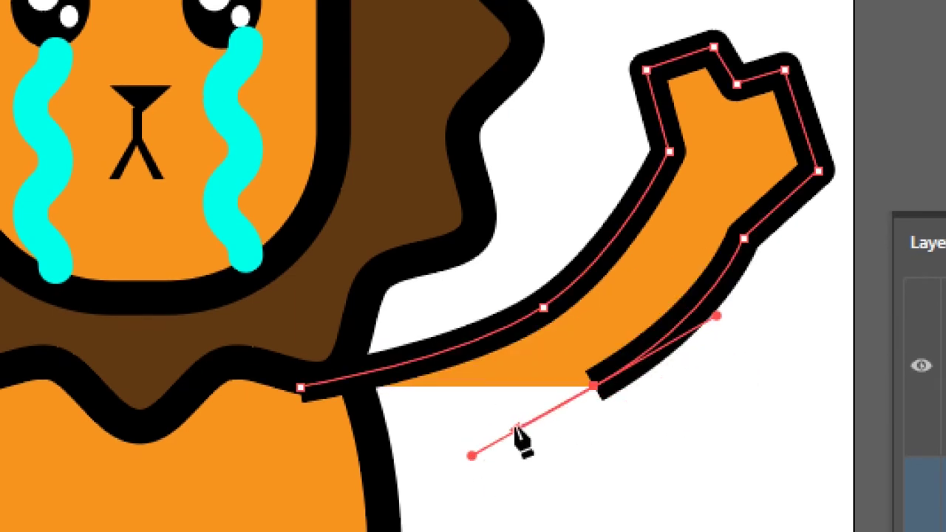
click(326, 457)
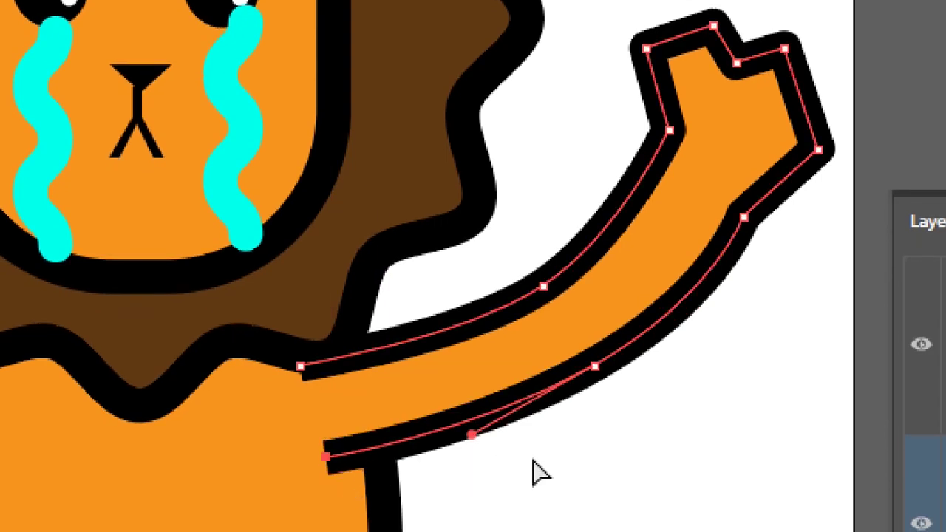
ctrl+click(558, 473)
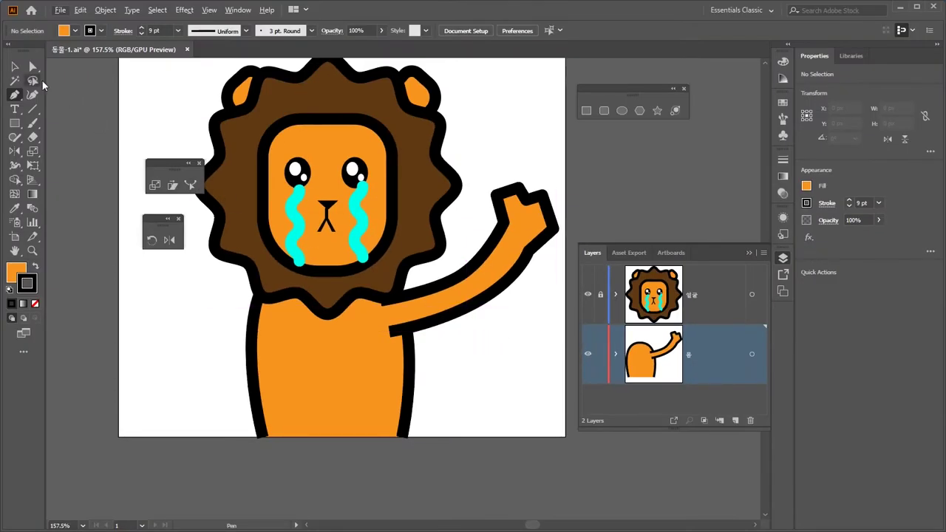
Step: Move the arm straight up to Y 207.5 px and compare it with the face layer hidden and shown
key(v)
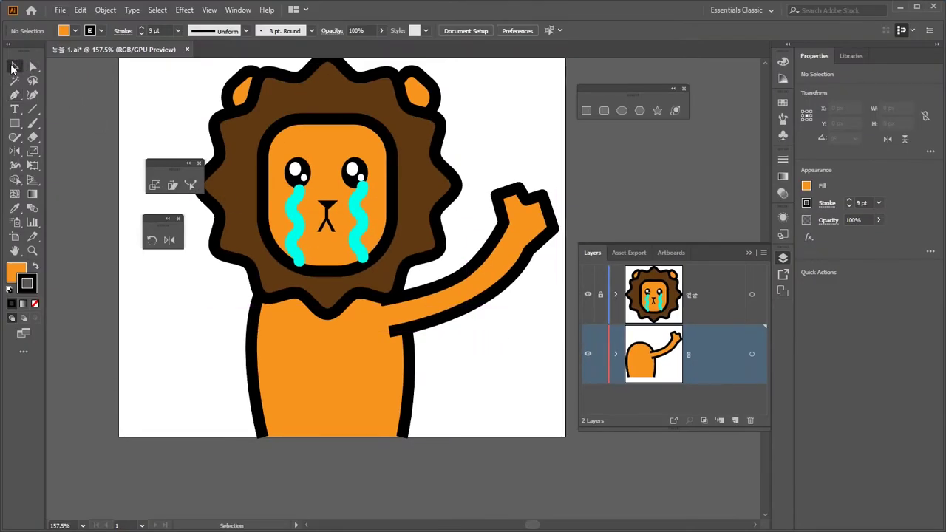
drag(484, 286, 479, 276)
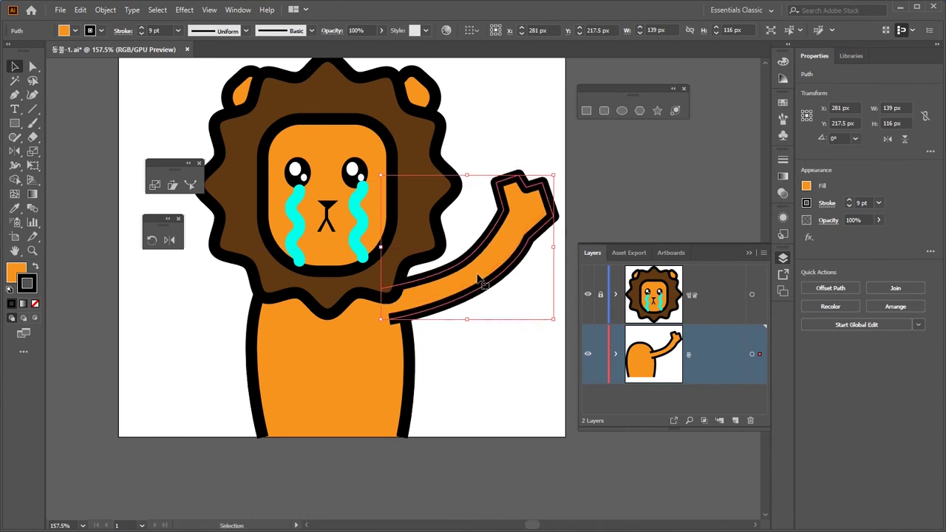
click(493, 334)
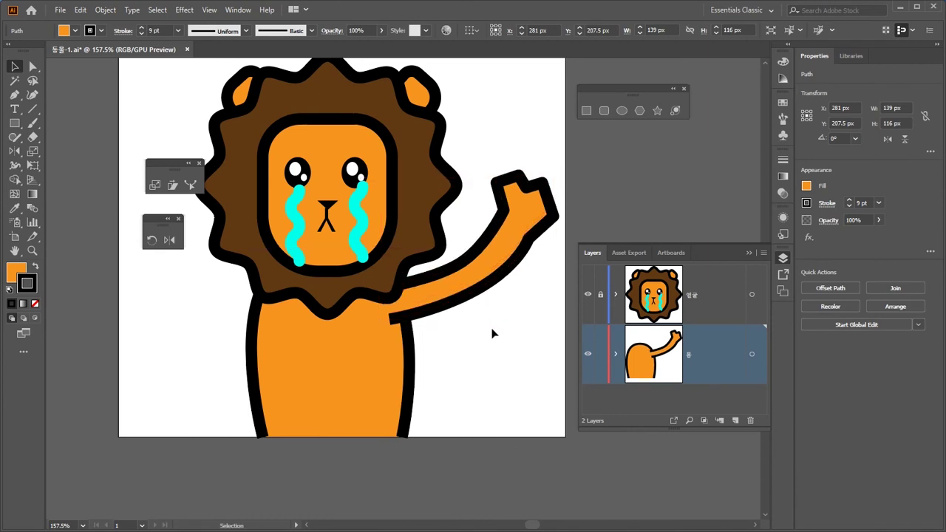
click(588, 295)
click(587, 295)
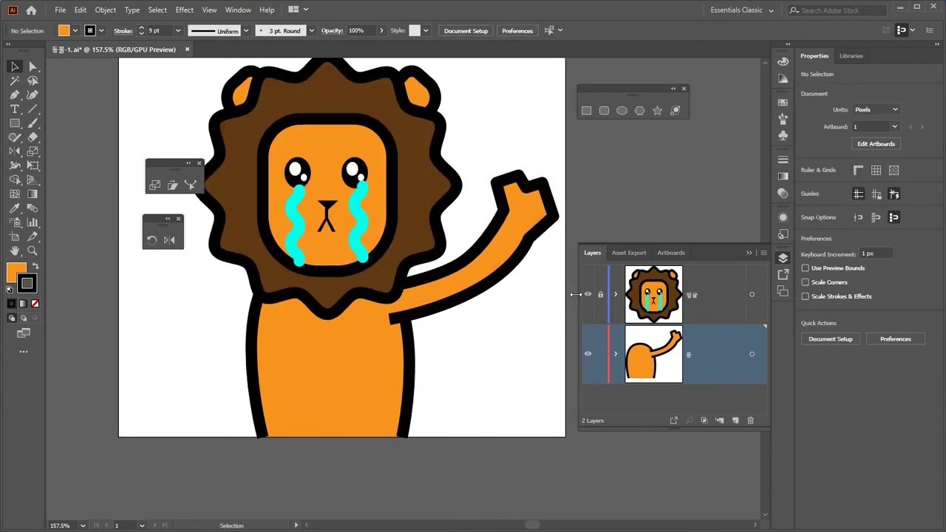
Step: Rotate the arm about 7.6° counterclockwise and shift it slightly left and up against the body
click(473, 294)
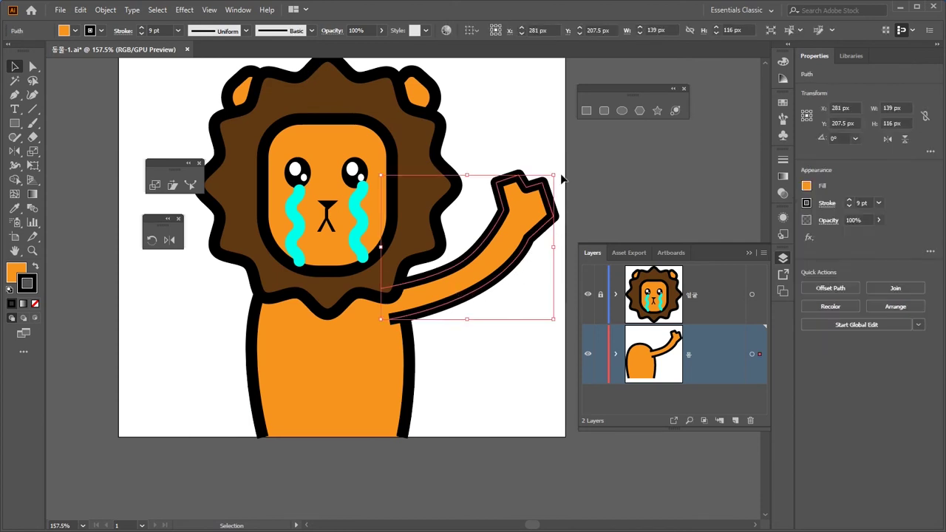
drag(558, 172, 543, 163)
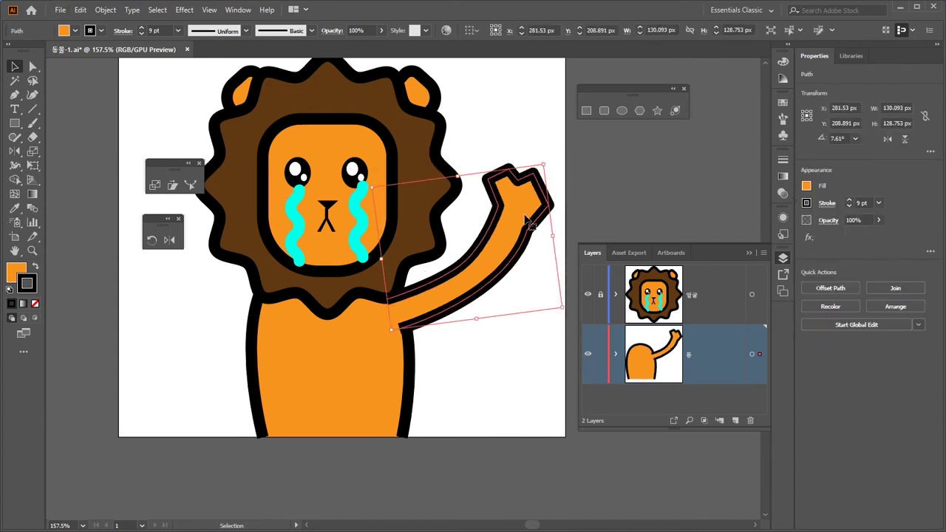
key(Left)
key(Left)
key(Left)
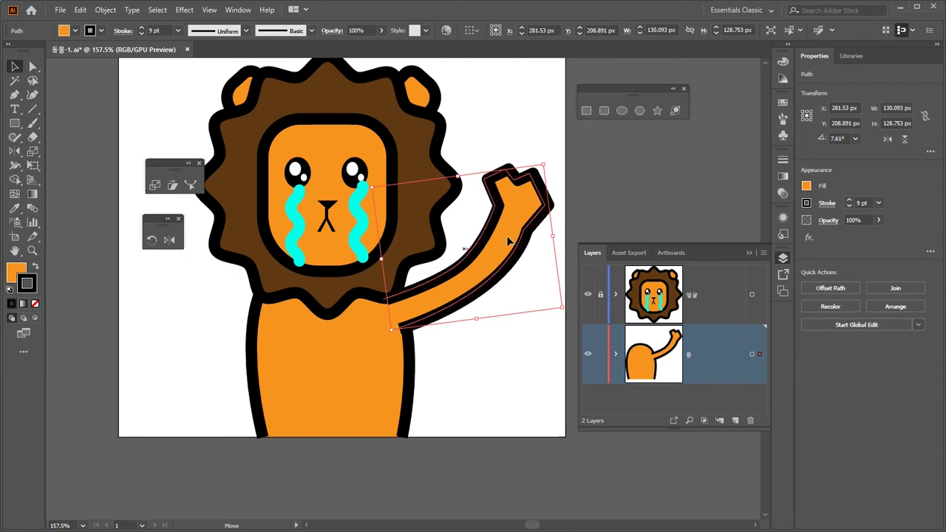
click(515, 327)
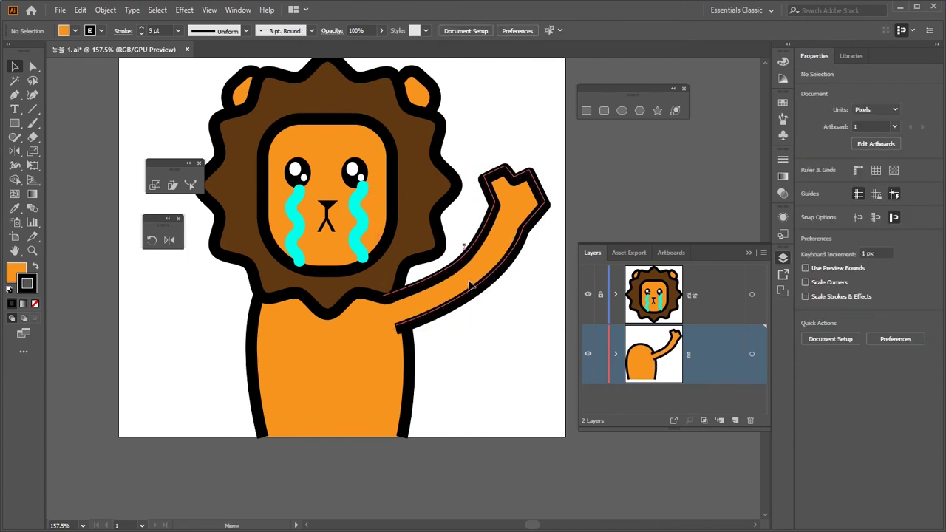
click(474, 290)
click(504, 359)
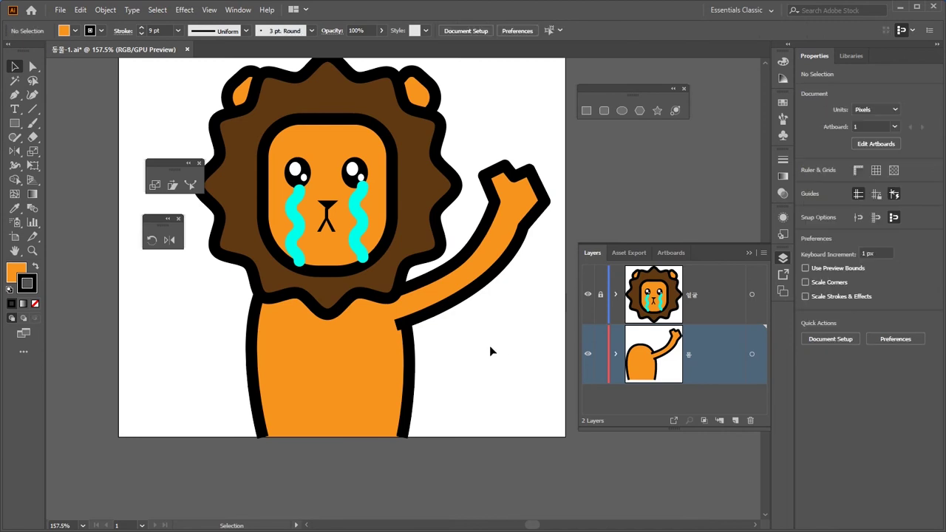
Step: Reshape the arm's lower edge by moving its middle curve anchor to X 297.5 px, Y 241.5 px
scroll(490, 345, up, 2)
key(ctrl+=)
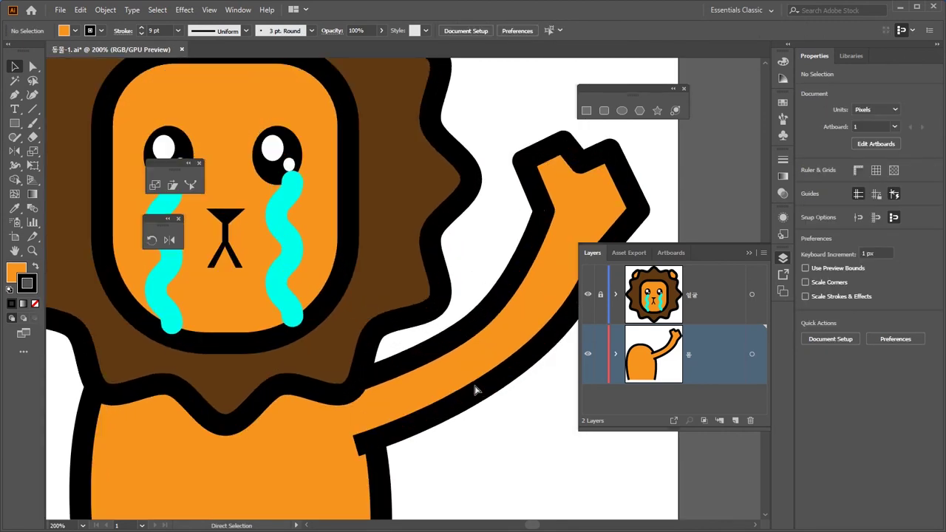
key(ctrl+=)
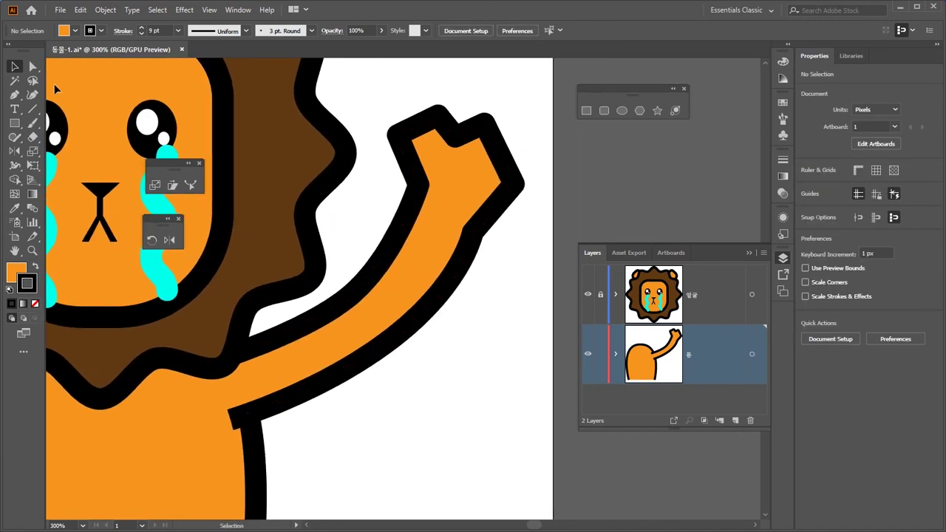
click(33, 66)
drag(442, 388, 363, 319)
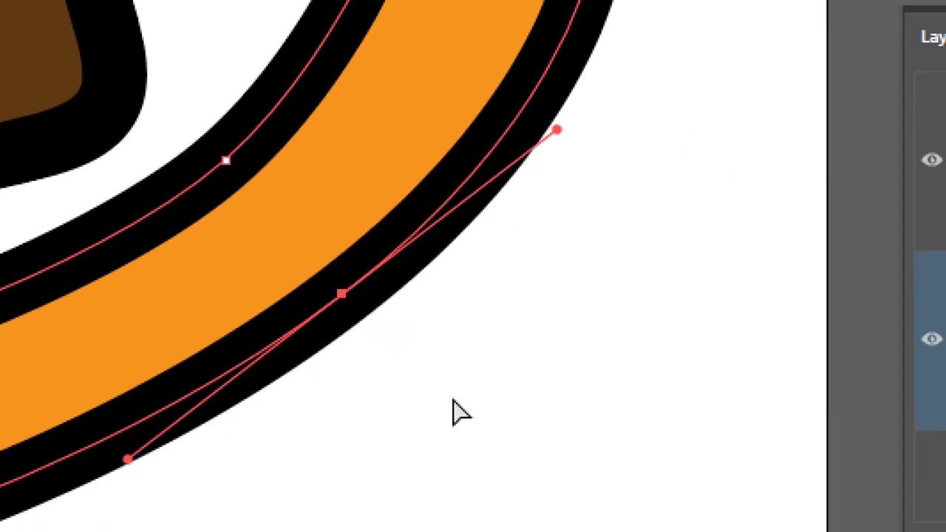
drag(465, 414, 388, 341)
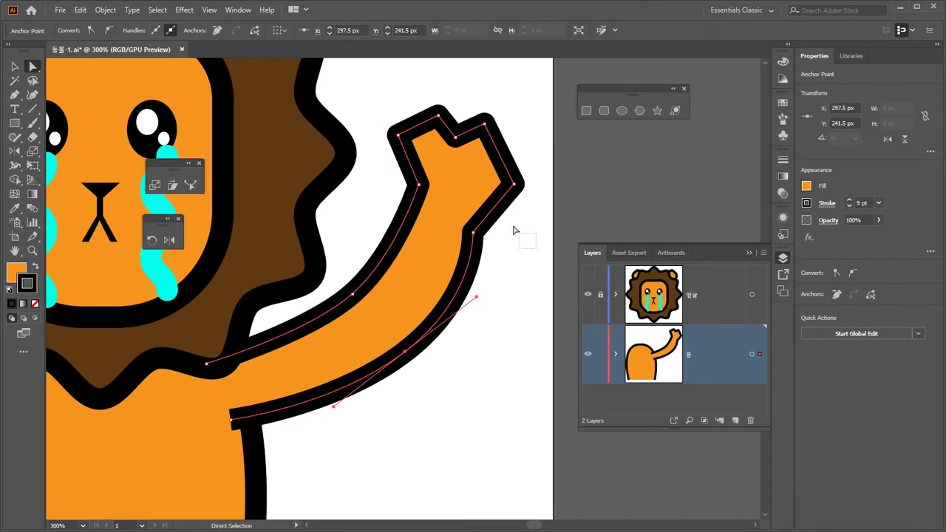
Step: Widen the paw by shifting its lower wrist anchor and outer palm corner about 6 px to the right
click(473, 233)
key(Right)
key(Right)
key(Right)
key(Right)
key(Right)
key(Right)
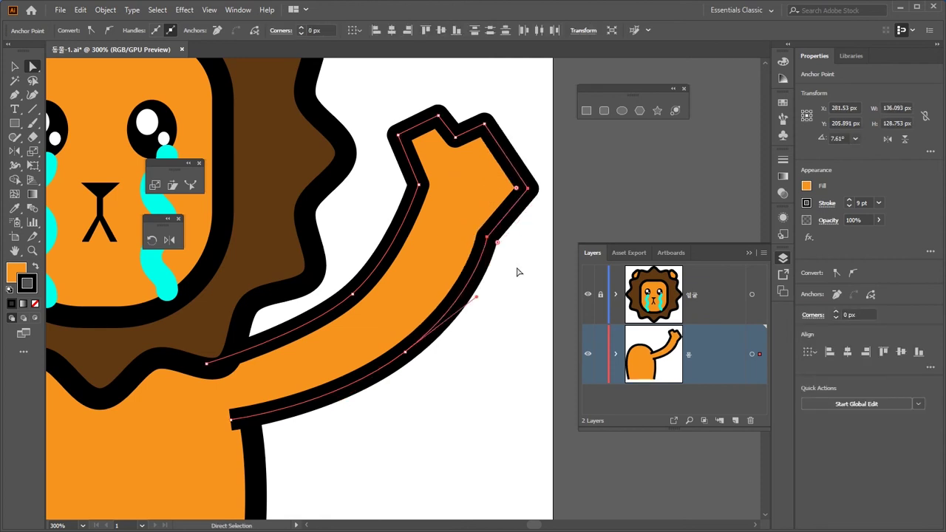
click(507, 323)
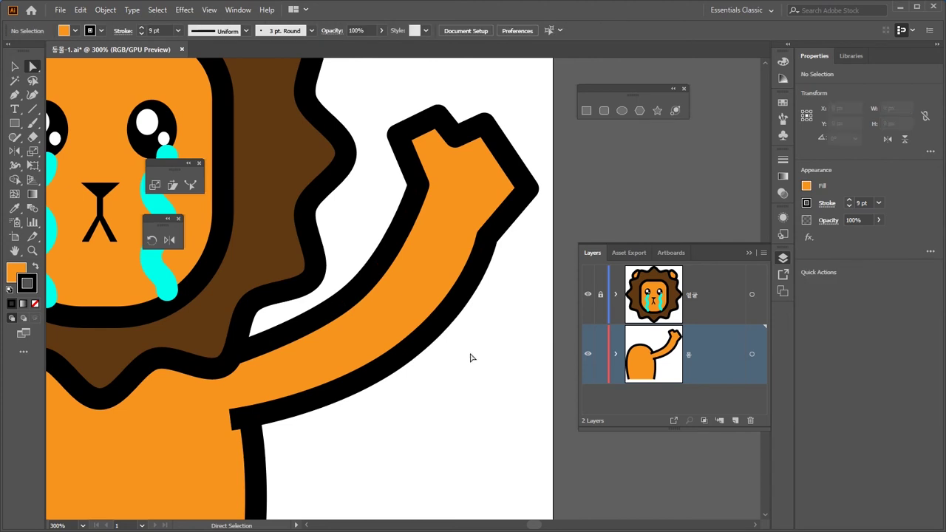
Step: Move the arm's lower bend anchor to X 301.5, Y 244.5 px and the upper bend anchor to X 278.5, Y 218.5 px
click(405, 352)
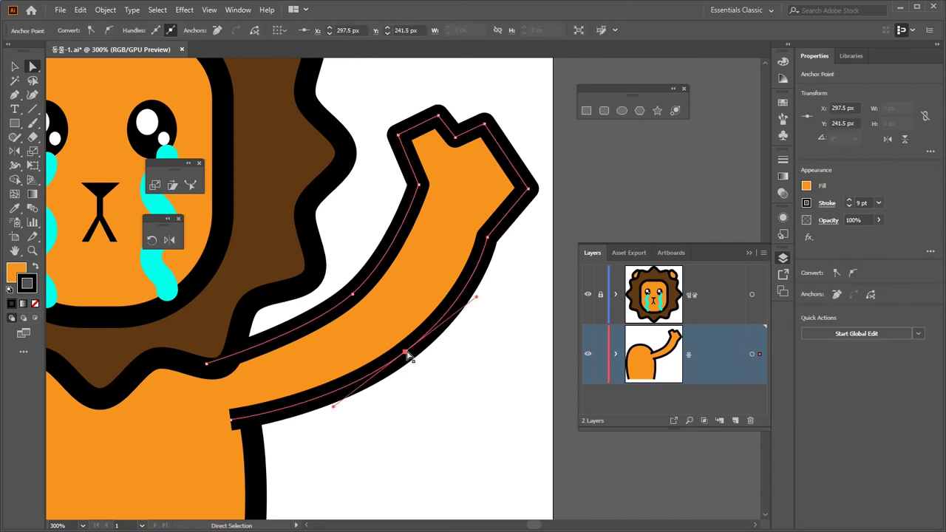
drag(406, 352, 415, 360)
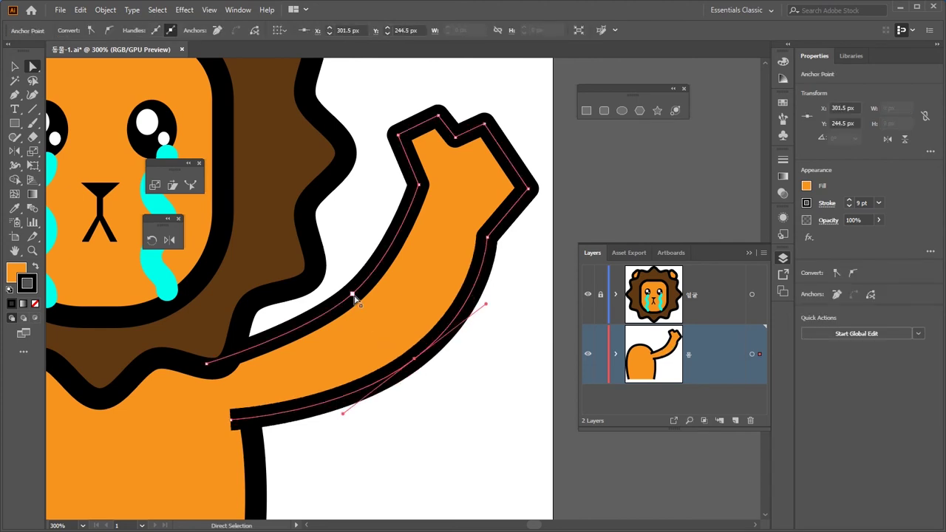
drag(353, 294, 359, 298)
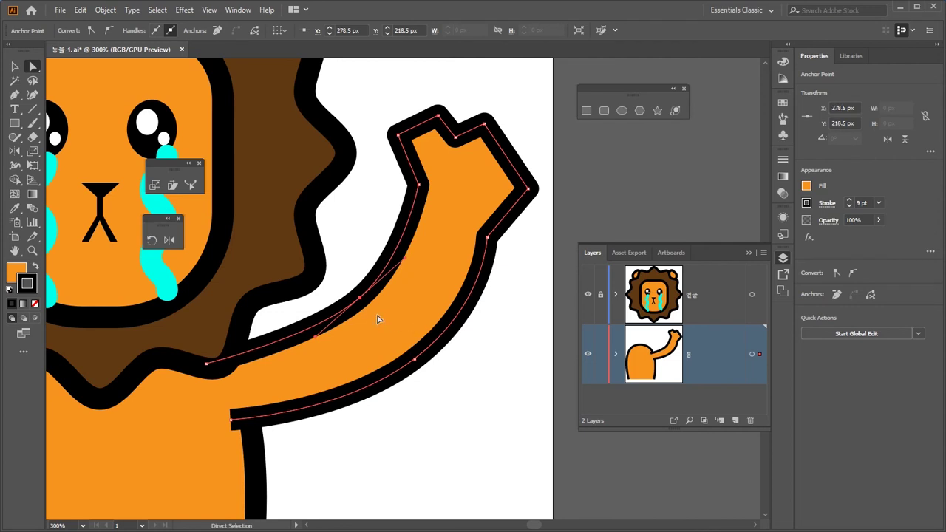
click(474, 332)
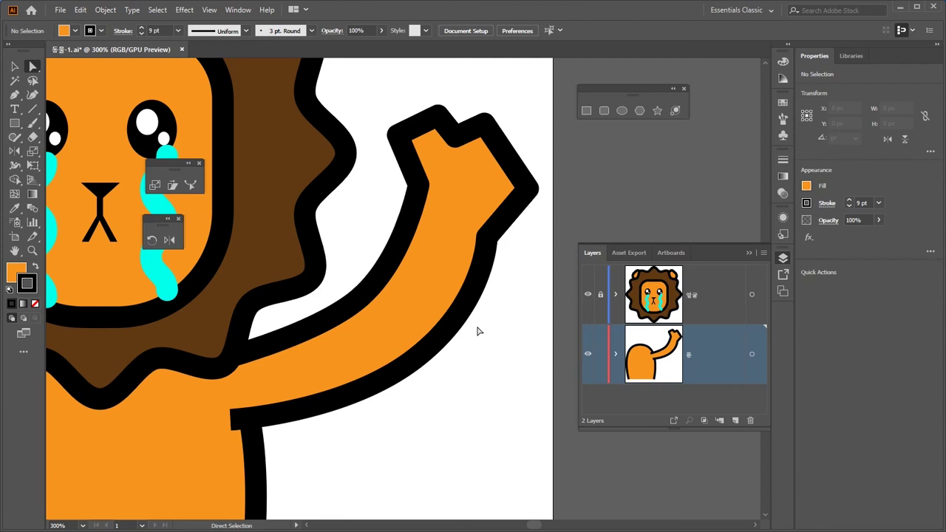
Step: Draw an open angular line about 20 px by 30 px with the Pen tool inside the paw, from the finger notch toward the wrist
click(433, 247)
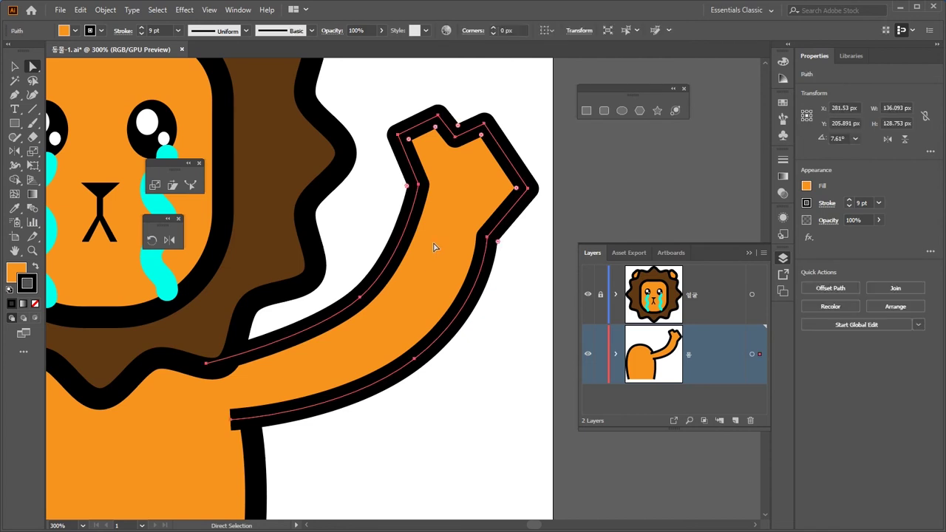
key(ctrl+shift+a)
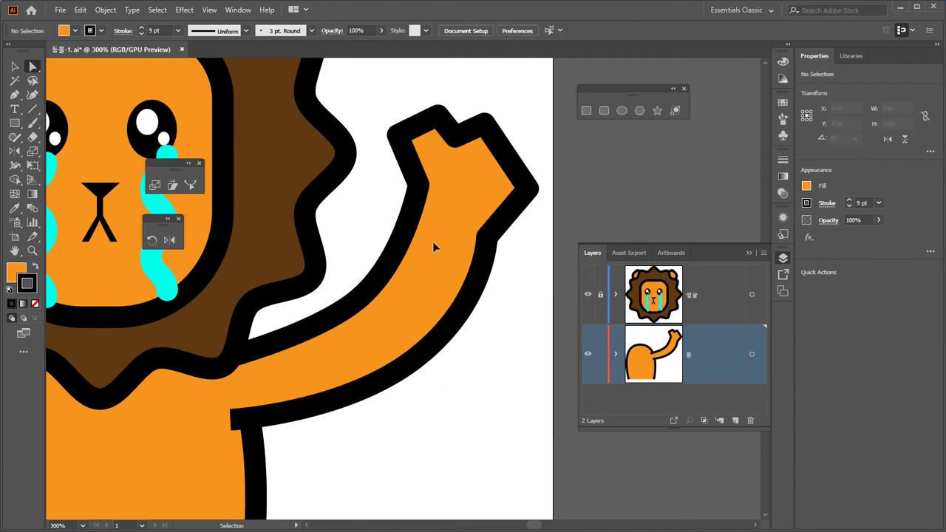
scroll(433, 247, up, 1)
drag(437, 238, 336, 359)
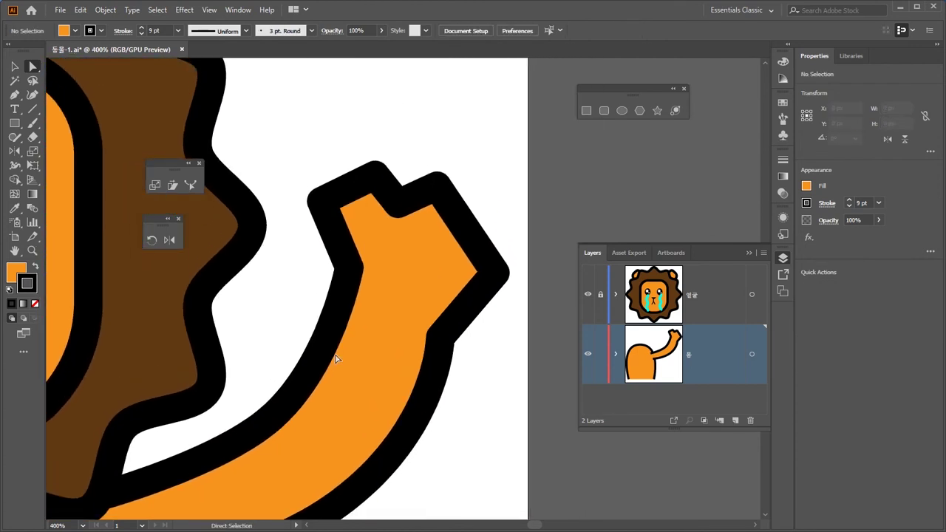
scroll(336, 360, up, 1)
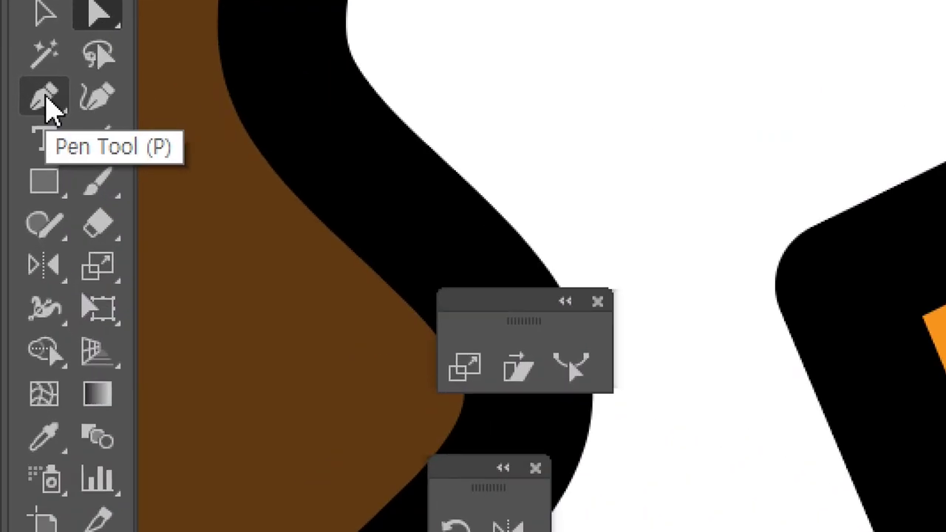
click(46, 100)
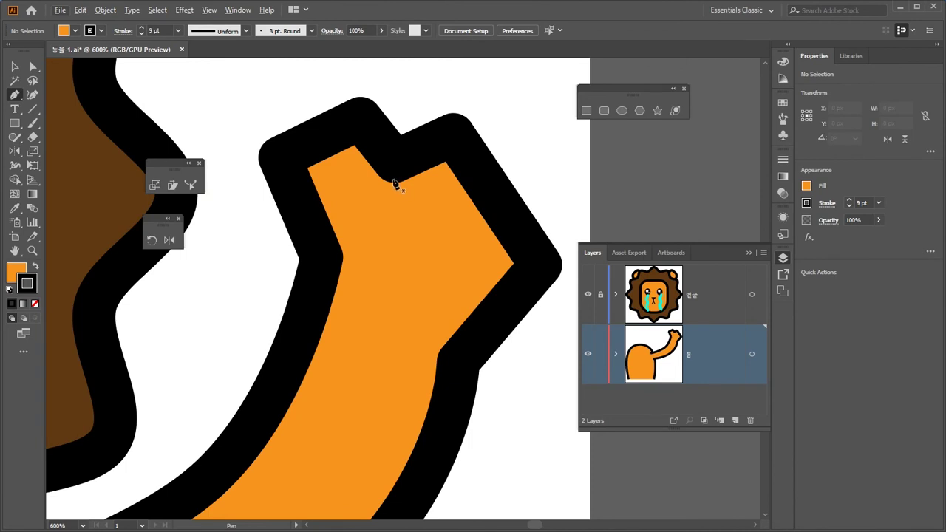
click(394, 183)
click(364, 214)
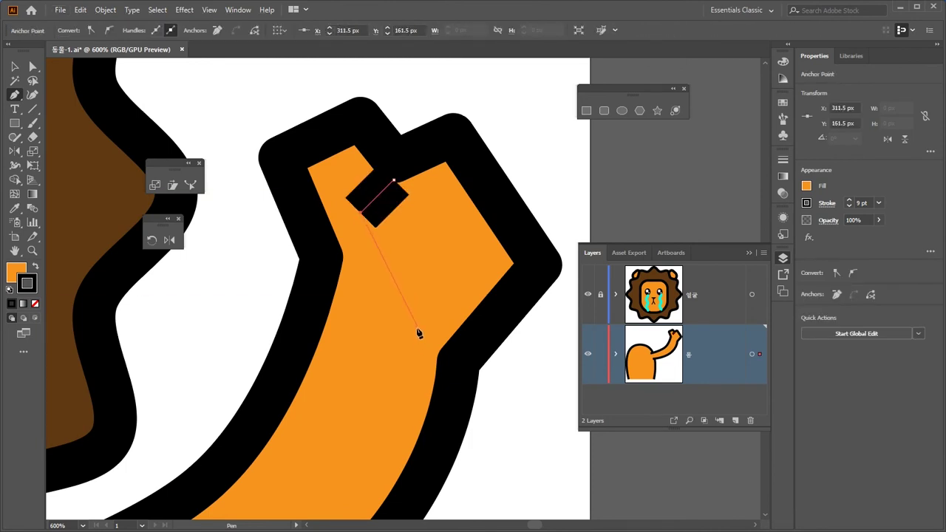
click(412, 324)
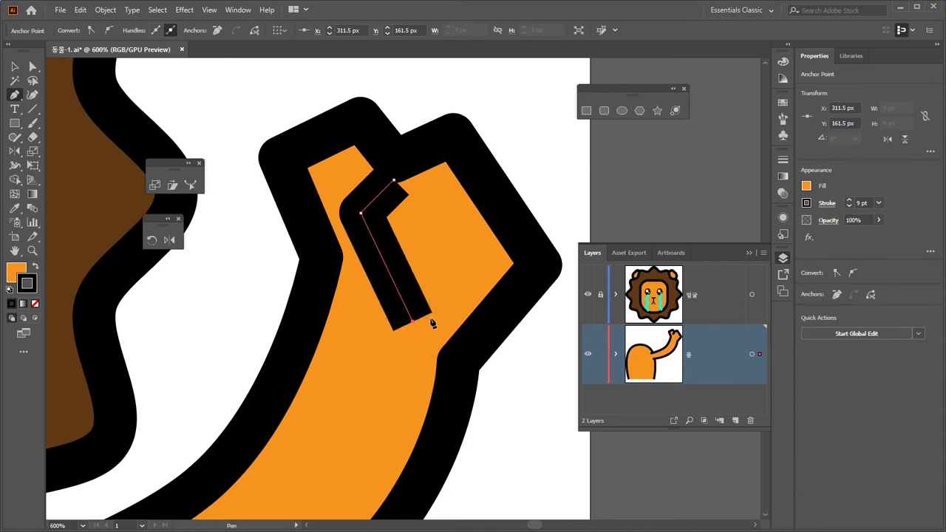
click(454, 305)
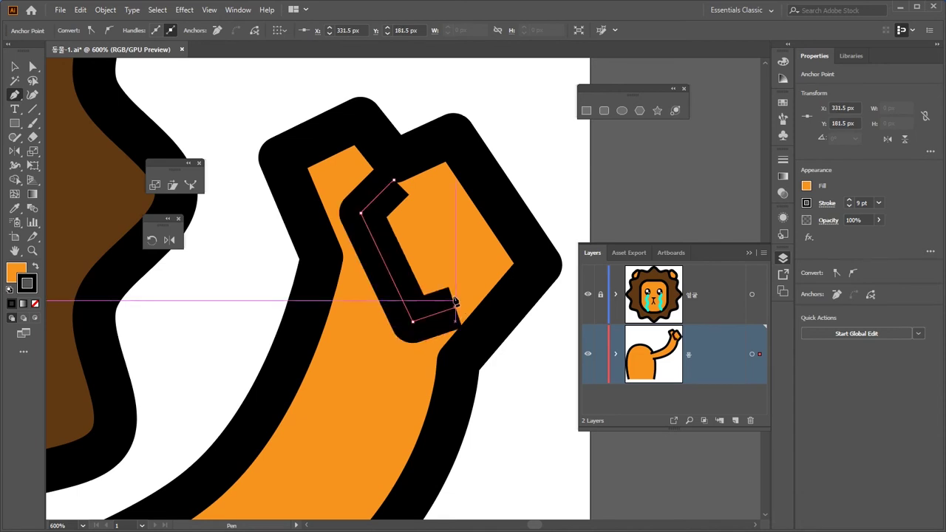
ctrl+click(537, 192)
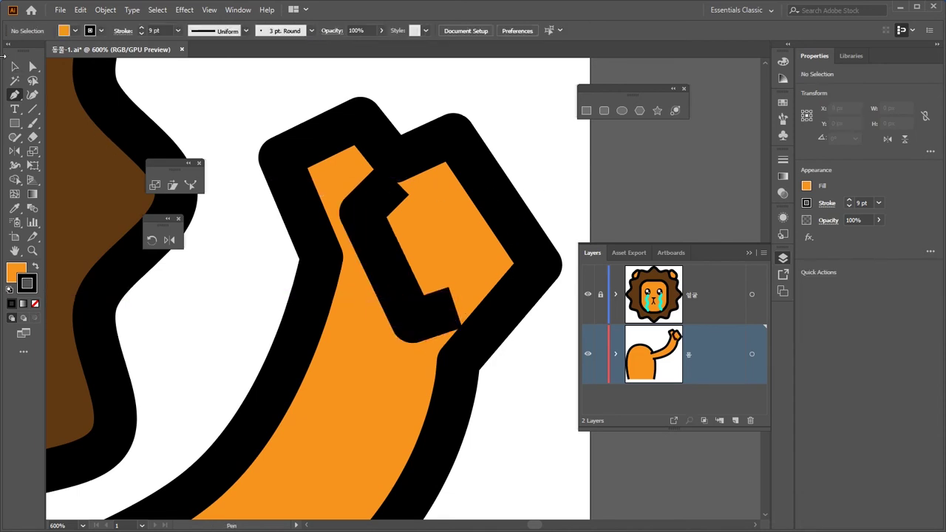
Step: Thin the paw's inner line to a 5 pt stroke and shift it up about 2 px toward the finger notch
click(14, 67)
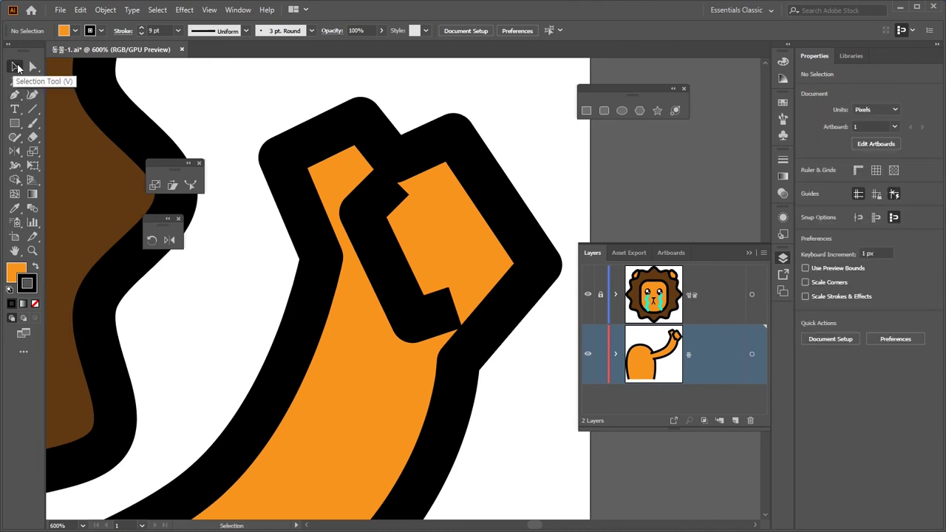
click(423, 250)
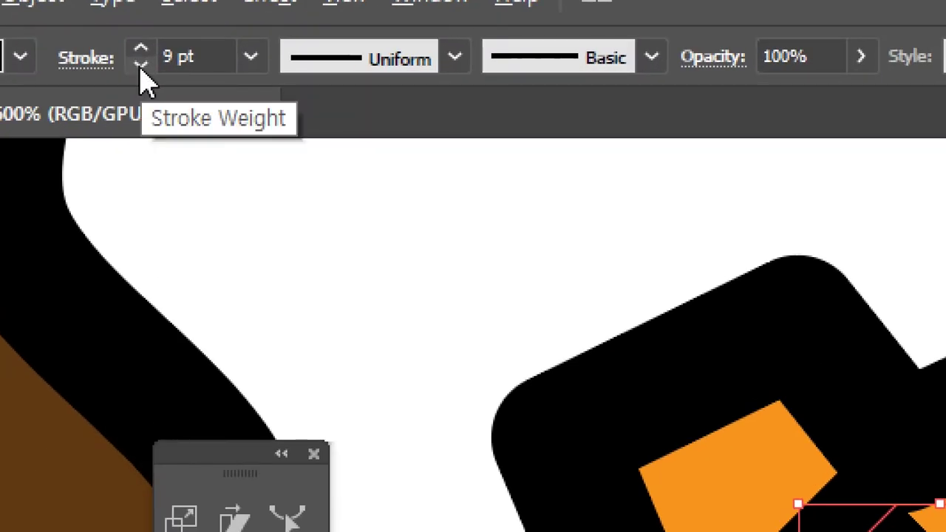
click(141, 65)
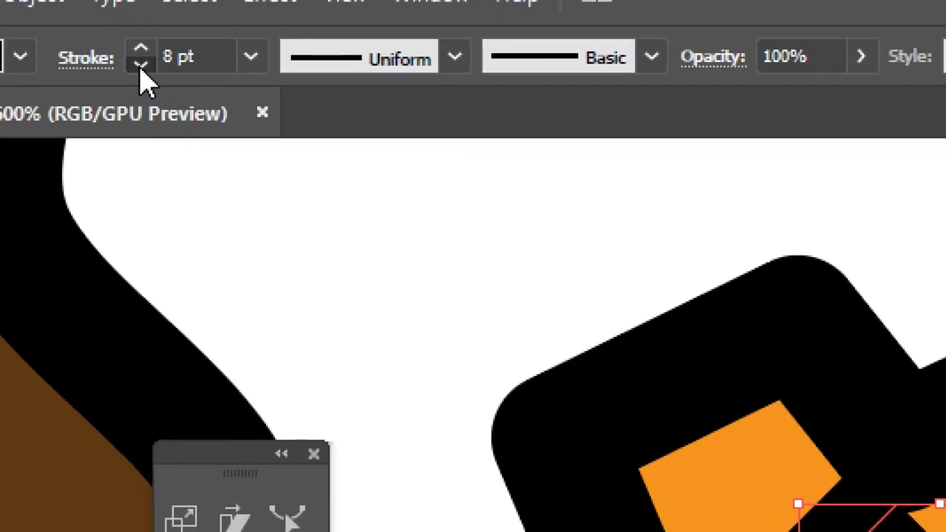
click(140, 65)
click(141, 34)
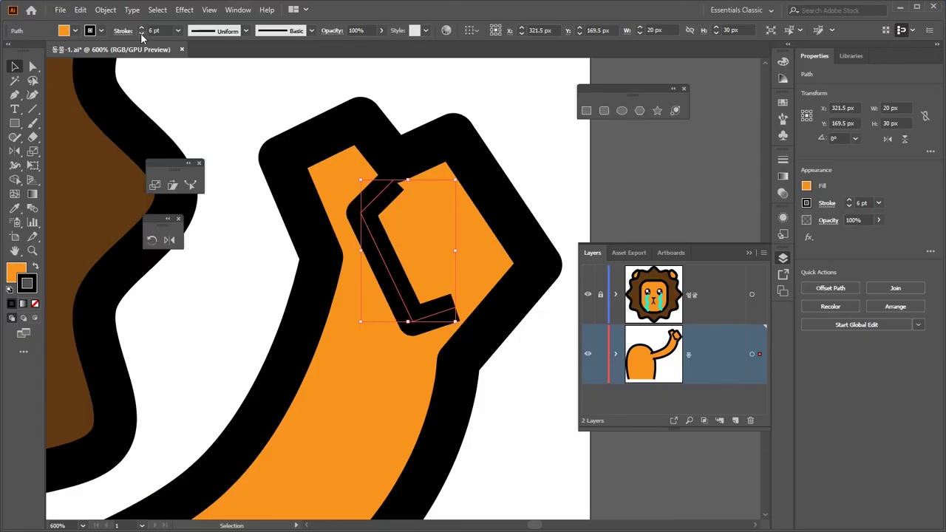
click(142, 34)
click(370, 102)
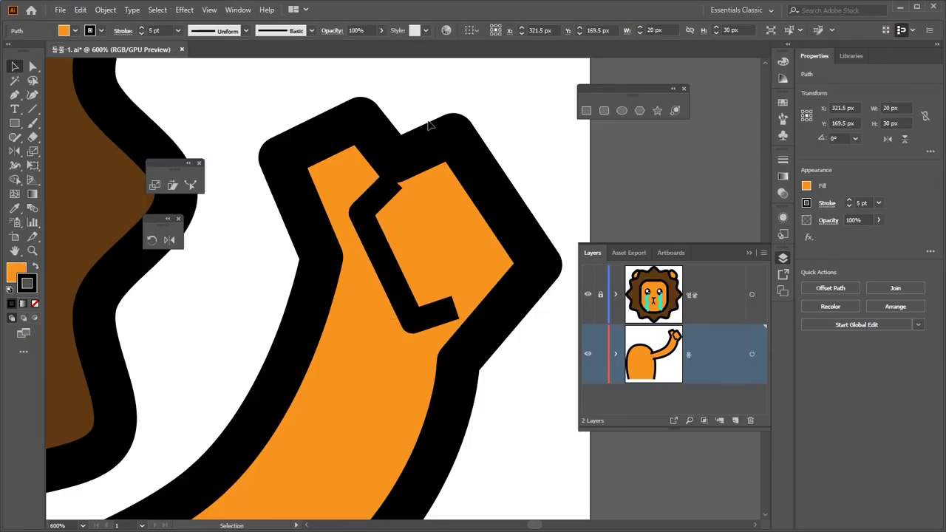
click(391, 186)
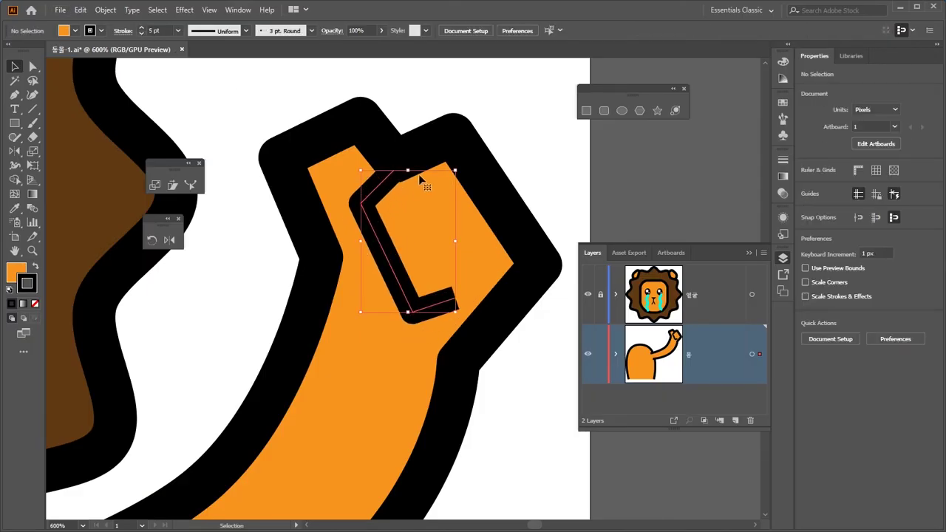
click(508, 161)
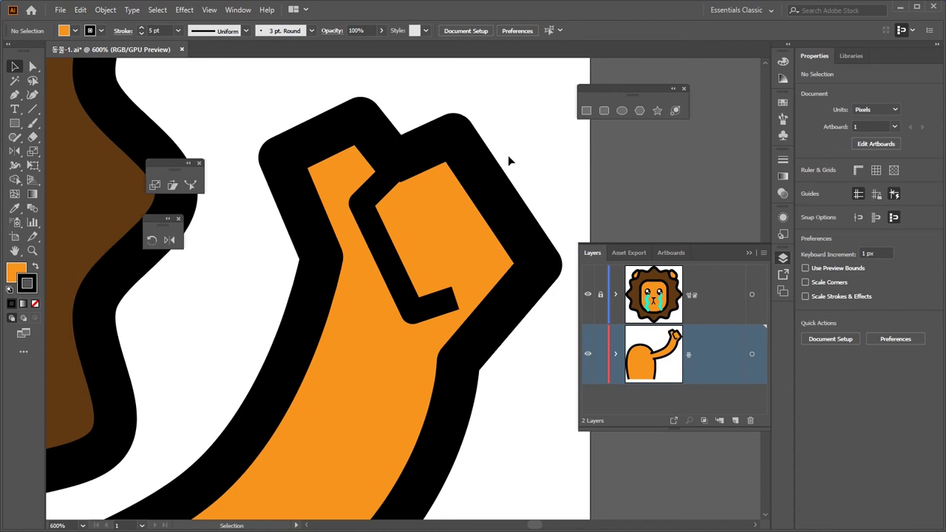
Step: Lengthen the thumb by moving its end segment up and left, and narrow the tip by pulling its right corner inward
key(ctrl+minus)
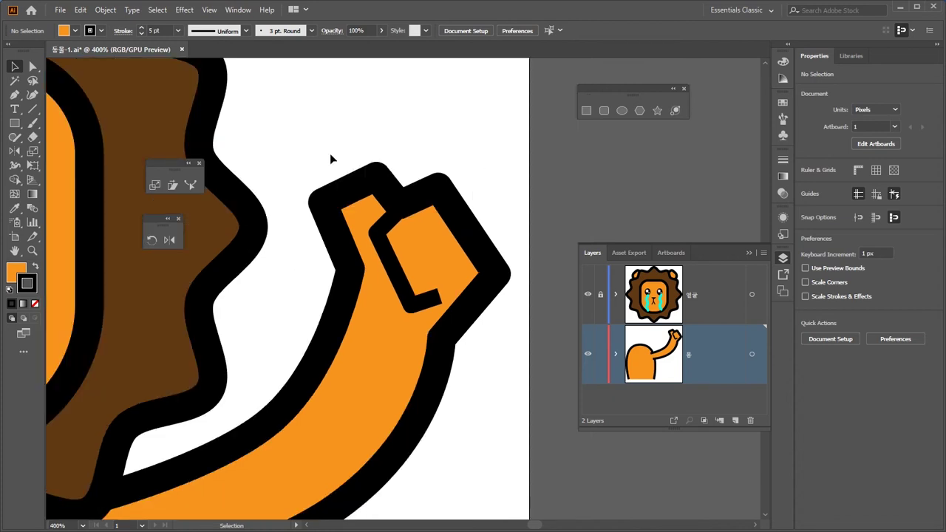
click(33, 66)
drag(354, 148, 385, 209)
drag(331, 144, 391, 163)
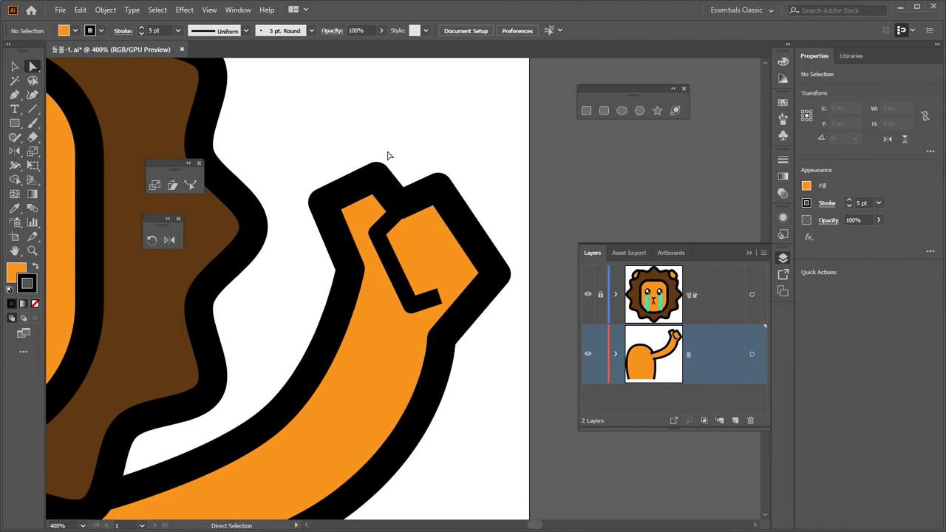
key(ctrl+a)
click(369, 148)
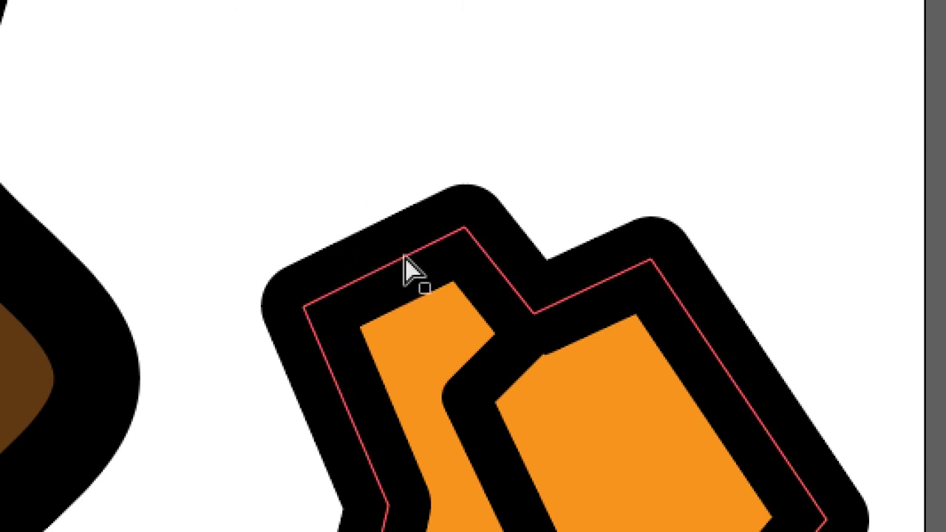
drag(403, 256, 349, 164)
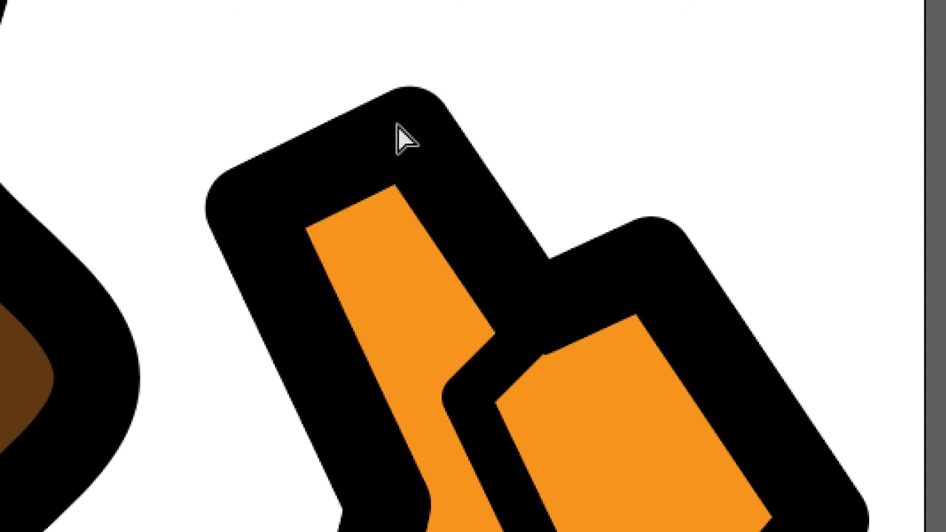
drag(407, 136, 380, 141)
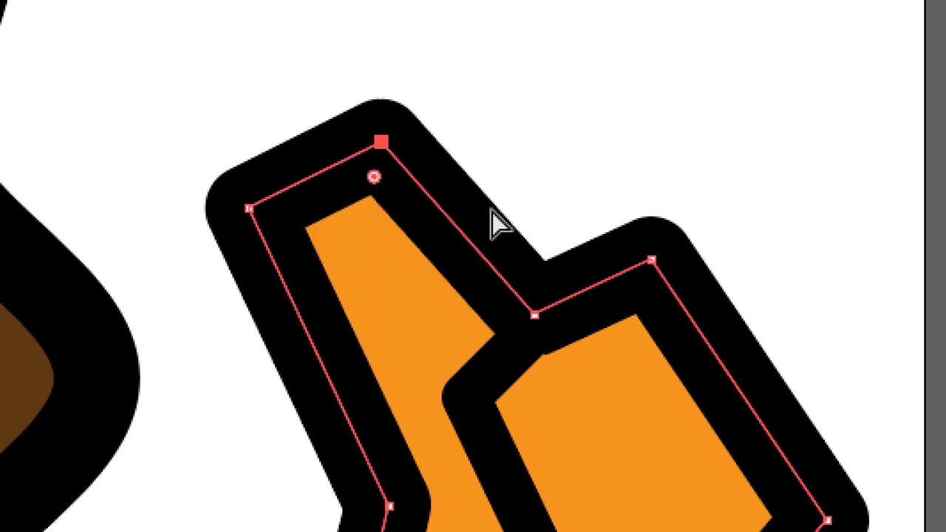
click(580, 175)
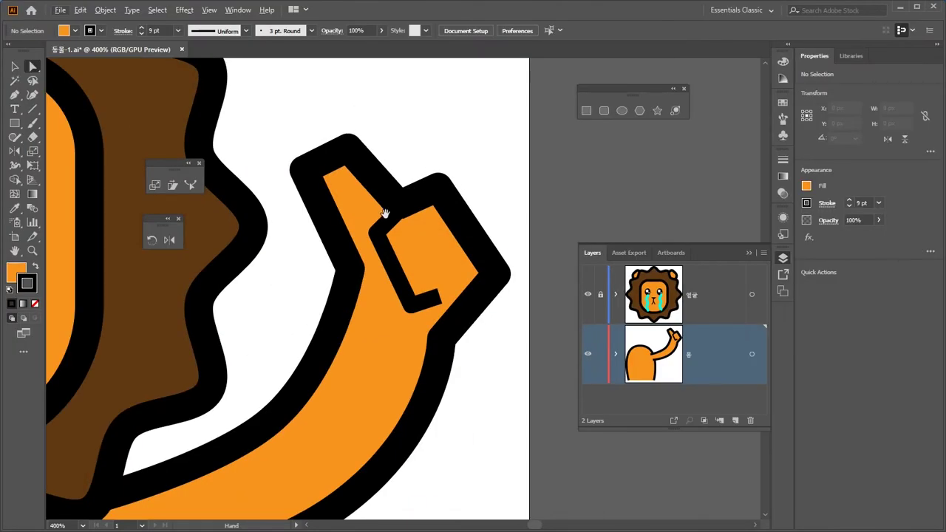
Step: Hide the locked face layer to expose where the arm joins the body
drag(387, 217, 447, 122)
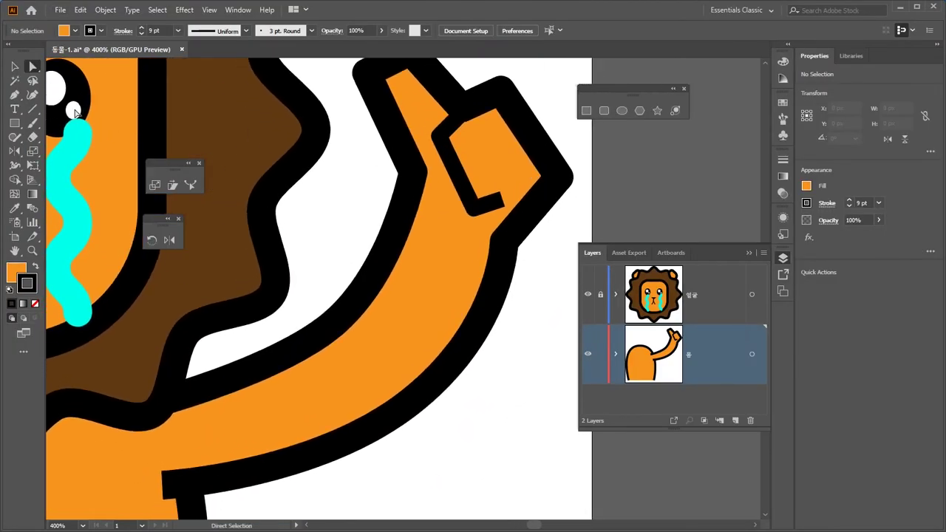
click(16, 67)
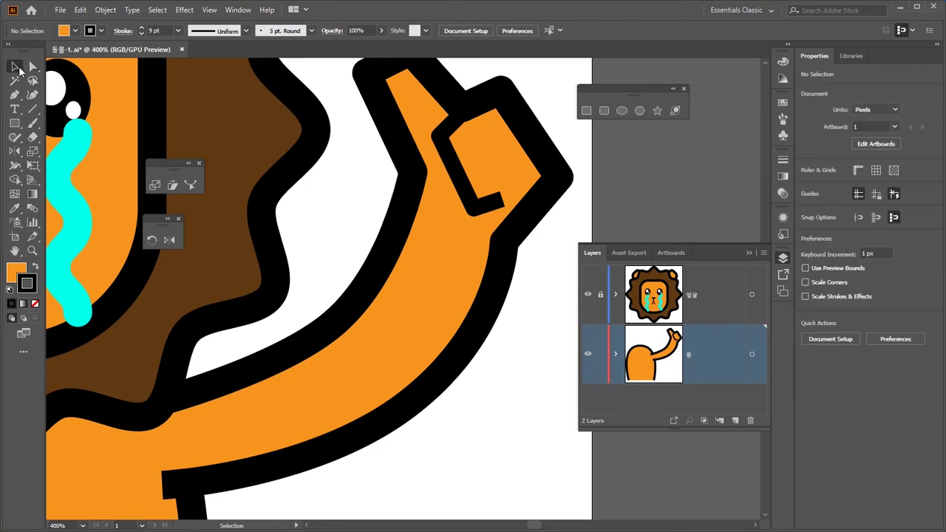
click(587, 295)
scroll(396, 258, down, 2)
scroll(397, 258, left, 2)
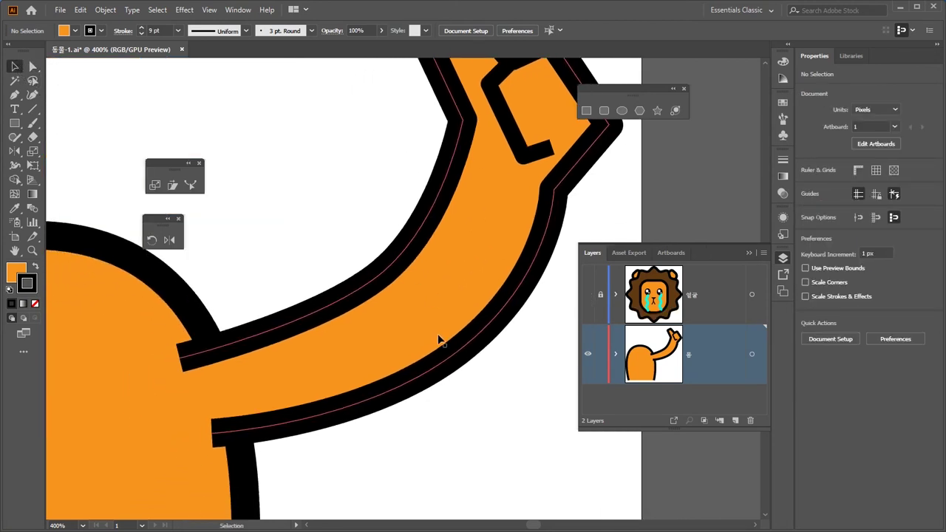
scroll(476, 391, up, 2)
scroll(476, 390, right, 2)
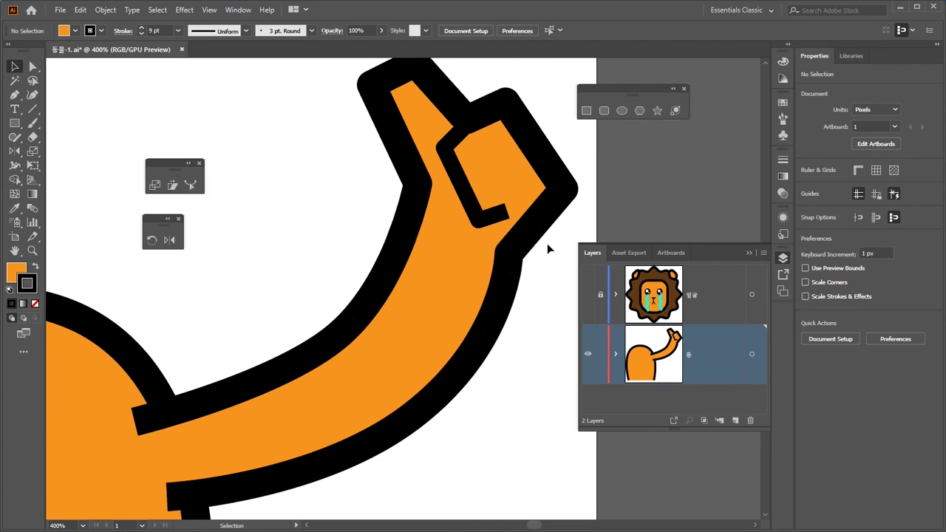
Step: Apply round caps to the stroke of the paw's inner line
click(482, 215)
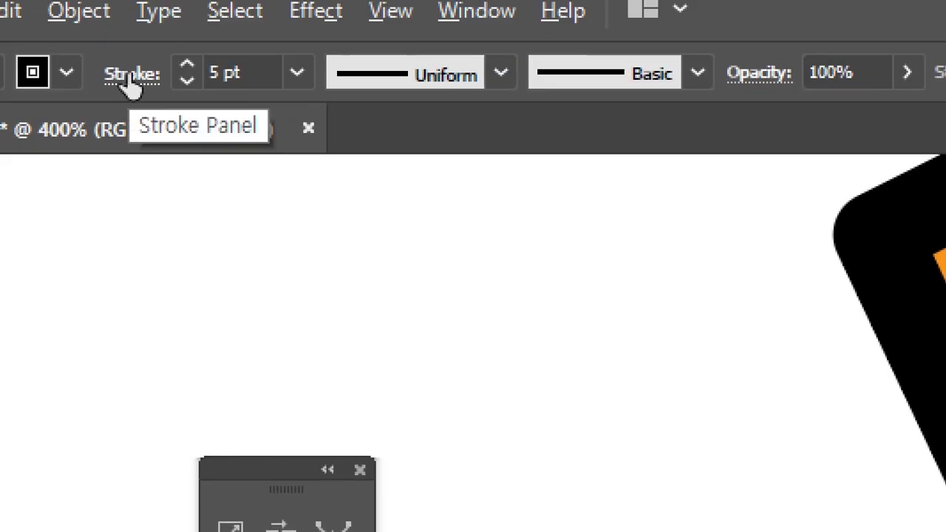
click(131, 77)
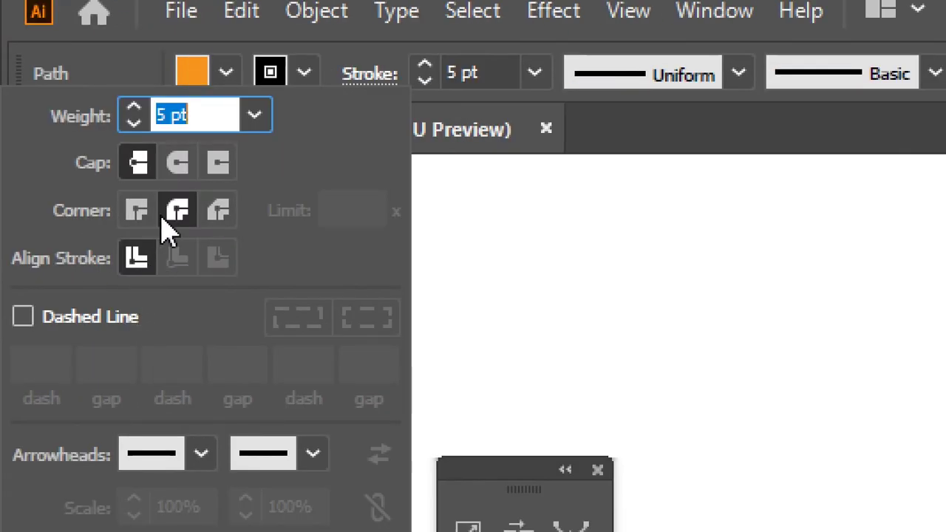
click(183, 164)
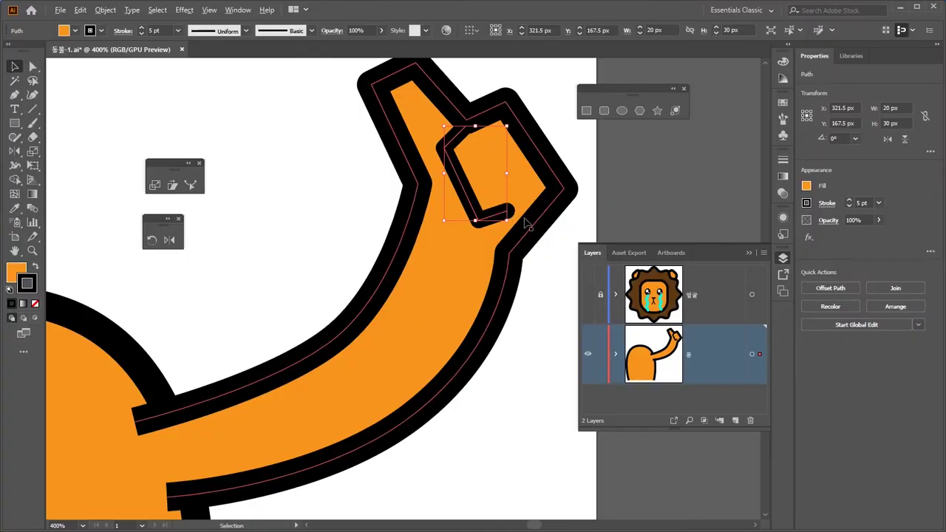
click(572, 224)
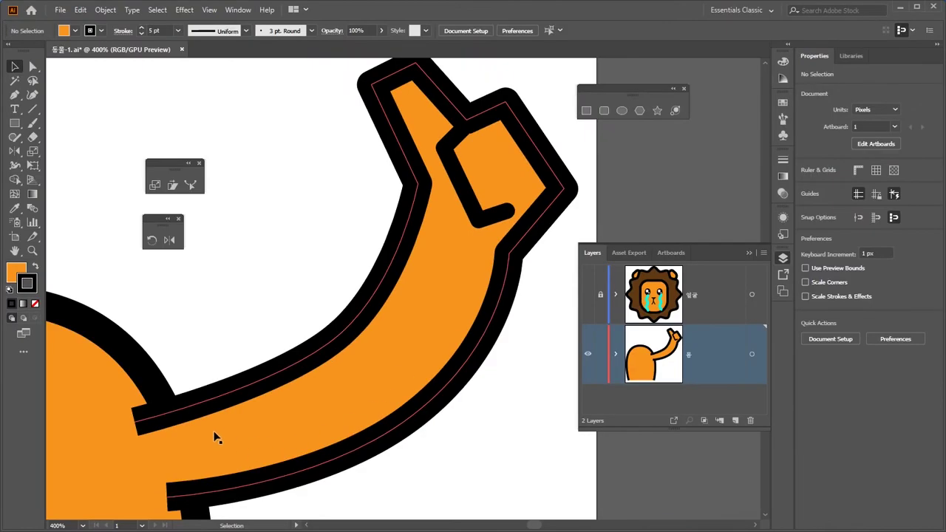
Step: Apply round caps to the arm outline's 9 pt stroke and show the face layer again
click(215, 436)
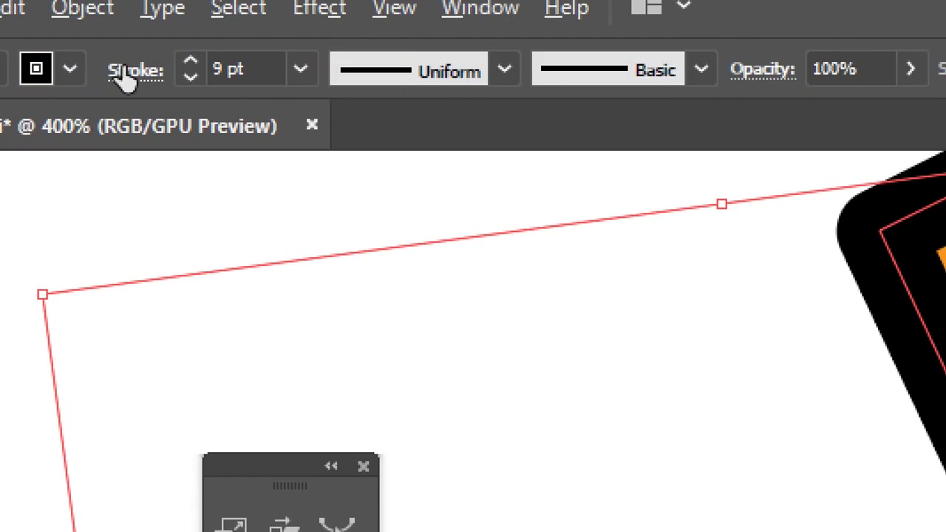
click(121, 31)
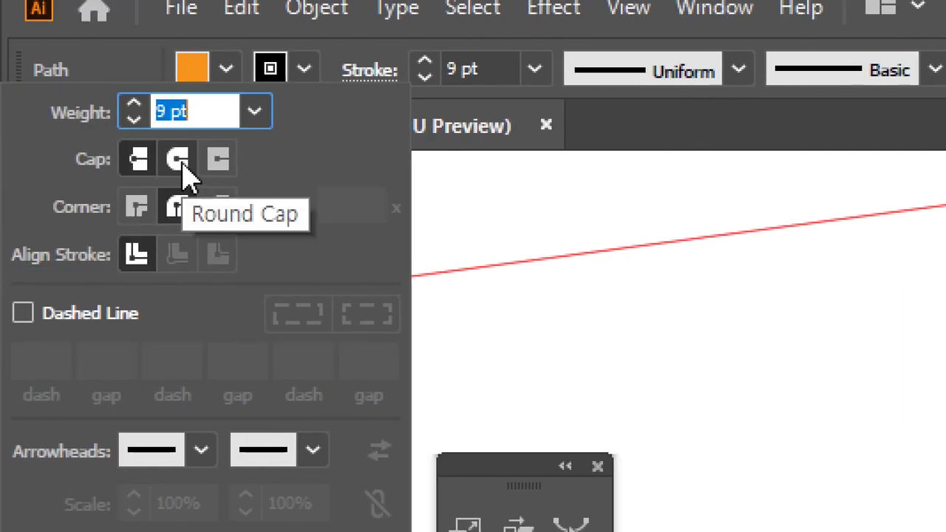
click(184, 166)
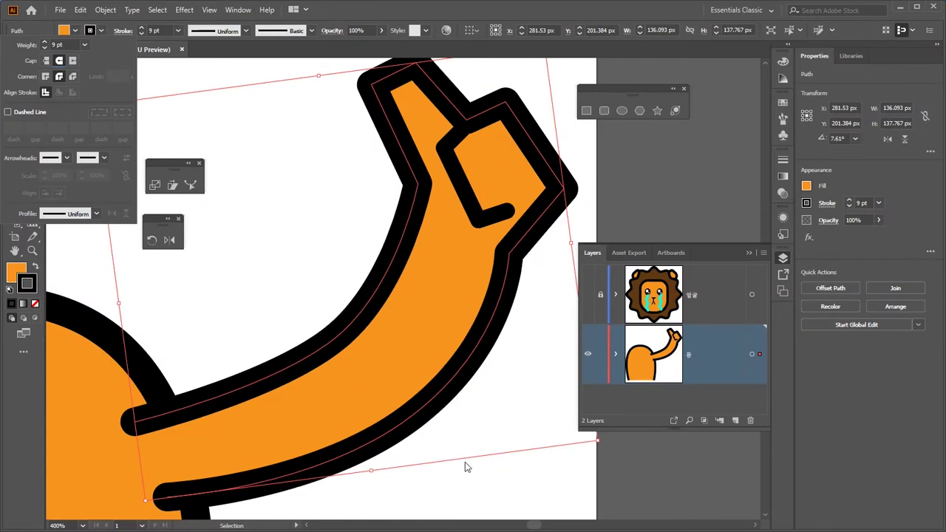
click(464, 462)
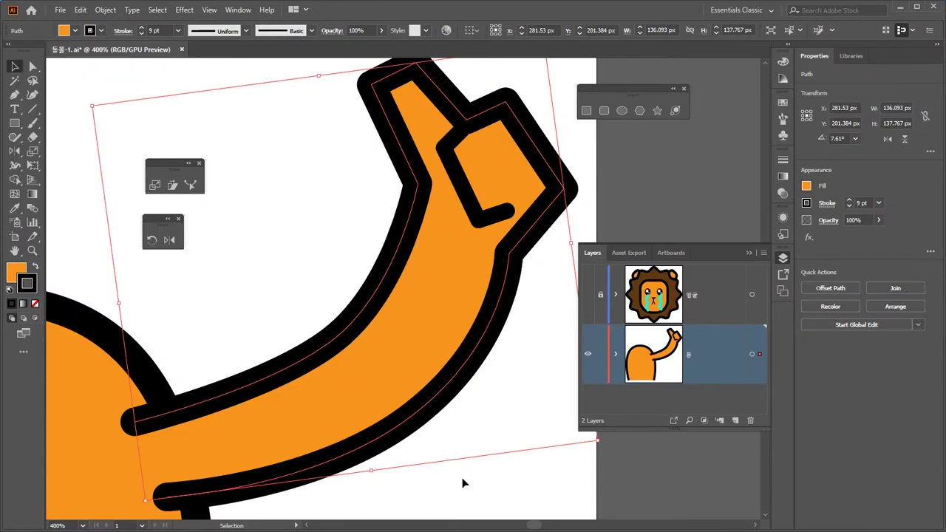
click(463, 481)
click(588, 295)
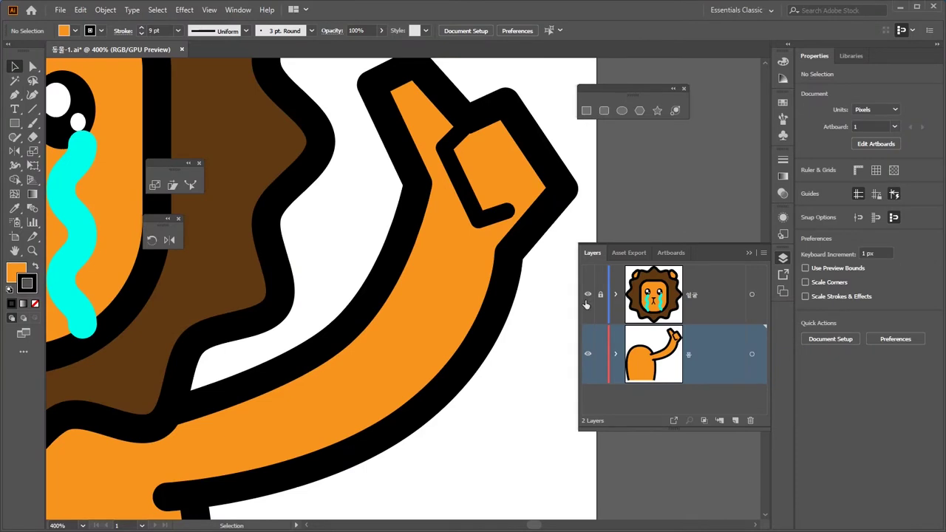
Step: Enlarge the raised paw by moving its outer corner point and the wrist point below it downward
key(ctrl+0)
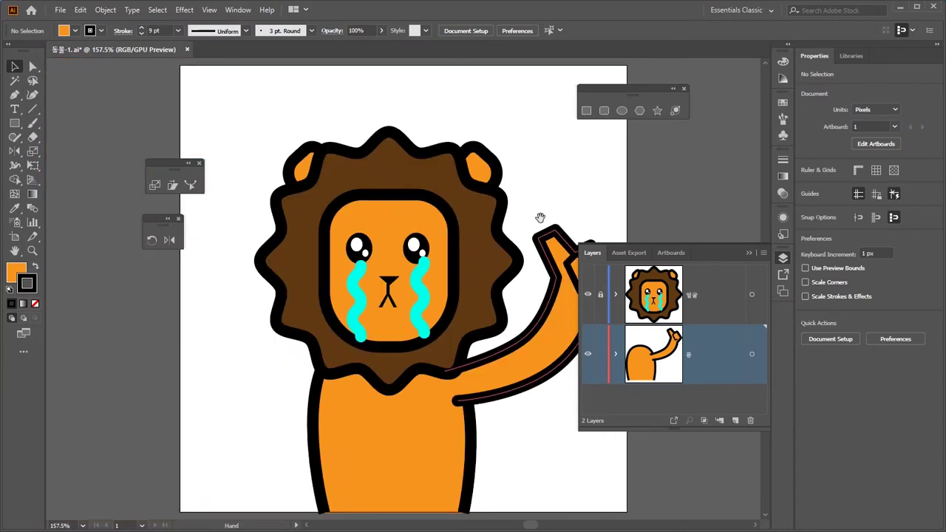
drag(540, 212, 492, 126)
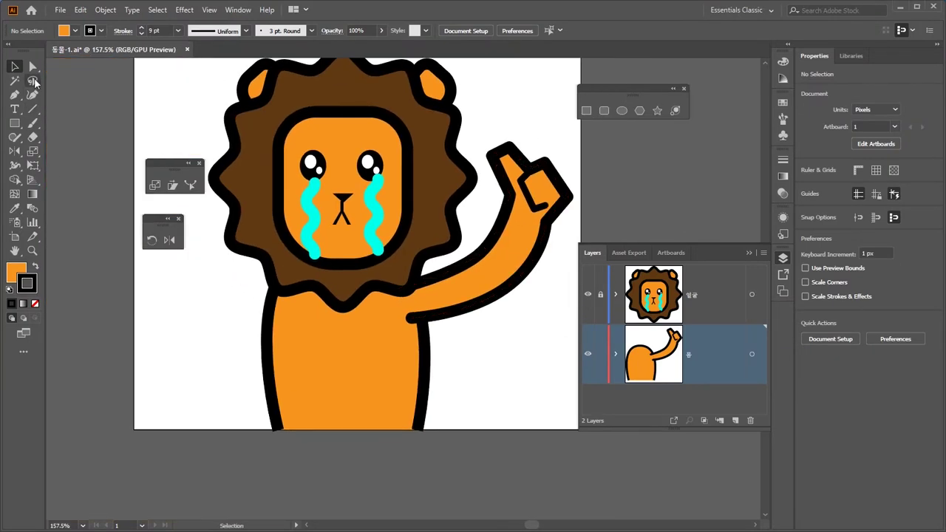
click(15, 66)
click(33, 66)
click(531, 190)
click(568, 200)
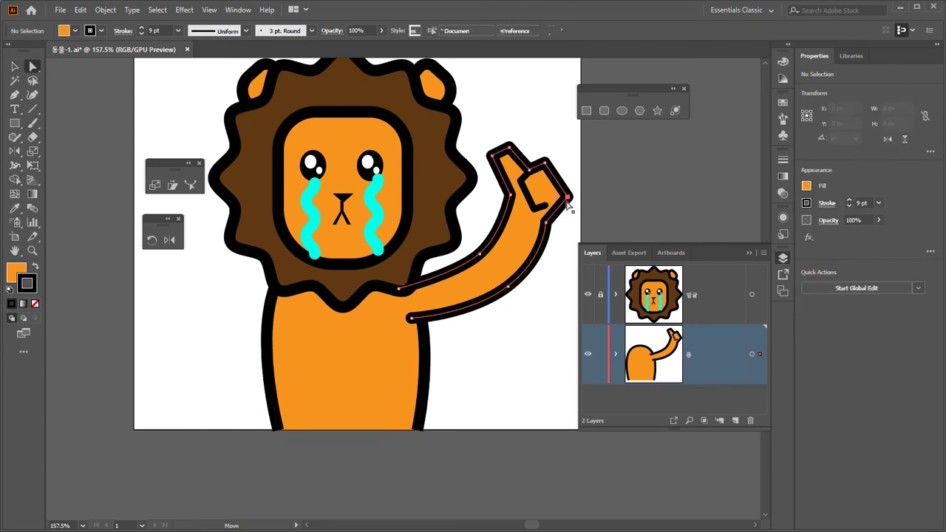
drag(546, 228, 576, 212)
click(574, 214)
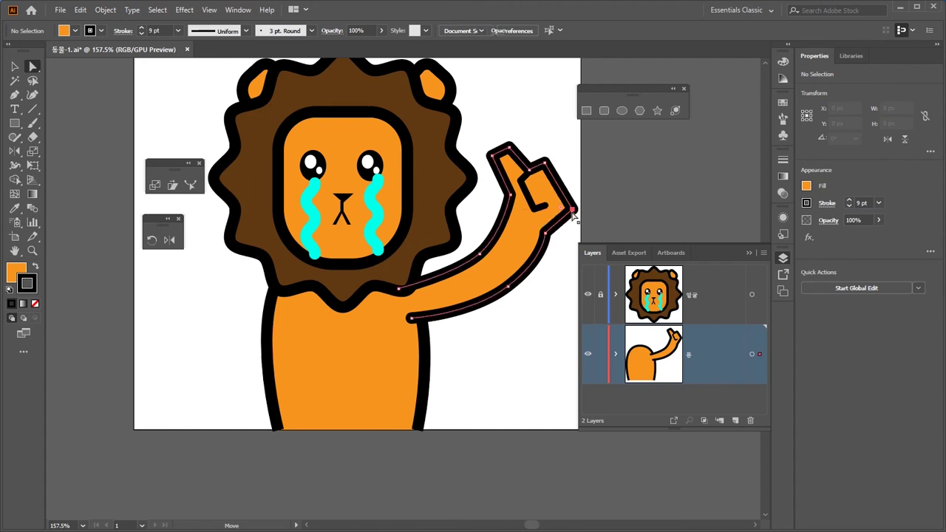
click(592, 216)
Step: Shift the lower end of the paw's inner line slightly down and toward the outer edge
click(543, 212)
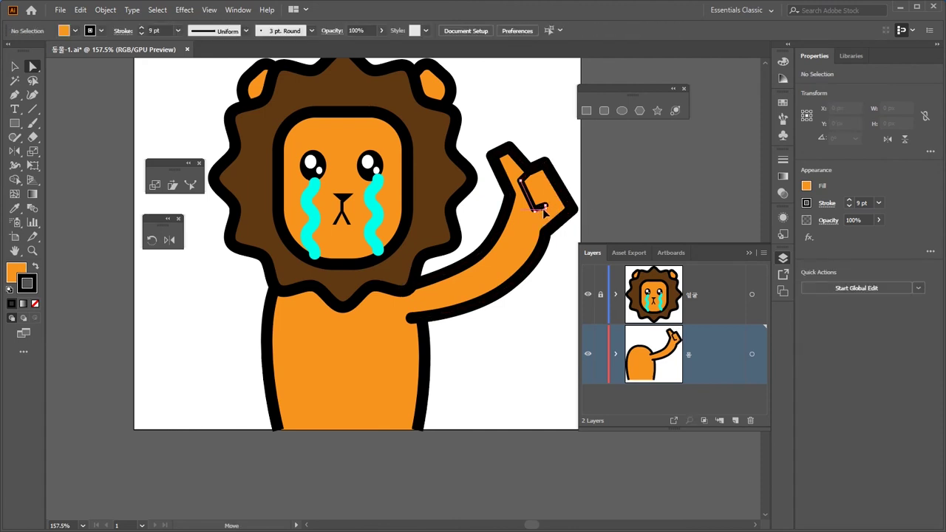
click(600, 192)
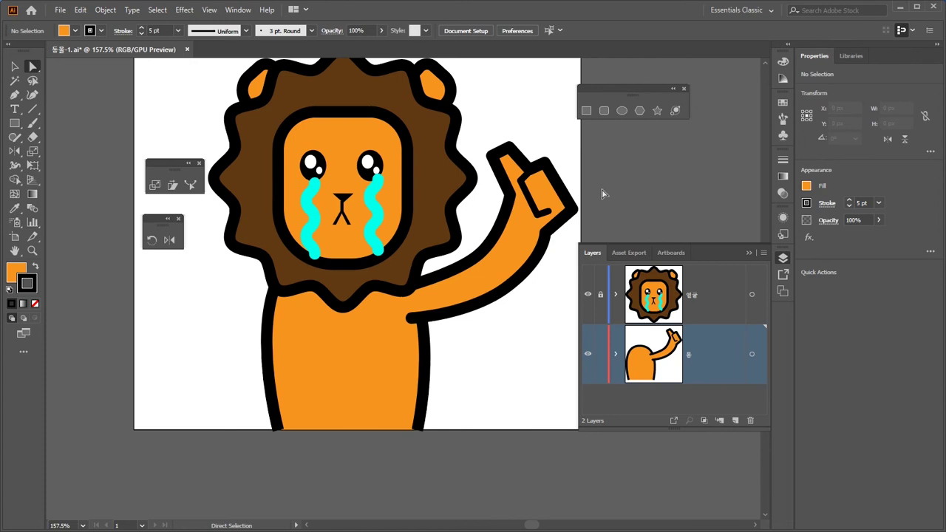
click(15, 67)
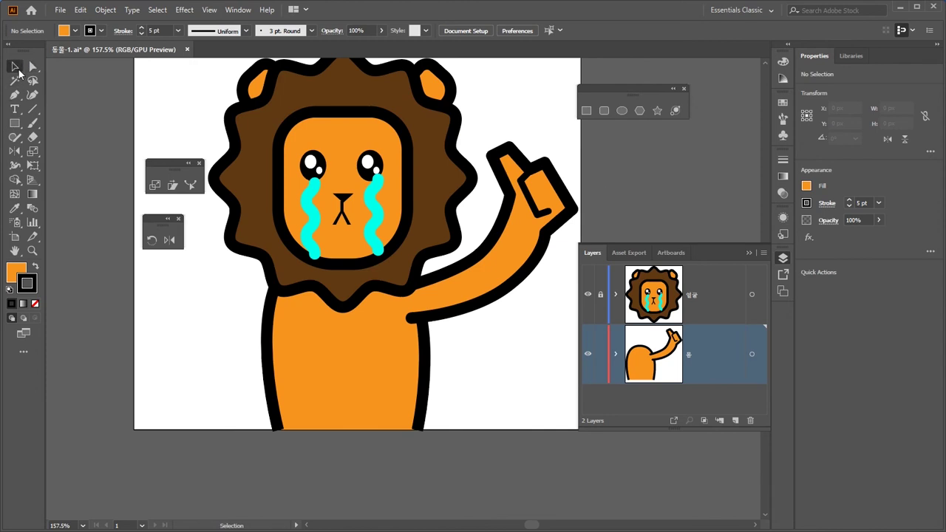
Step: Try moving the arm outline and the paw's inner line away separately, undoing each move
drag(271, 280, 246, 292)
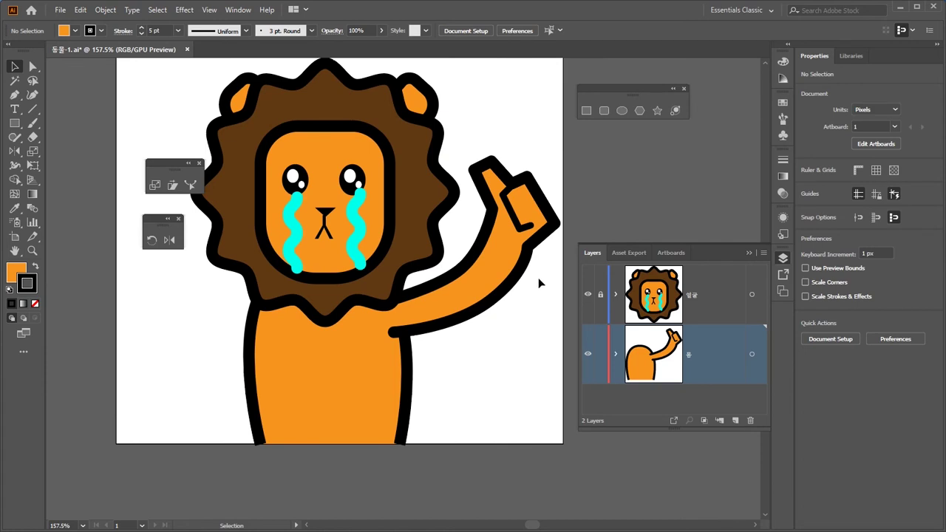
drag(538, 277, 490, 191)
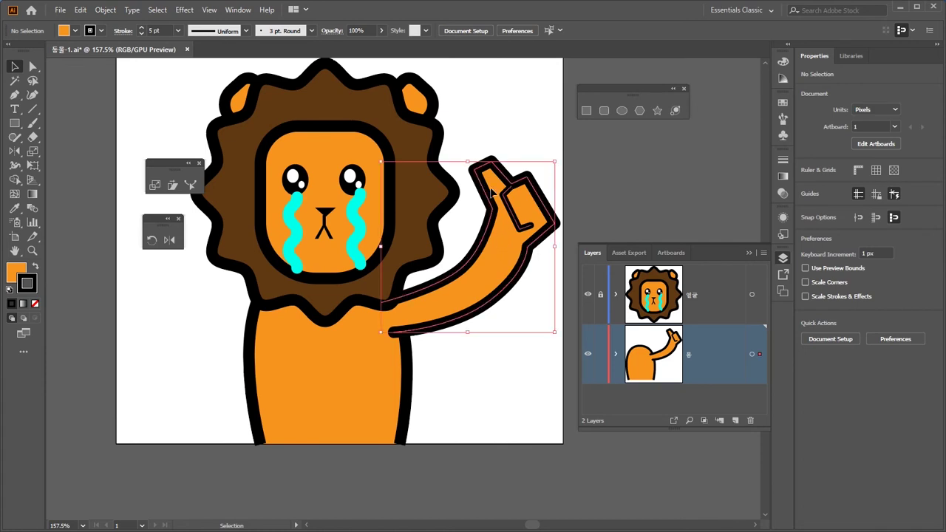
click(547, 214)
drag(547, 214, 625, 202)
key(ctrl+z)
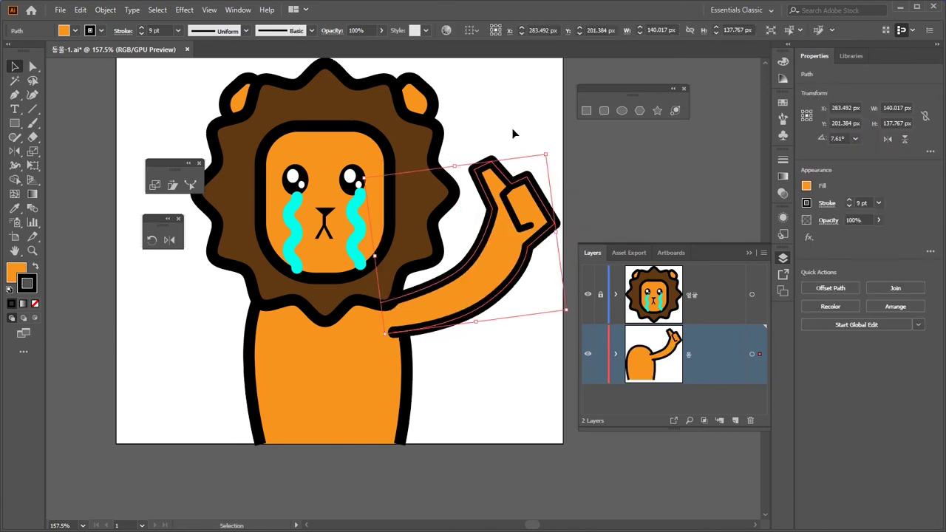
click(510, 131)
drag(523, 220, 624, 207)
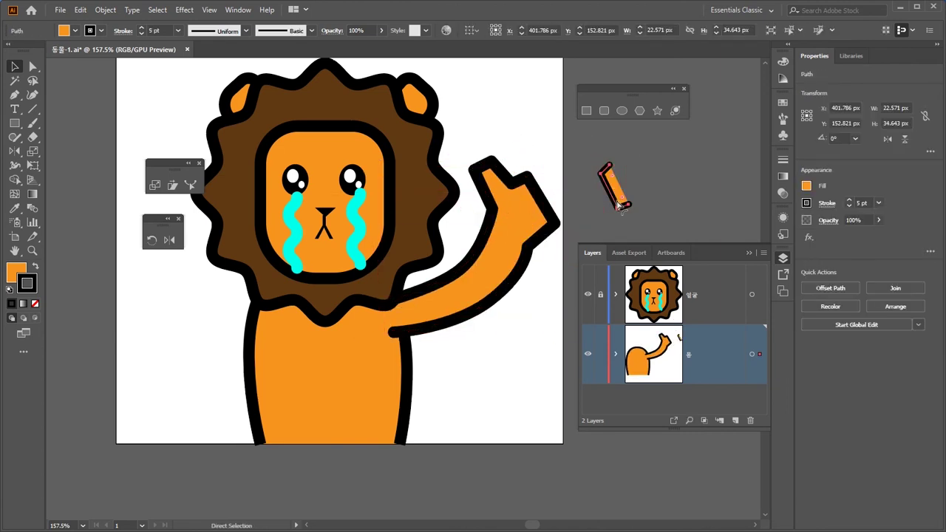
key(ctrl+z)
Step: Group the raised arm outline with the paw's inner line
click(494, 138)
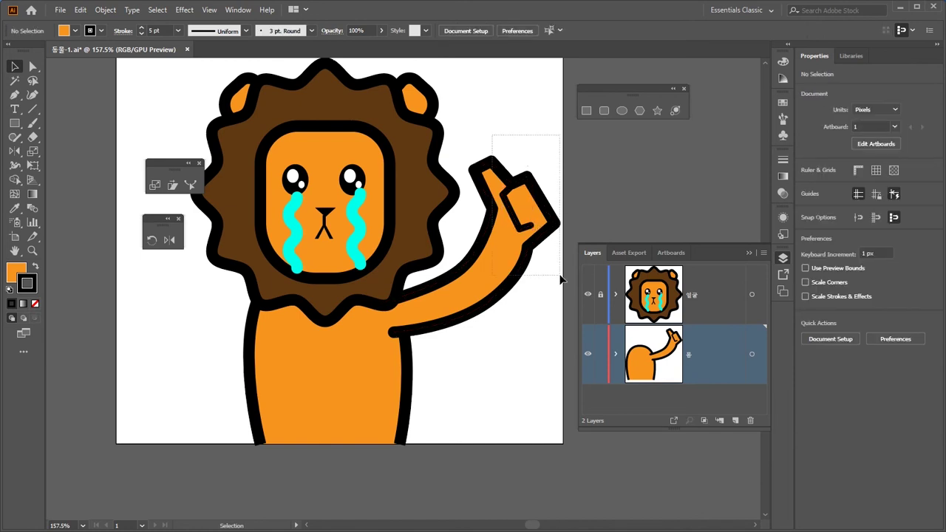
click(538, 248)
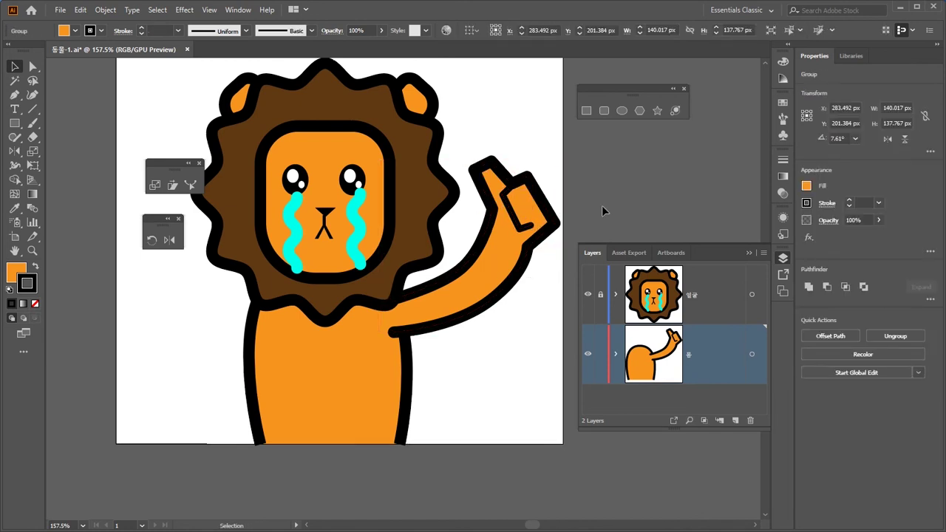
click(500, 328)
drag(500, 328, 527, 284)
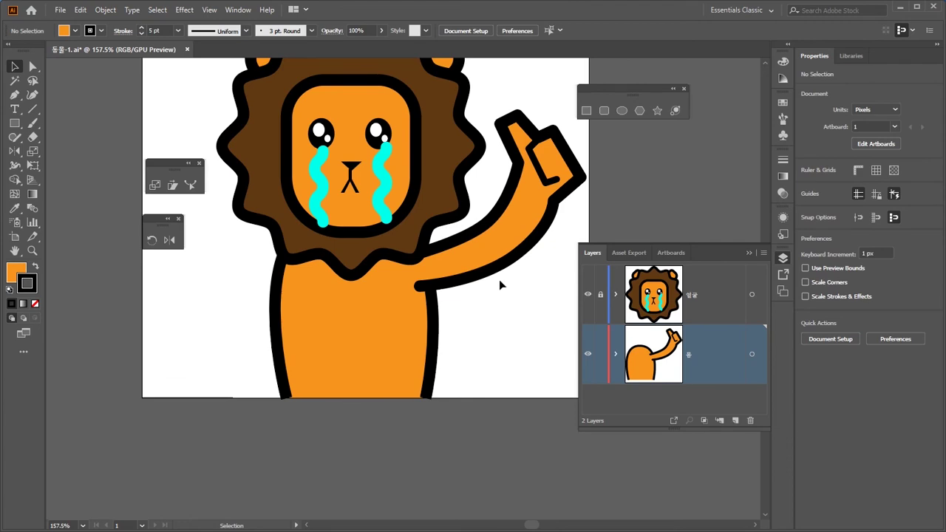
Step: Reflect a copy of the grouped arm across a vertical axis through the centre of the lion's face
click(498, 249)
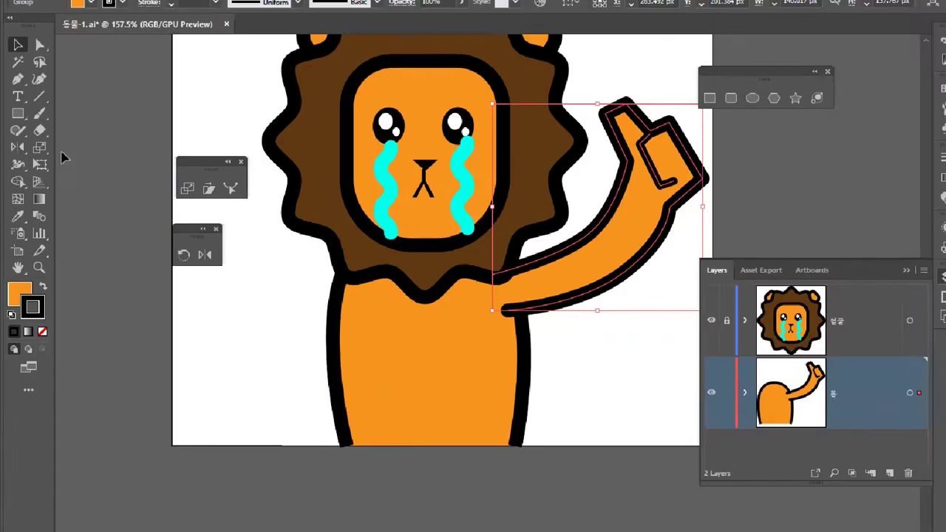
click(21, 148)
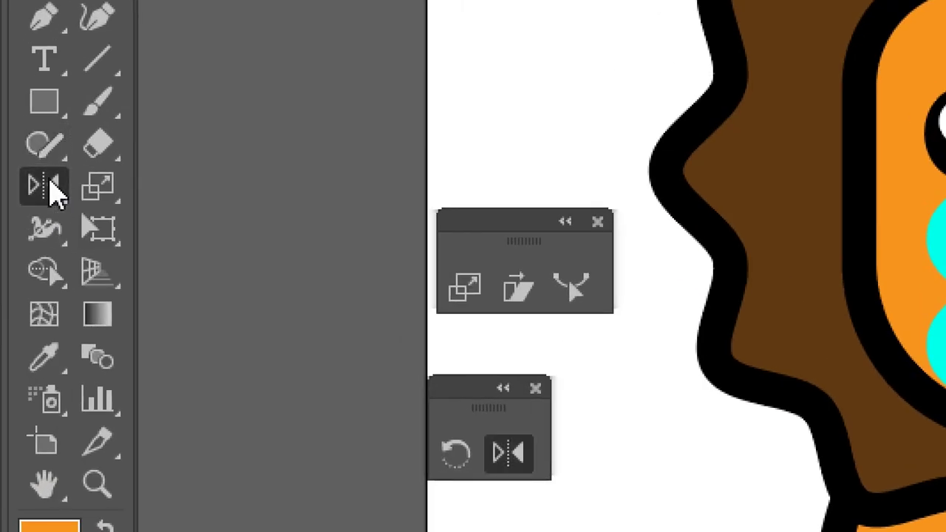
drag(50, 180, 172, 231)
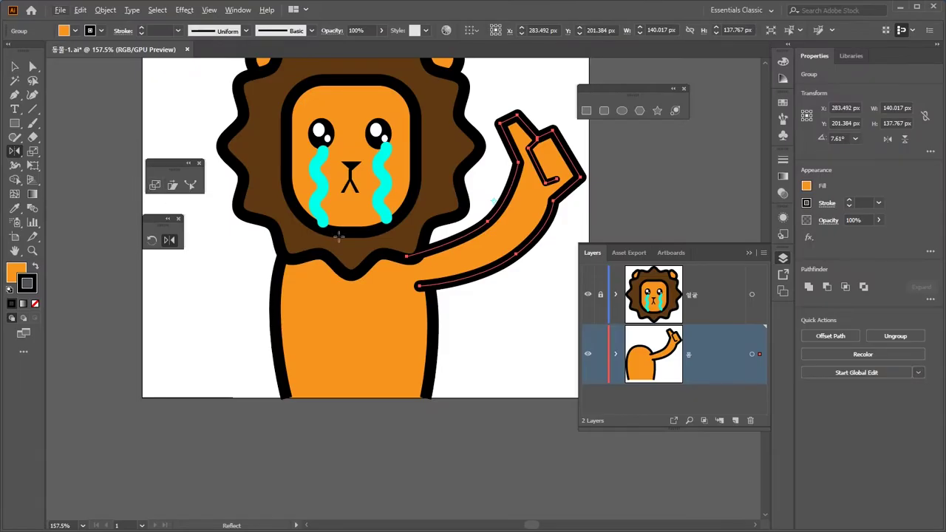
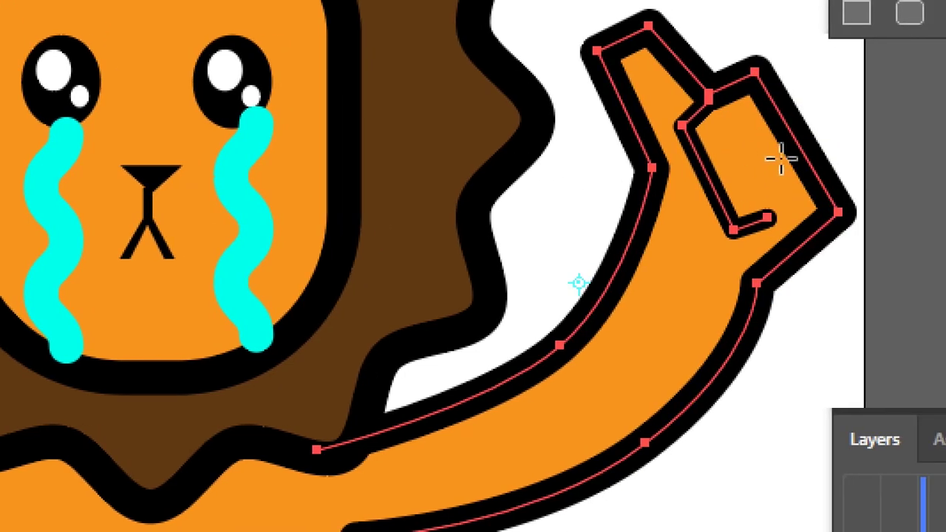
alt+click(148, 221)
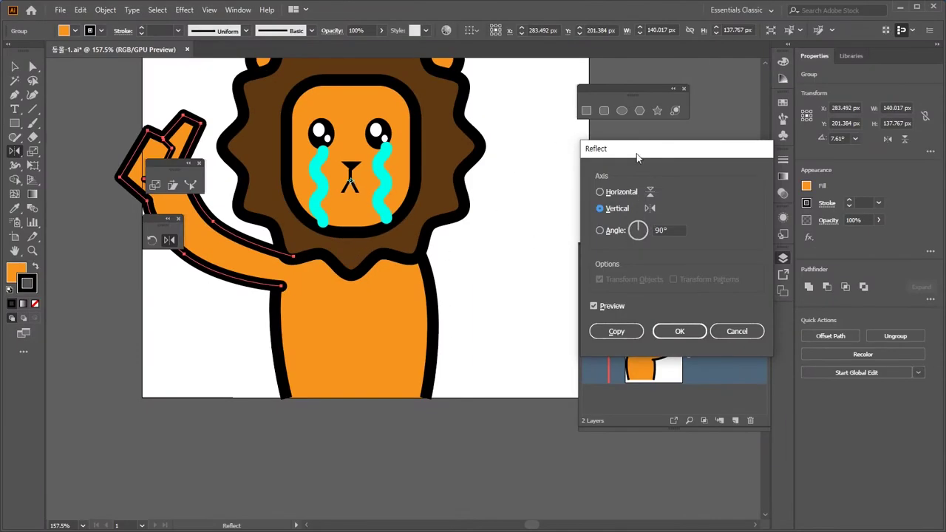
drag(635, 153, 453, 126)
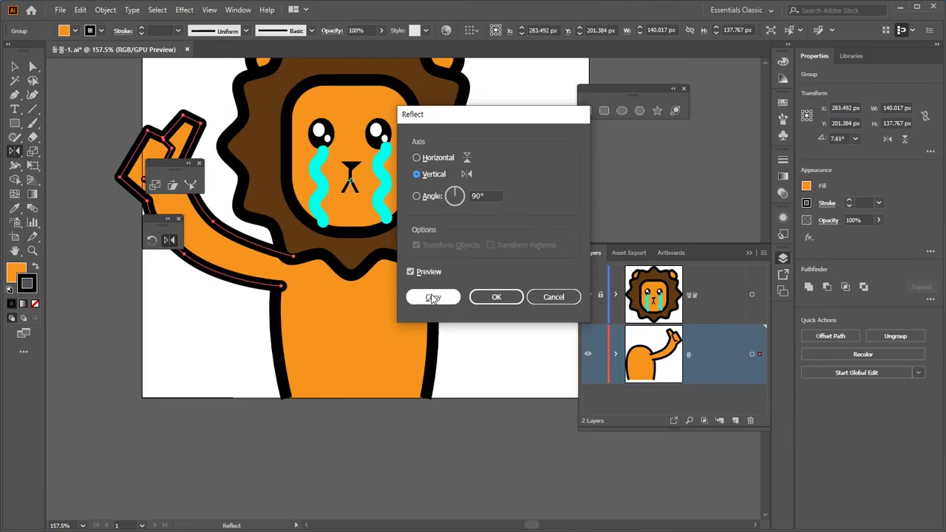
drag(455, 119, 354, 267)
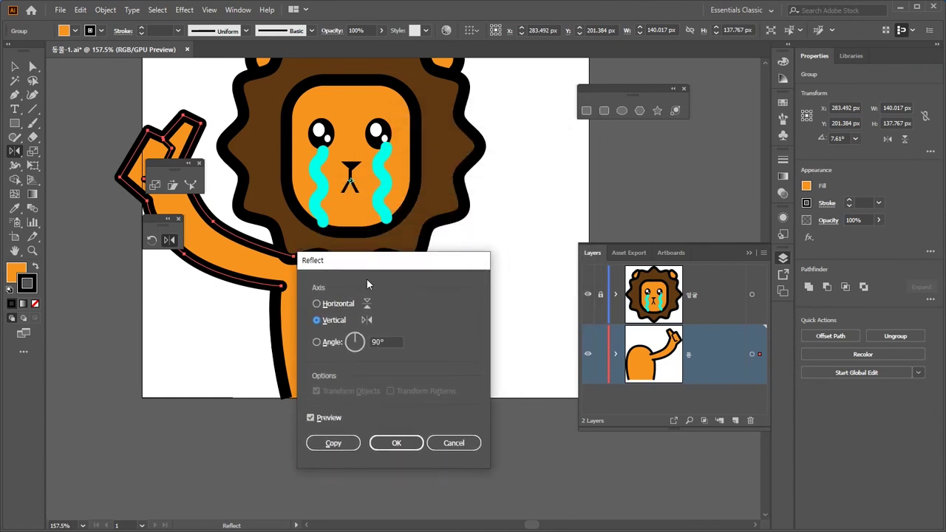
click(332, 444)
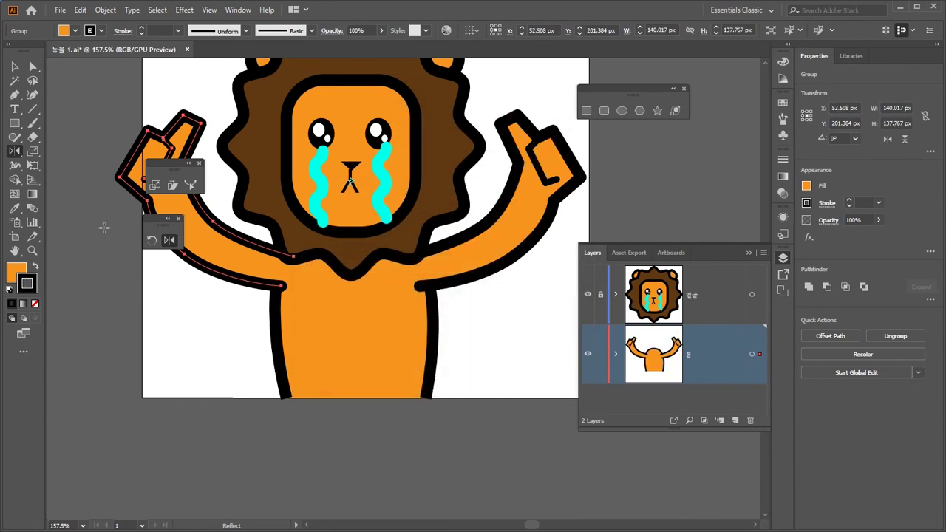
click(14, 67)
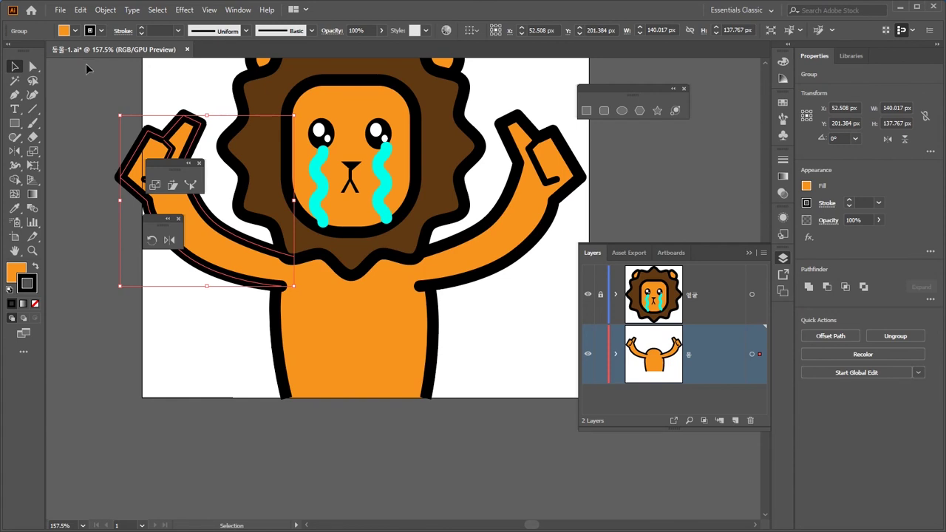
click(498, 344)
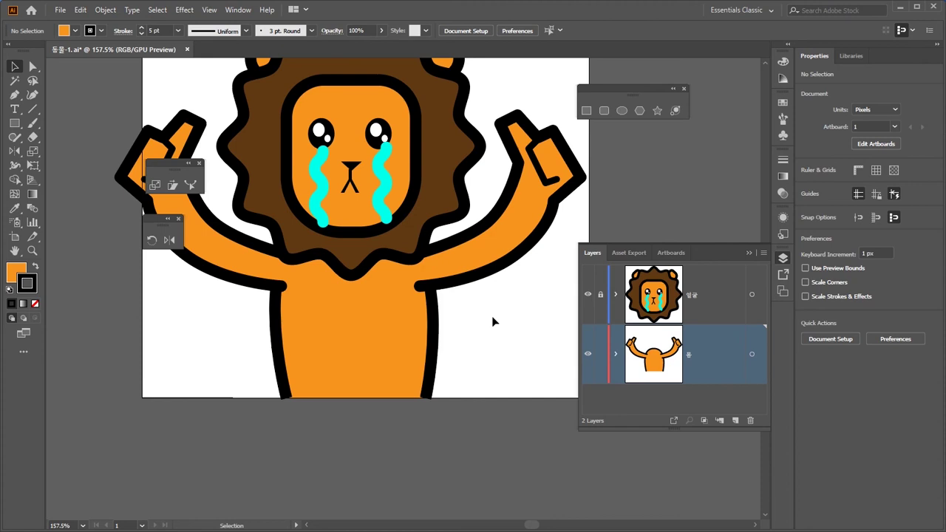
Step: Draw a belly ellipse about 79 px wide and 122 px high over the torso, extending below the artboard edge
key(space)
drag(496, 338, 496, 284)
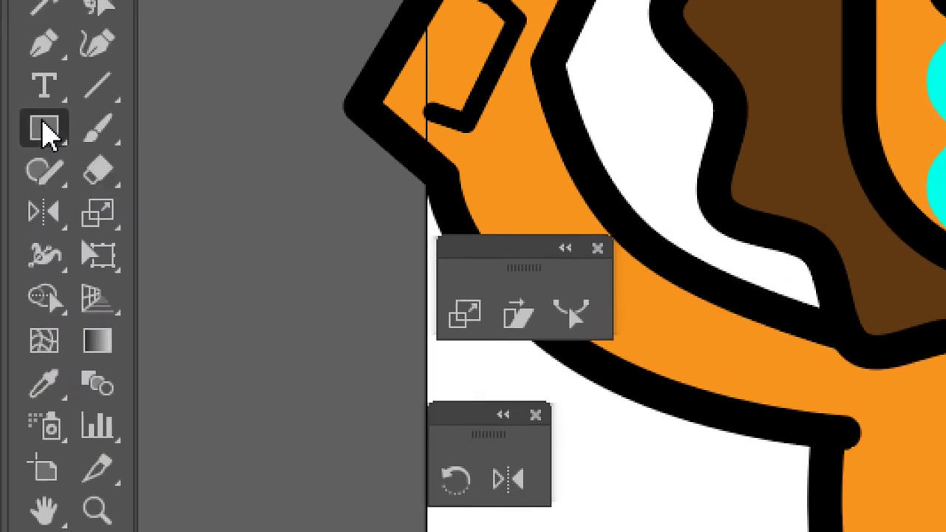
click(41, 130)
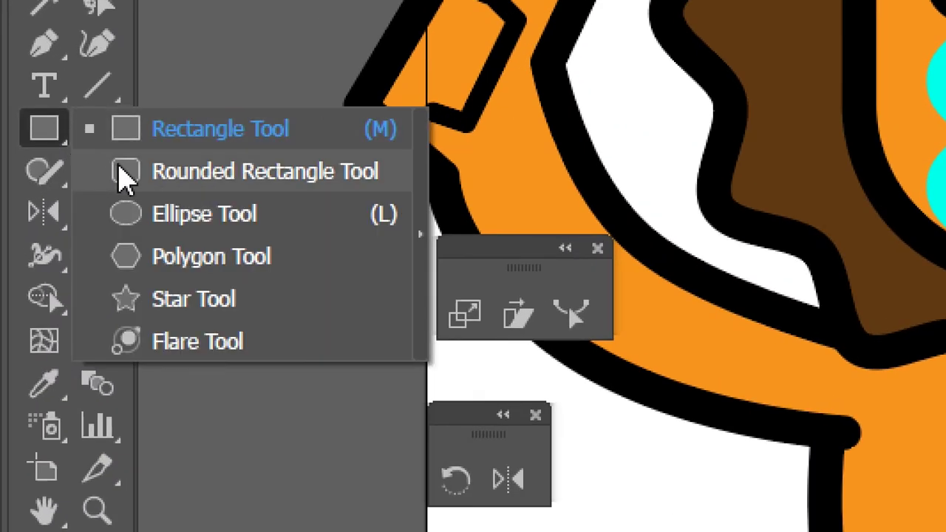
click(164, 216)
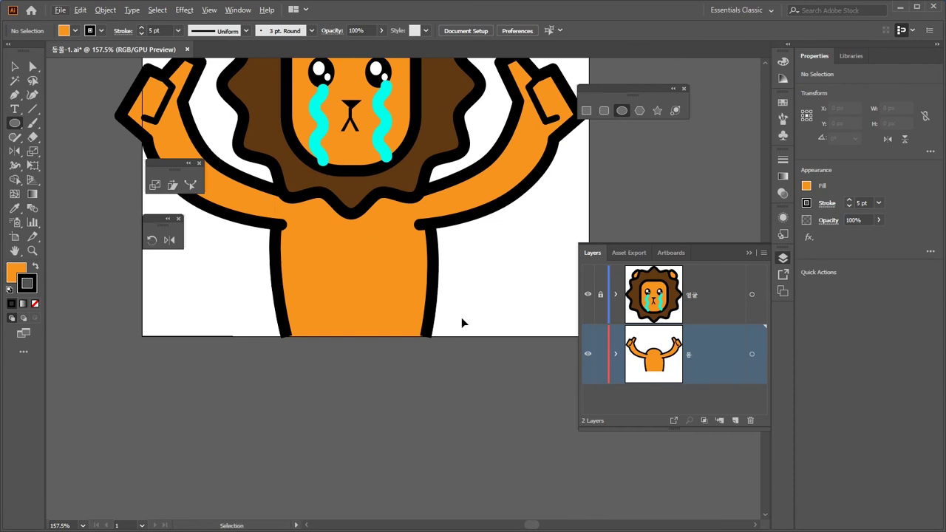
key(ctrl+a)
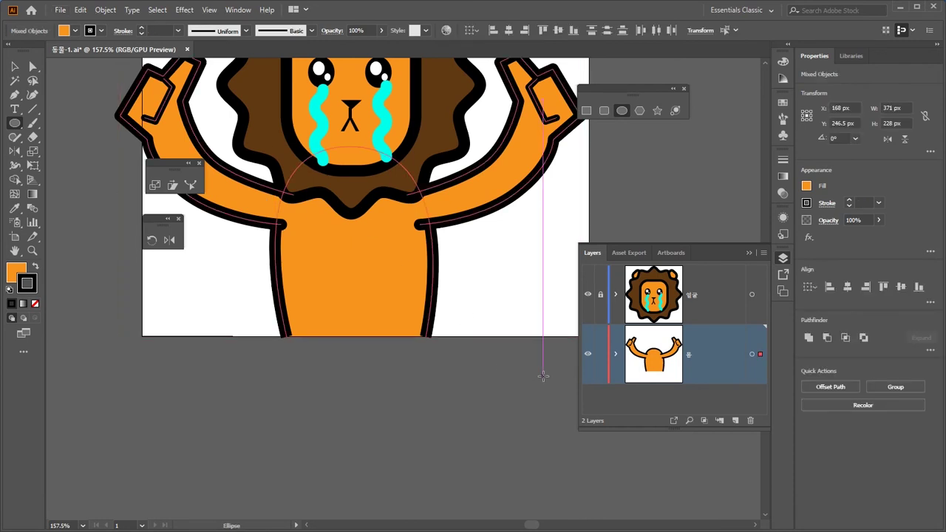
key(v)
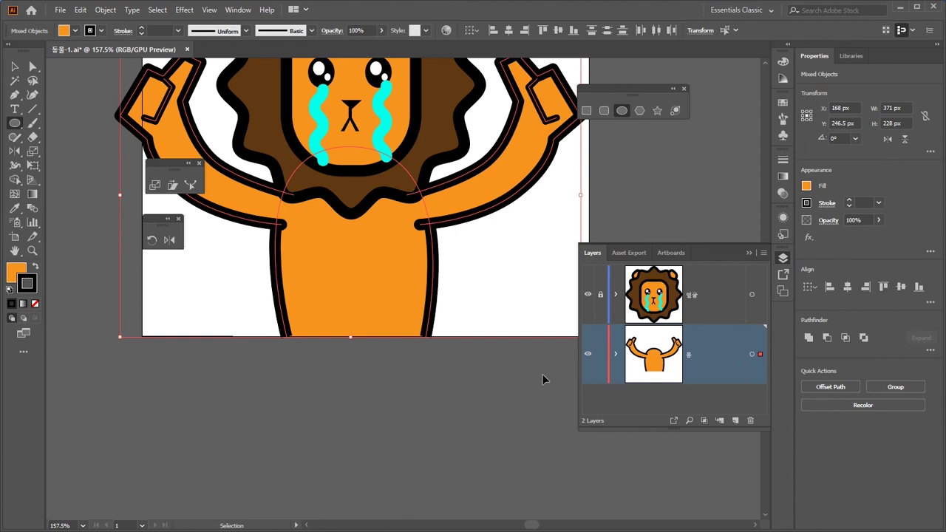
click(542, 380)
key(l)
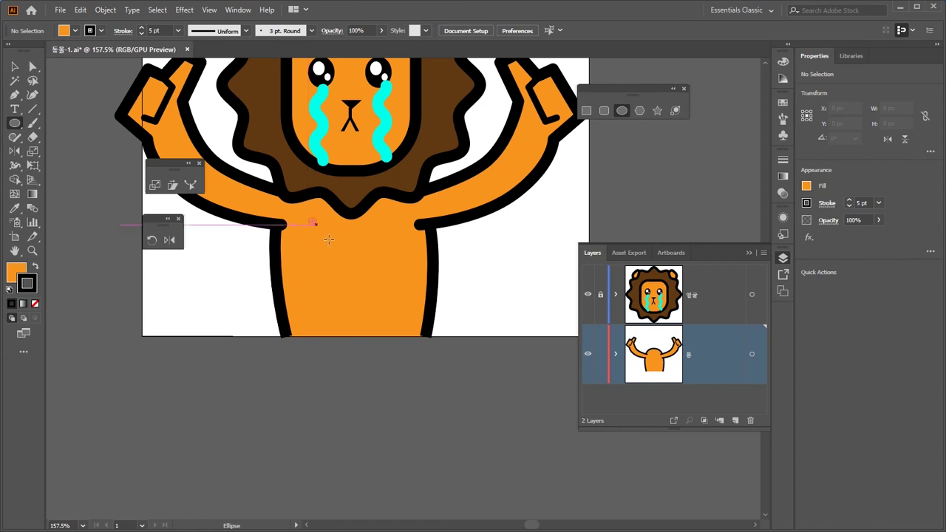
mouse_move(309, 217)
mouse_down()
mouse_move(407, 354)
mouse_move(401, 380)
mouse_move(406, 368)
mouse_up()
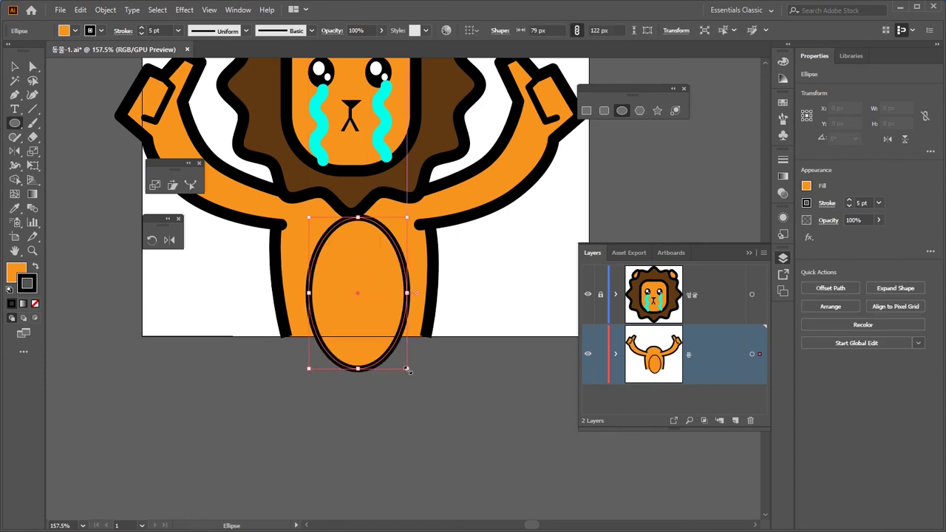
Step: Remove the belly ellipse's stroke and fill it with light peach FCCB9A
click(25, 283)
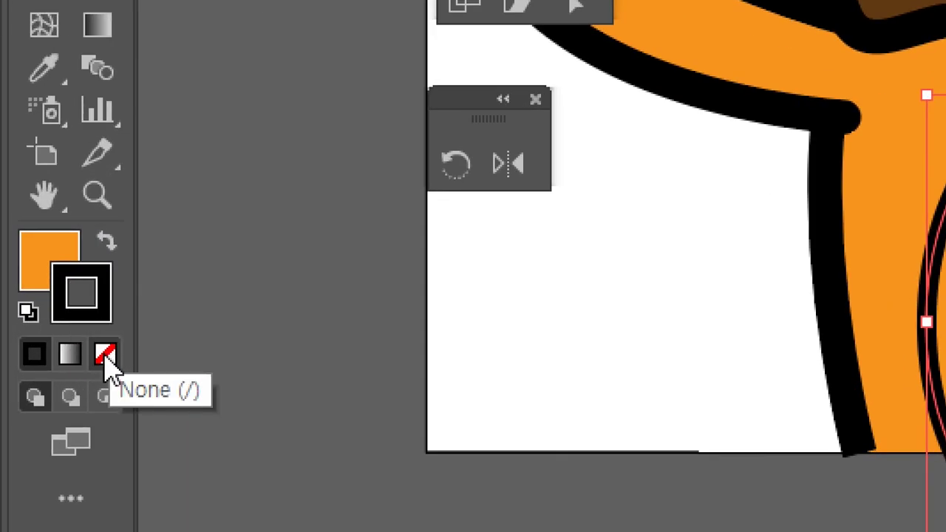
click(105, 355)
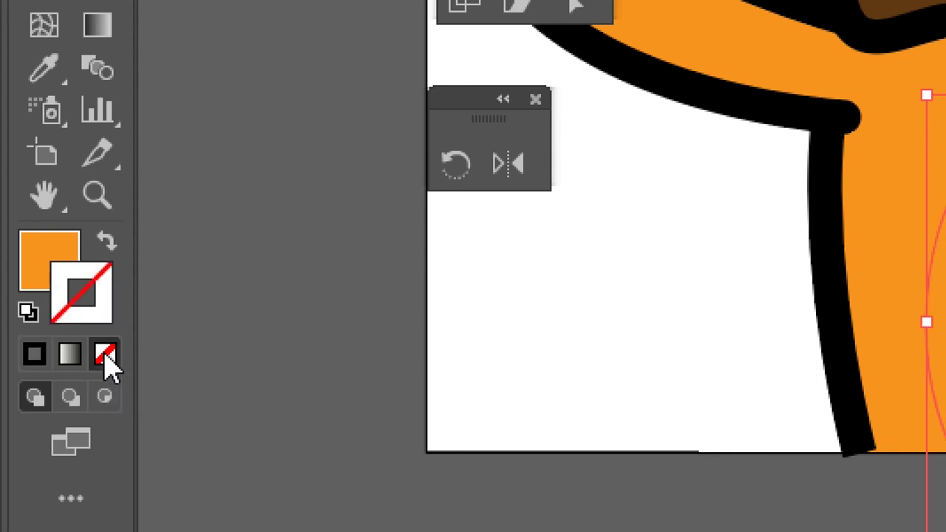
click(67, 264)
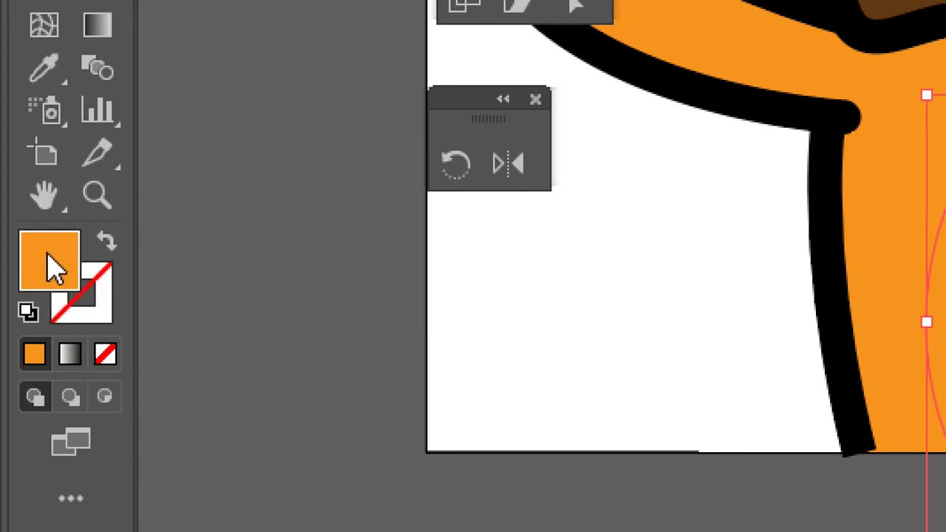
double_click(48, 258)
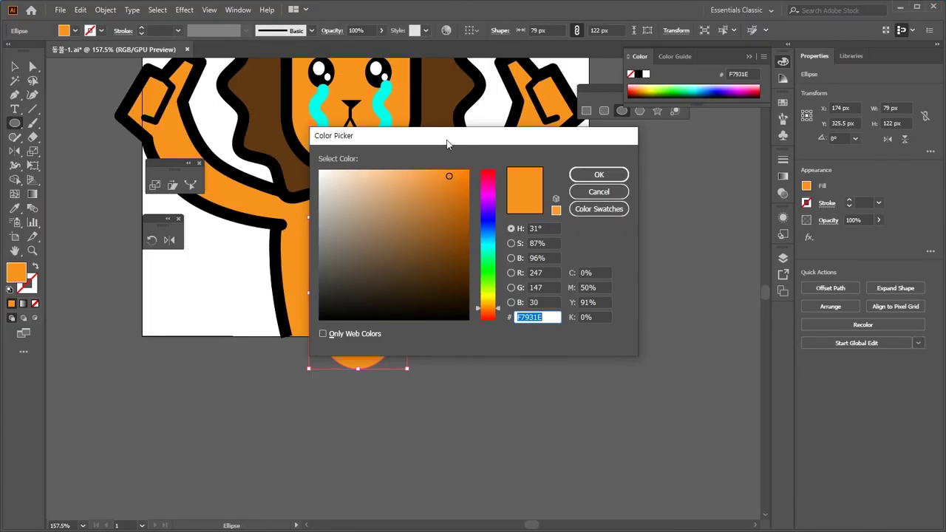
drag(449, 139, 606, 175)
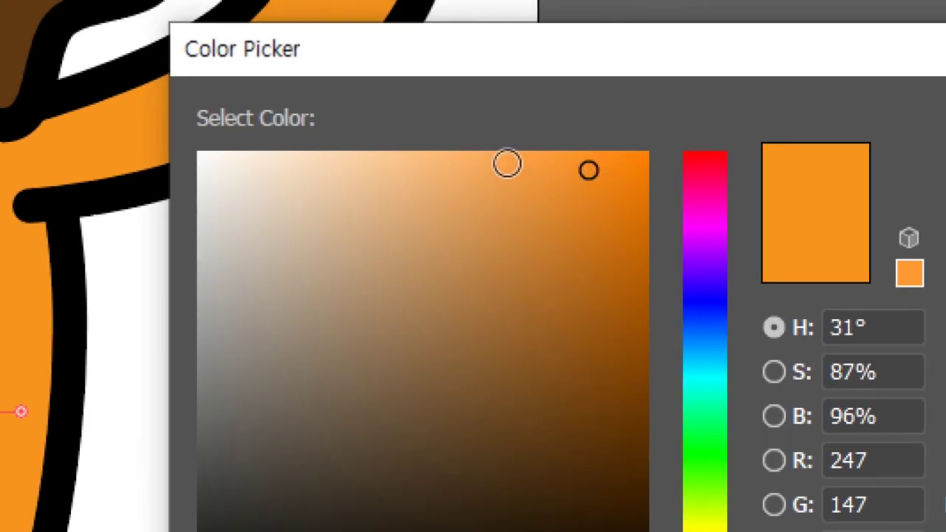
drag(507, 160, 376, 158)
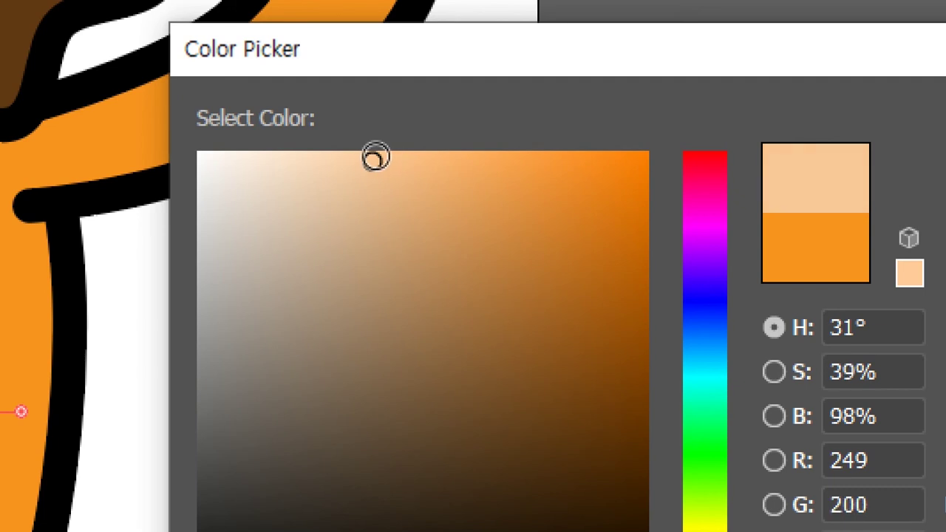
drag(376, 157, 372, 156)
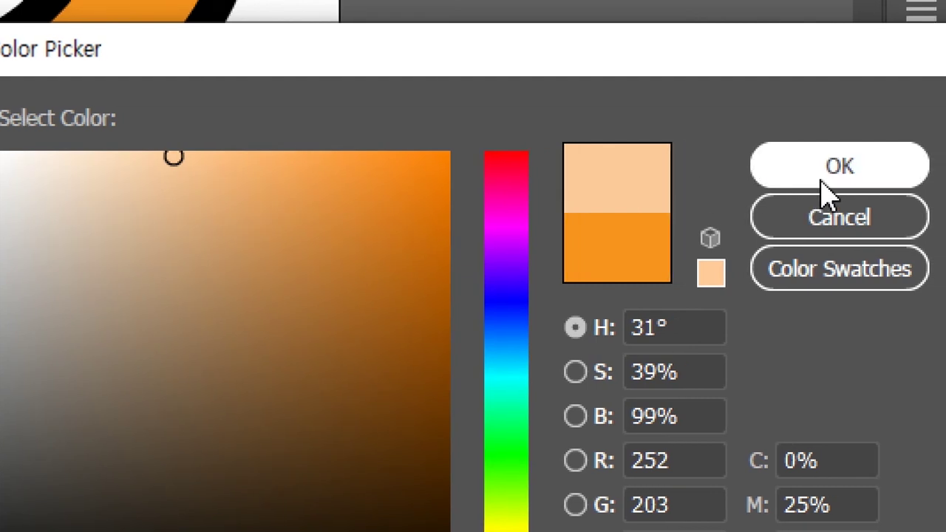
click(835, 180)
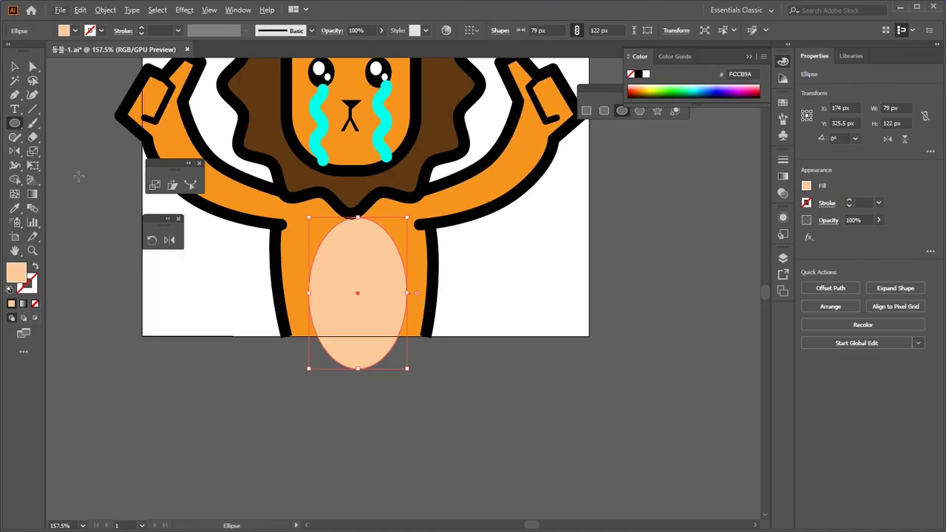
Step: Move the belly ellipse slightly up so its top tucks under the tip of the mane
click(15, 67)
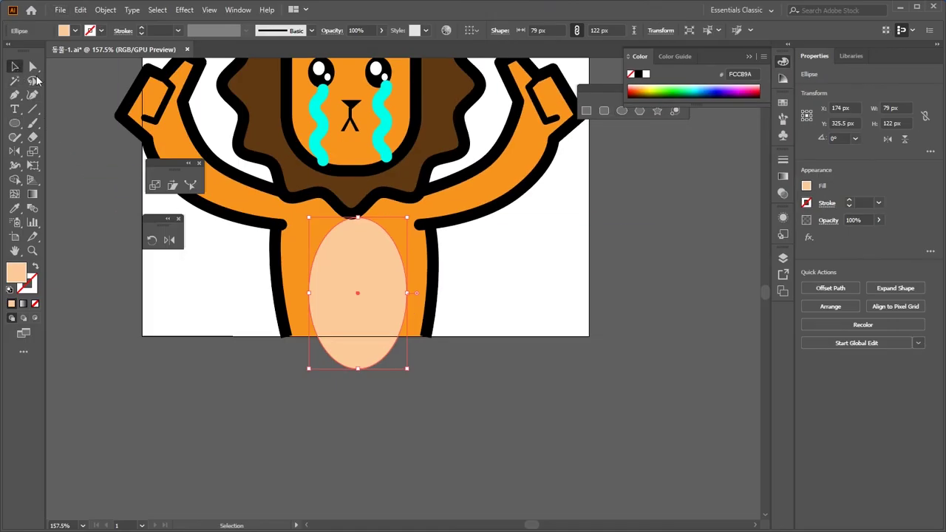
click(456, 451)
drag(359, 316, 356, 307)
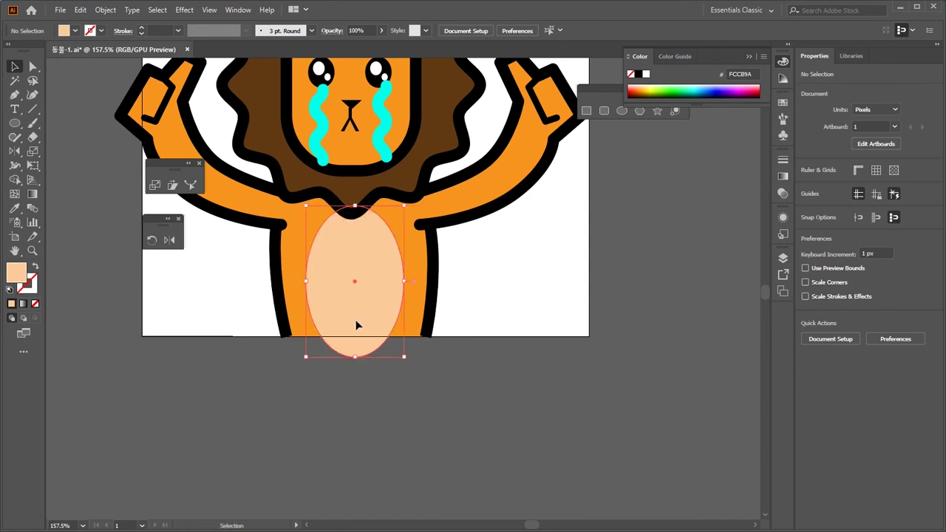
click(425, 427)
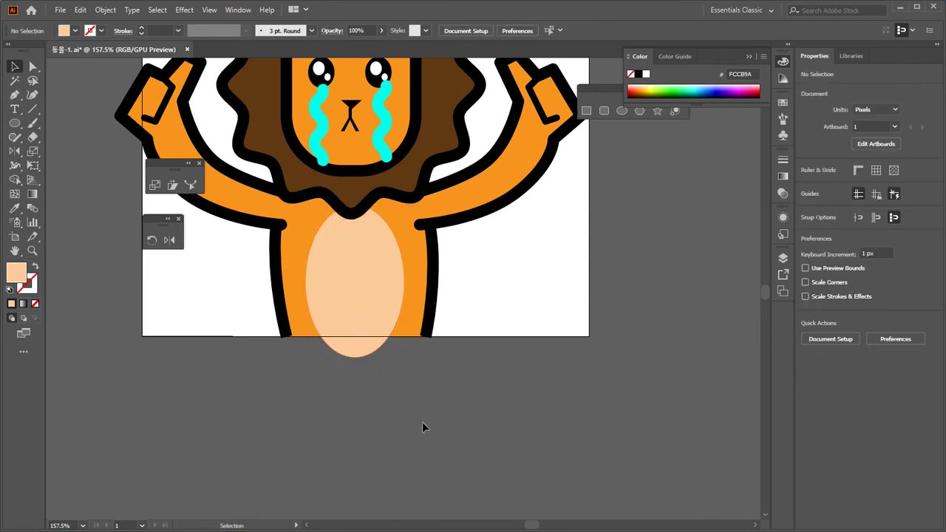
Step: Try raising only the belly ellipse's bottom anchor point to the artboard's lower edge, and undo the move
key(ctrl+equal)
key(ctrl+equal)
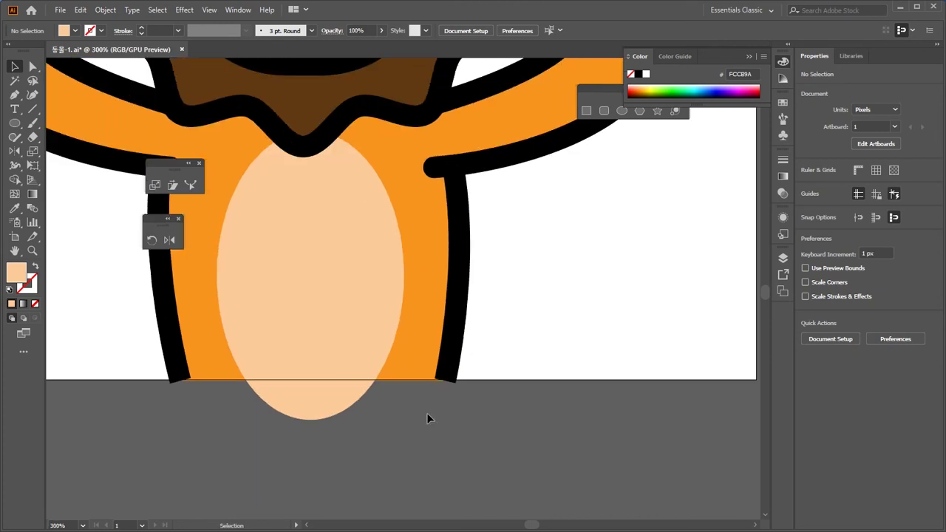
scroll(427, 419, left, 3)
click(429, 385)
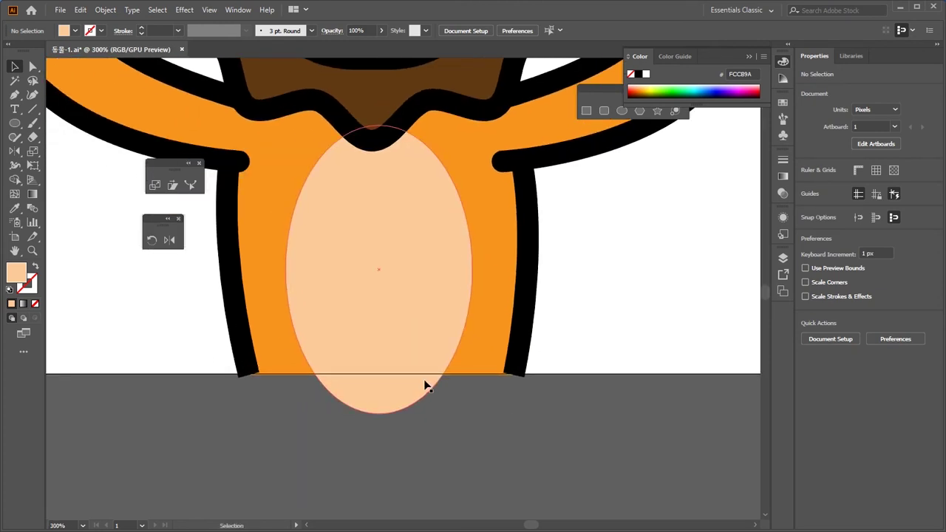
click(424, 385)
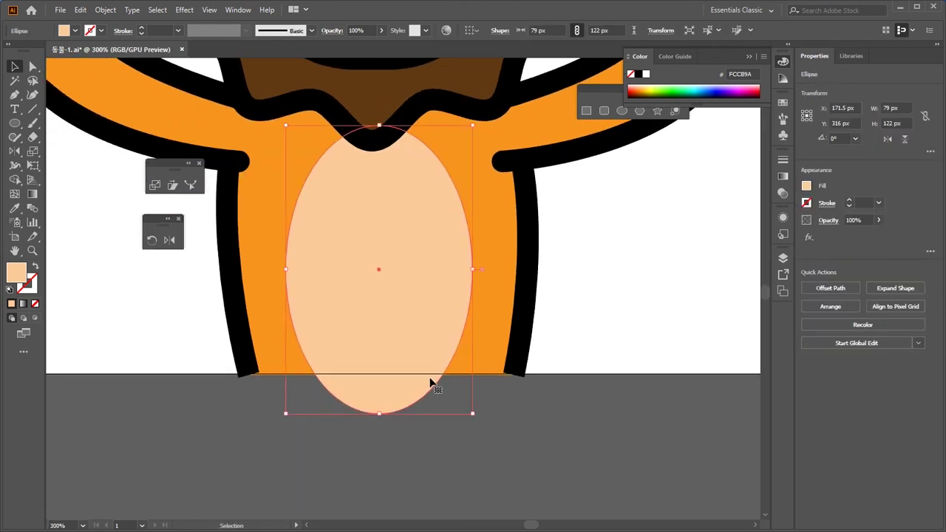
click(533, 451)
click(406, 365)
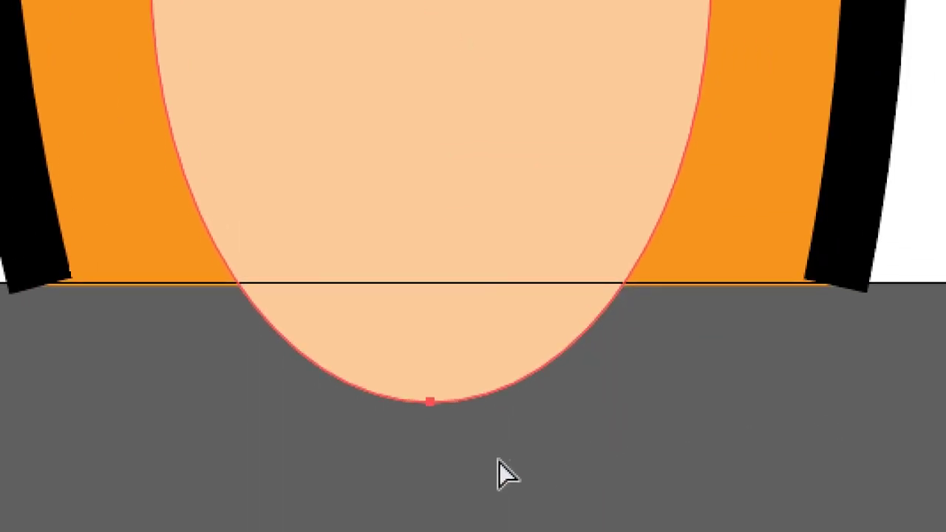
drag(396, 397, 432, 282)
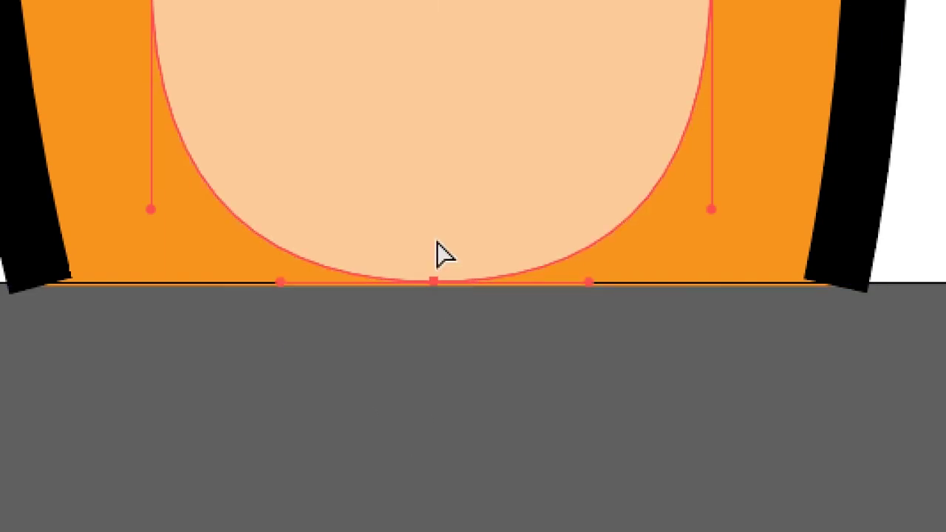
scroll(411, 79, up, 5)
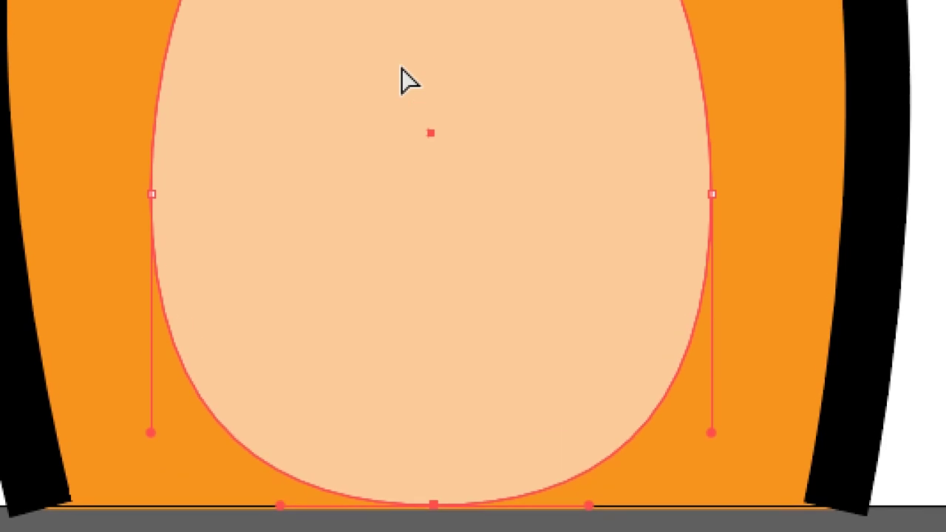
scroll(439, 433, down, 3)
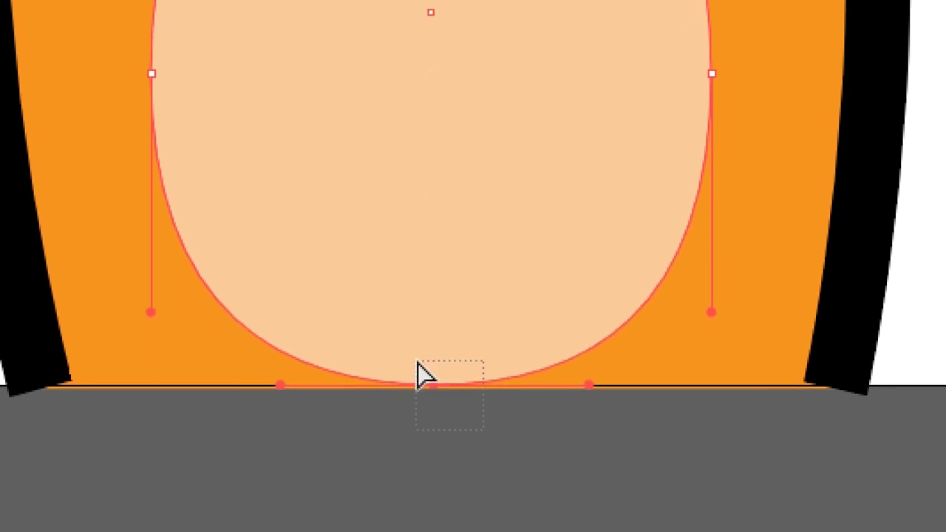
key(ctrl+z)
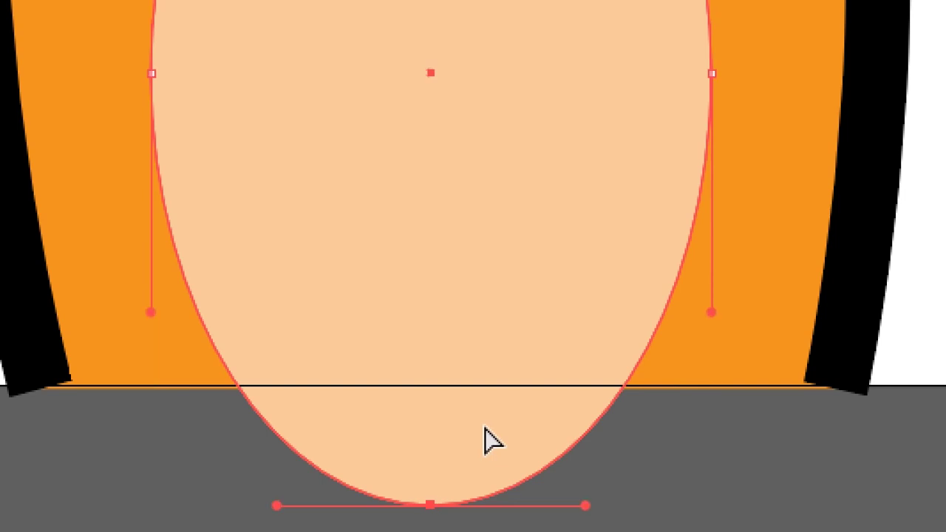
Step: Nudge the belly ellipse's bottom anchor point up to Y 351 px, just inside the artboard's lower edge
scroll(387, 471, down, 3)
drag(487, 448, 371, 368)
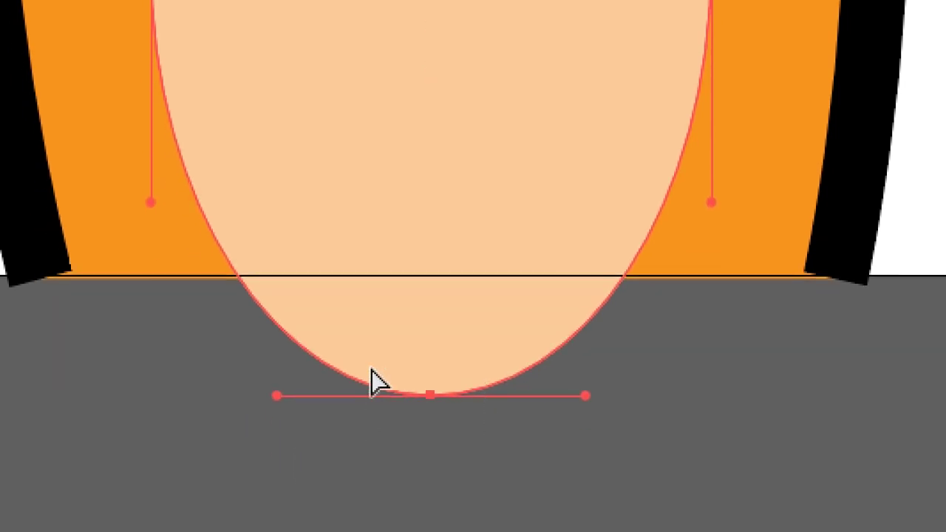
key(Up)
key(Up)
key(Up)
key(Up)
key(Up)
key(Up)
key(Up)
key(Up)
key(Up)
key(Up)
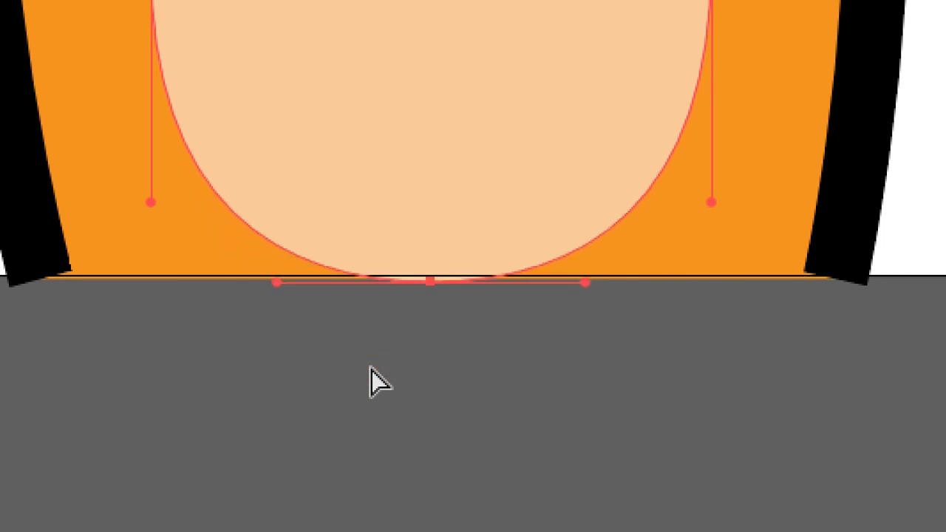
key(Up)
key(Up)
key(Up)
key(Up)
key(Up)
key(Up)
key(super)
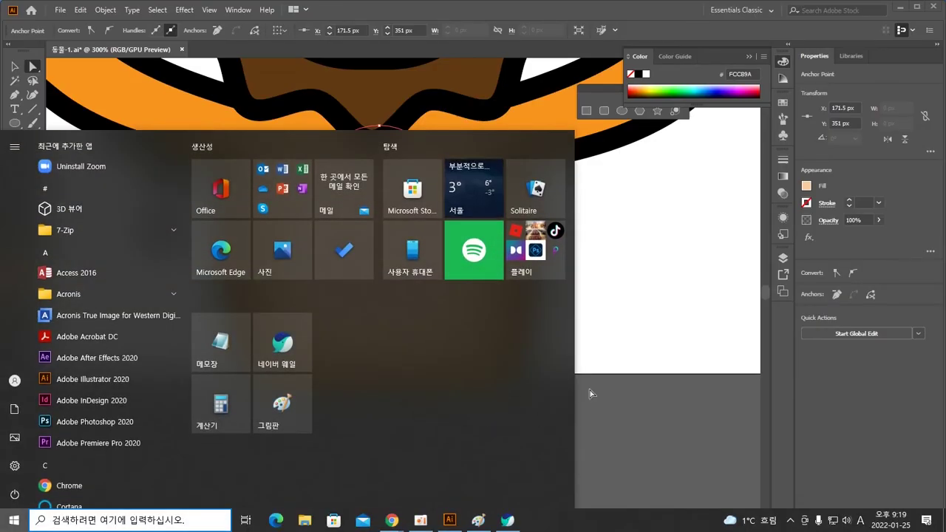
key(super)
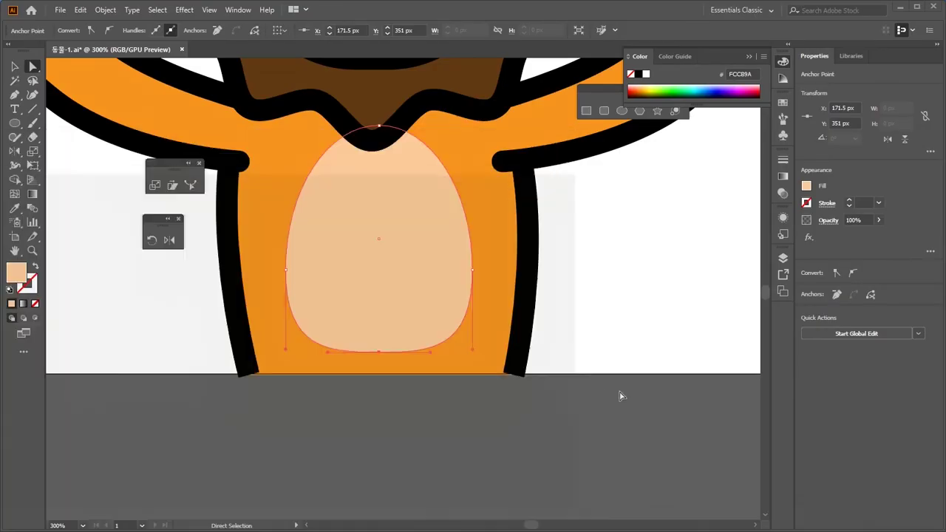
Step: Nudge the belly's bottom anchor point back down 6 px to Y 357 px
drag(582, 345, 606, 375)
click(503, 446)
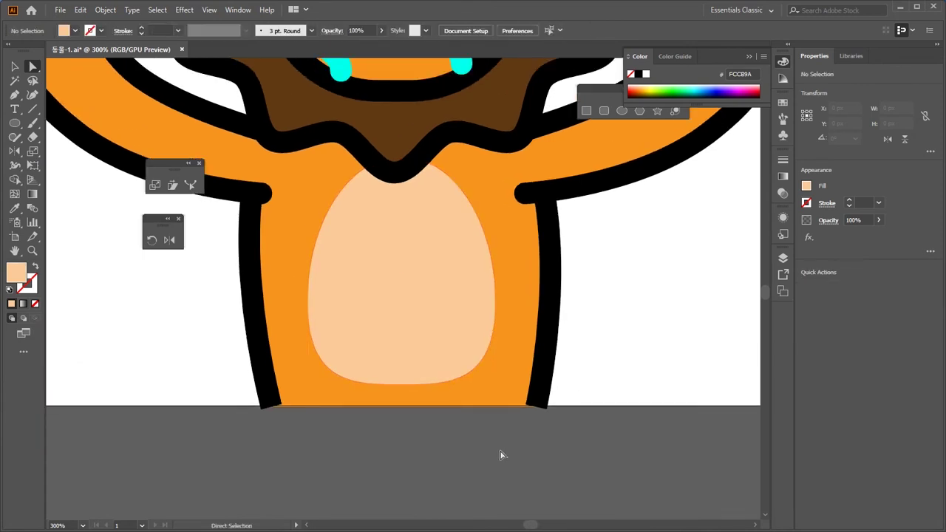
click(376, 380)
key(Down)
key(Down)
key(Down)
key(Down)
key(Down)
key(Down)
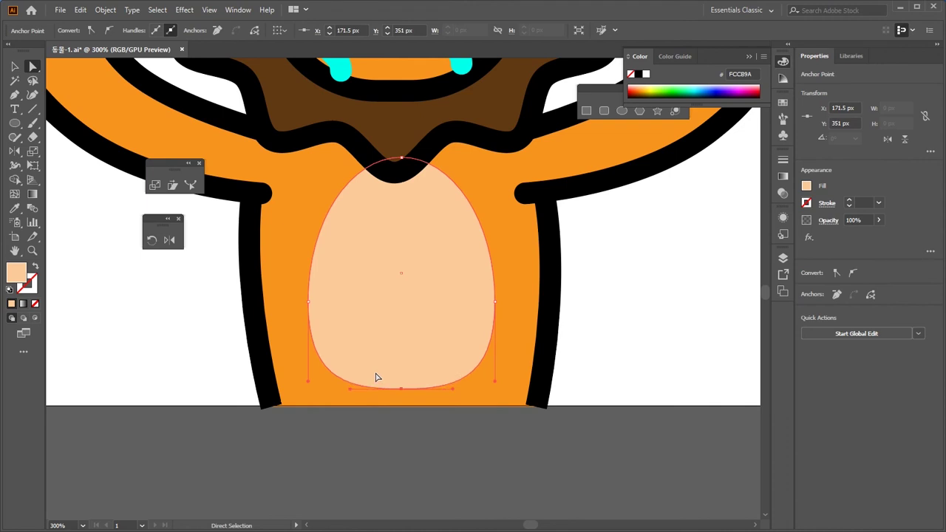
click(619, 338)
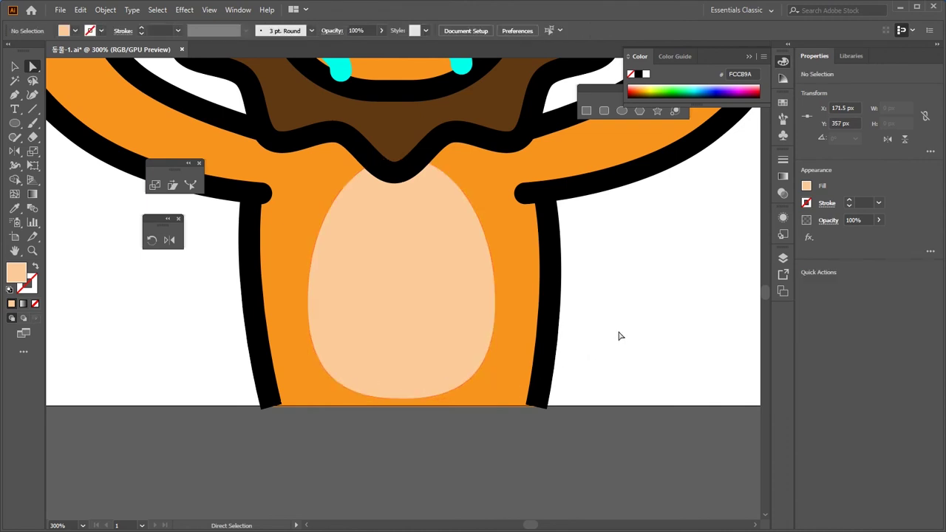
Step: Close the floating Scale and Rotate/Reflect tool sets and save the document
key(space)
drag(595, 301, 606, 348)
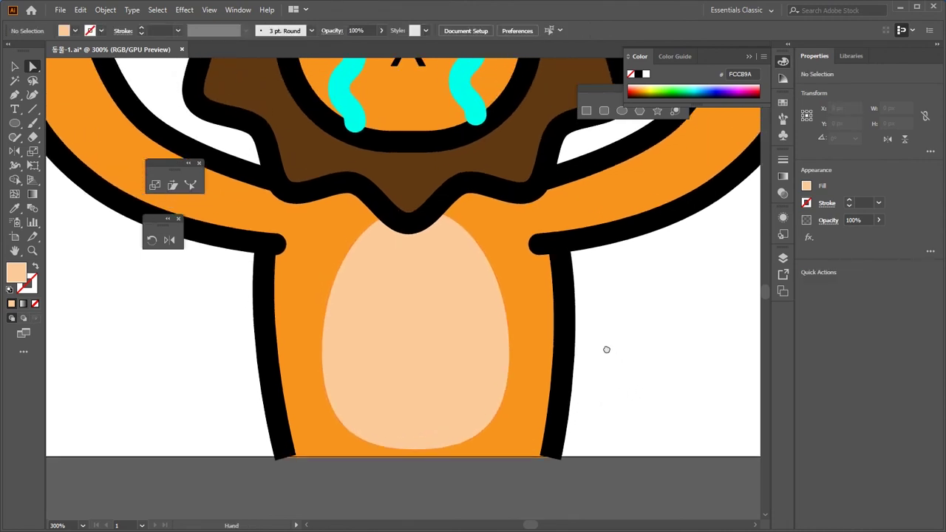
key(ctrl+0)
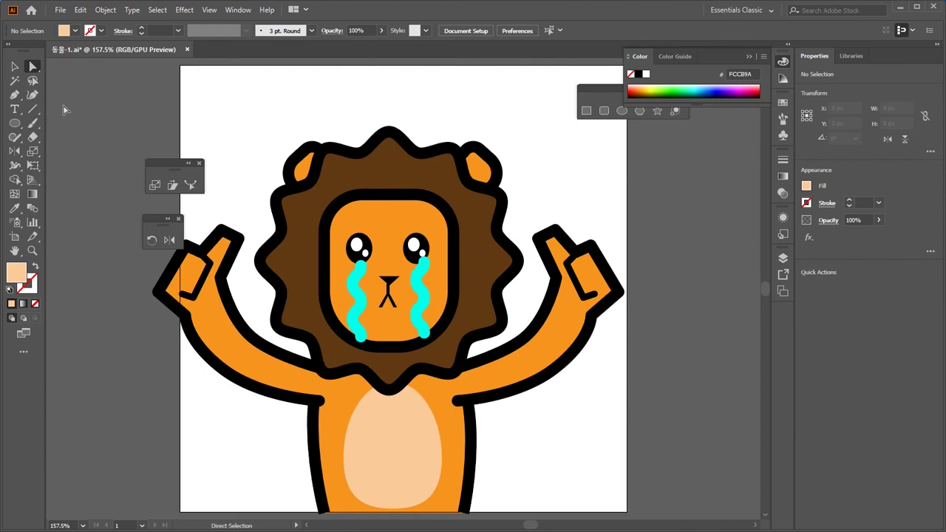
key(v)
key(space)
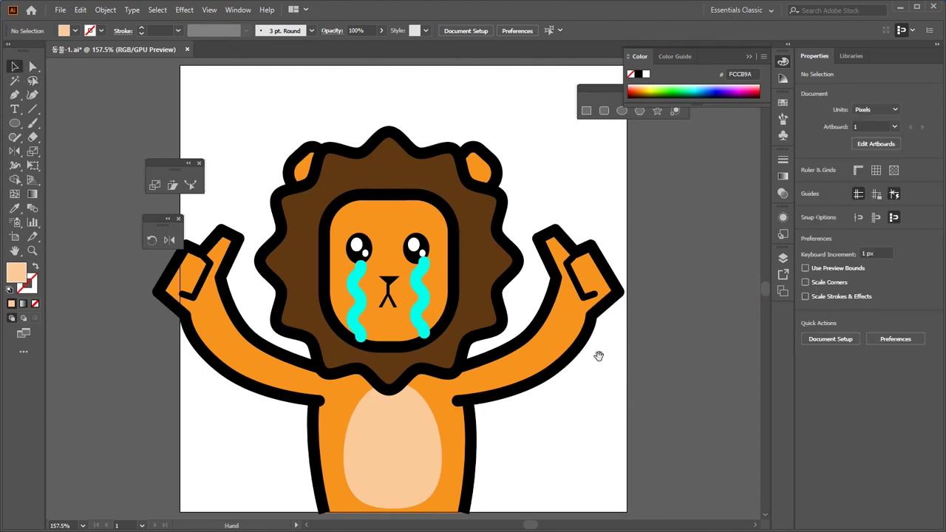
drag(599, 355, 623, 322)
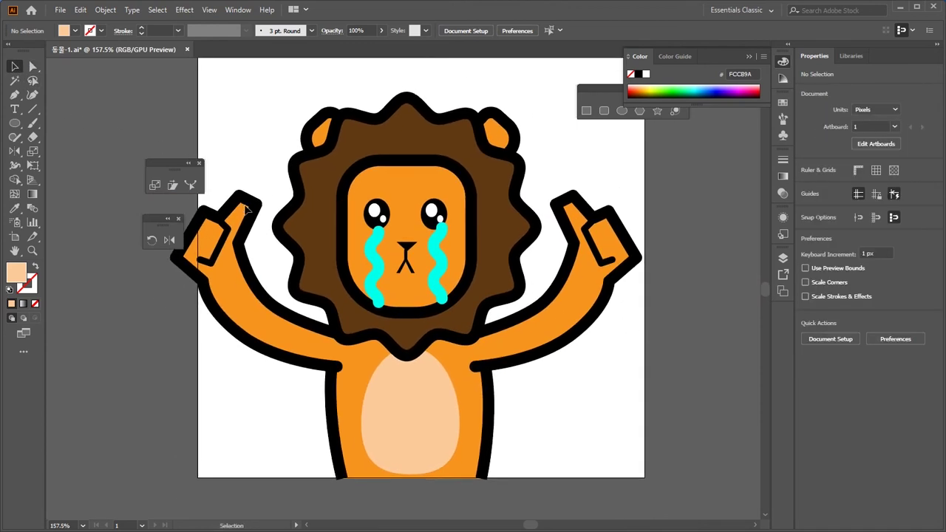
click(198, 162)
click(177, 219)
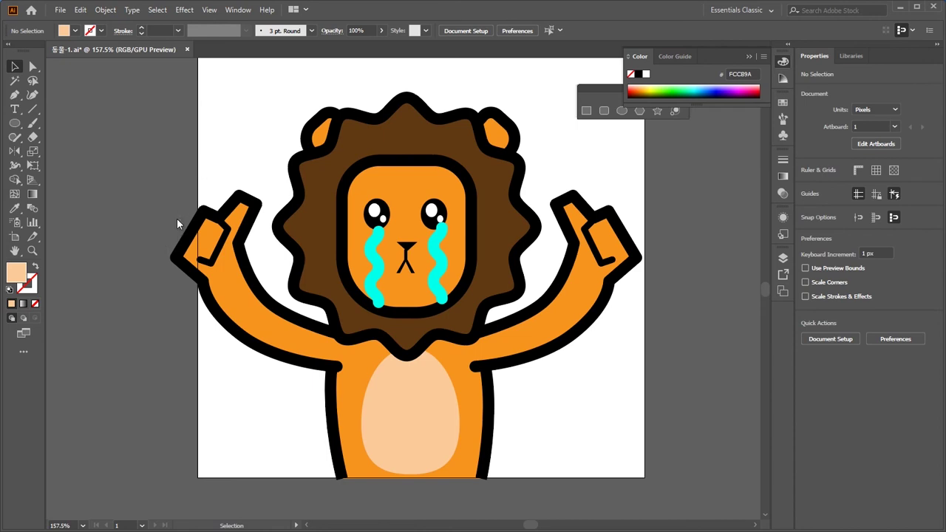
key(ctrl)
key(ctrl+s)
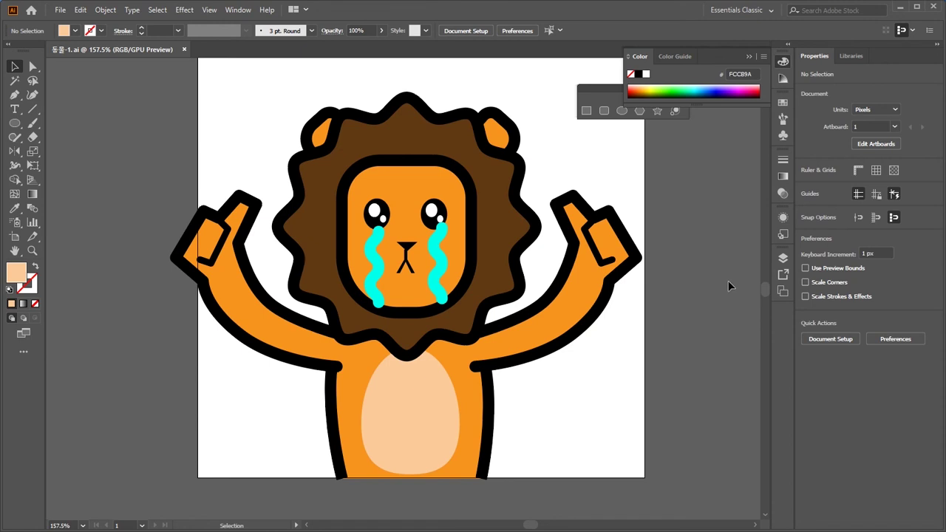
Step: Lock the body layer 몸 and unlock the face layer 얼굴
key(F7)
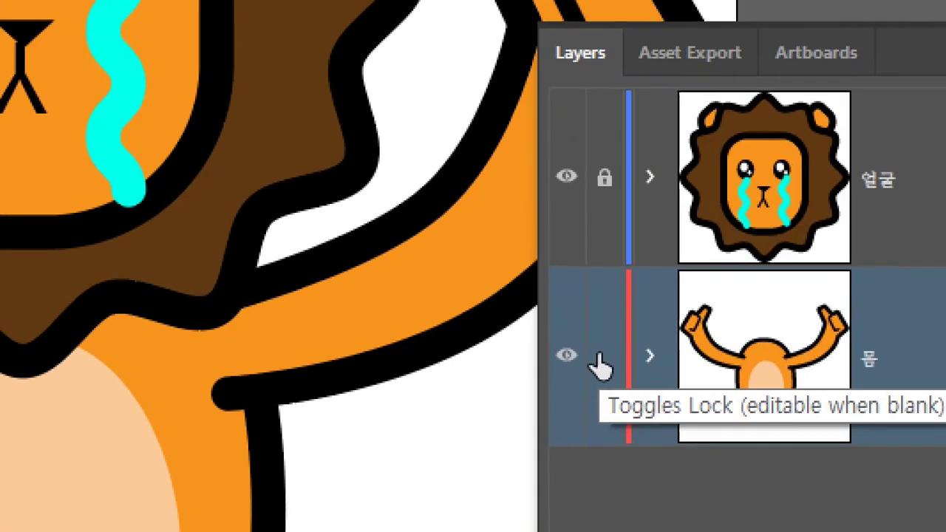
click(600, 365)
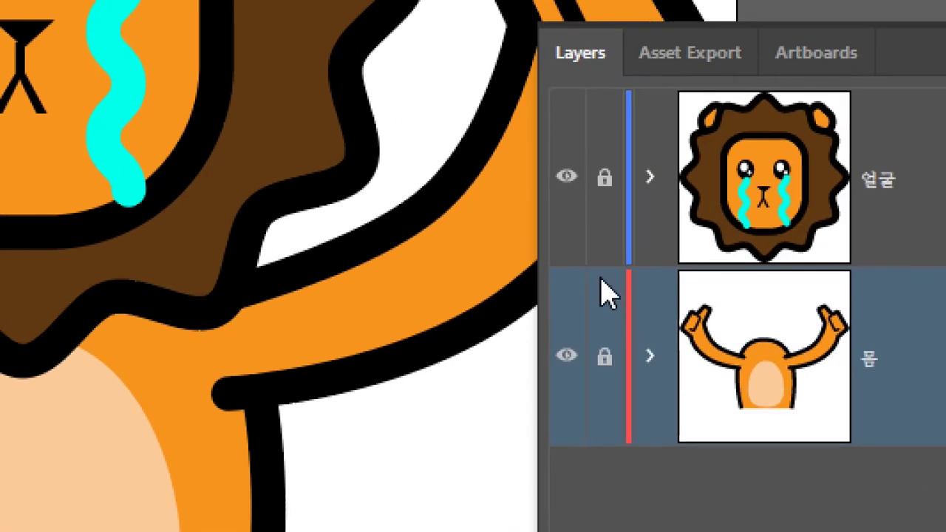
click(606, 183)
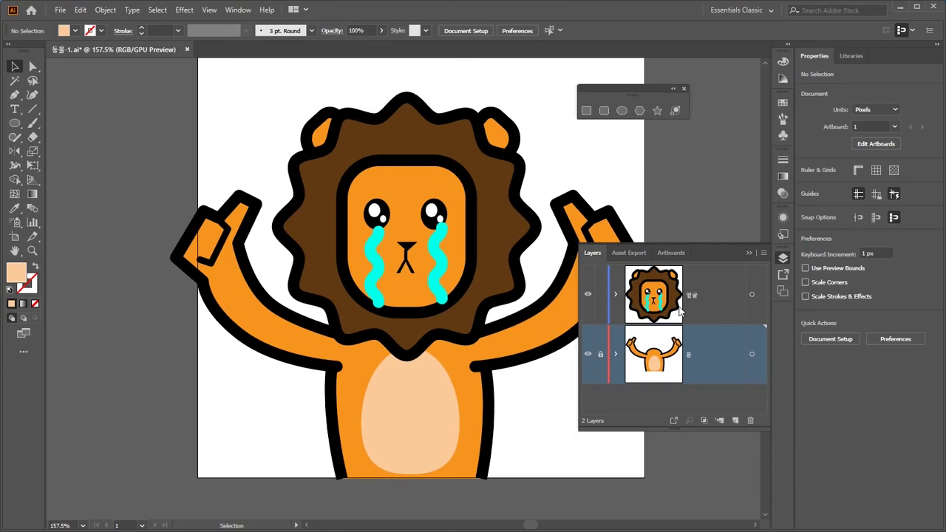
Step: Save the document, and start saving it again in the Adobe PDF (*.PDF) format
key(ctrl+s)
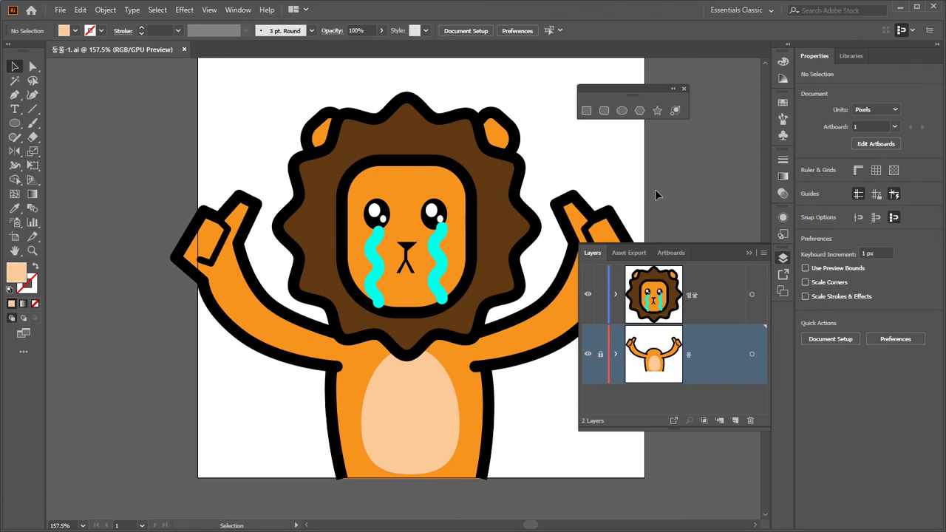
drag(654, 189, 642, 181)
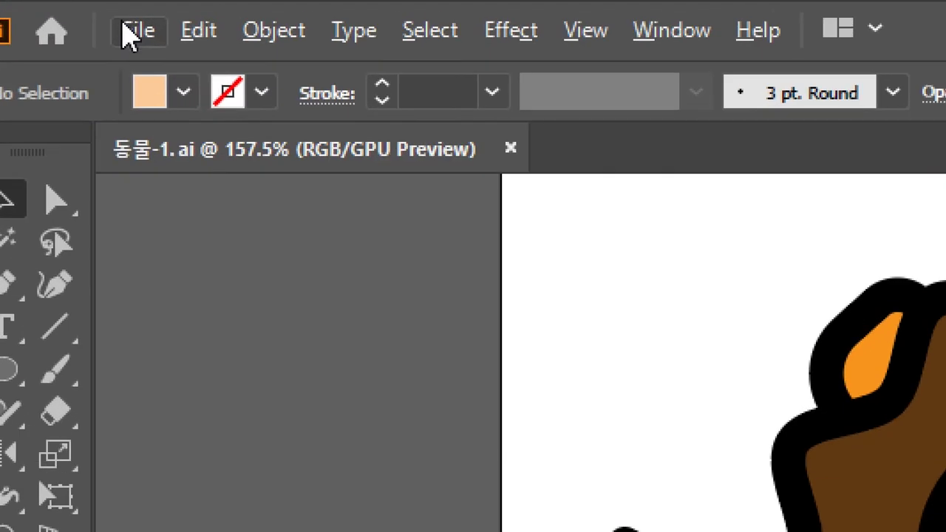
click(57, 11)
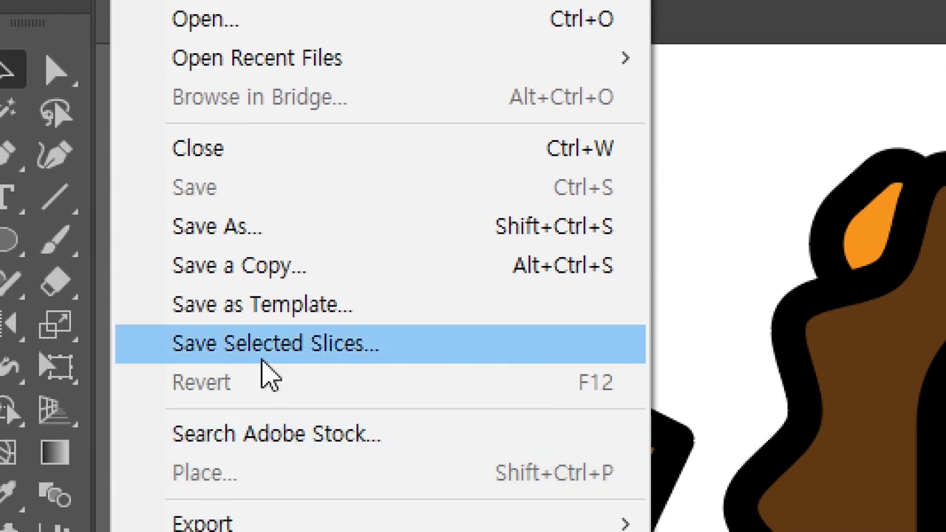
click(490, 242)
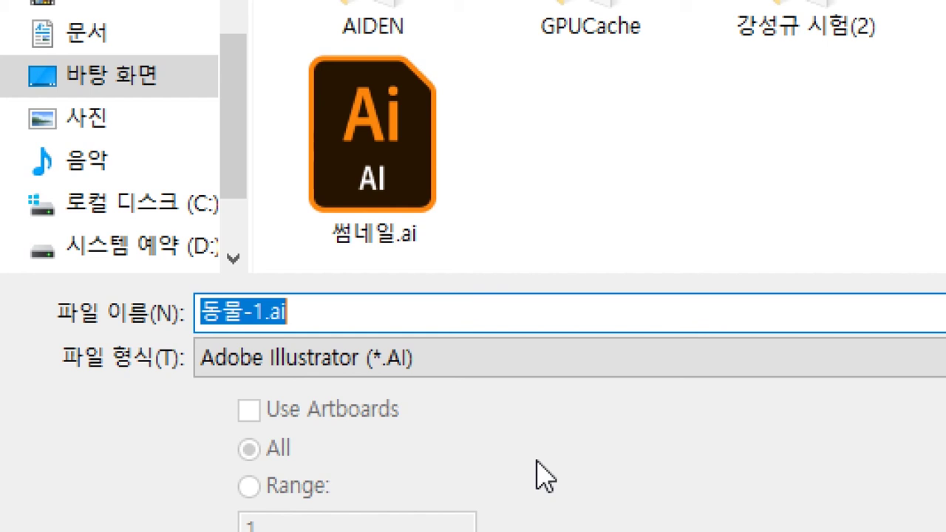
click(421, 369)
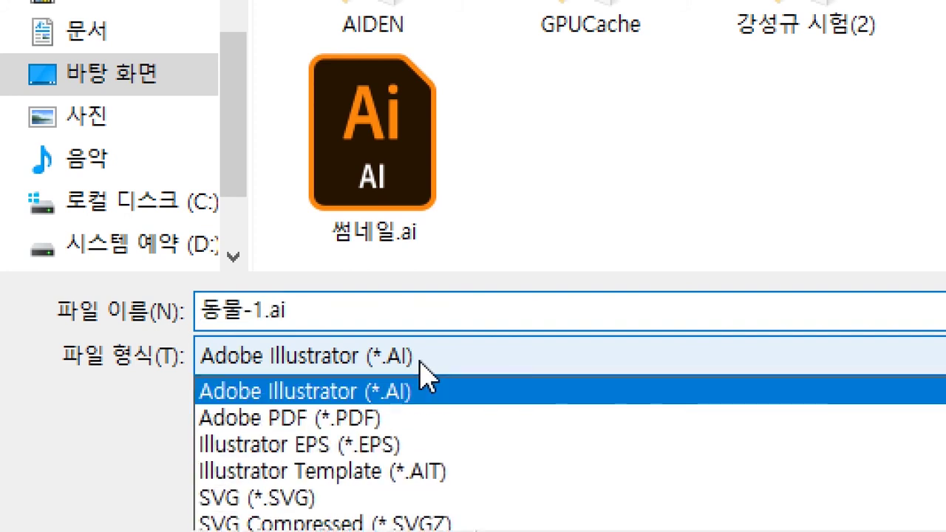
click(412, 418)
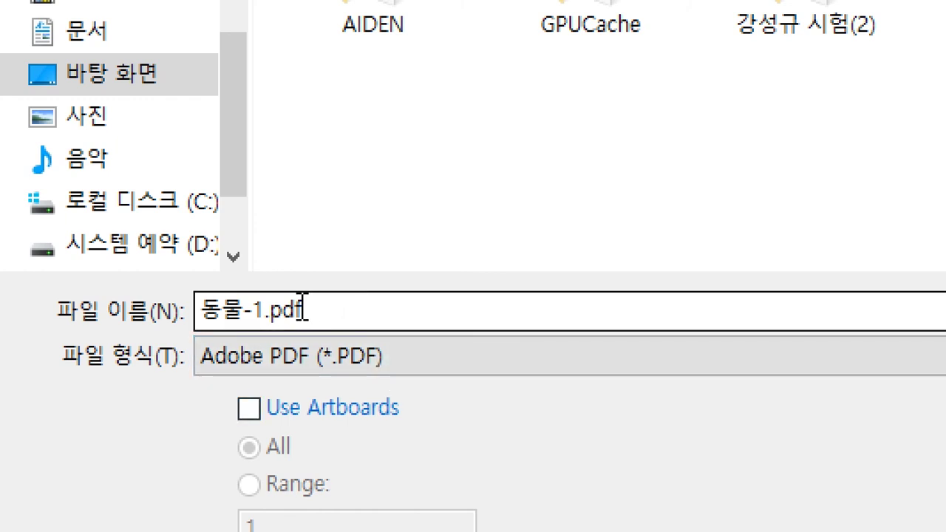
Step: Name the PDF file 동물-1-원본, replacing the old extension at the end of the name
click(262, 311)
click(264, 311)
drag(264, 311, 402, 315)
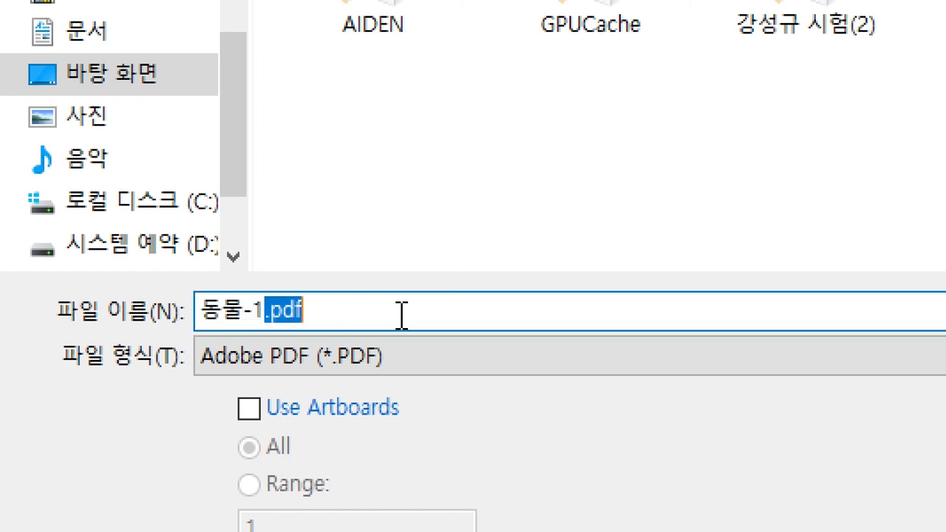
text(-)
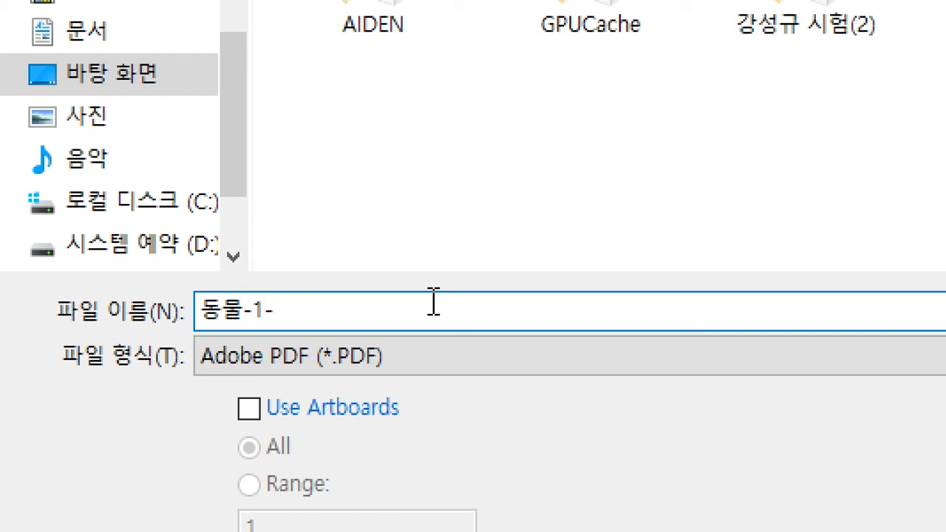
text(d)
key(BackSpace)
text(원본)
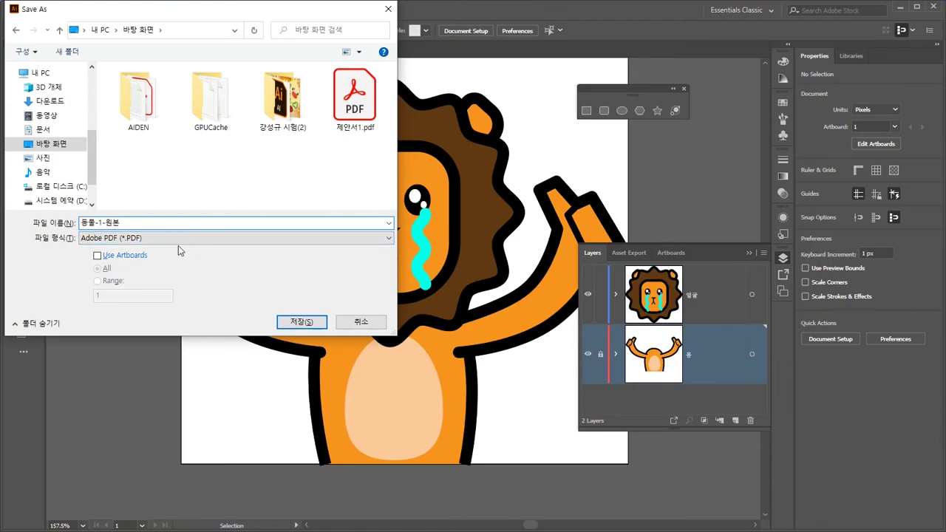
Step: Keep the Adobe PDF format and save the file with the [Illustrator Default] preset
click(177, 238)
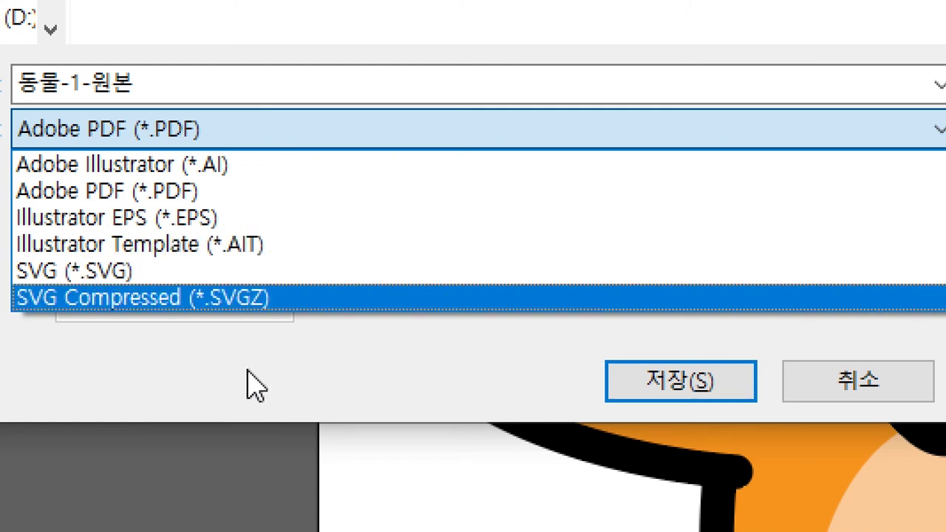
click(247, 382)
click(632, 387)
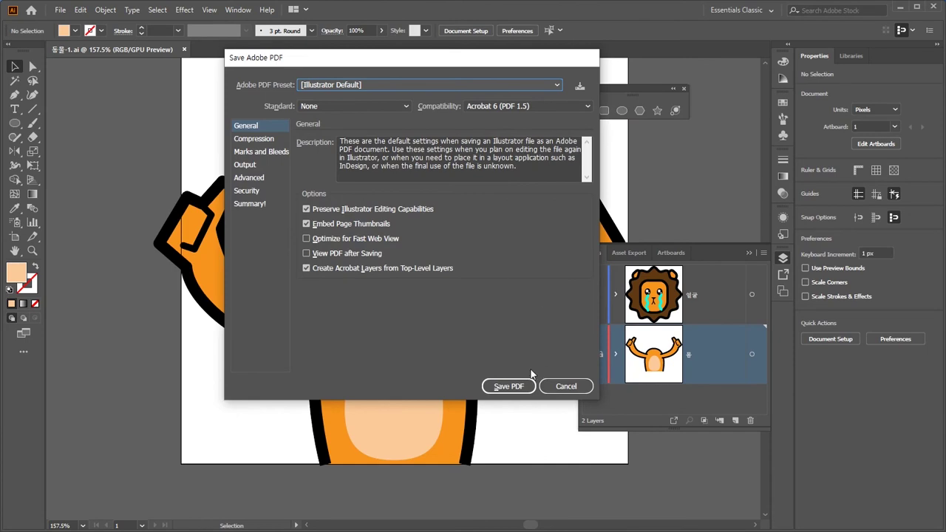
click(510, 386)
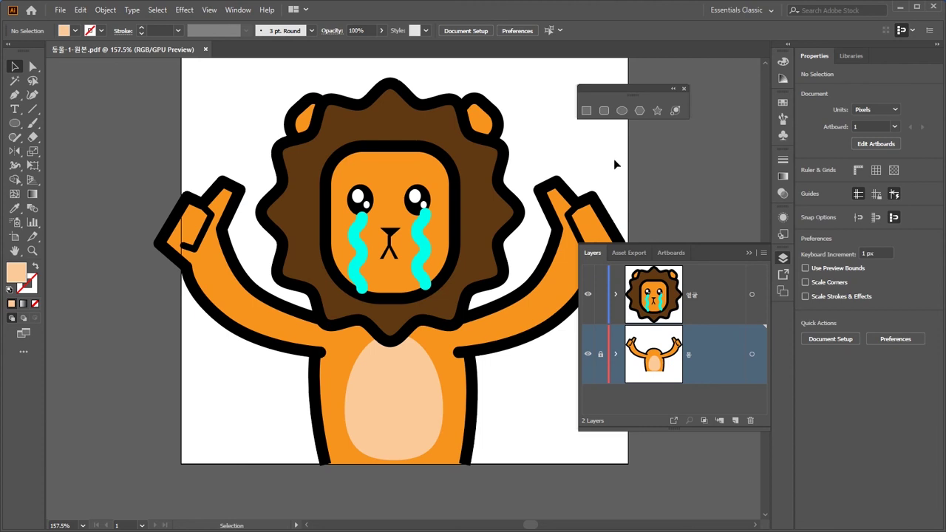
Step: Save the artwork as a second Adobe PDF named 동물-1-동작 with the [Illustrator Default] preset
drag(613, 159, 588, 160)
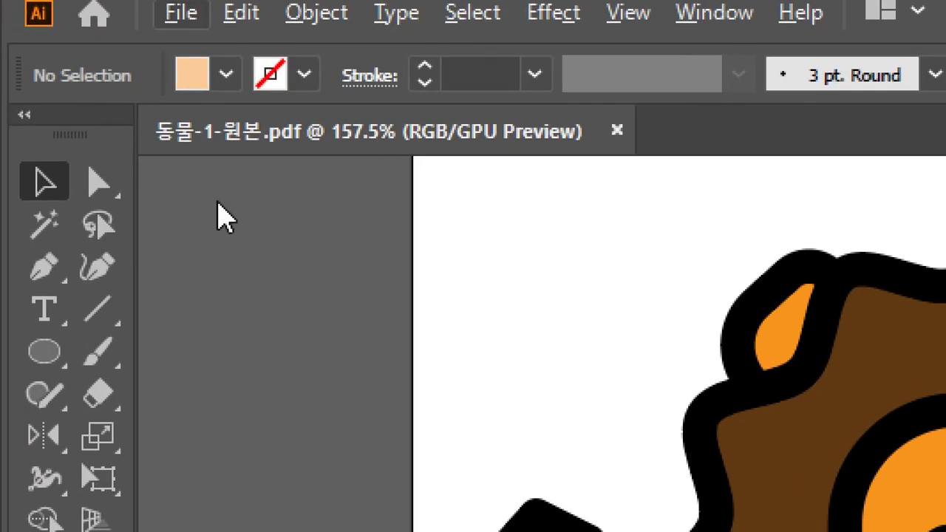
key(alt)
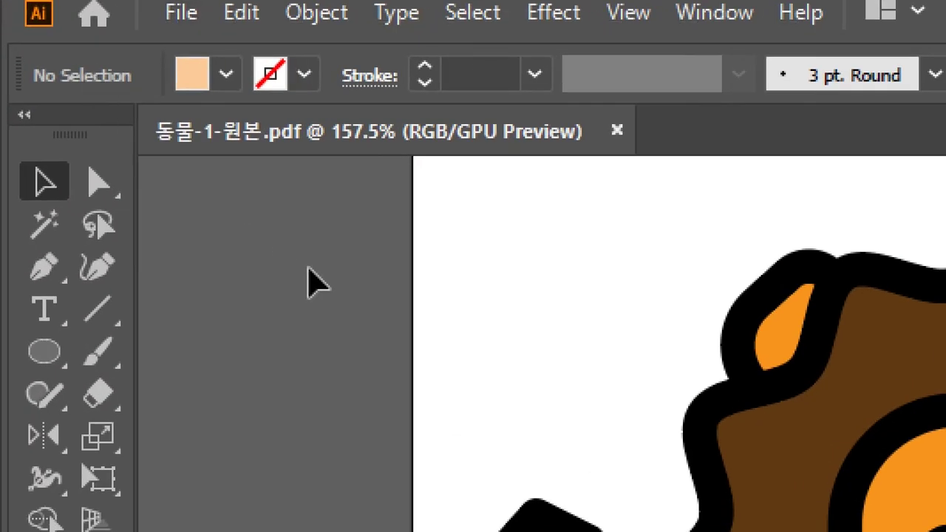
key(ctrl+shift+s)
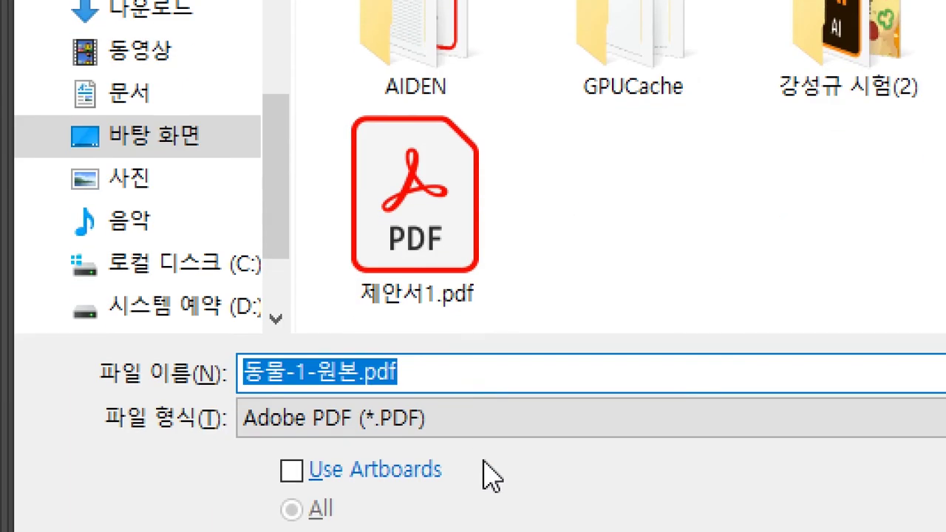
click(362, 372)
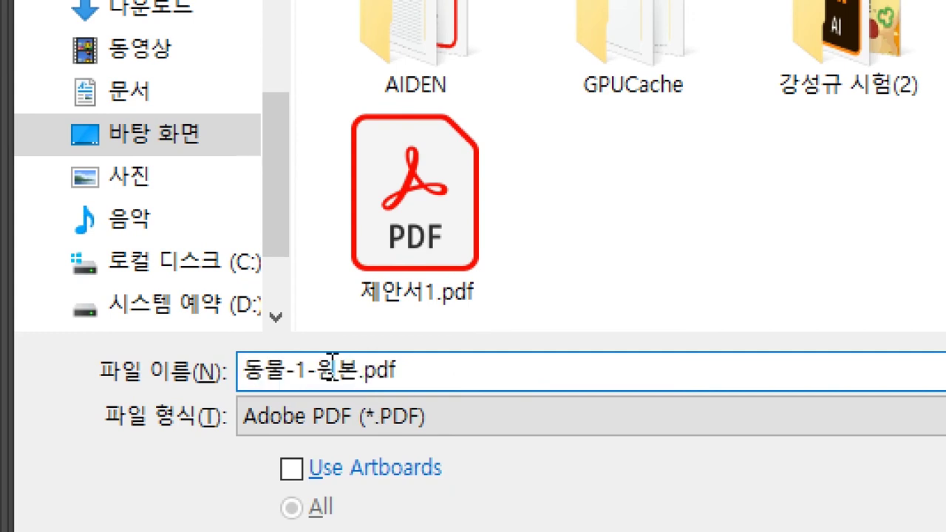
click(325, 370)
drag(325, 367, 390, 370)
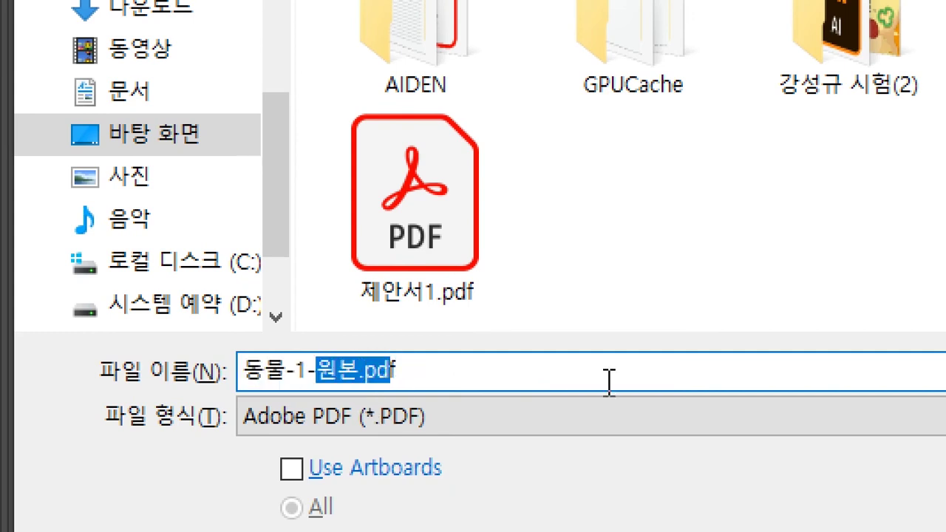
text(동작)
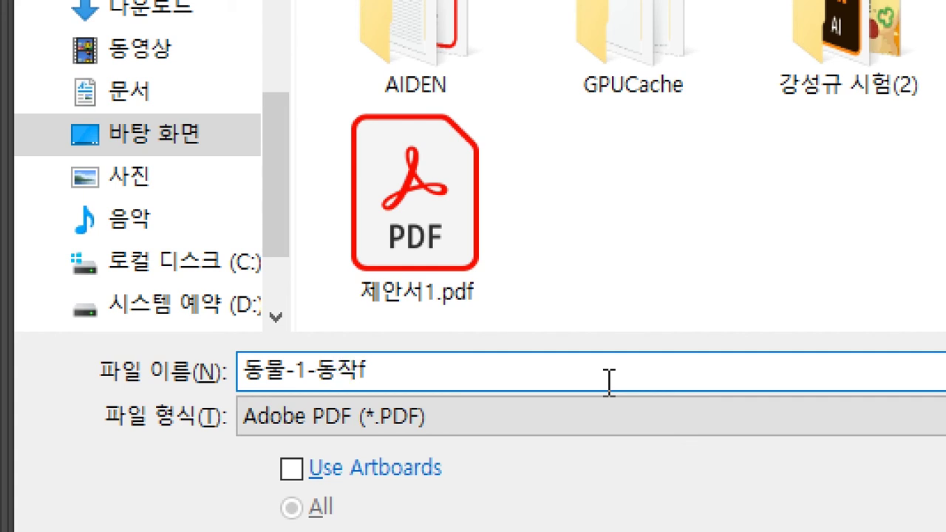
key(Delete)
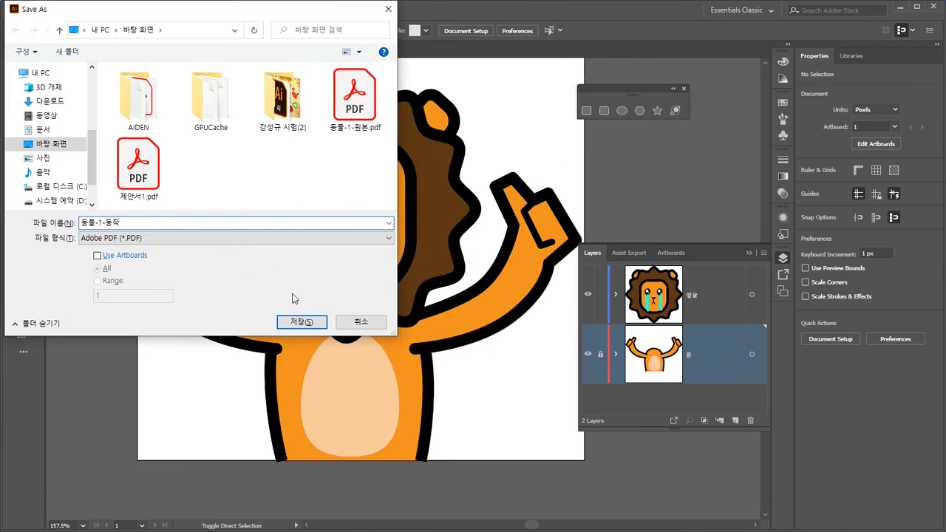
click(306, 322)
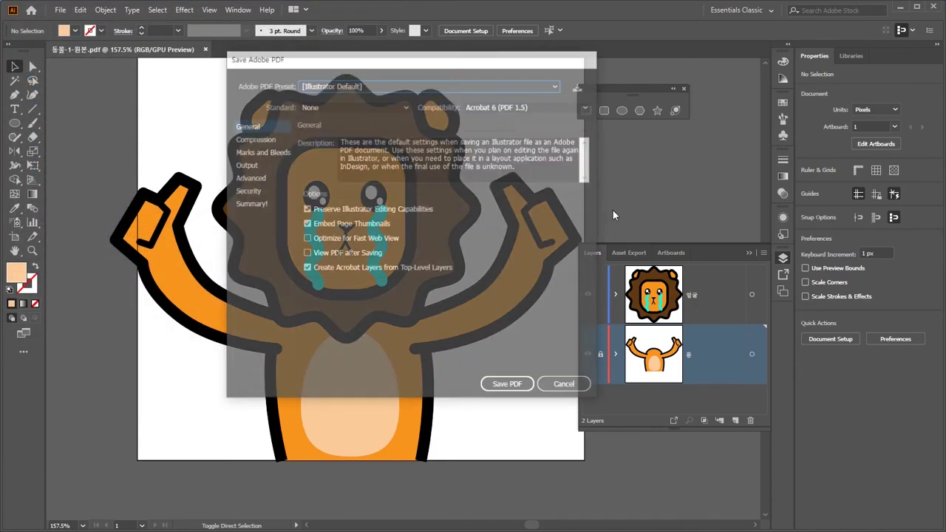
click(506, 389)
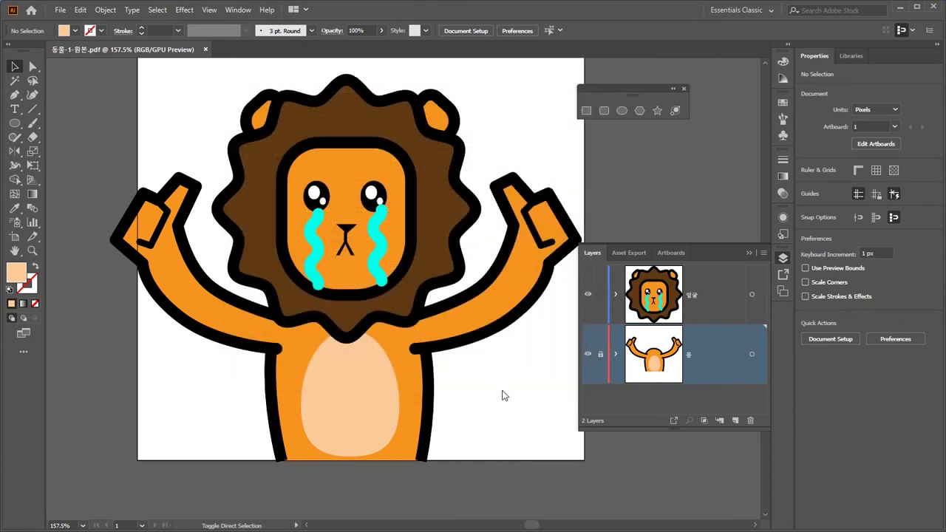
Step: Try selecting all the artwork on the unlocked face layer 얼굴, and clear the selection again
click(600, 355)
drag(208, 83, 519, 345)
click(638, 218)
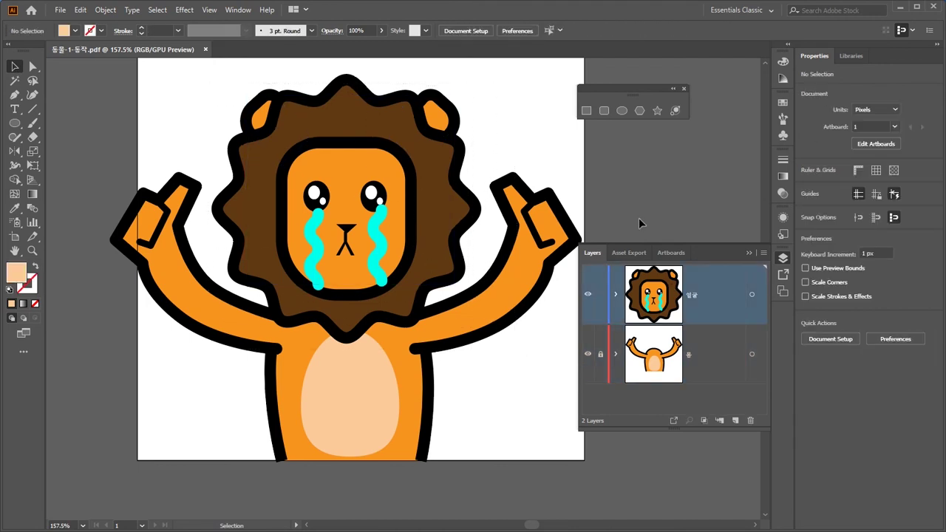
key(ctrl+a)
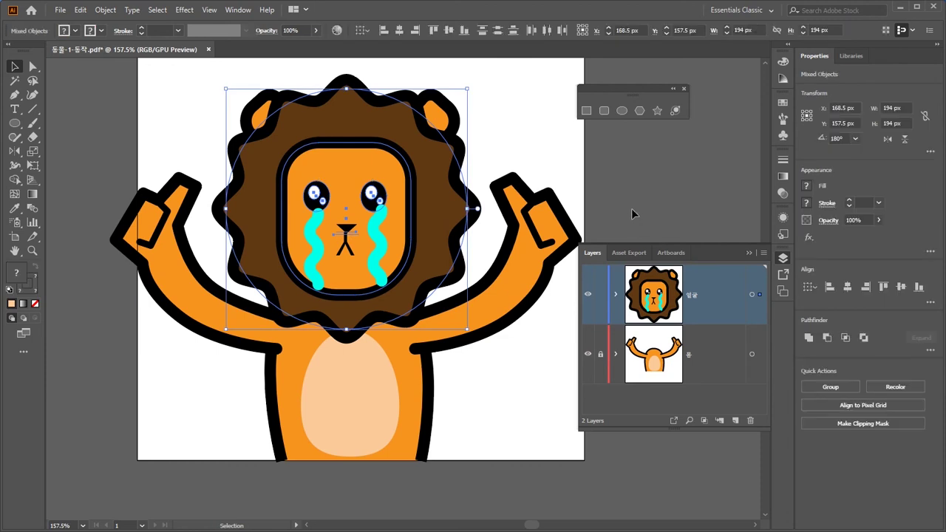
click(596, 176)
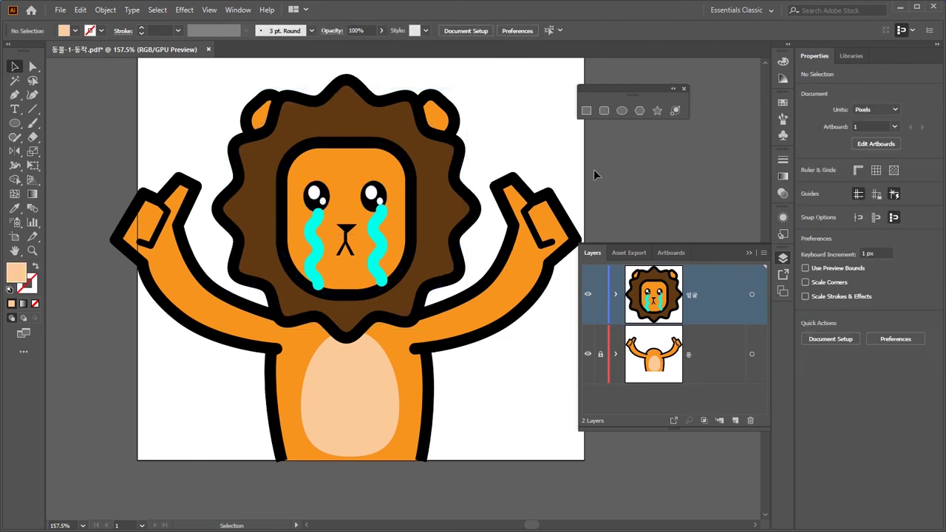
Step: Hide the body layer 몸 so that only the face layer is shown
click(588, 355)
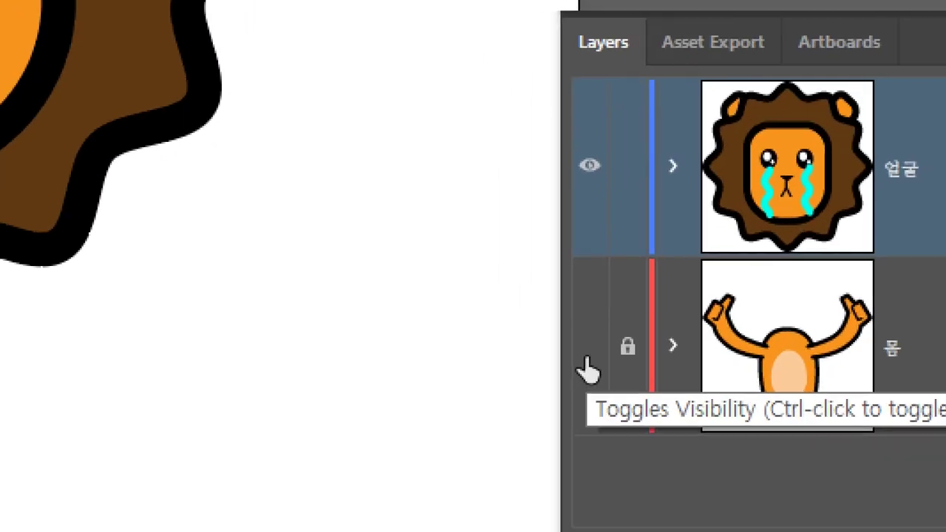
click(586, 361)
click(585, 360)
click(585, 361)
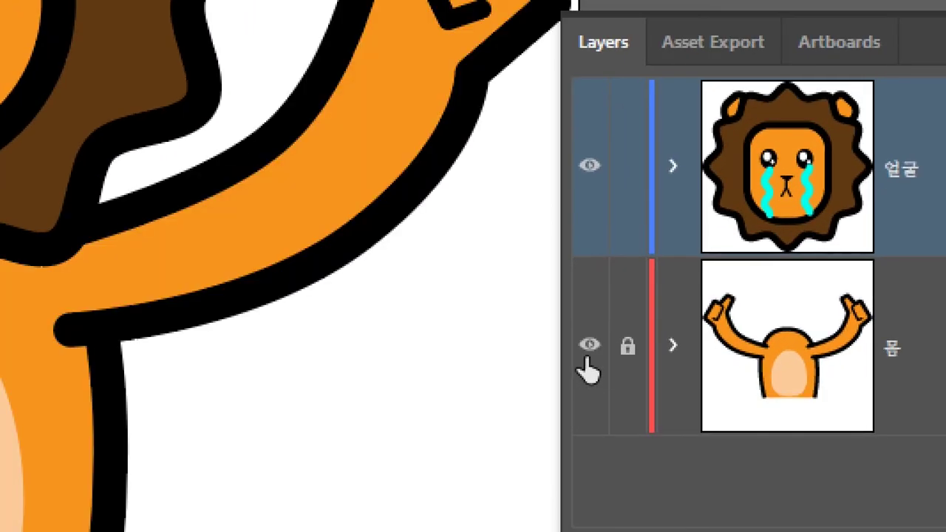
click(585, 360)
click(588, 369)
click(587, 369)
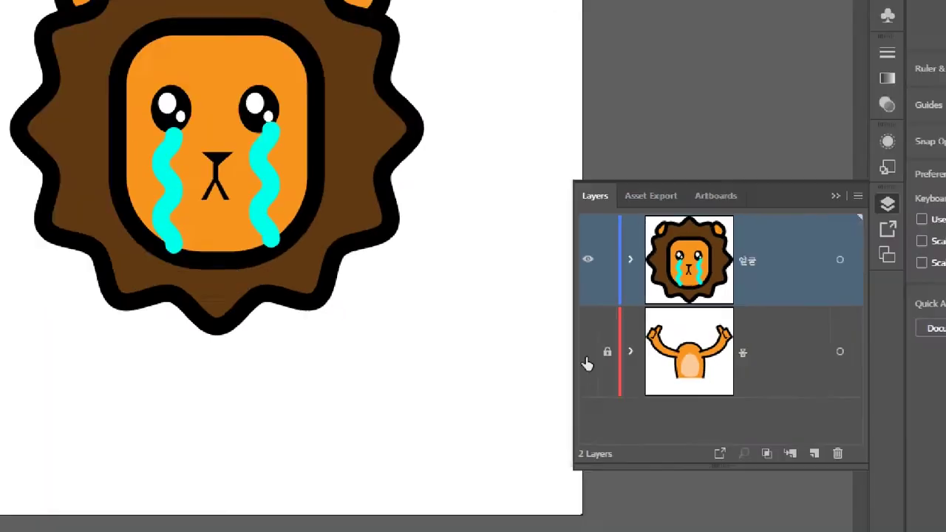
Step: Move the whole face artwork slightly to about X 180.5 px, Y 155.5 px, and group it into one object
key(ctrl+a)
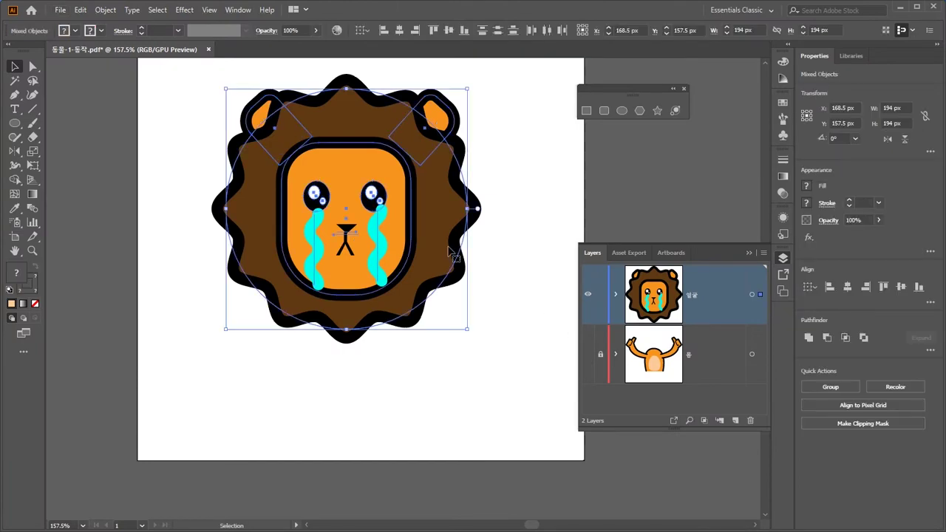
mouse_move(440, 246)
mouse_down()
mouse_move(469, 235)
mouse_move(444, 253)
mouse_up()
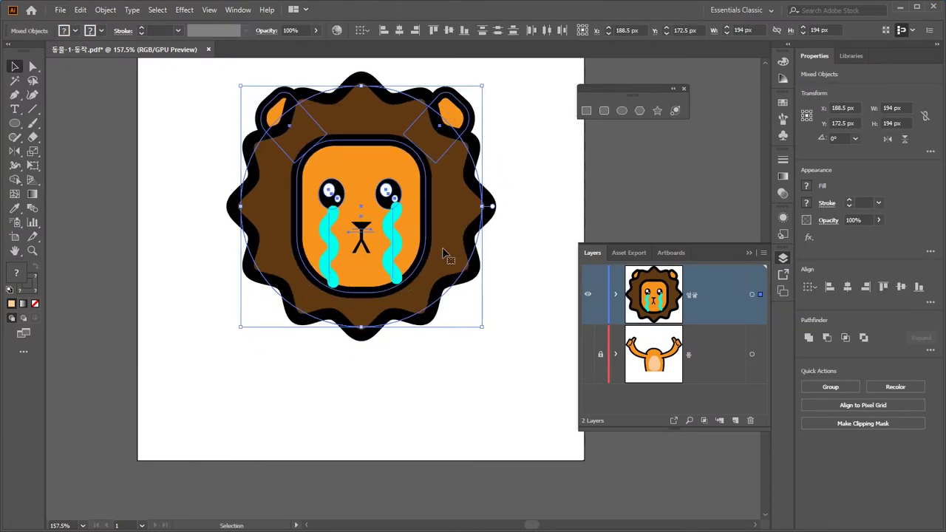
key(ctrl+g)
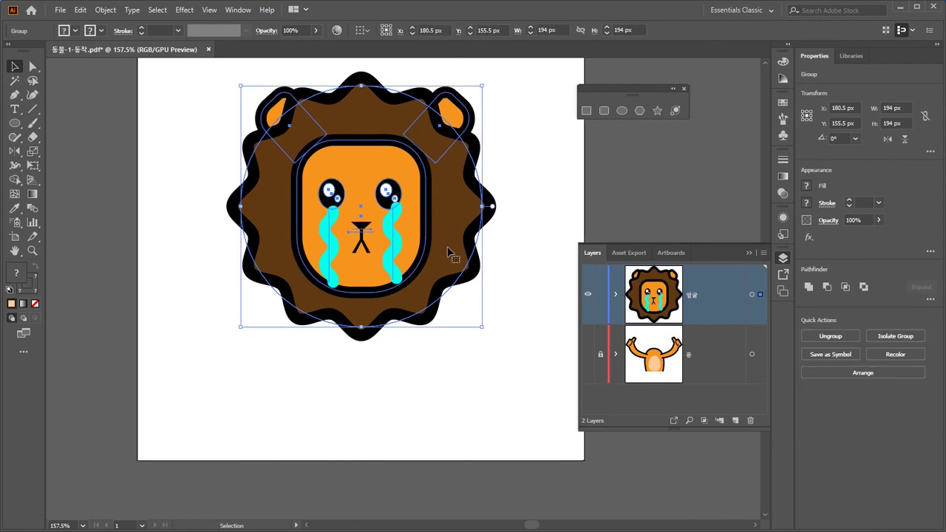
click(536, 246)
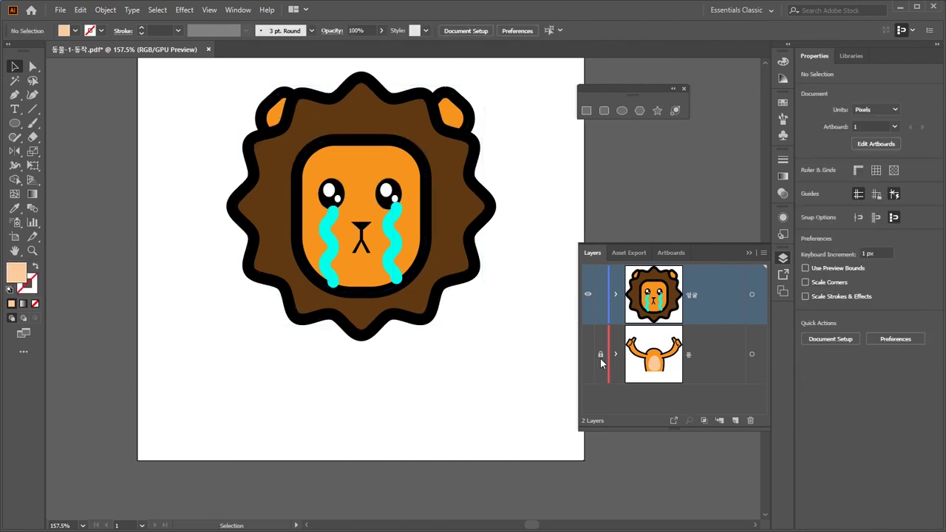
Step: Hide and lock the face layer 얼굴, and show and unlock the body layer 몸 for editing
click(588, 295)
click(587, 355)
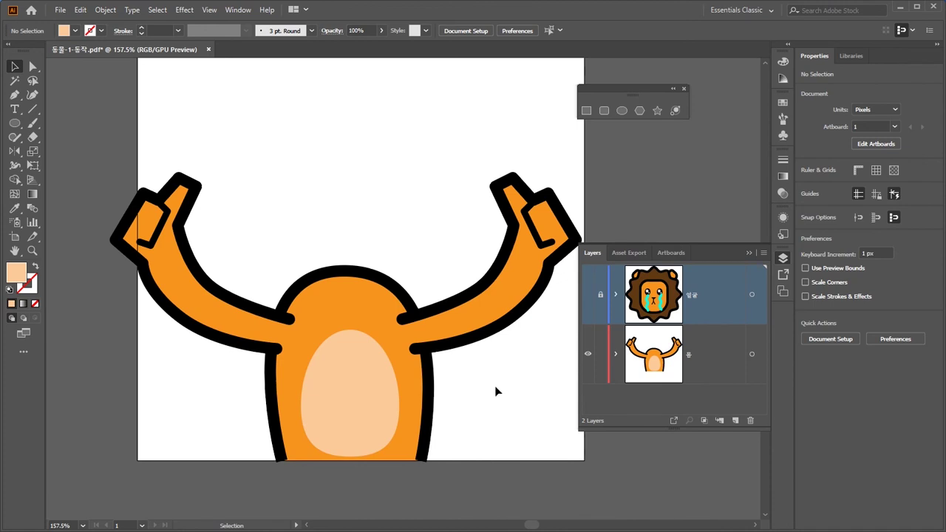
click(588, 295)
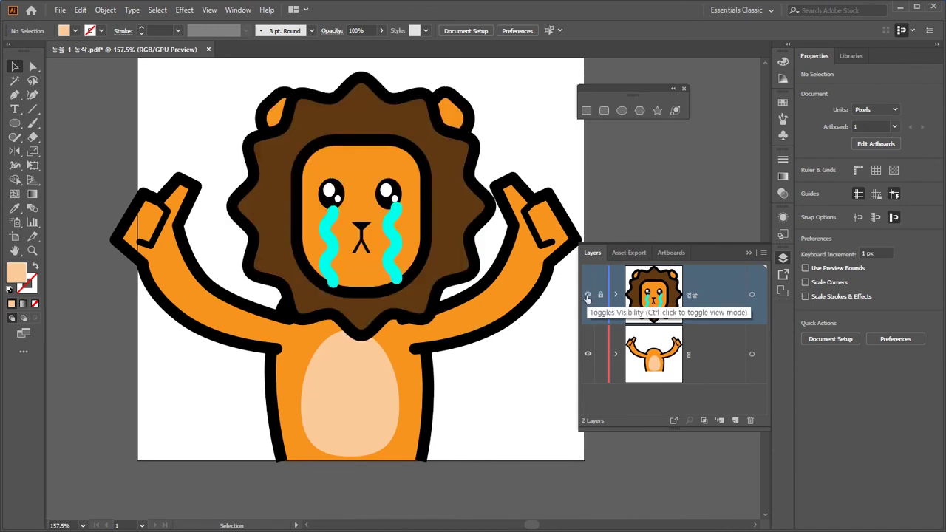
click(588, 295)
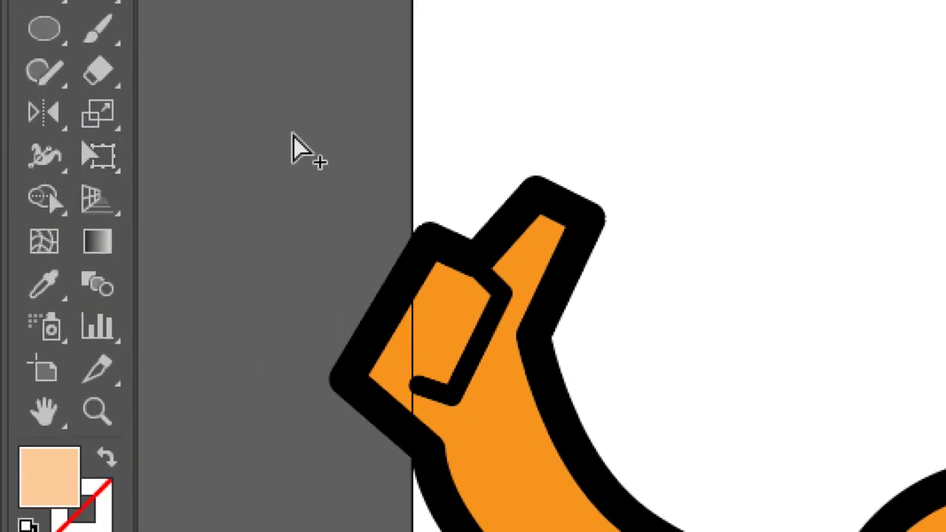
key(ctrl+a)
click(380, 140)
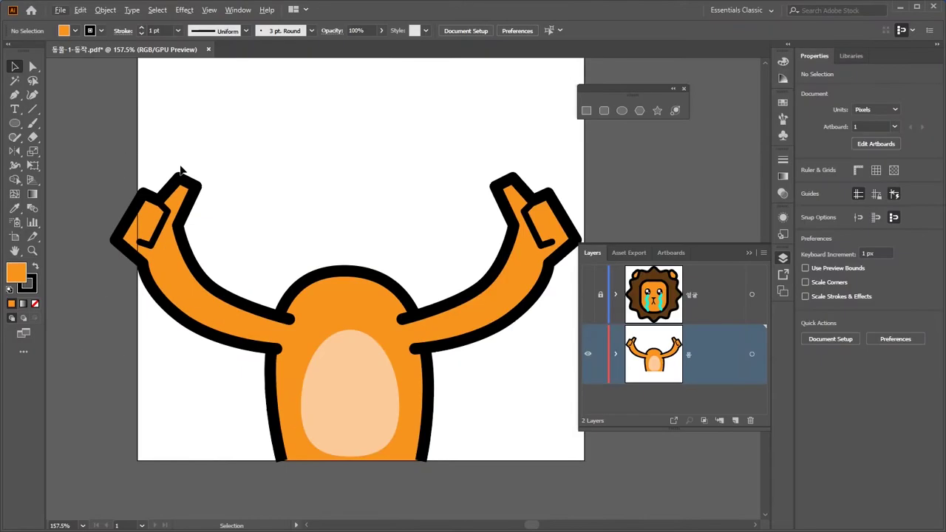
Step: Try moving the left arm group away from the body, and undo the move
drag(179, 278, 222, 173)
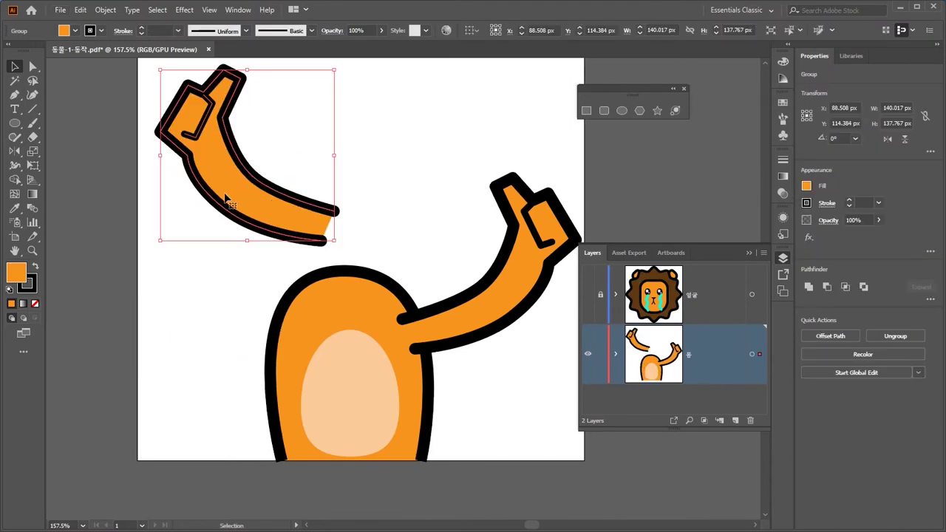
key(ctrl+z)
key(v)
click(364, 195)
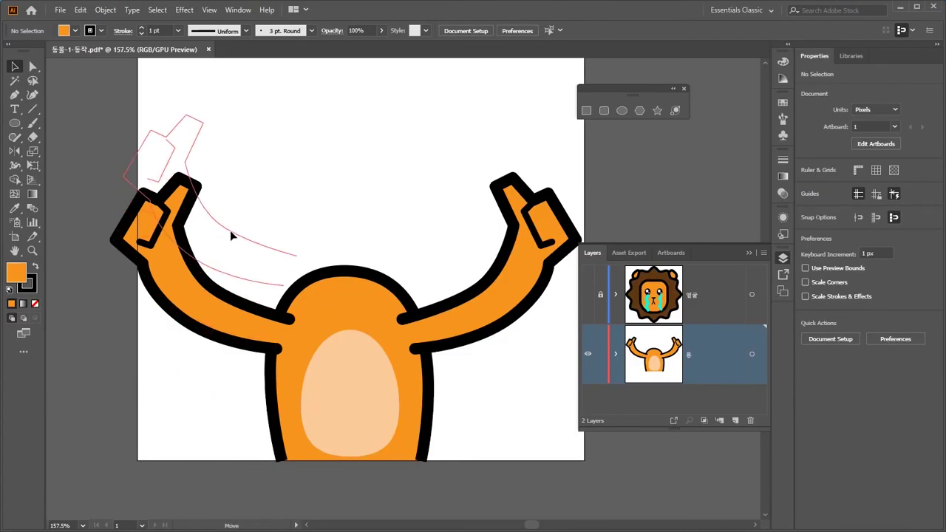
click(222, 303)
click(260, 243)
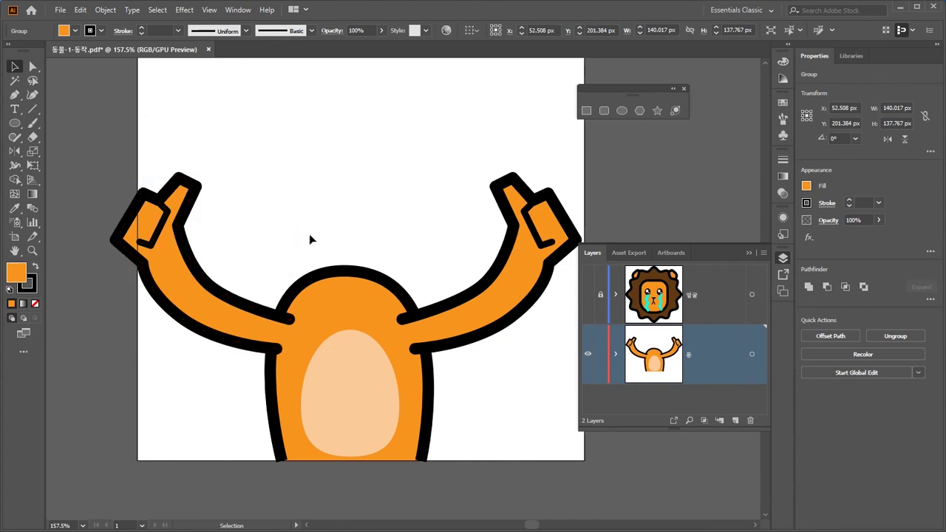
Step: Group the torso outline and the light belly shape into one object
click(352, 358)
key(a)
drag(342, 259, 368, 376)
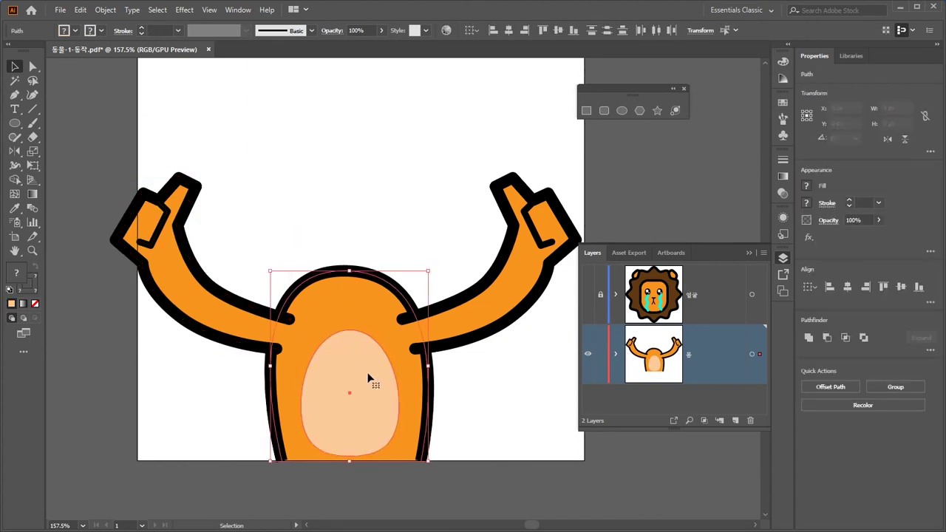
key(v)
click(369, 377)
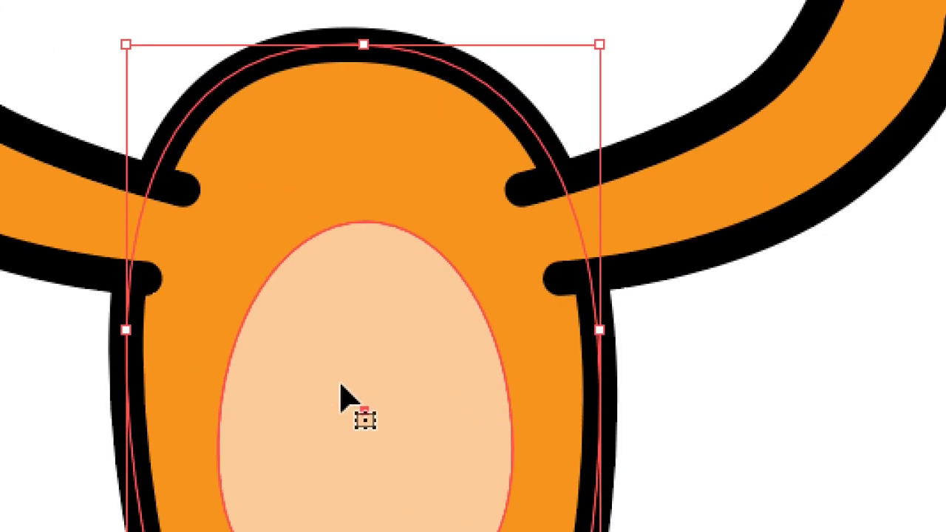
key(a)
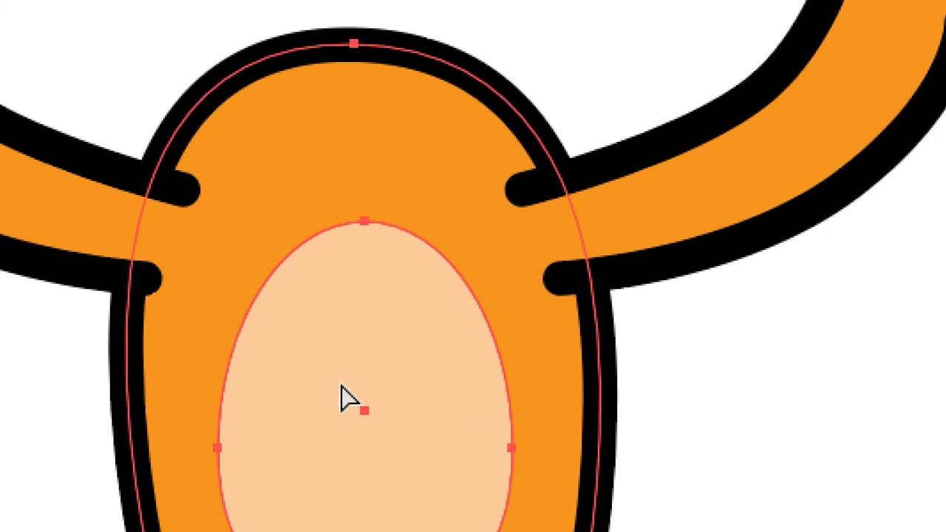
Step: Try the torso group in front of the arms with the face layer 얼굴 shown briefly, and send it behind the arms again
key(ctrl+shift+bracketright)
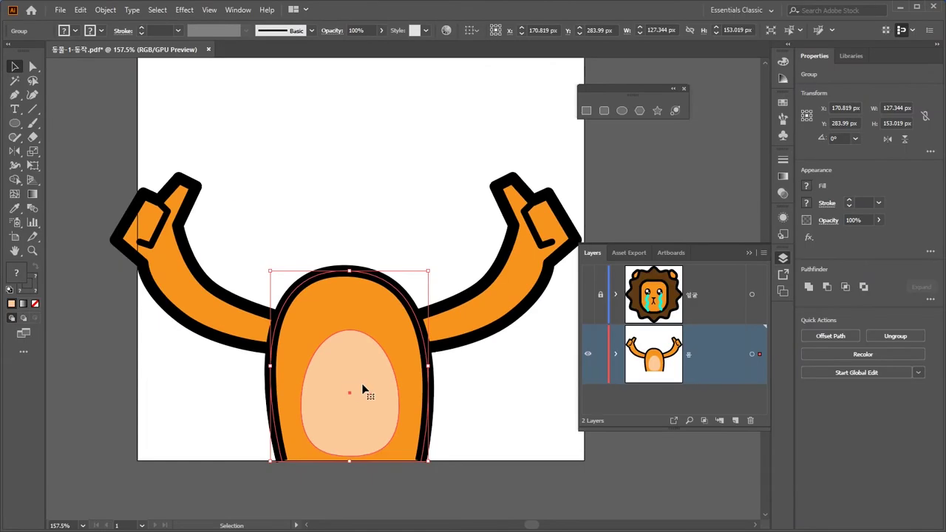
click(587, 295)
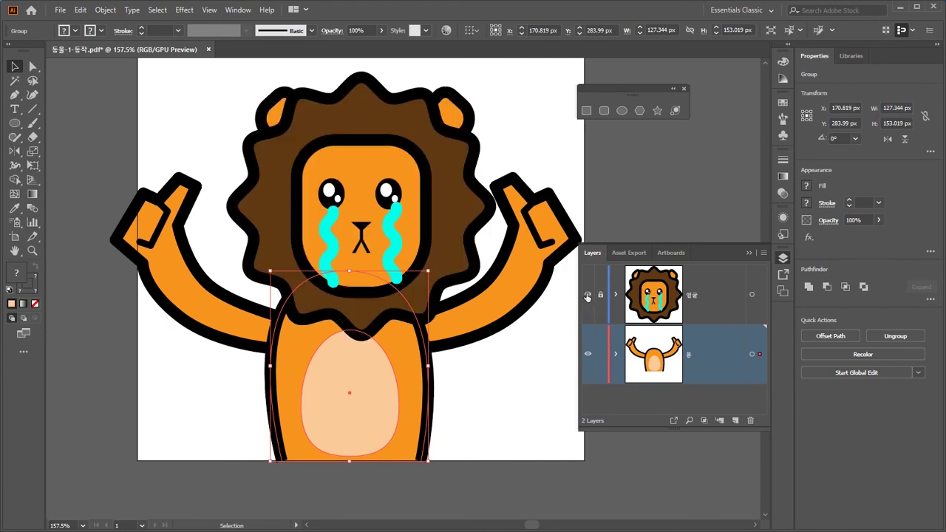
click(587, 295)
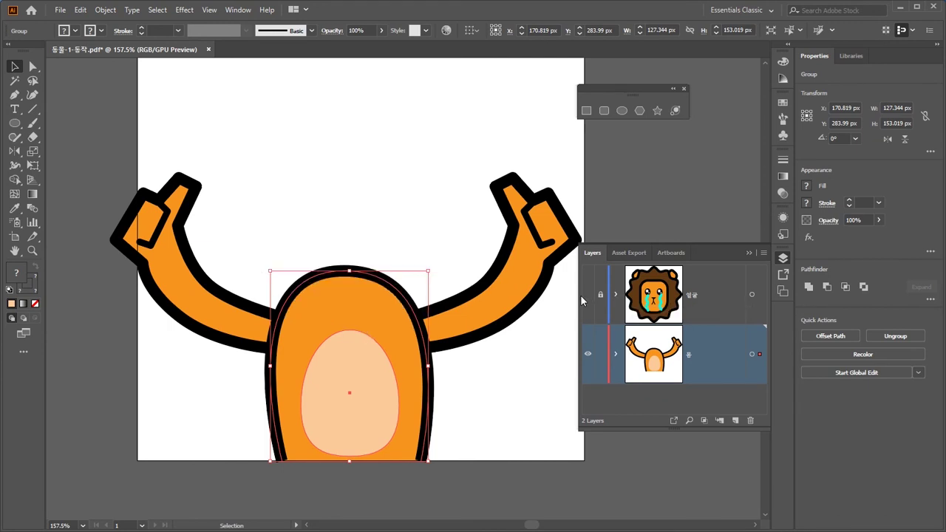
click(464, 382)
click(405, 371)
key(ctrl)
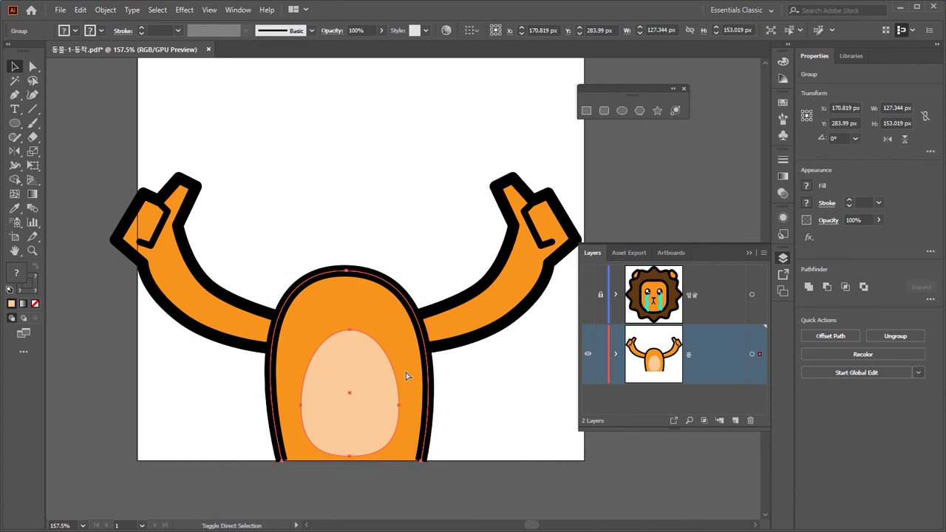
key(ctrl+shift+bracketleft)
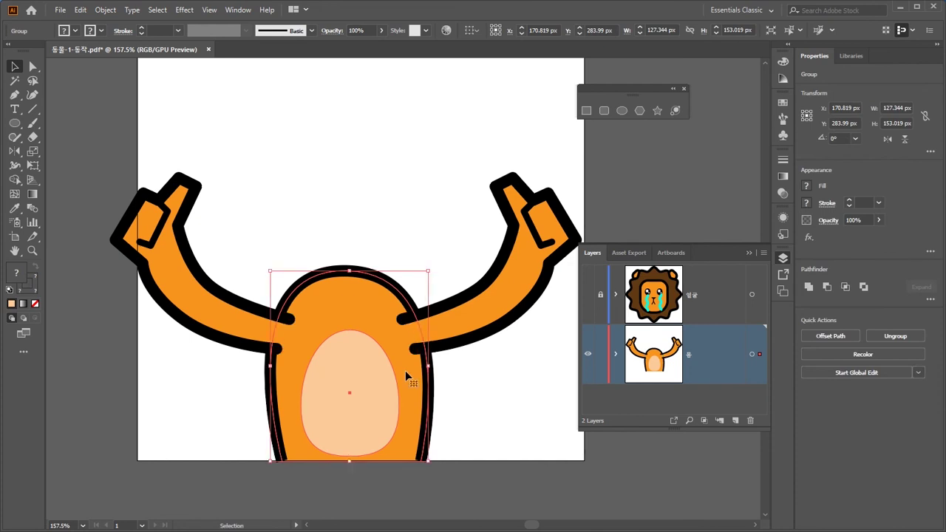
Step: Check the grouping of the torso and both arms by selecting the parts one by one
click(308, 222)
click(369, 359)
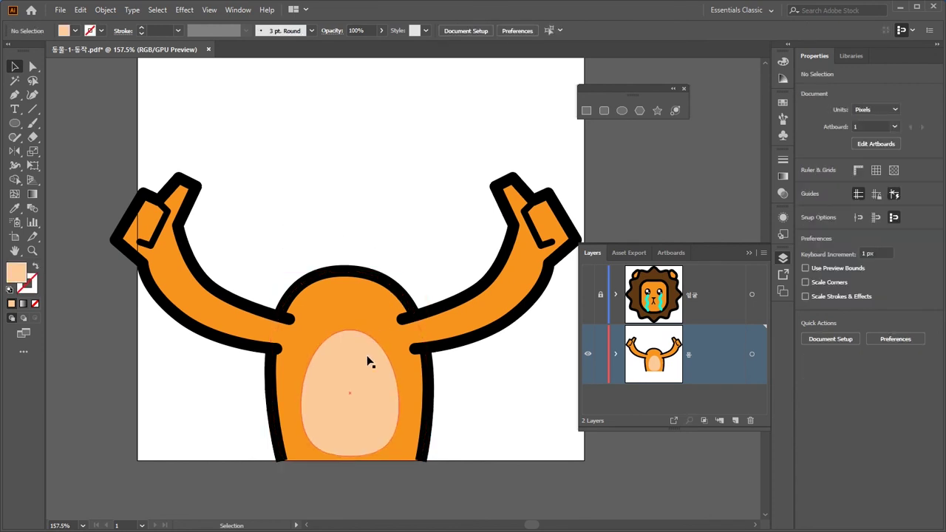
click(249, 322)
click(481, 309)
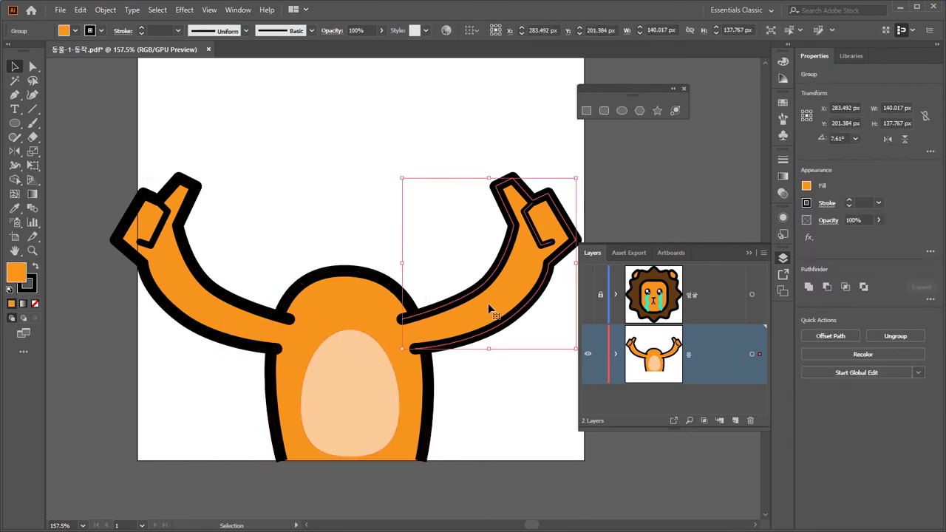
click(387, 241)
Step: Show and unlock the face layer 얼굴, and flatten all artwork into the single body layer 몸
click(588, 295)
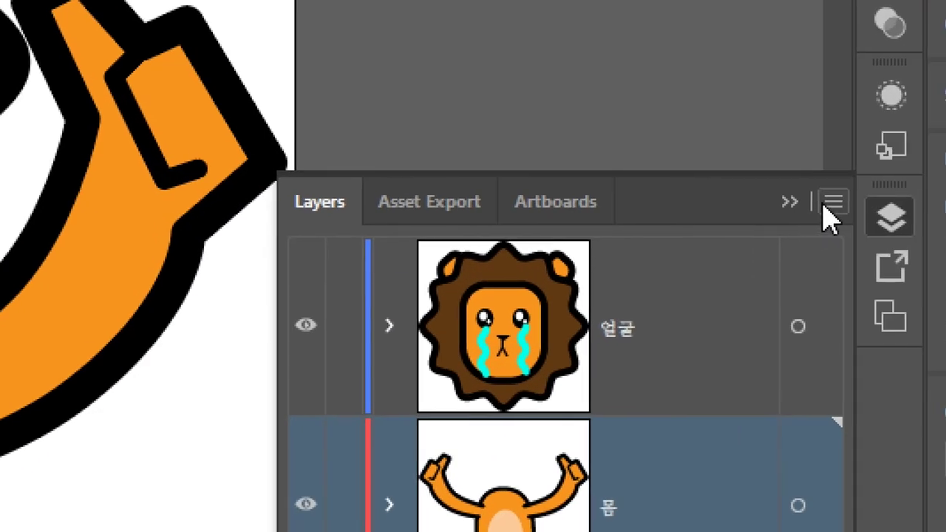
click(835, 202)
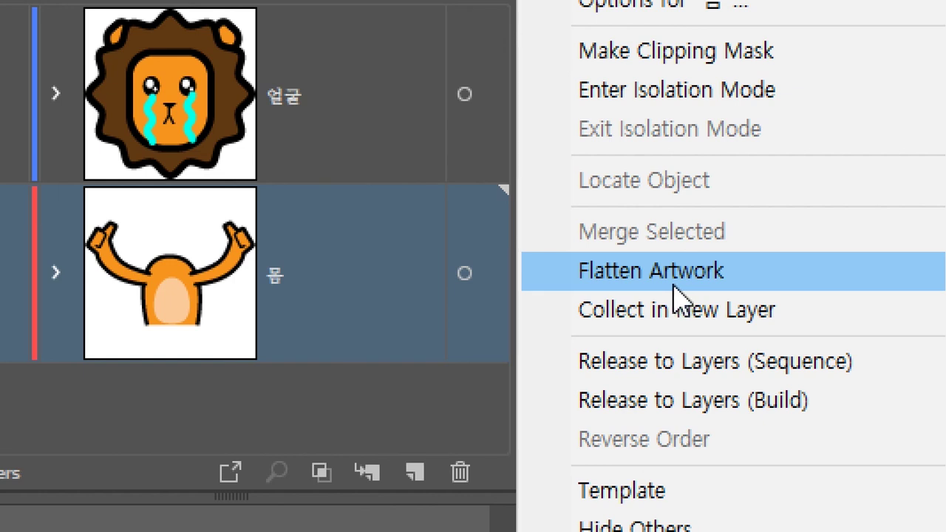
click(677, 285)
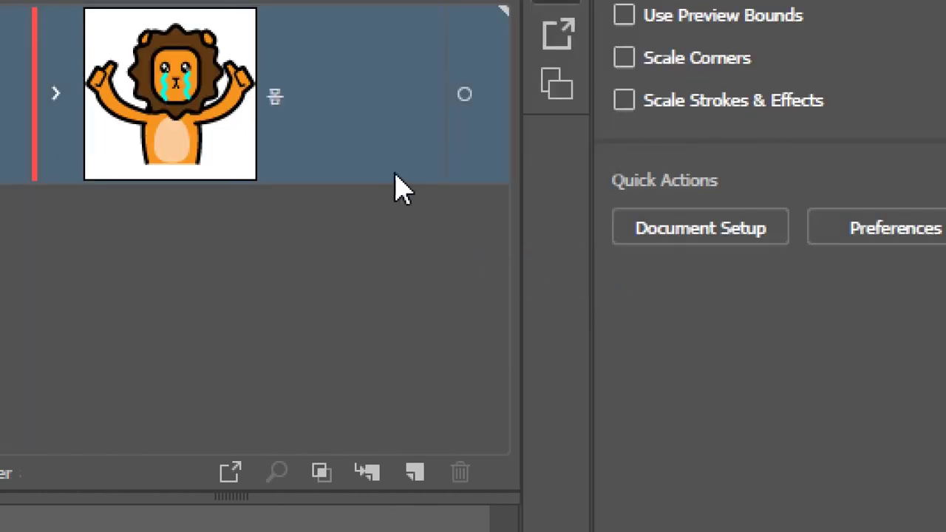
Step: Rename the flattened layer as 동1
double_click(275, 97)
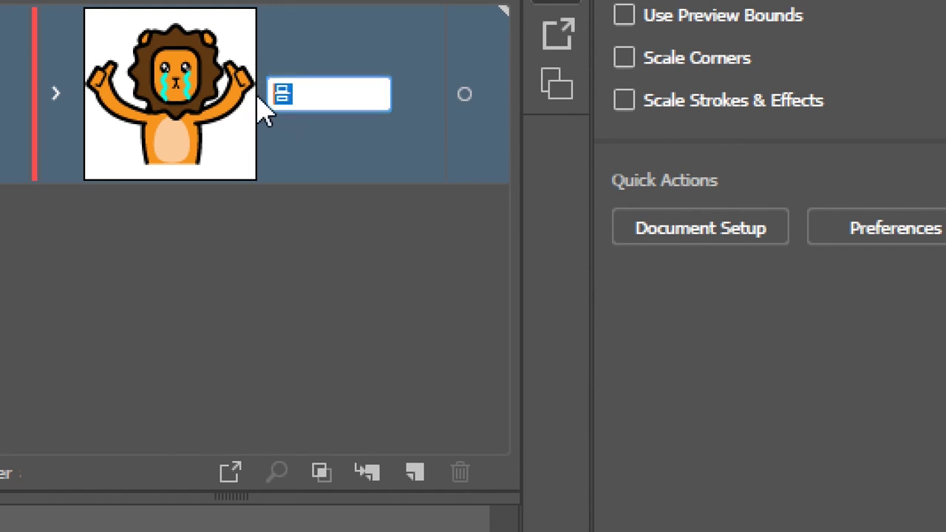
text(몸)
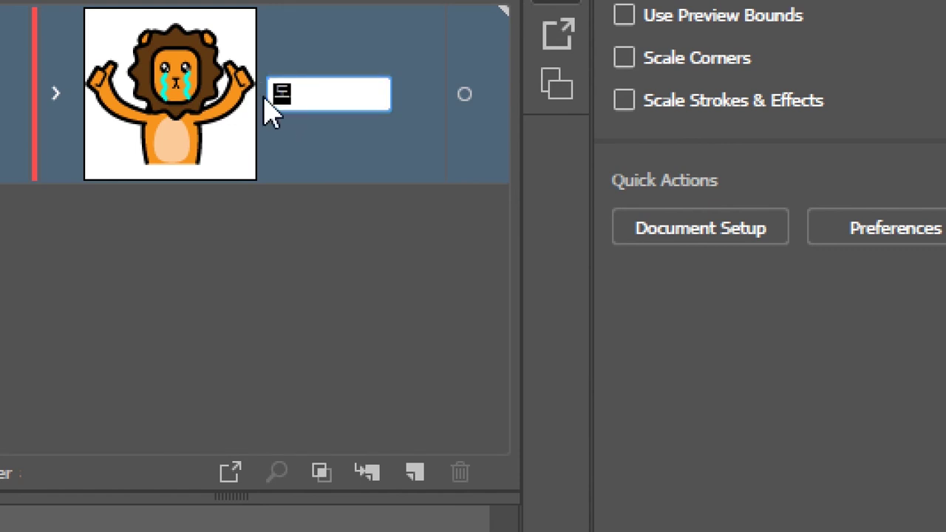
text(1)
key(Return)
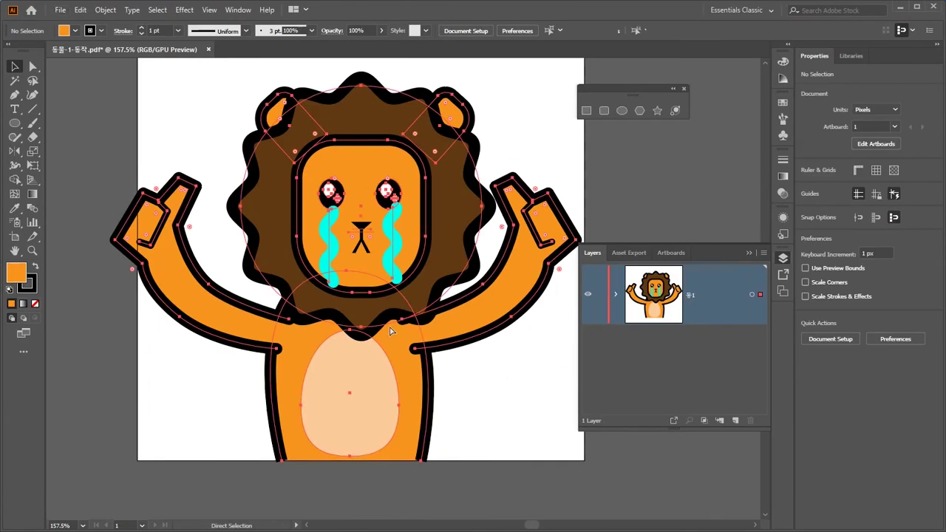
Step: Move the whole character slightly right to about X 185 px, Y 209.5 px, and clear the selection after checking the arm groups
mouse_move(344, 293)
mouse_down()
mouse_move(365, 294)
mouse_move(356, 293)
mouse_up()
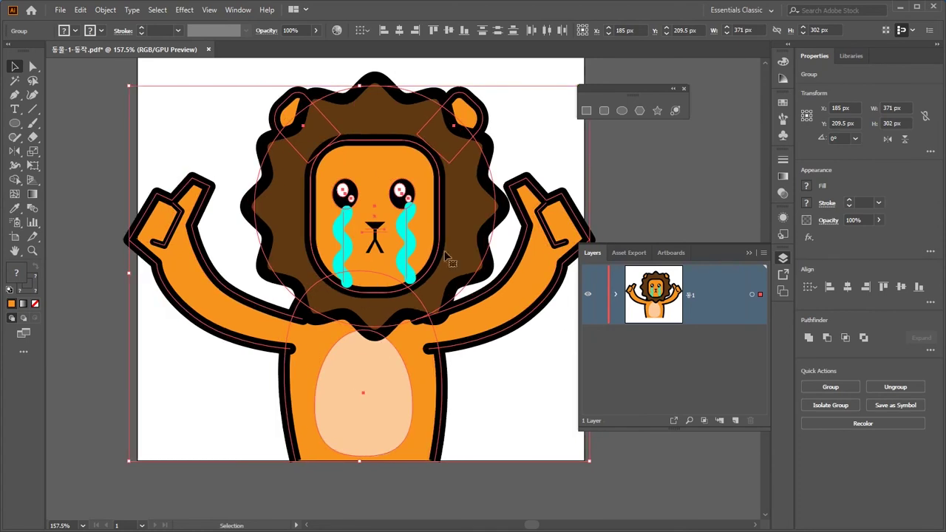
click(581, 214)
click(563, 240)
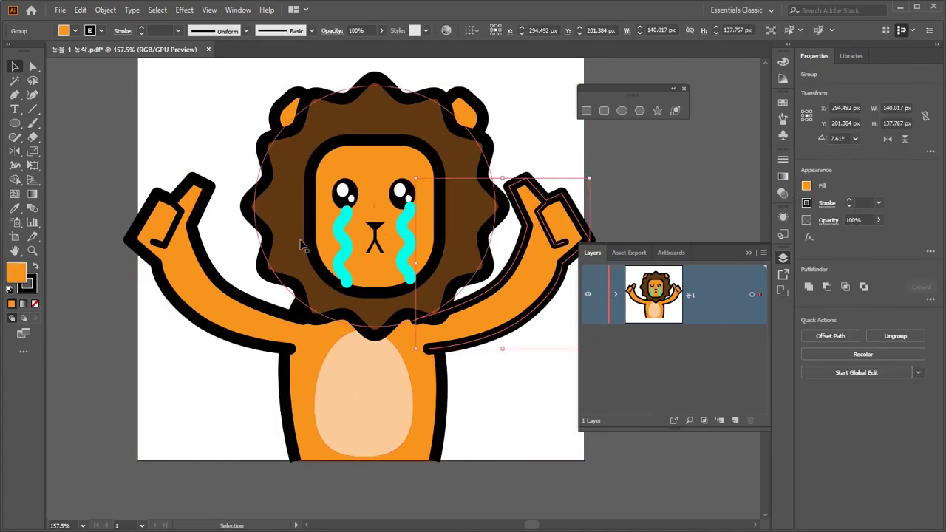
click(228, 301)
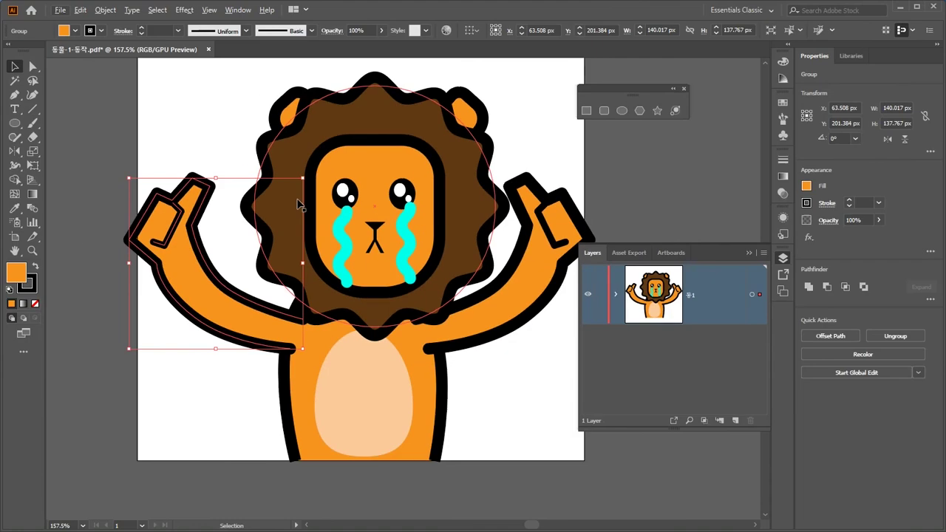
click(222, 116)
click(322, 144)
key(ctrl+shift+a)
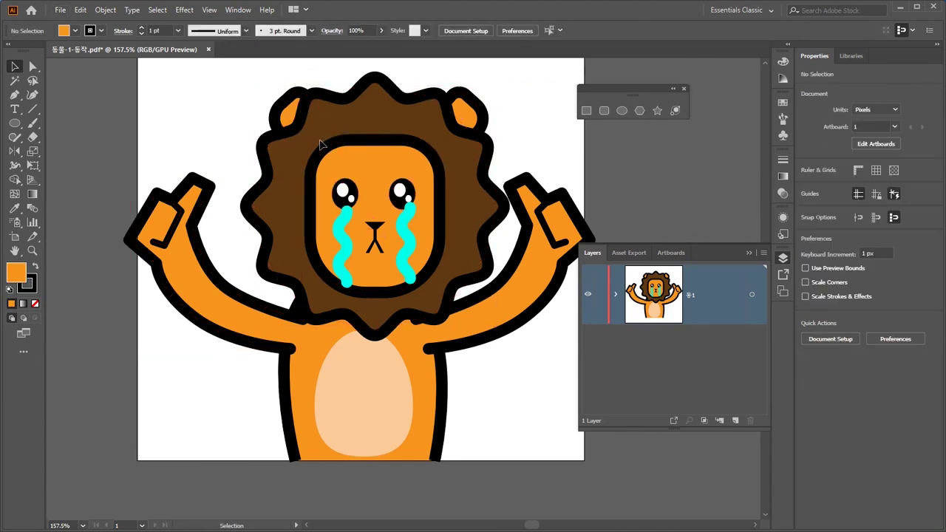
Step: Try rotating the left arm clockwise about its own centre, and undo the rotation
click(213, 205)
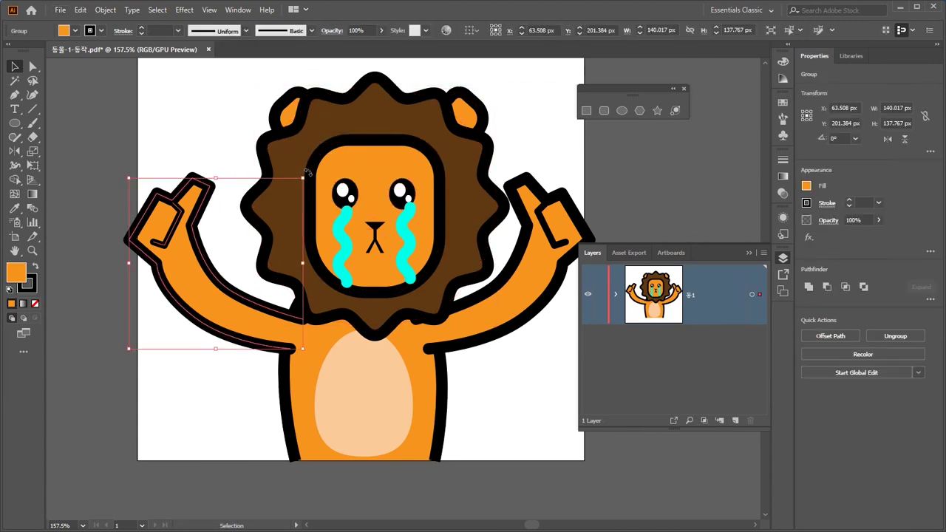
drag(306, 174, 357, 339)
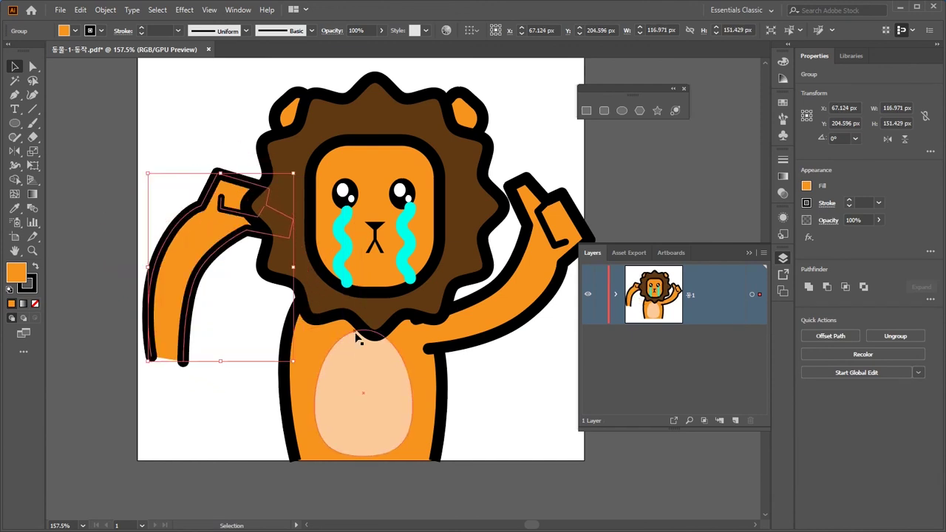
key(ctrl+z)
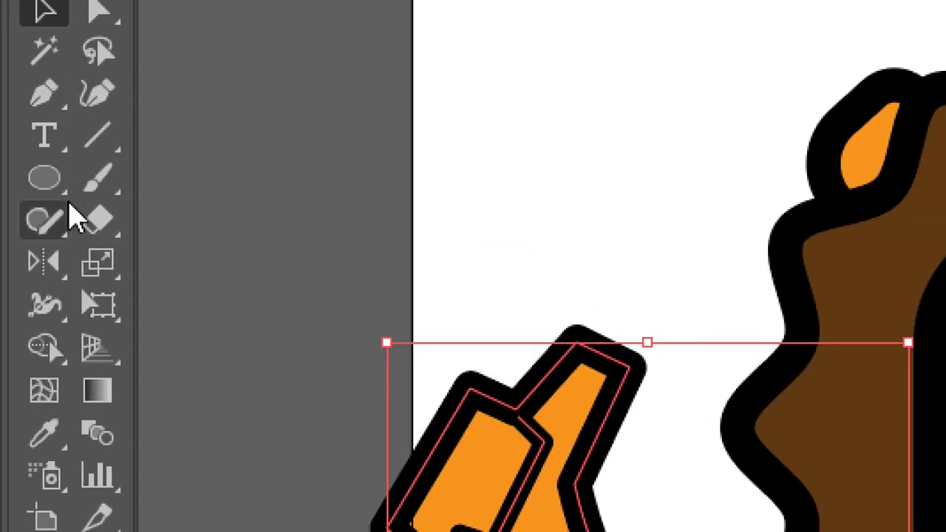
Step: Rotate the left arm inward about a pivot at its shoulder, to about X 76 px, Y 193 px
drag(46, 264, 223, 304)
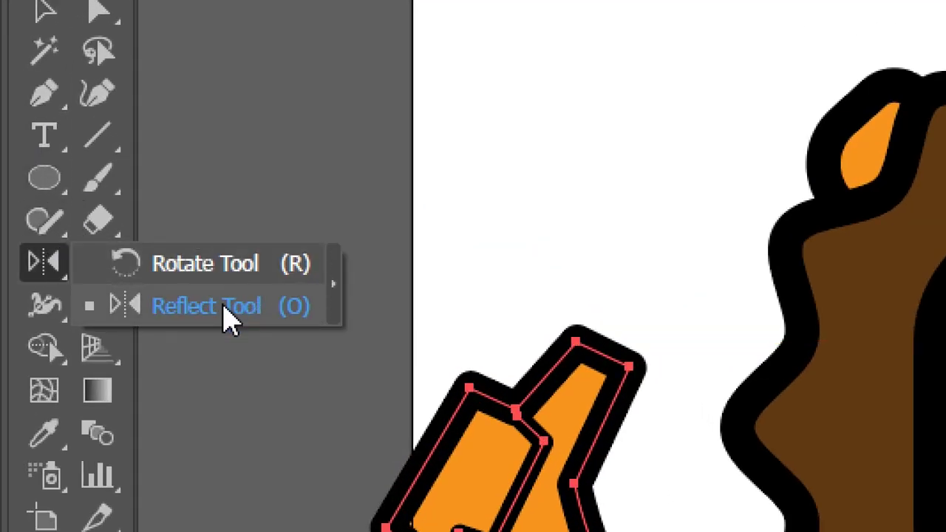
drag(223, 305, 222, 263)
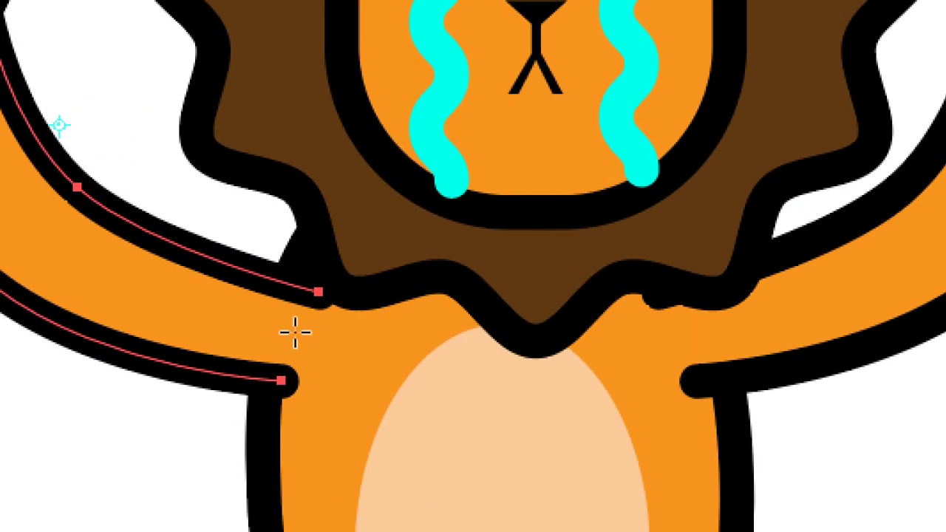
click(295, 332)
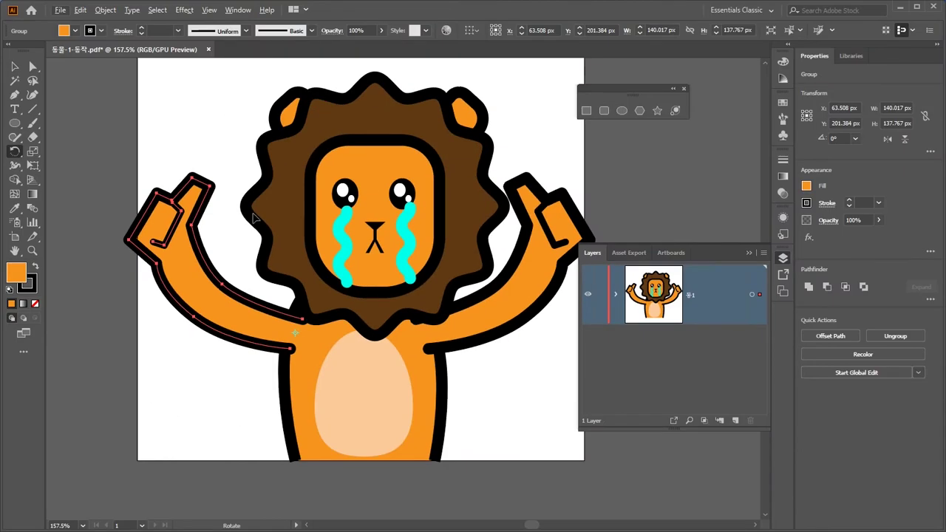
drag(183, 0, 320, 0)
mouse_move(303, 209)
mouse_down()
mouse_move(292, 215)
mouse_move(260, 342)
mouse_move(254, 311)
mouse_move(297, 204)
mouse_up()
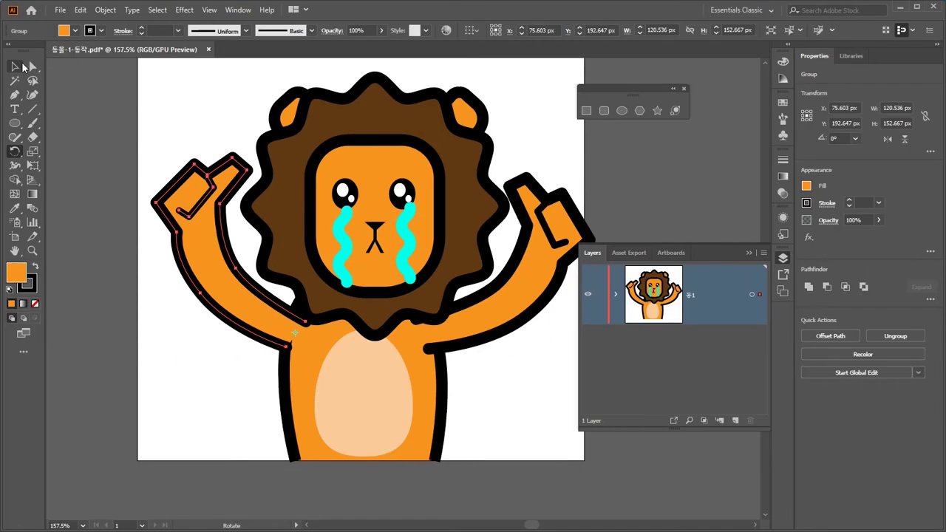
click(15, 66)
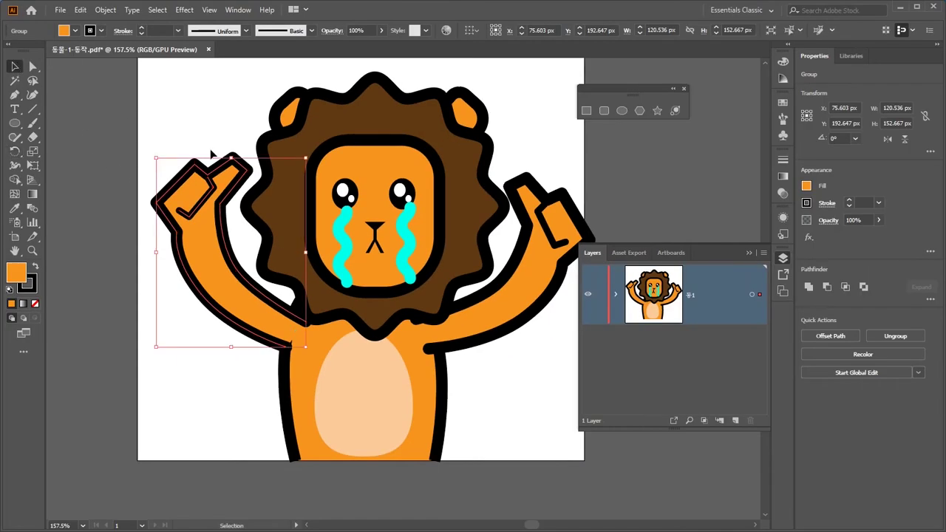
Step: Rotate the right arm inward about a pivot at its shoulder, to about X 283 px, Y 194 px
scroll(211, 150, right, 3)
click(416, 286)
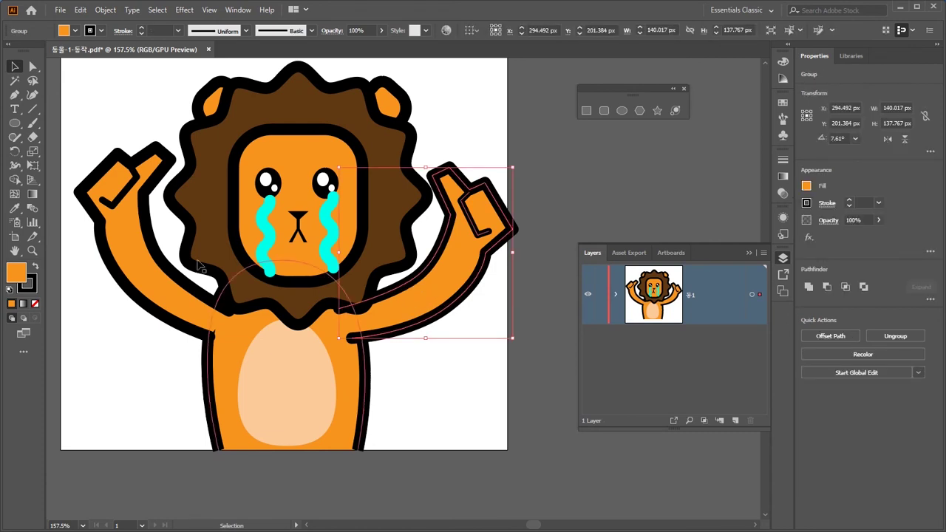
click(14, 150)
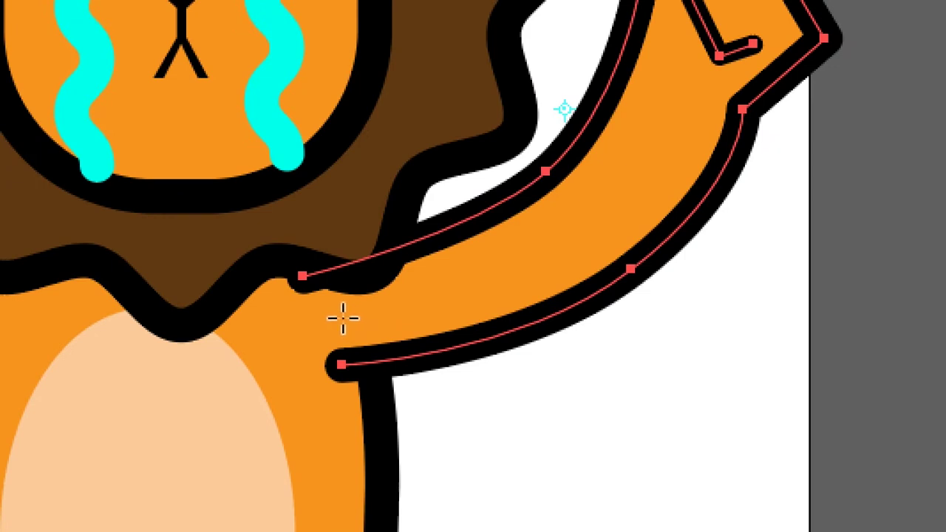
click(341, 318)
drag(668, 283, 640, 190)
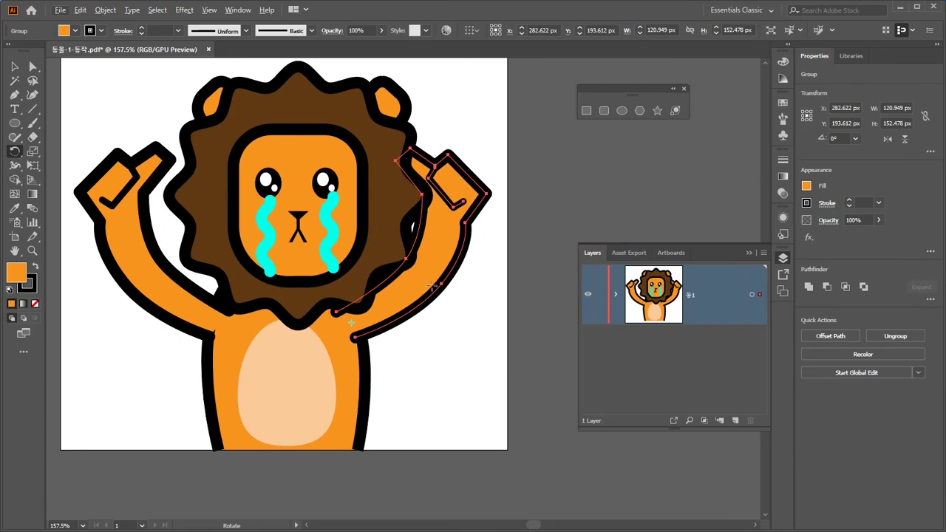
click(15, 66)
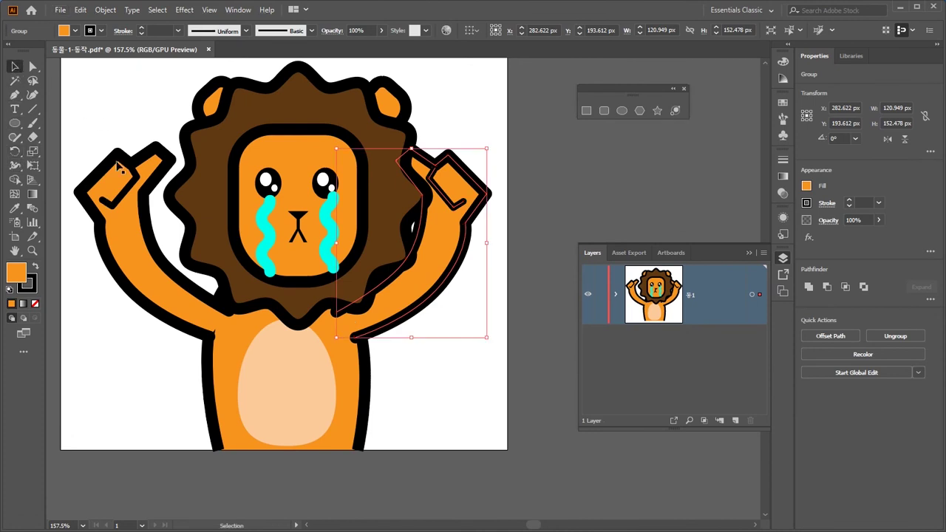
Step: Rotate the right arm slightly outward about a pivot at its shoulder, to about X 287 px, Y 196 px
click(124, 237)
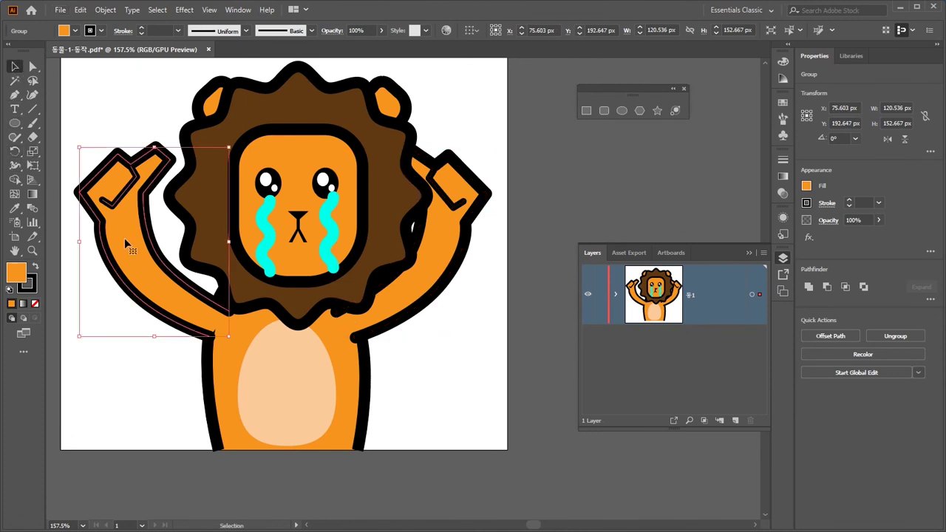
click(439, 337)
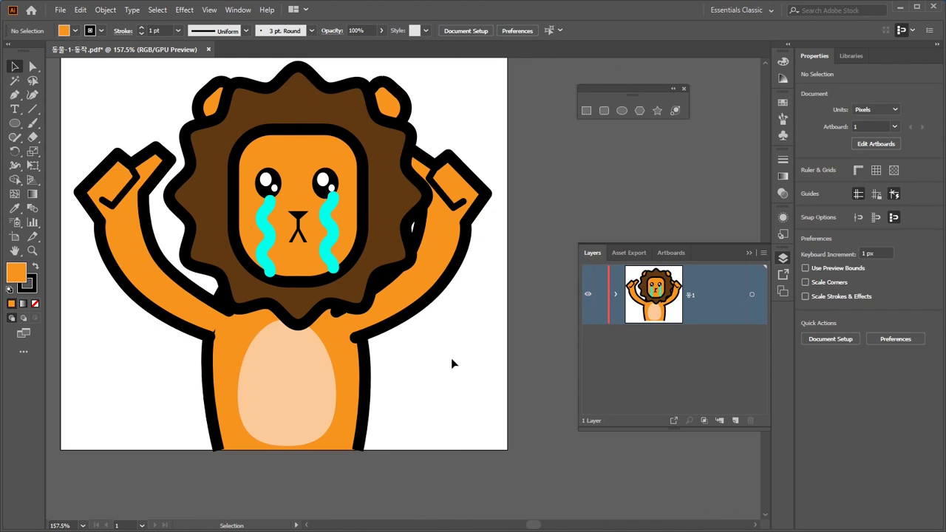
click(454, 262)
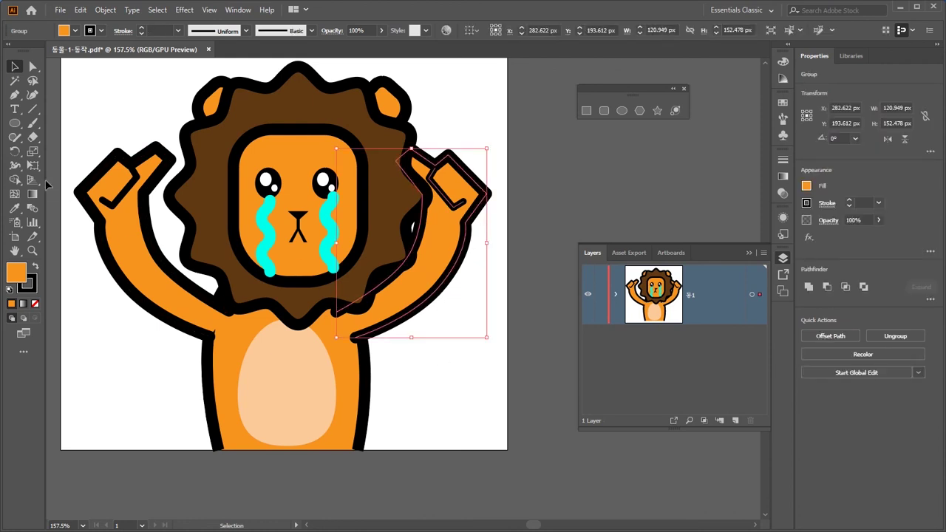
click(15, 151)
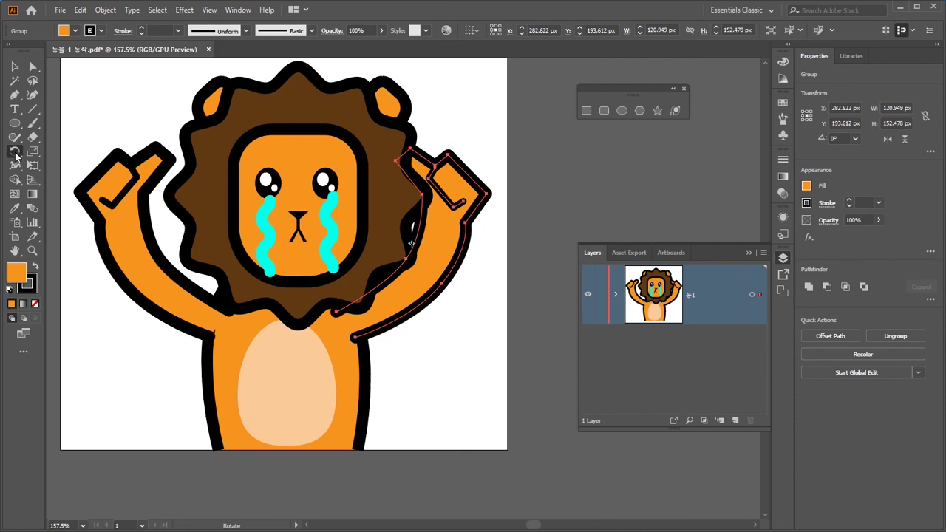
click(345, 325)
mouse_move(408, 287)
mouse_down()
mouse_move(399, 267)
mouse_move(416, 278)
mouse_up()
mouse_move(462, 252)
mouse_down()
mouse_move(439, 241)
mouse_move(464, 267)
mouse_move(456, 247)
mouse_up()
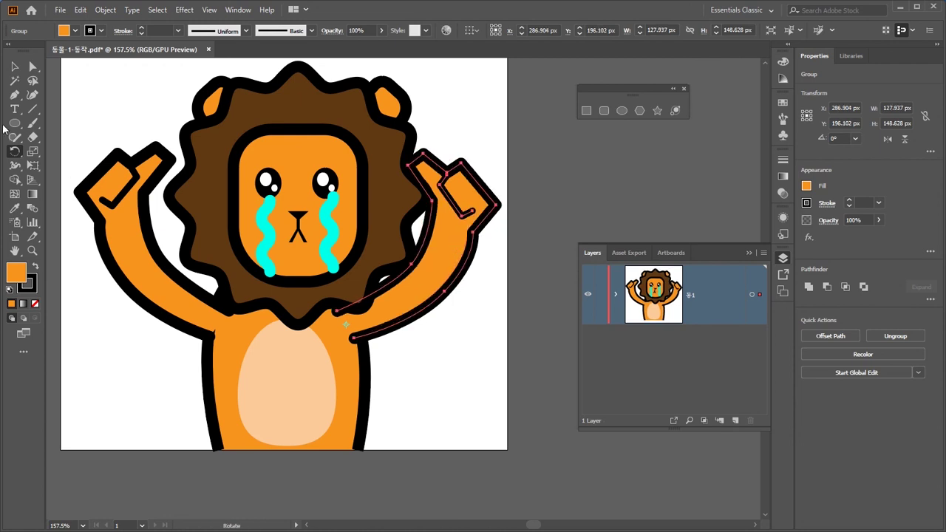
click(15, 67)
click(464, 125)
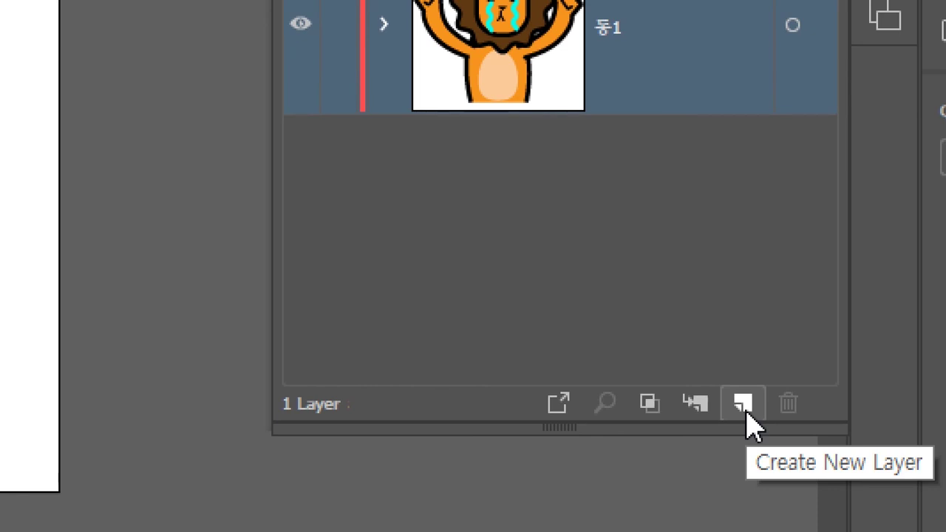
Step: Duplicate the lion's layer 동1, artwork included, instead of adding an empty layer
click(745, 410)
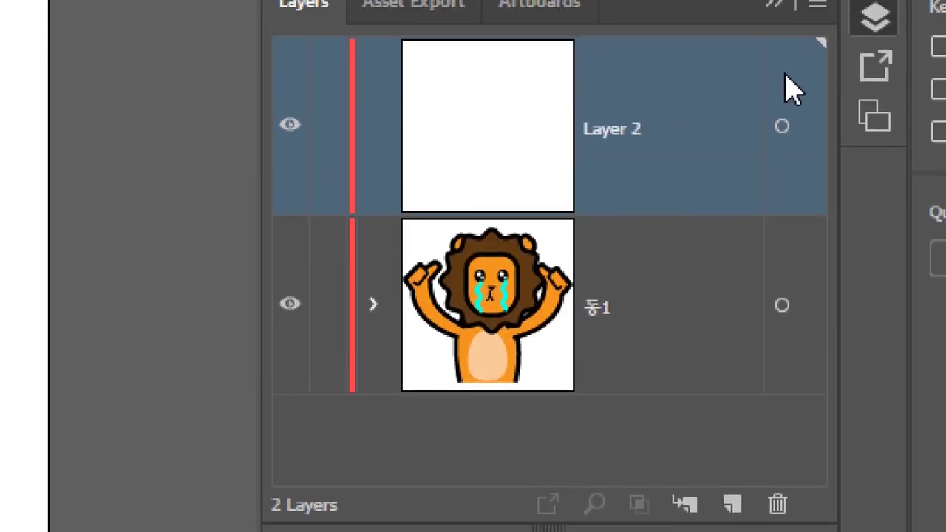
key(ctrl+z)
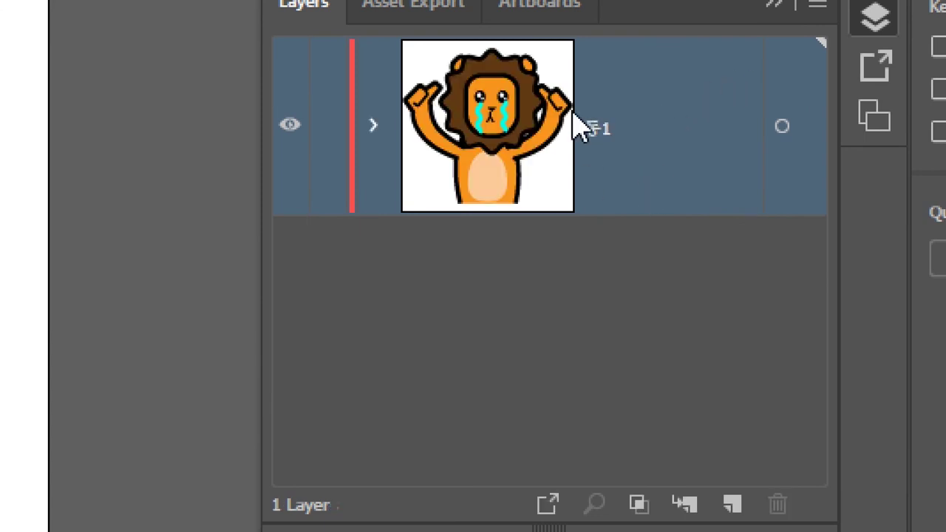
drag(638, 126, 726, 510)
drag(727, 429, 729, 429)
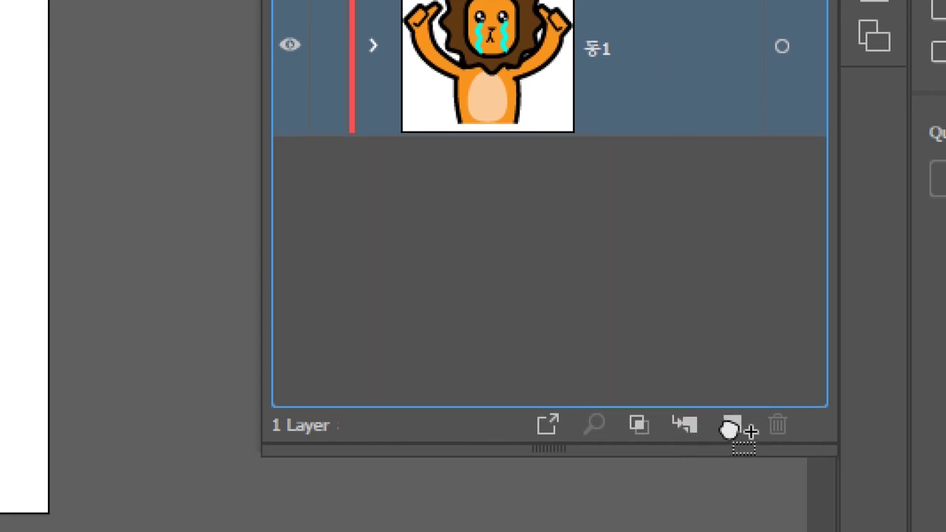
drag(730, 429, 733, 431)
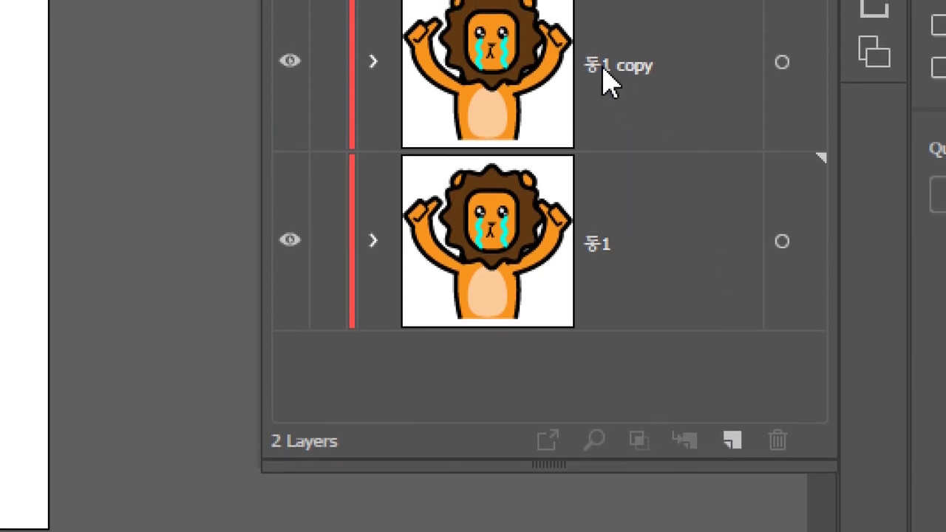
Step: Rename the duplicated layer 동2
double_click(604, 74)
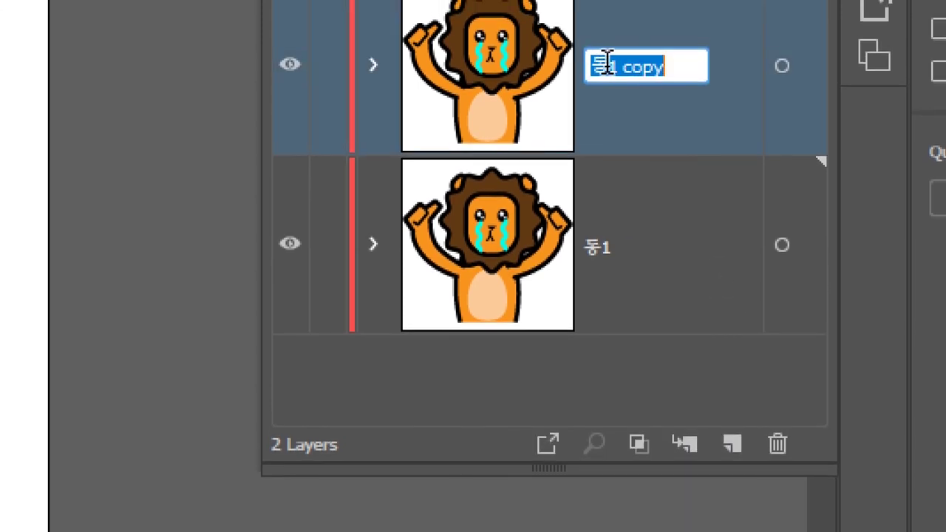
drag(608, 65, 674, 66)
text(2)
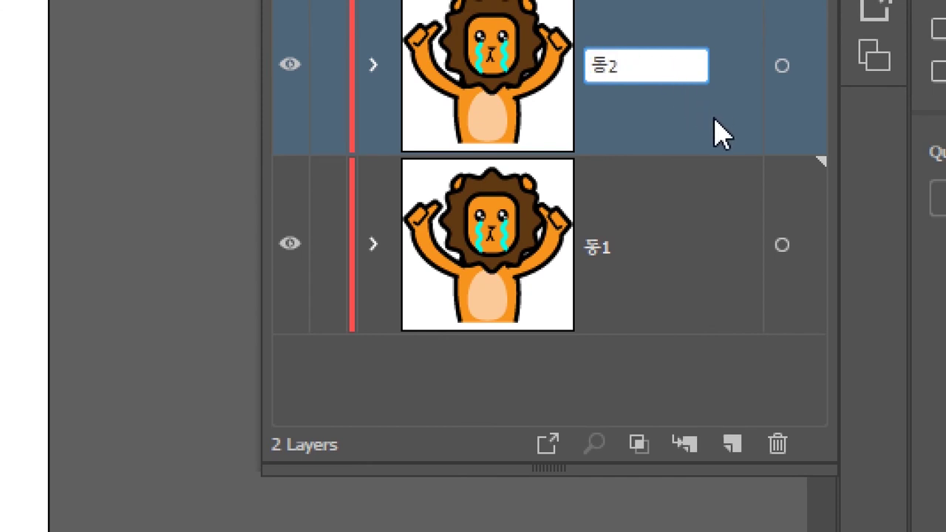
key(Return)
Step: Lock the original layer 동1 and save the document
click(705, 210)
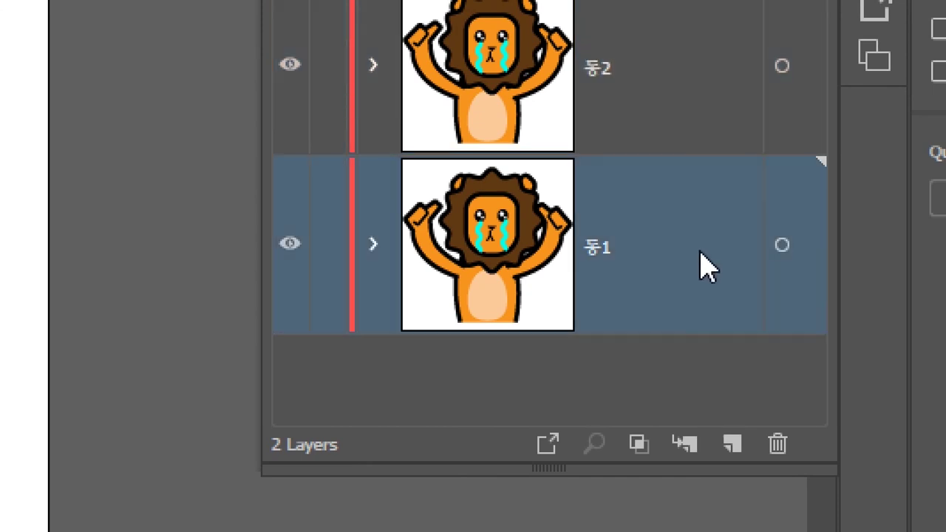
click(686, 91)
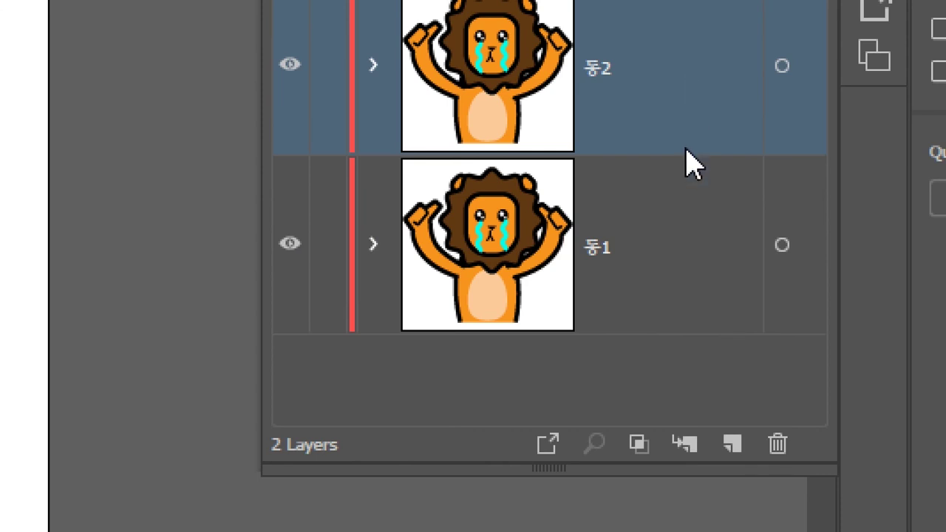
click(689, 177)
click(671, 92)
click(675, 218)
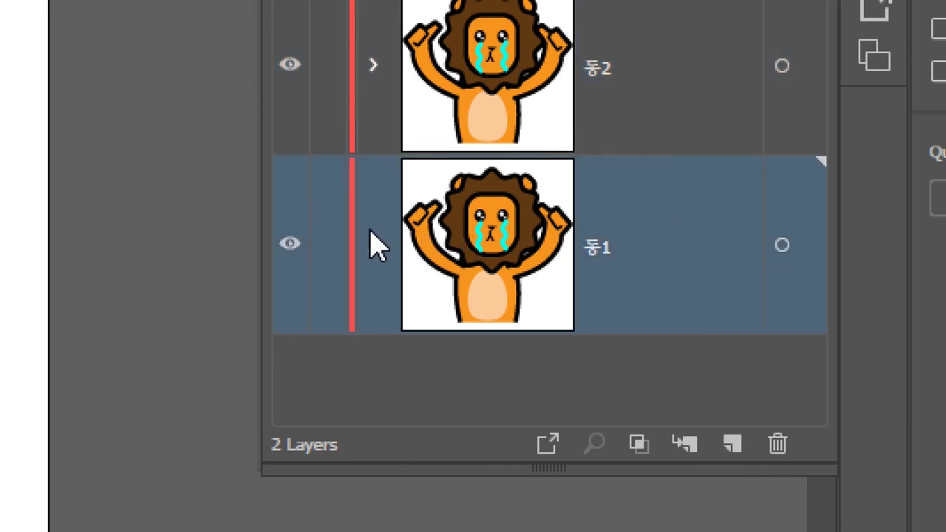
click(328, 245)
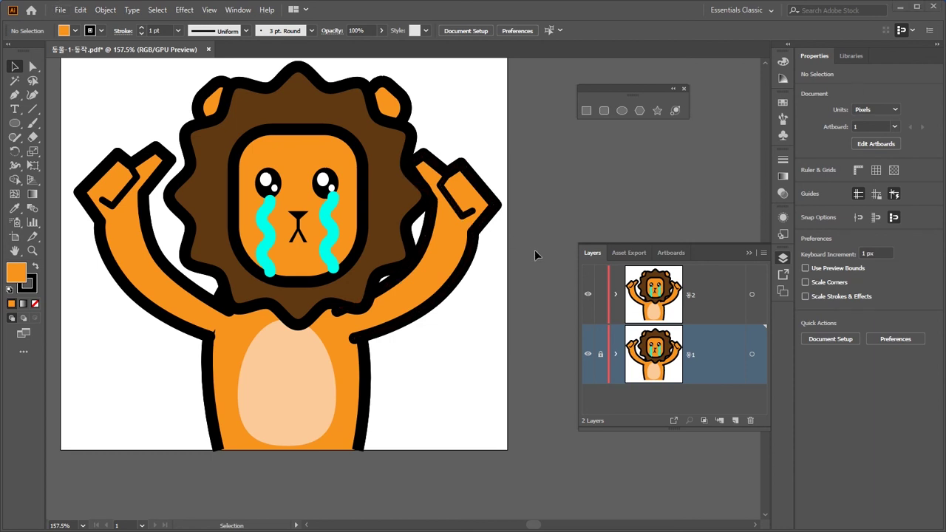
key(ctrl)
key(ctrl+s)
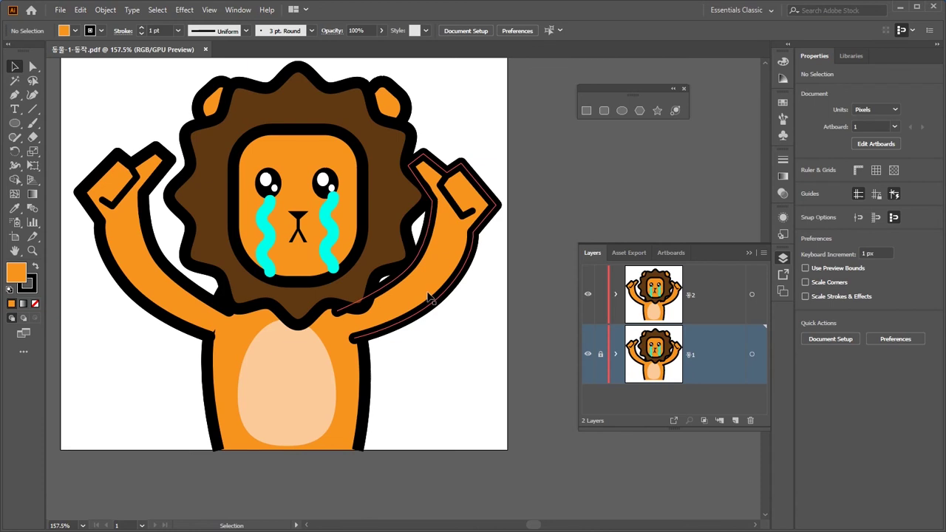
Step: Rotate the right arm on layer 동2 further outward about its shoulder, to about X 291 px, Y 199 px
click(454, 292)
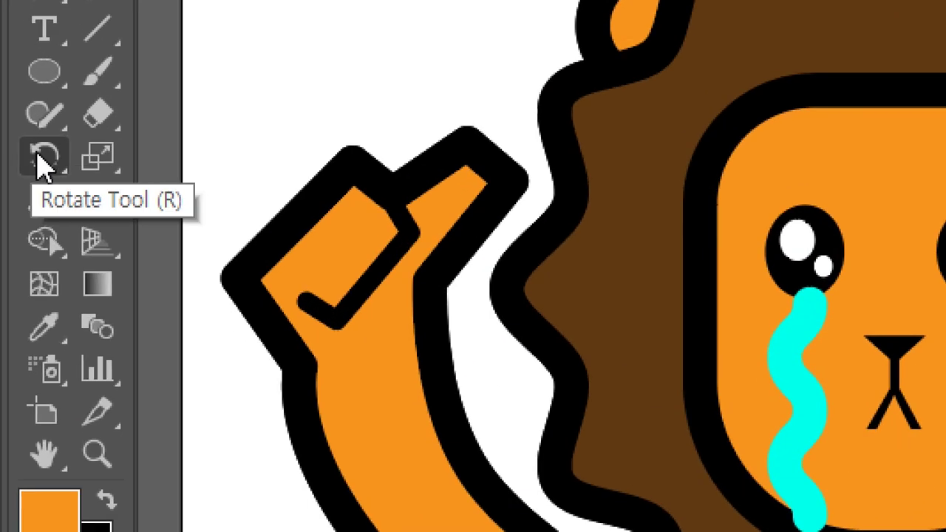
click(41, 157)
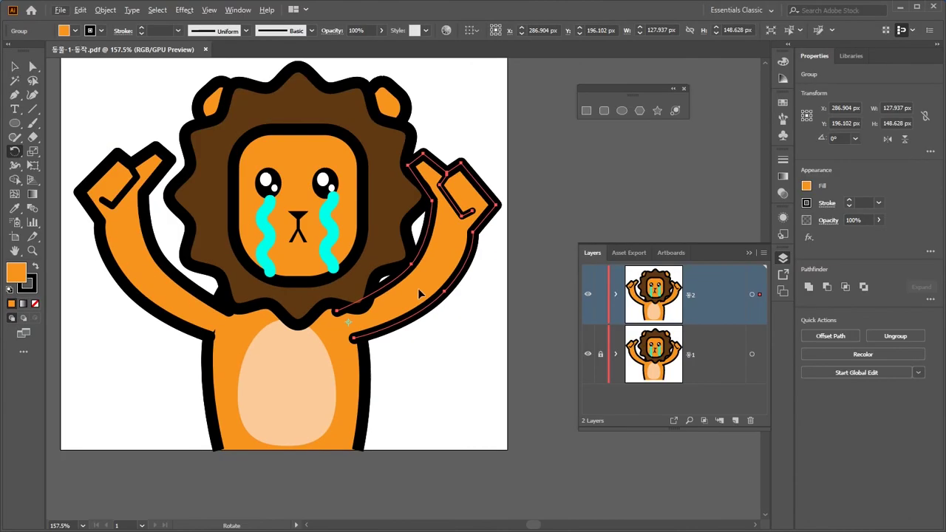
mouse_move(429, 286)
mouse_down()
mouse_move(422, 281)
mouse_move(435, 289)
mouse_up()
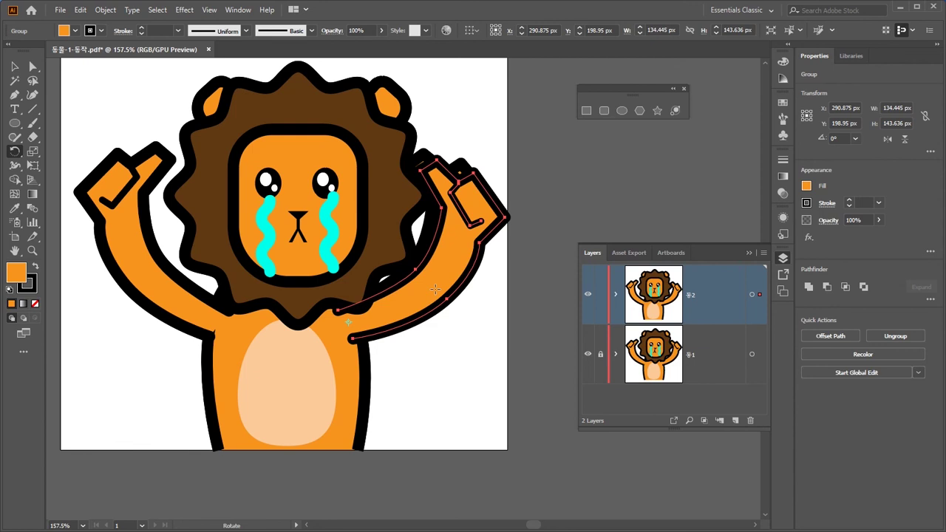
Step: Enlarge the left arm on layer 동2 up and outward from its shoulder, to about 129 by 174 px
key(v)
click(148, 318)
click(152, 278)
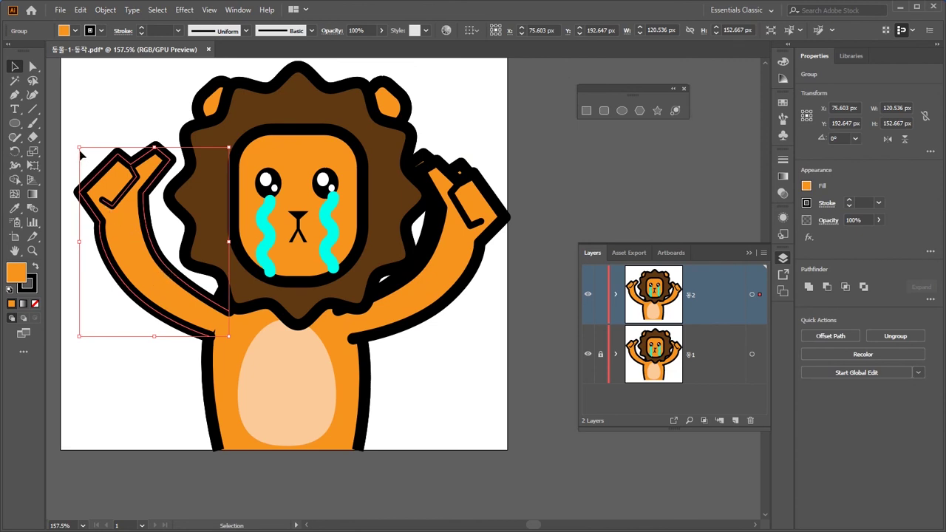
drag(80, 148, 71, 121)
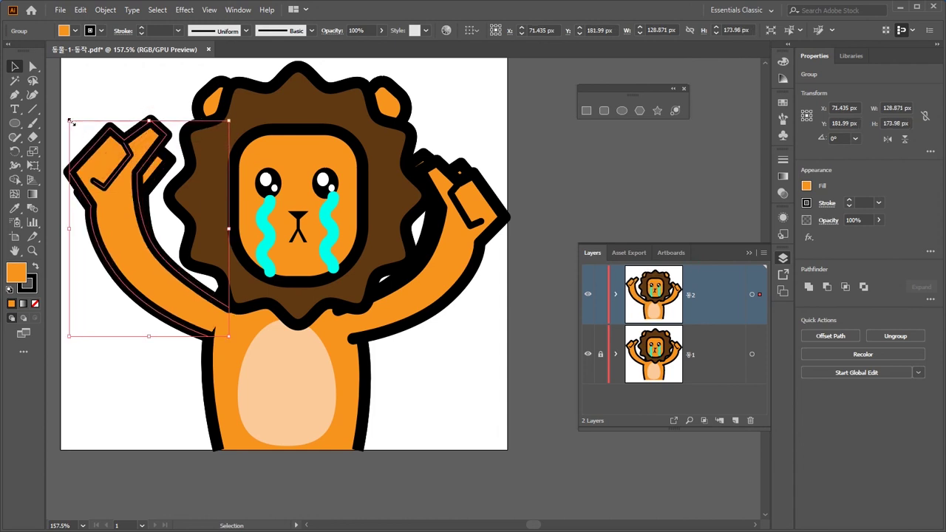
Step: Toggle the visibility of layer 동2 repeatedly to compare the arm poses of the two frames
click(588, 294)
click(587, 295)
click(587, 294)
click(587, 295)
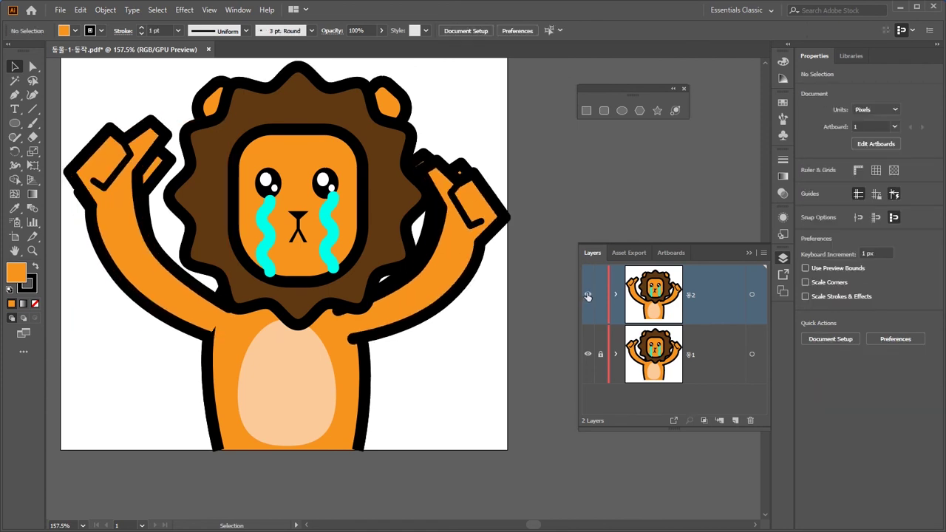
click(587, 295)
click(587, 295)
click(587, 295)
click(587, 295)
click(587, 295)
click(588, 295)
click(588, 295)
click(588, 295)
click(589, 295)
click(589, 295)
click(588, 295)
click(588, 295)
Step: Shorten the left tear on layer 동2 by raising its lower end point 18 px
scroll(481, 139, up, 3)
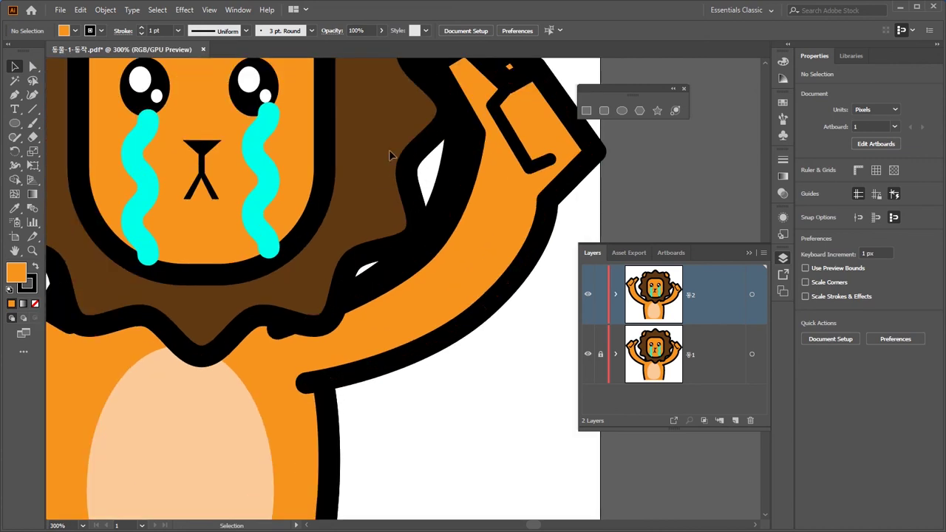
drag(391, 152, 475, 270)
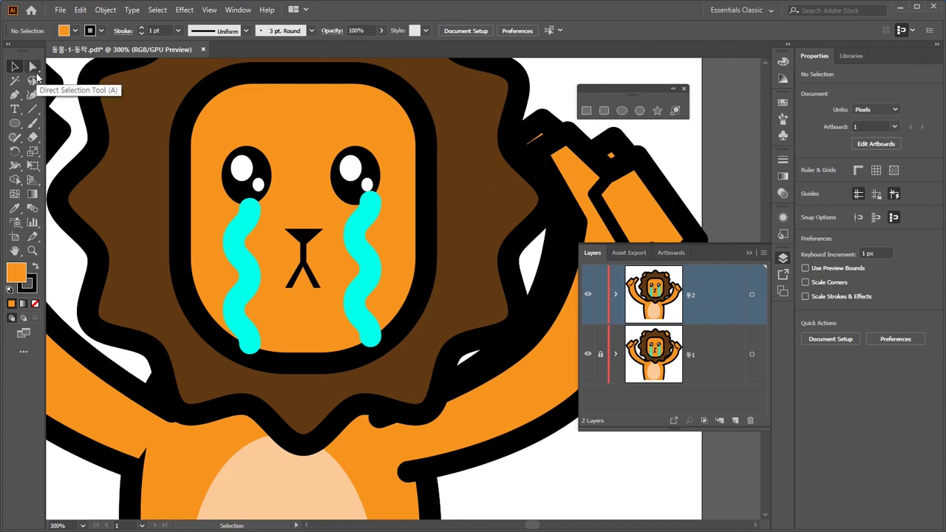
click(263, 91)
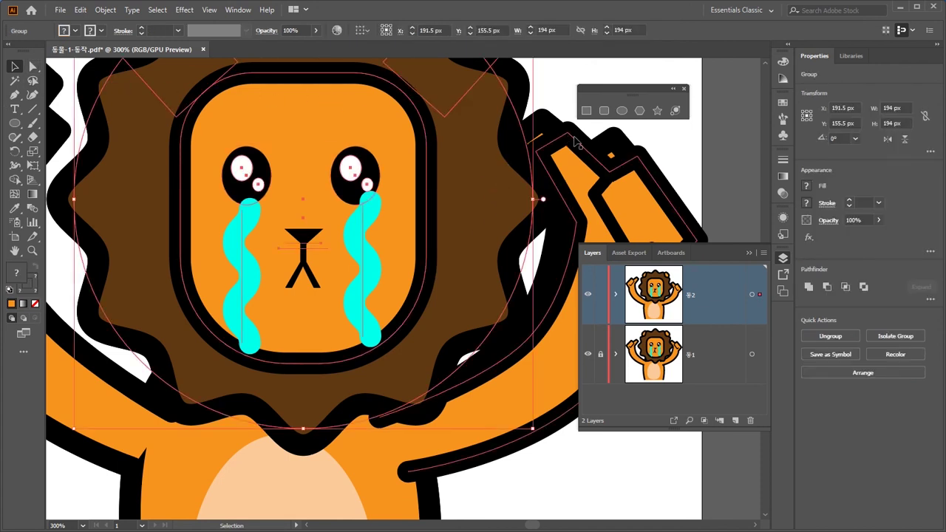
click(599, 152)
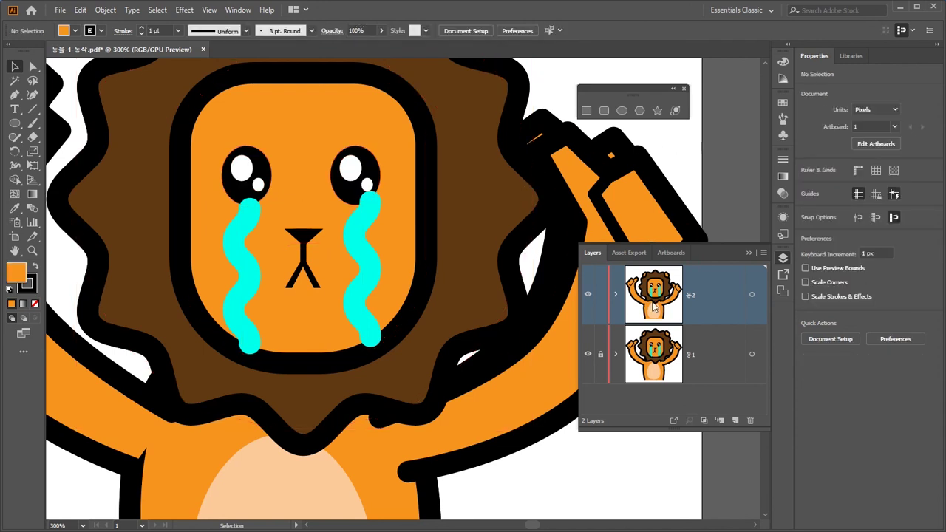
click(363, 283)
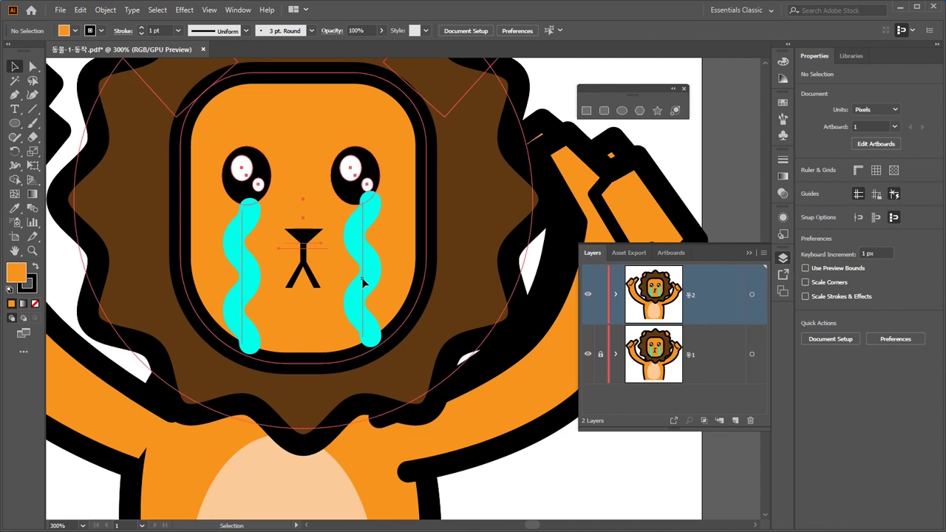
click(32, 68)
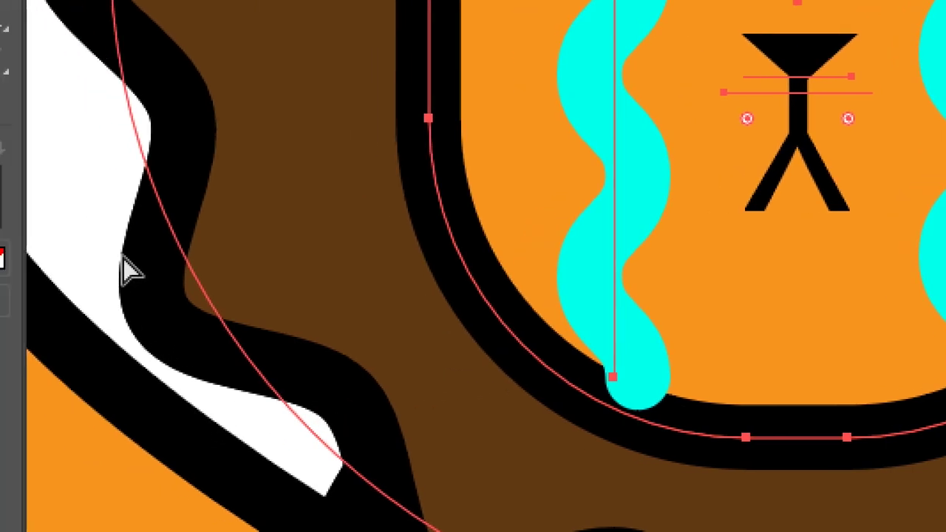
key(ctrl+shift+a)
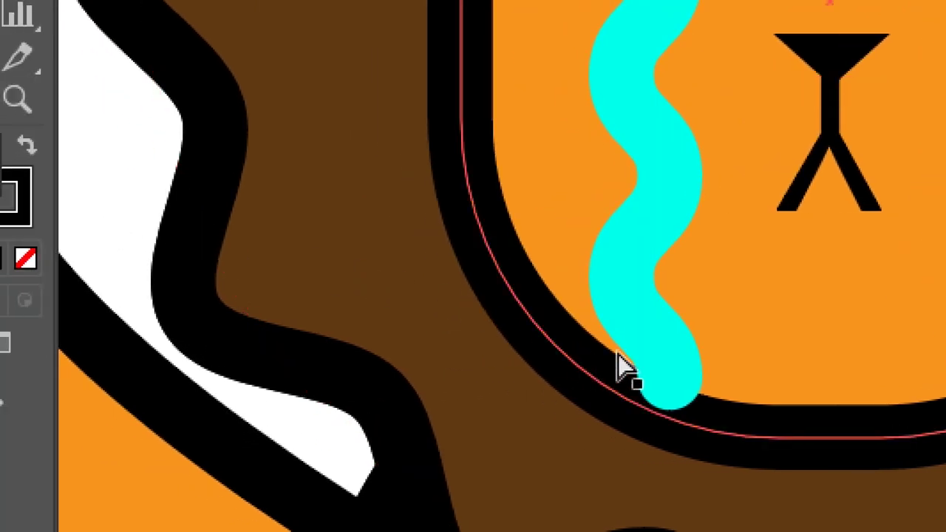
click(645, 362)
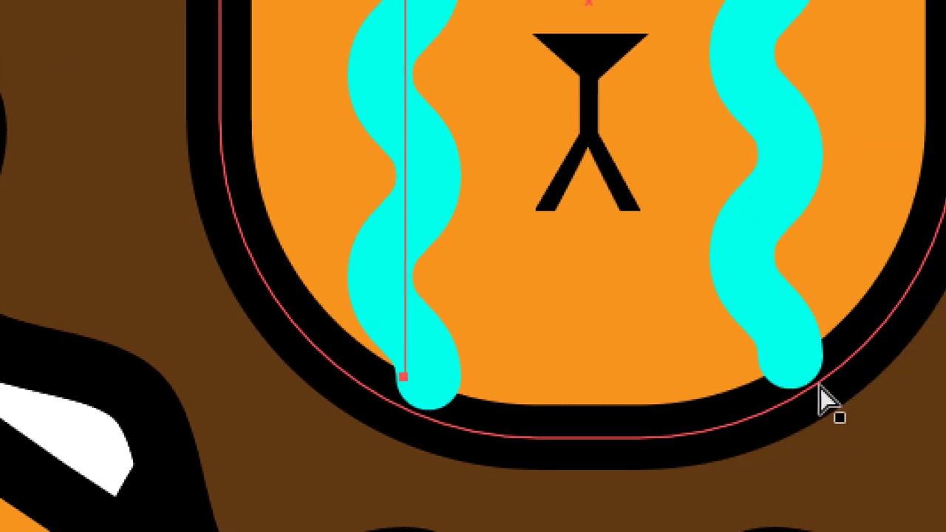
key(Up)
key(Up)
key(Up)
key(Up)
key(Up)
key(Up)
key(Up)
key(Up)
key(Up)
key(Up)
key(Up)
key(Up)
key(Up)
key(Up)
key(Up)
key(Up)
key(Up)
key(Up)
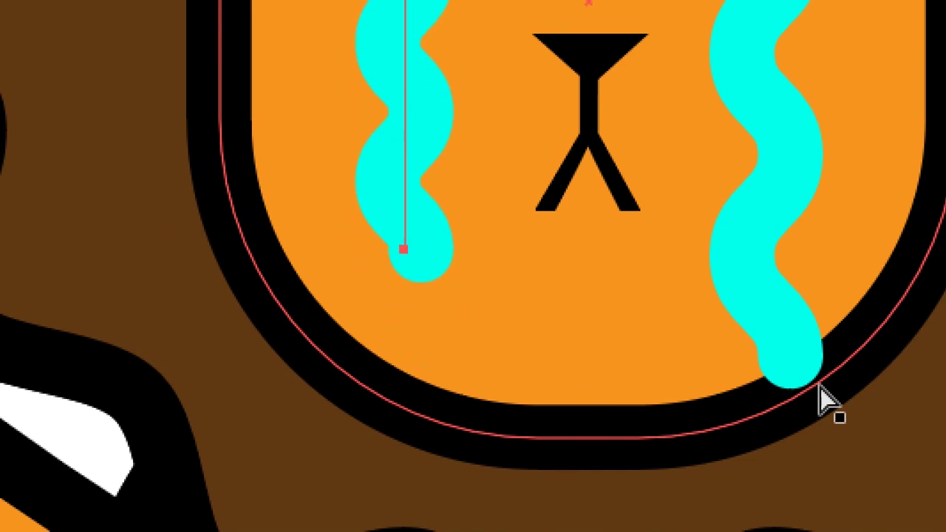
Step: Shorten the right tear on layer 동2 by raising its lower end point 14 px, to Y 199.5 px
click(789, 377)
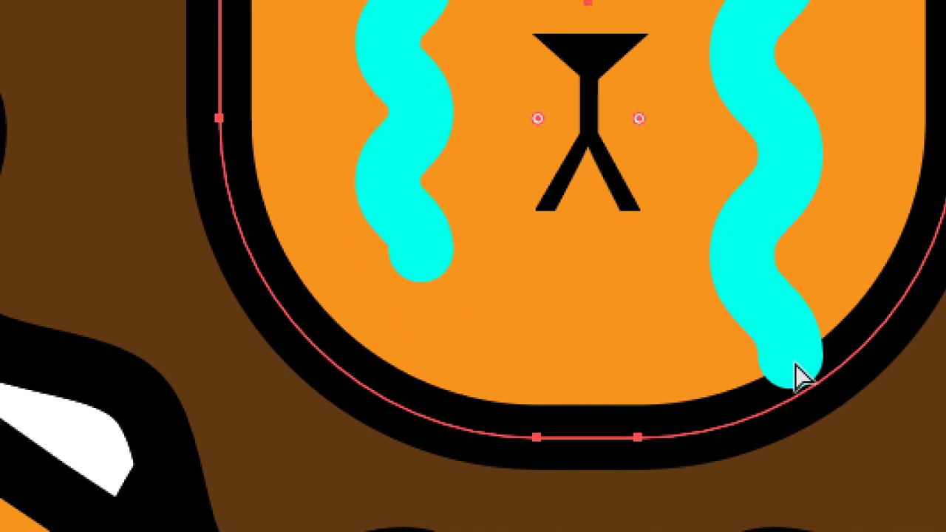
click(772, 329)
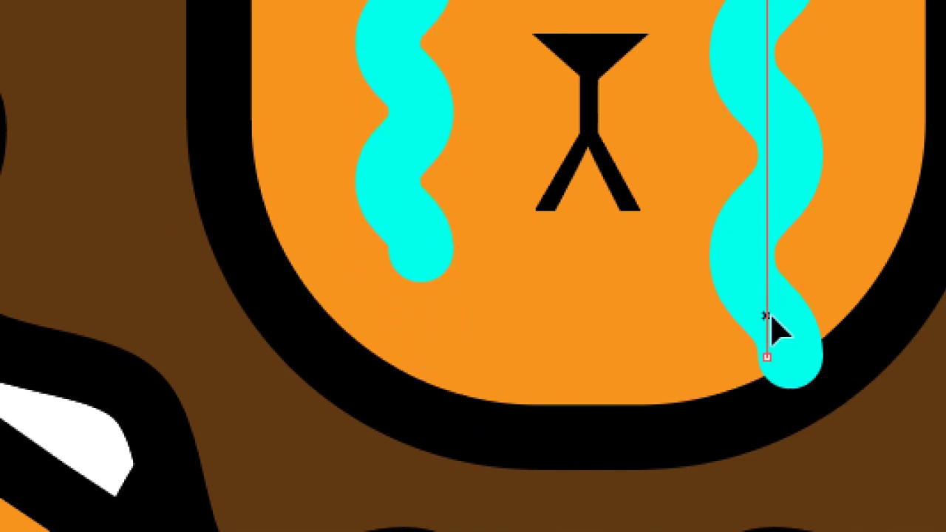
click(767, 356)
key(Up)
key(Up)
key(Up)
key(Up)
key(Up)
key(Up)
key(Up)
key(Up)
key(Up)
key(Up)
key(Up)
key(Up)
key(Up)
key(Up)
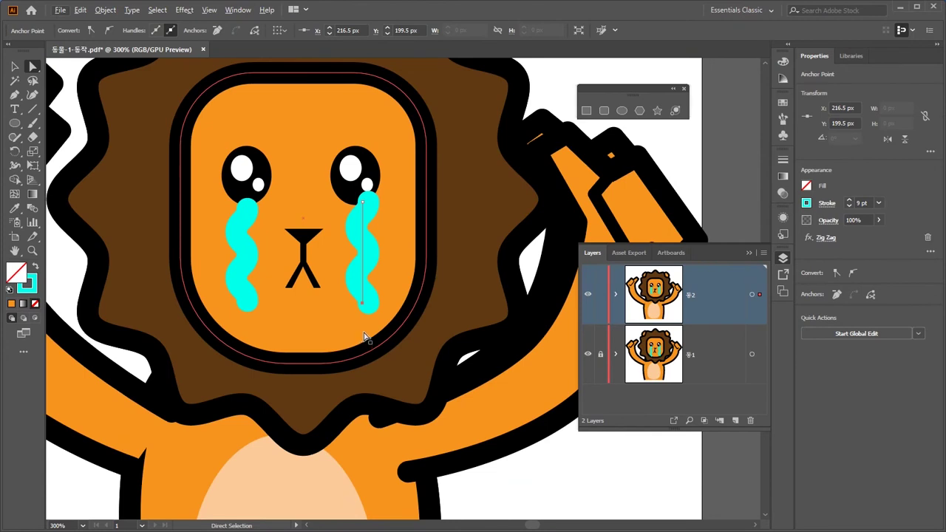
Step: Shorten the right tear on layer 동2 further by raising its lower end point 8 px, to Y 191.5 px
key(Up)
key(Up)
key(Up)
key(Up)
key(Up)
key(Up)
key(Up)
key(Up)
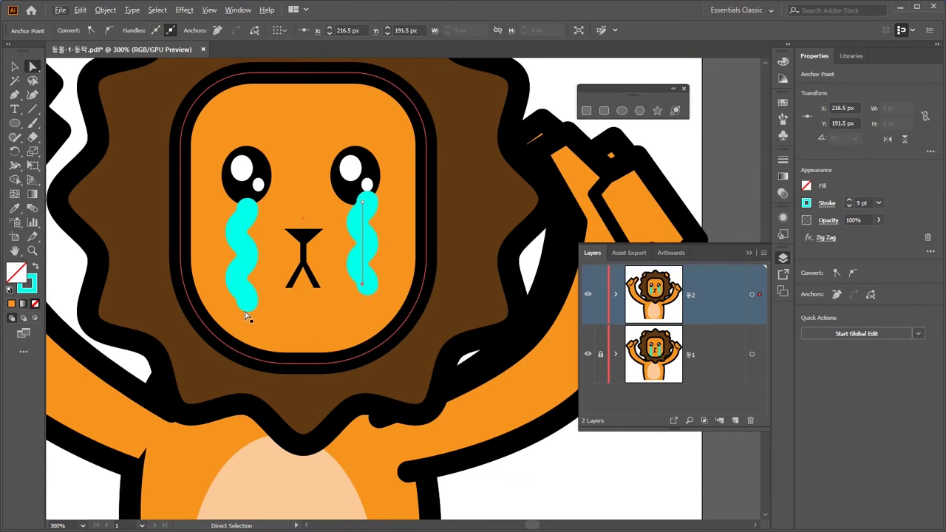
Step: Shorten the left tear on layer 동2 further by raising its lower end point 8 px
click(247, 291)
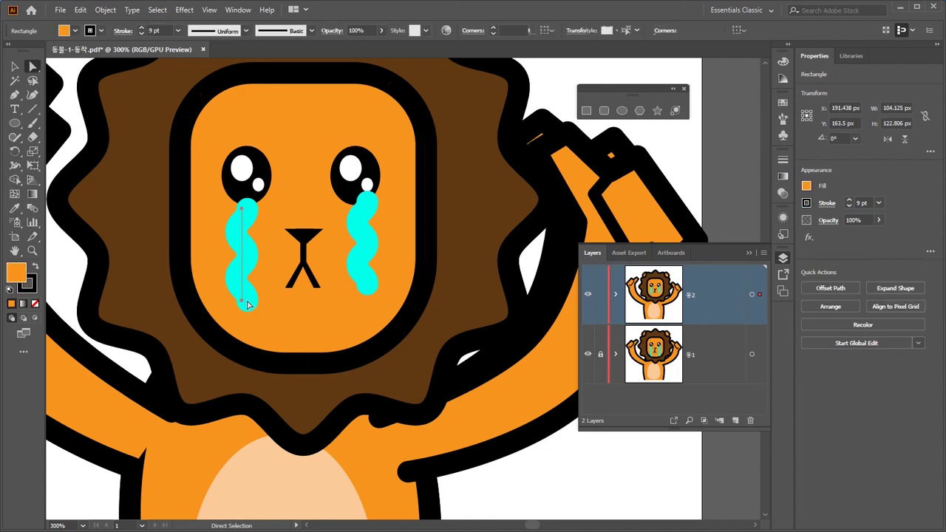
click(244, 303)
click(244, 303)
key(Up)
key(Up)
key(Up)
key(Up)
key(Up)
key(Up)
key(Up)
key(Up)
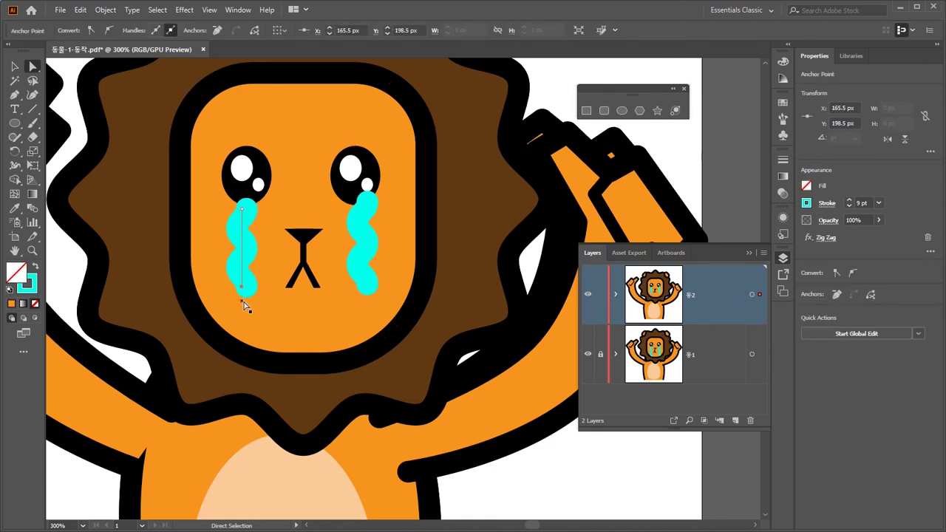
Step: Toggle the visibility of layer 동2 repeatedly to compare its shortened tears with those on layer 동1
click(588, 294)
click(587, 294)
click(587, 294)
click(588, 295)
click(588, 294)
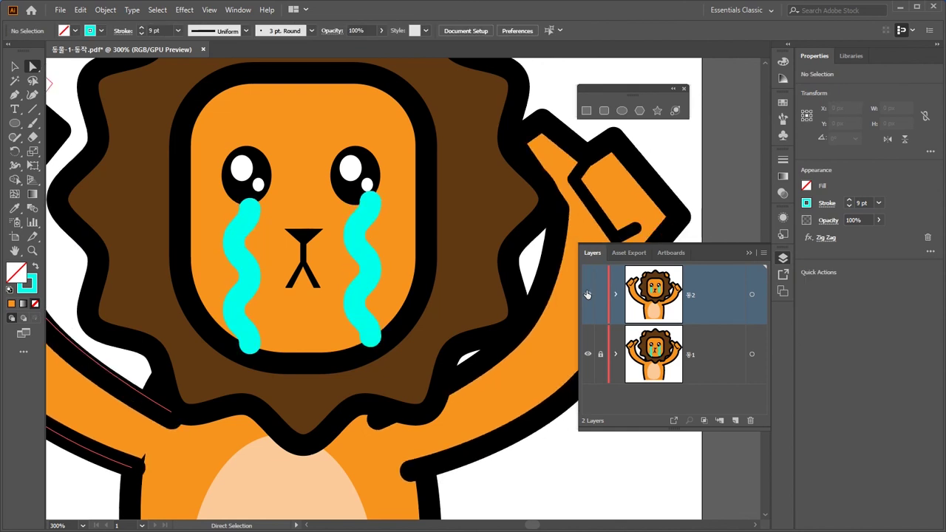
click(587, 294)
click(588, 294)
click(587, 294)
click(587, 294)
click(587, 294)
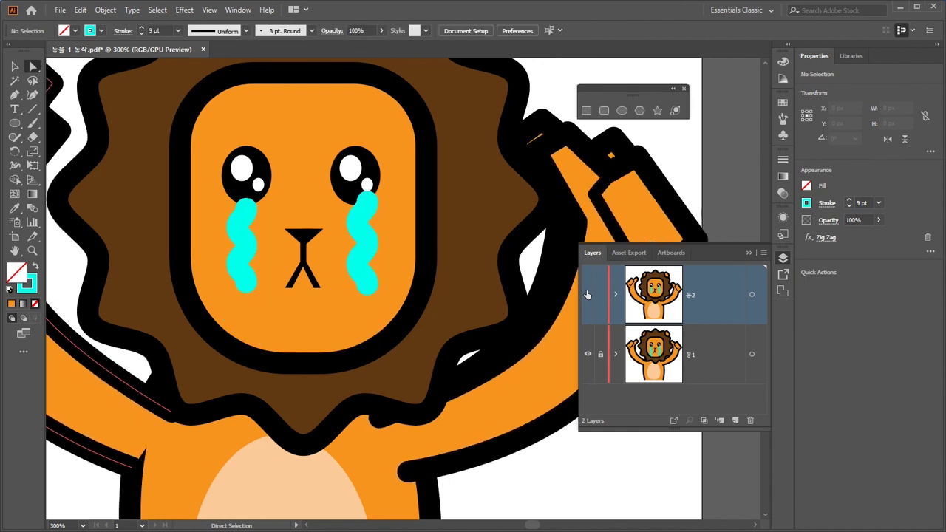
click(587, 294)
click(587, 294)
click(588, 294)
click(587, 294)
click(587, 294)
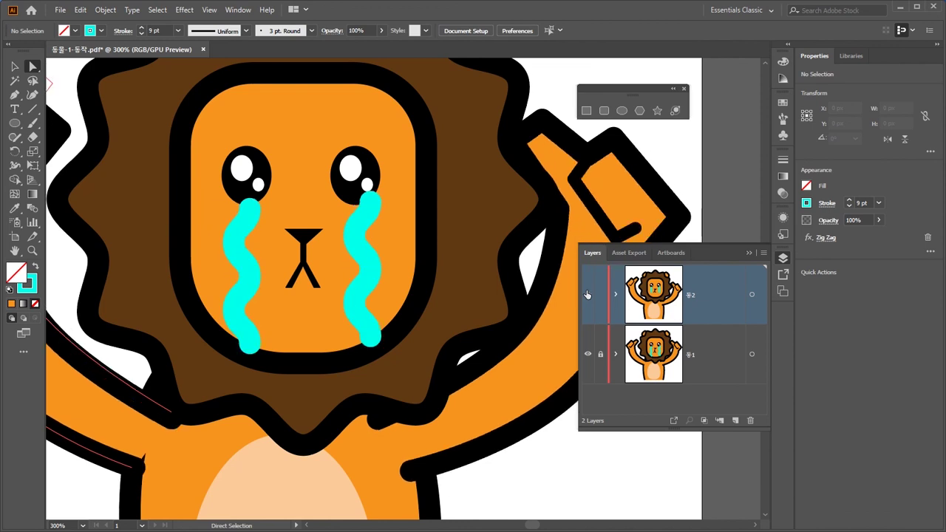
click(588, 294)
click(587, 294)
click(587, 294)
click(587, 294)
click(588, 294)
click(587, 294)
click(587, 294)
click(587, 294)
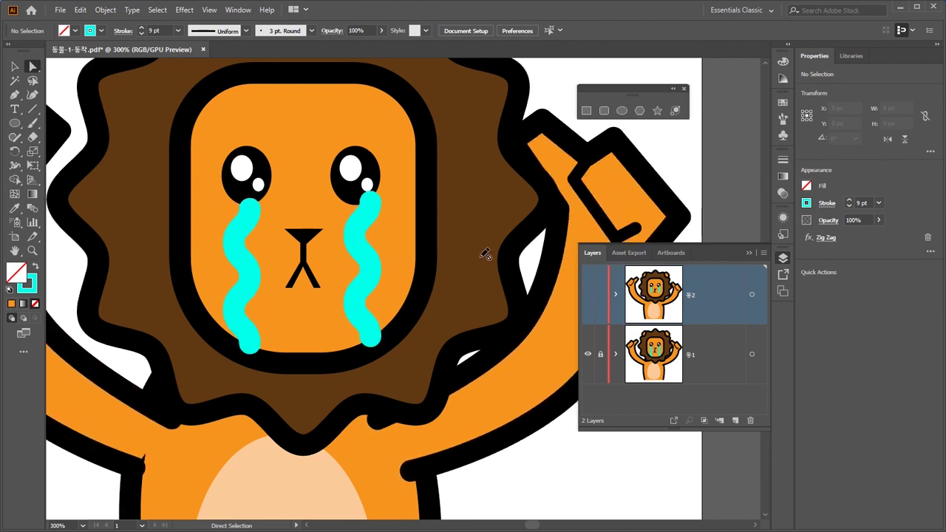
Step: Show layer 동2 and tilt its head group slightly clockwise, rotating about a pivot at the bottom centre of the face outline
click(15, 67)
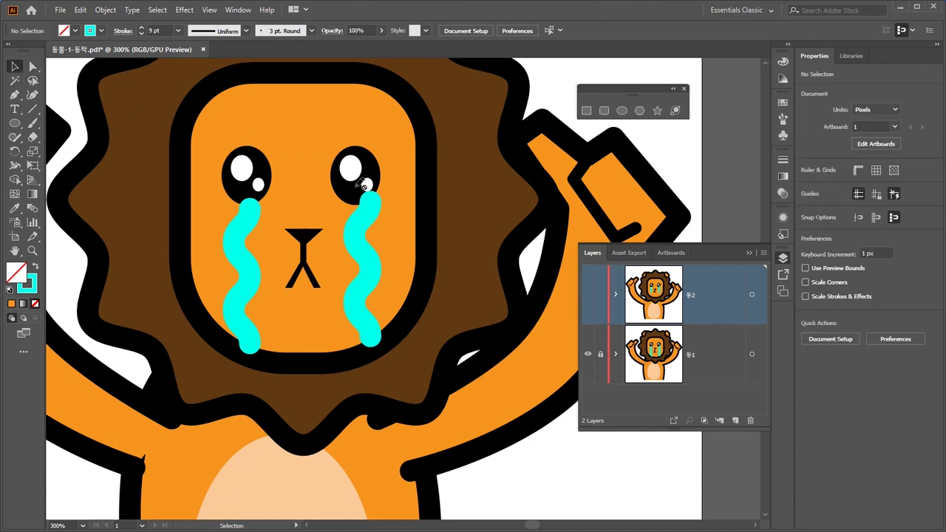
click(588, 295)
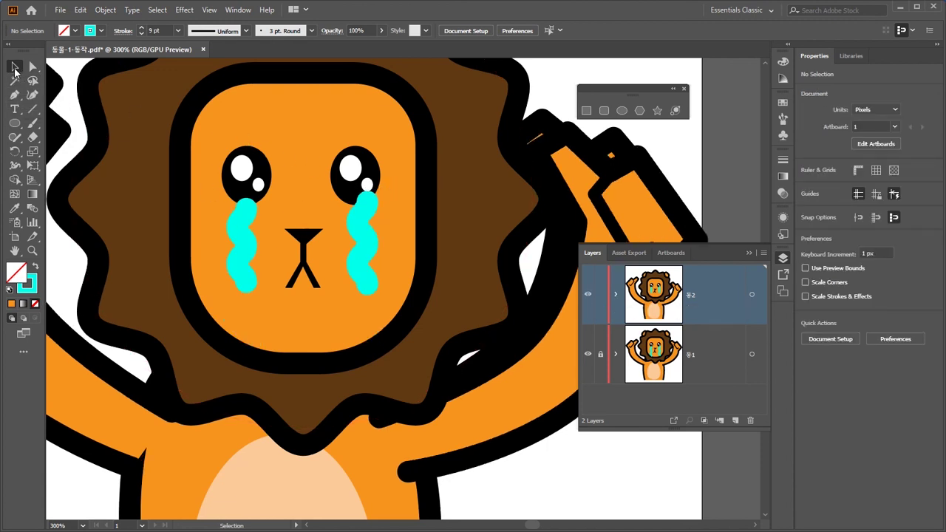
click(252, 169)
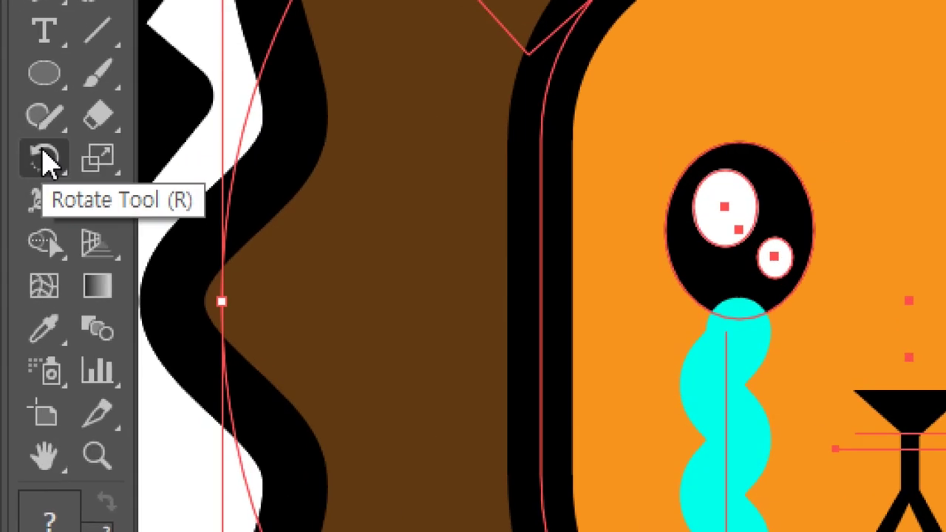
click(45, 159)
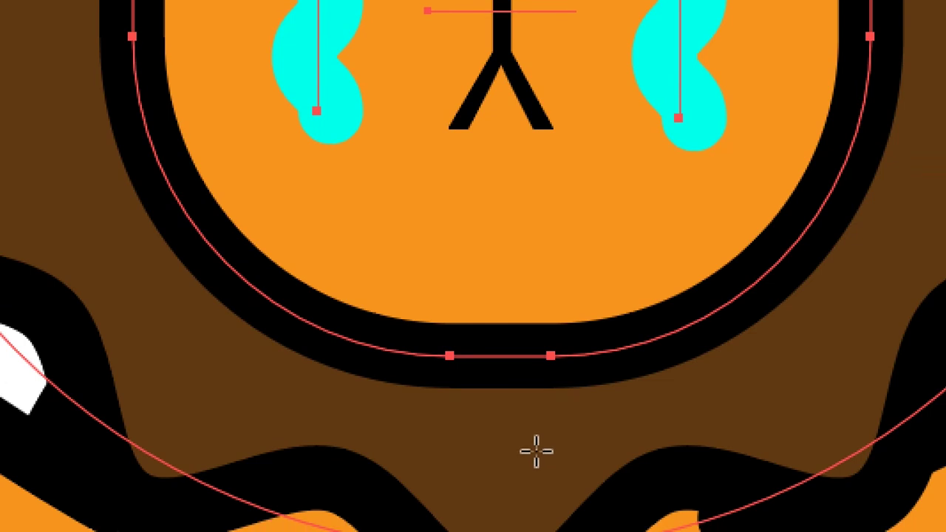
click(506, 357)
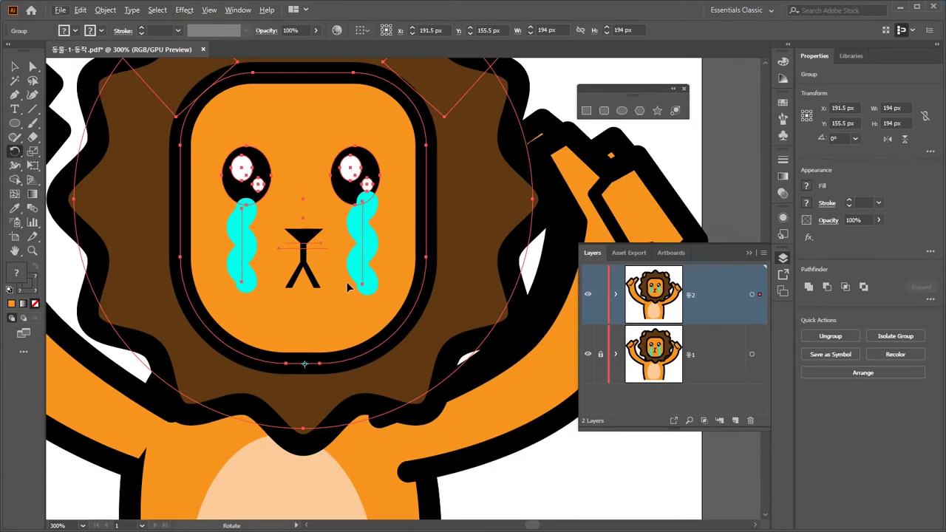
drag(787, 39, 852, 49)
drag(420, 260, 531, 273)
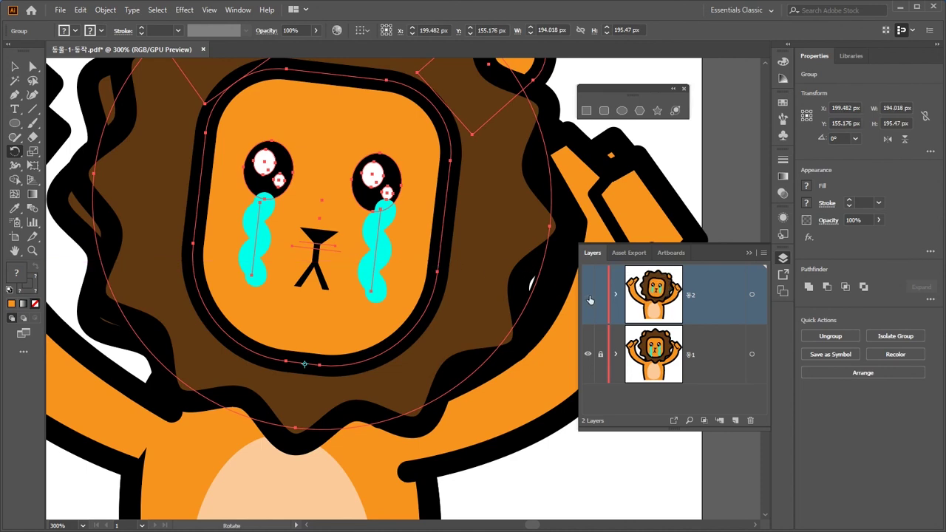
Step: Toggle the visibility of layer 동2 repeatedly to compare the tilted head with the upright head on layer 동1
key(ctrl+z)
key(ctrl+shift+z)
key(ctrl+z)
key(ctrl+shift+z)
key(ctrl+z)
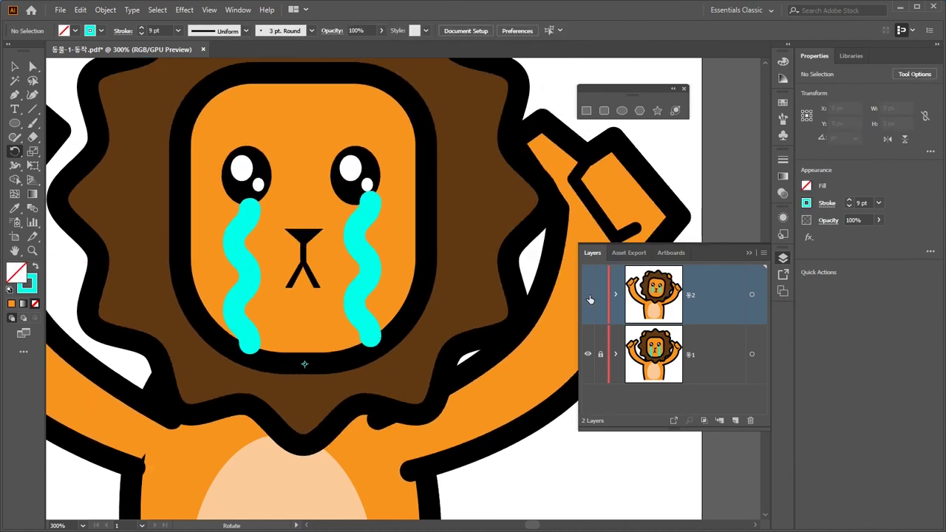
click(589, 296)
click(589, 295)
click(589, 296)
click(589, 295)
click(589, 295)
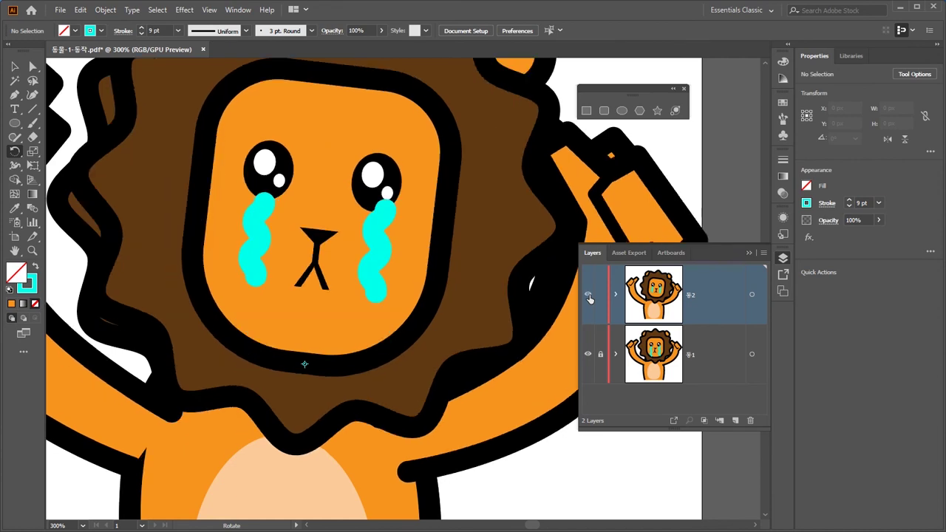
click(589, 296)
click(589, 295)
click(589, 295)
click(589, 295)
click(589, 296)
click(589, 296)
click(589, 296)
click(589, 296)
click(589, 296)
click(589, 296)
click(589, 295)
click(589, 296)
click(589, 296)
click(589, 295)
click(589, 295)
click(589, 296)
click(589, 295)
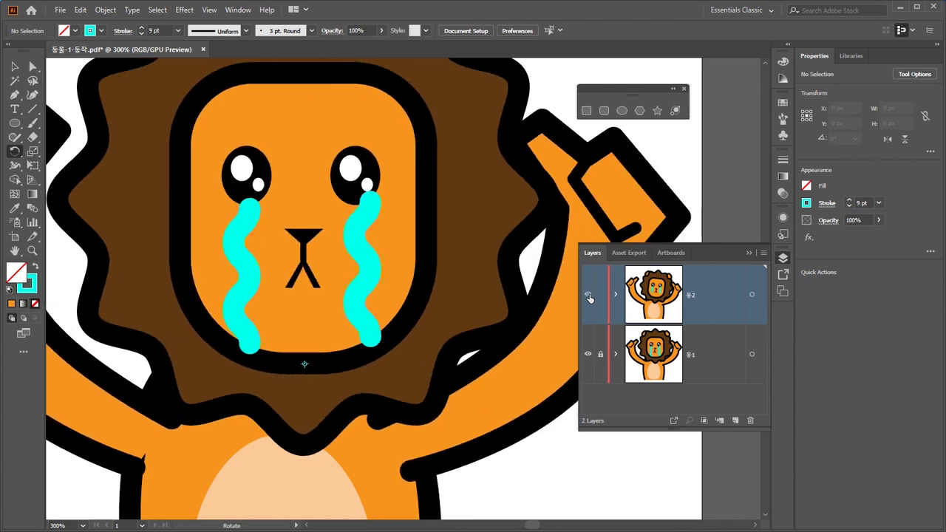
click(589, 295)
click(589, 295)
click(588, 296)
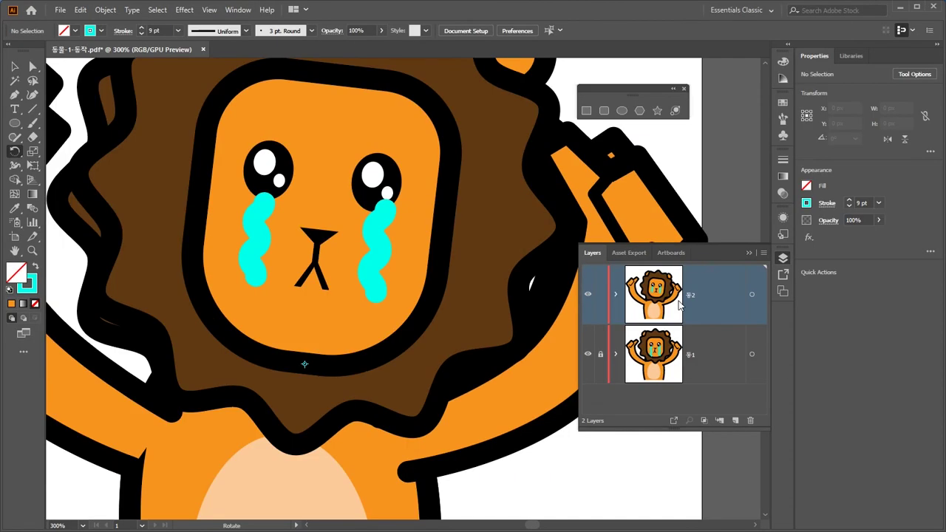
Step: Fit the artboard in the window and save the motion PDF
key(ctrl+0)
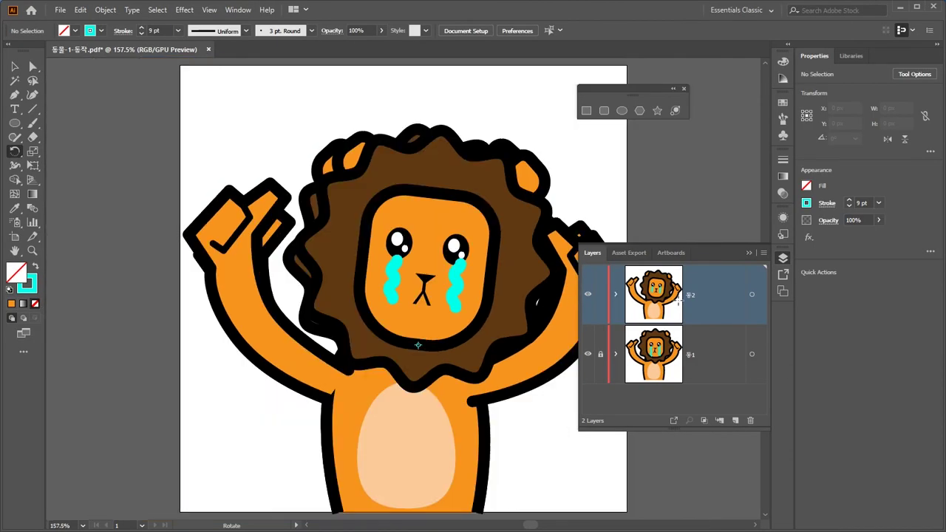
key(ctrl+s)
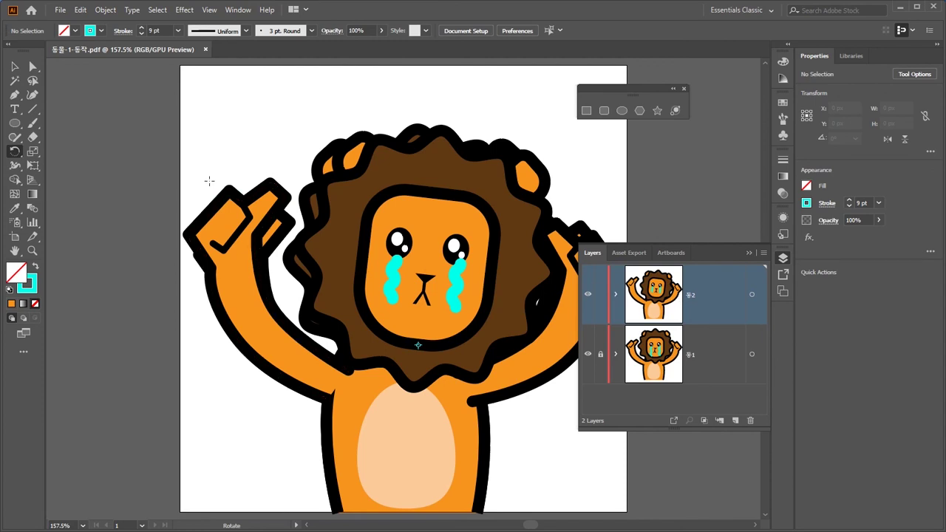
click(23, 69)
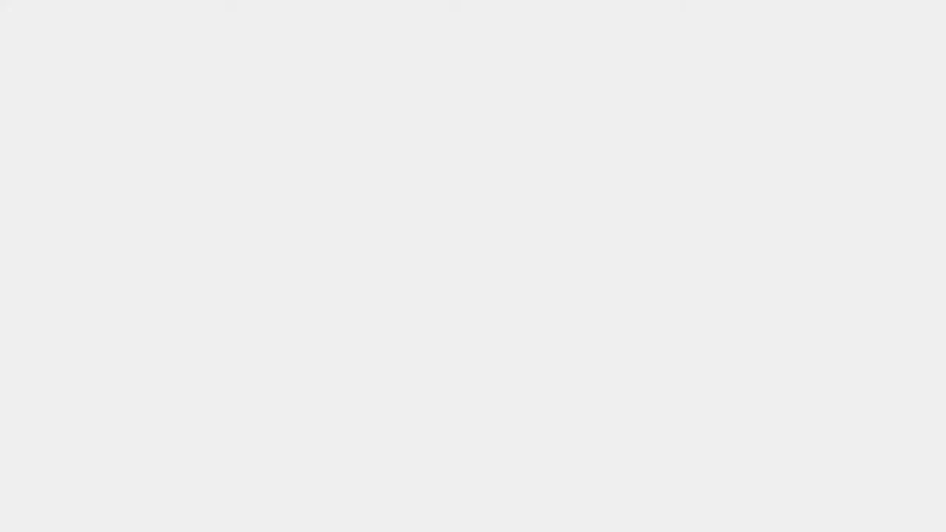
Step: Export the artwork as 동물-1-동작.psd in RGB at 72 ppi with layers written and maximum editability, and save the document
click(62, 11)
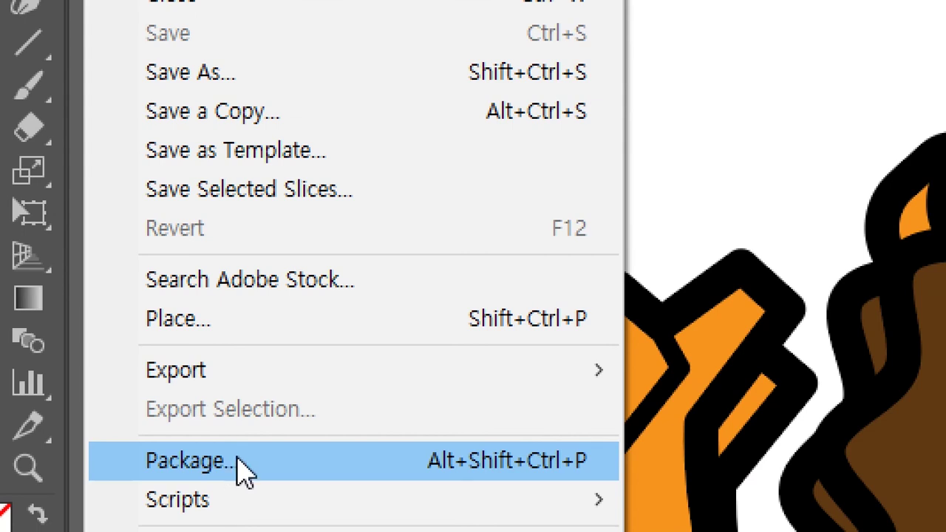
mouse_move(393, 380)
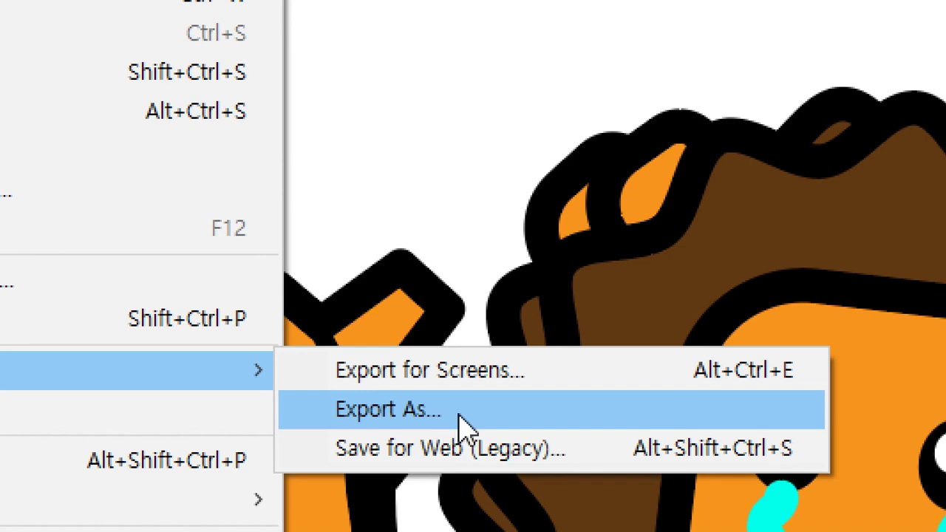
click(462, 411)
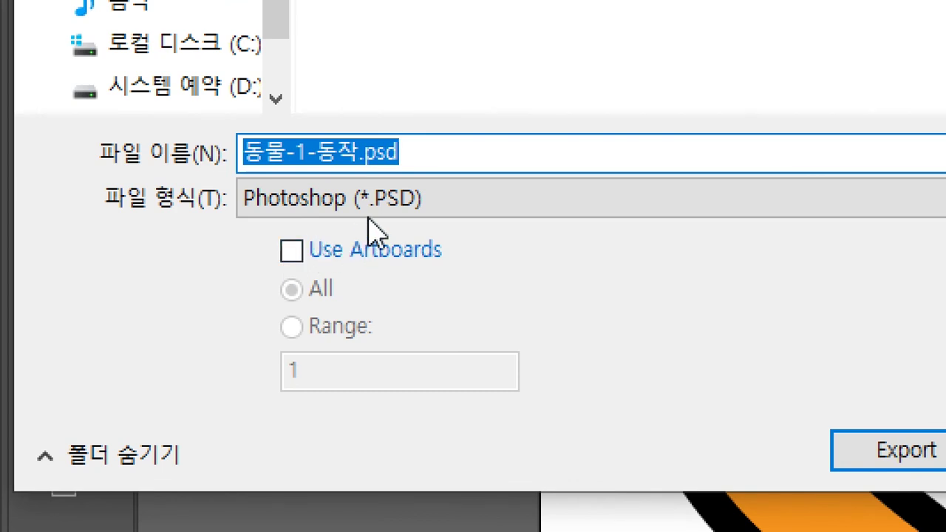
click(402, 208)
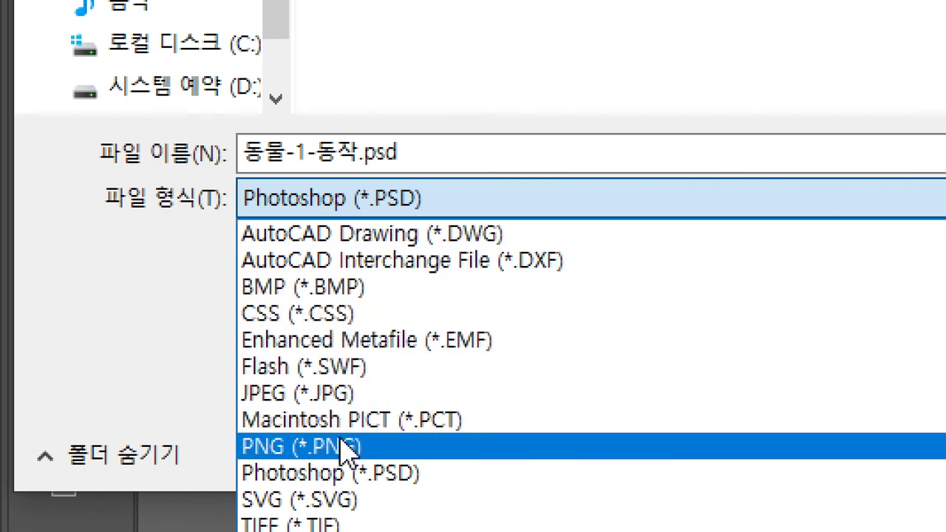
click(344, 473)
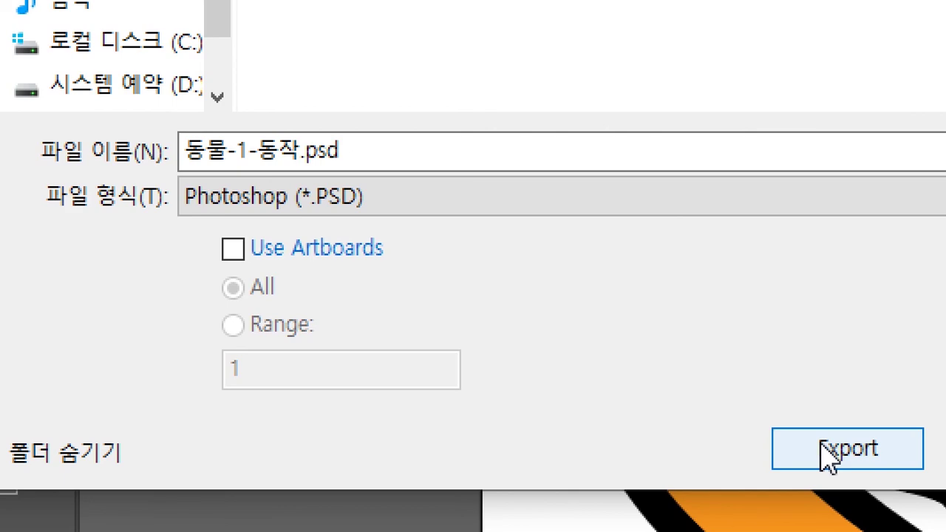
click(828, 451)
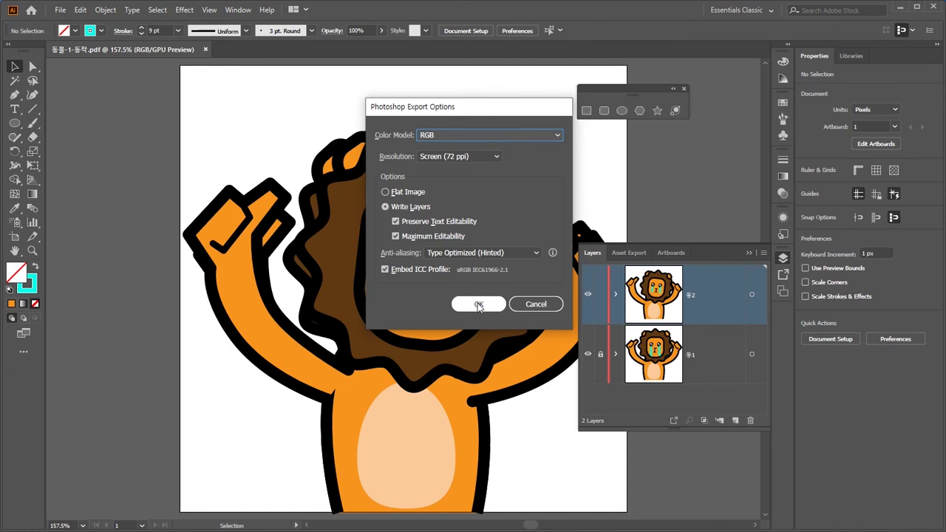
click(478, 306)
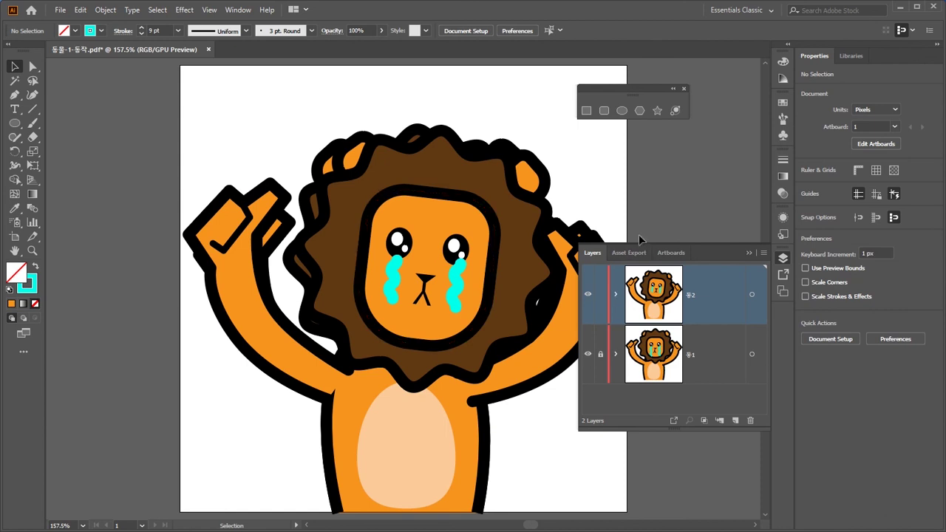
key(a)
key(ctrl+s)
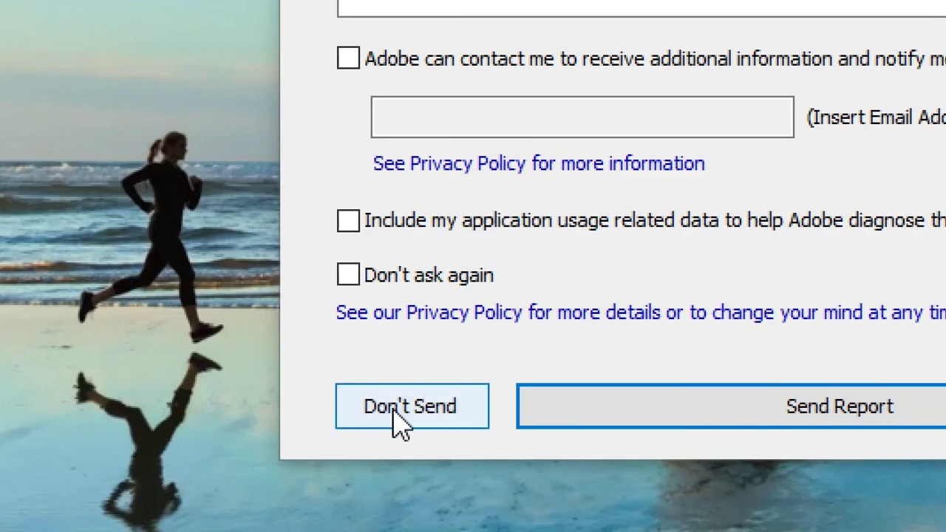
Step: Decline sending the Adobe crash report and dismiss the missing fonts dialog in Photoshop without resolving the font
click(399, 421)
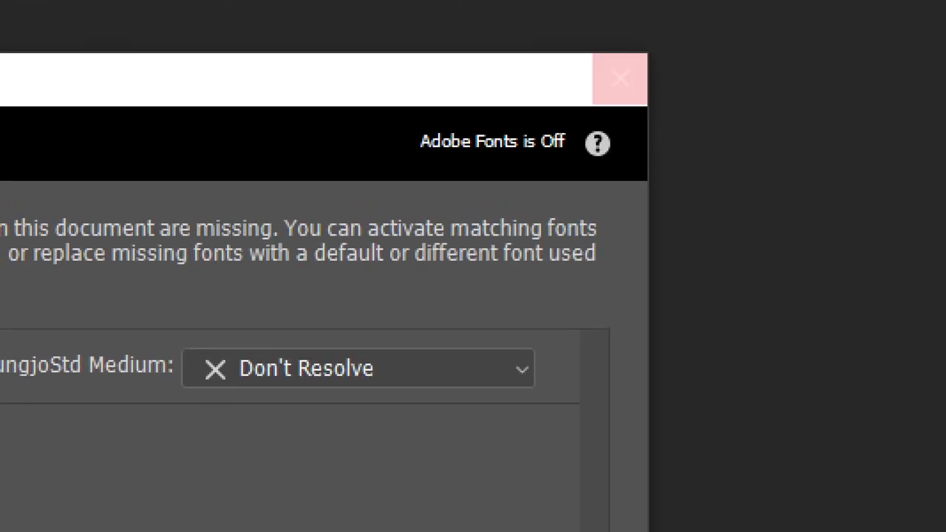
click(625, 82)
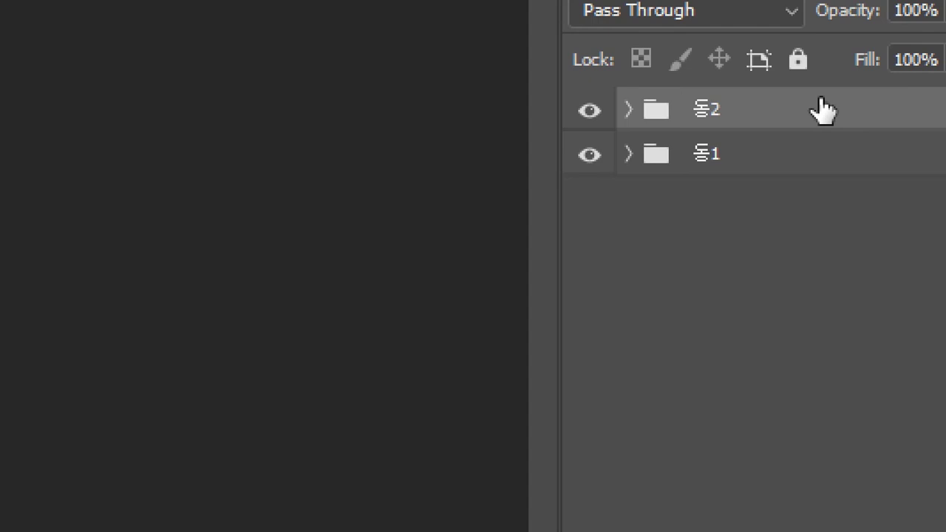
Step: Check the contents of group 동2 in the exported PSD and toggle its visibility to compare it with group 동1
click(630, 118)
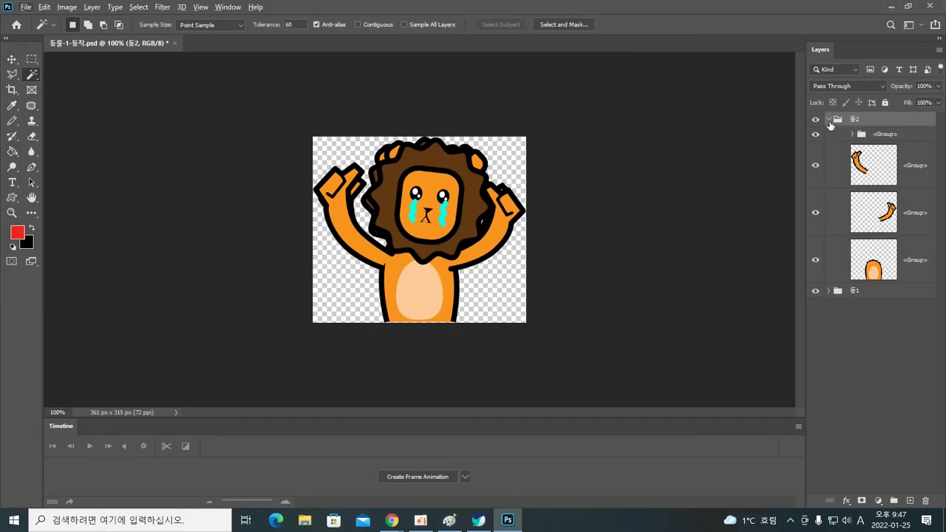
click(829, 121)
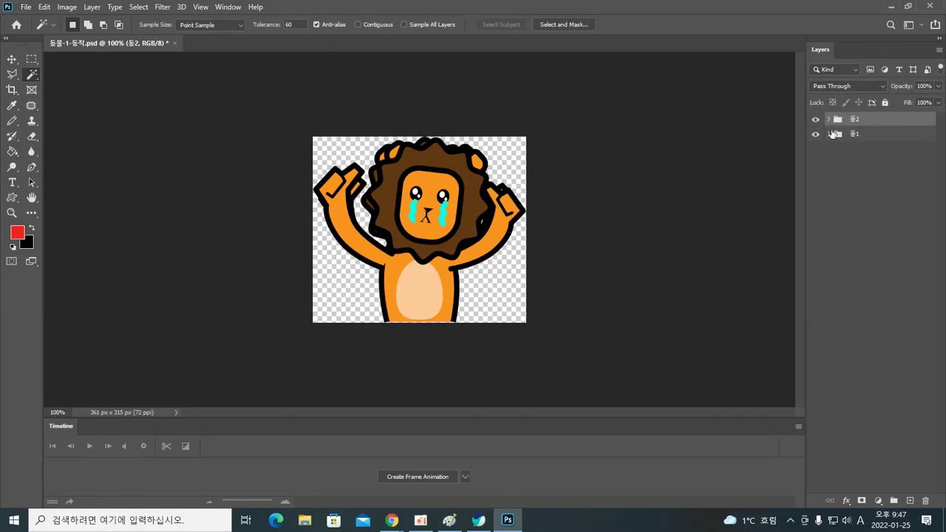
click(816, 121)
click(816, 121)
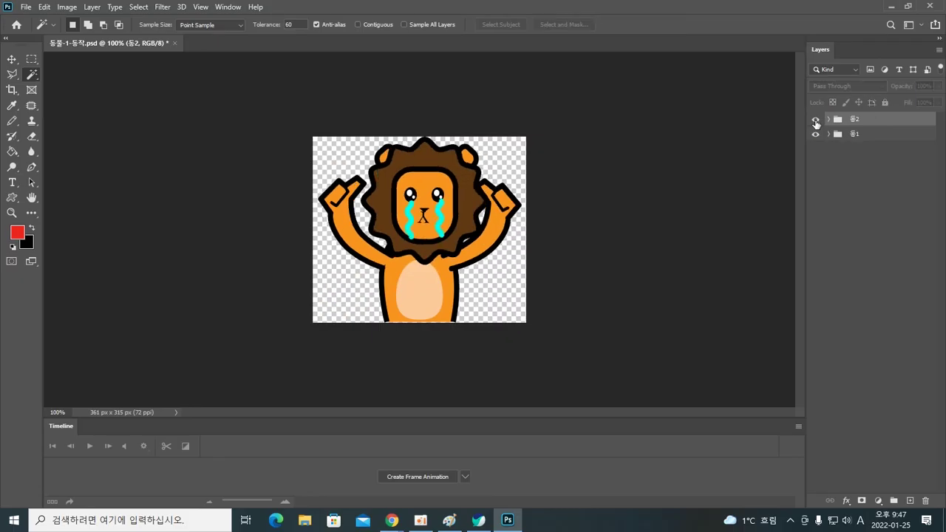
click(815, 121)
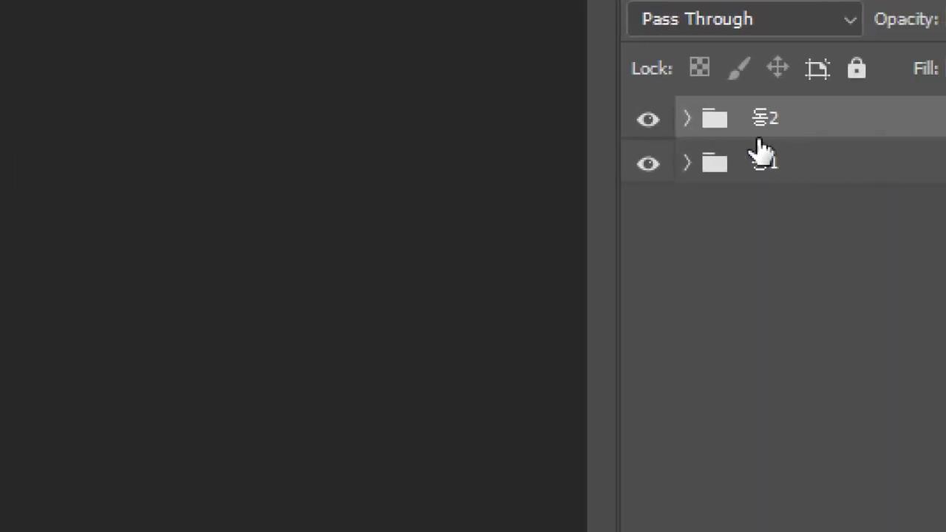
click(648, 120)
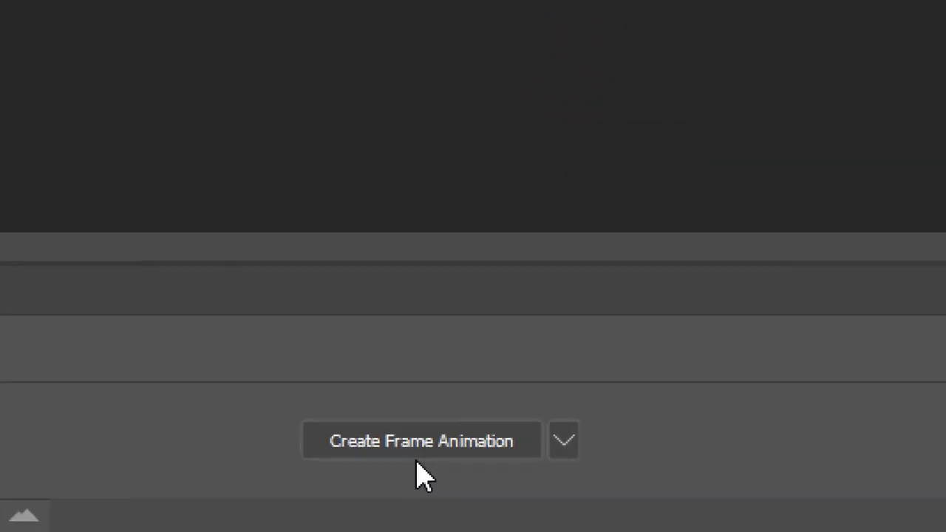
Step: Hide the Timeline and show it again below the canvas
click(417, 455)
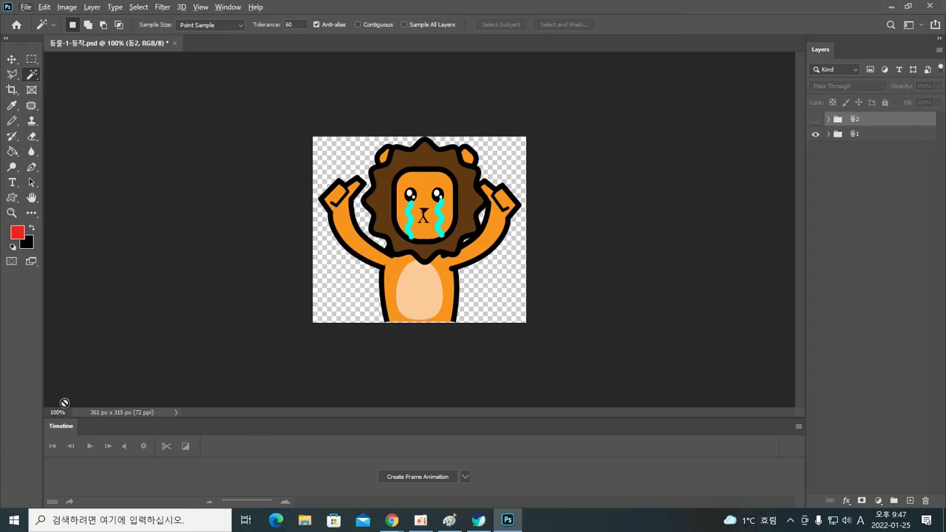
click(227, 7)
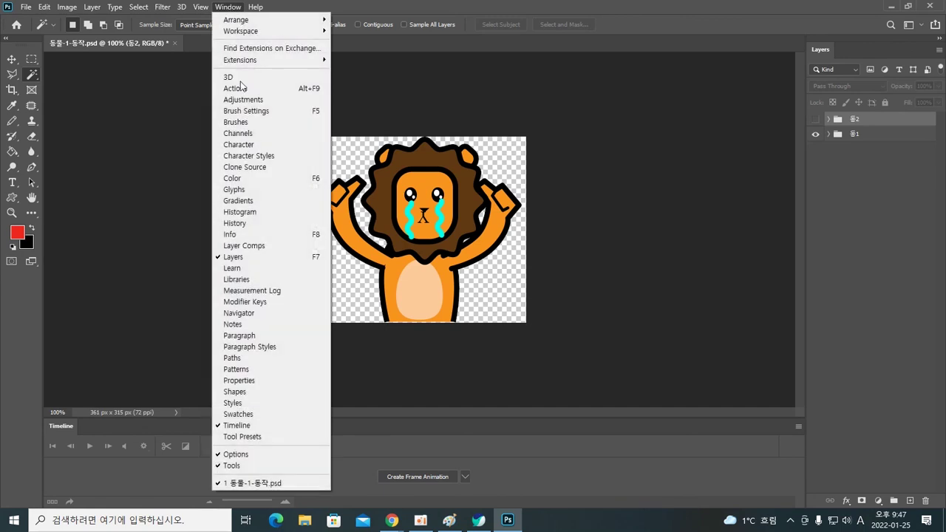
click(257, 427)
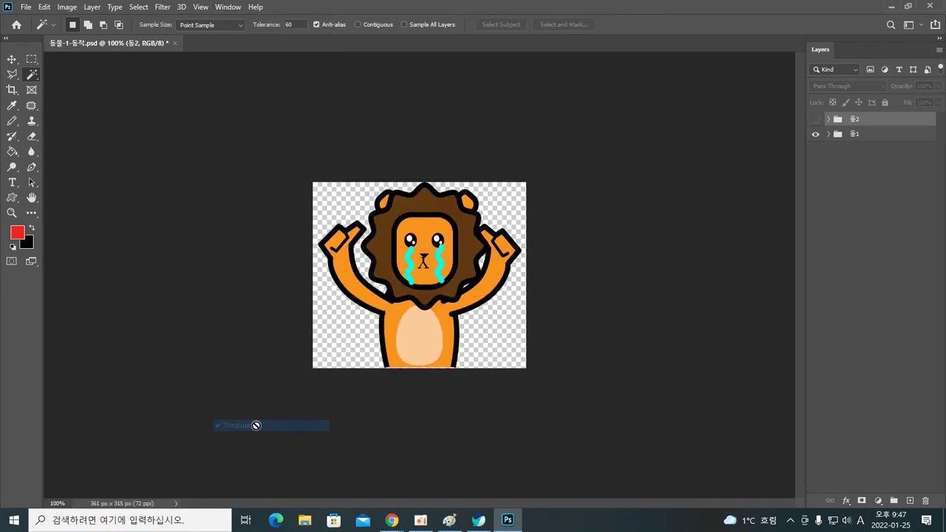
click(231, 9)
click(246, 427)
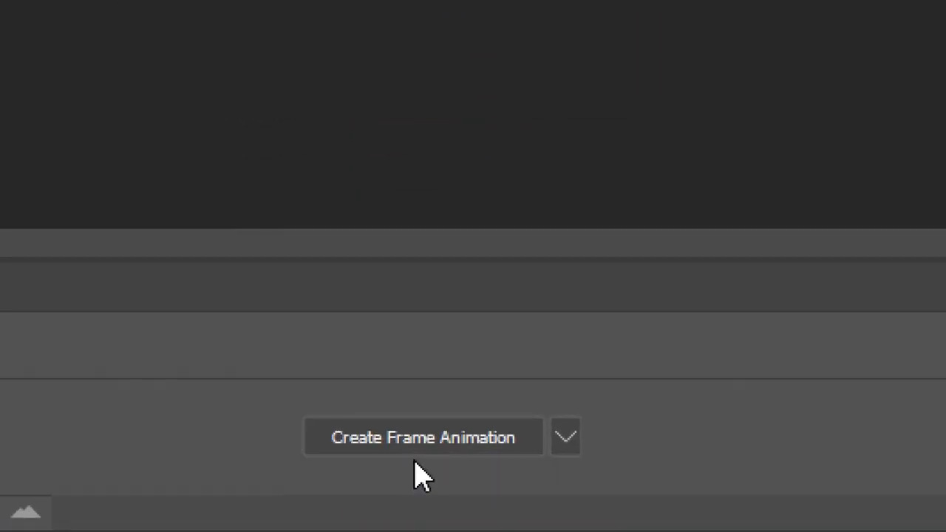
Step: Create a frame animation from the document and set the first frame's delay to 0.5 seconds
click(566, 439)
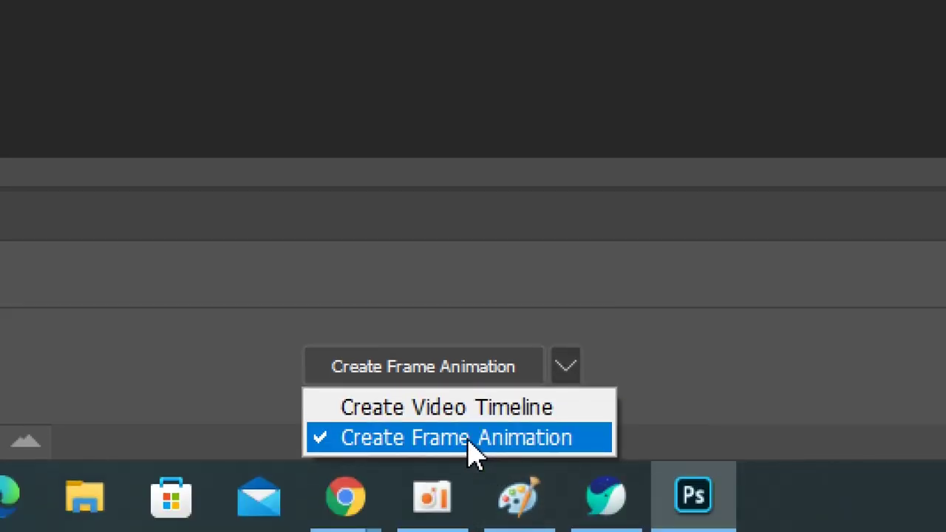
click(473, 439)
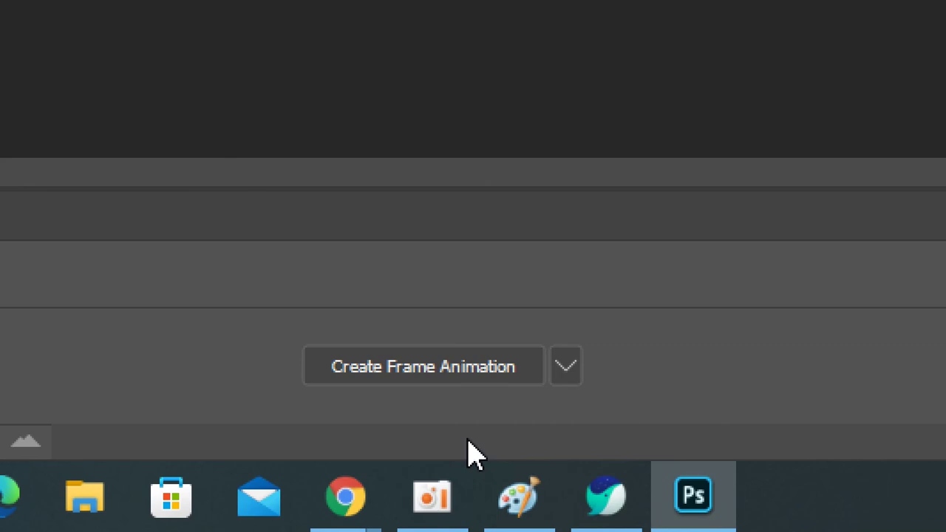
click(433, 373)
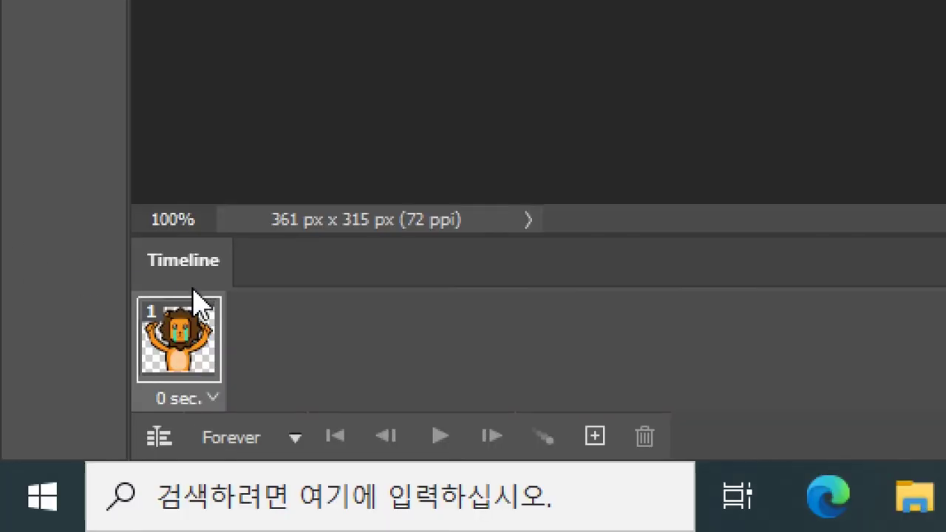
click(212, 400)
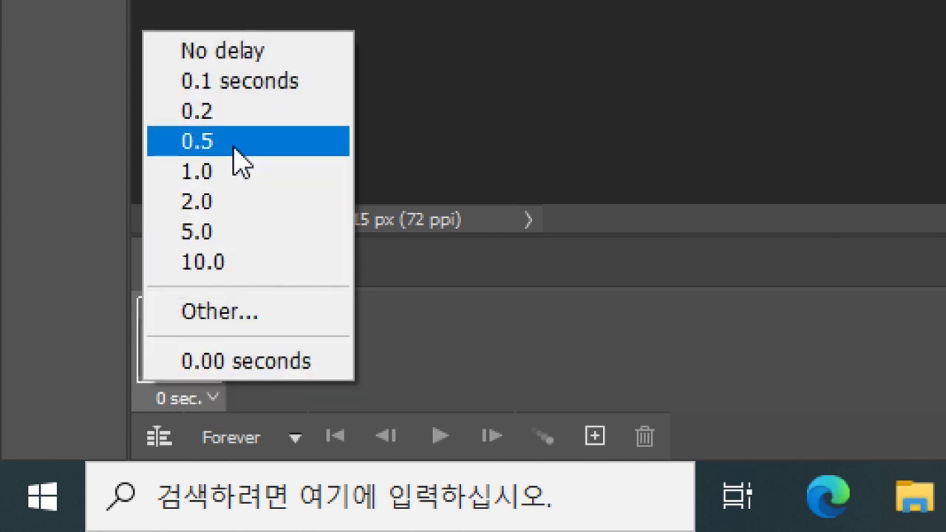
click(233, 148)
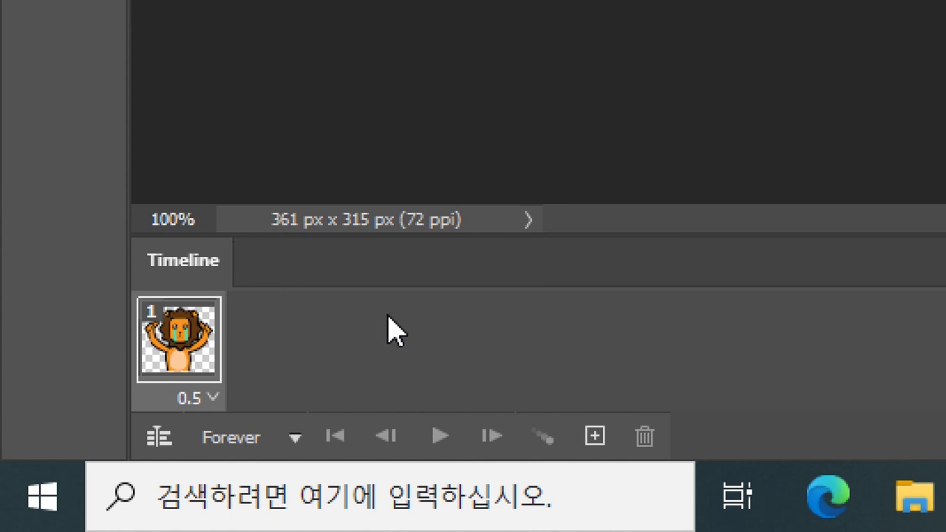
Step: Add a second animation frame, hiding group 동1 and showing group 동2 in it
click(595, 437)
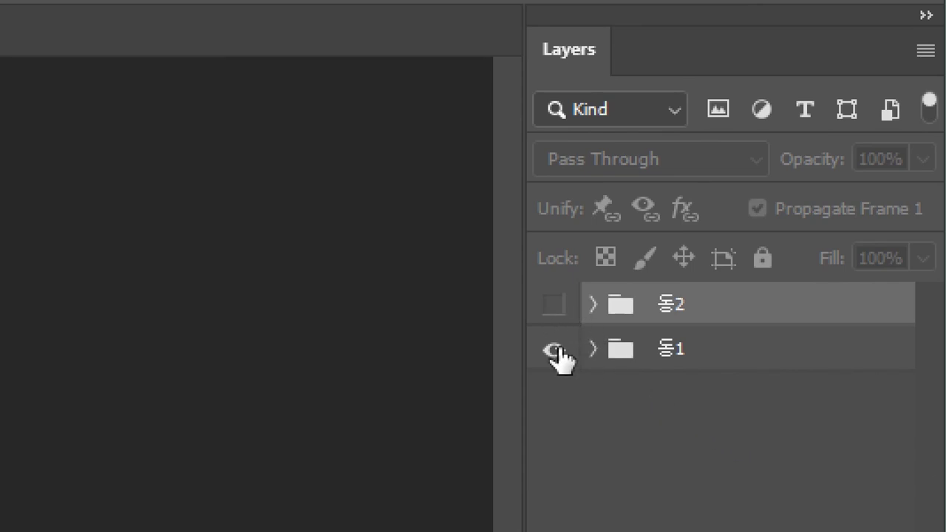
click(555, 349)
click(553, 311)
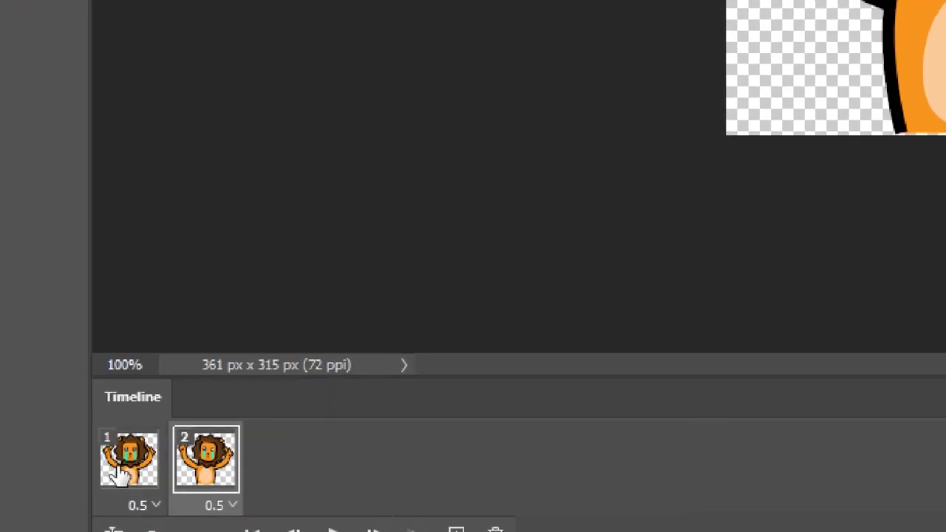
Step: Play the two-frame animation from the first frame to check the lion's motion, and stop it
click(59, 473)
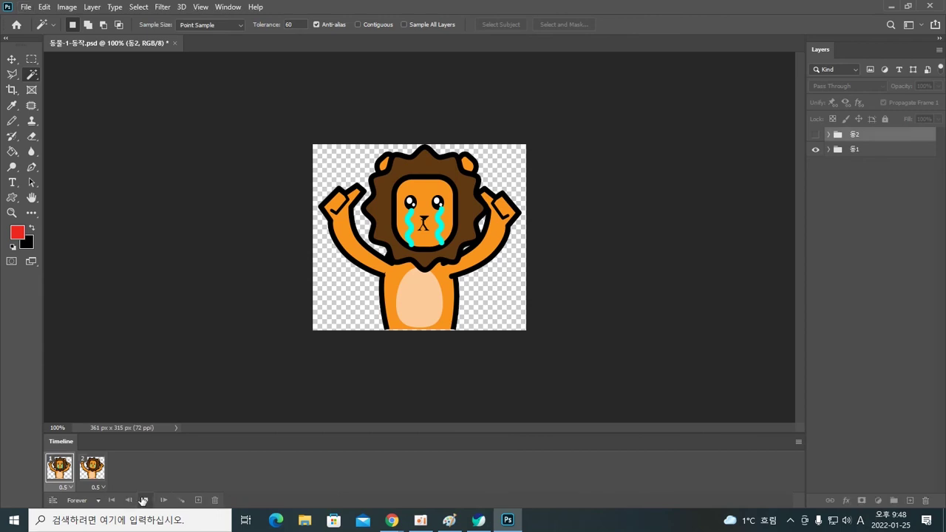
click(143, 501)
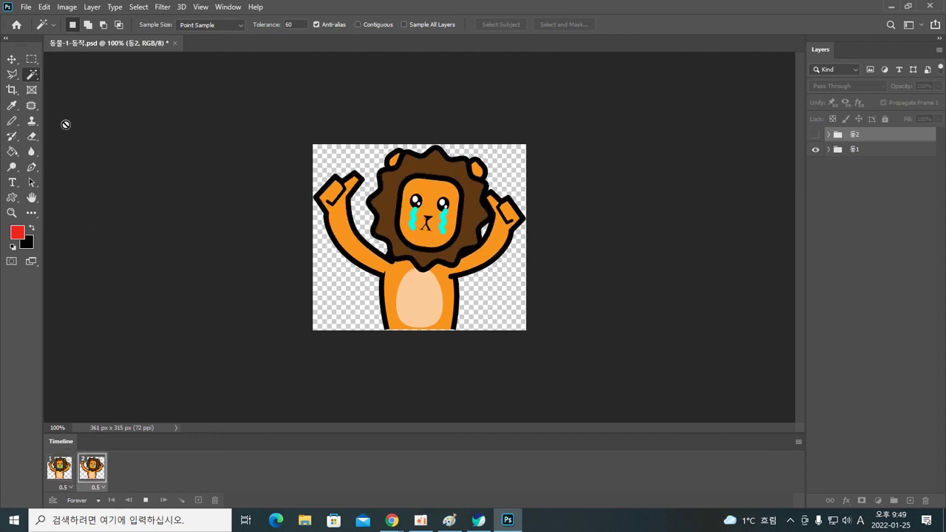
key(space)
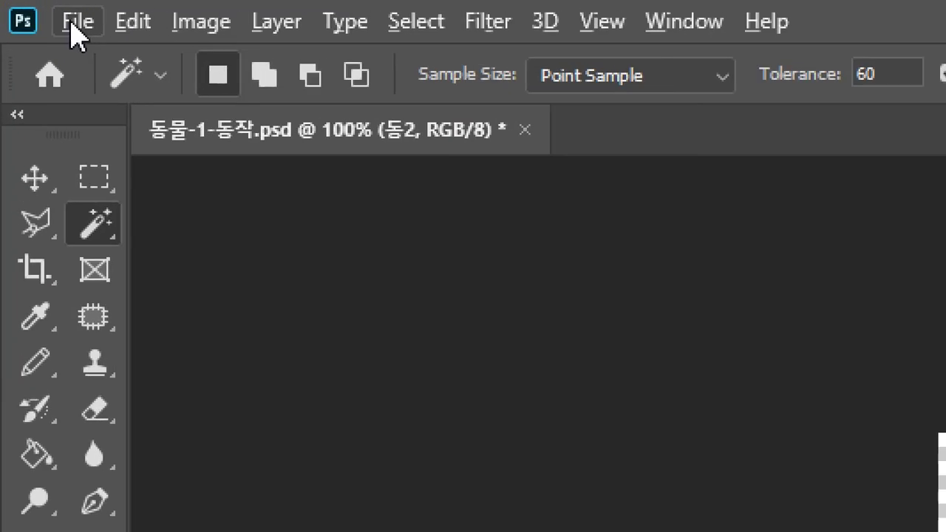
Step: Open the Save for Web (Legacy) export and use the GIF 128 Dithered preset
click(74, 24)
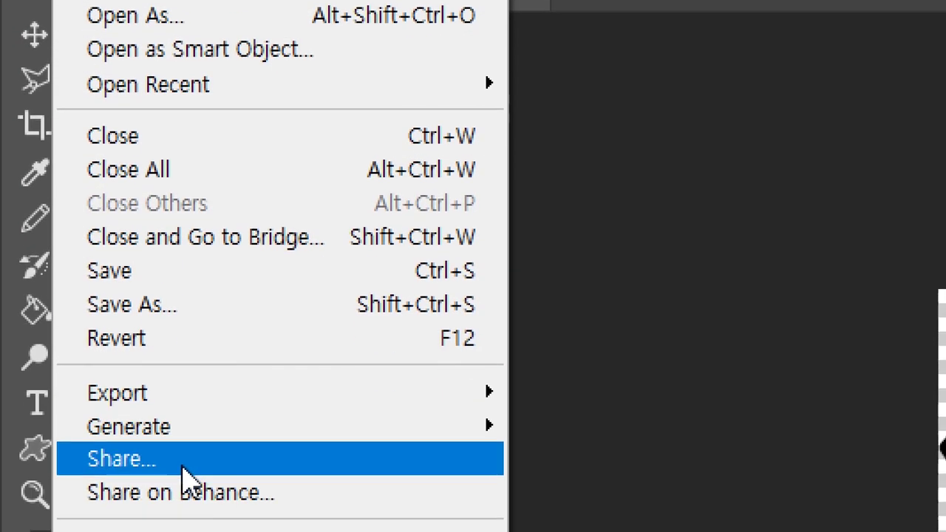
mouse_move(182, 266)
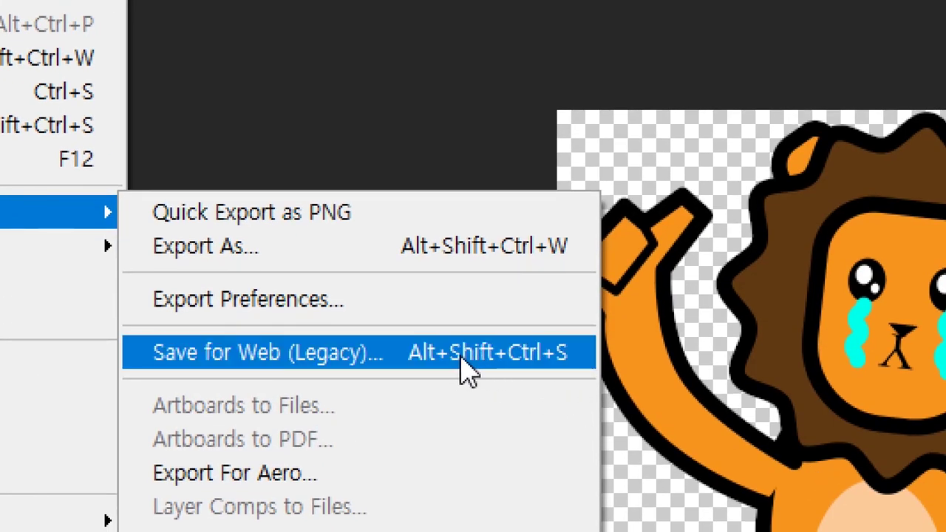
click(411, 356)
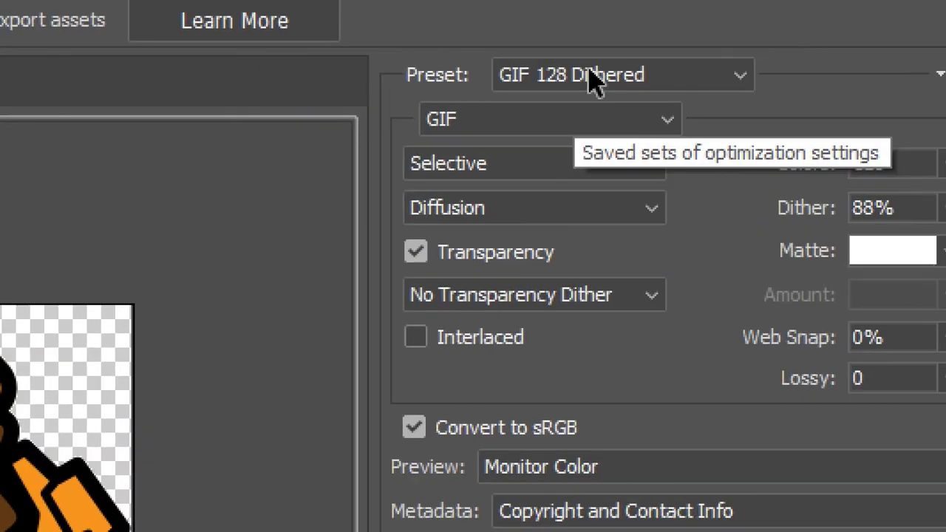
click(595, 78)
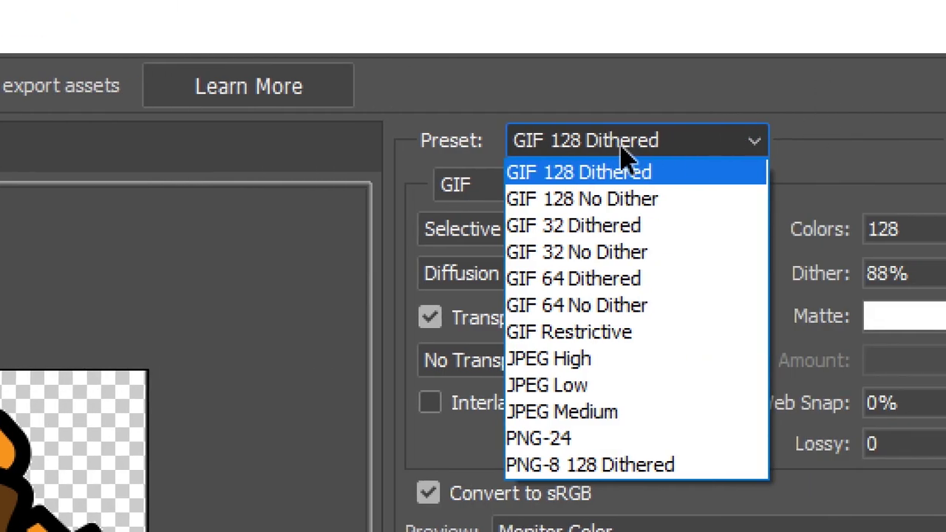
click(627, 152)
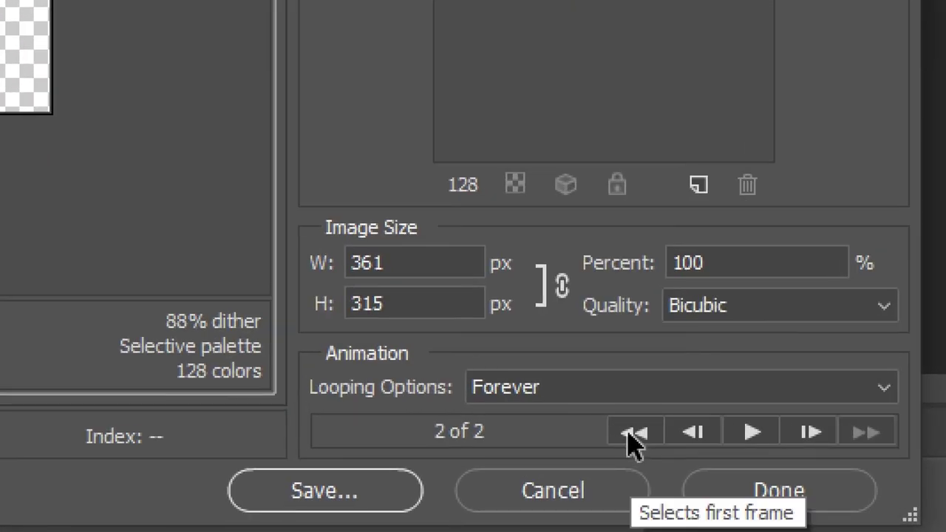
Step: Preview the animation from its first frame in the export dialog and save it to the desktop as 동물-1-동작.gif
click(632, 442)
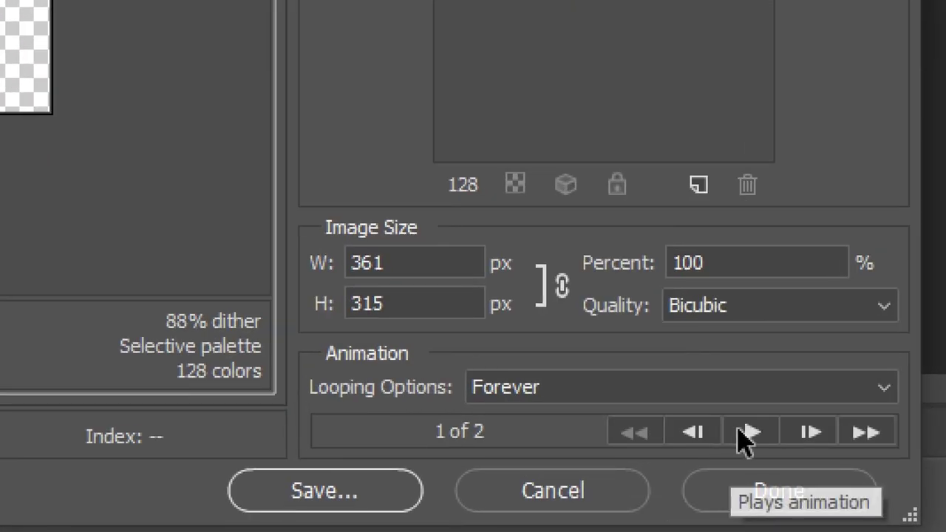
key(alt)
click(669, 442)
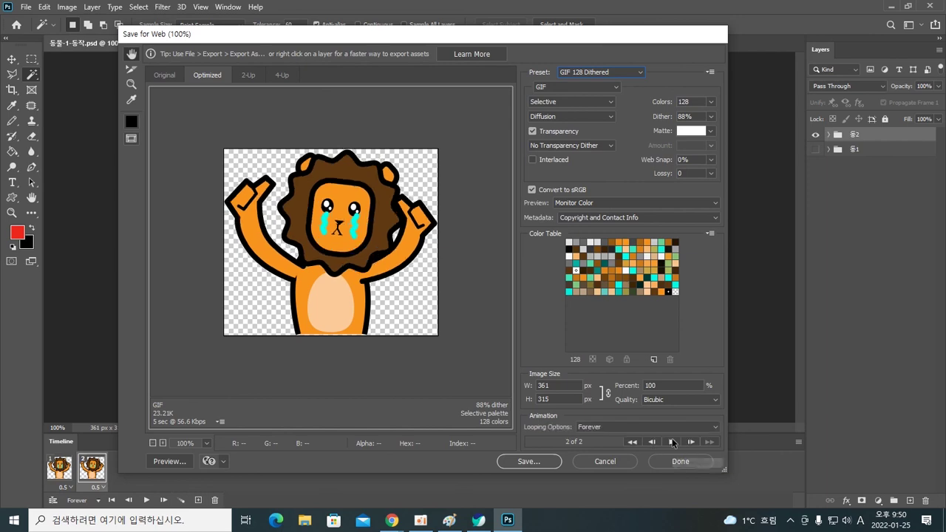
click(671, 442)
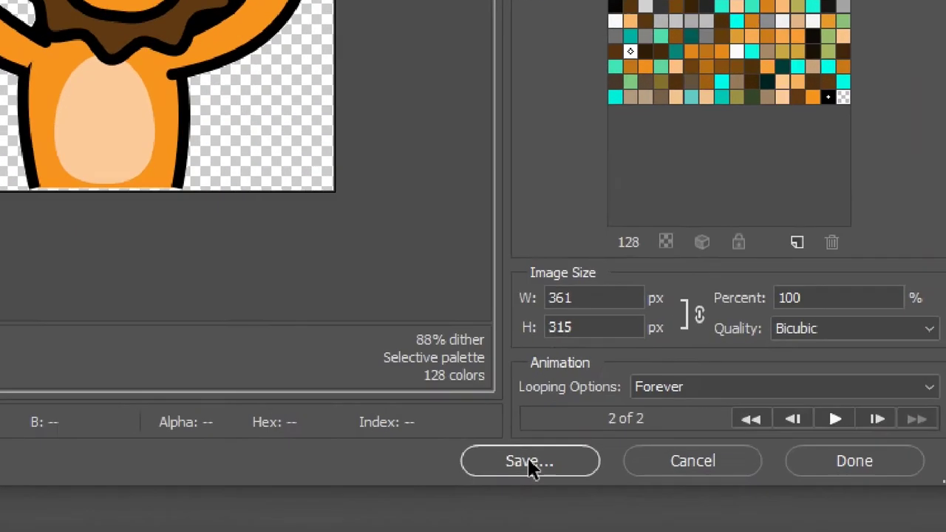
click(531, 462)
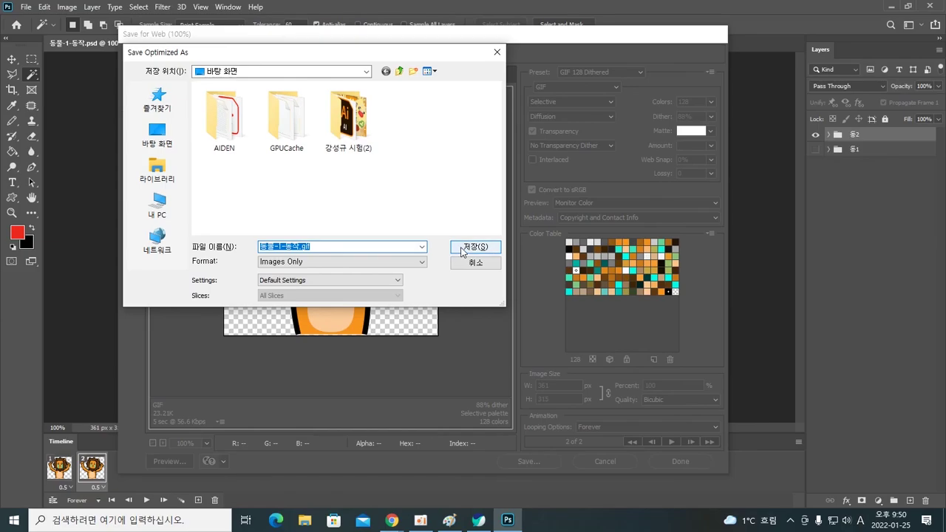
click(466, 249)
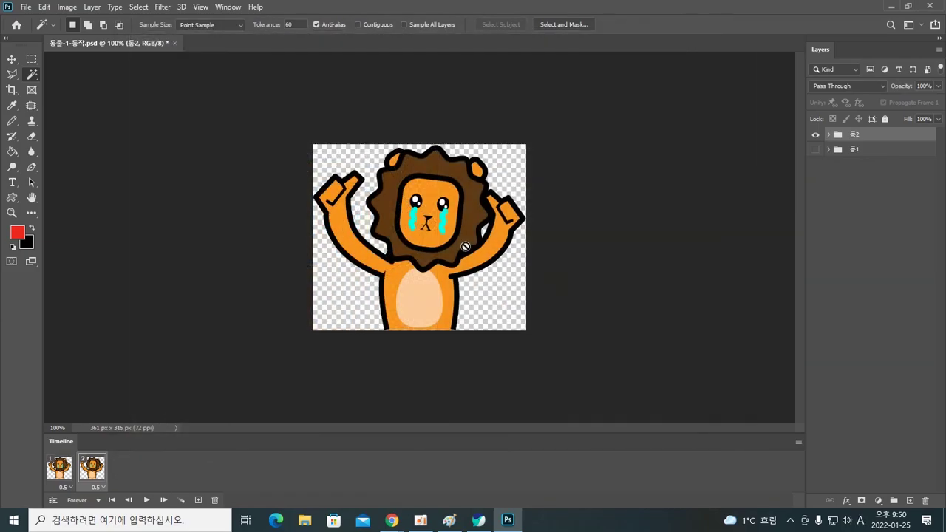